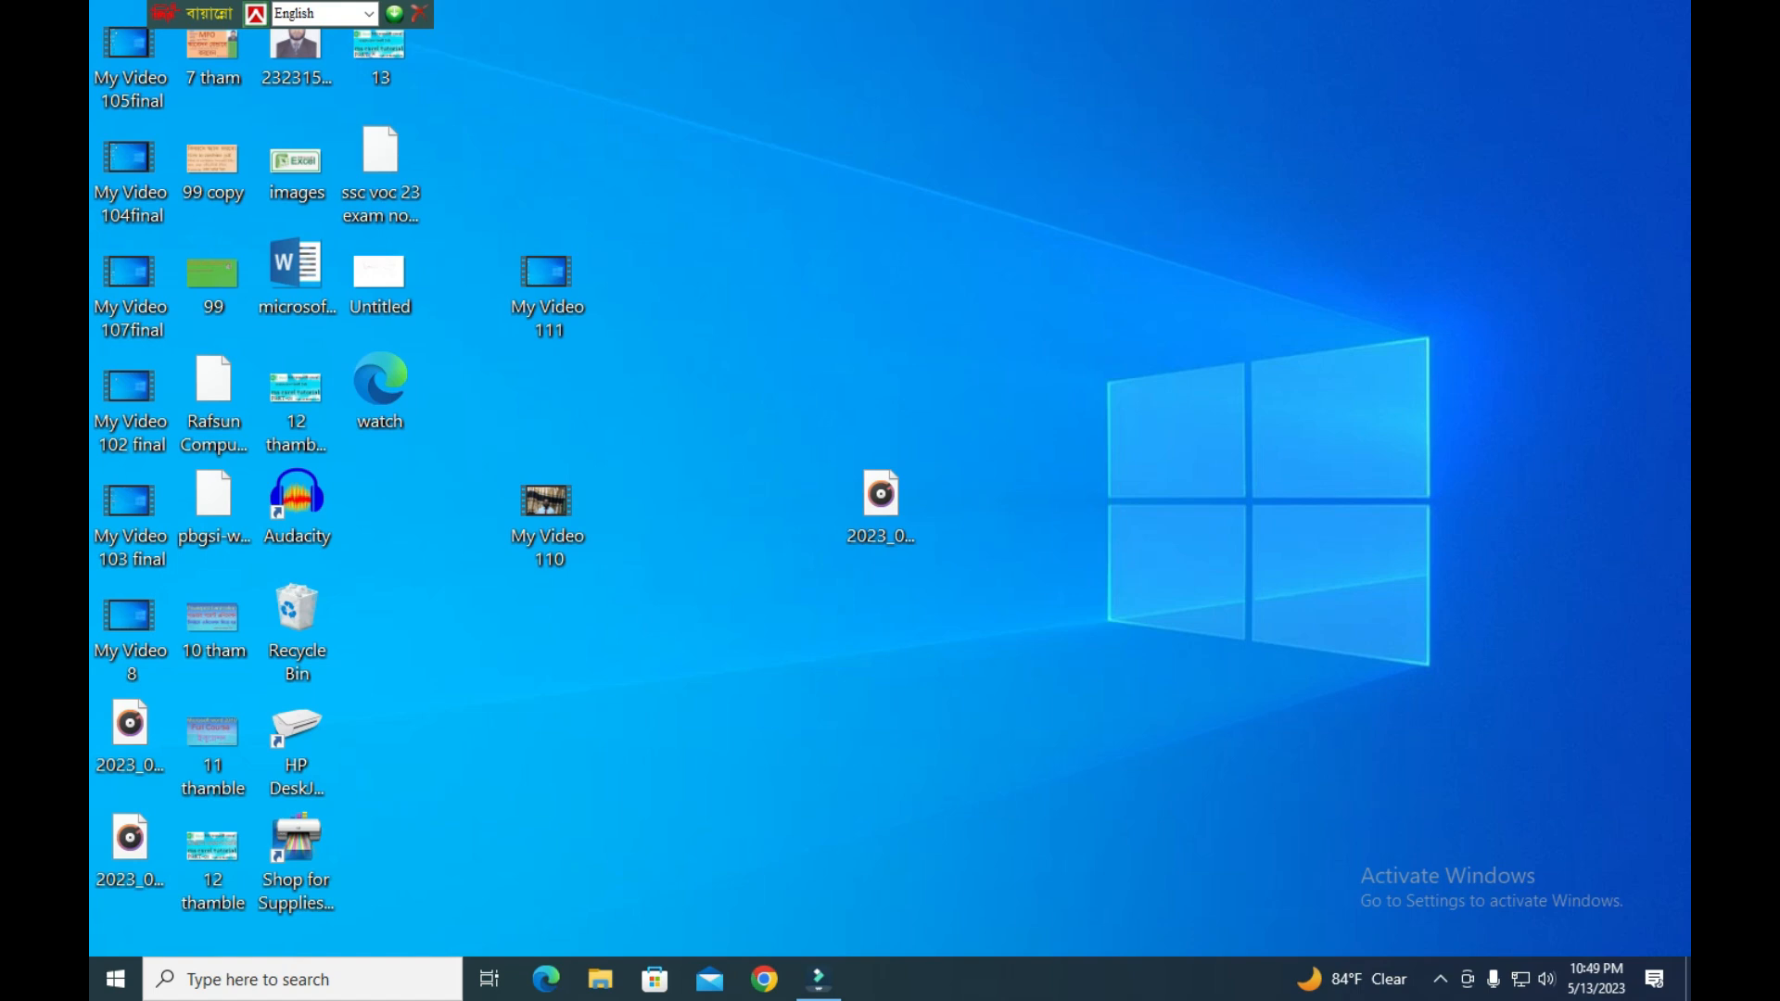
Launch Microsoft Excel 2010.
{"action": "left_click", "coordinate": [336, 987]}
{"action": "scroll", "coordinate": [344, 788], "scroll_direction": "down", "scroll_amount": 4}
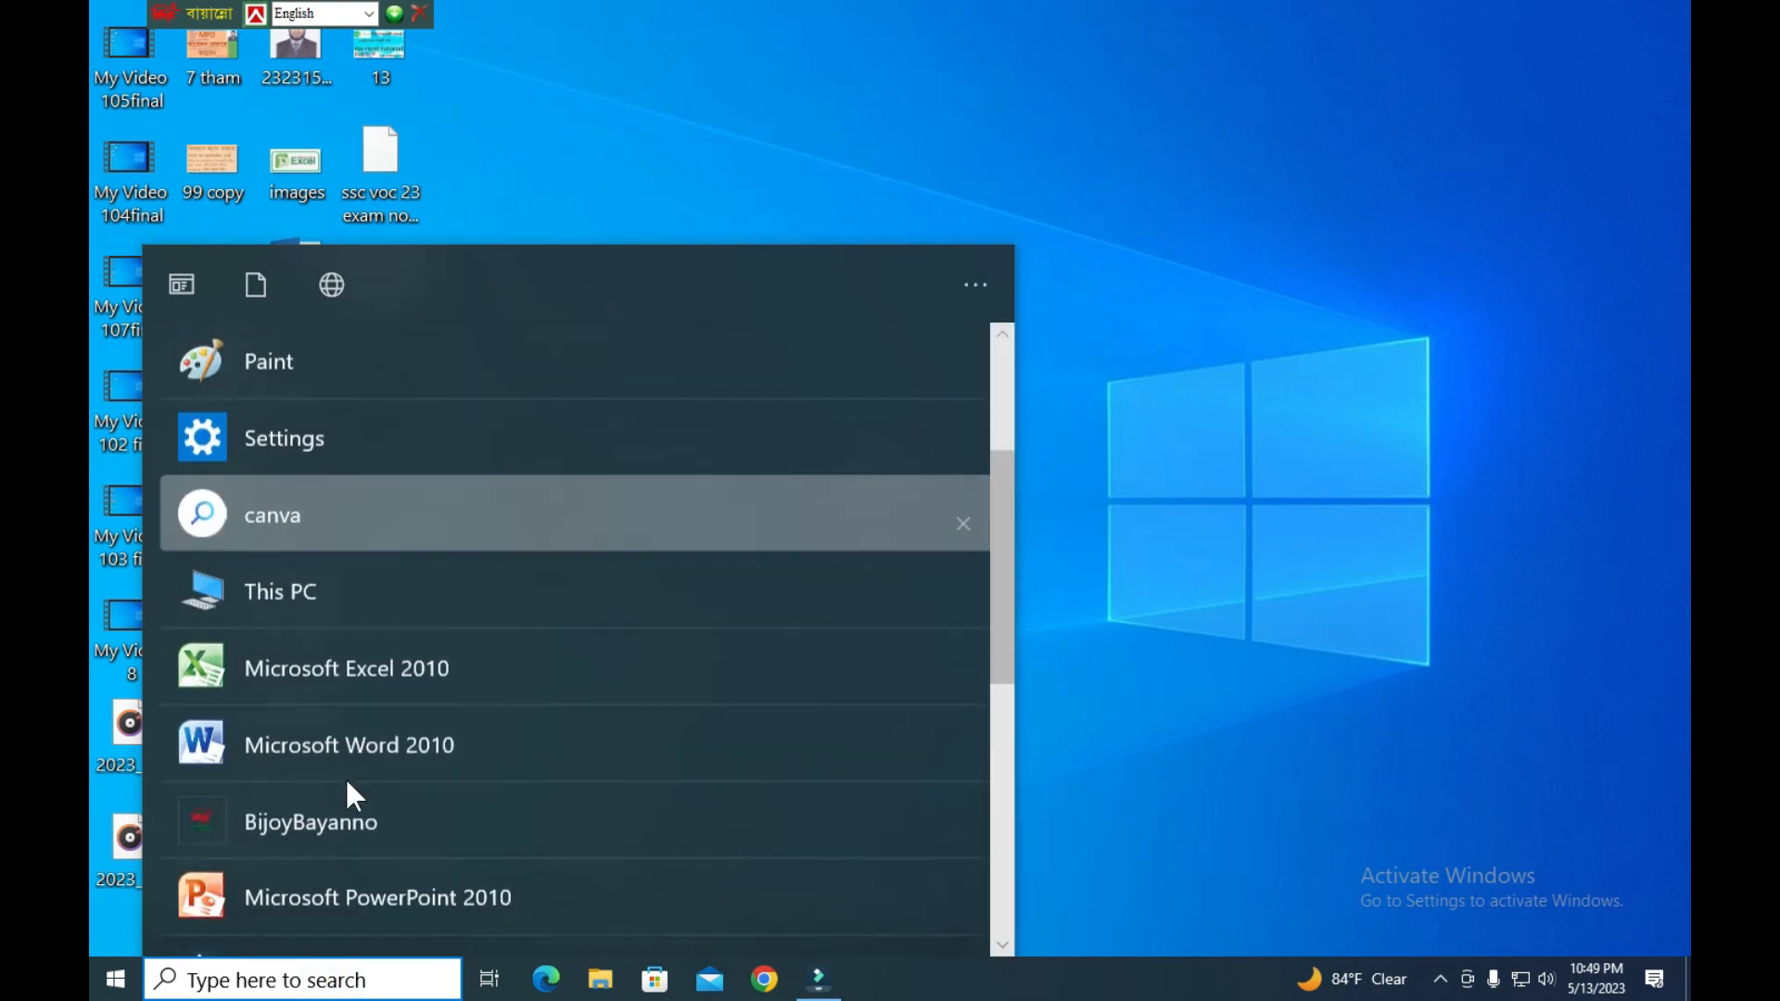
{"action": "scroll", "coordinate": [330, 898], "scroll_direction": "down", "scroll_amount": 2}
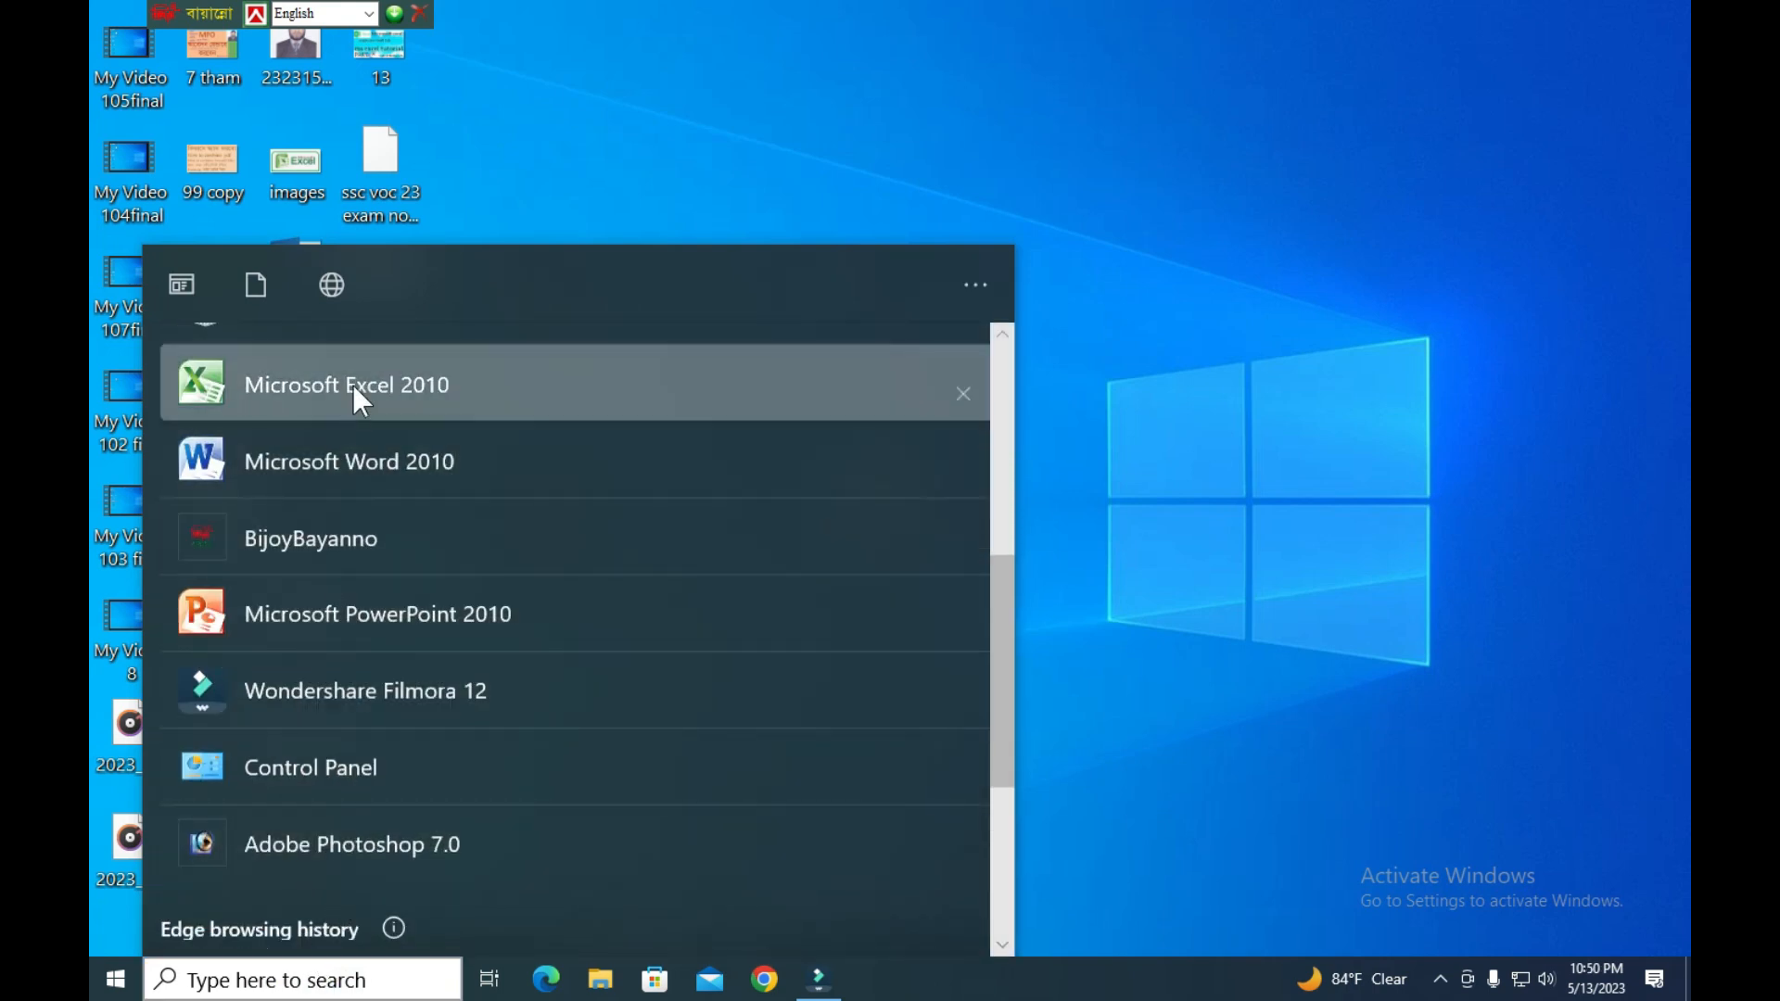
{"action": "left_click", "coordinate": [352, 384]}
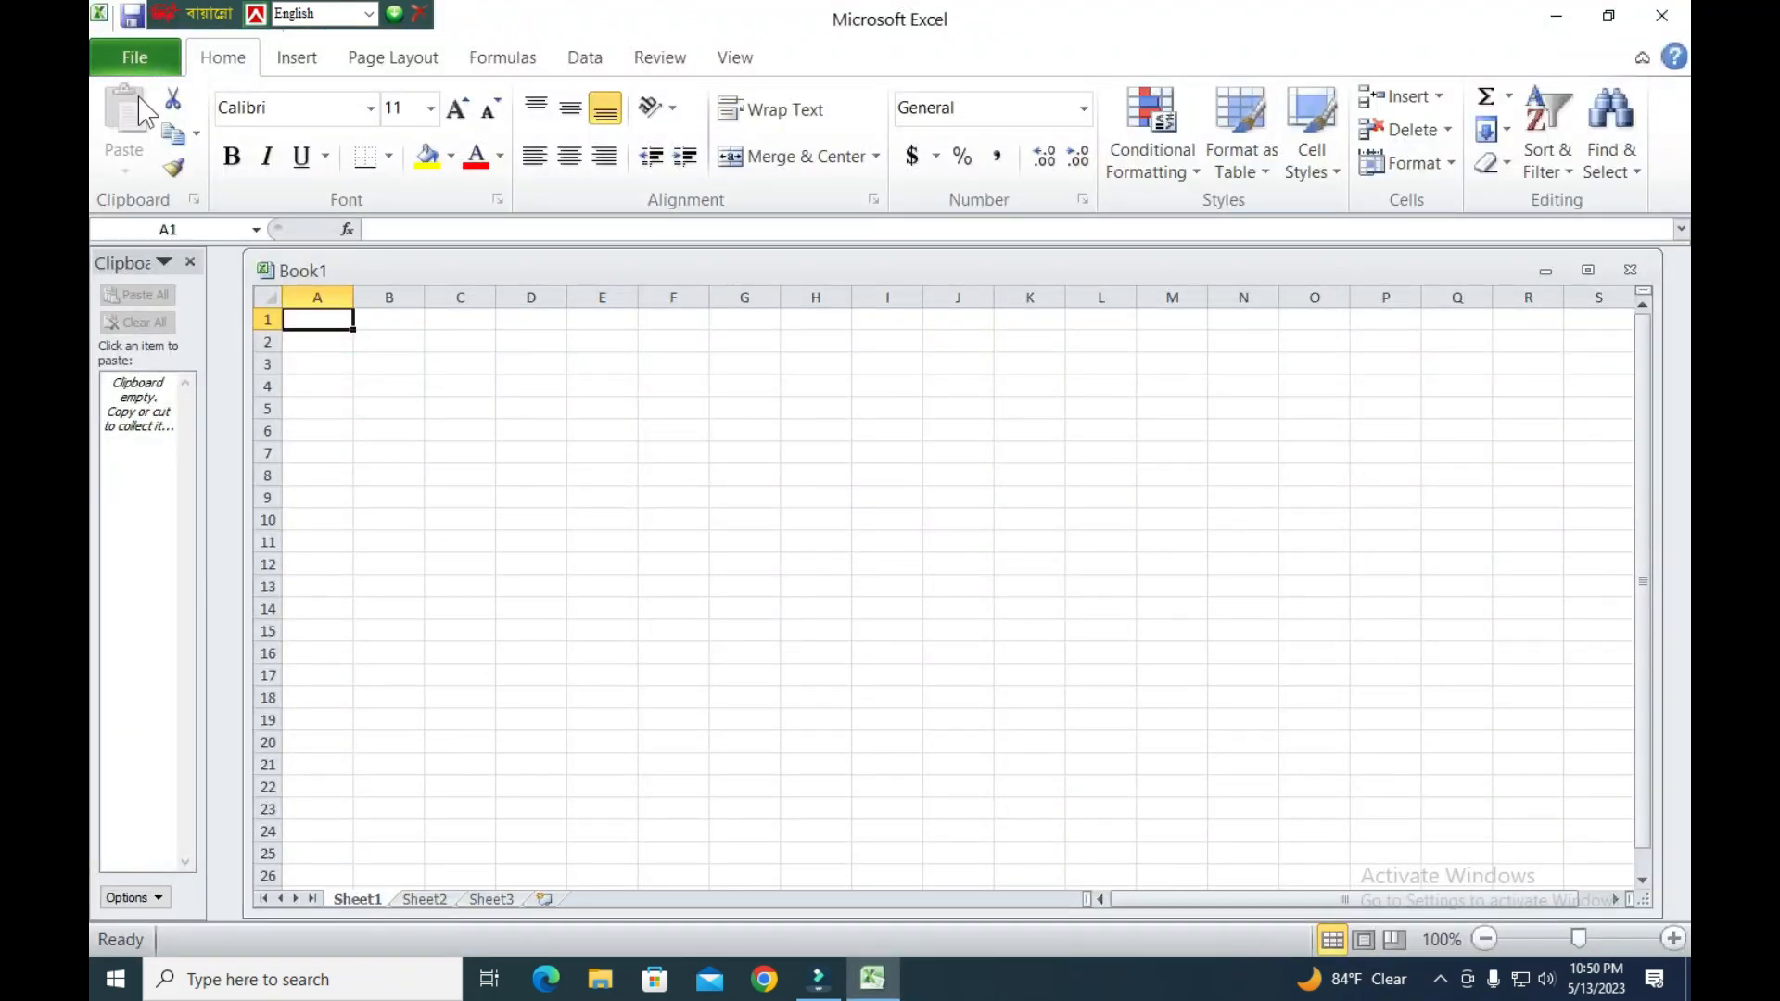
Open the recent workbook "rafsun computer 3" on Sheet1.
{"action": "left_click", "coordinate": [144, 61]}
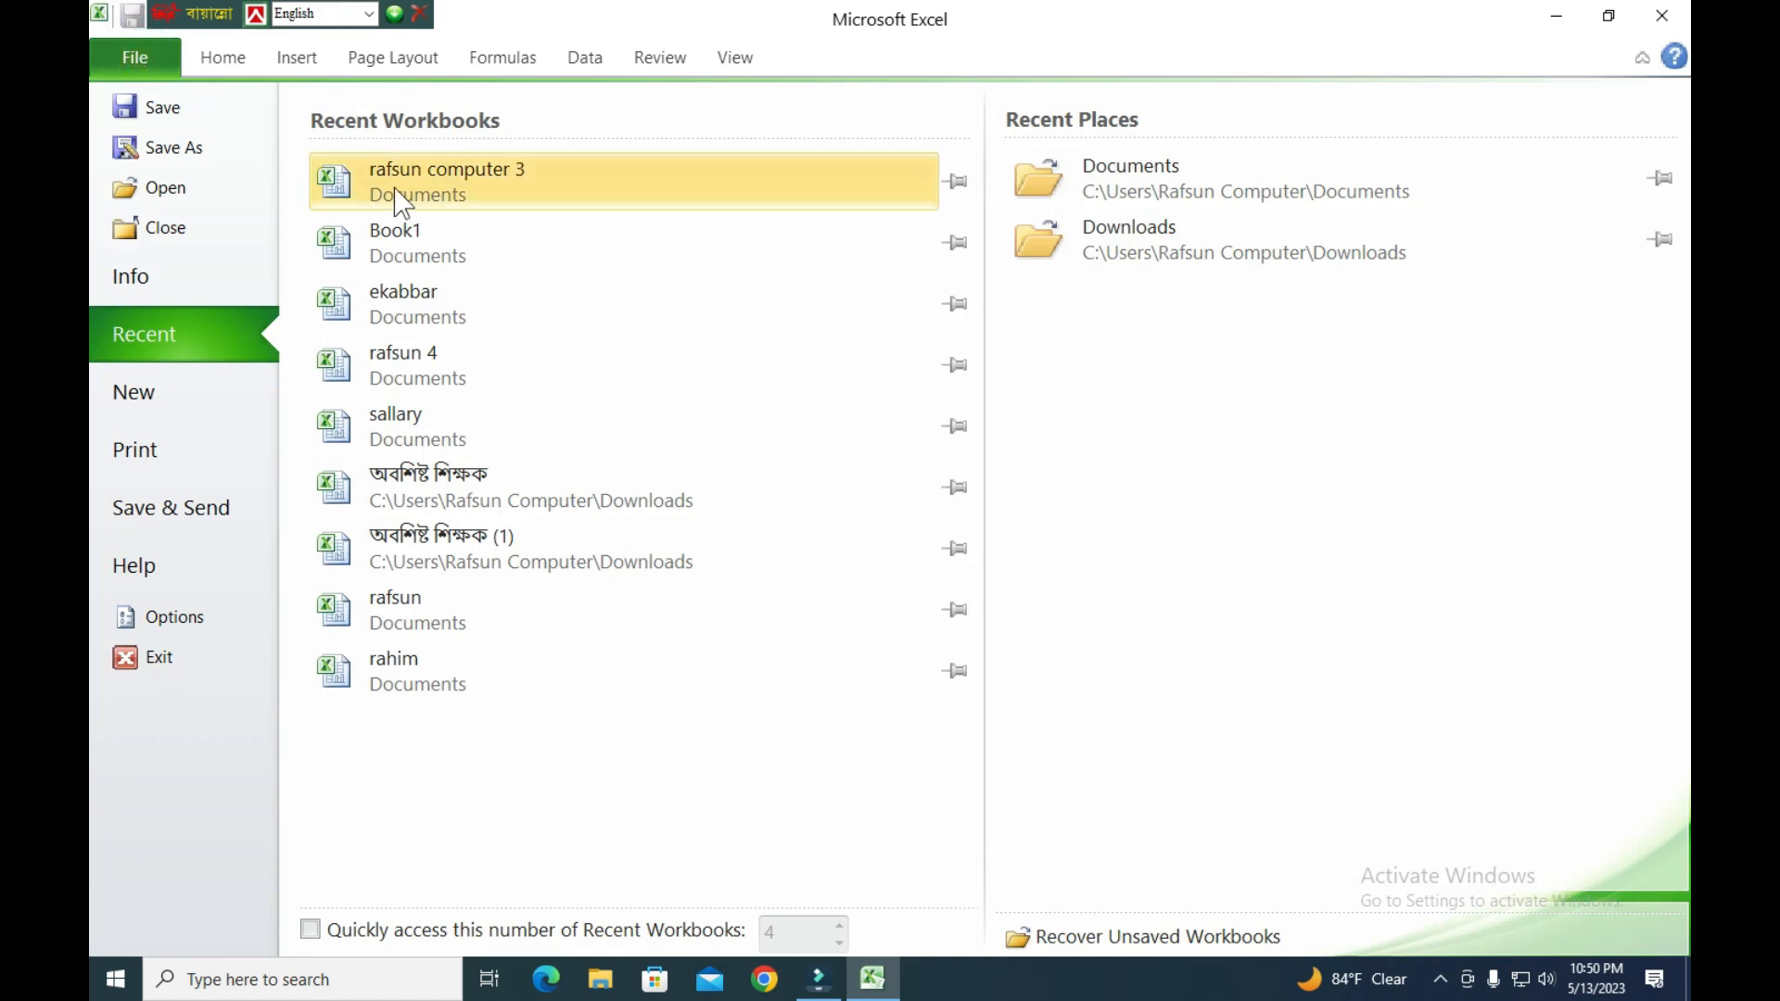
{"action": "left_click", "coordinate": [484, 172]}
{"action": "scroll", "coordinate": [982, 648], "scroll_direction": "down", "scroll_amount": 2}
{"action": "left_click", "coordinate": [357, 899]}
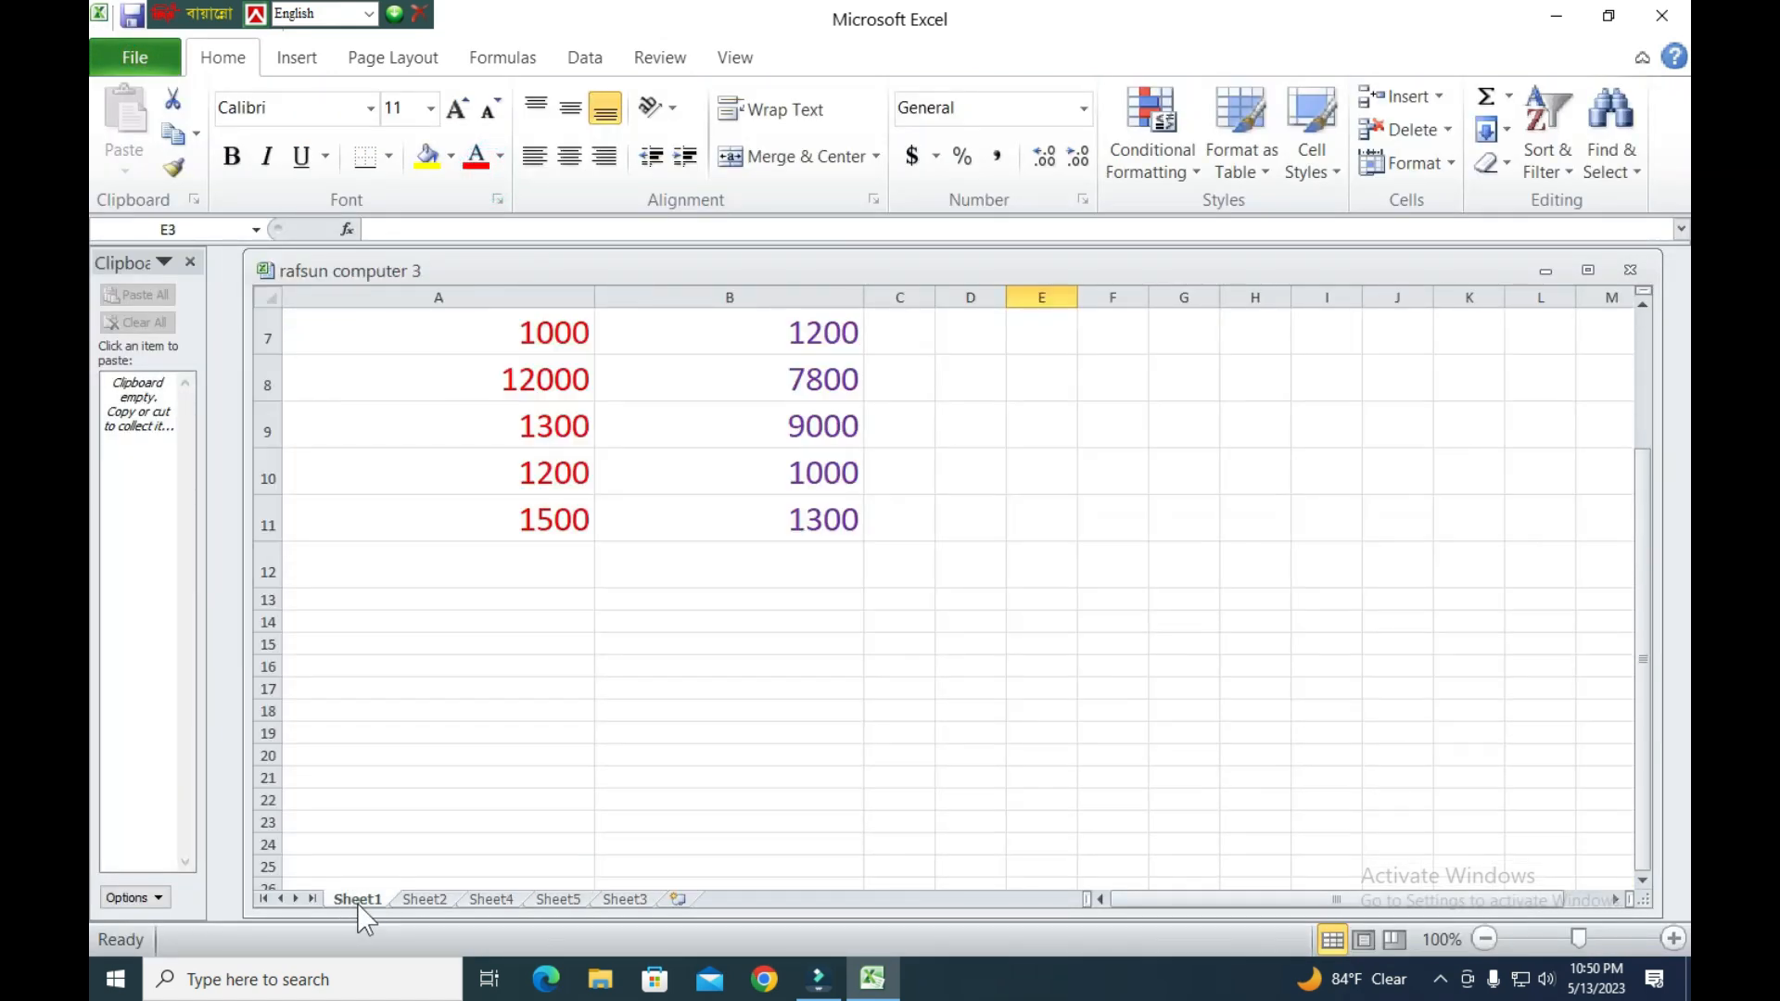
{"action": "scroll", "coordinate": [590, 618], "scroll_direction": "up", "scroll_amount": 2}
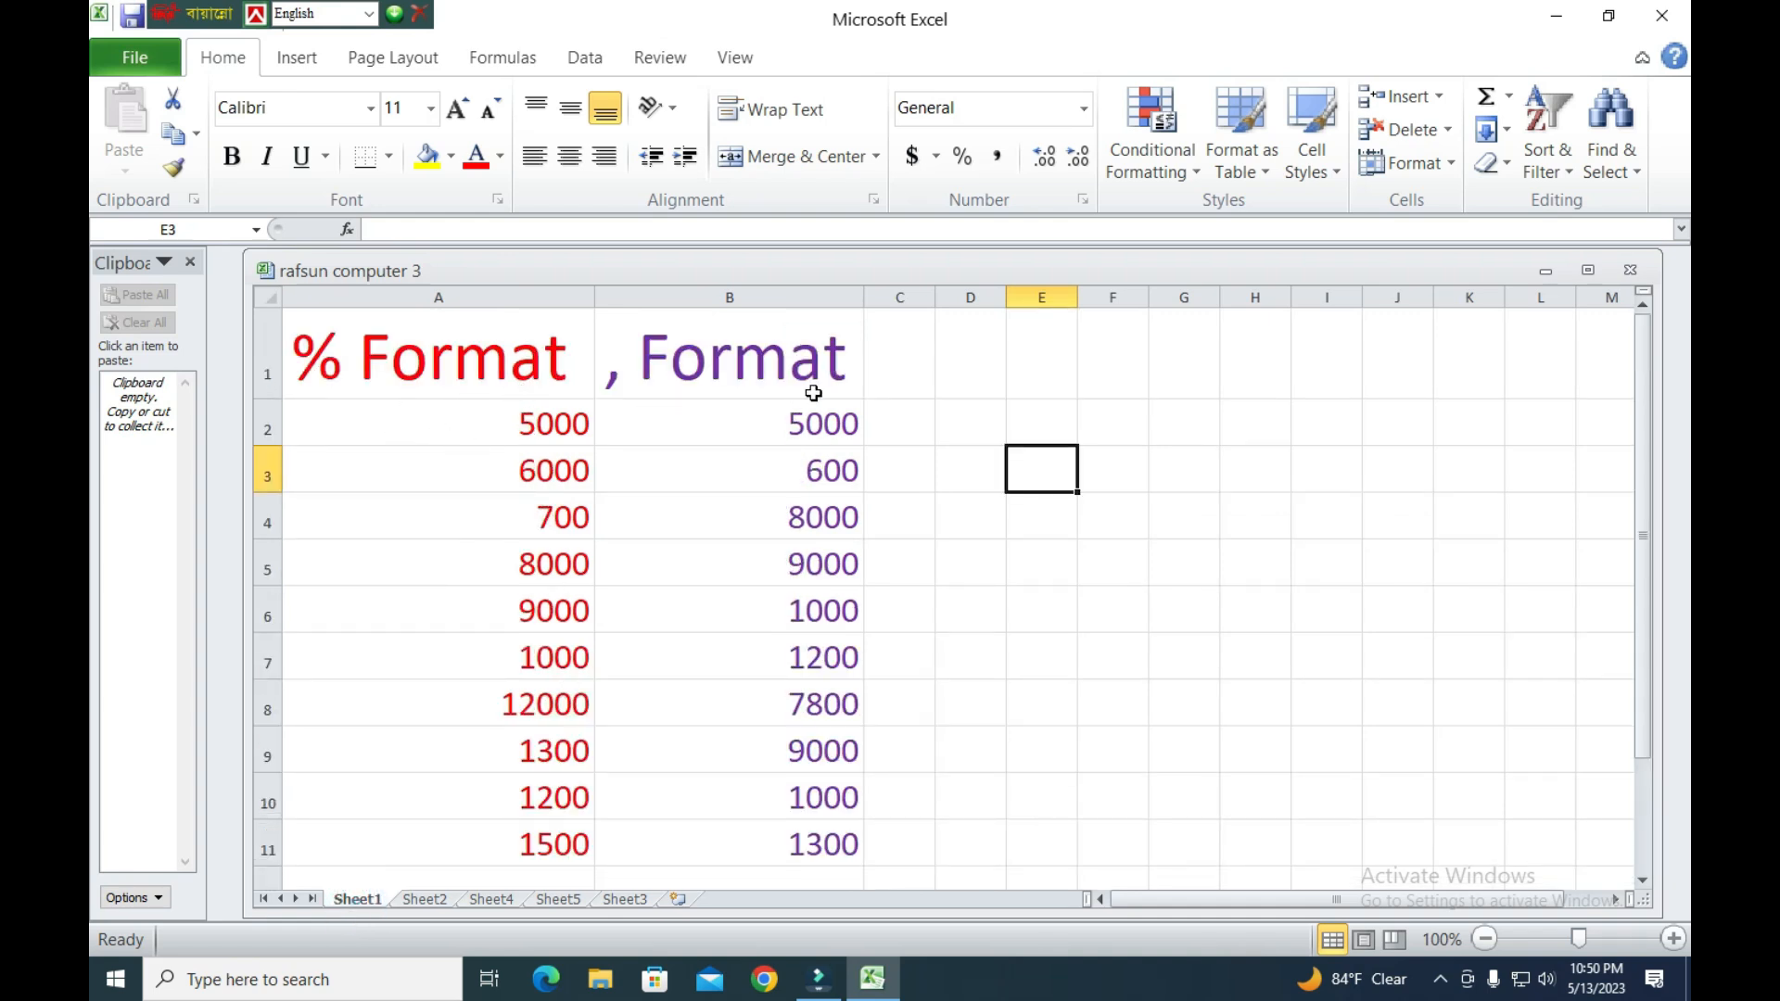
Apply the percentage number format to cells A2:A11 under the "% Format" heading.
{"action": "scroll", "coordinate": [649, 463], "scroll_direction": "down", "scroll_amount": 2}
{"action": "scroll", "coordinate": [639, 454], "scroll_direction": "up", "scroll_amount": 2}
{"action": "scroll", "coordinate": [561, 501], "scroll_direction": "down", "scroll_amount": 1}
{"action": "scroll", "coordinate": [557, 482], "scroll_direction": "up", "scroll_amount": 1}
{"action": "left_click_drag", "start_coordinate": [501, 425], "coordinate": [572, 858]}
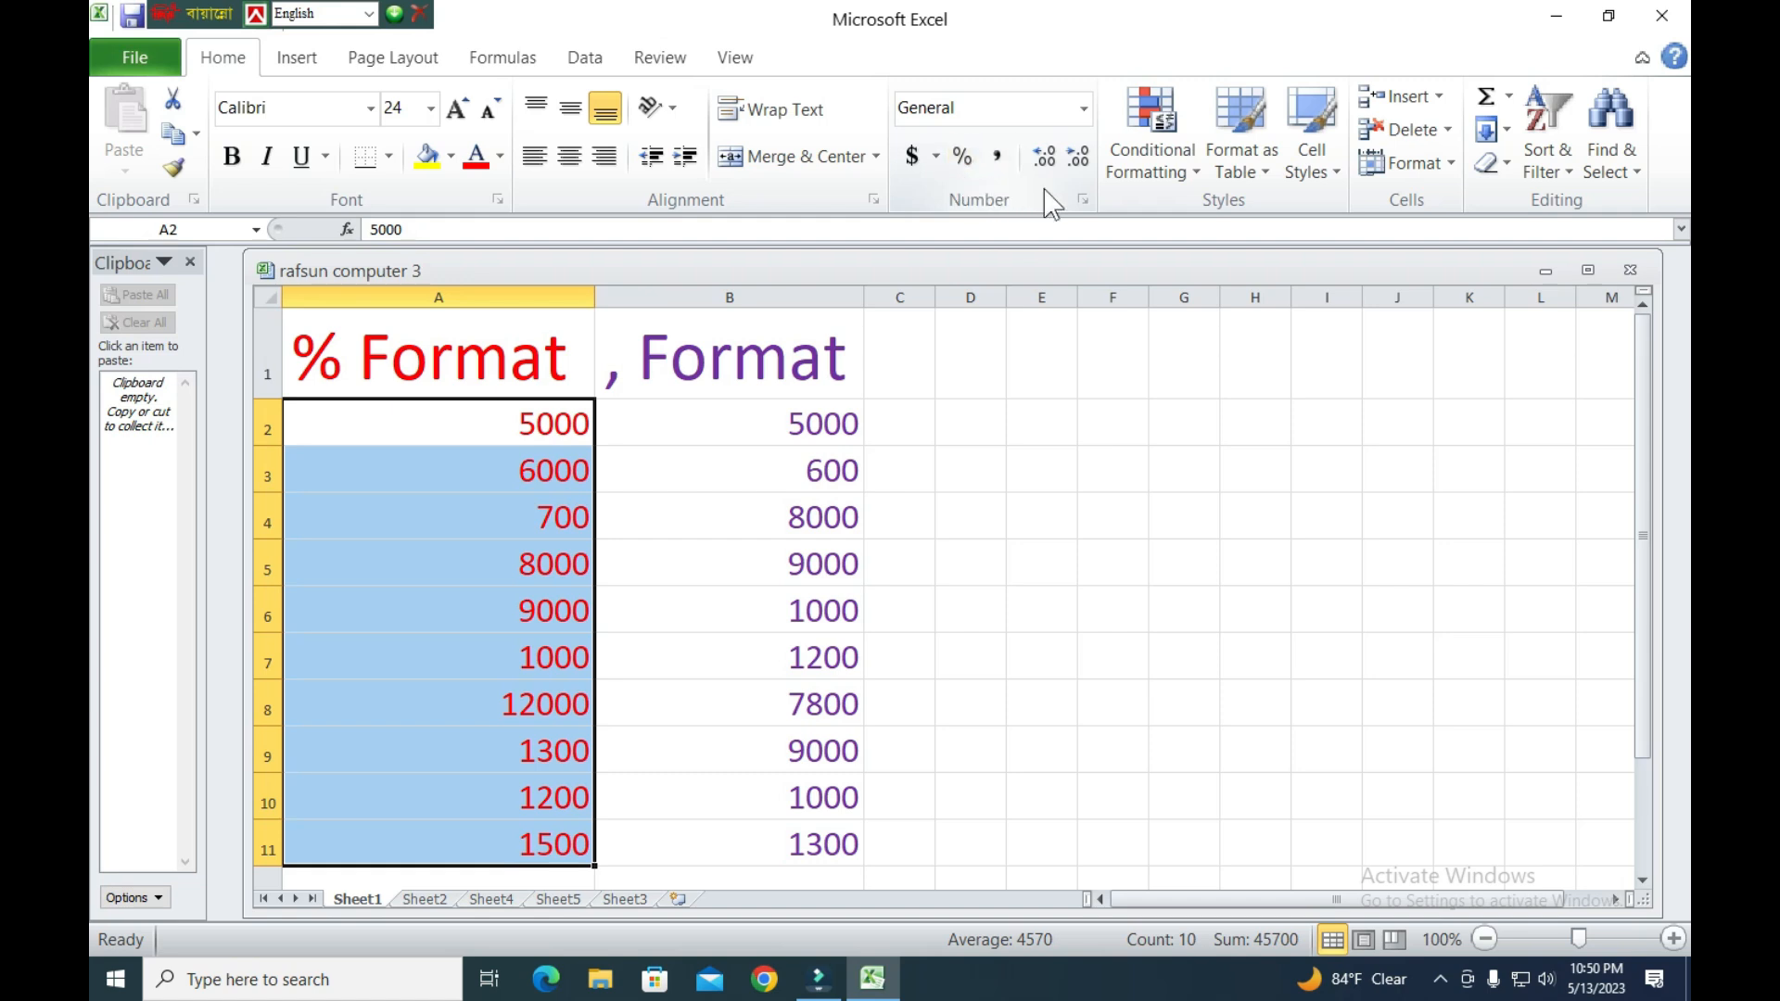
{"action": "left_click", "coordinate": [962, 157]}
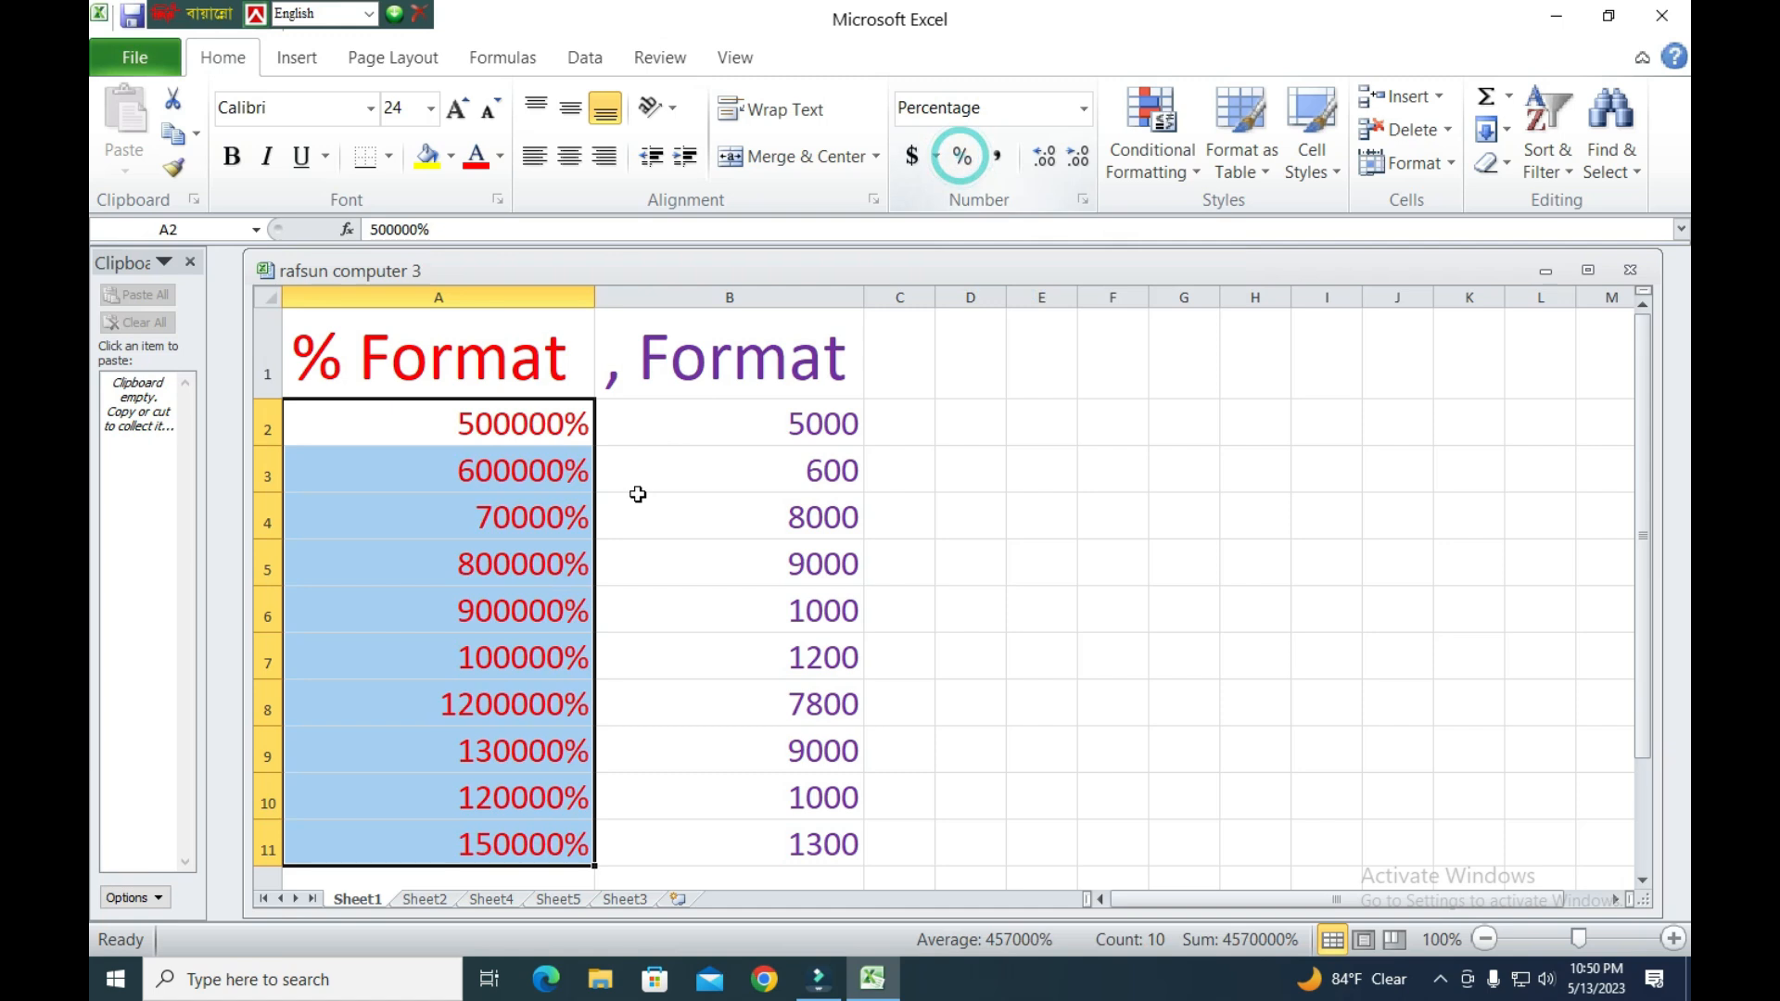
{"action": "scroll", "coordinate": [556, 519], "scroll_direction": "down", "scroll_amount": 1}
{"action": "scroll", "coordinate": [554, 529], "scroll_direction": "up", "scroll_amount": 1}
{"action": "left_click", "coordinate": [618, 609]}
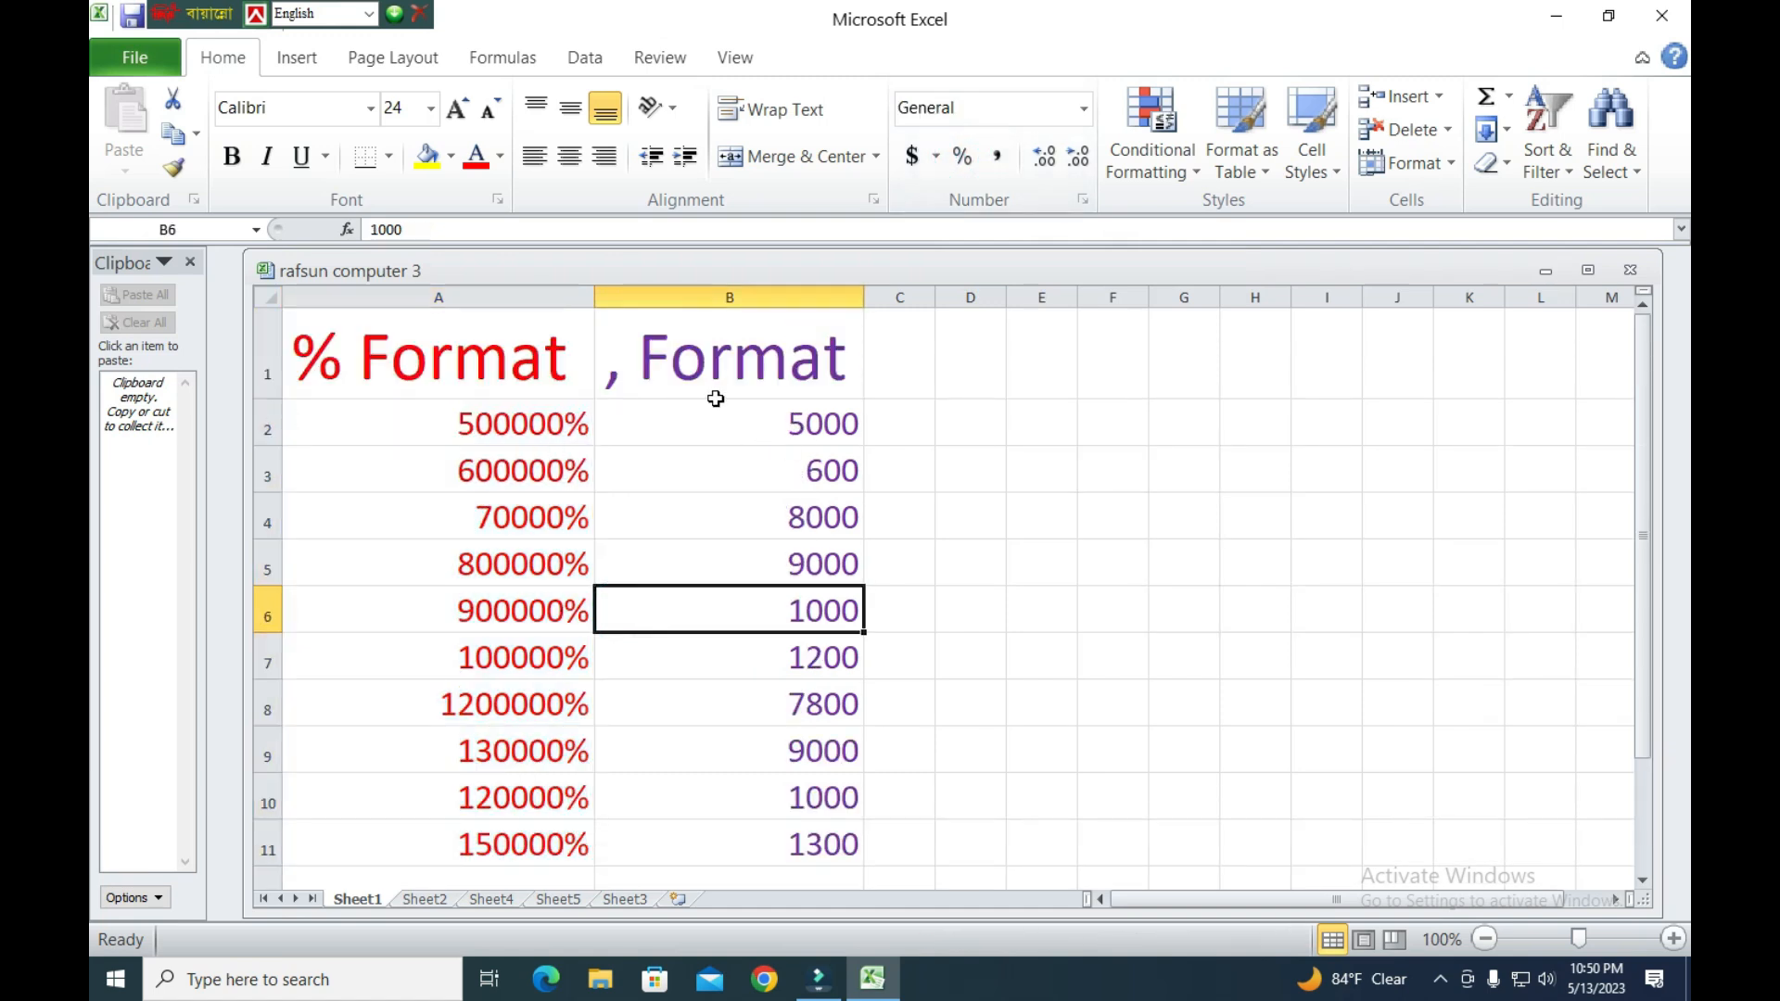
Apply the comma style to cells B2:B11 under the ", Format" heading.
{"action": "left_click", "coordinate": [769, 419]}
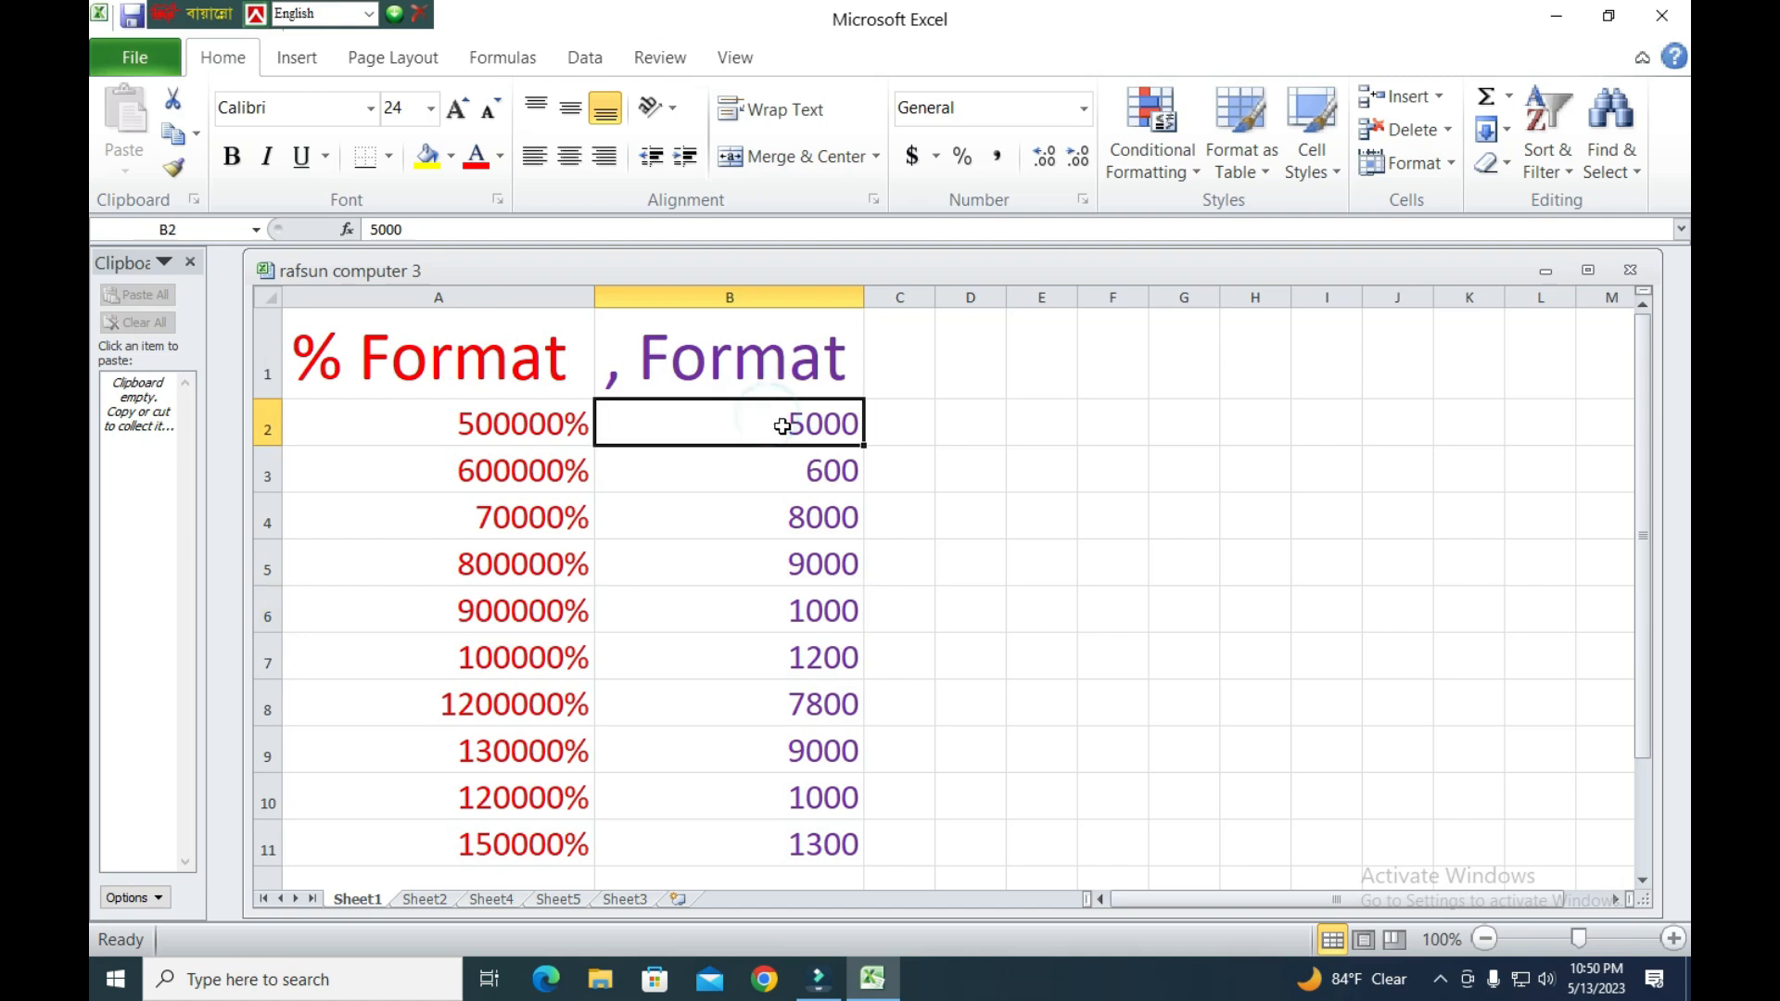
{"action": "left_click_drag", "start_coordinate": [778, 420], "coordinate": [858, 845]}
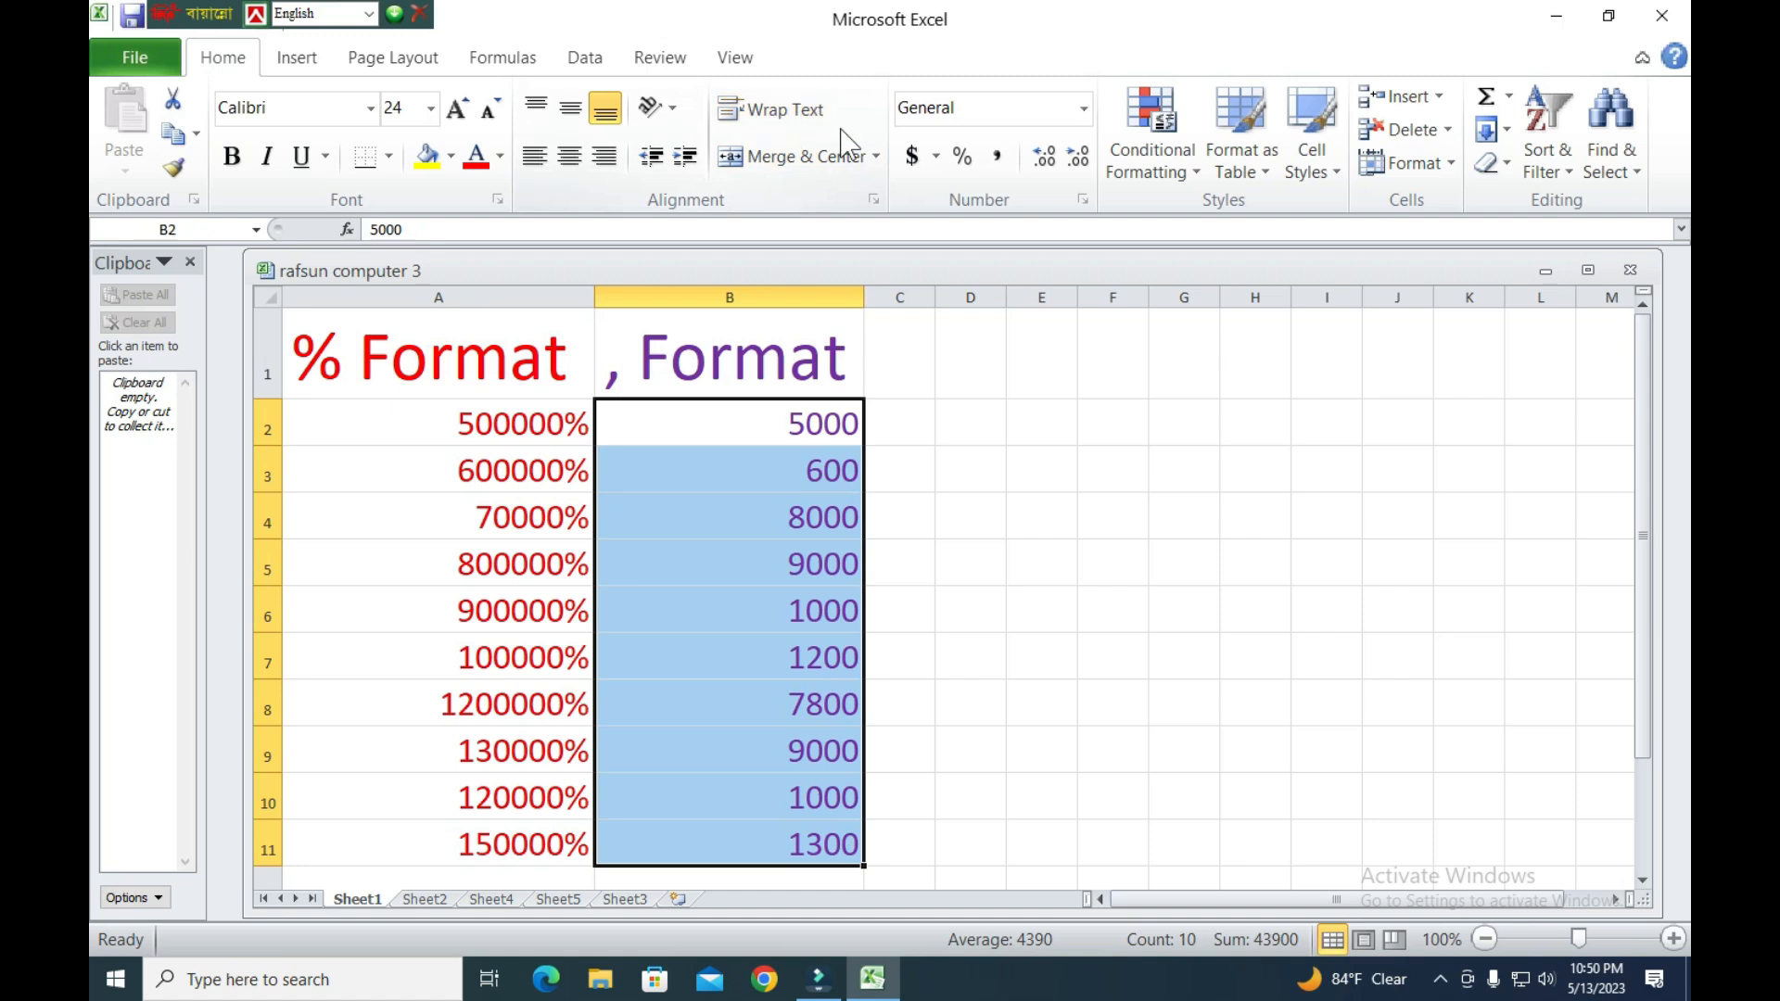
{"action": "left_click", "coordinate": [1000, 165]}
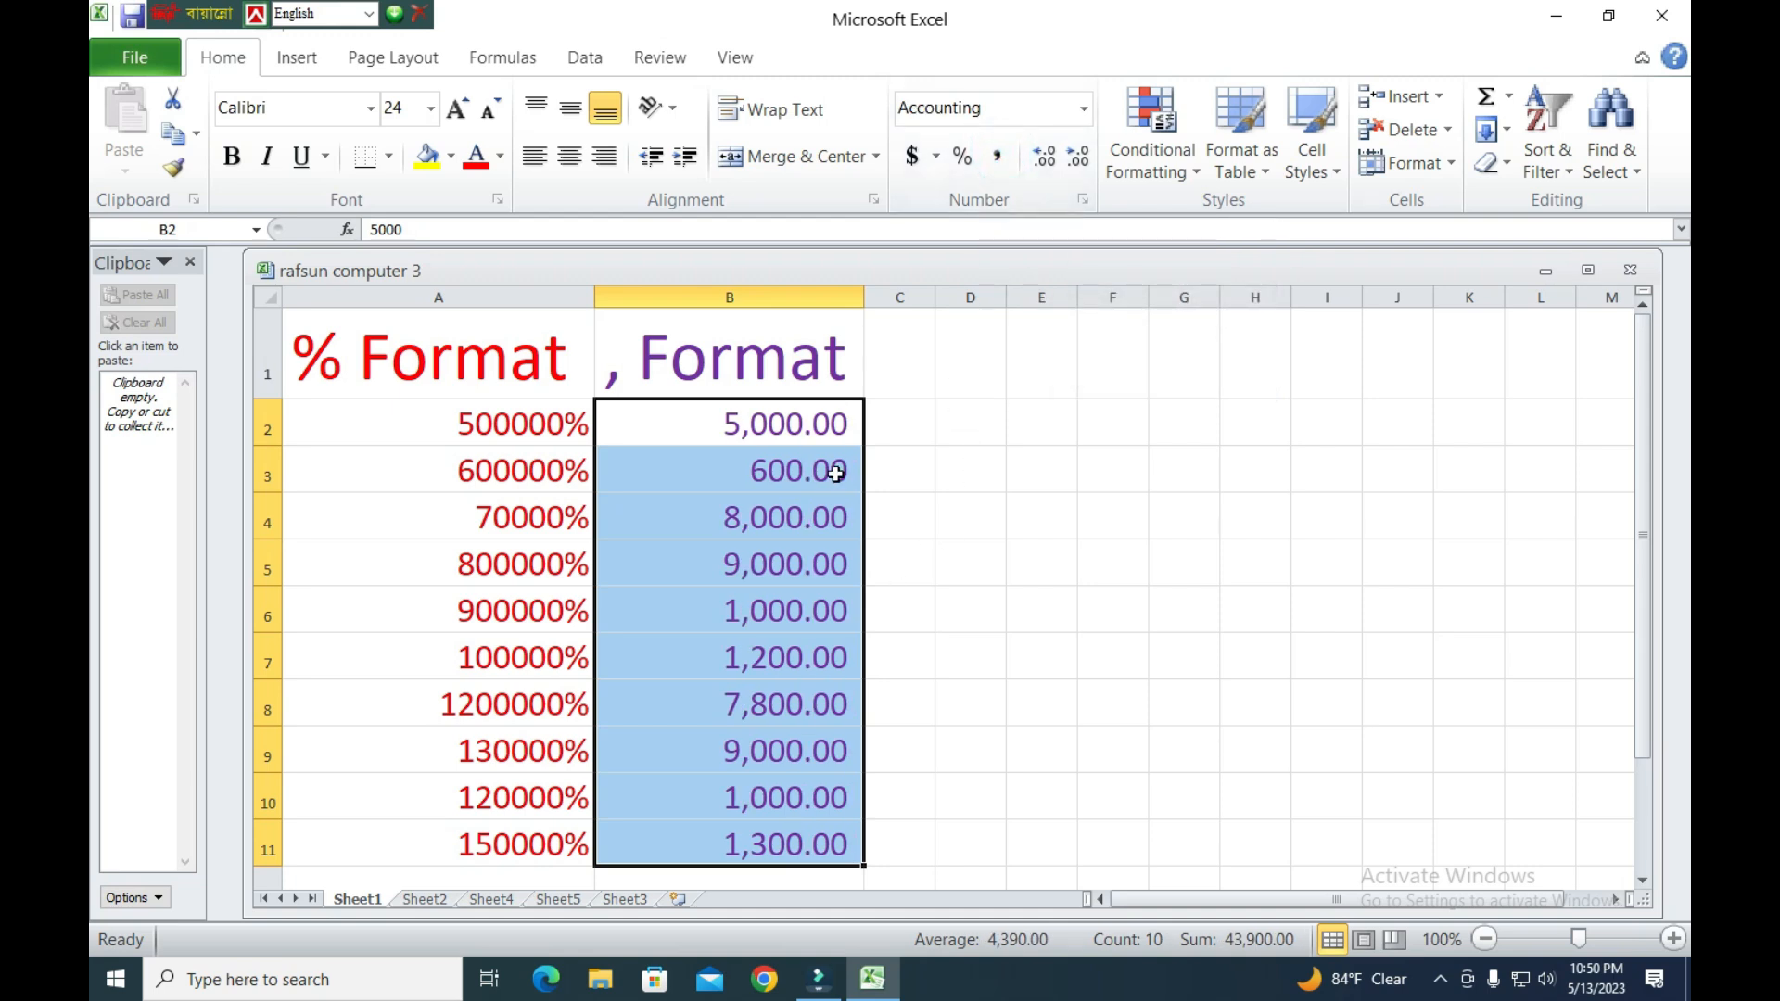
{"action": "scroll", "coordinate": [835, 473], "scroll_direction": "down", "scroll_amount": 1}
{"action": "left_click", "coordinate": [835, 599]}
{"action": "scroll", "coordinate": [878, 537], "scroll_direction": "up", "scroll_amount": 1}
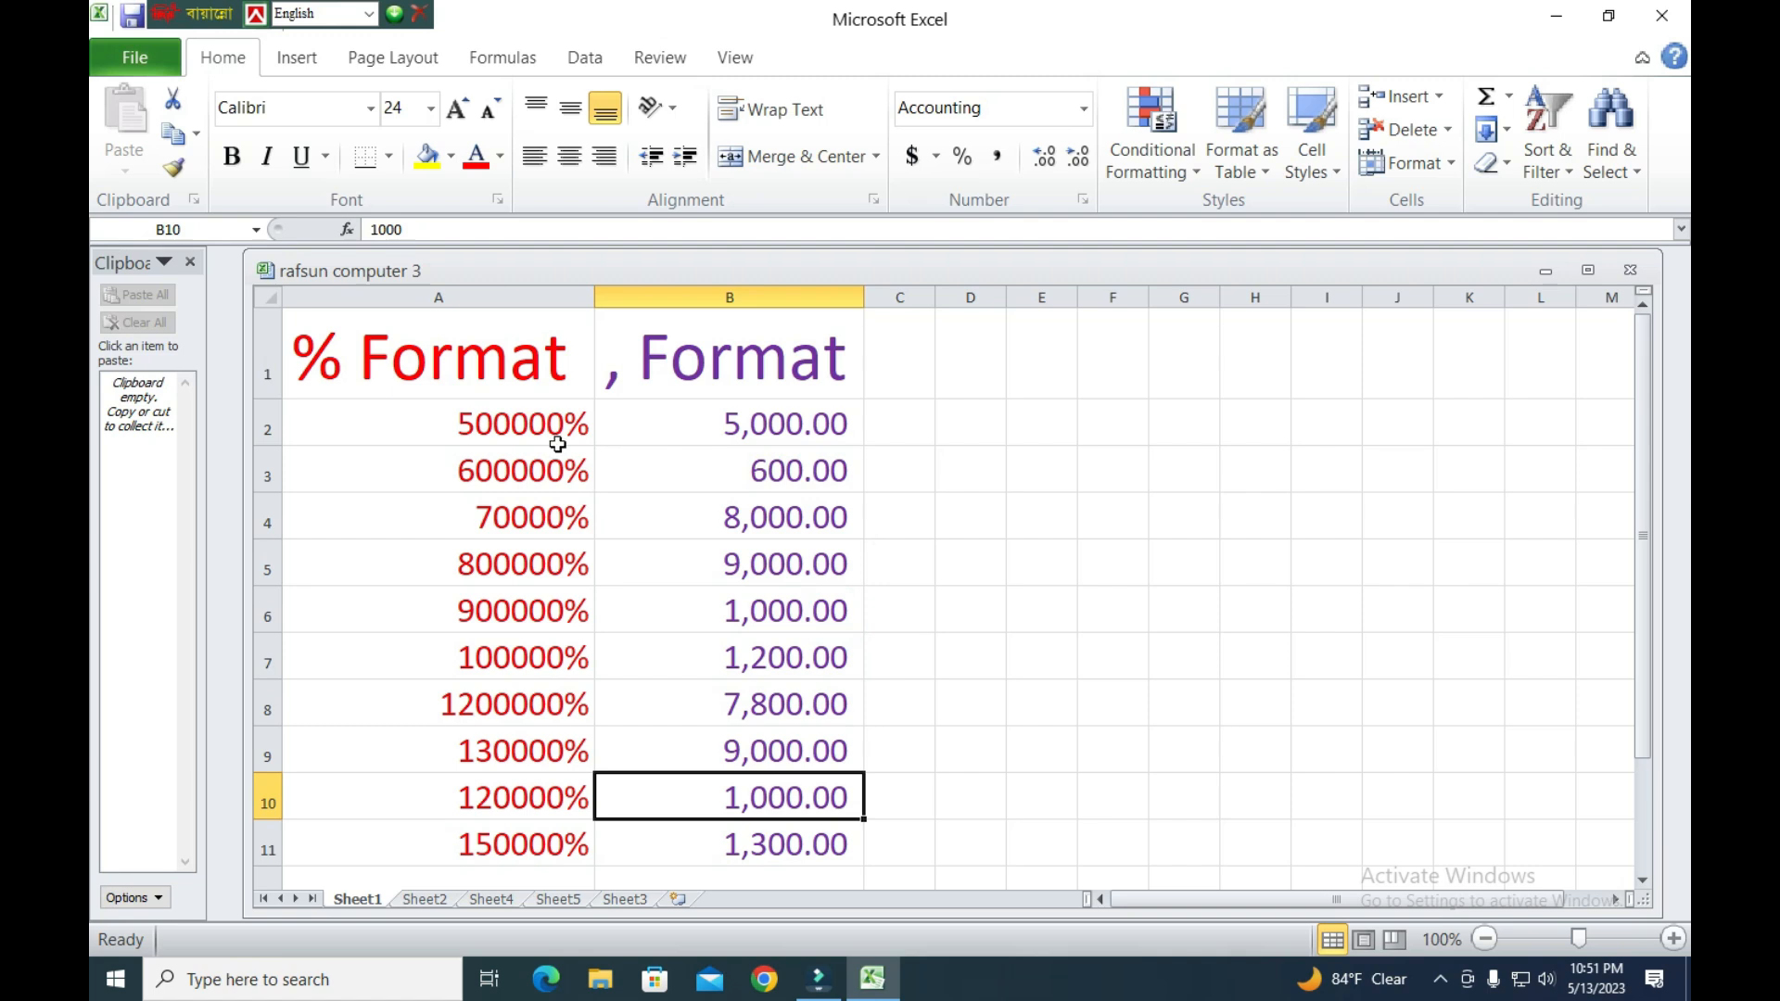
On Sheet2, format cells A2:A23 as Date with the type "*Wednesday, March 14, 2001".
{"action": "scroll", "coordinate": [798, 509], "scroll_direction": "down", "scroll_amount": 2}
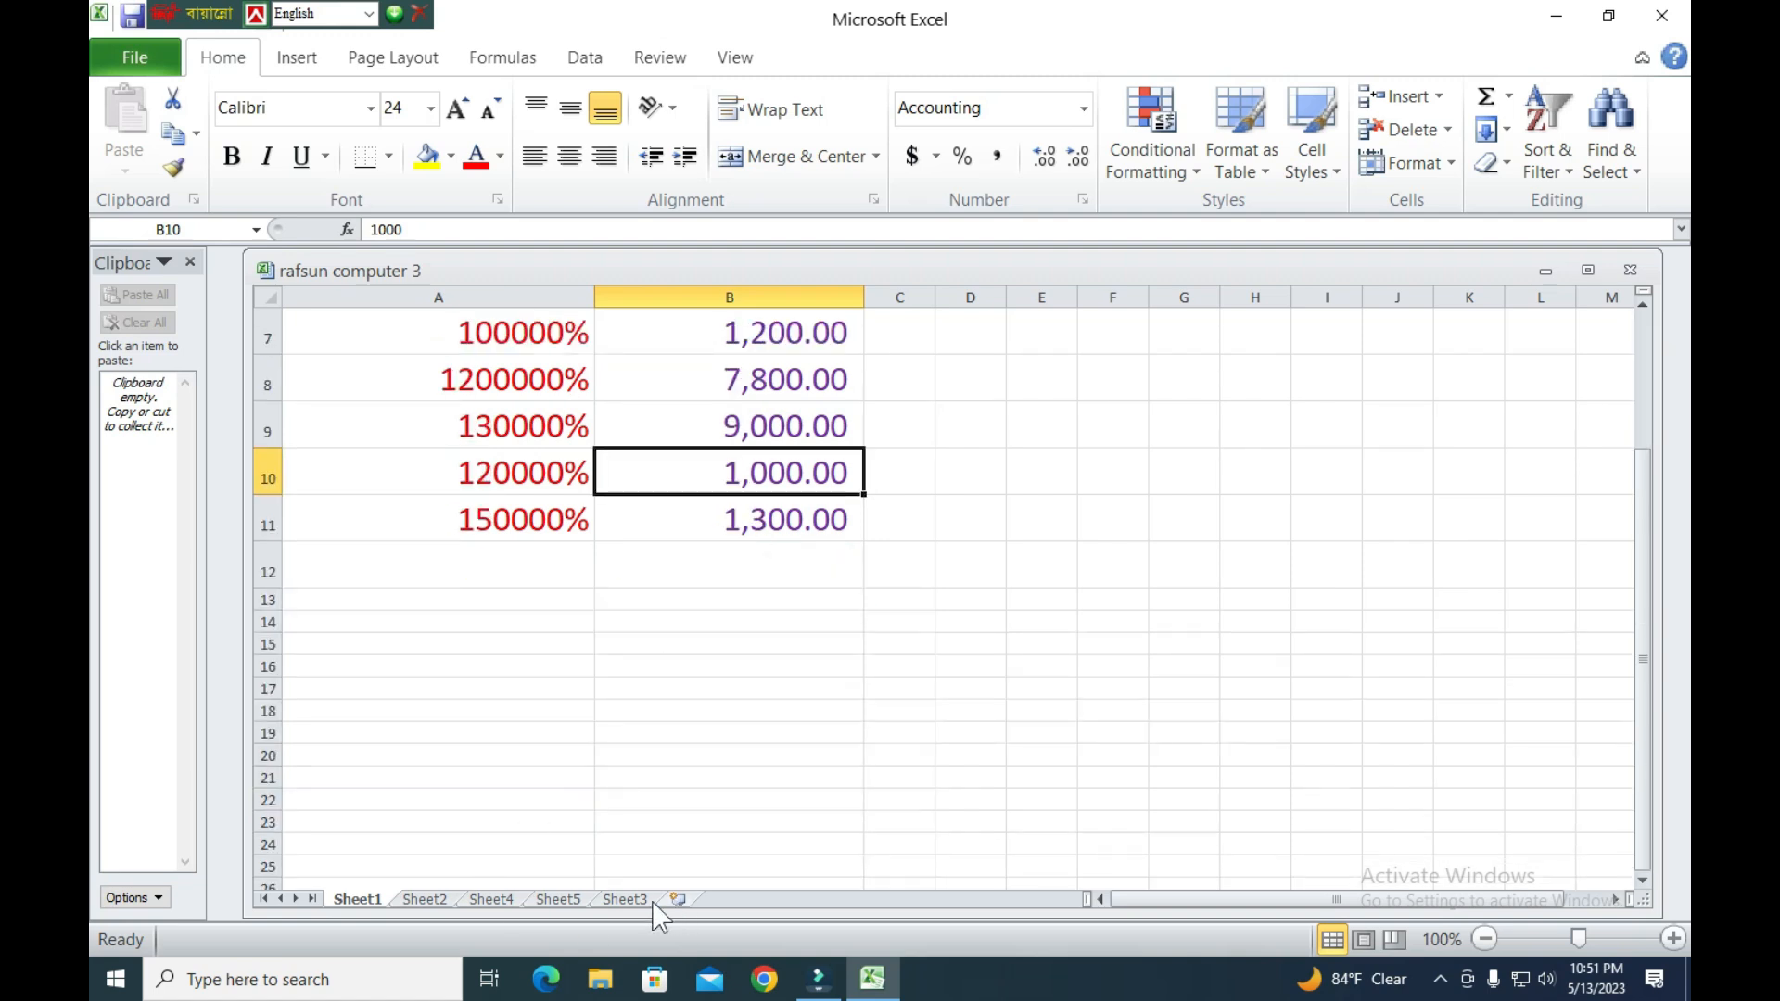
{"action": "left_click", "coordinate": [427, 899]}
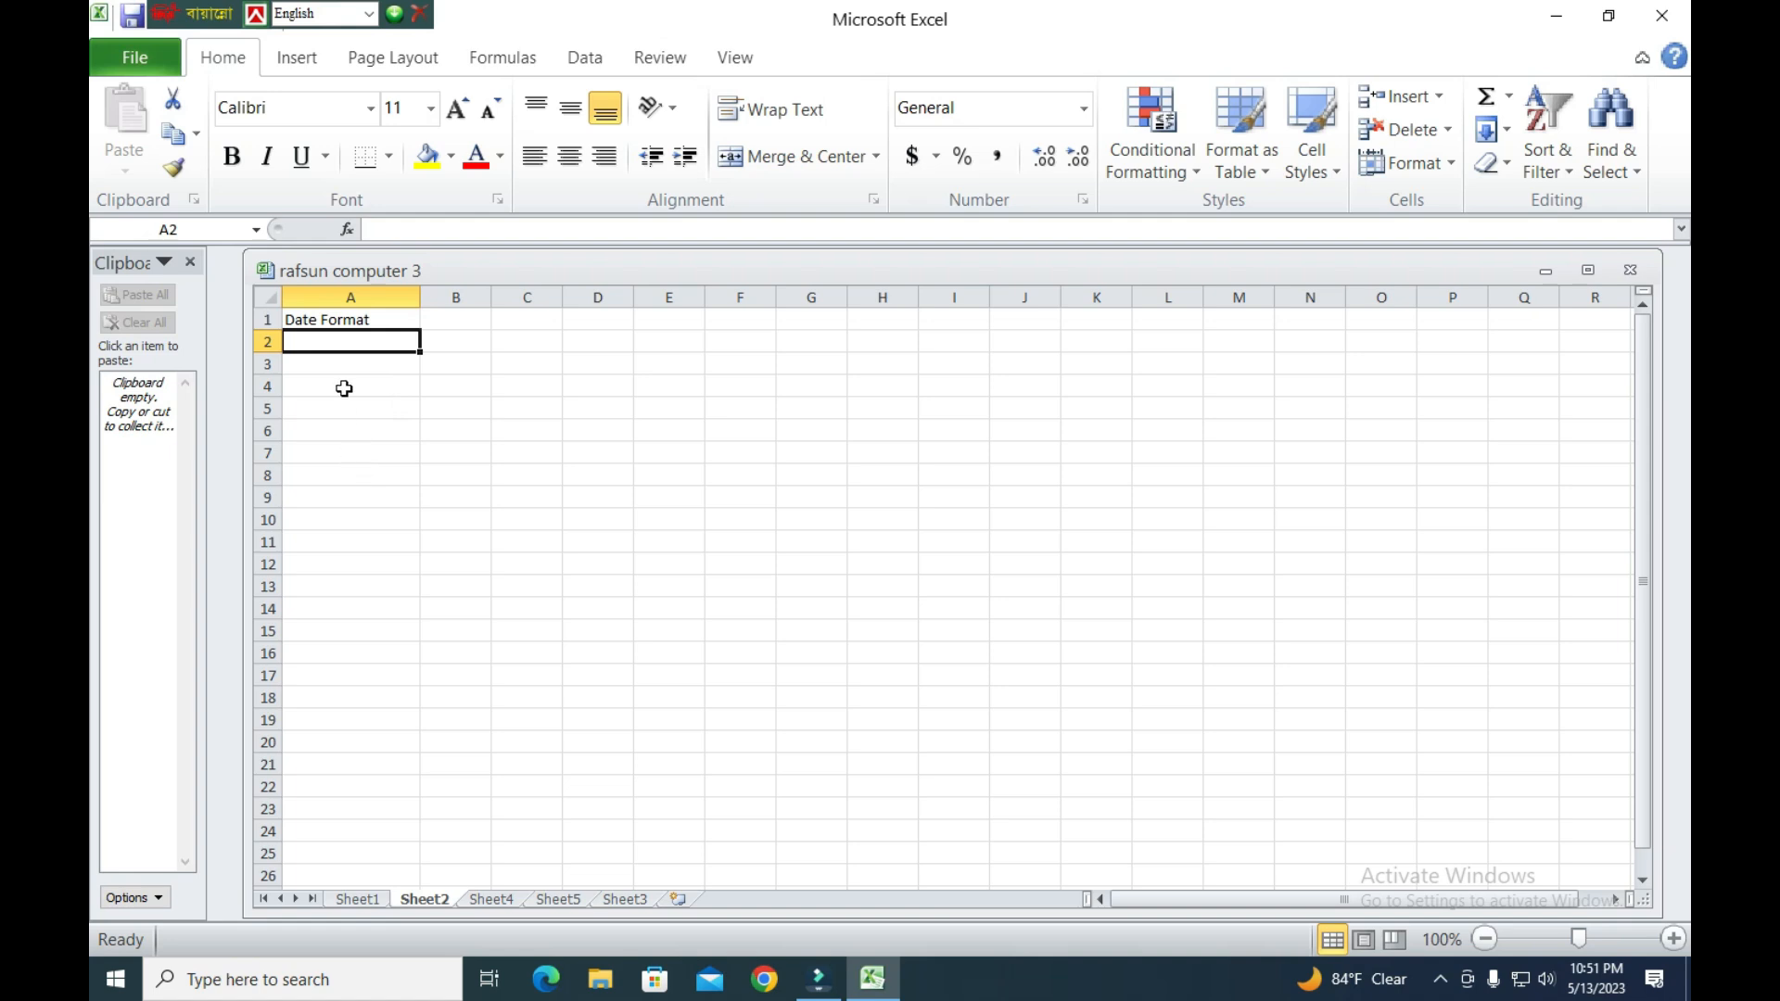
{"action": "left_click_drag", "start_coordinate": [358, 343], "coordinate": [341, 807]}
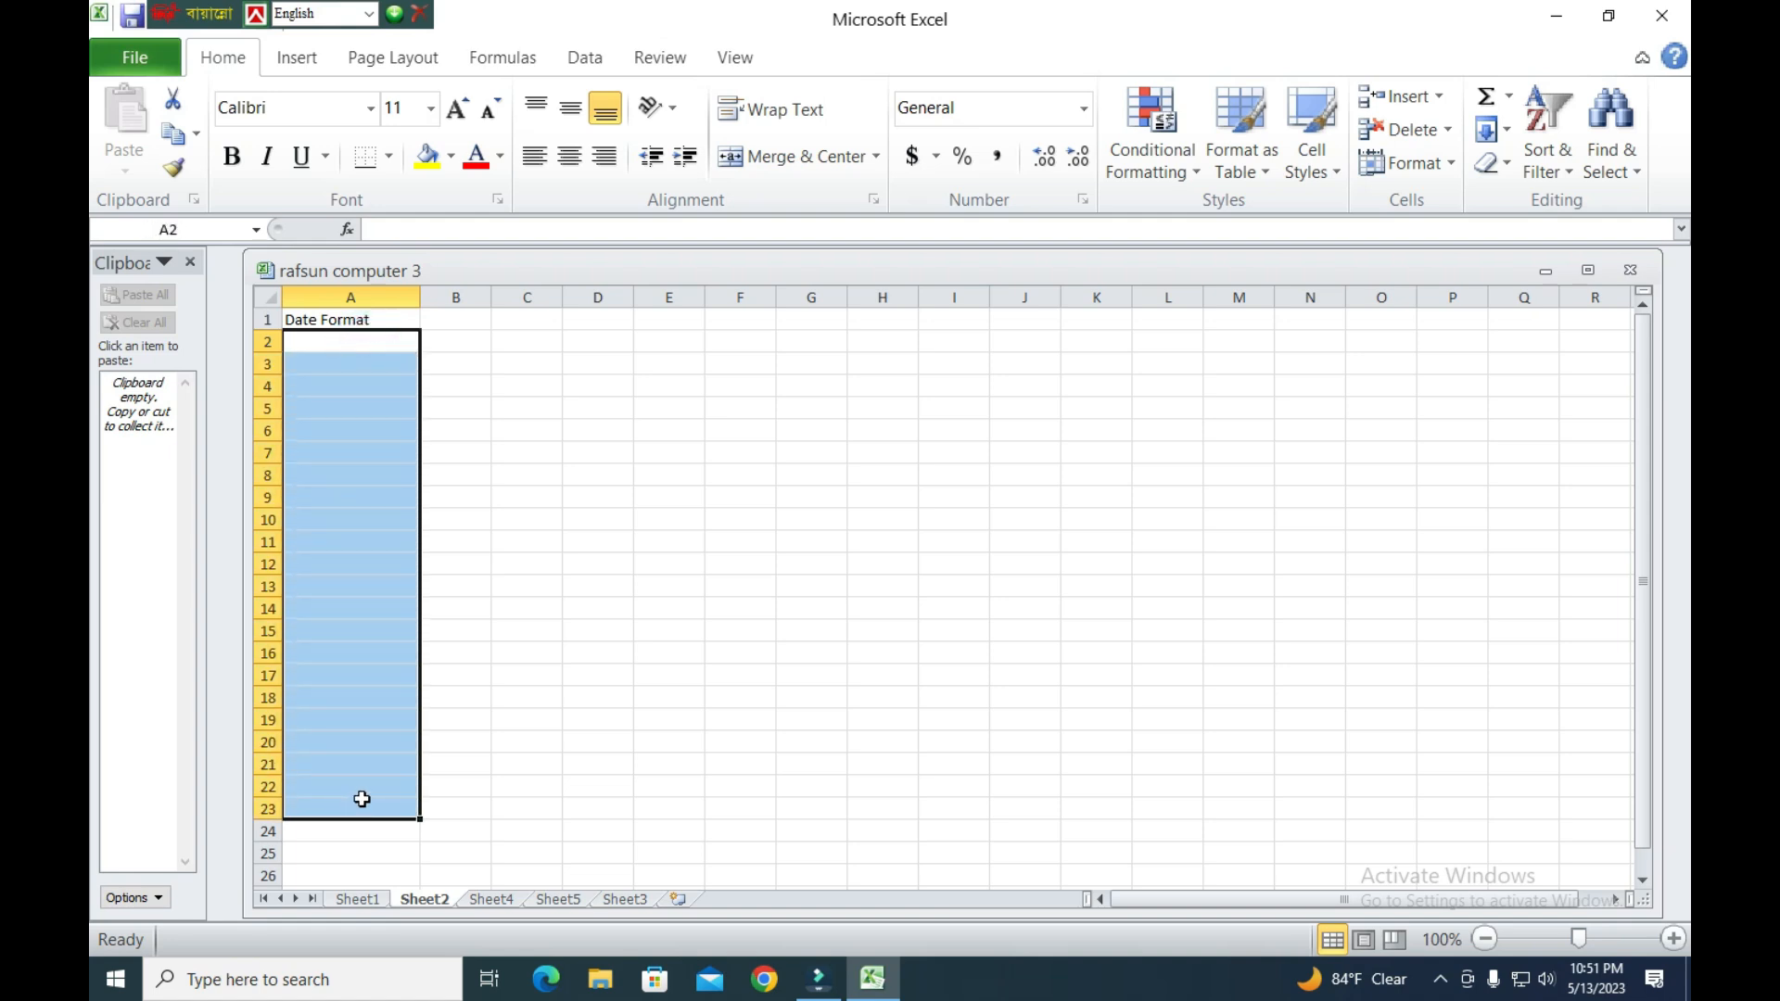
{"action": "left_click", "coordinate": [295, 61]}
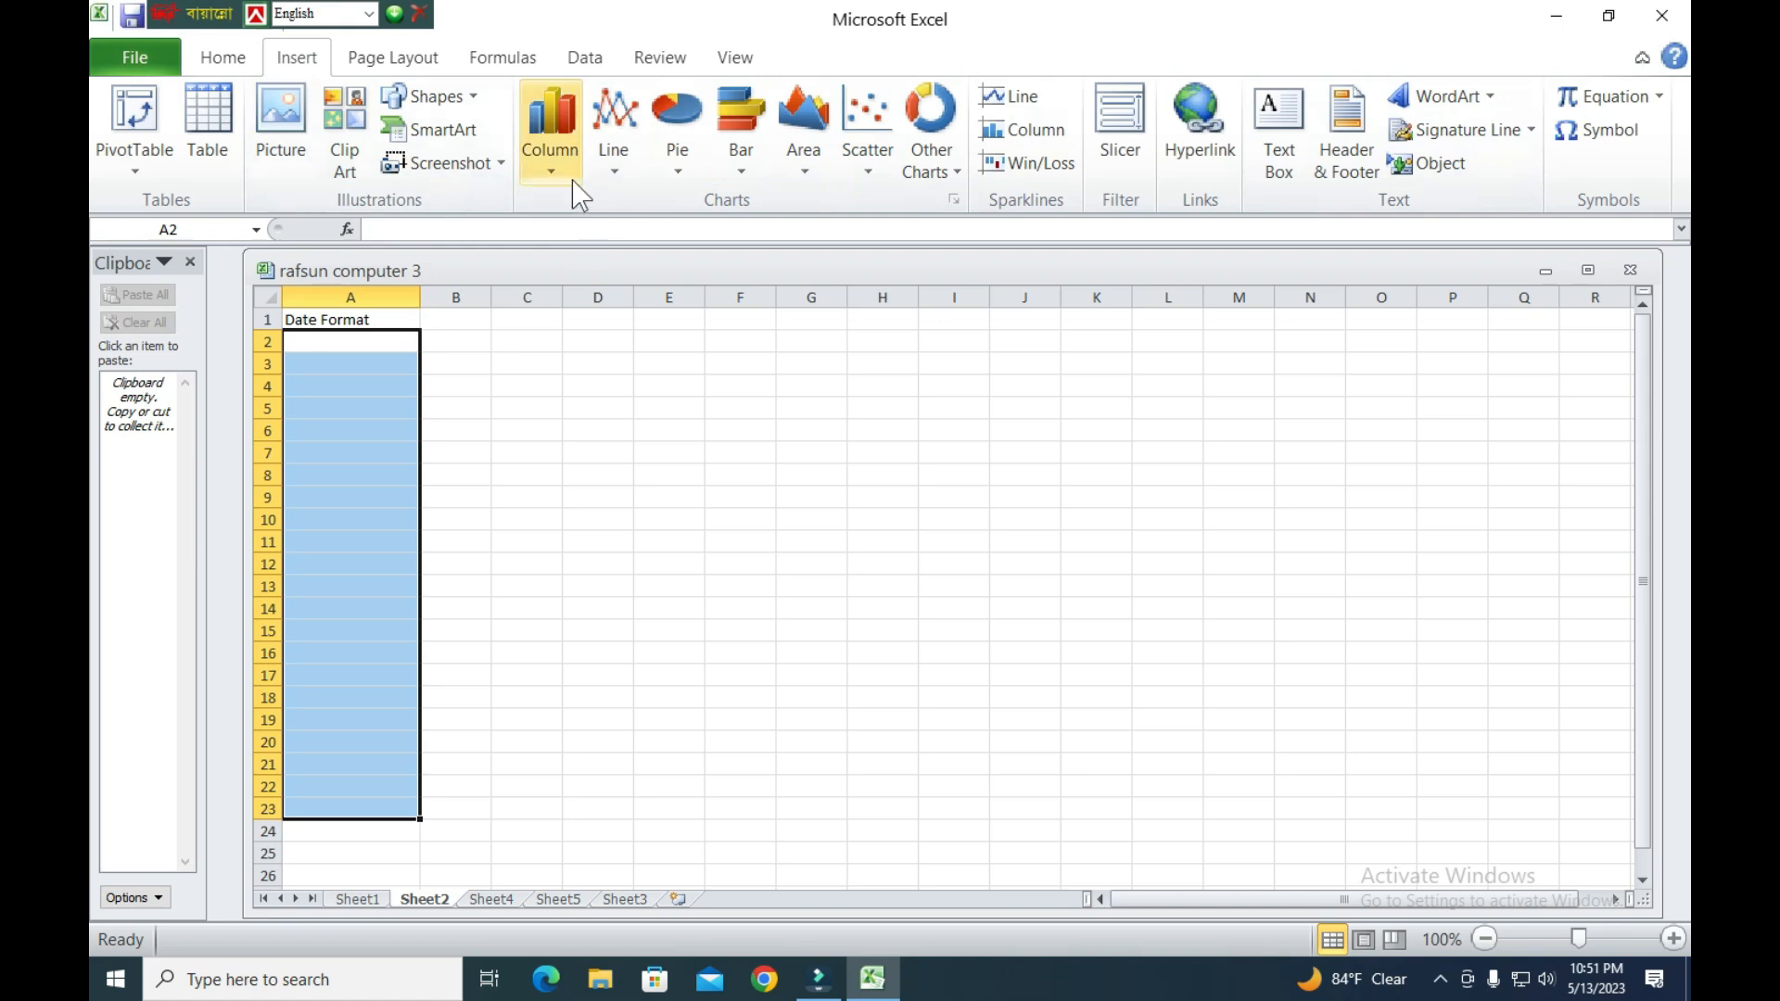
{"action": "left_click", "coordinate": [220, 57]}
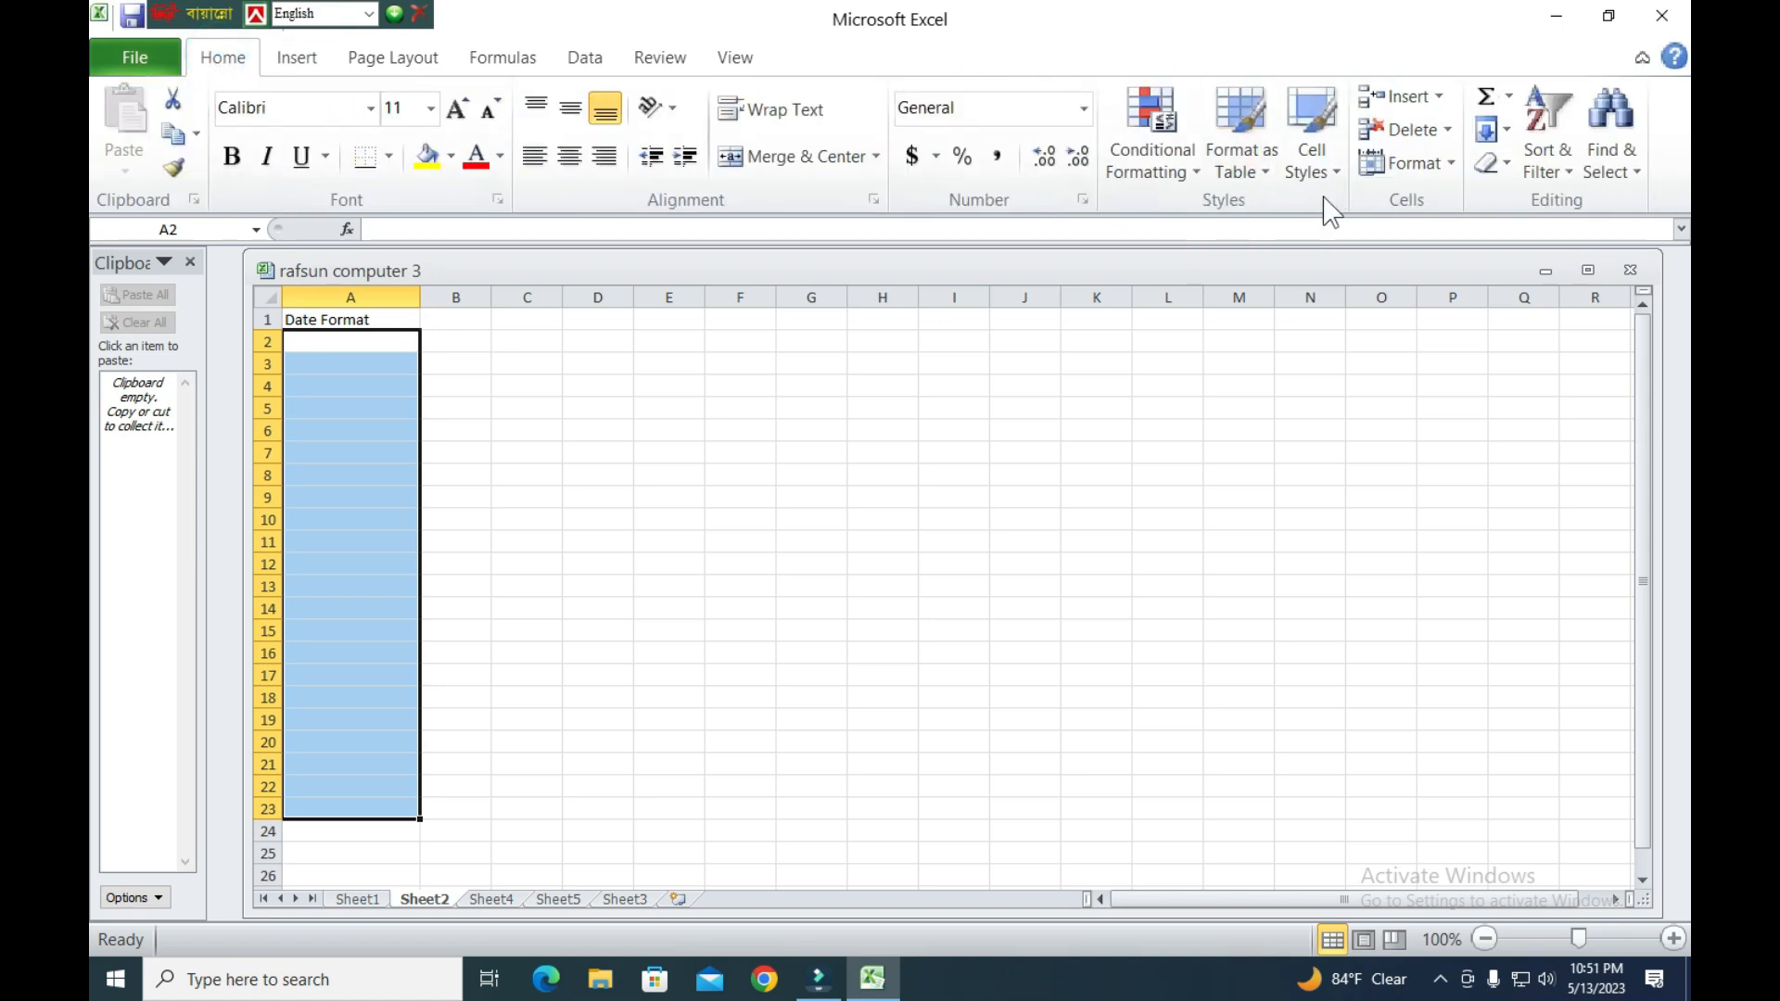
{"action": "left_click", "coordinate": [1446, 169]}
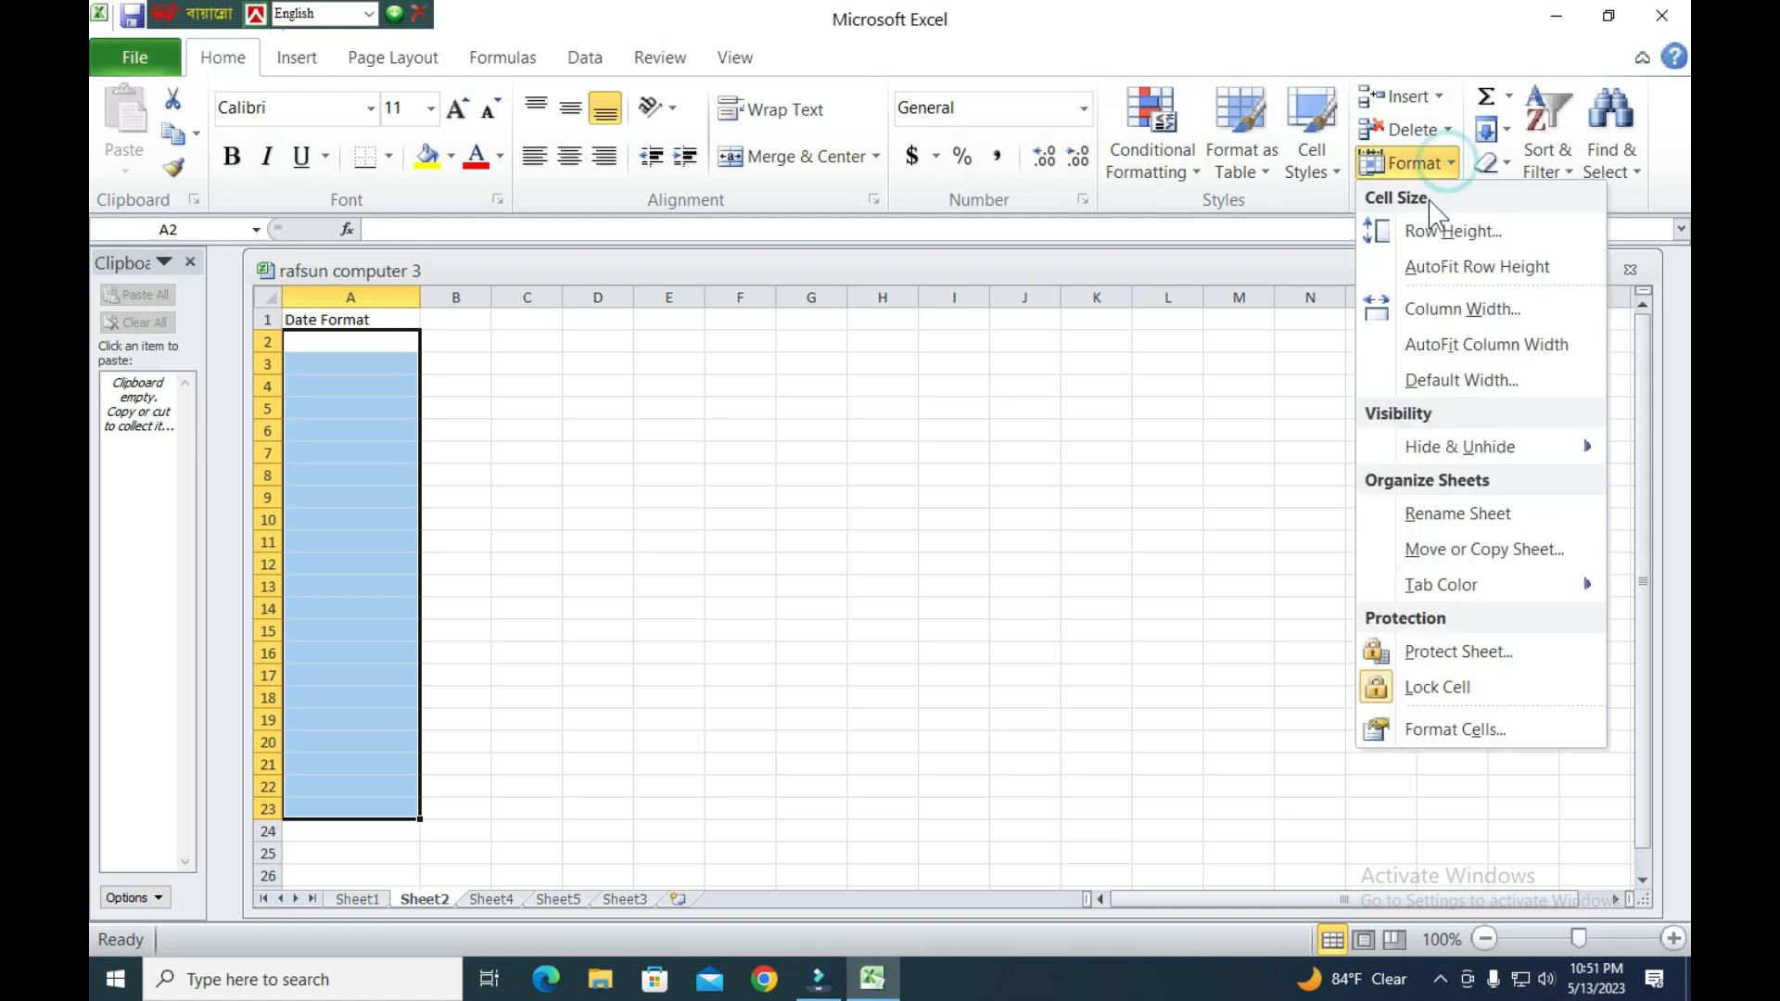
{"action": "left_click", "coordinate": [1433, 732]}
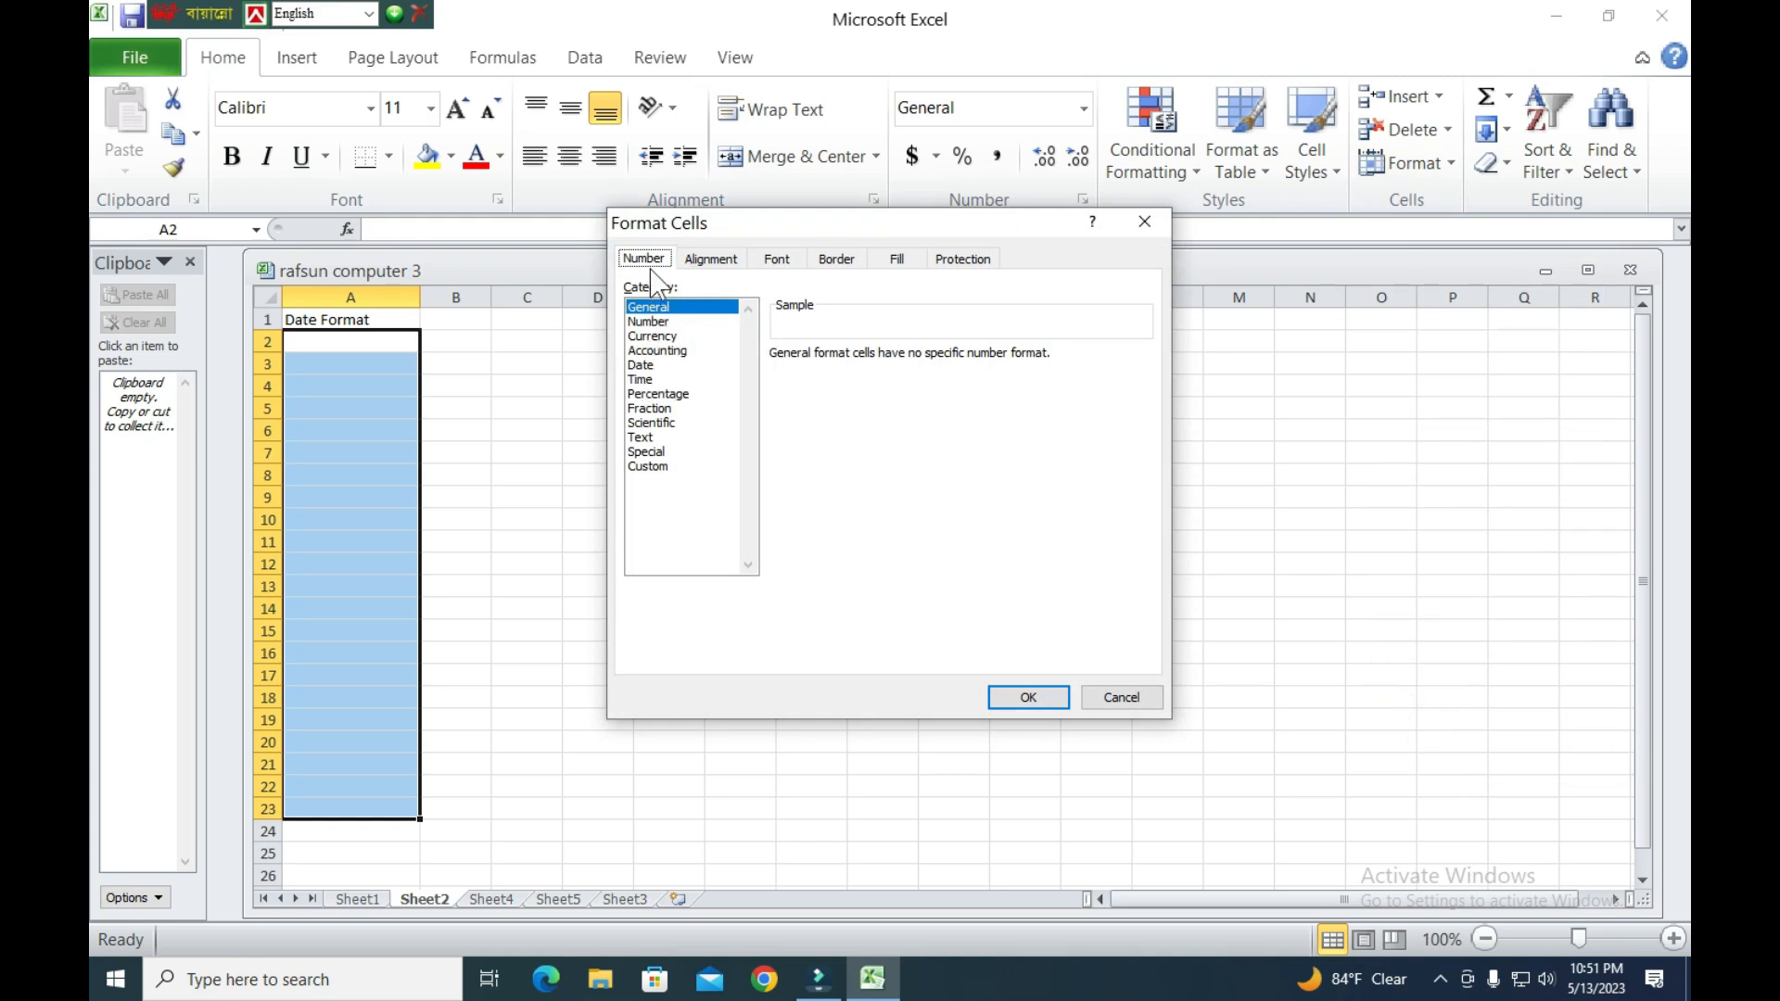
{"action": "left_click", "coordinate": [641, 365]}
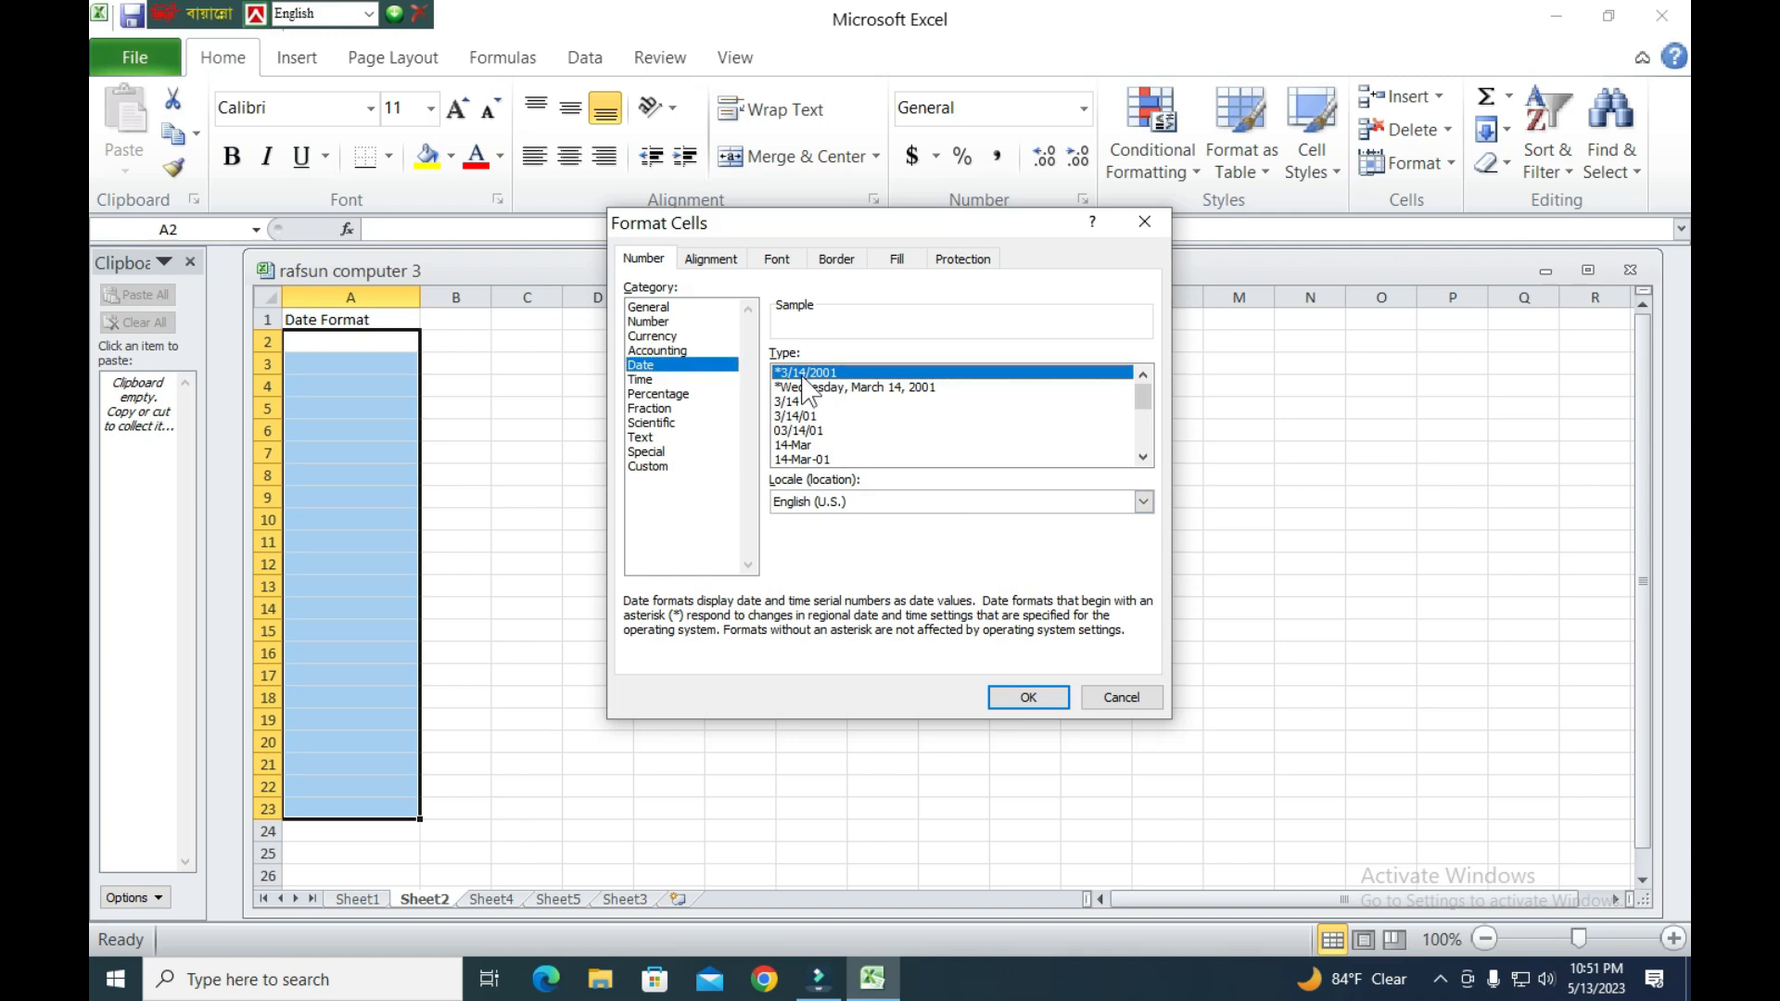
{"action": "left_click", "coordinate": [797, 416]}
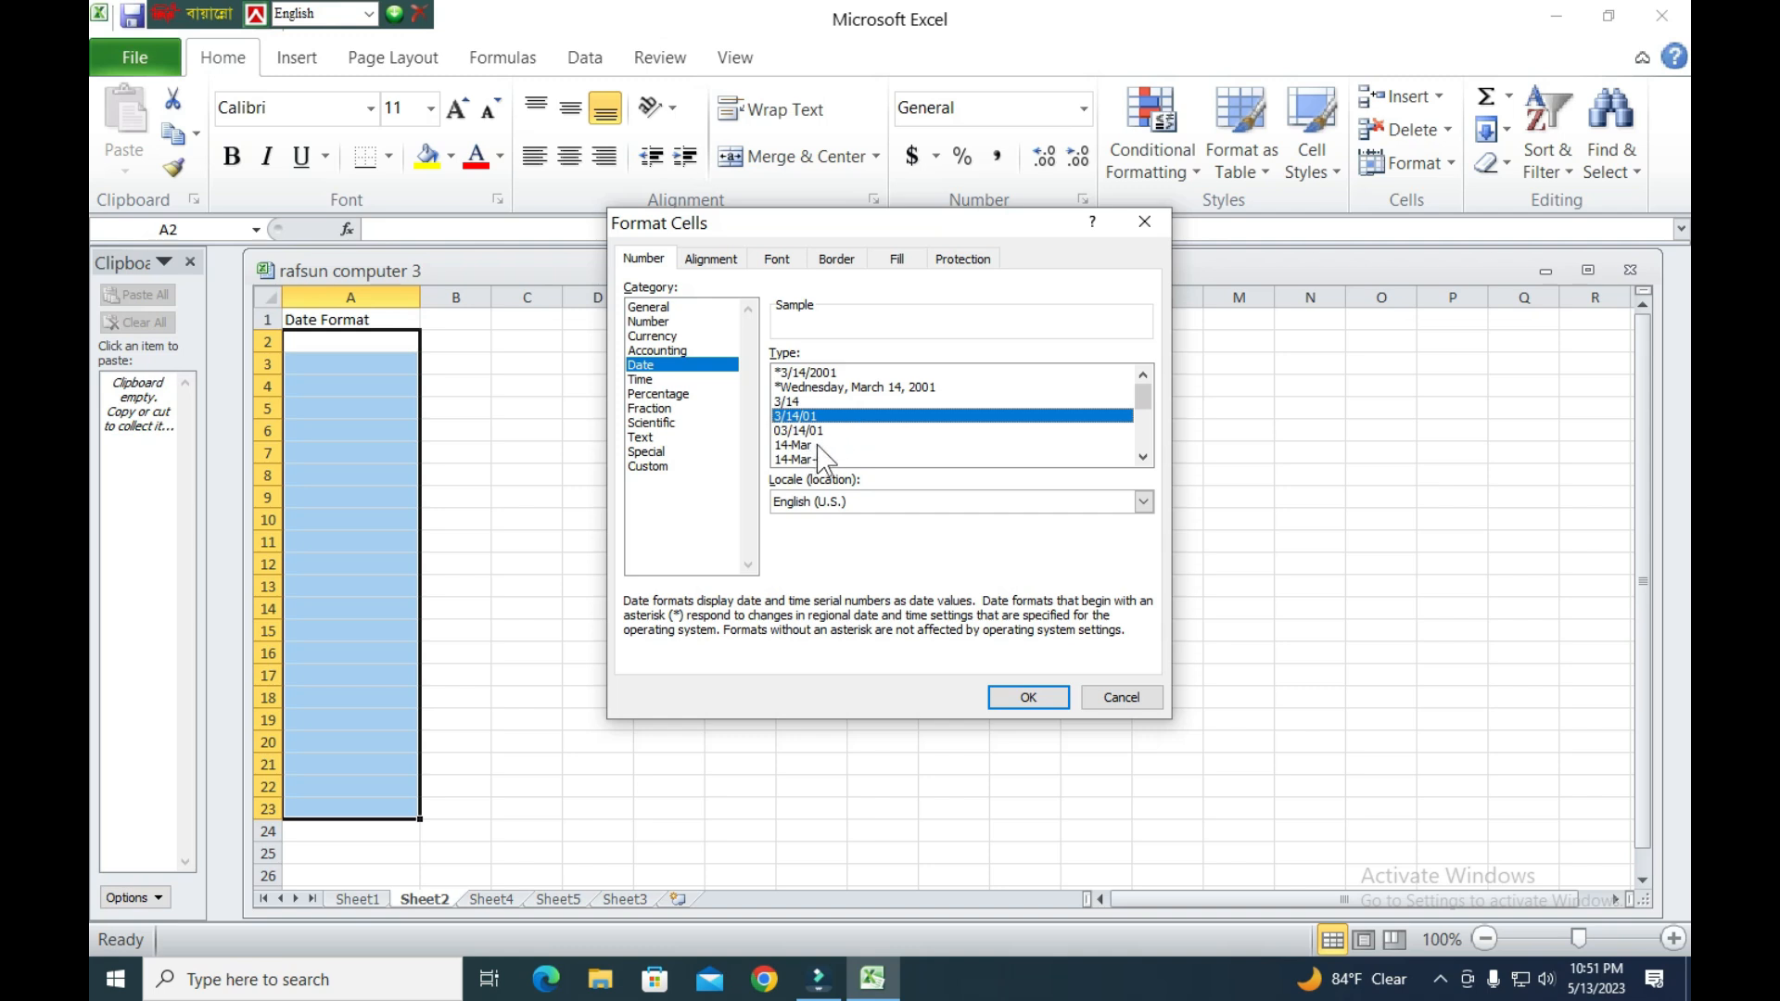
{"action": "left_click", "coordinate": [827, 387]}
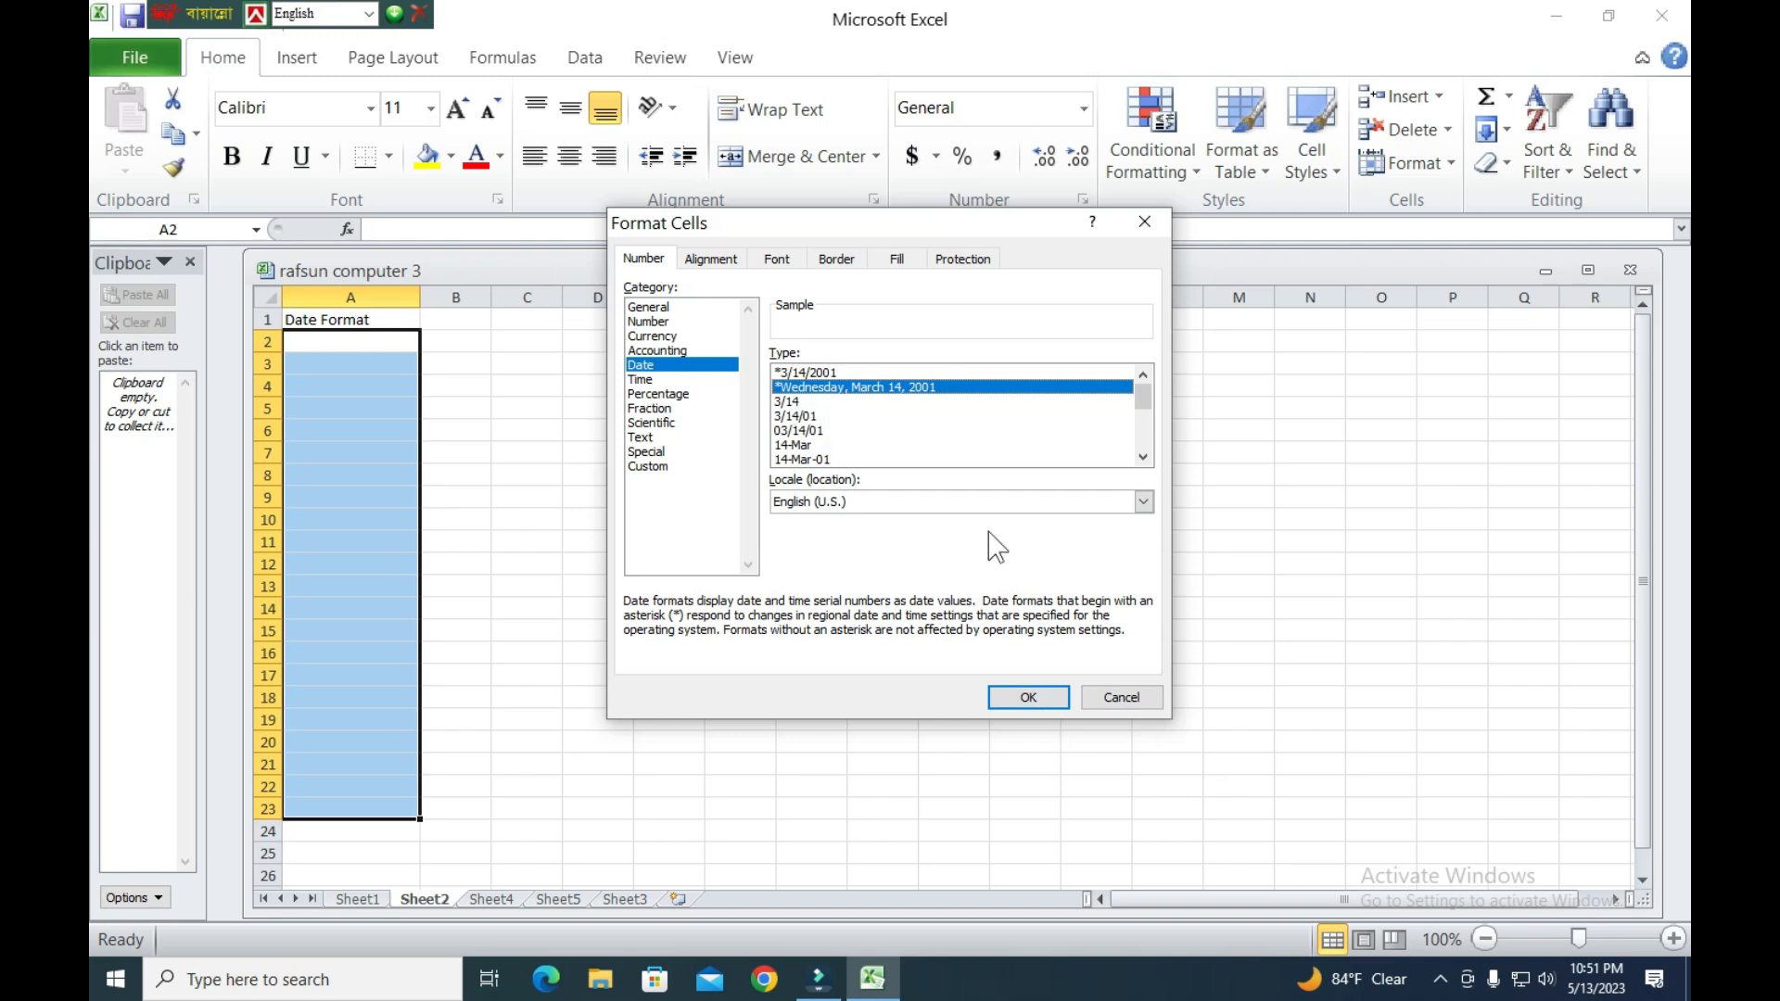
{"action": "left_click", "coordinate": [1026, 696]}
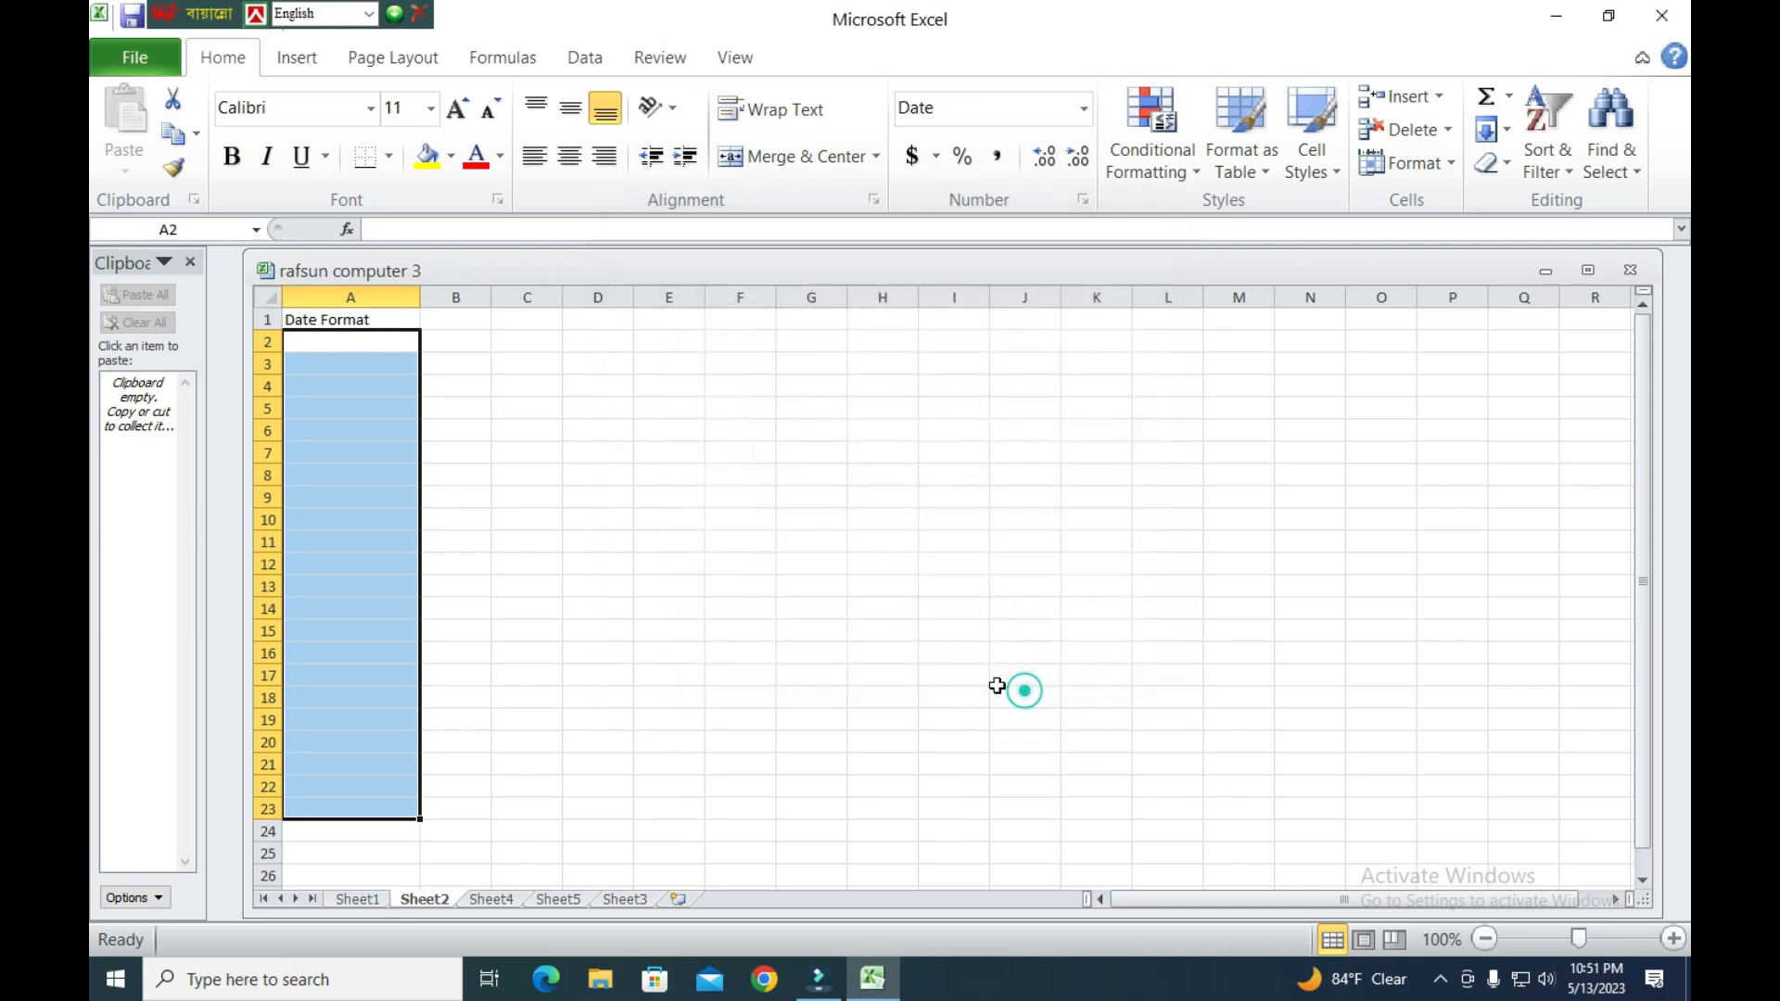
Try the date format by entering 10/05/2023 in cell A3, and clear the cell again.
{"action": "left_click", "coordinate": [343, 365]}
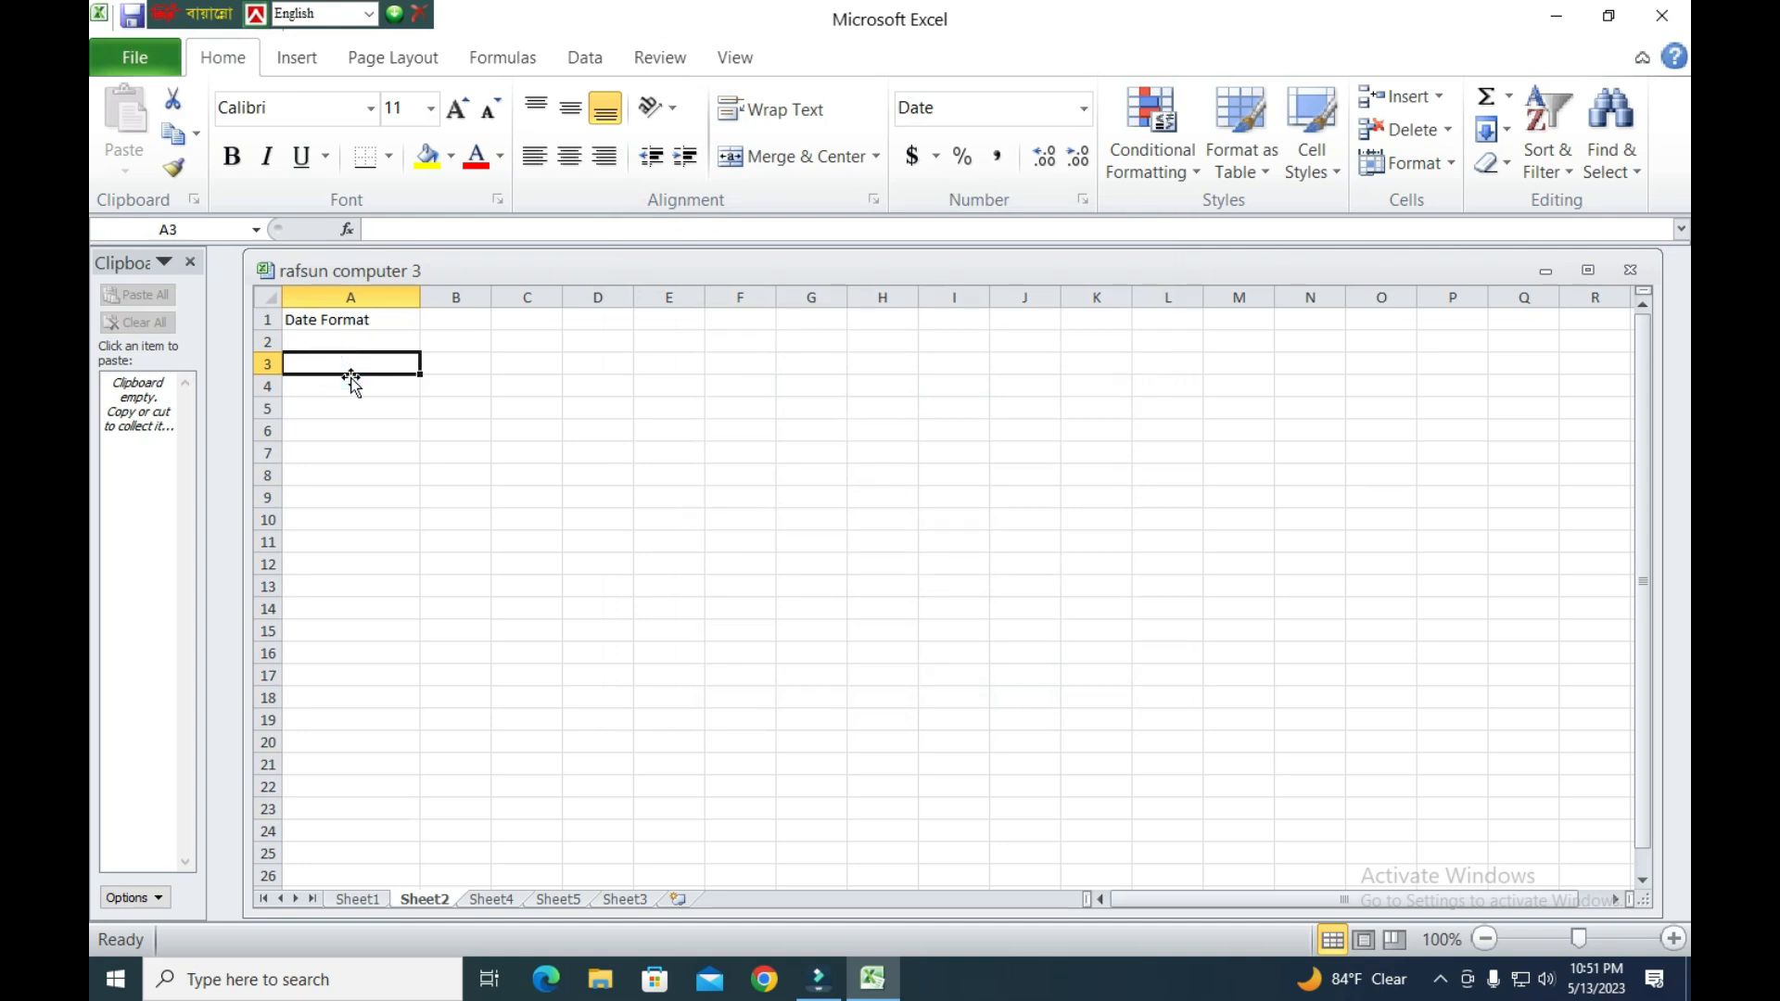
{"action": "type", "text": "10/05/2023"}
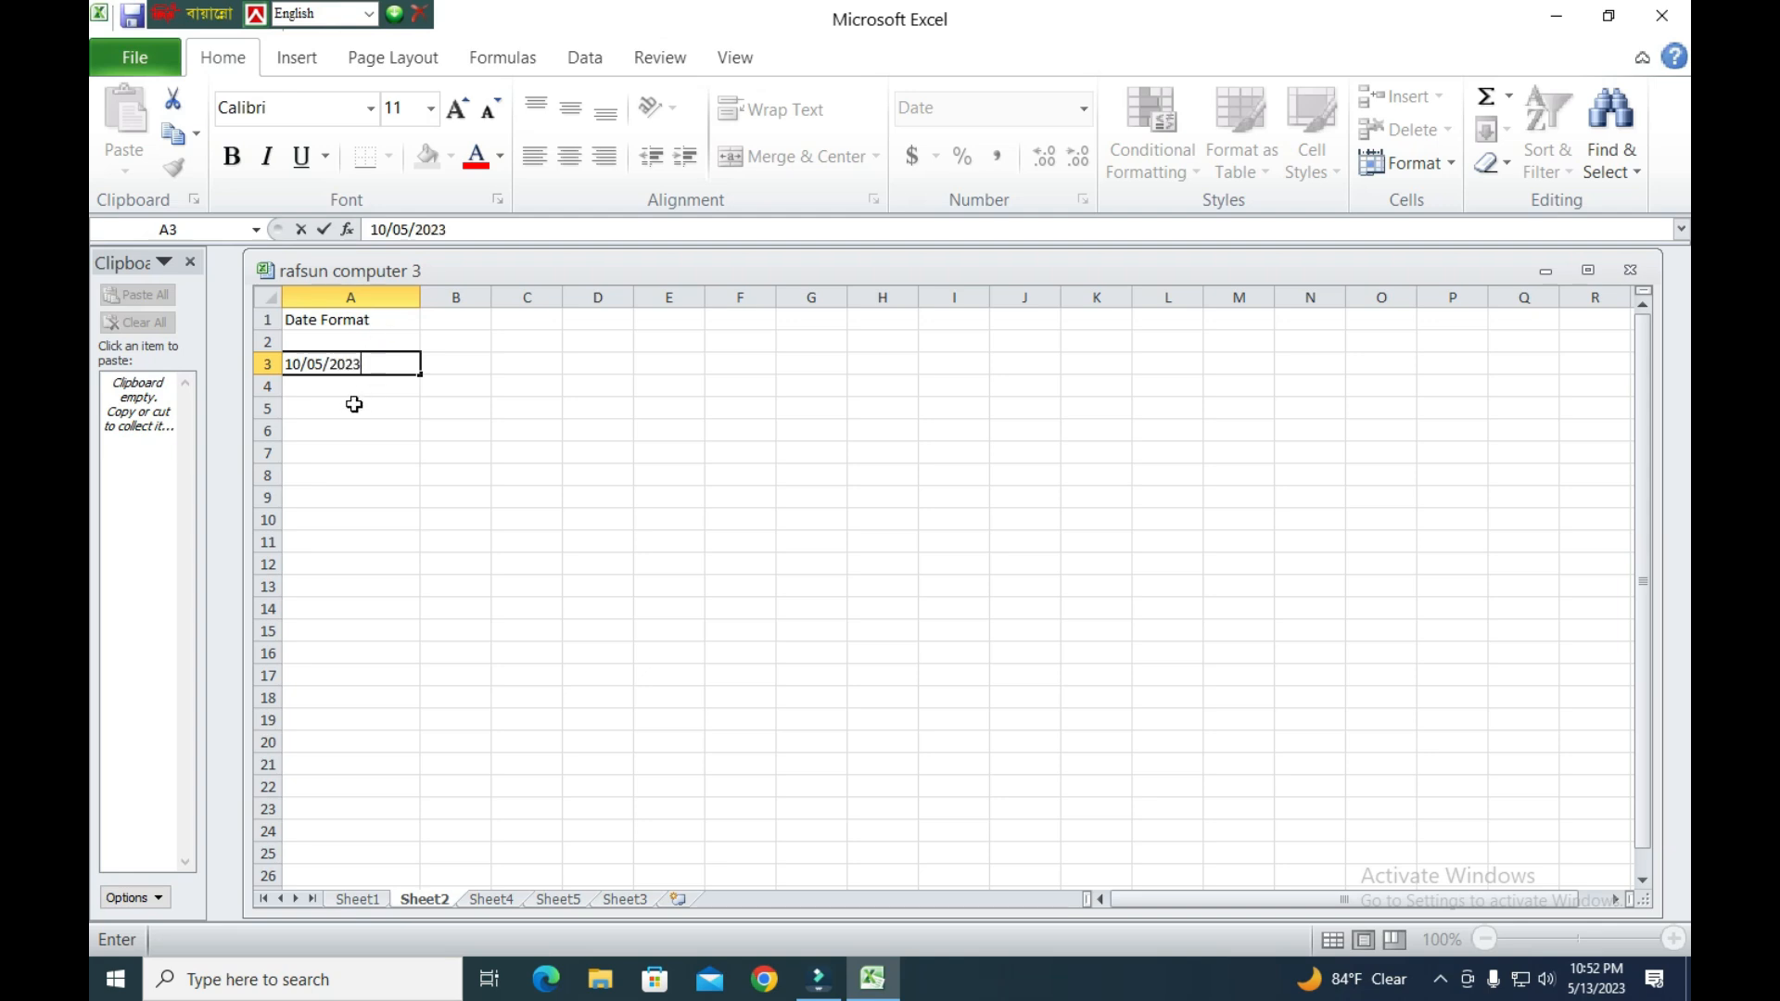
{"action": "left_click", "coordinate": [354, 405]}
{"action": "left_click", "coordinate": [369, 366]}
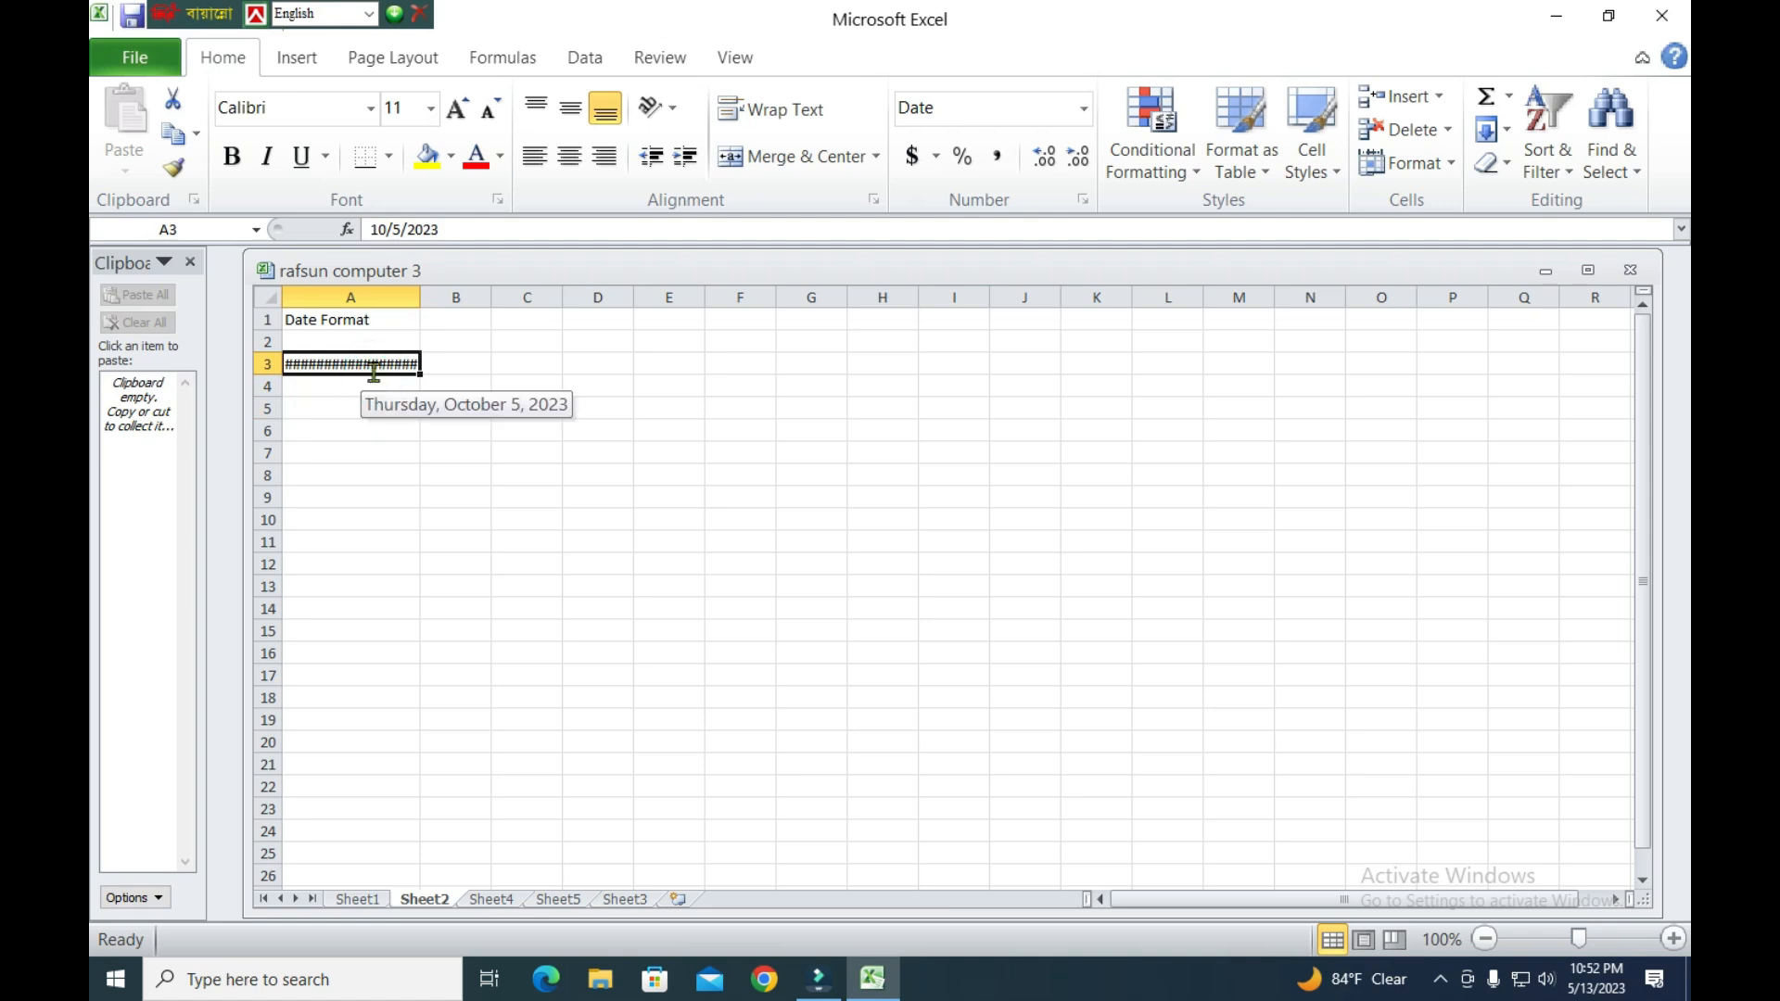
{"action": "key", "text": "Delete"}
Try entering the short date 10/05/23 in cell A2, and clear the cell again.
{"action": "left_click", "coordinate": [312, 345]}
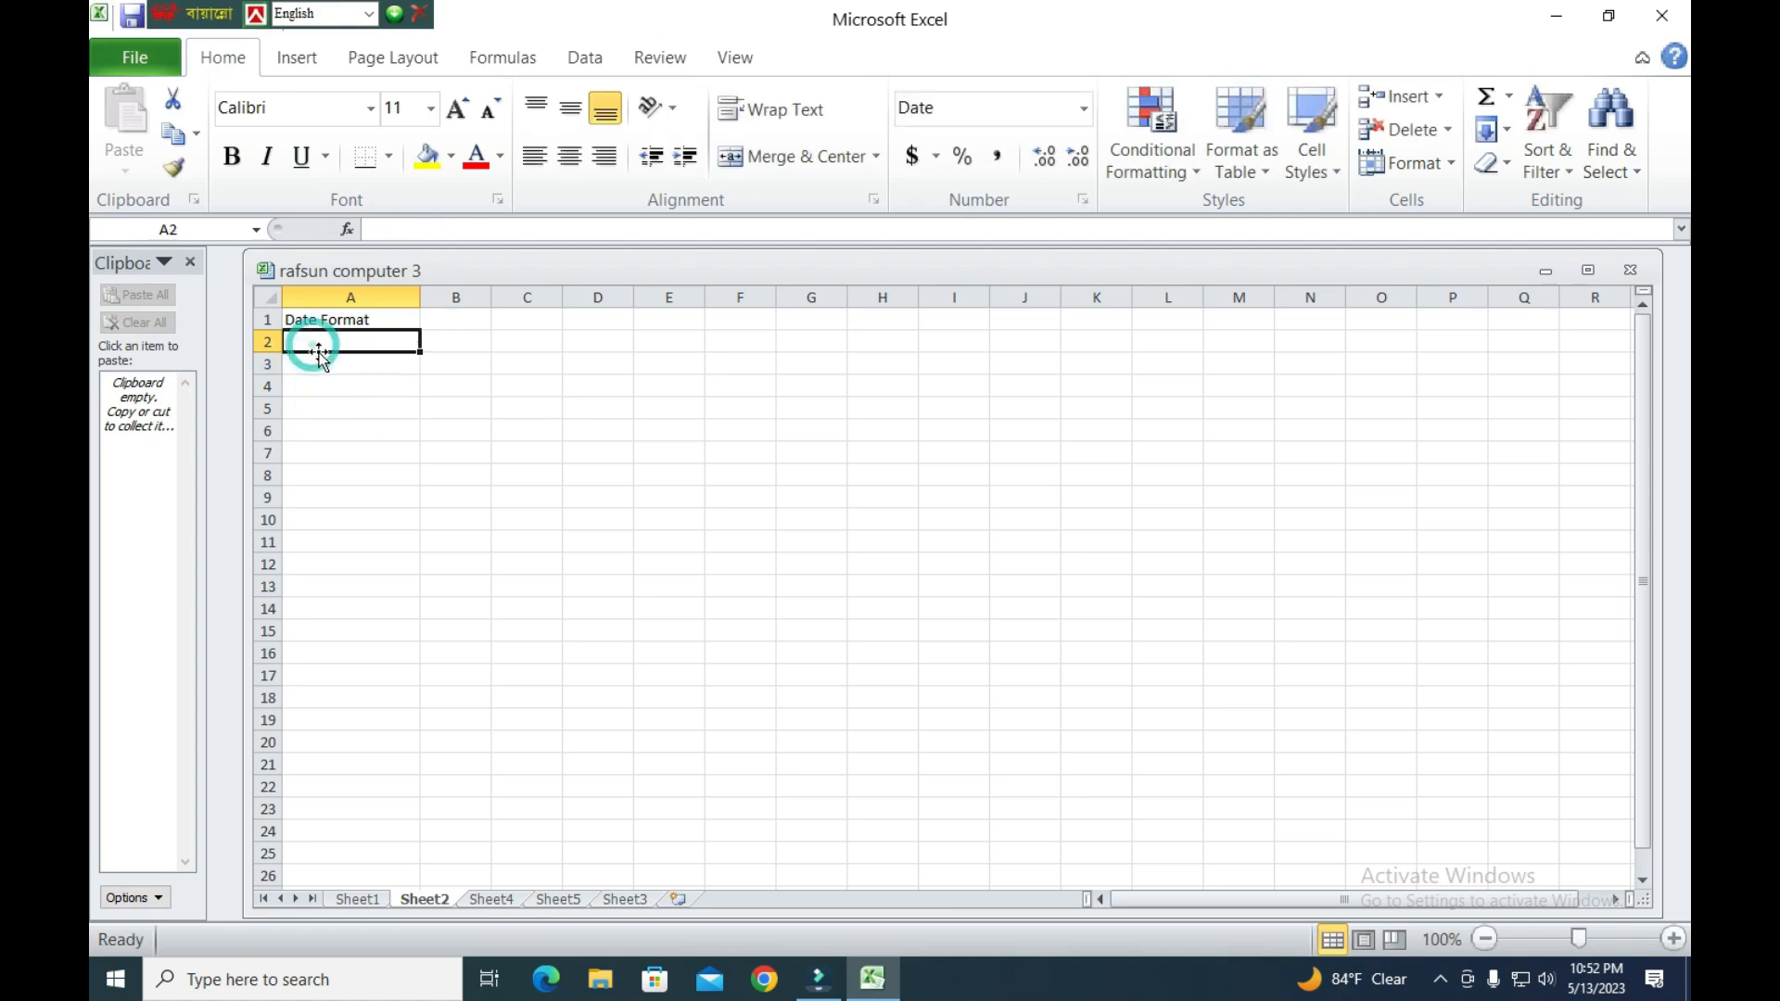
{"action": "type", "text": "10/05/23"}
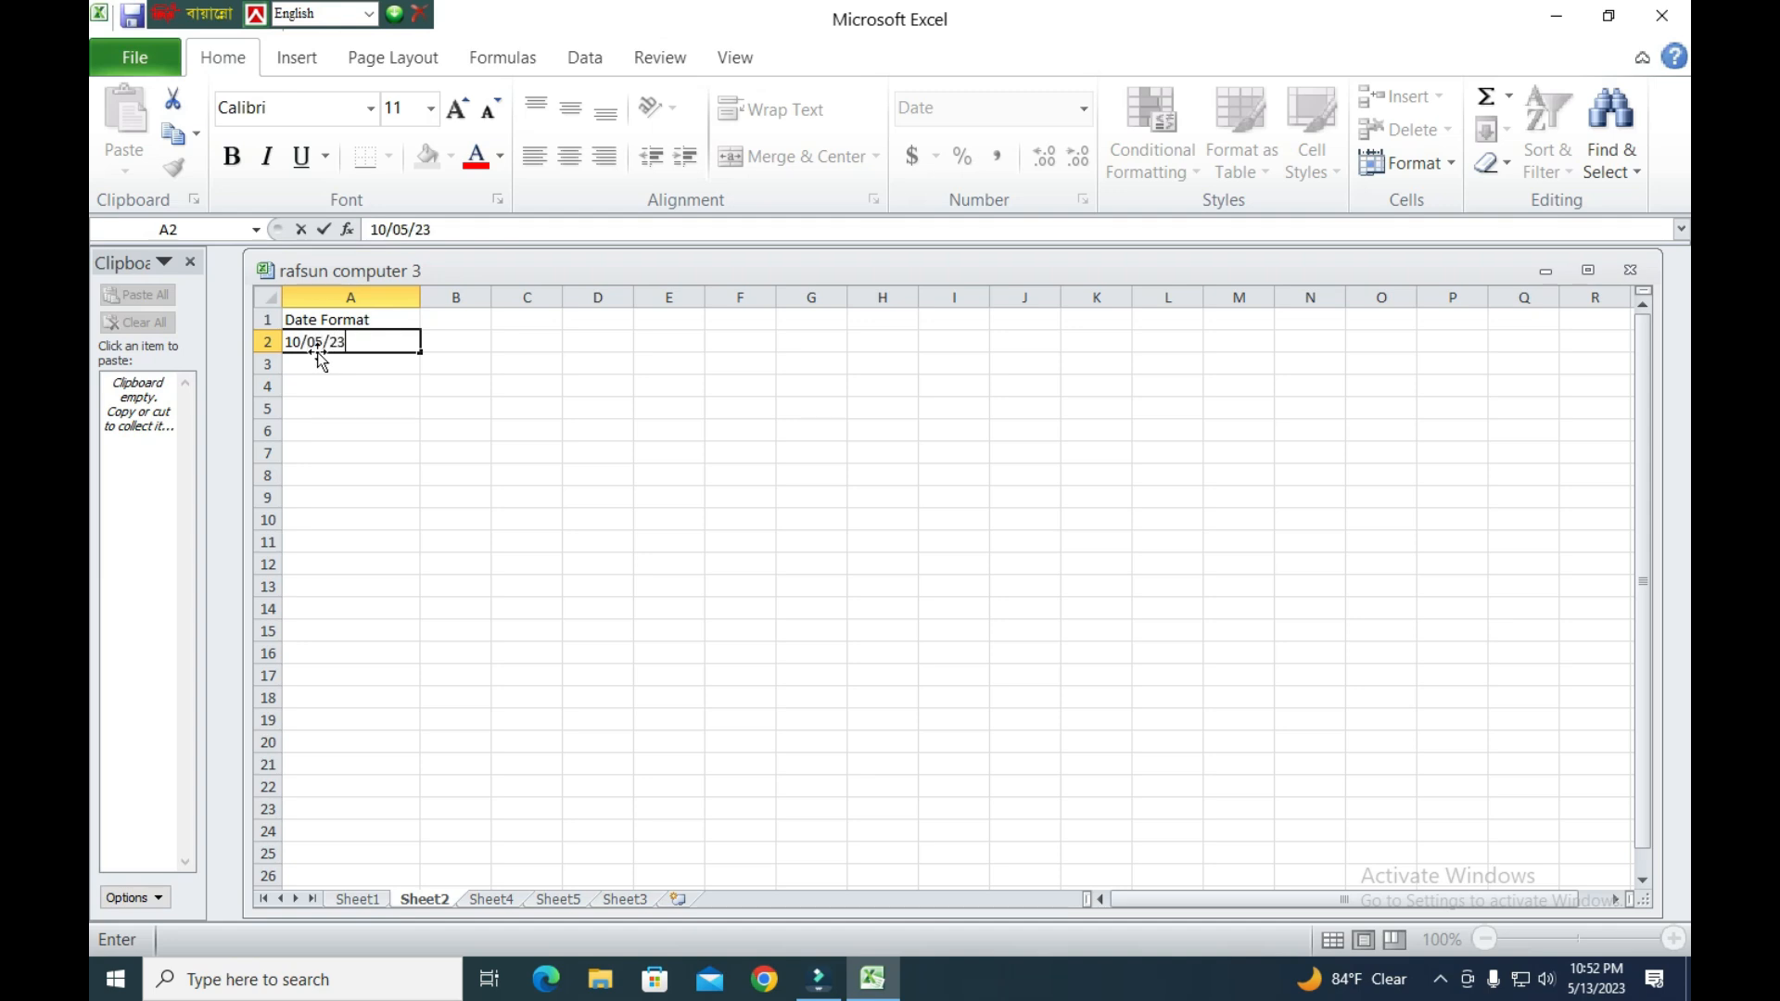
{"action": "left_click", "coordinate": [321, 361]}
{"action": "left_click", "coordinate": [362, 340]}
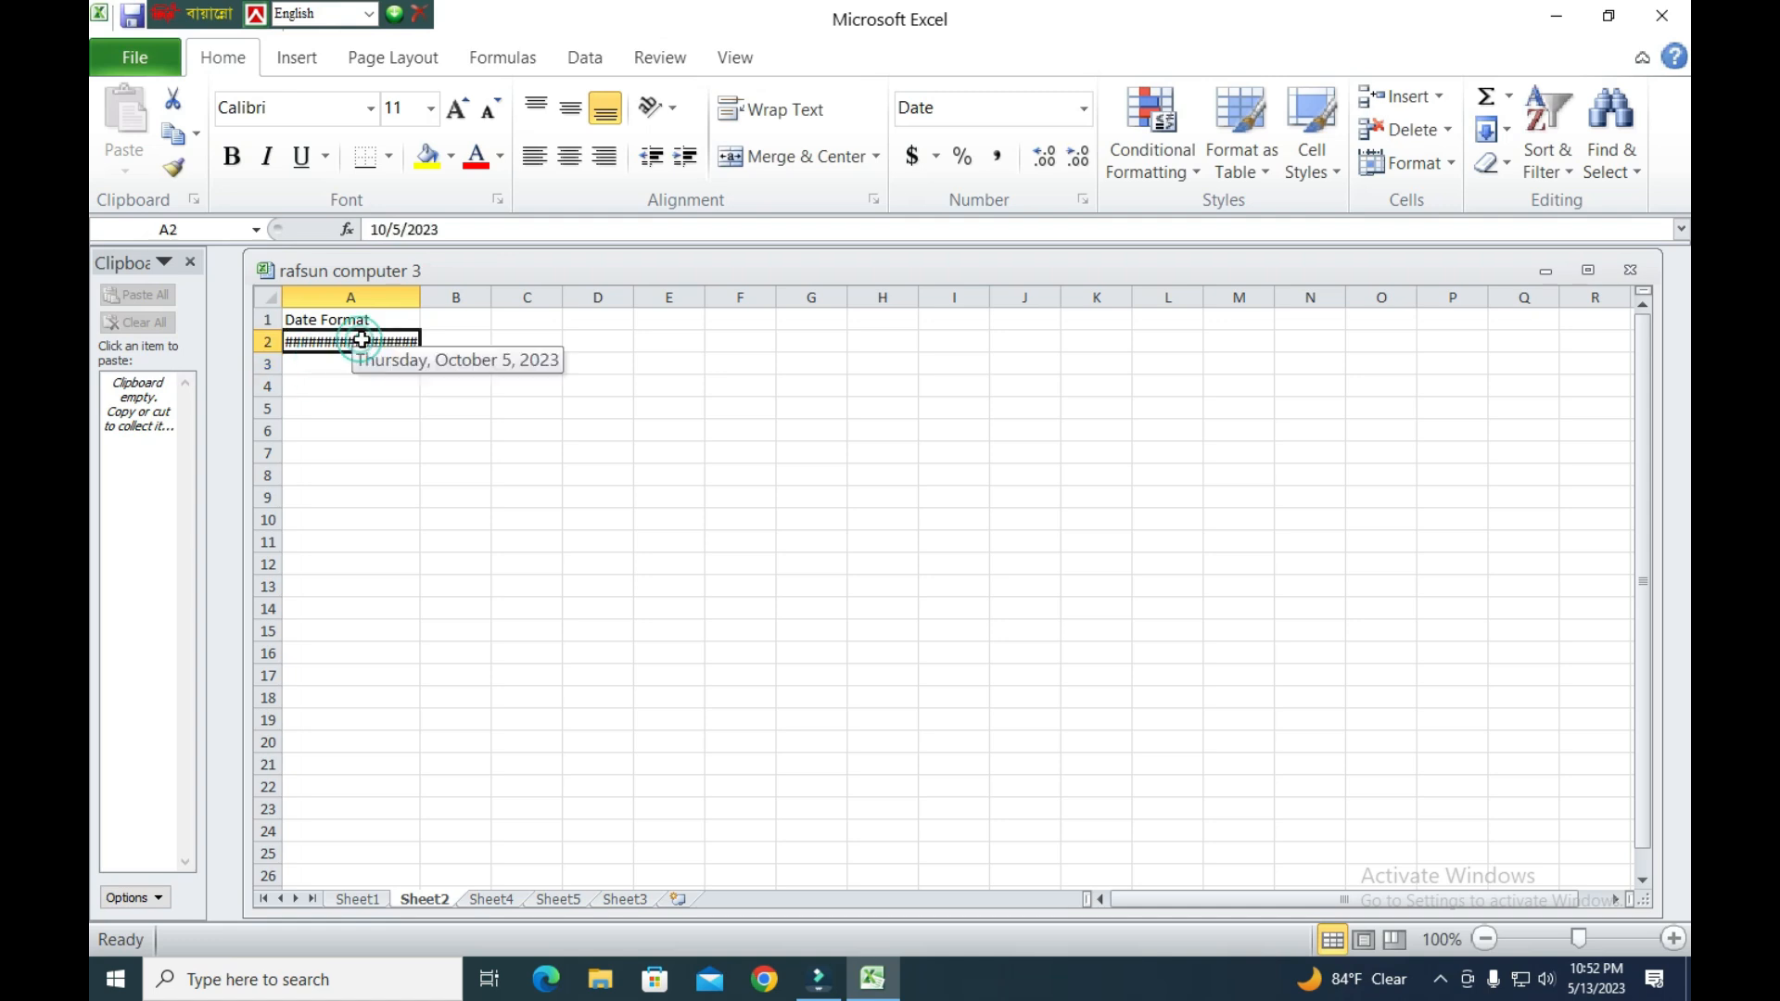
{"action": "key", "text": "BackSpace"}
{"action": "left_click", "coordinate": [350, 389]}
{"action": "left_click_drag", "start_coordinate": [351, 344], "coordinate": [390, 807]}
{"action": "left_click", "coordinate": [389, 807]}
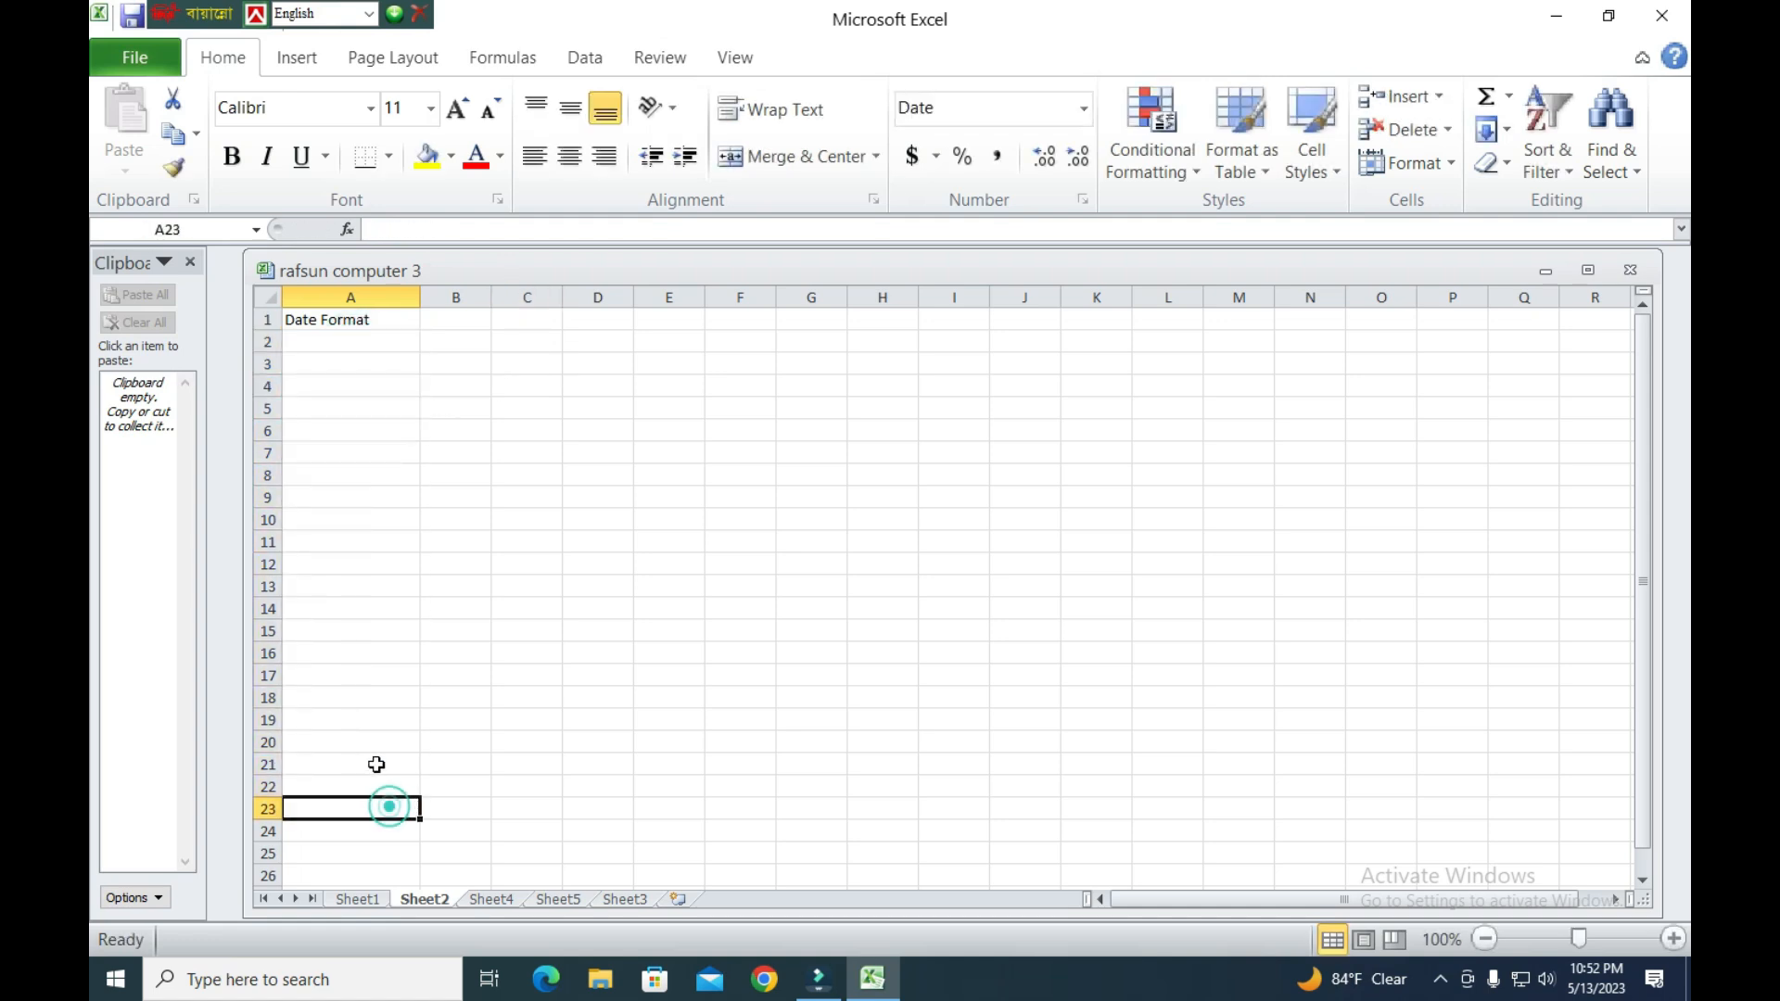
{"action": "left_click", "coordinate": [350, 332]}
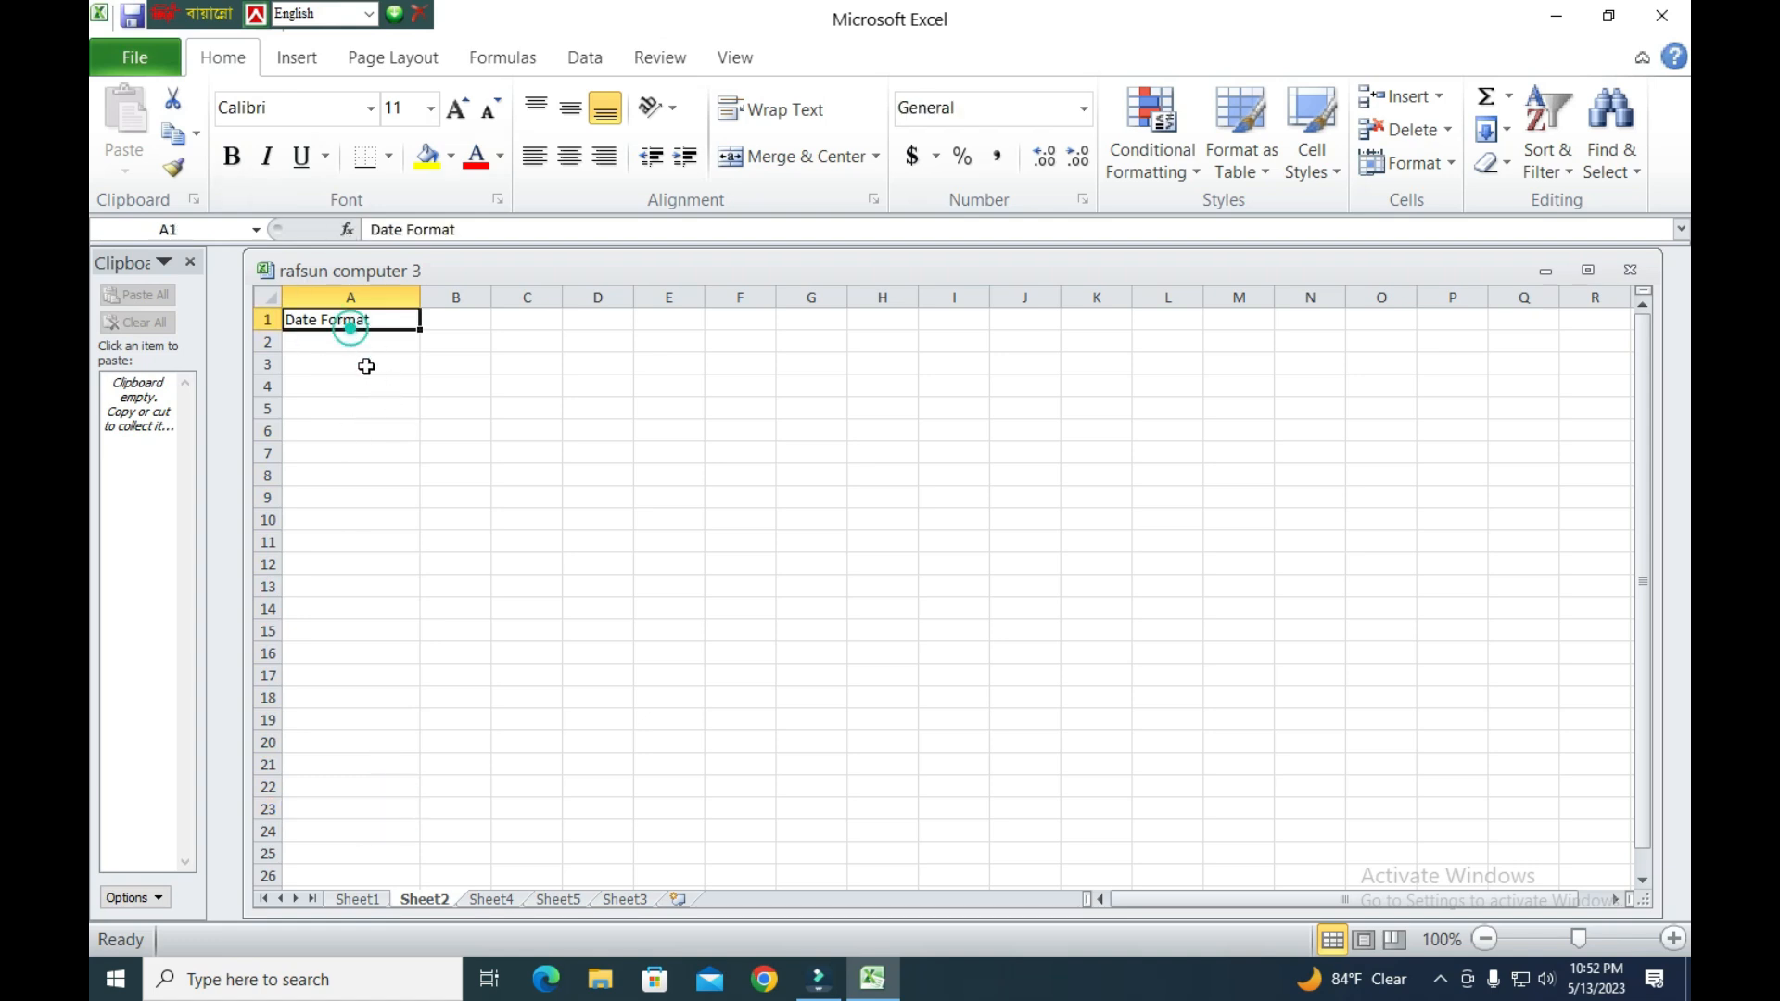
{"action": "left_click", "coordinate": [368, 362]}
{"action": "left_click", "coordinate": [342, 342]}
{"action": "left_click", "coordinate": [337, 325]}
{"action": "left_click", "coordinate": [348, 346]}
Format cells A2:A23 under the "Date Format" heading as Date with the type "03/14/01".
{"action": "left_click_drag", "start_coordinate": [348, 346], "coordinate": [388, 818]}
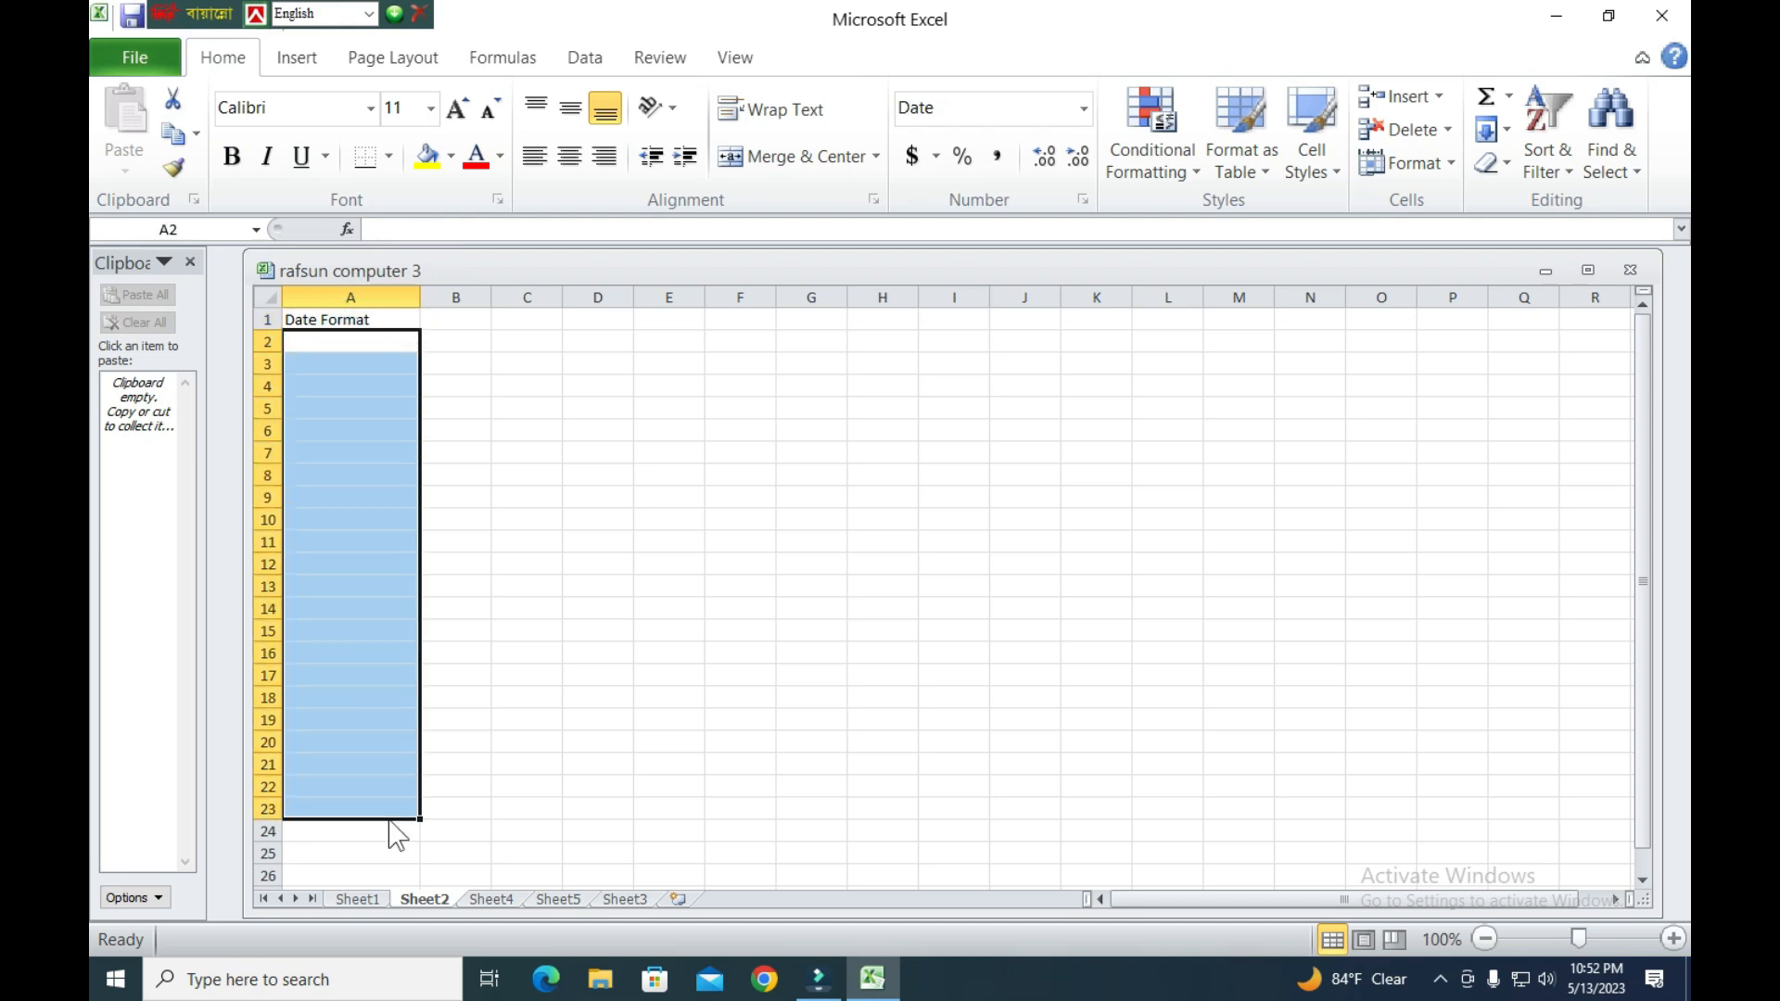
{"action": "left_click", "coordinate": [239, 58]}
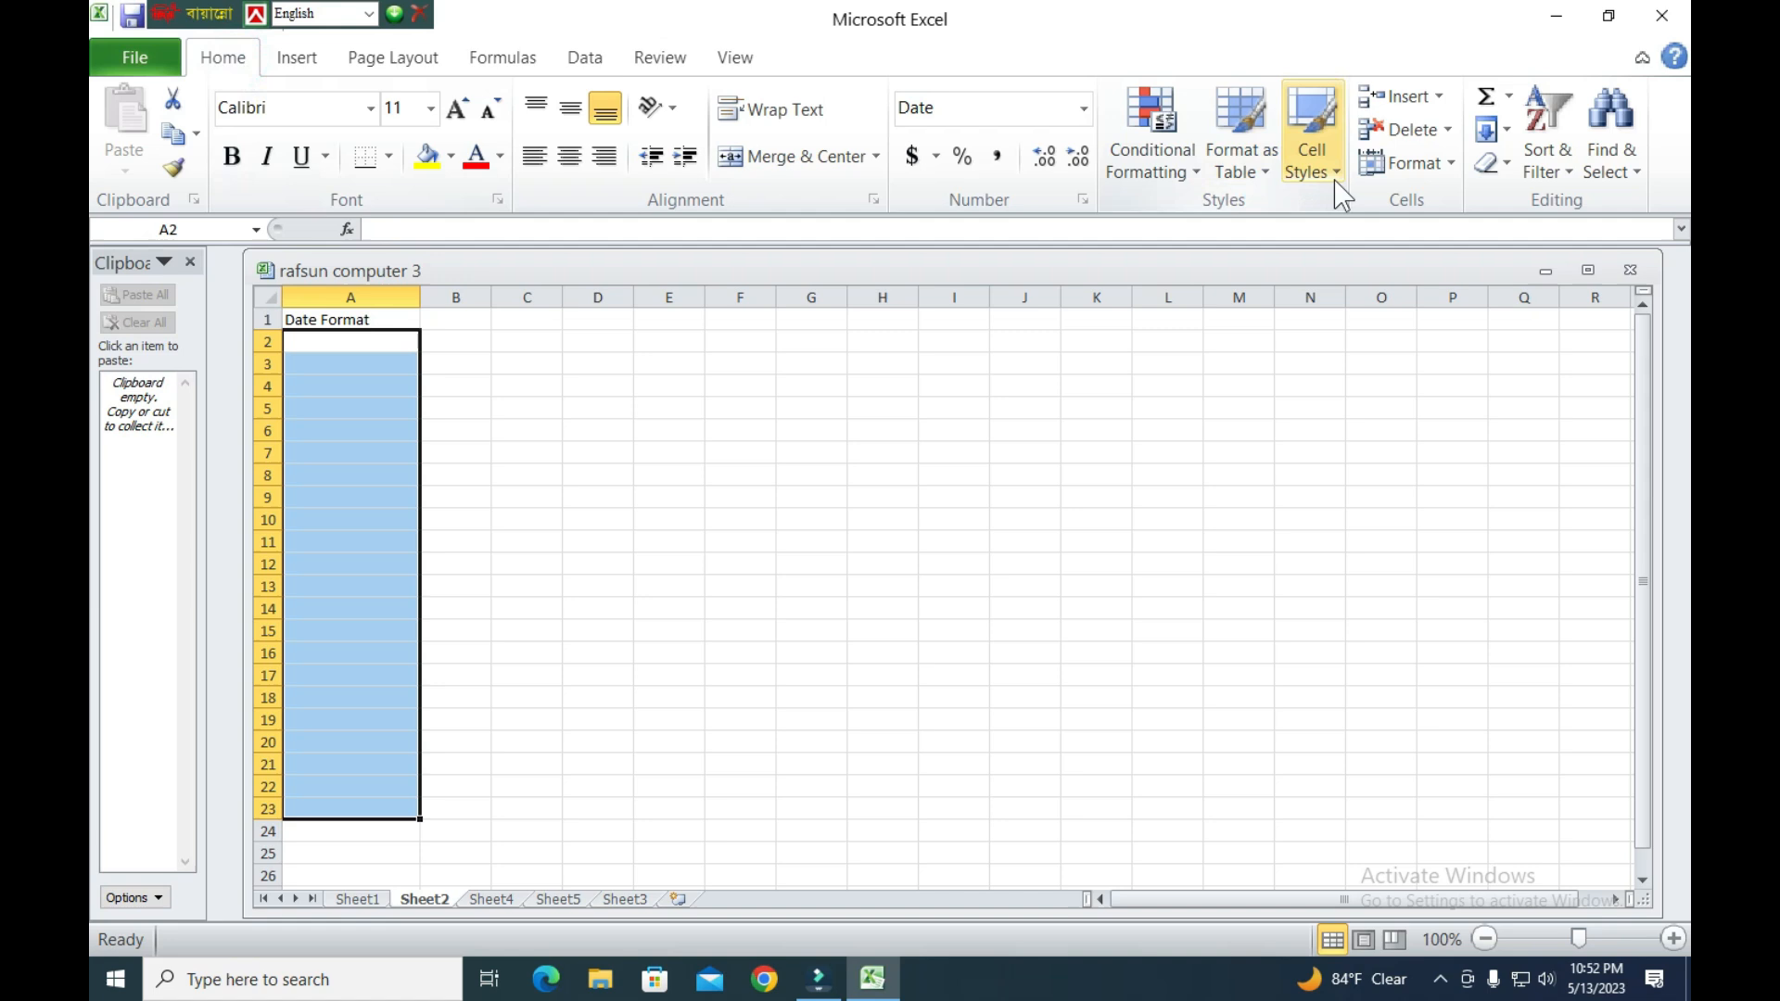
{"action": "left_click", "coordinate": [1417, 163]}
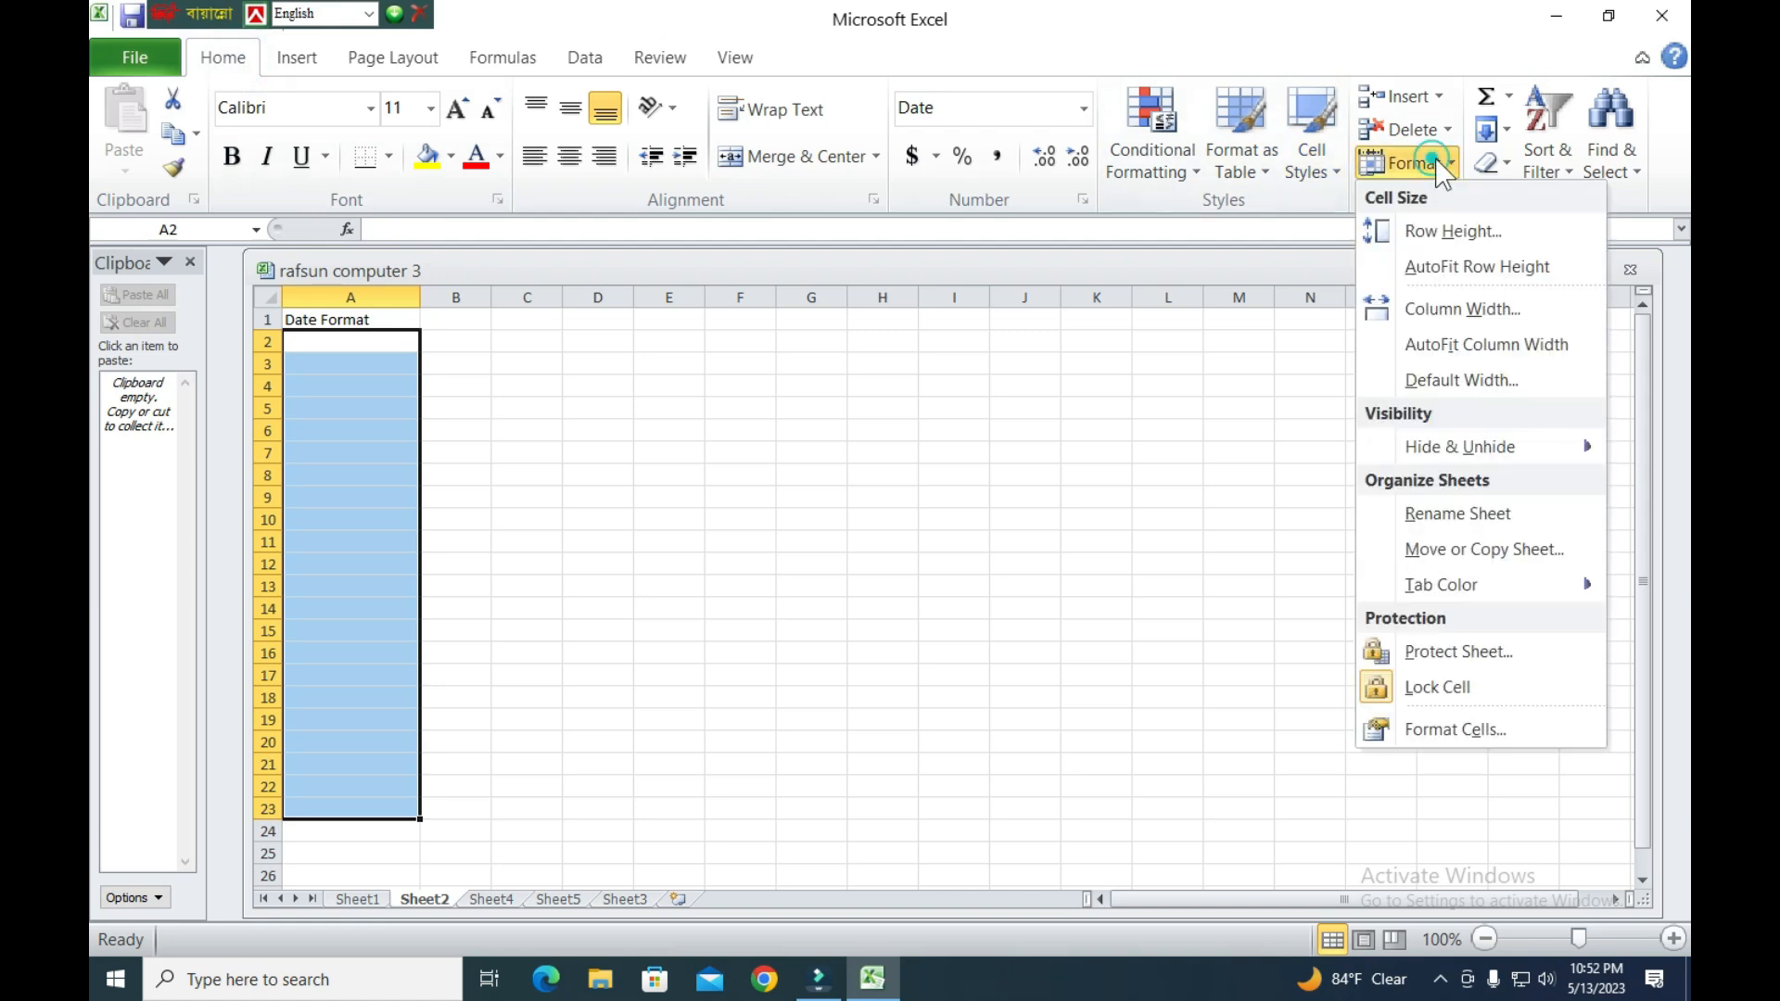
{"action": "left_click", "coordinate": [1437, 730]}
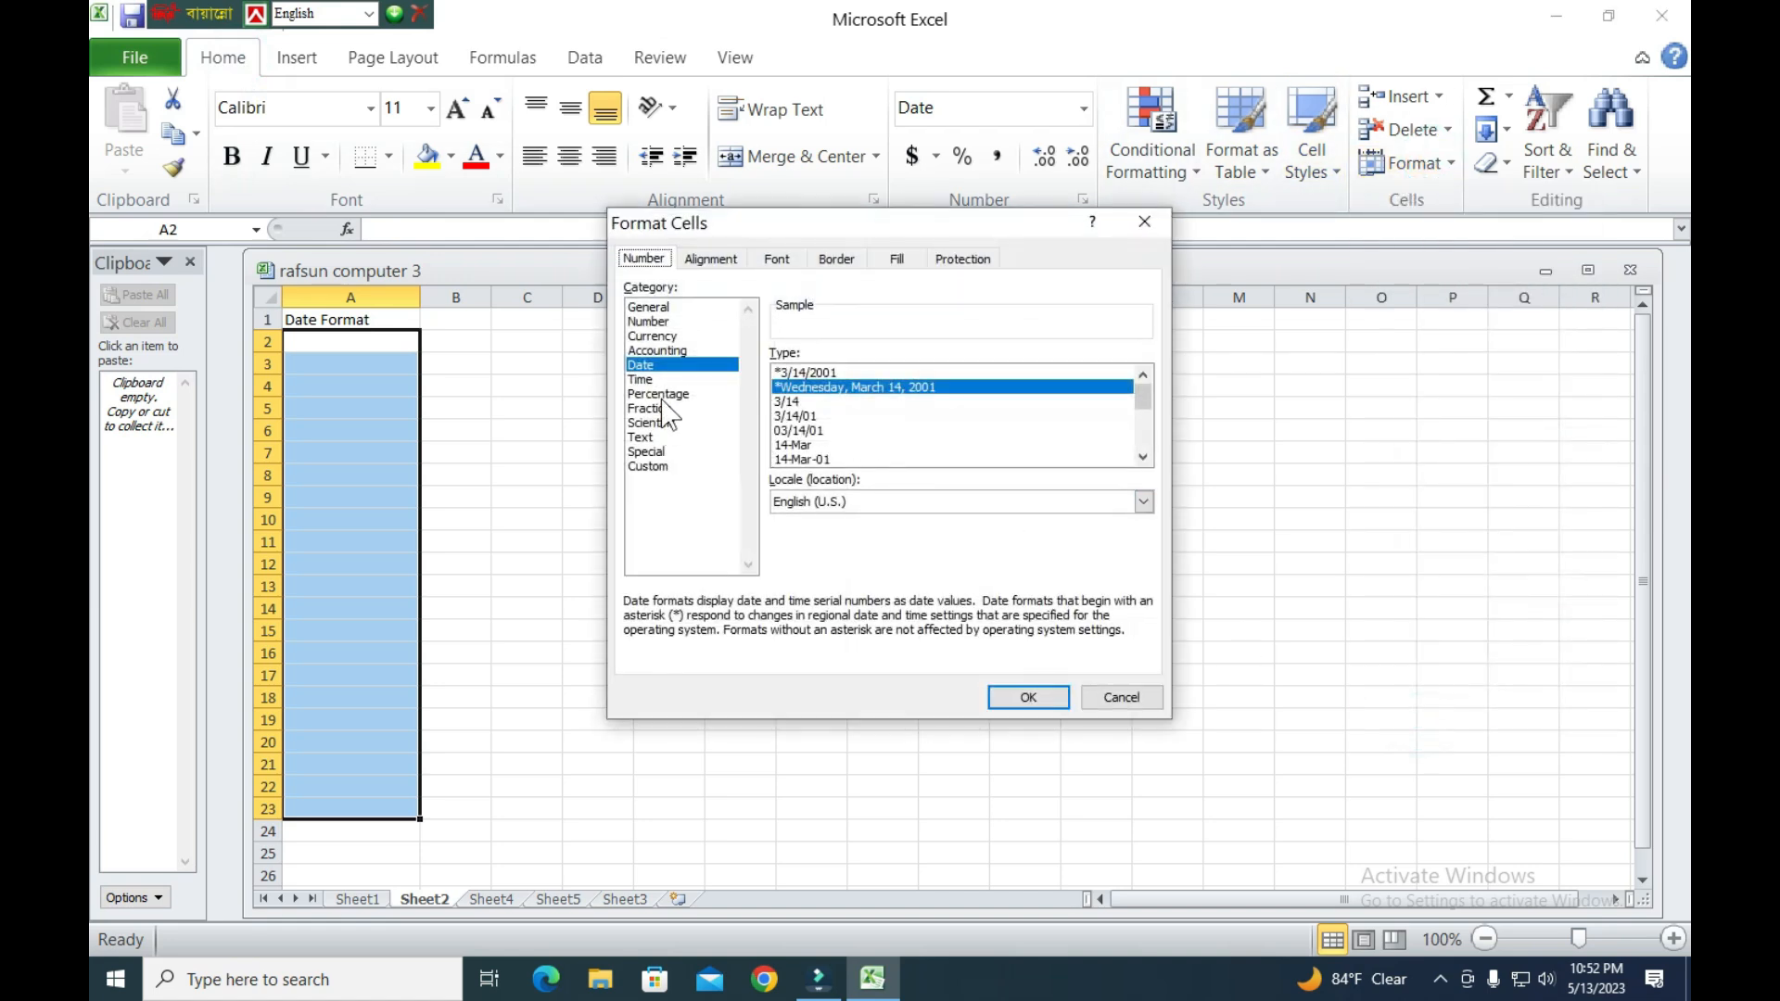
{"action": "left_click", "coordinate": [646, 366]}
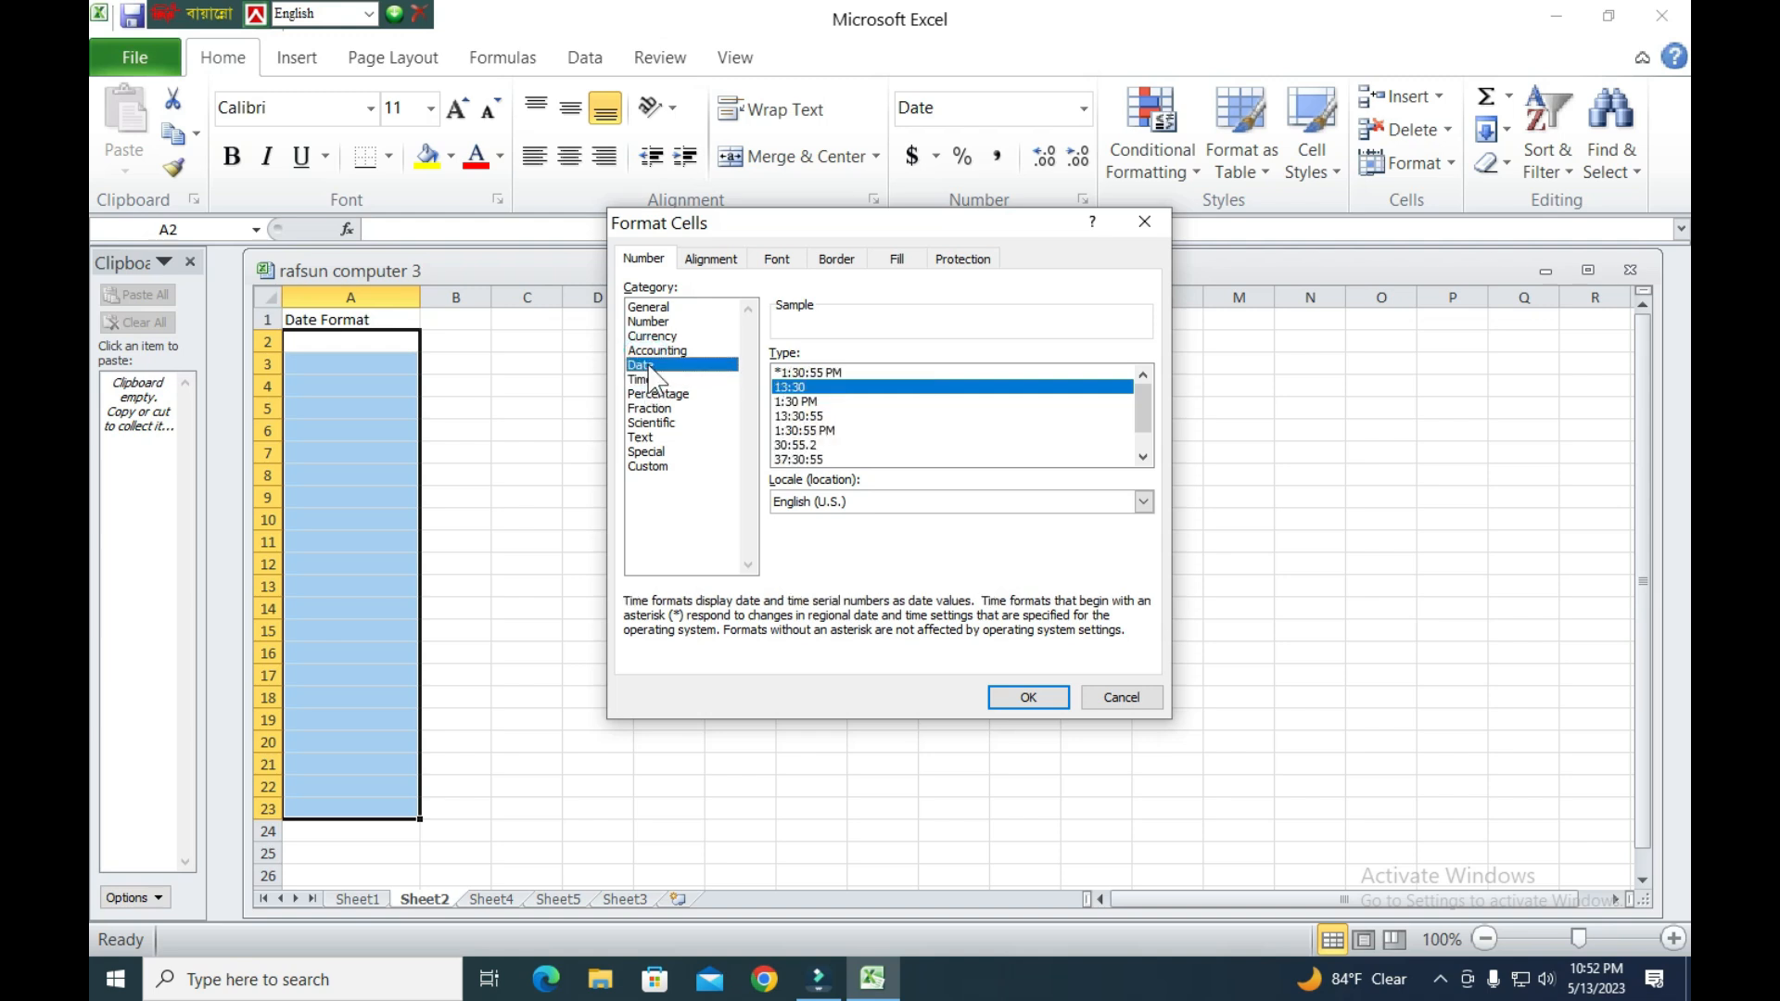
{"action": "left_click", "coordinate": [816, 370]}
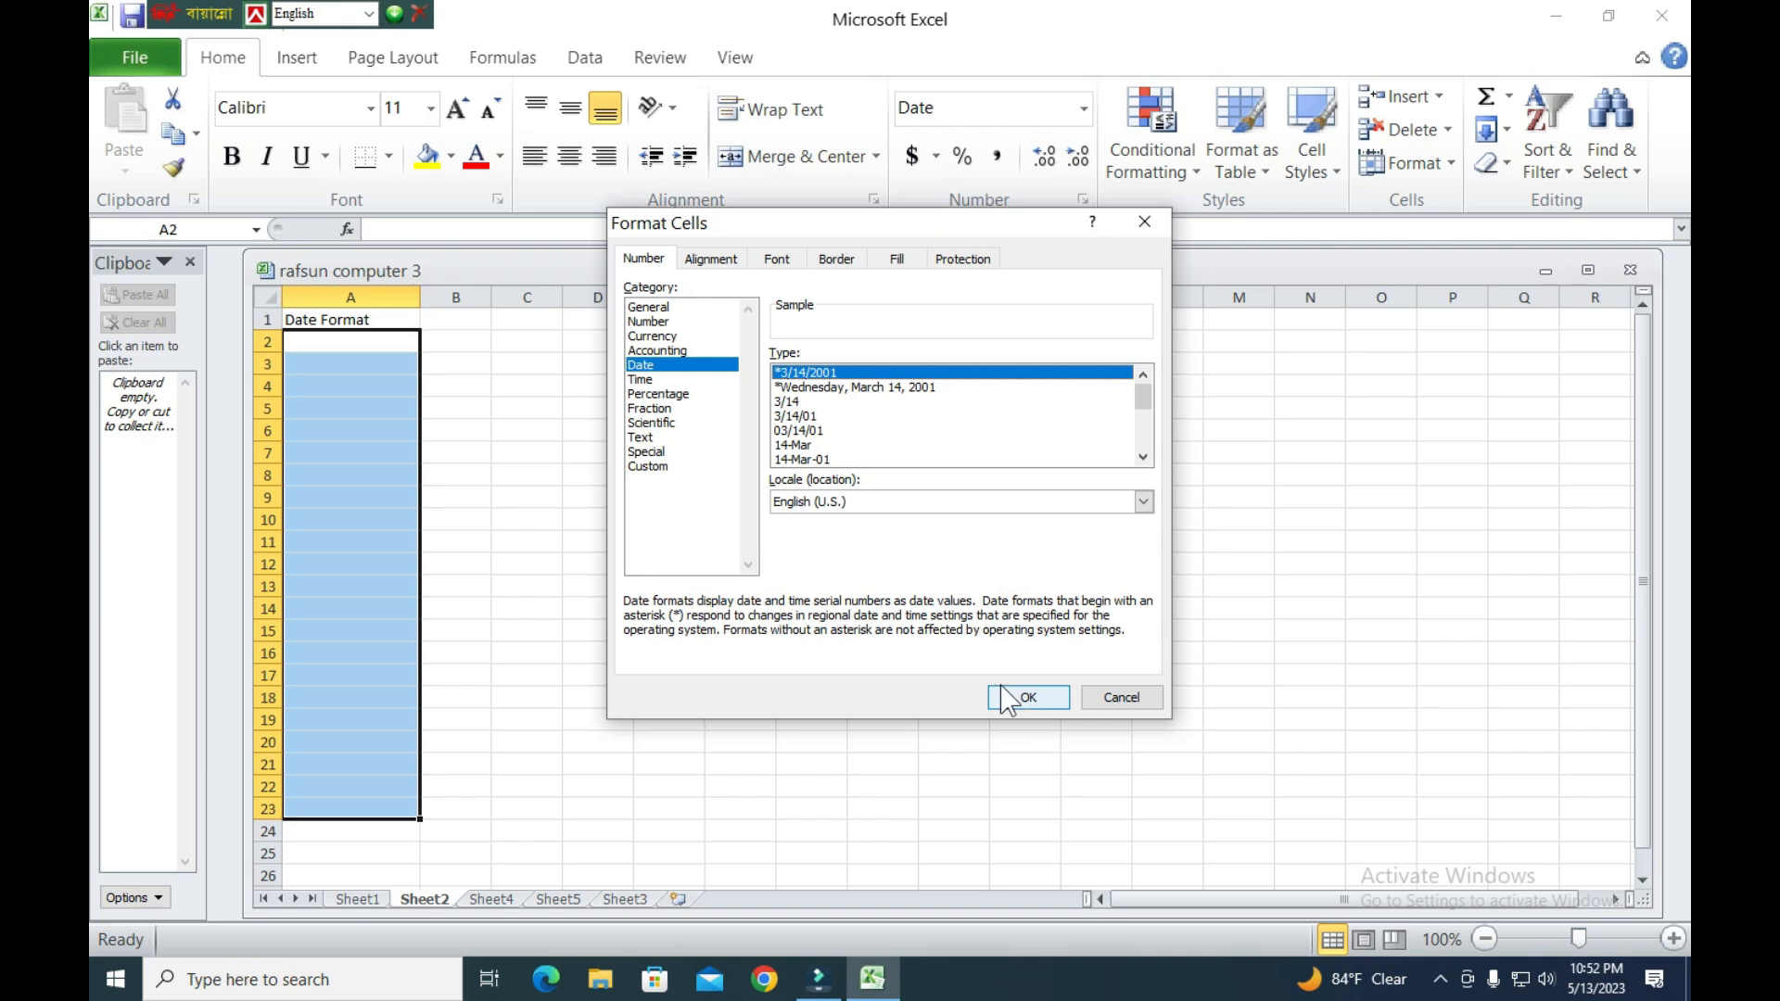
{"action": "left_click", "coordinate": [799, 430]}
{"action": "left_click", "coordinate": [1028, 697]}
Enter the dates 03/05/23 in cell A2 and 02/05/23 in cell A3.
{"action": "left_click", "coordinate": [353, 382]}
{"action": "left_click", "coordinate": [336, 362]}
{"action": "left_click", "coordinate": [334, 342]}
{"action": "type", "text": "03/0"}
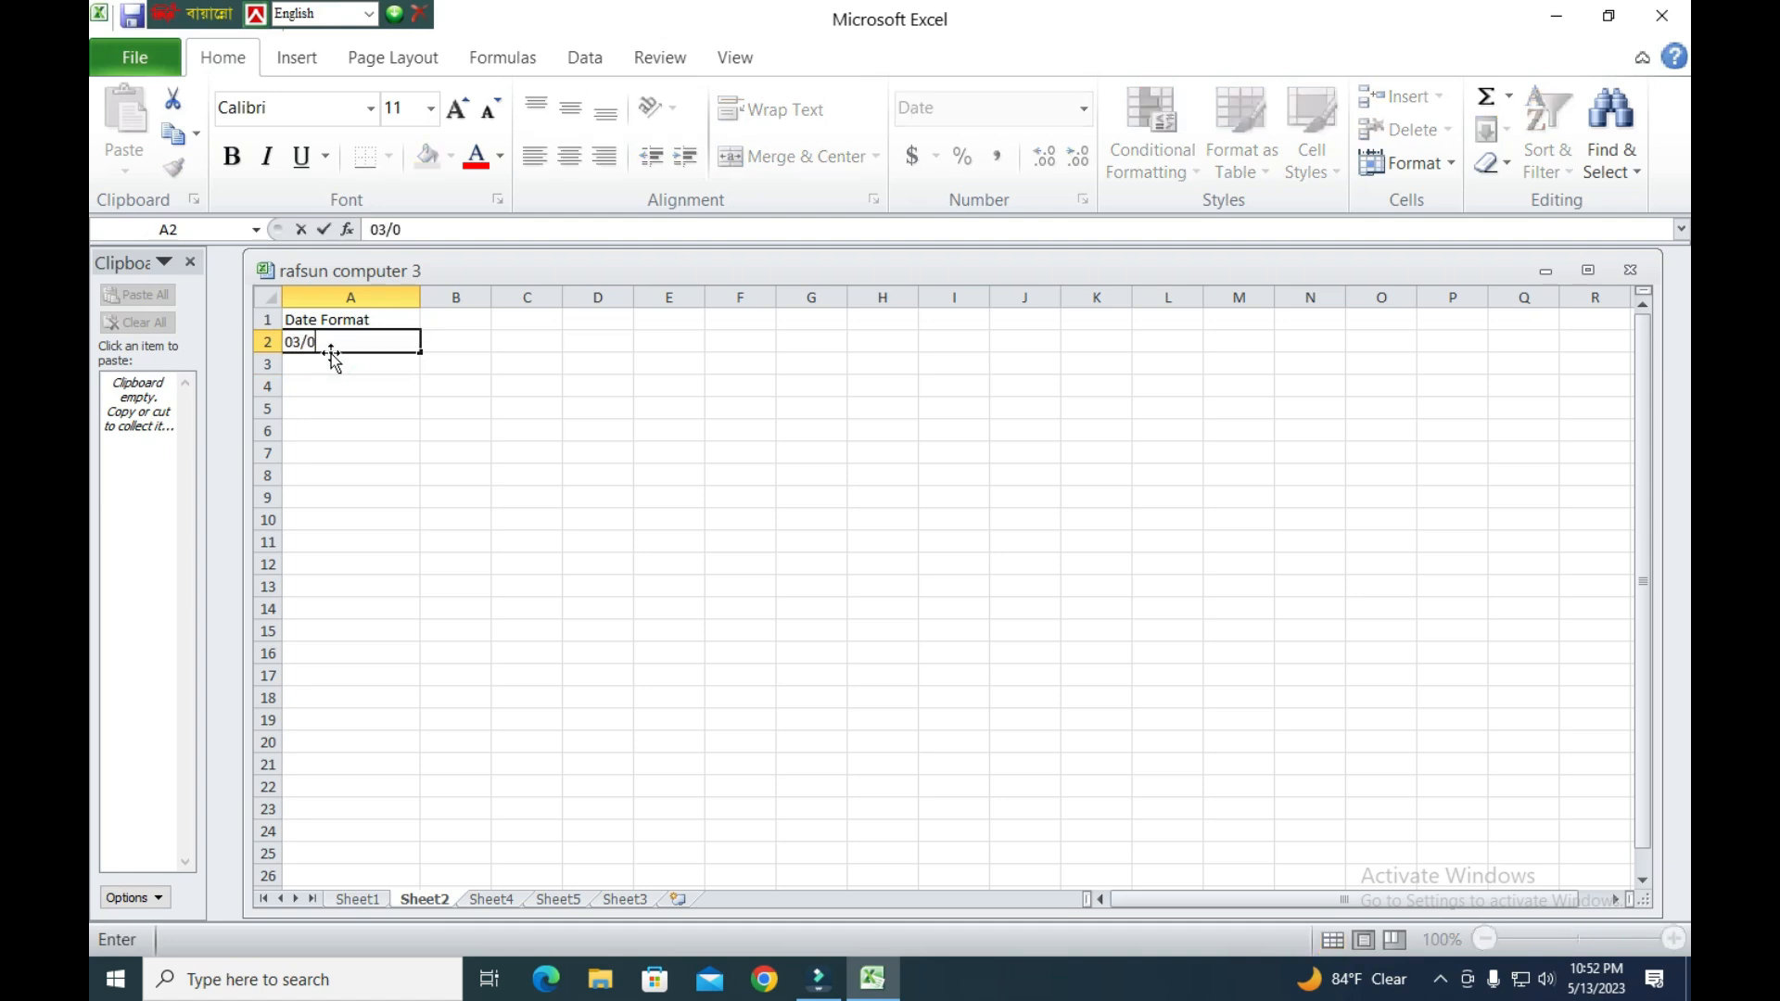
{"action": "type", "text": "5/23"}
{"action": "left_click", "coordinate": [361, 368]}
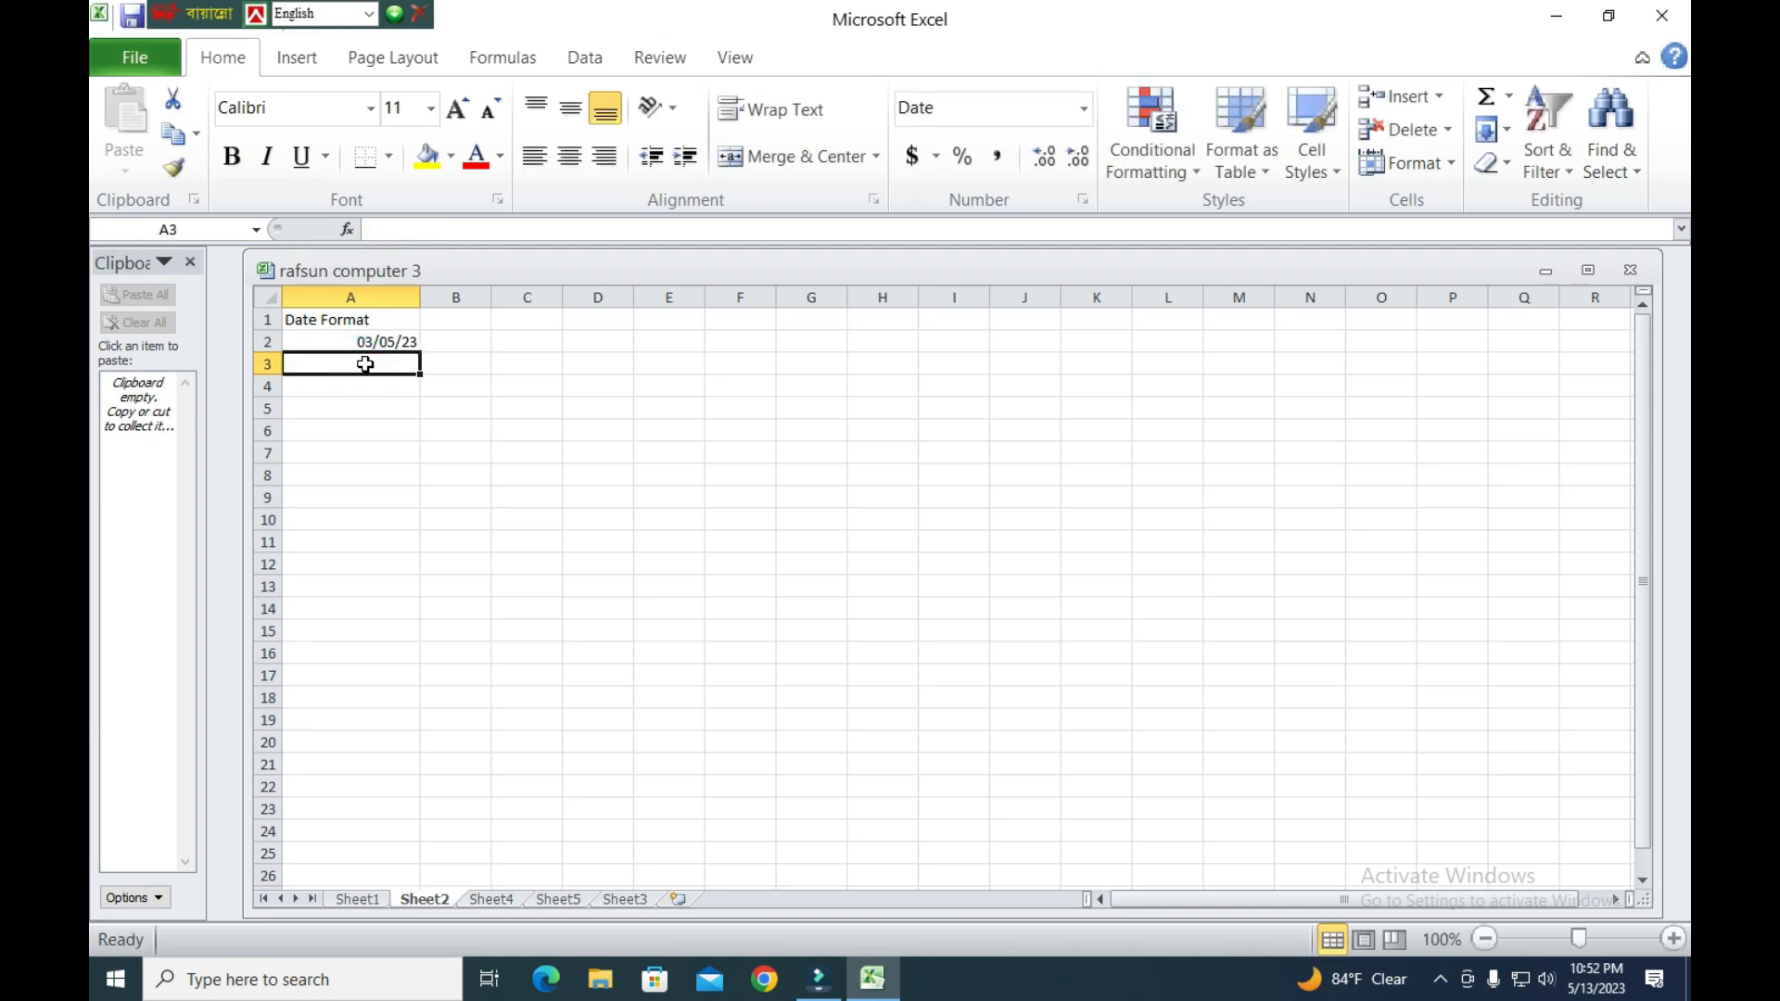
{"action": "type", "text": "02/05/23"}
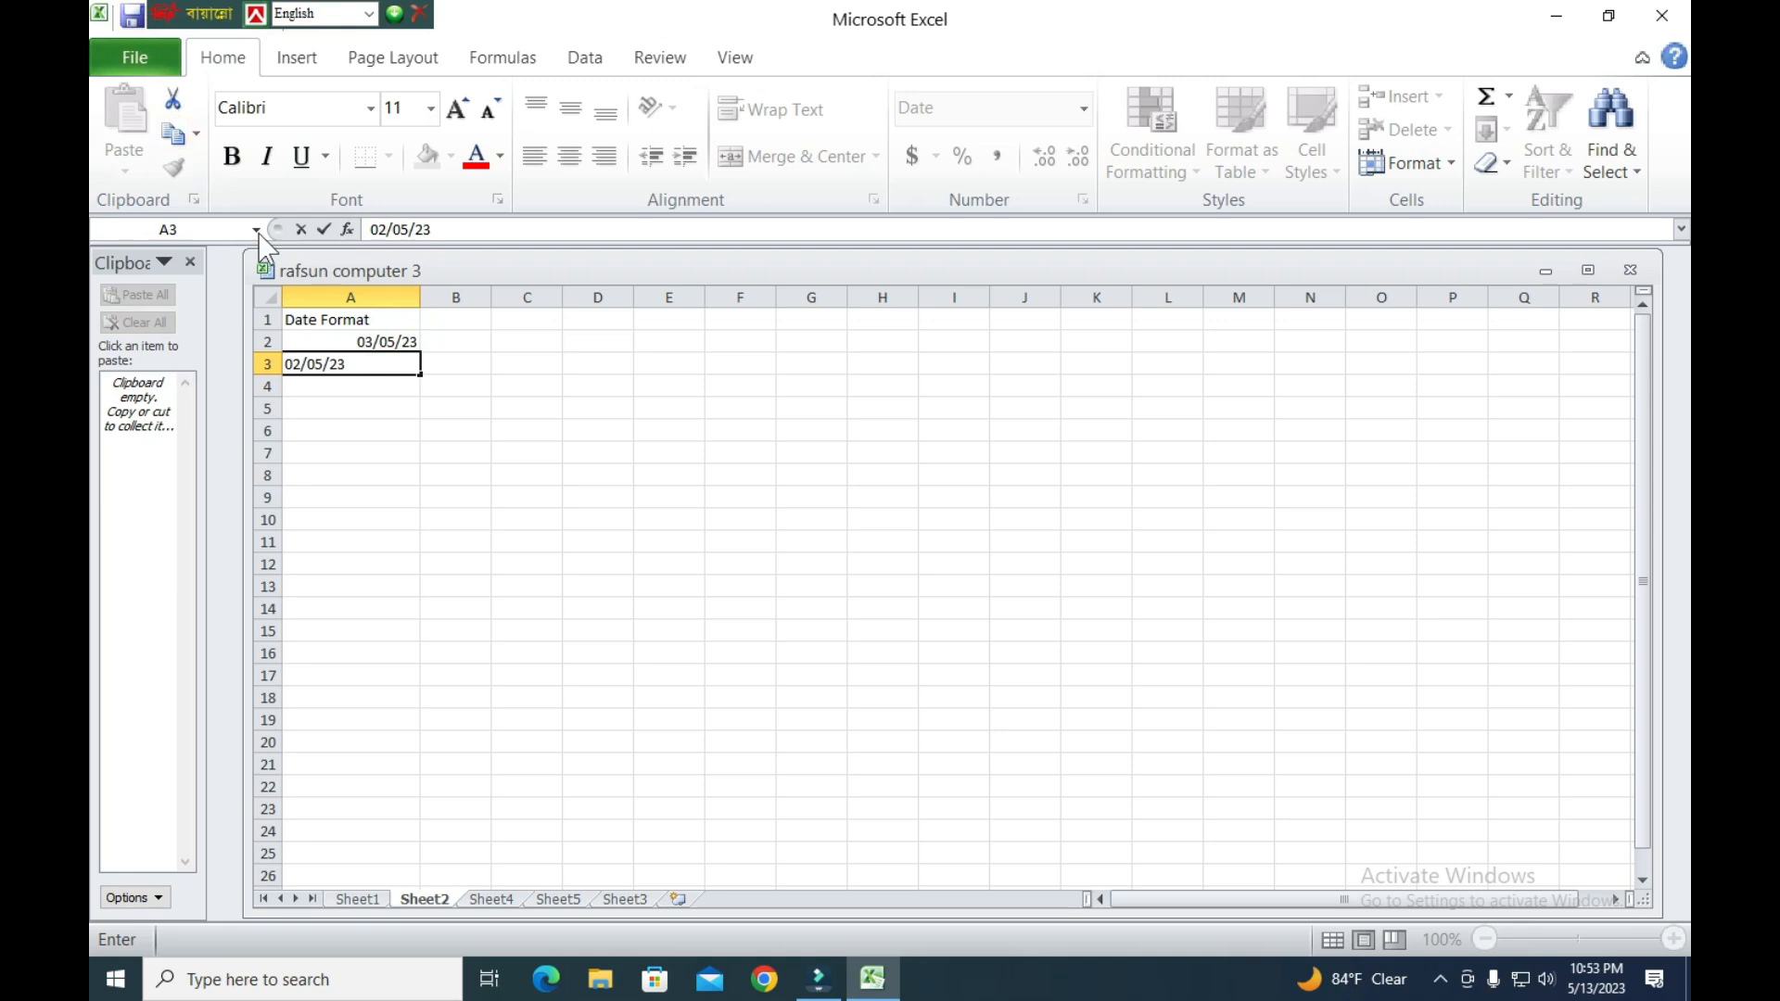
{"action": "left_click", "coordinate": [356, 410]}
Format cells B2:B12 as Date with the type "14-Mar-01".
{"action": "left_click", "coordinate": [479, 342]}
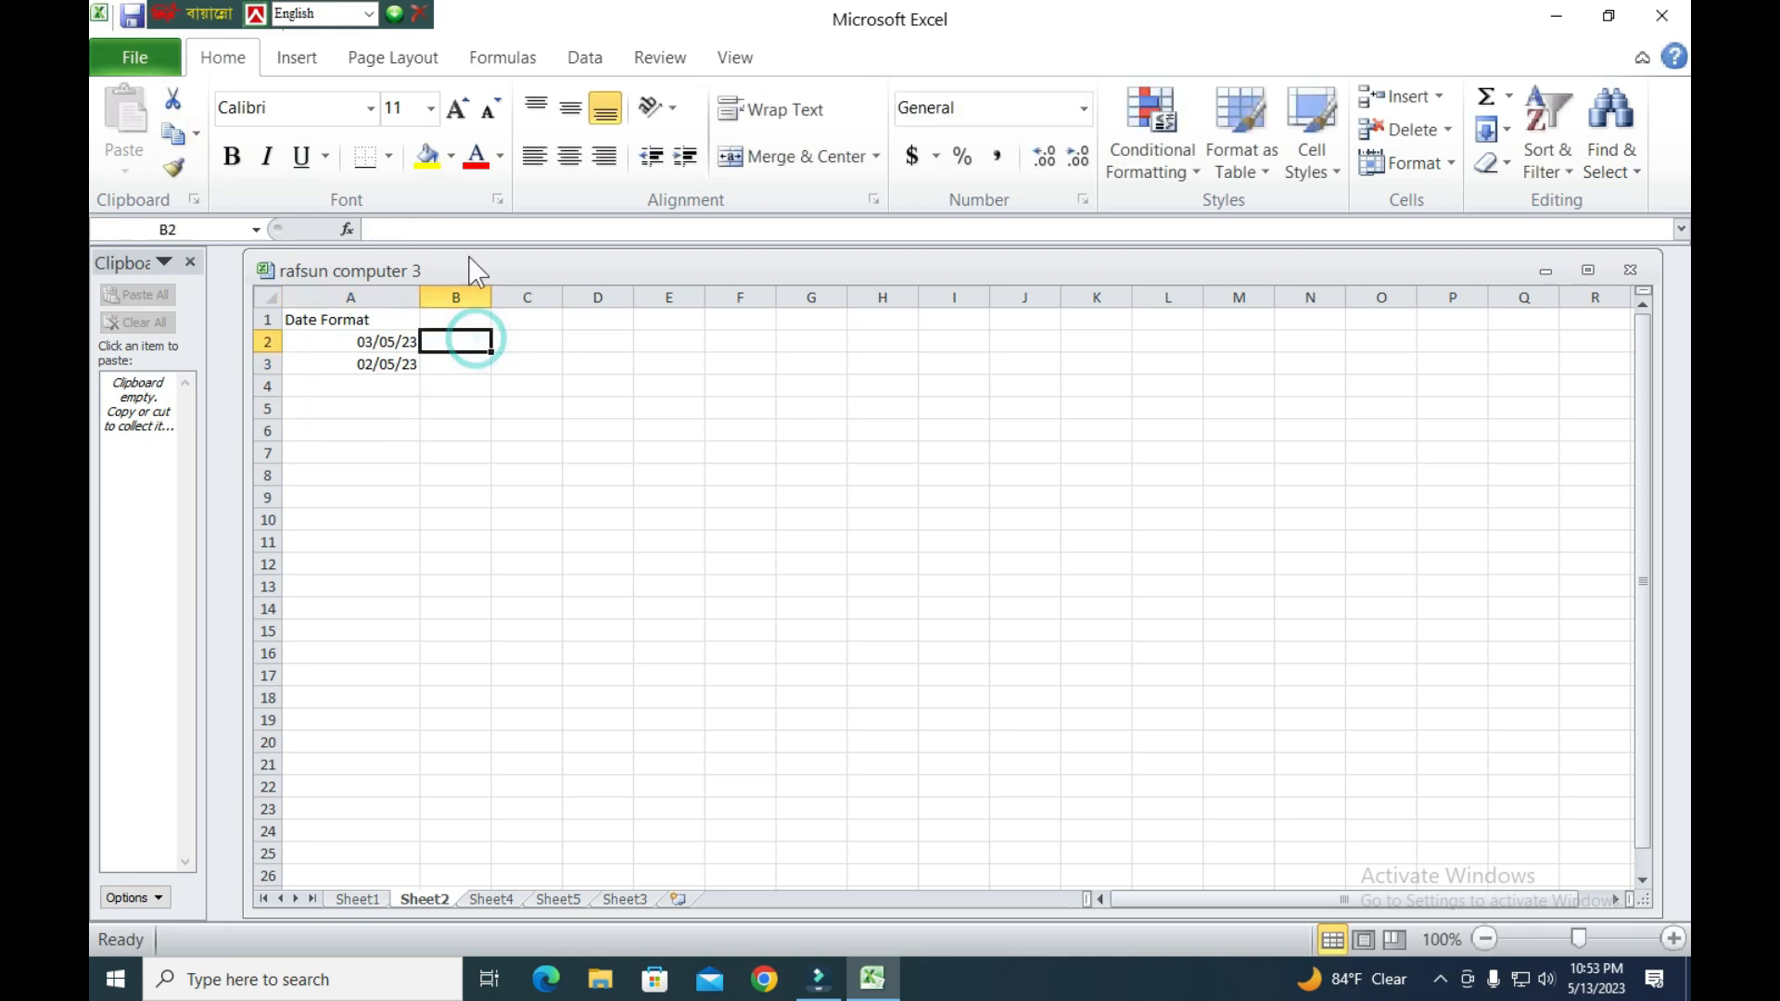
{"action": "left_click_drag", "start_coordinate": [470, 343], "coordinate": [456, 559]}
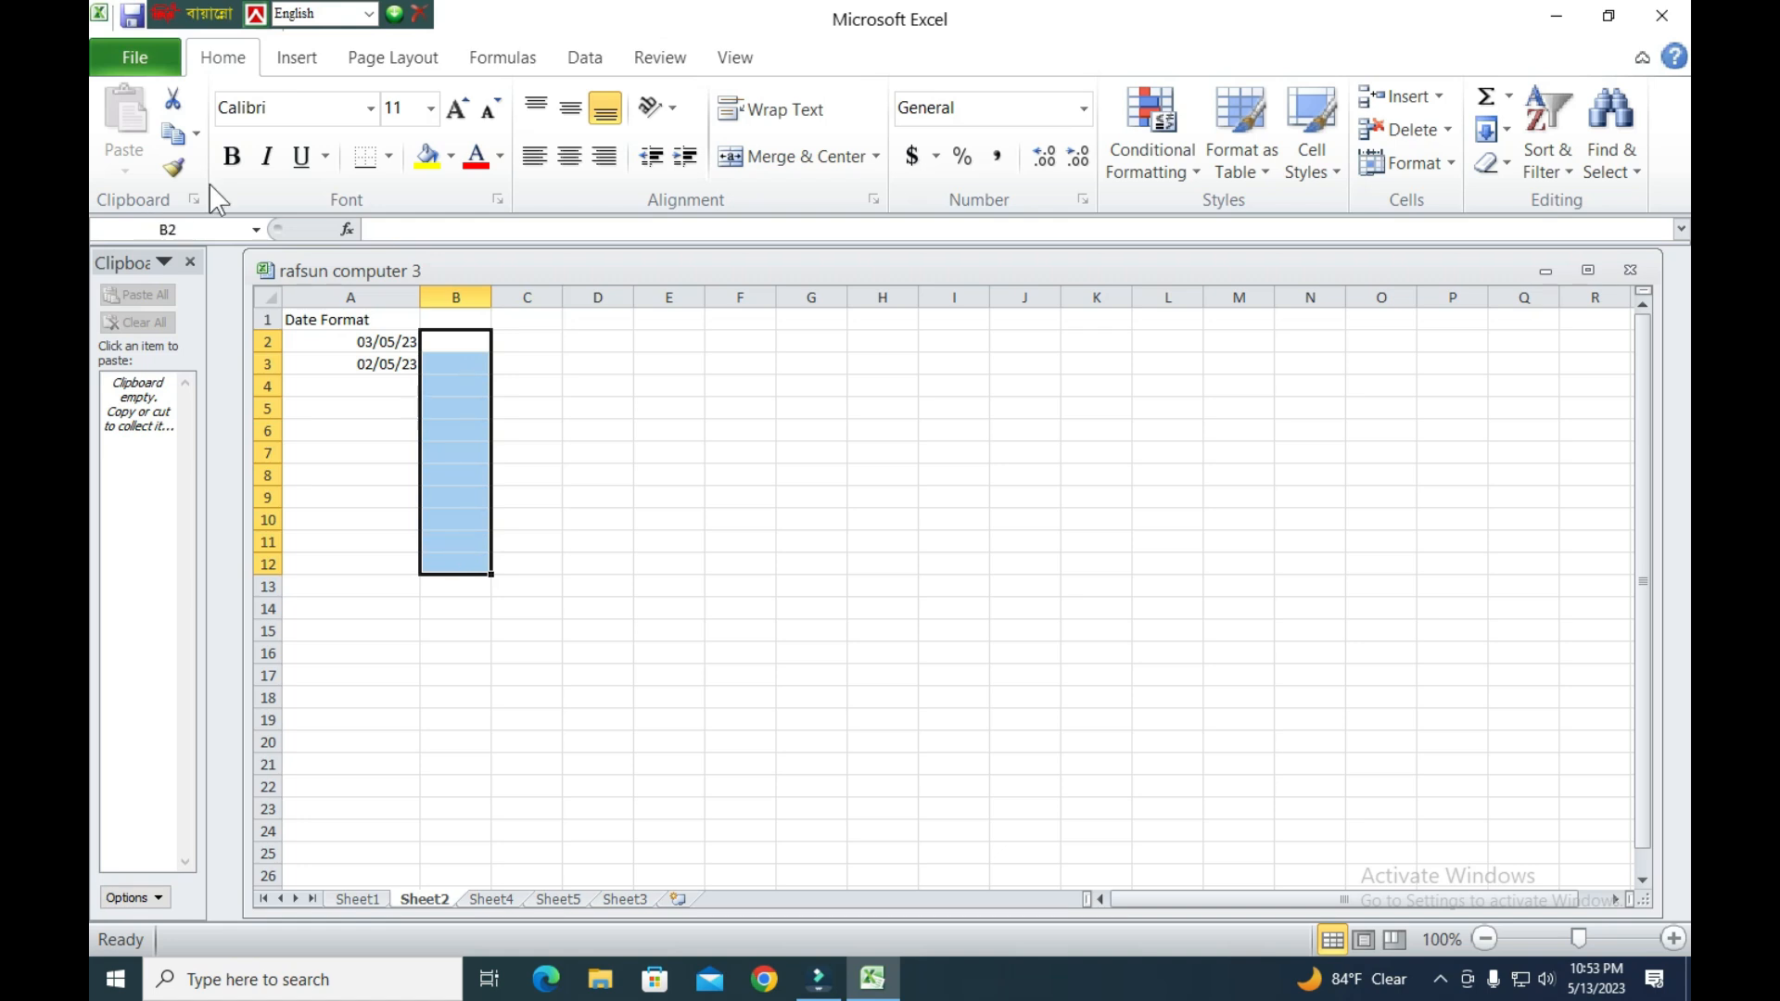
{"action": "left_click", "coordinate": [292, 58]}
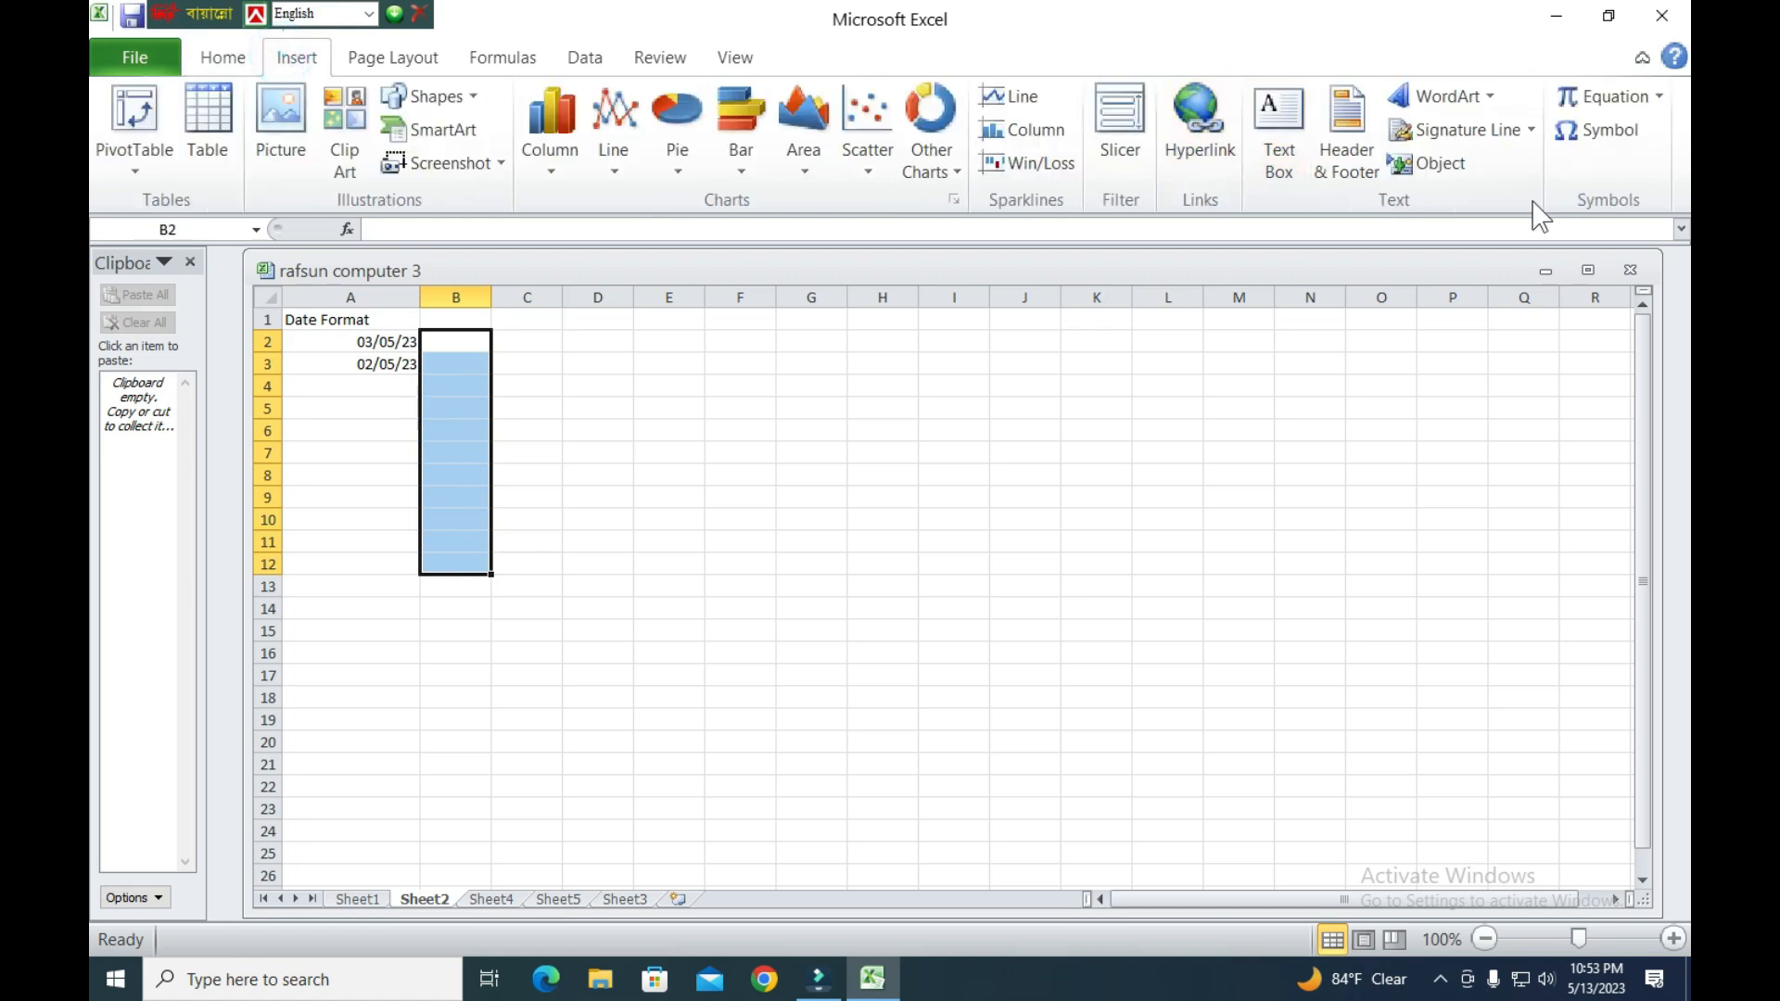
{"action": "left_click", "coordinate": [223, 58]}
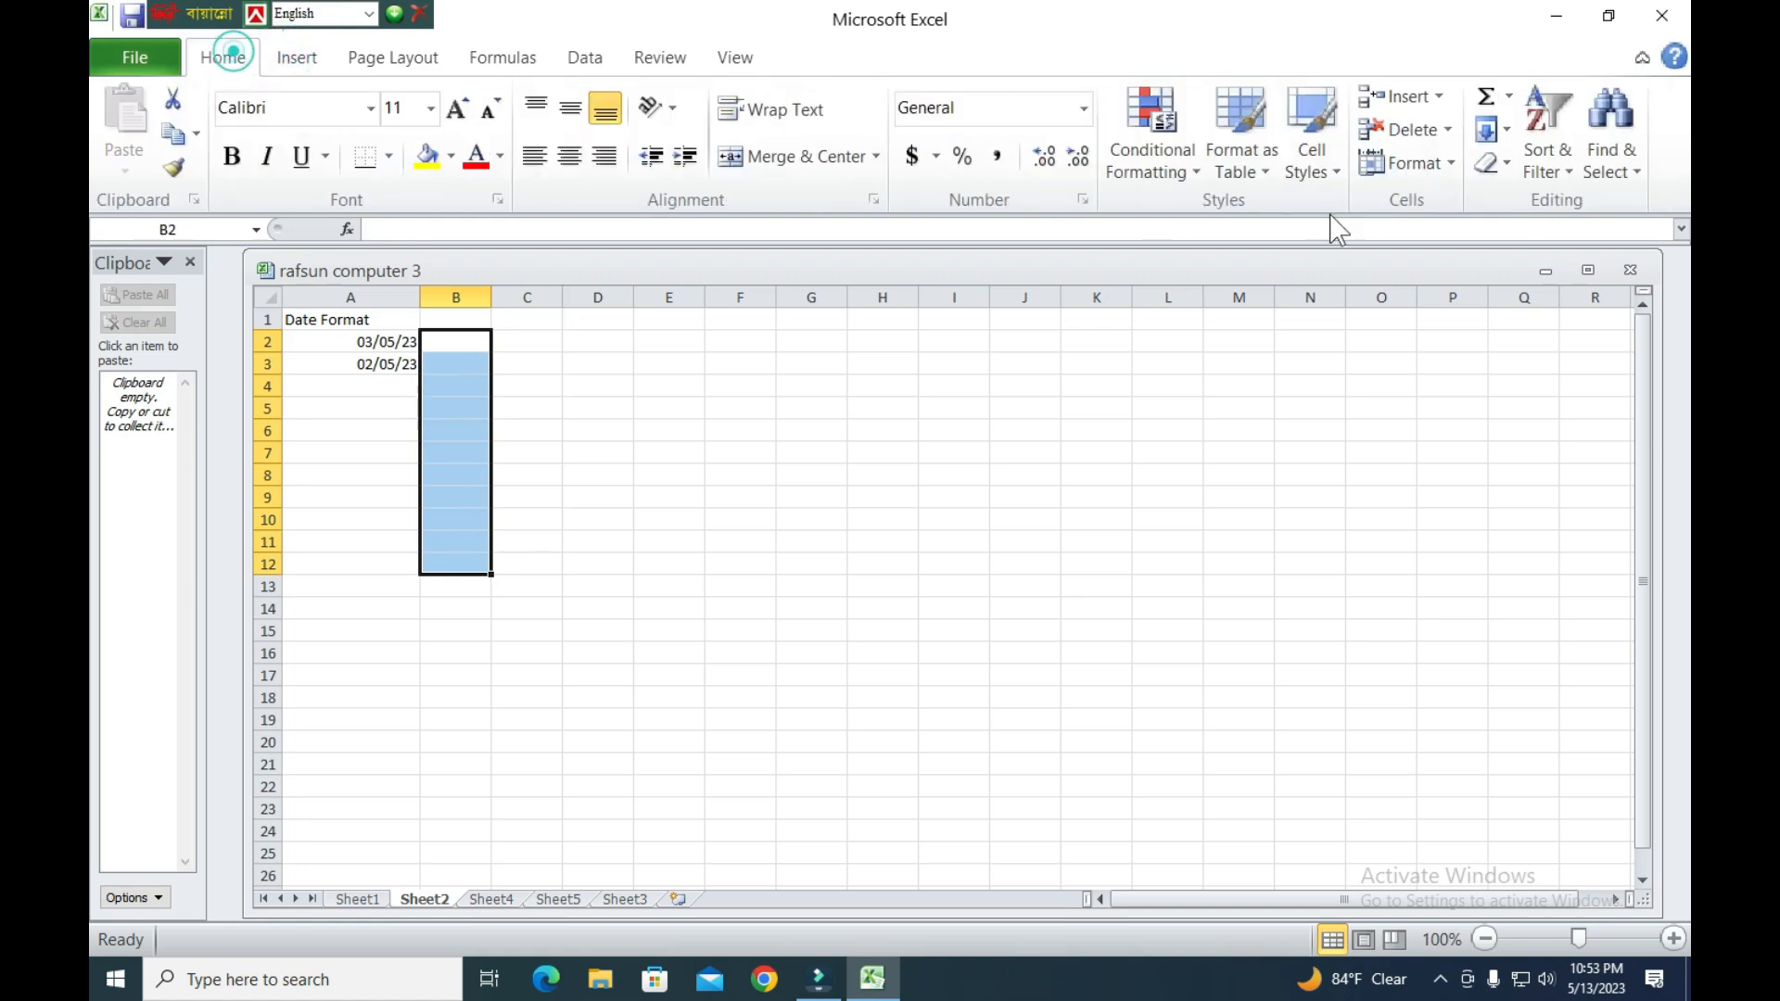
{"action": "left_click", "coordinate": [1428, 165]}
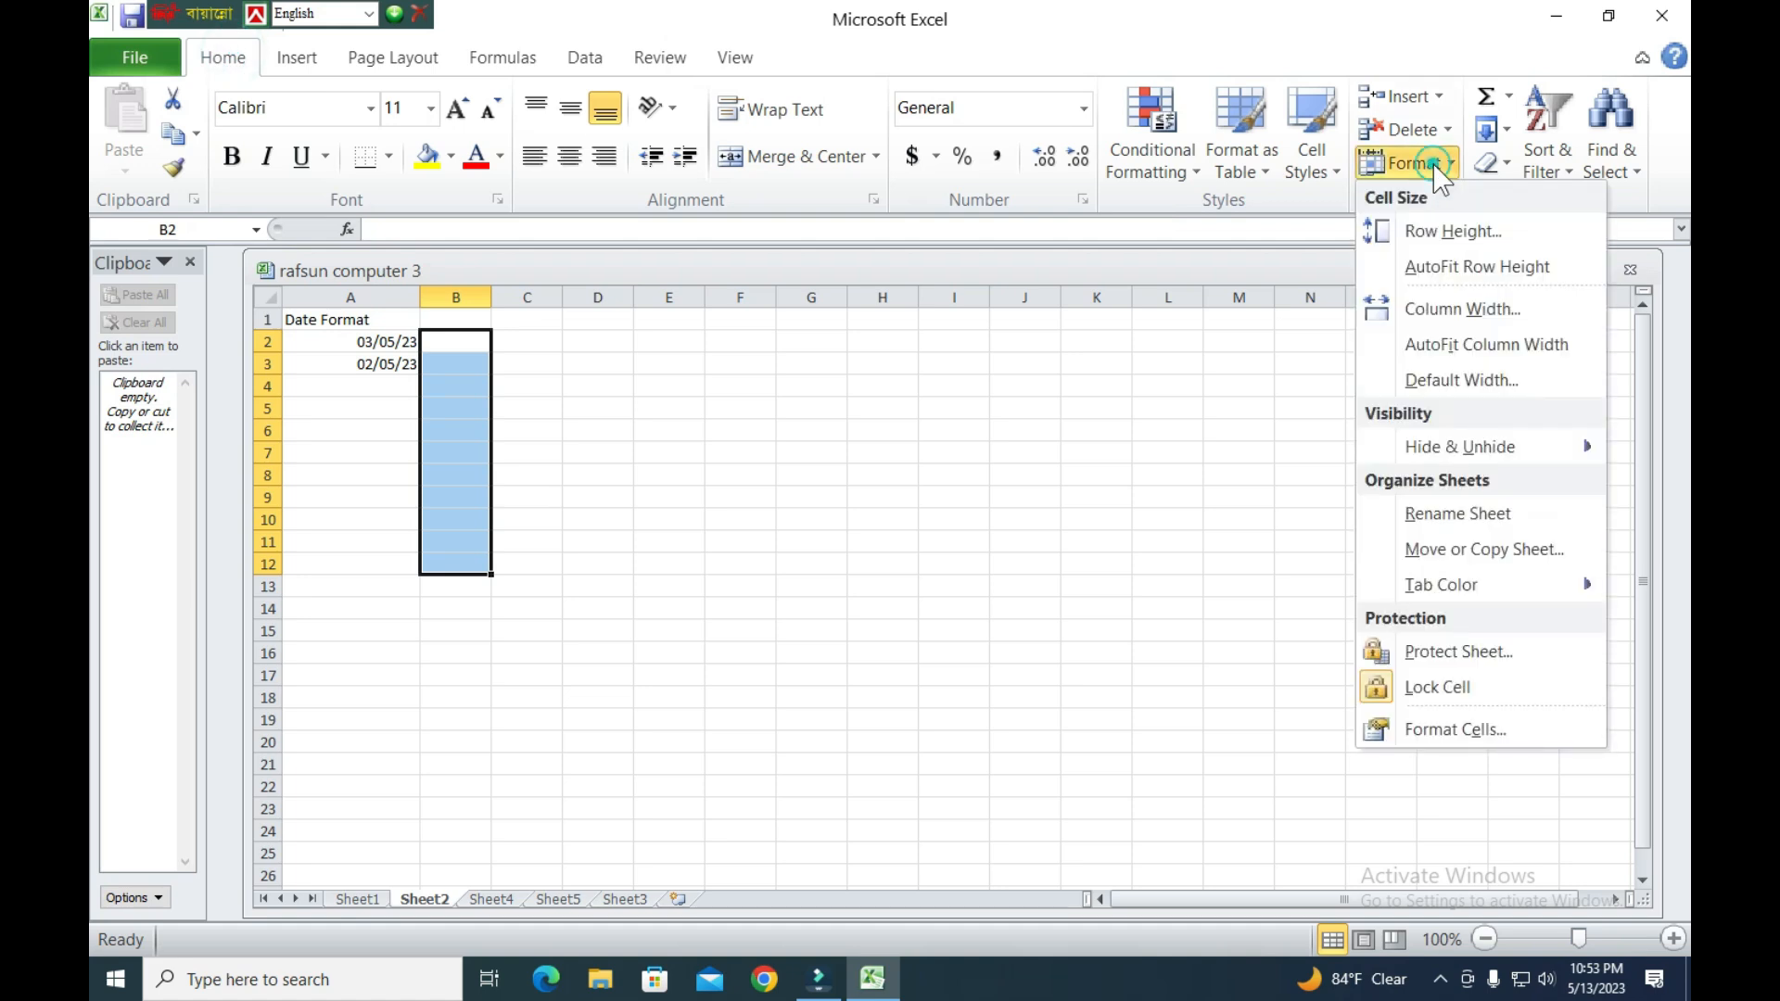
{"action": "left_click", "coordinate": [1422, 732]}
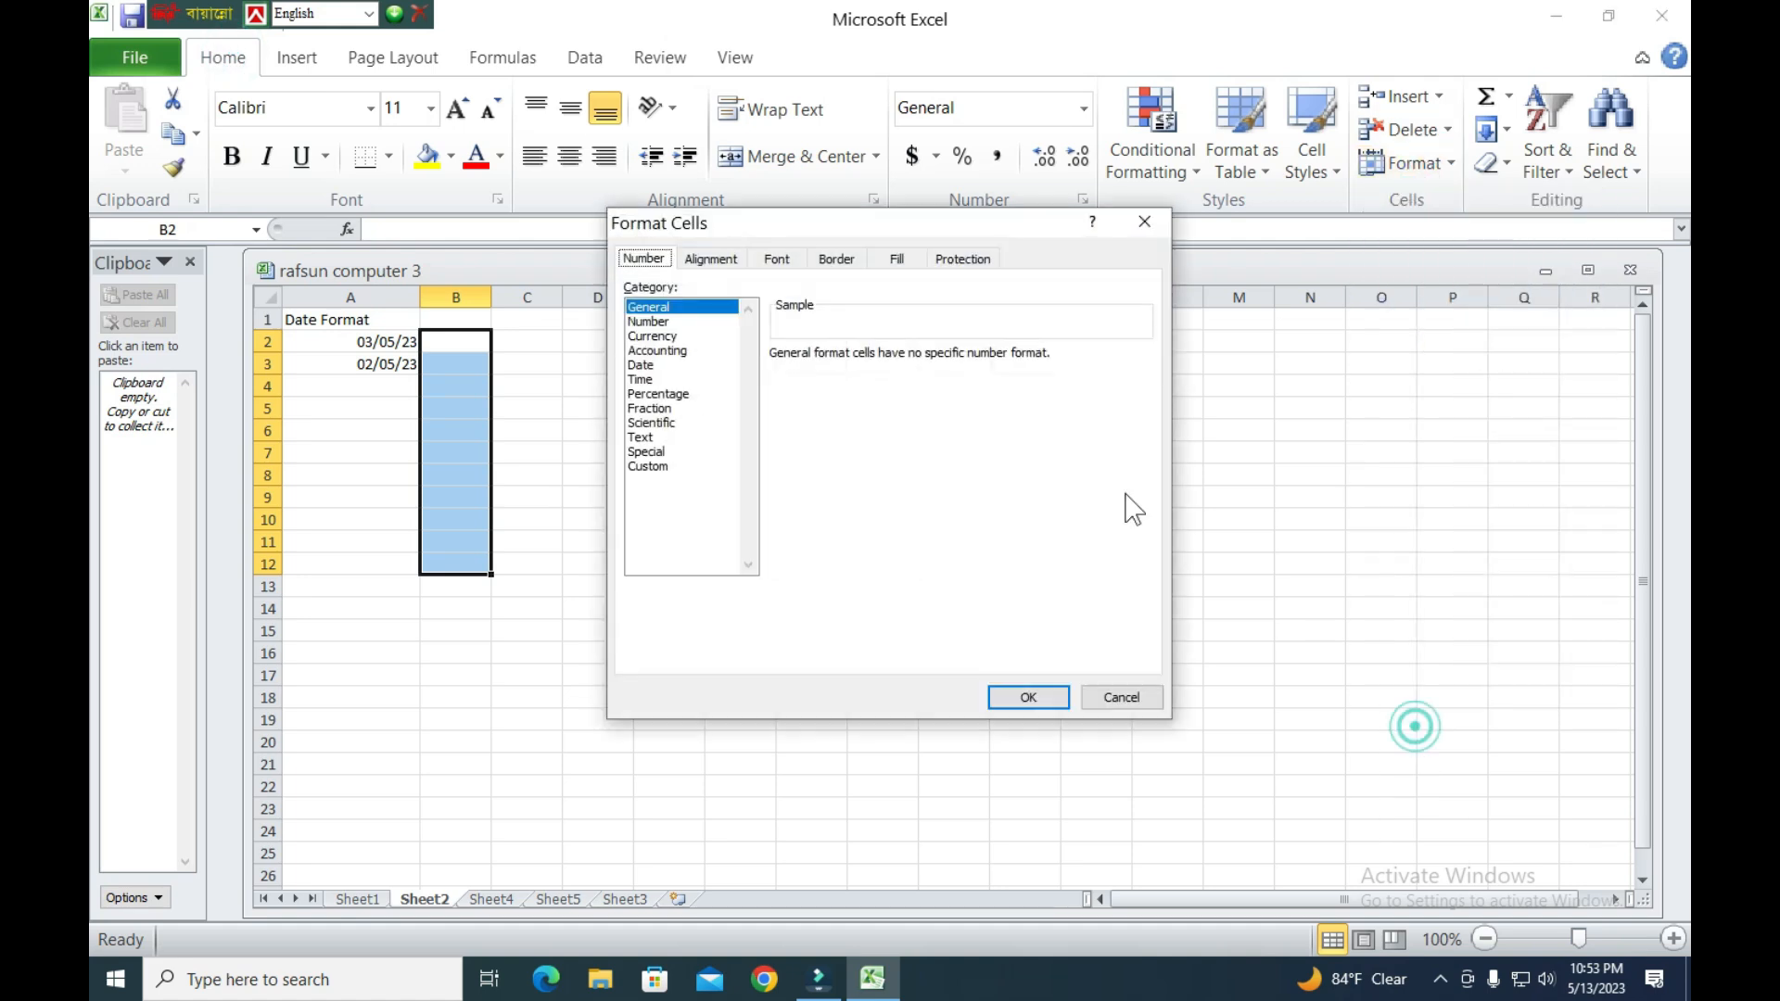
{"action": "left_click", "coordinate": [653, 365]}
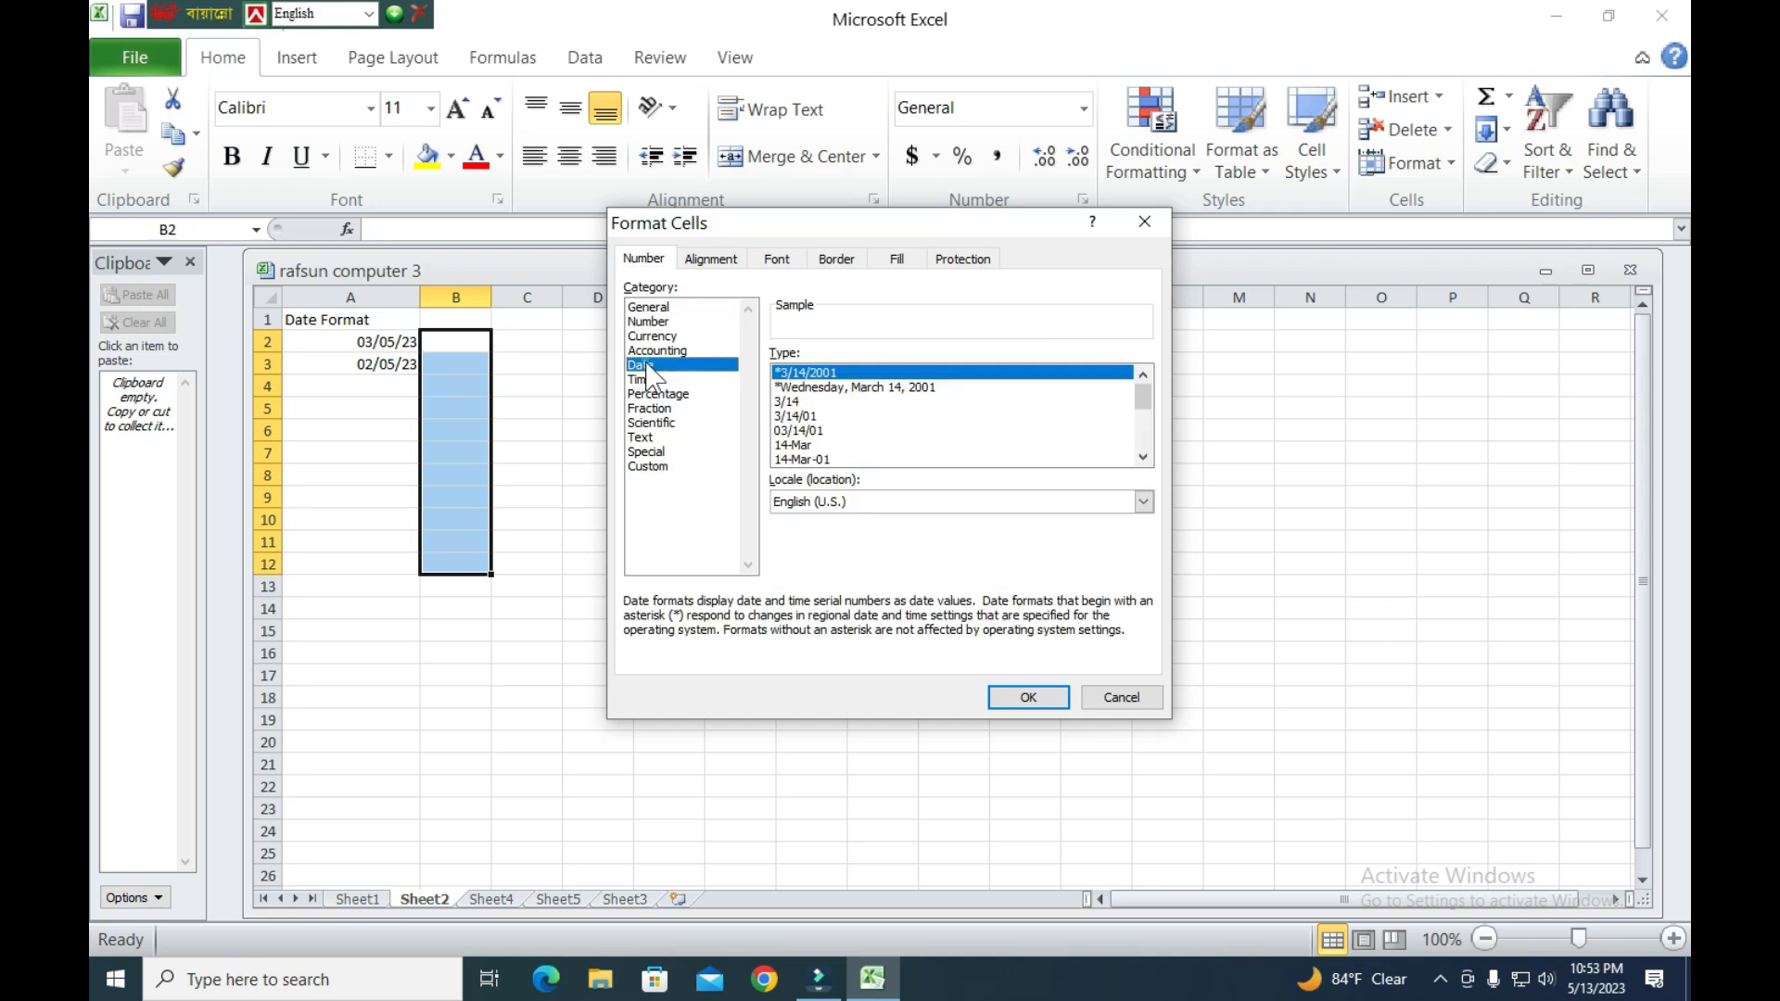
{"action": "left_click", "coordinate": [804, 461]}
{"action": "left_click", "coordinate": [820, 388]}
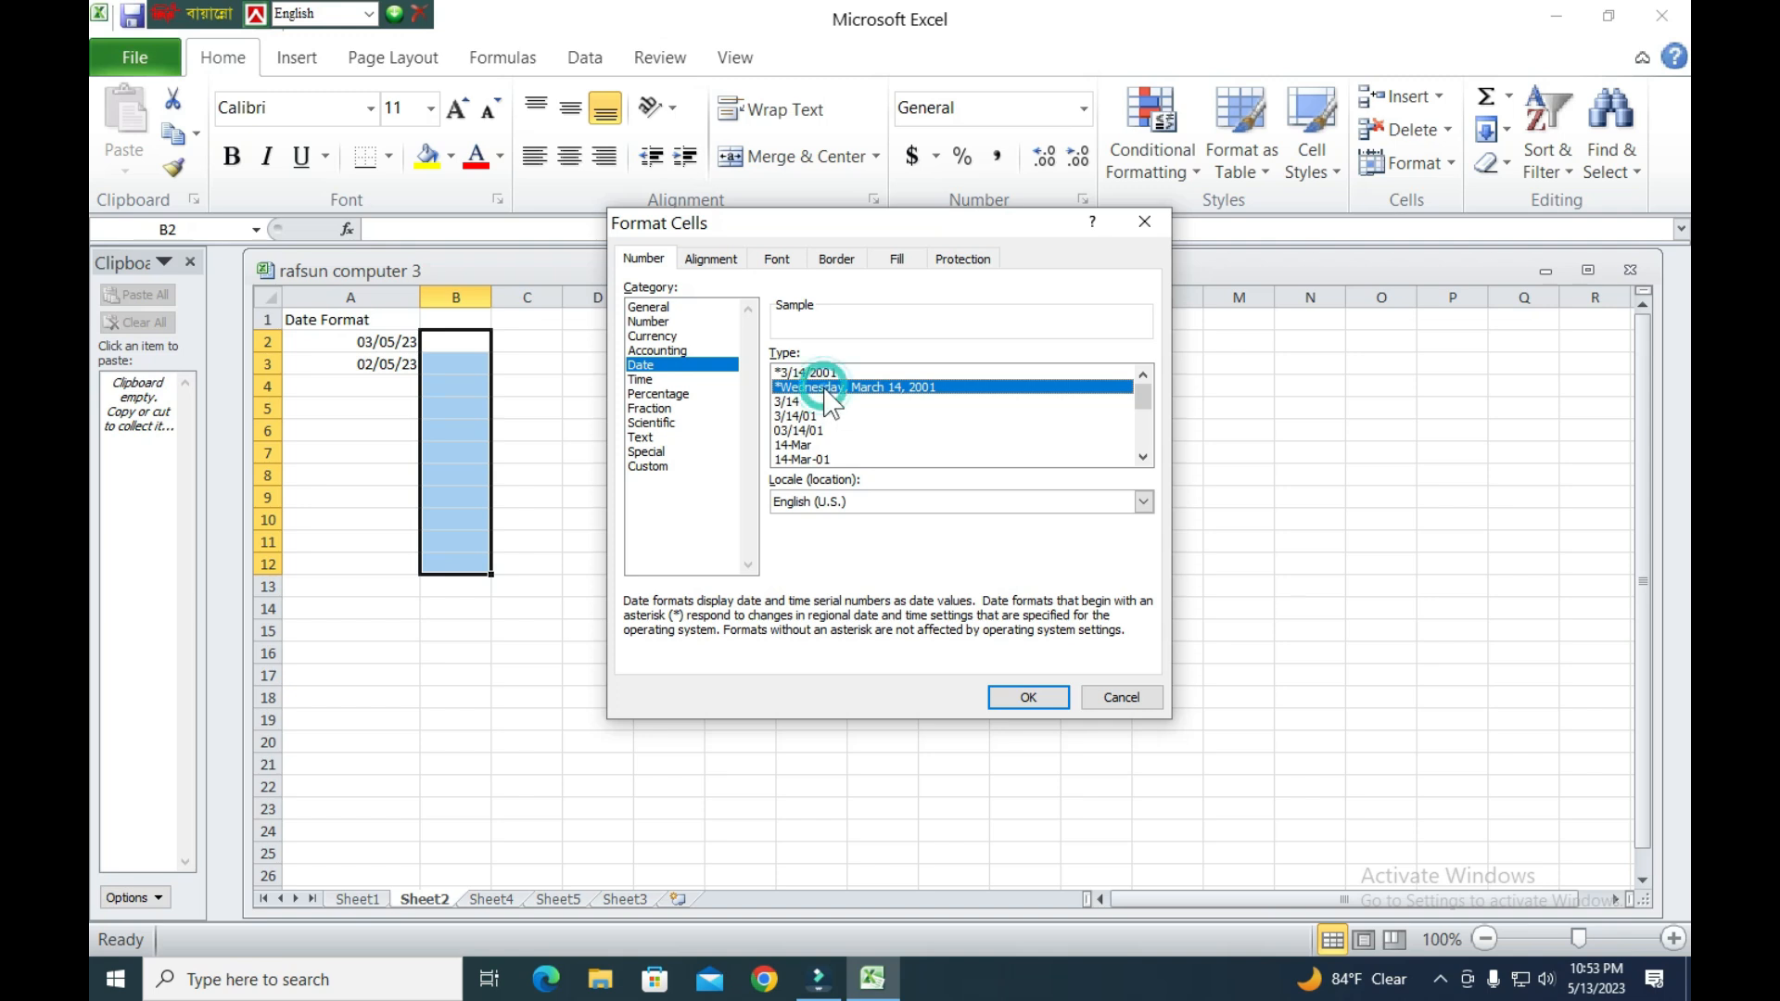
{"action": "left_click", "coordinate": [799, 461]}
{"action": "left_click", "coordinate": [1027, 695]}
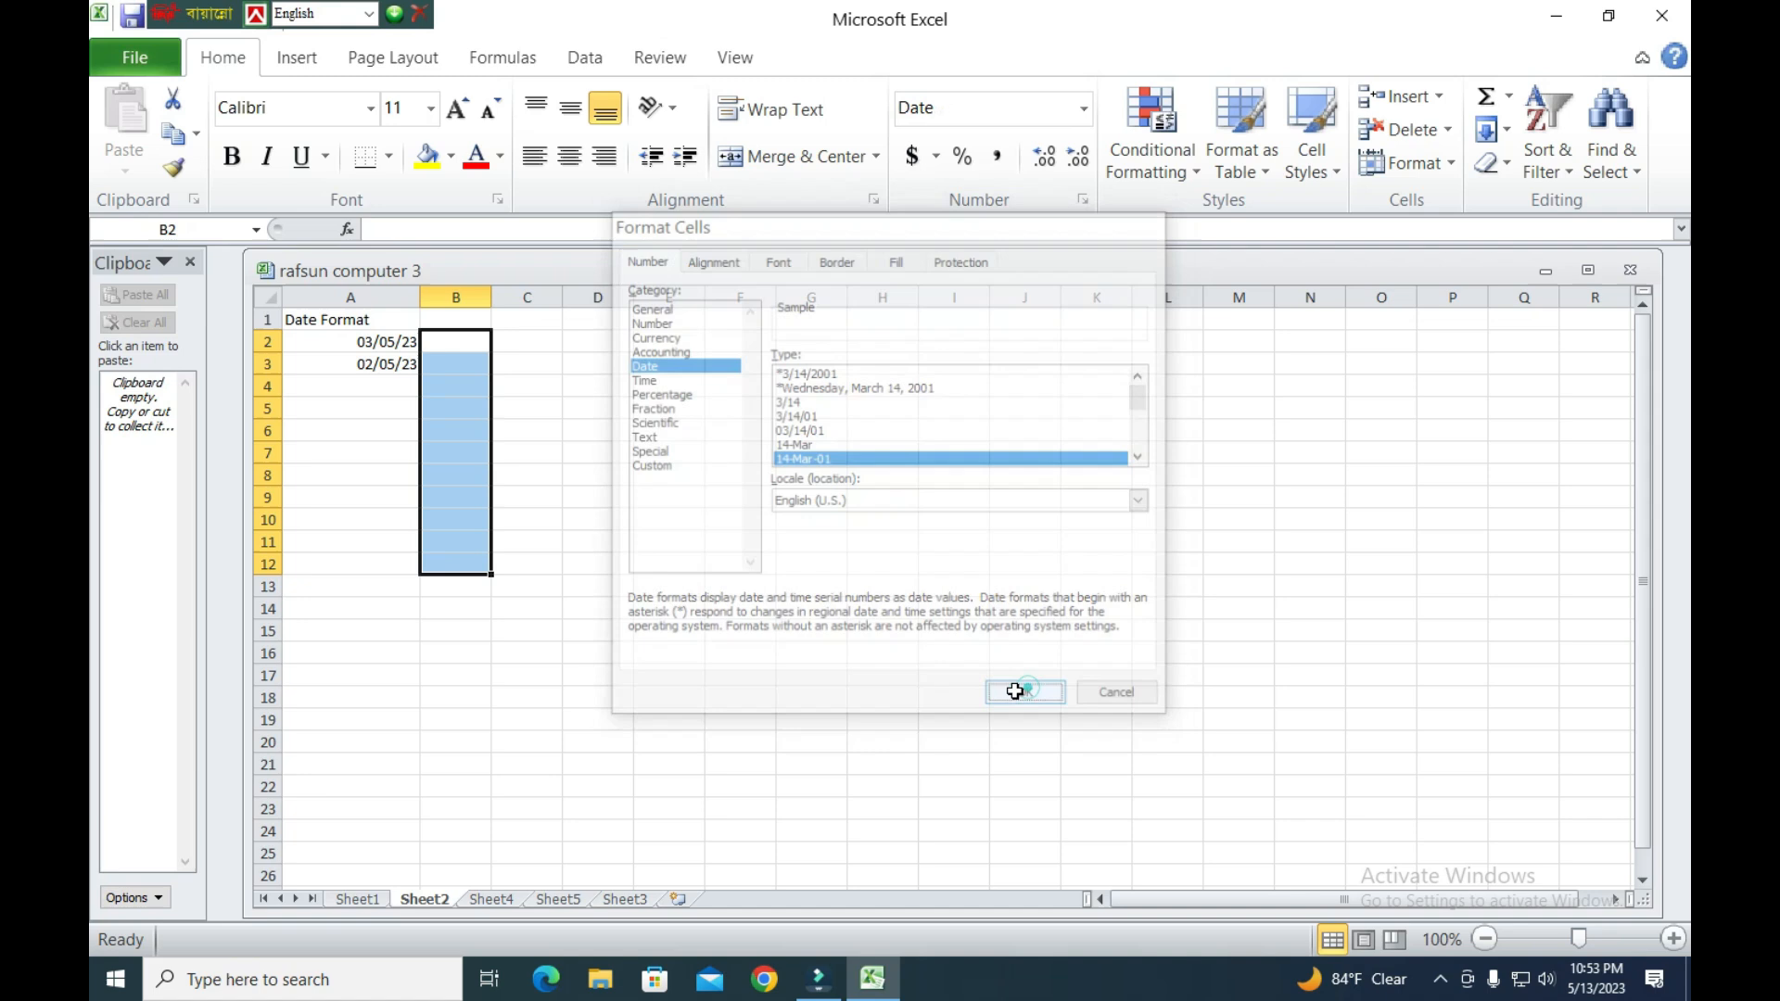
Enter the dates 01/02/23 in cell B2 and 05/05/23 in cell B3.
{"action": "left_click", "coordinate": [461, 342]}
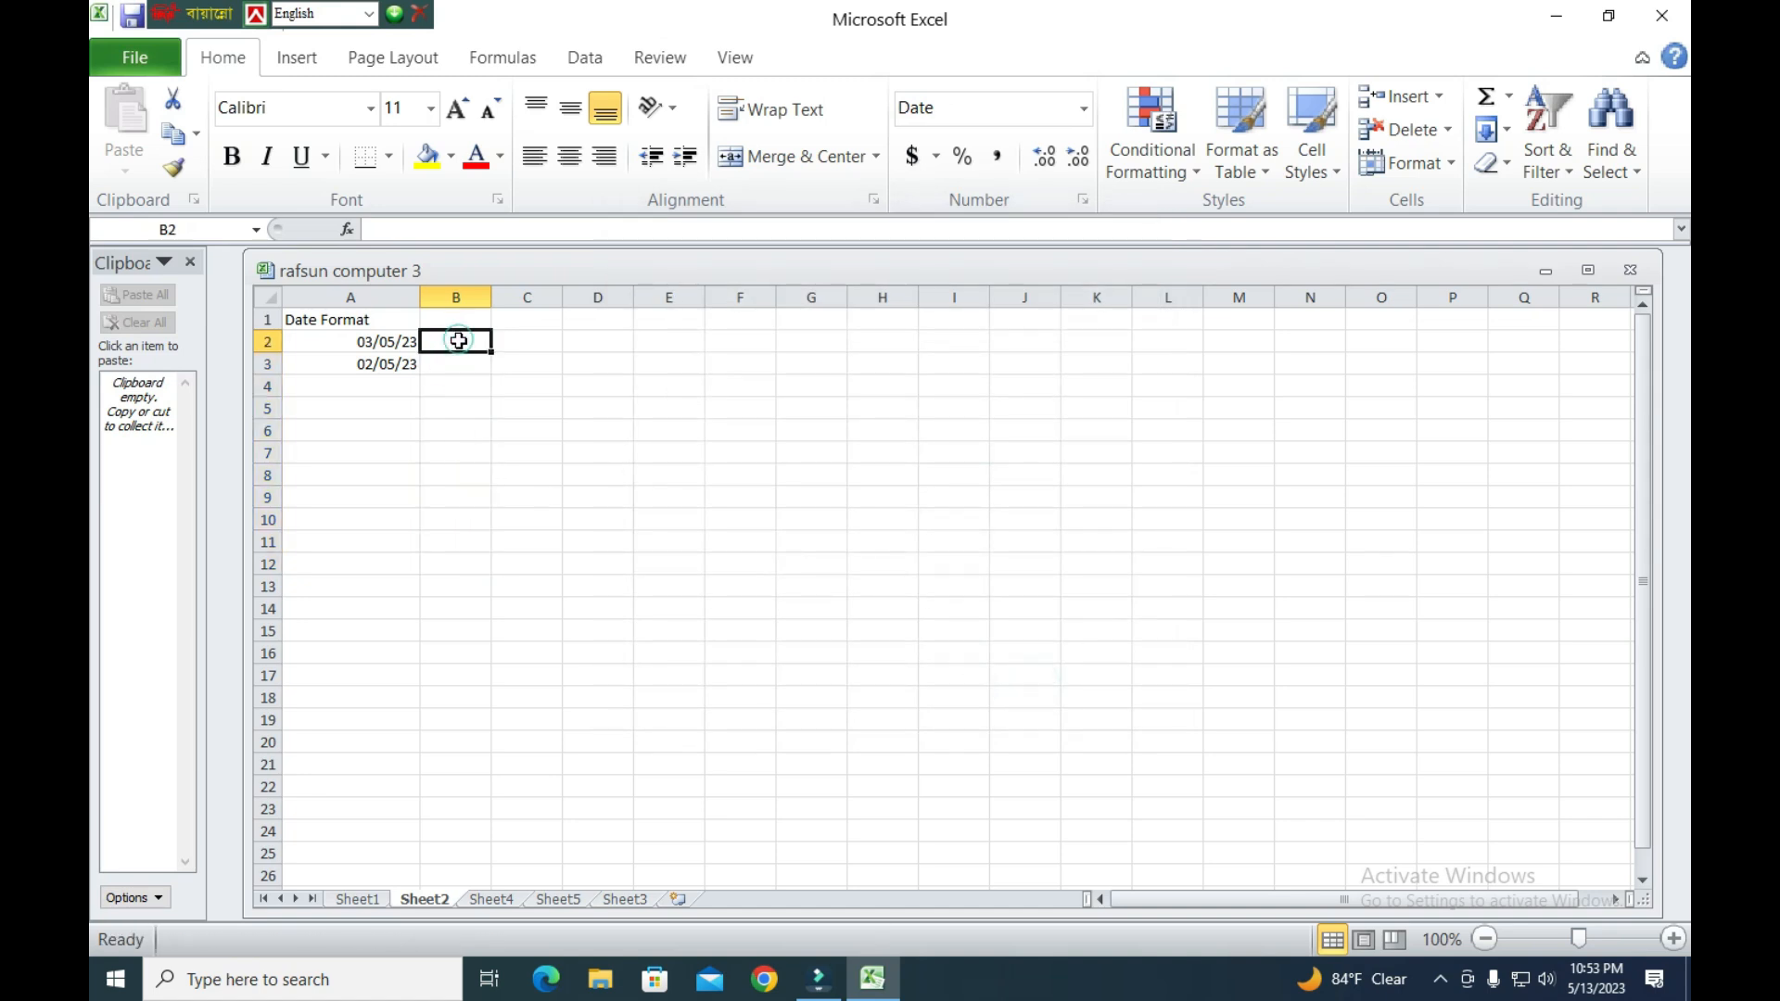
{"action": "type", "text": "01/02/23"}
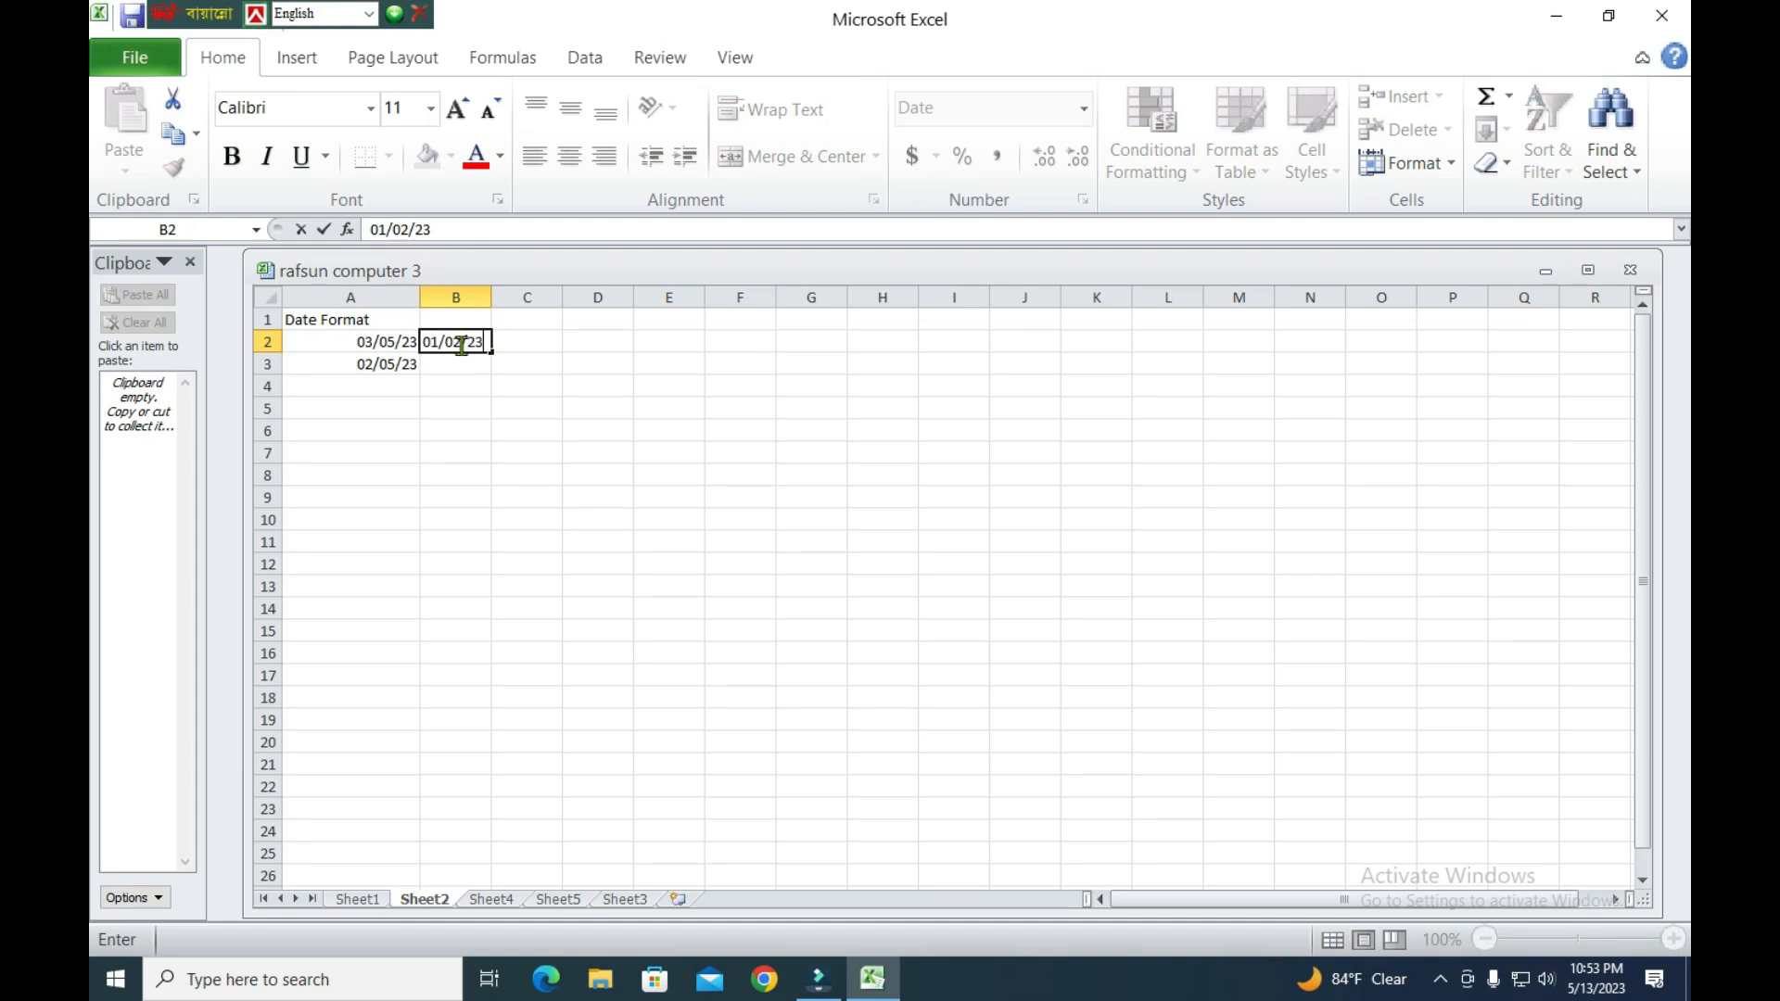
{"action": "left_click", "coordinate": [459, 368]}
{"action": "left_click", "coordinate": [473, 342]}
{"action": "left_click", "coordinate": [476, 370]}
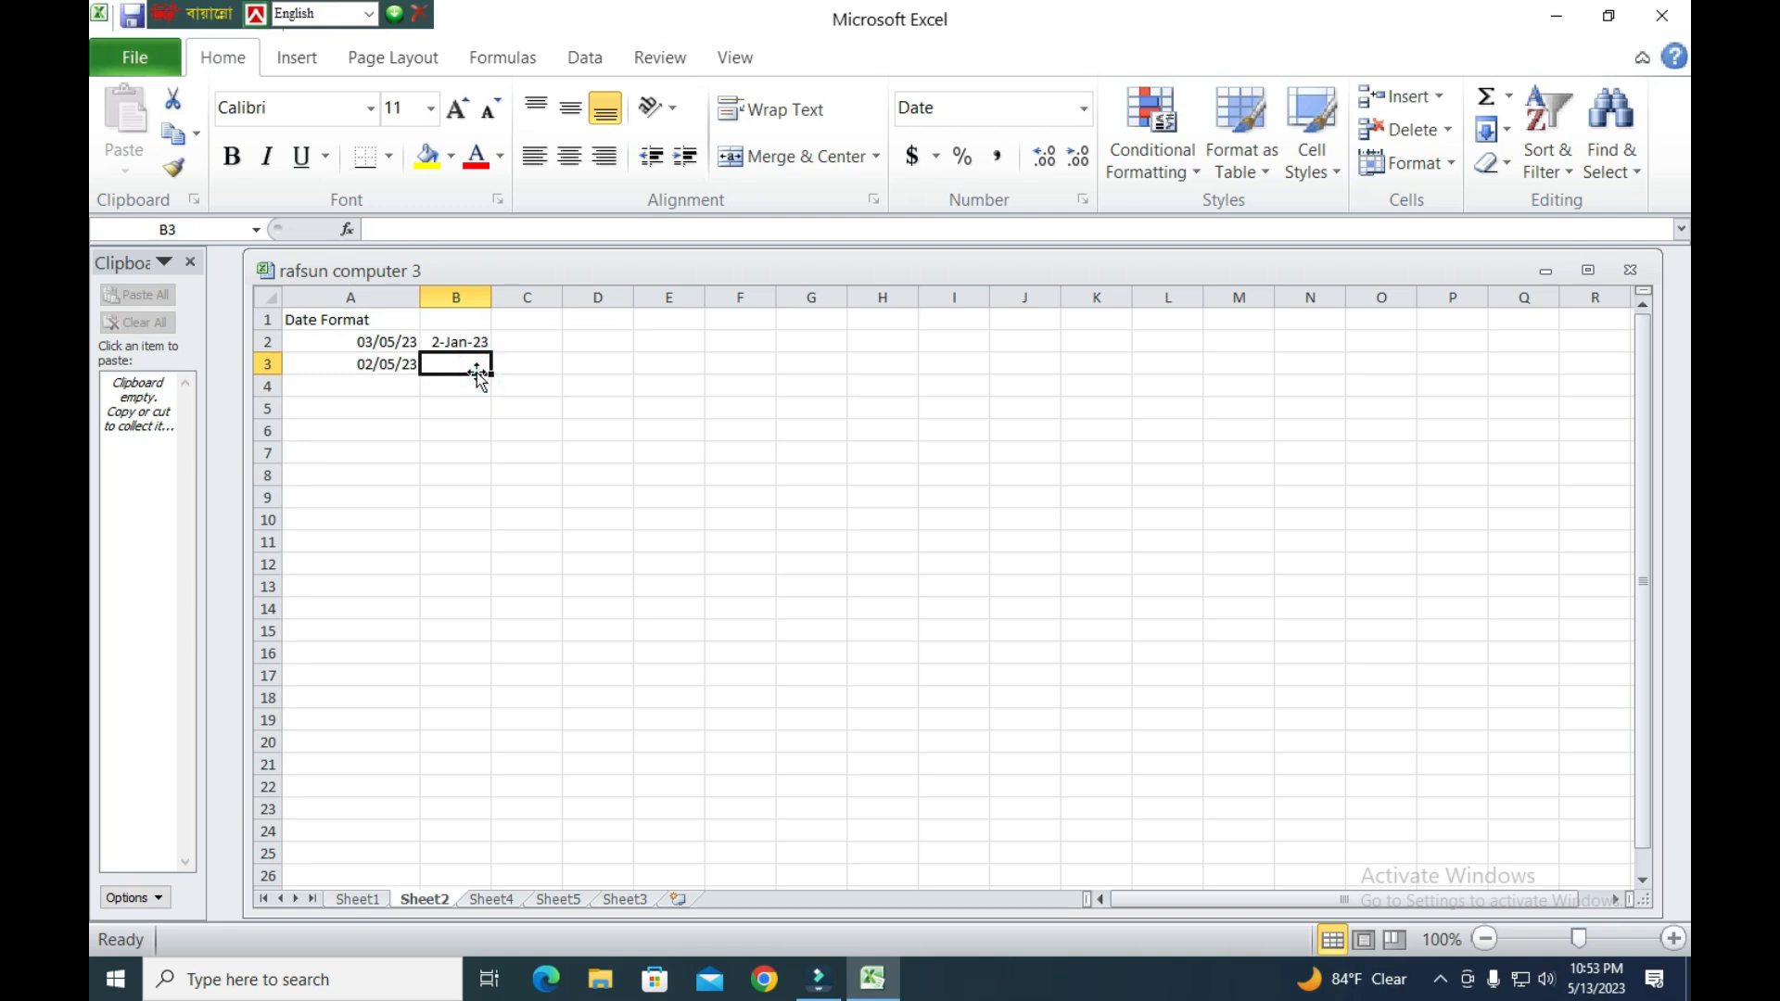
{"action": "type", "text": "05"}
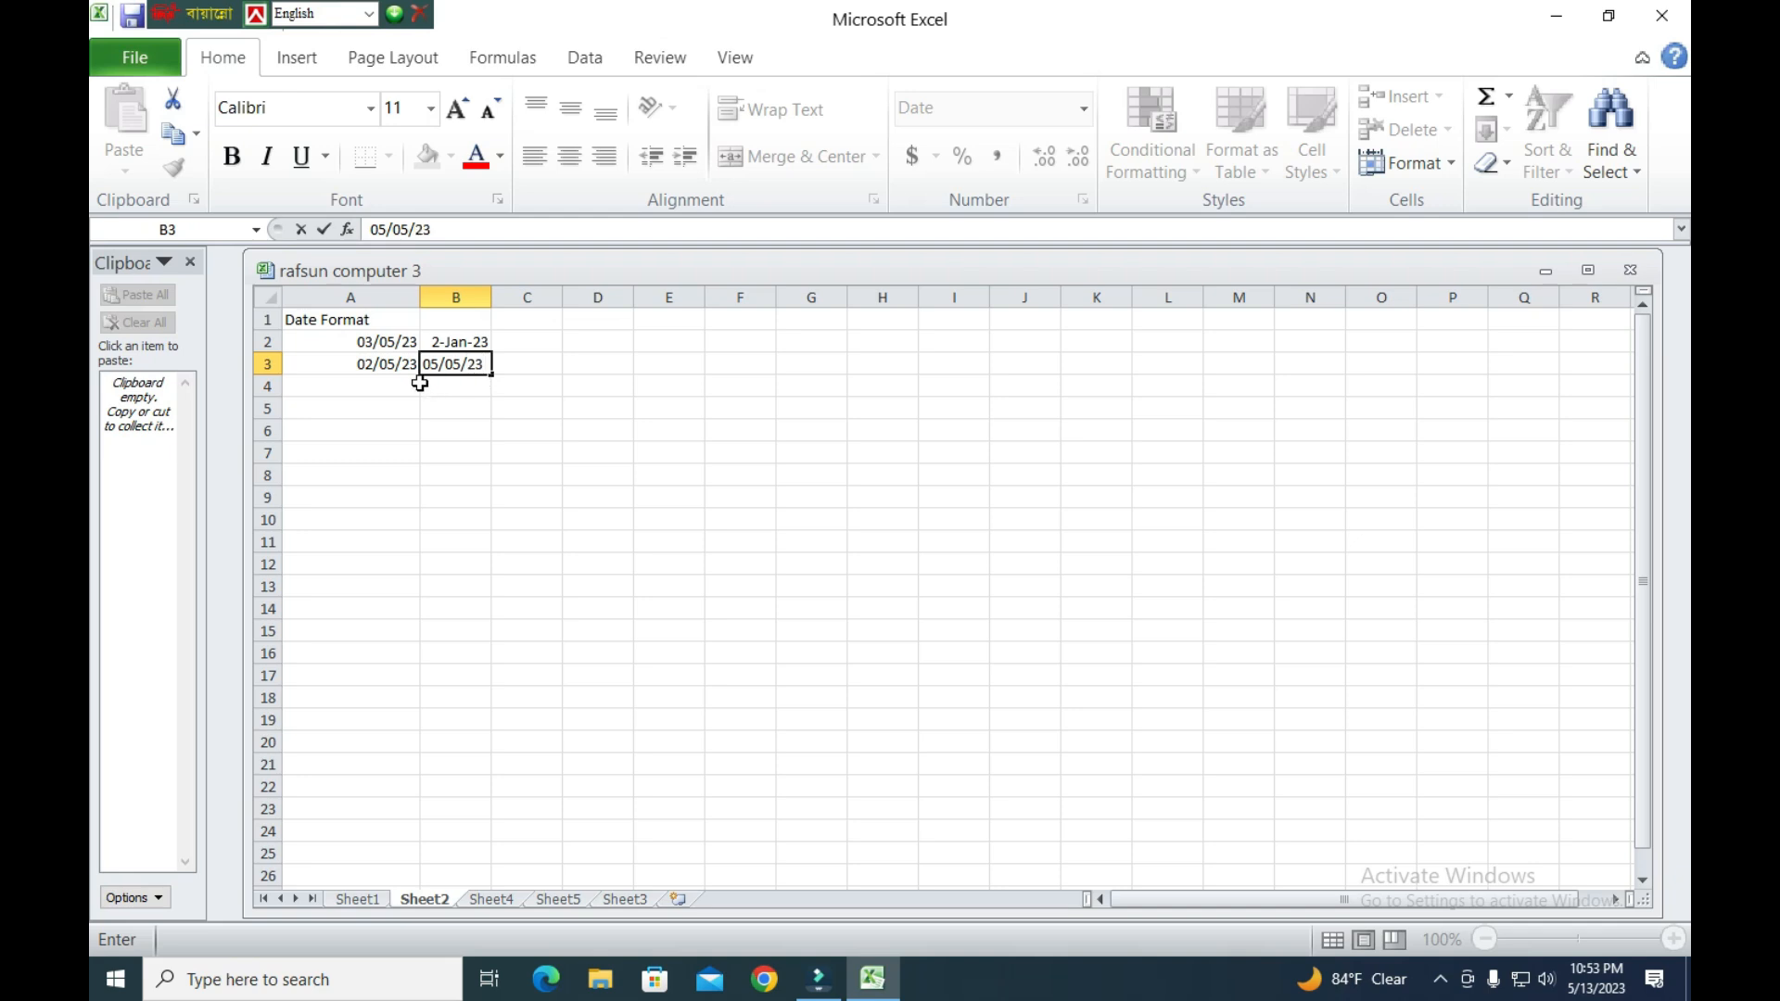
{"action": "type", "text": "/05/23"}
{"action": "key", "text": "Return"}
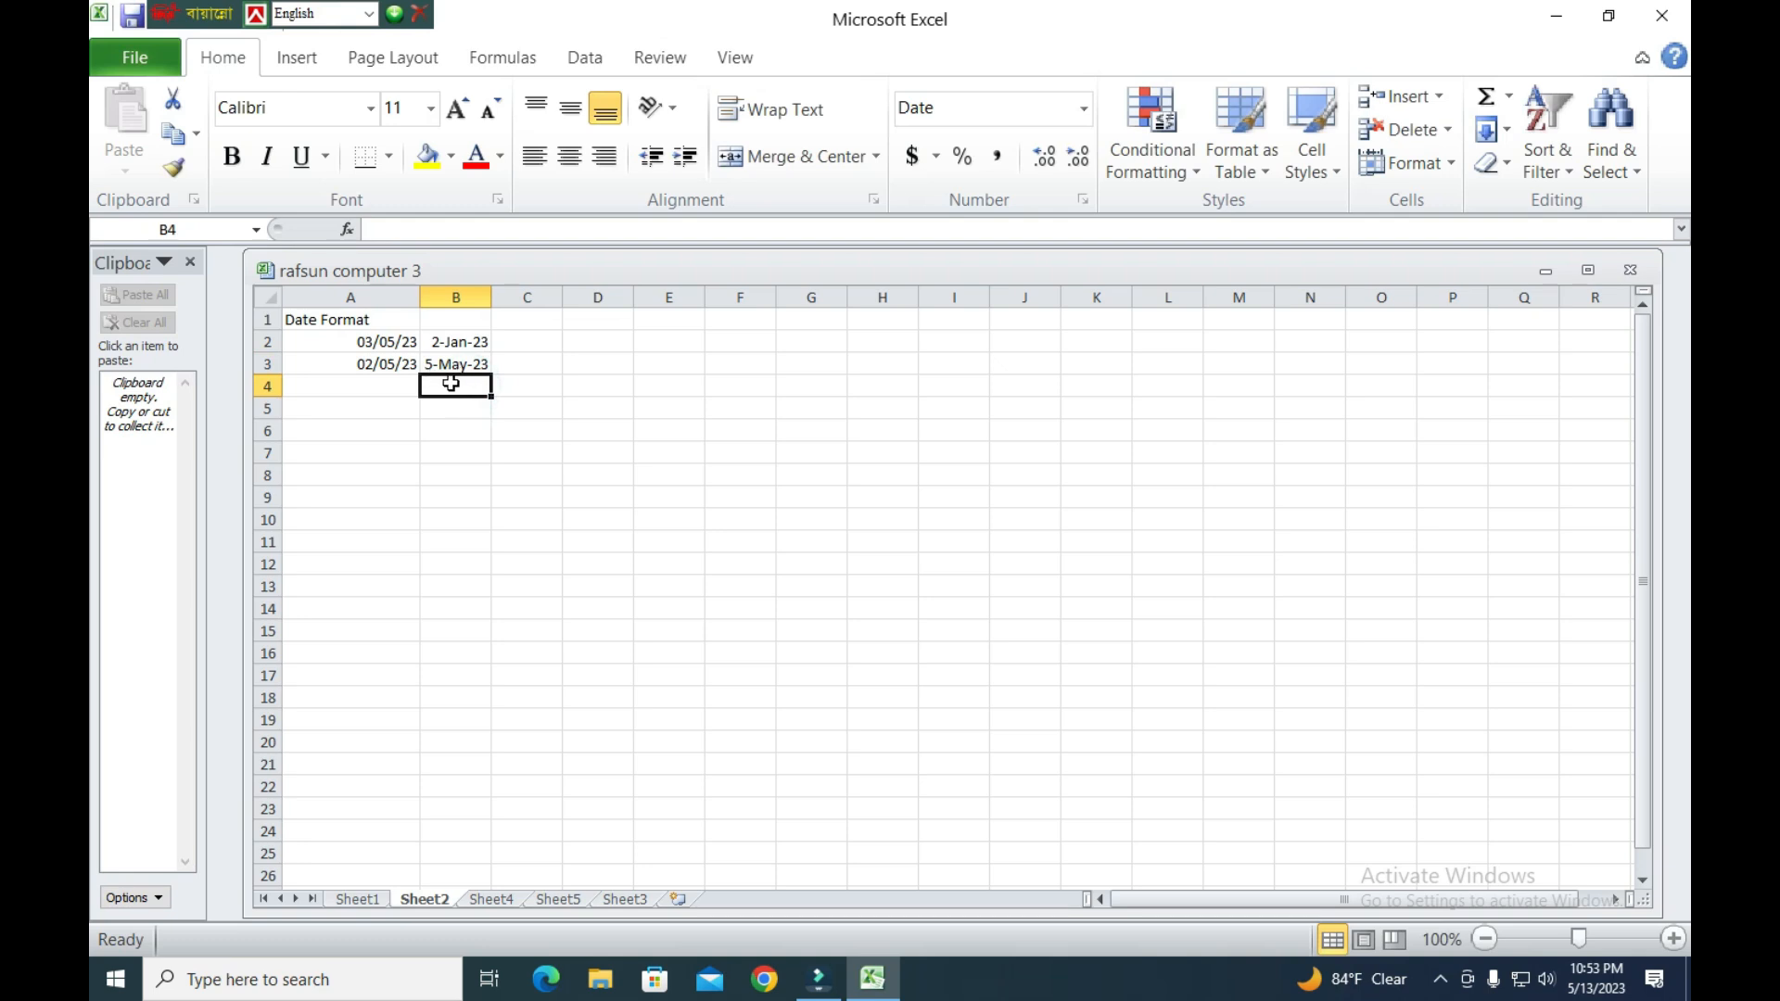
{"action": "left_click", "coordinate": [455, 342]}
{"action": "left_click", "coordinate": [458, 384]}
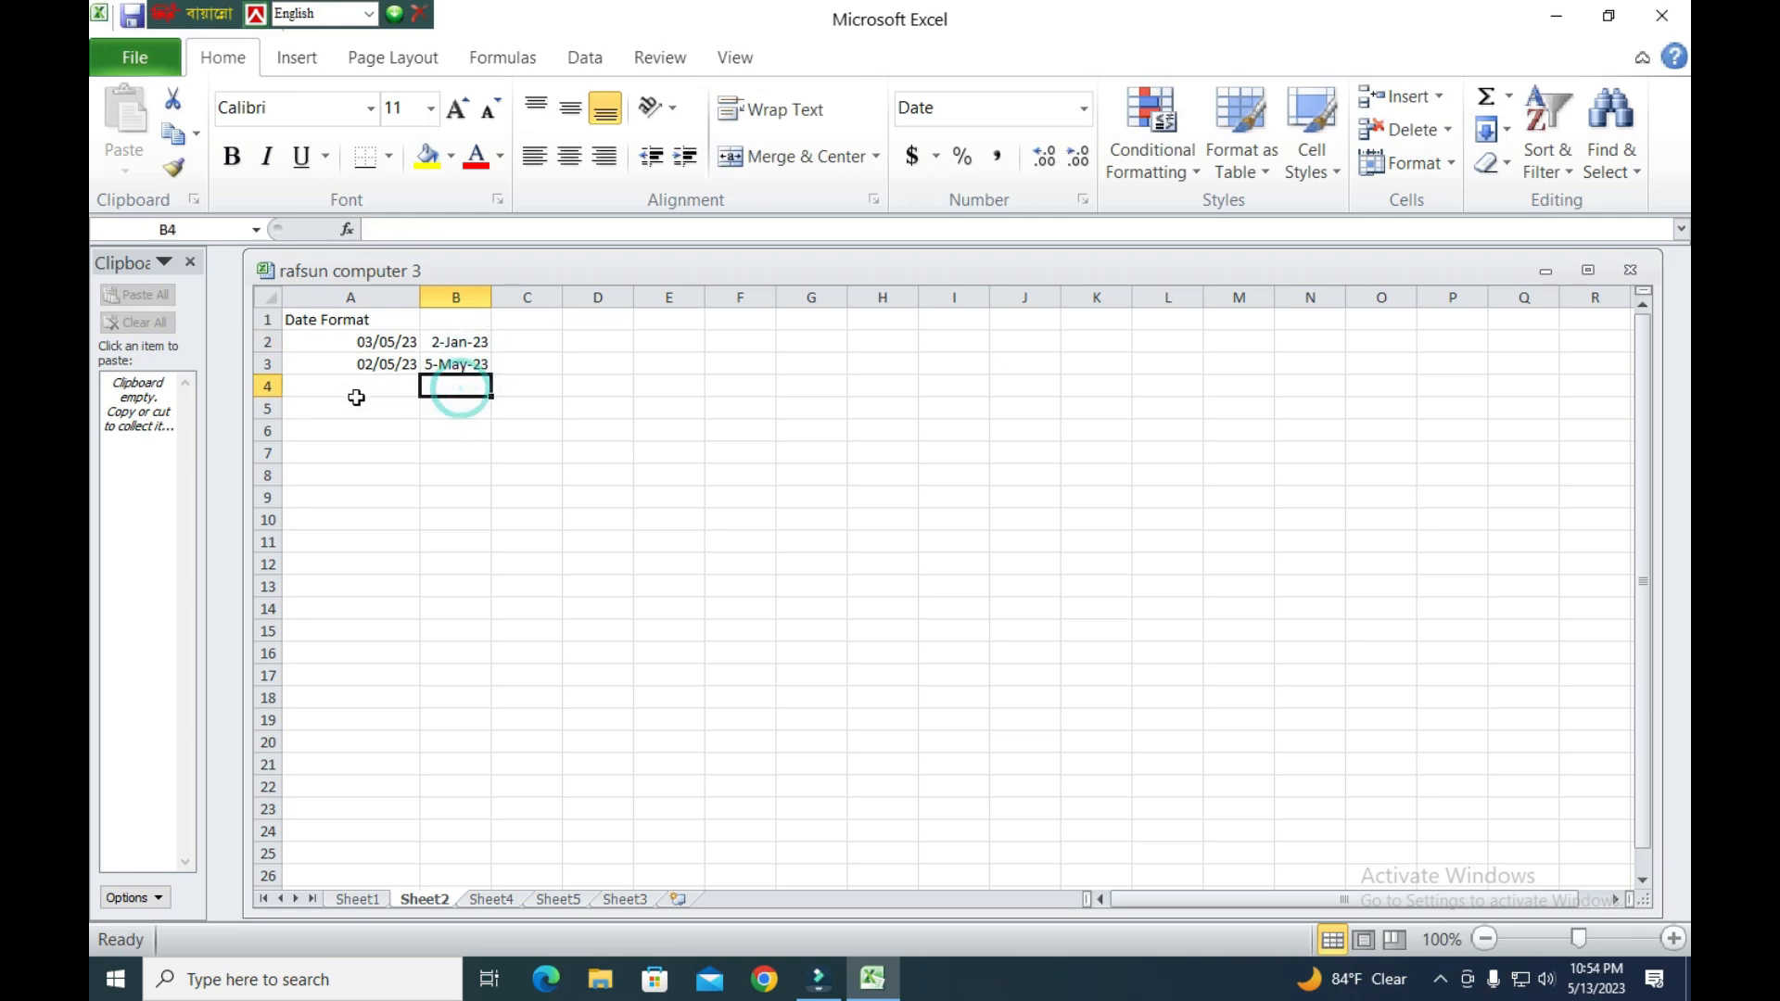
{"action": "left_click_drag", "start_coordinate": [465, 397], "coordinate": [489, 558]}
{"action": "left_click", "coordinate": [495, 453]}
{"action": "left_click_drag", "start_coordinate": [454, 381], "coordinate": [480, 585]}
{"action": "left_click", "coordinate": [481, 545]}
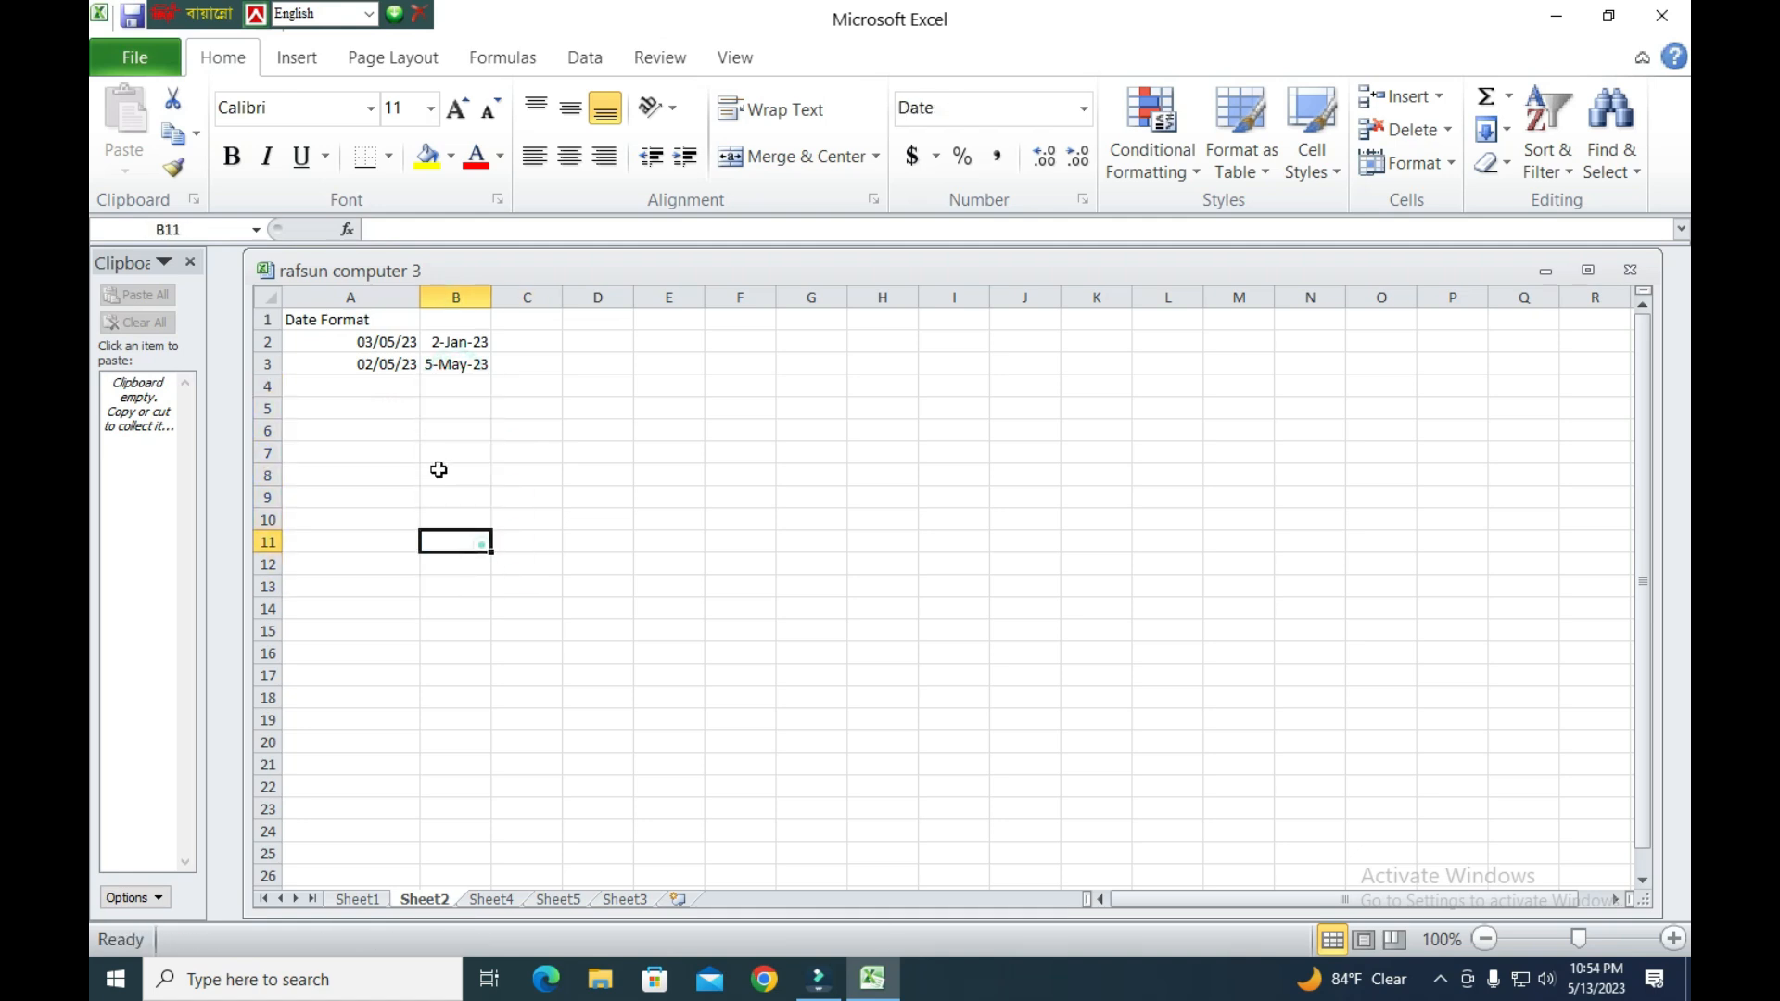
Enter the dates 03/15/23 in cell A4 and 05/02/23 in cell B4.
{"action": "left_click", "coordinate": [396, 393]}
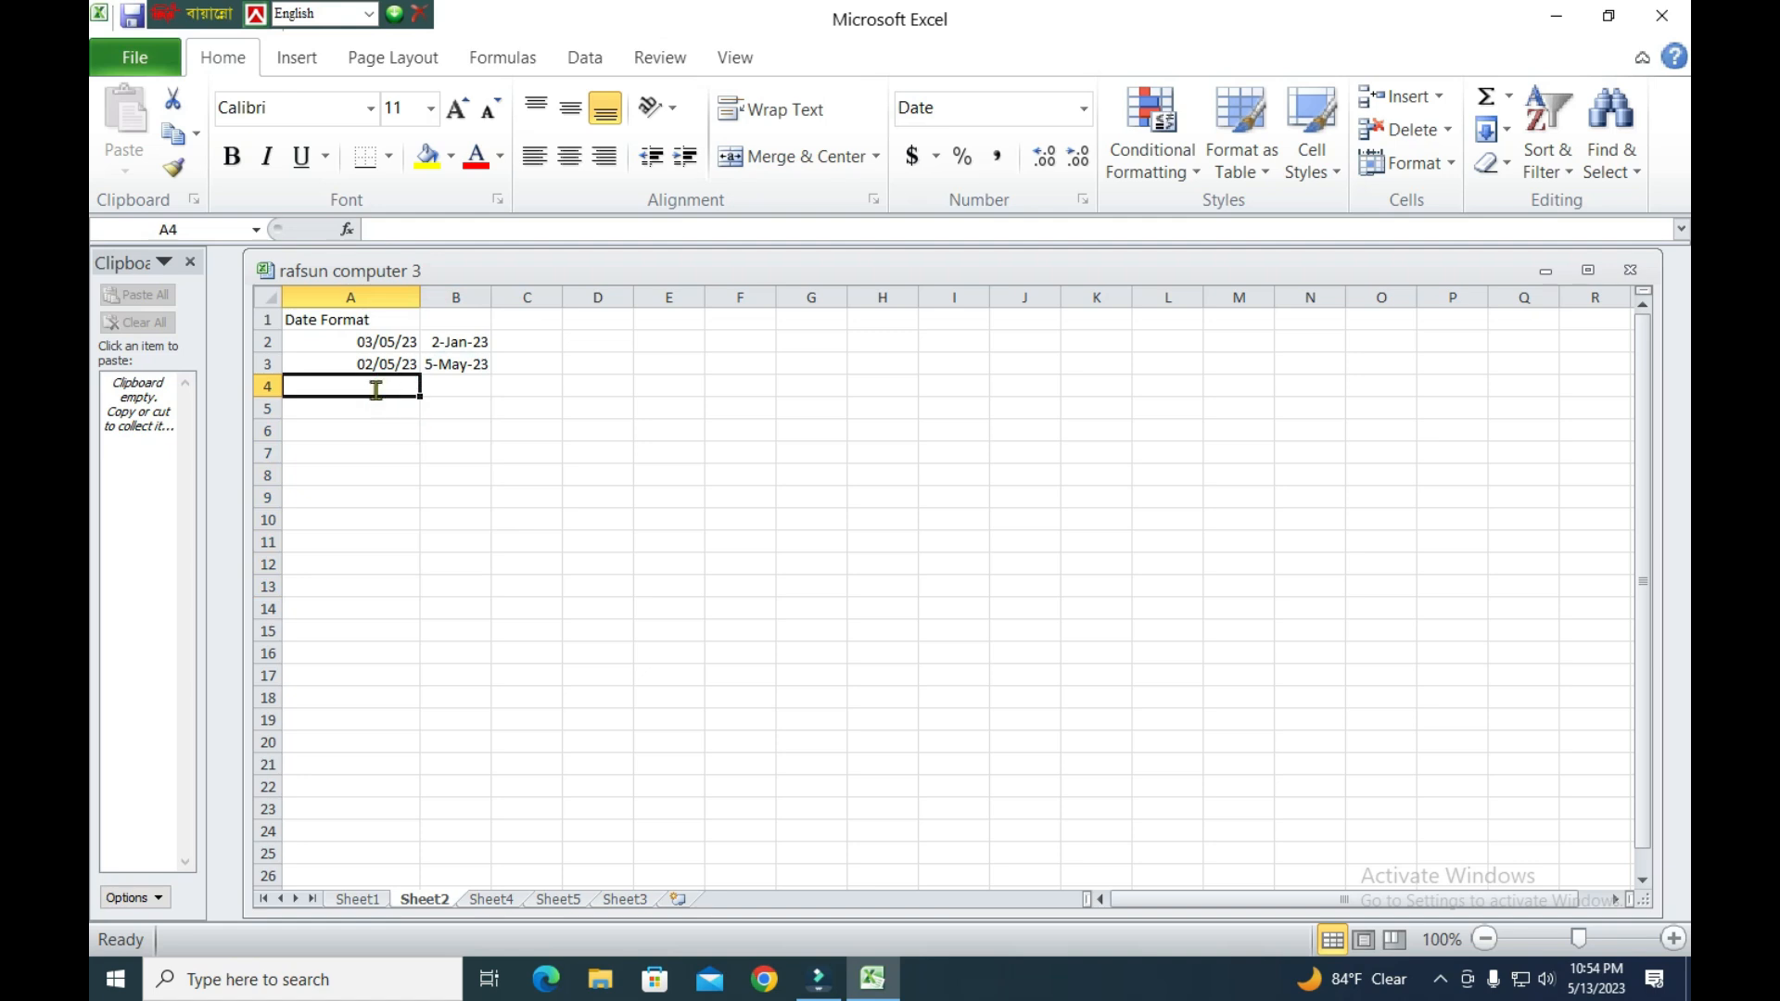
{"action": "type", "text": "03"}
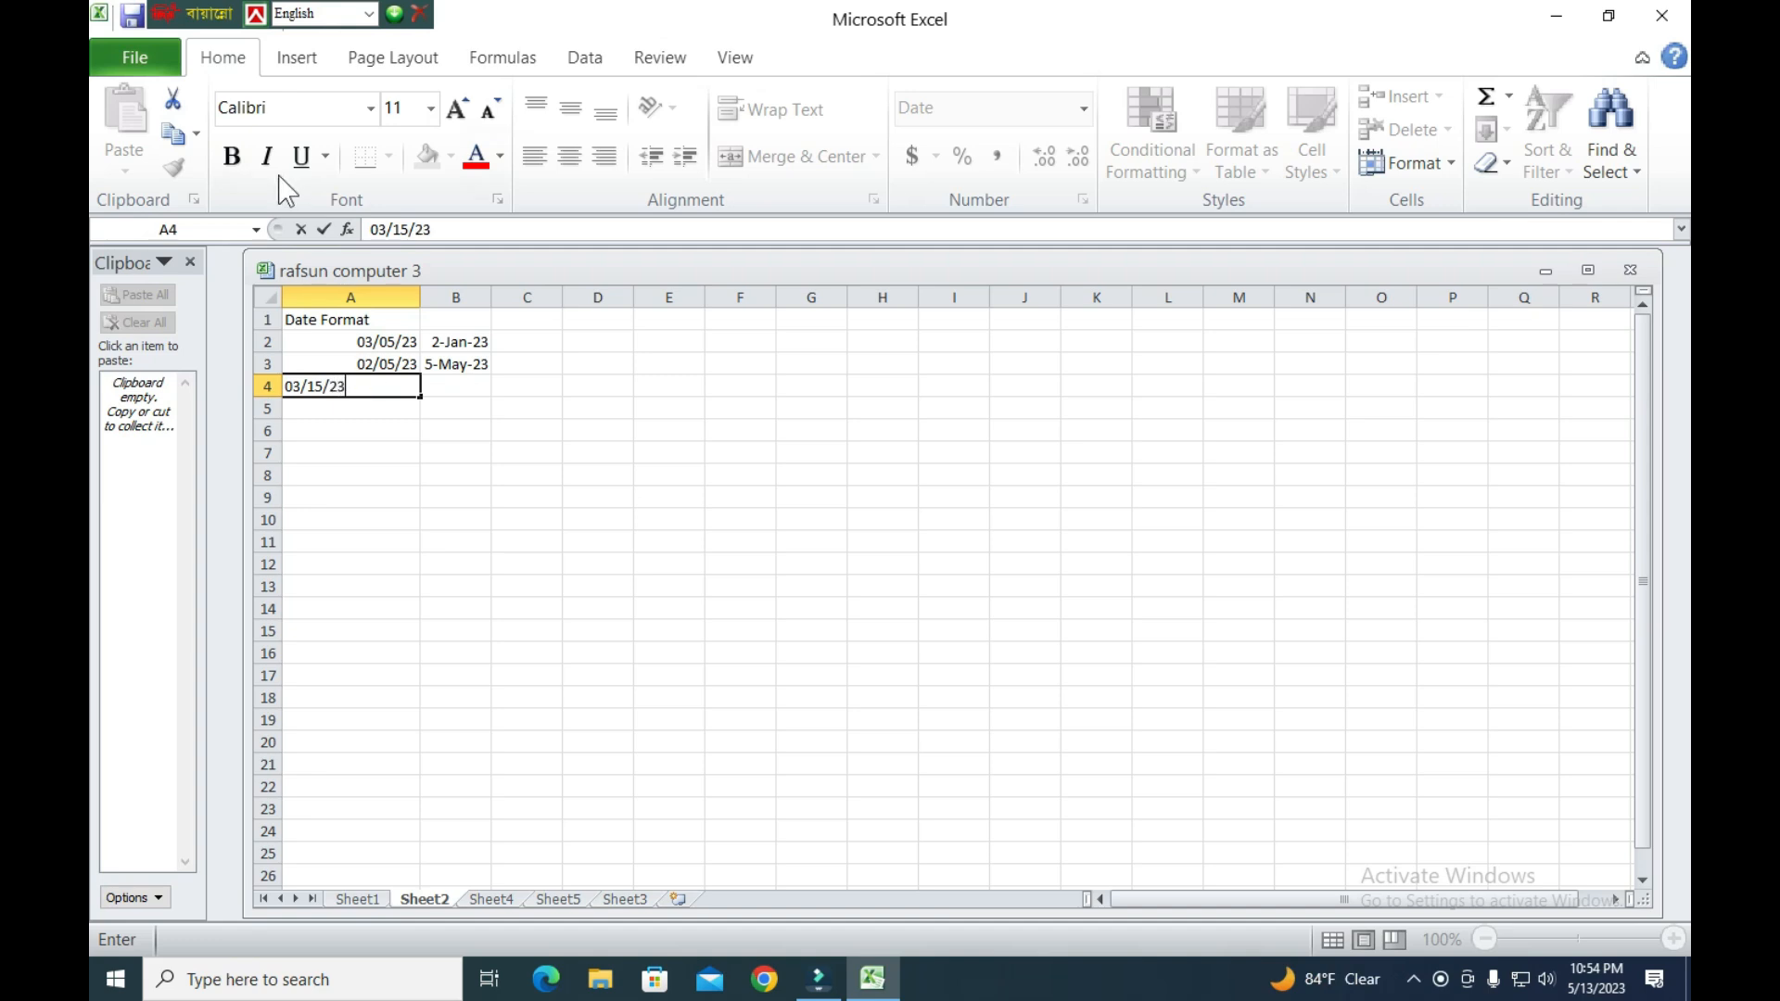
{"action": "type", "text": "/15/23"}
{"action": "left_click", "coordinate": [362, 429]}
{"action": "left_click", "coordinate": [459, 389]}
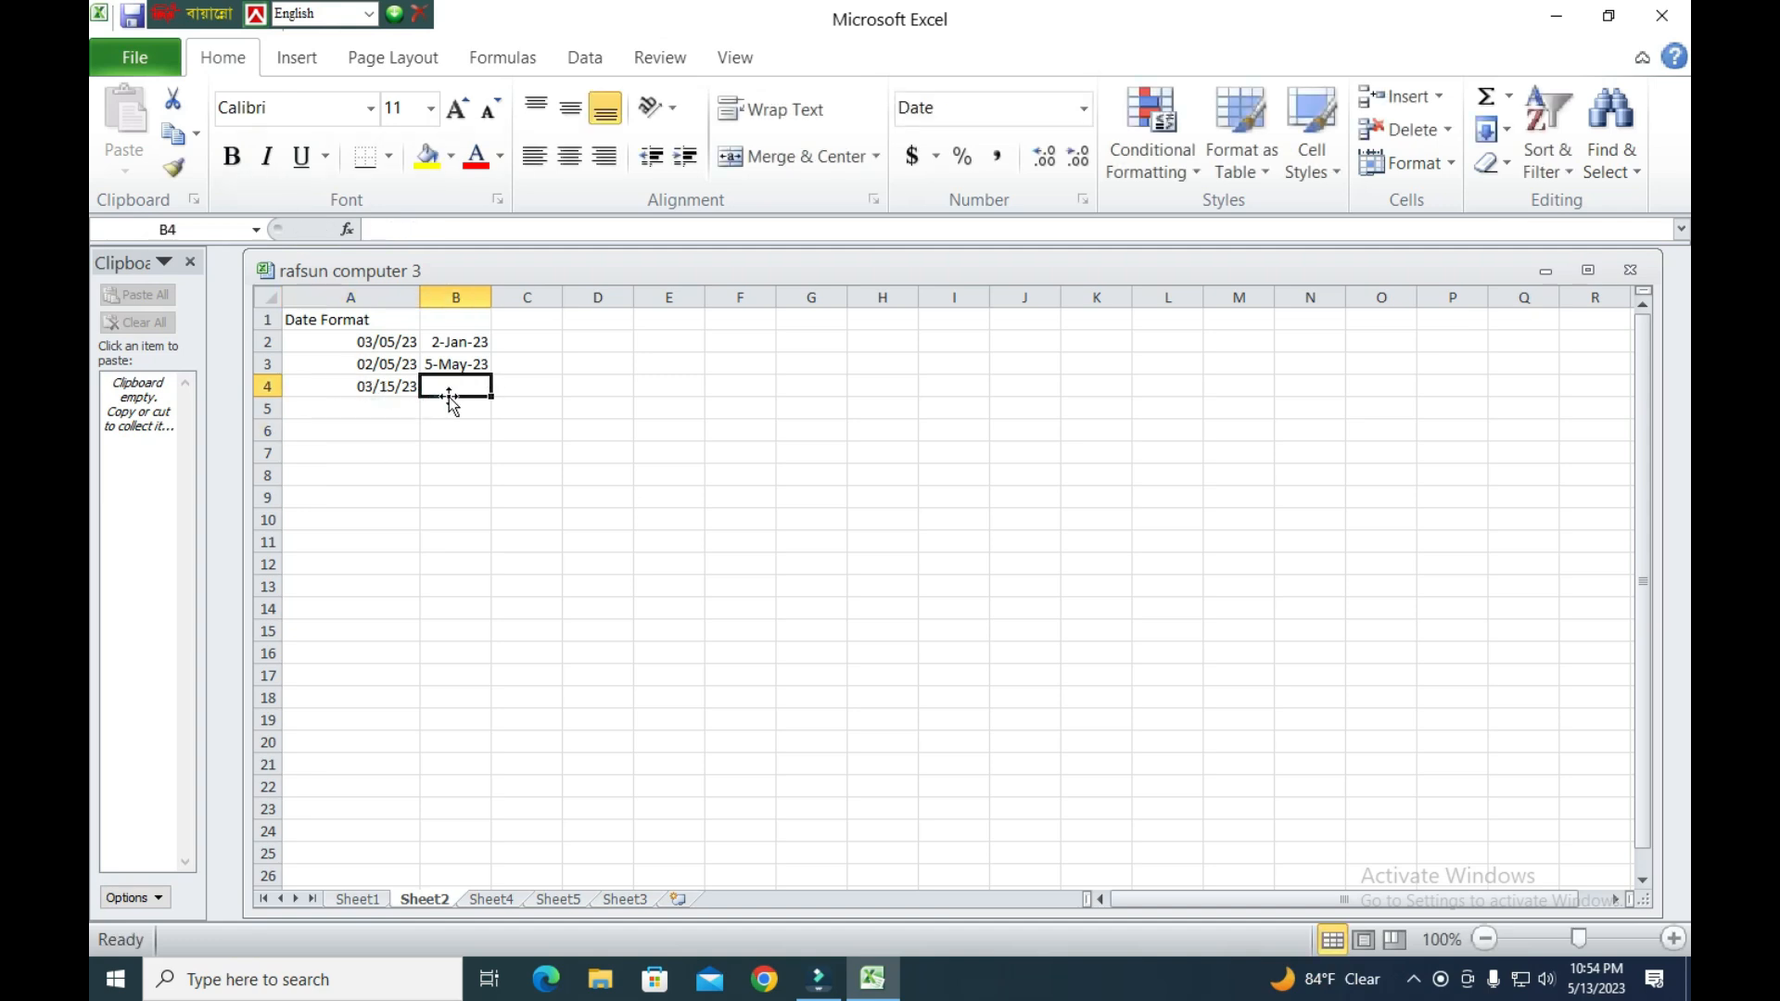
{"action": "type", "text": "05/02/23"}
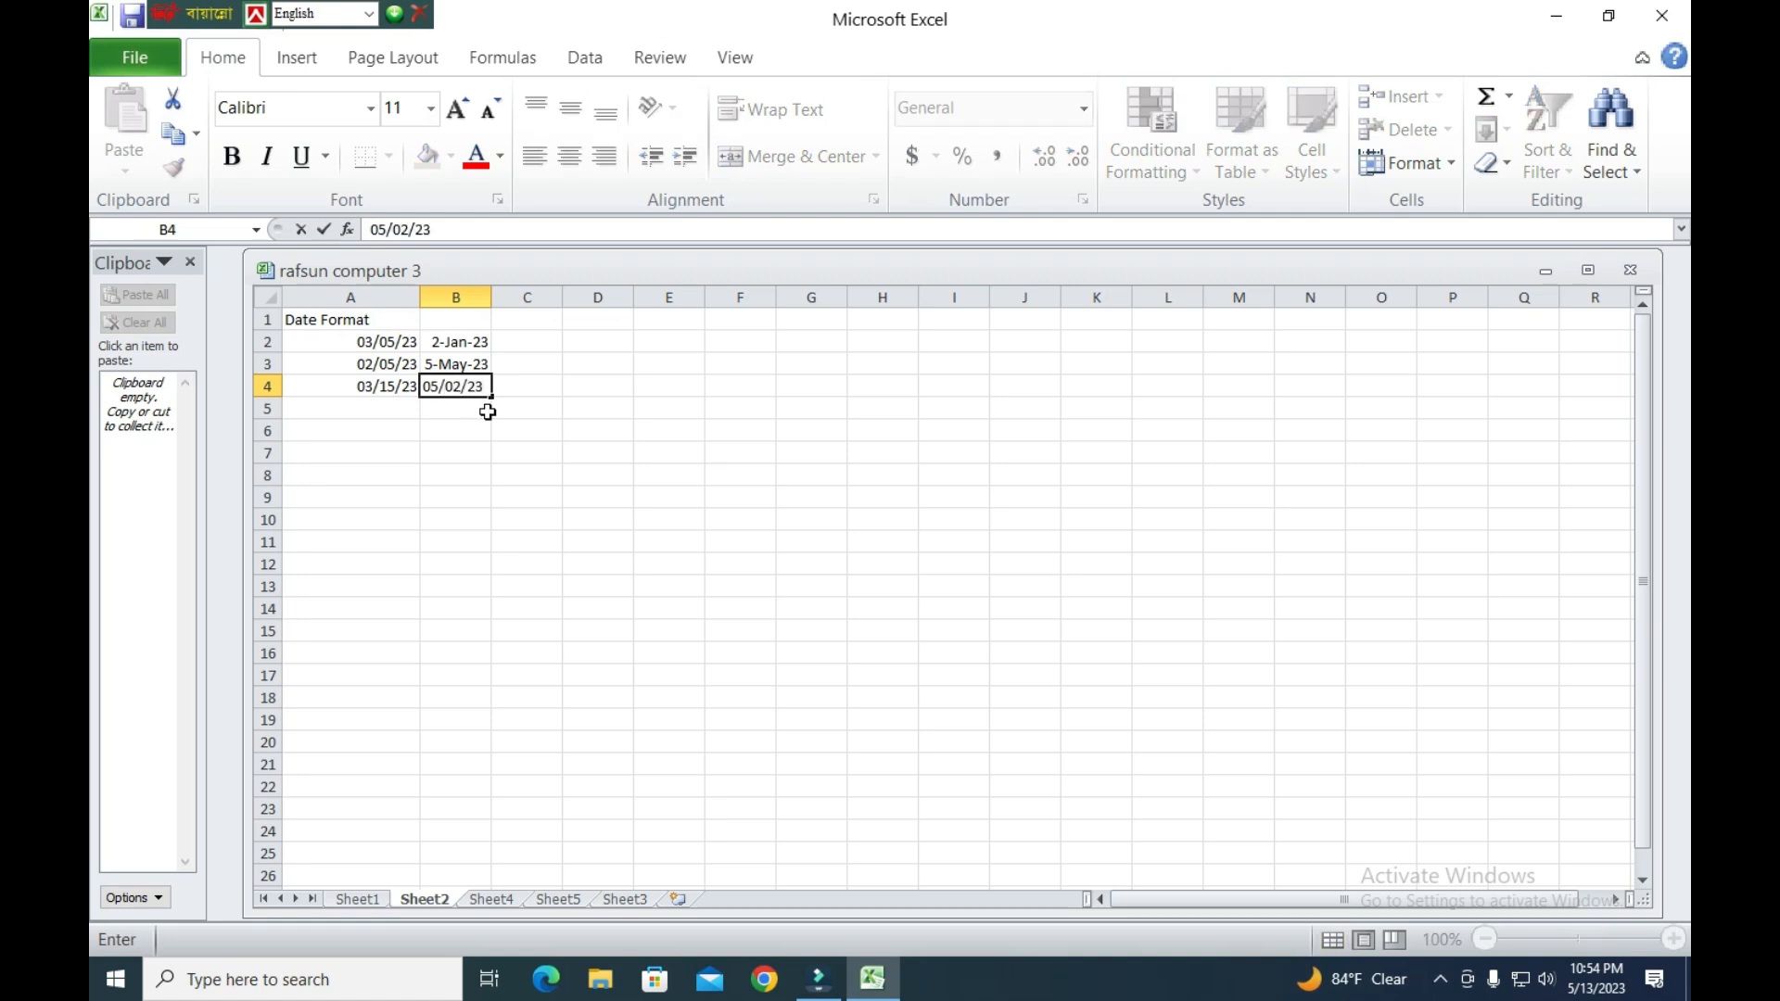
{"action": "left_click", "coordinate": [466, 422]}
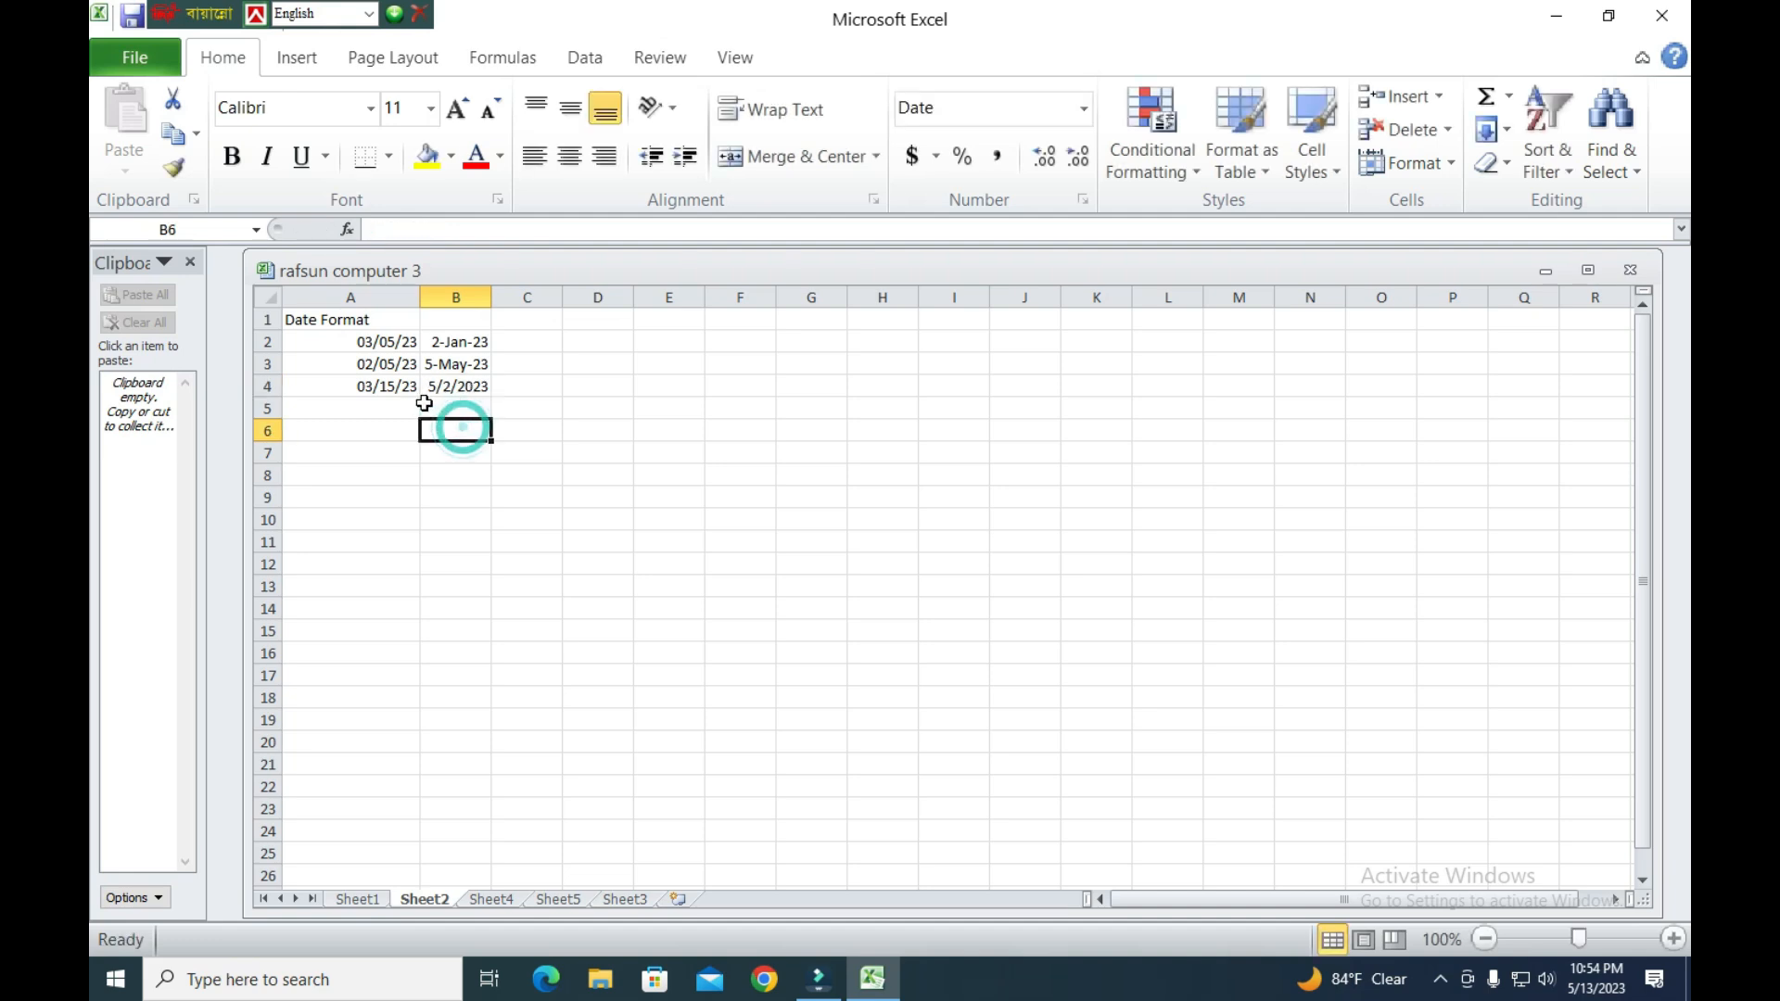
Compare how the dates entered in columns A and B are displayed on Sheet2.
{"action": "left_click", "coordinate": [461, 385]}
{"action": "left_click", "coordinate": [505, 419]}
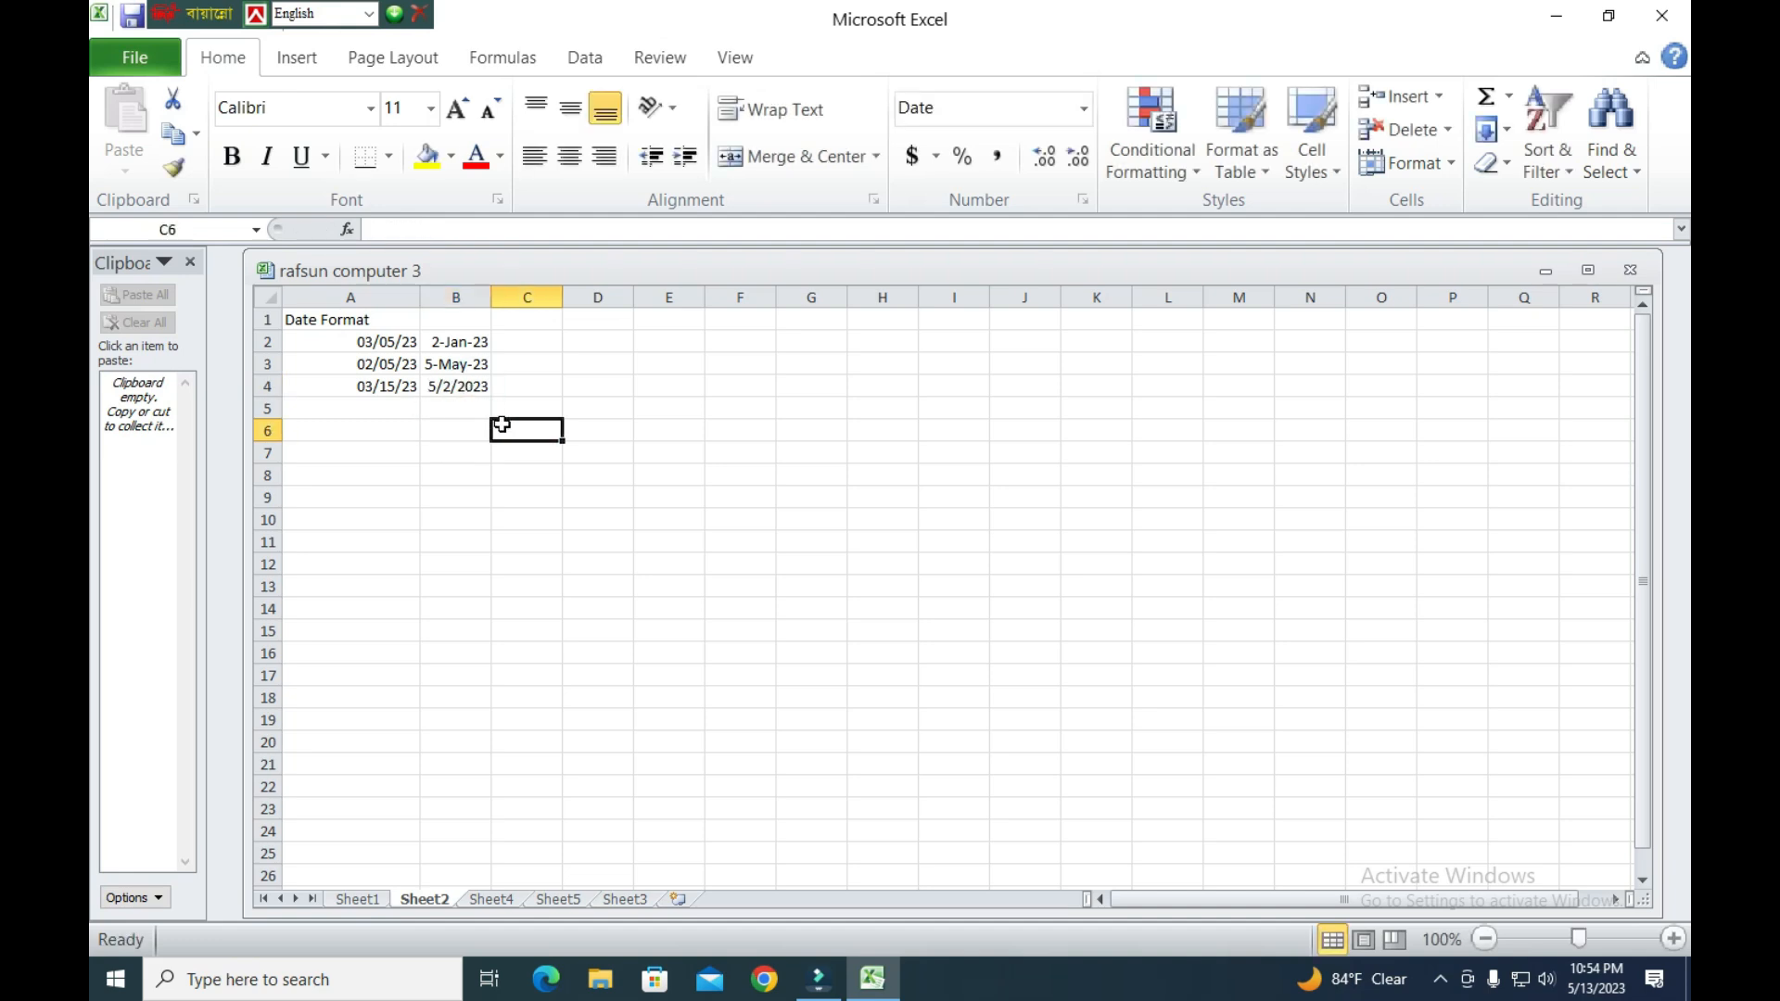
{"action": "left_click", "coordinate": [464, 365]}
{"action": "left_click", "coordinate": [520, 473]}
{"action": "left_click", "coordinate": [389, 342]}
{"action": "left_click", "coordinate": [464, 342]}
{"action": "left_click", "coordinate": [547, 473]}
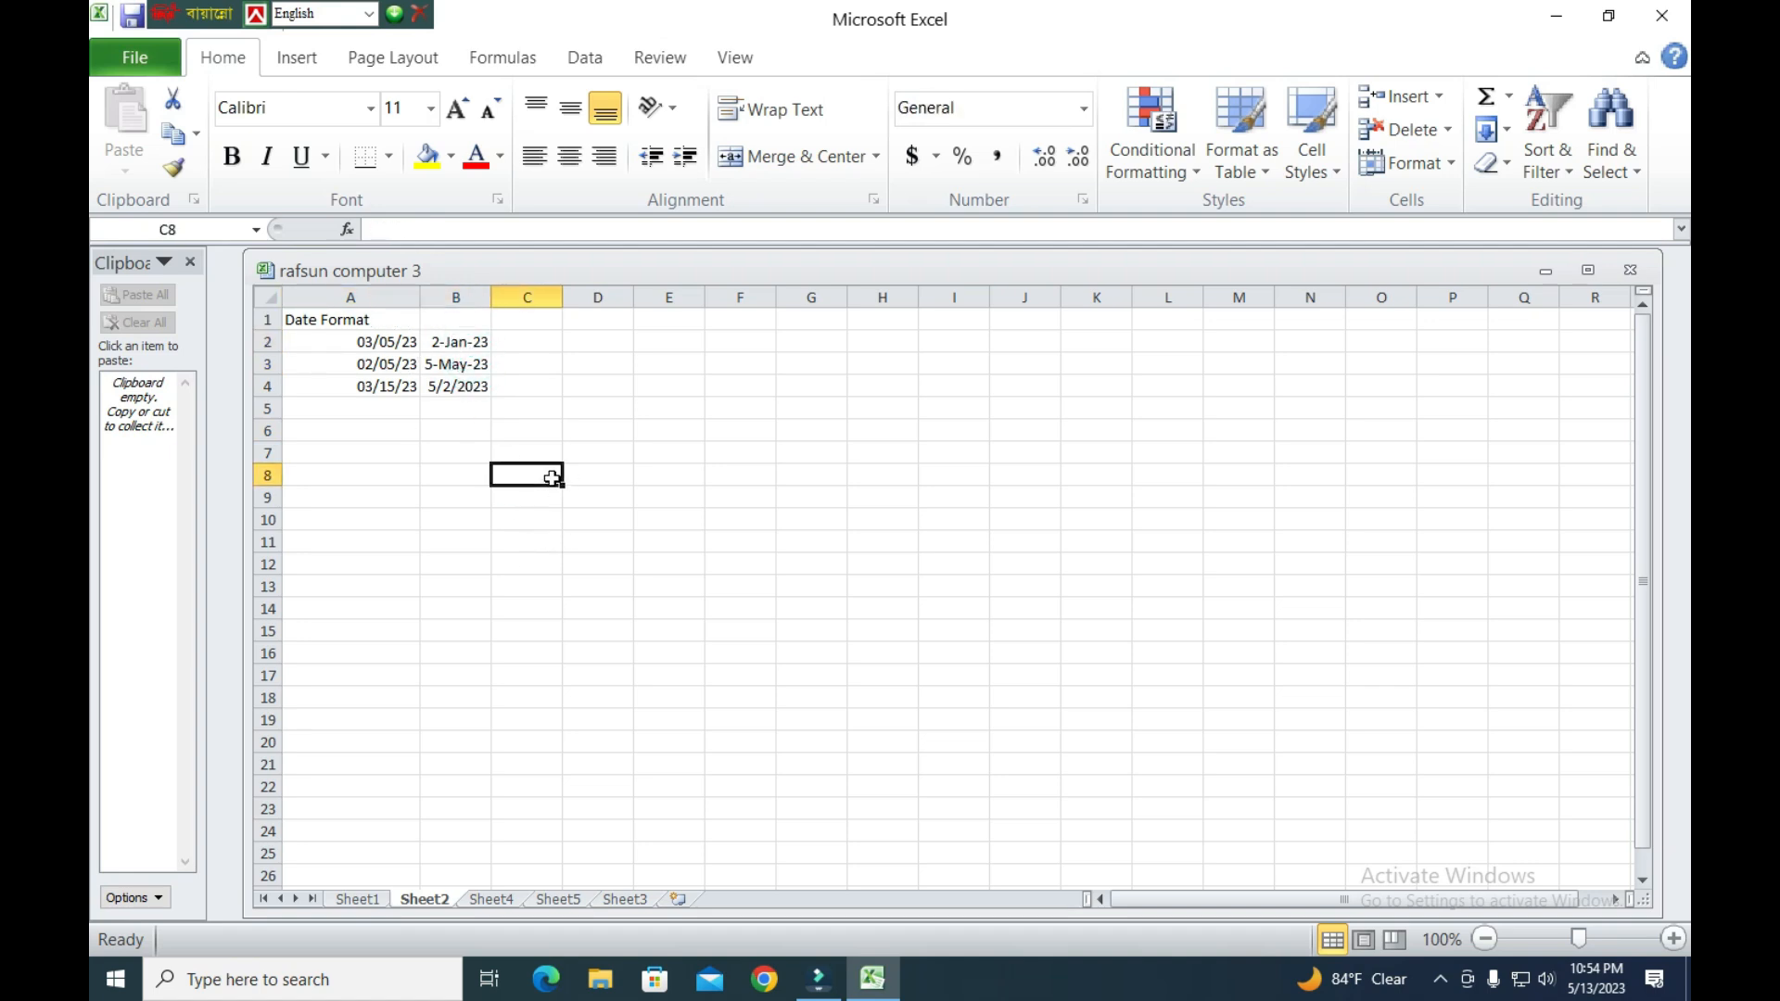
{"action": "left_click", "coordinate": [394, 364]}
{"action": "left_click_drag", "start_coordinate": [394, 342], "coordinate": [410, 442]}
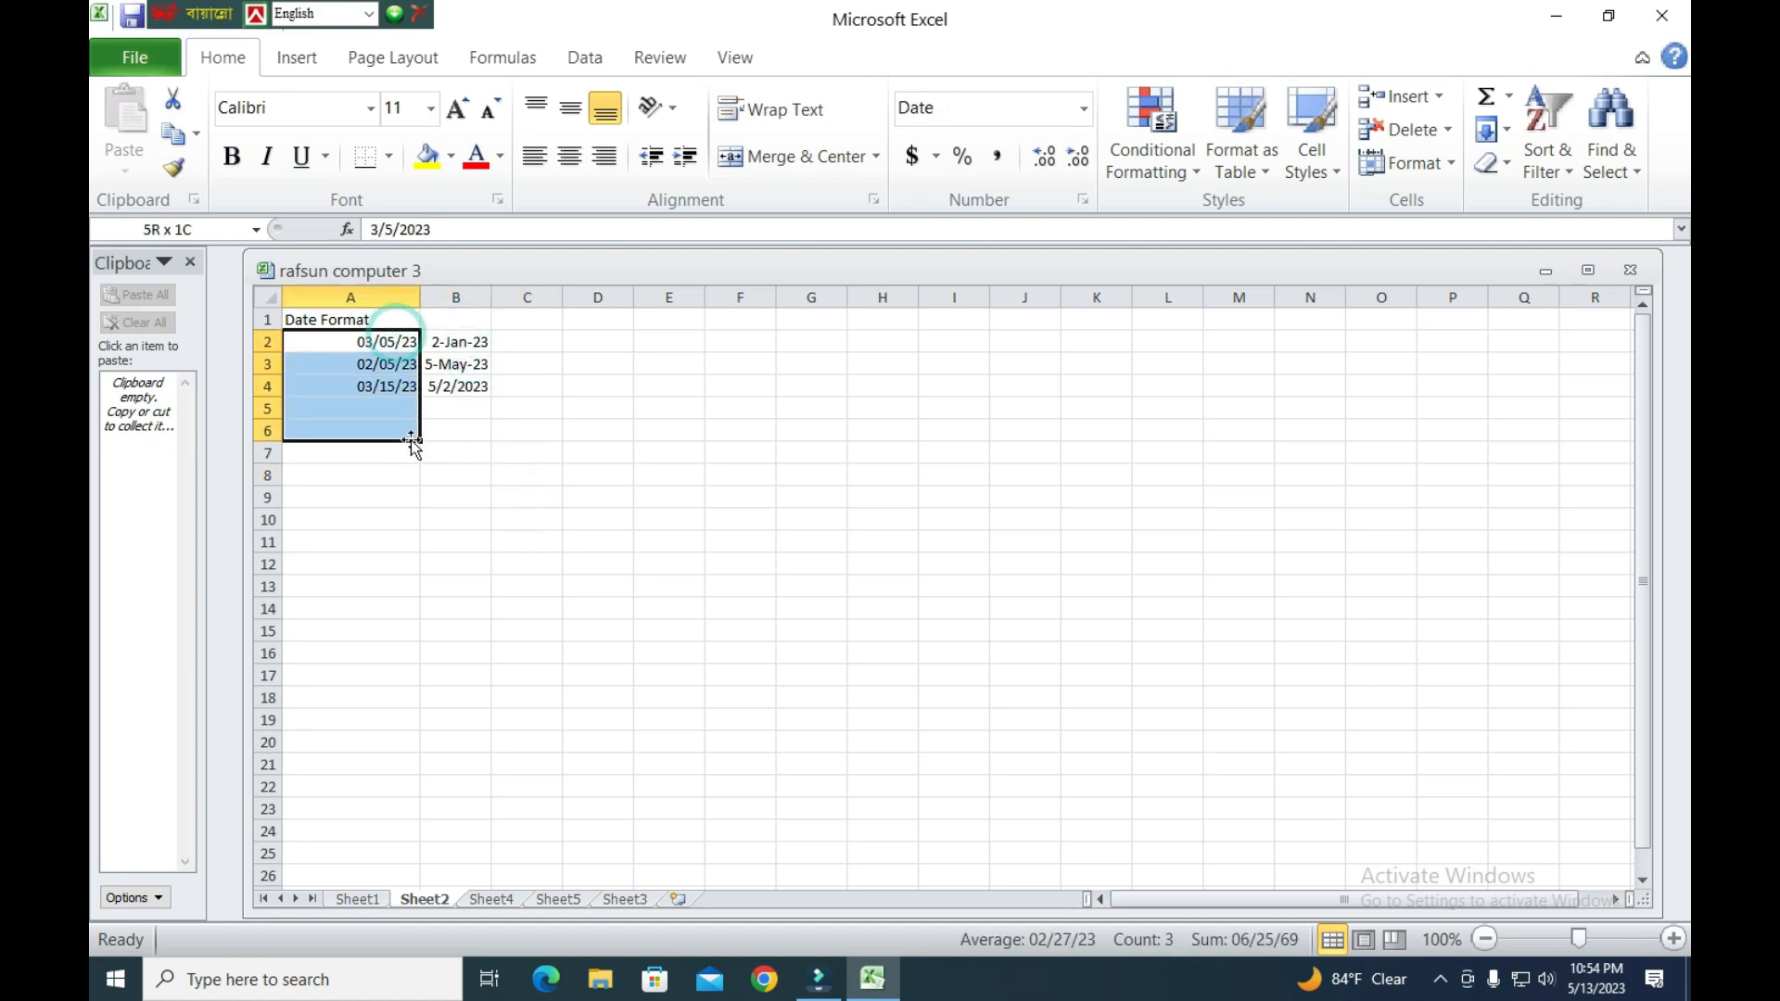
{"action": "left_click", "coordinate": [509, 489]}
{"action": "left_click", "coordinate": [456, 387]}
{"action": "right_click", "coordinate": [456, 387]}
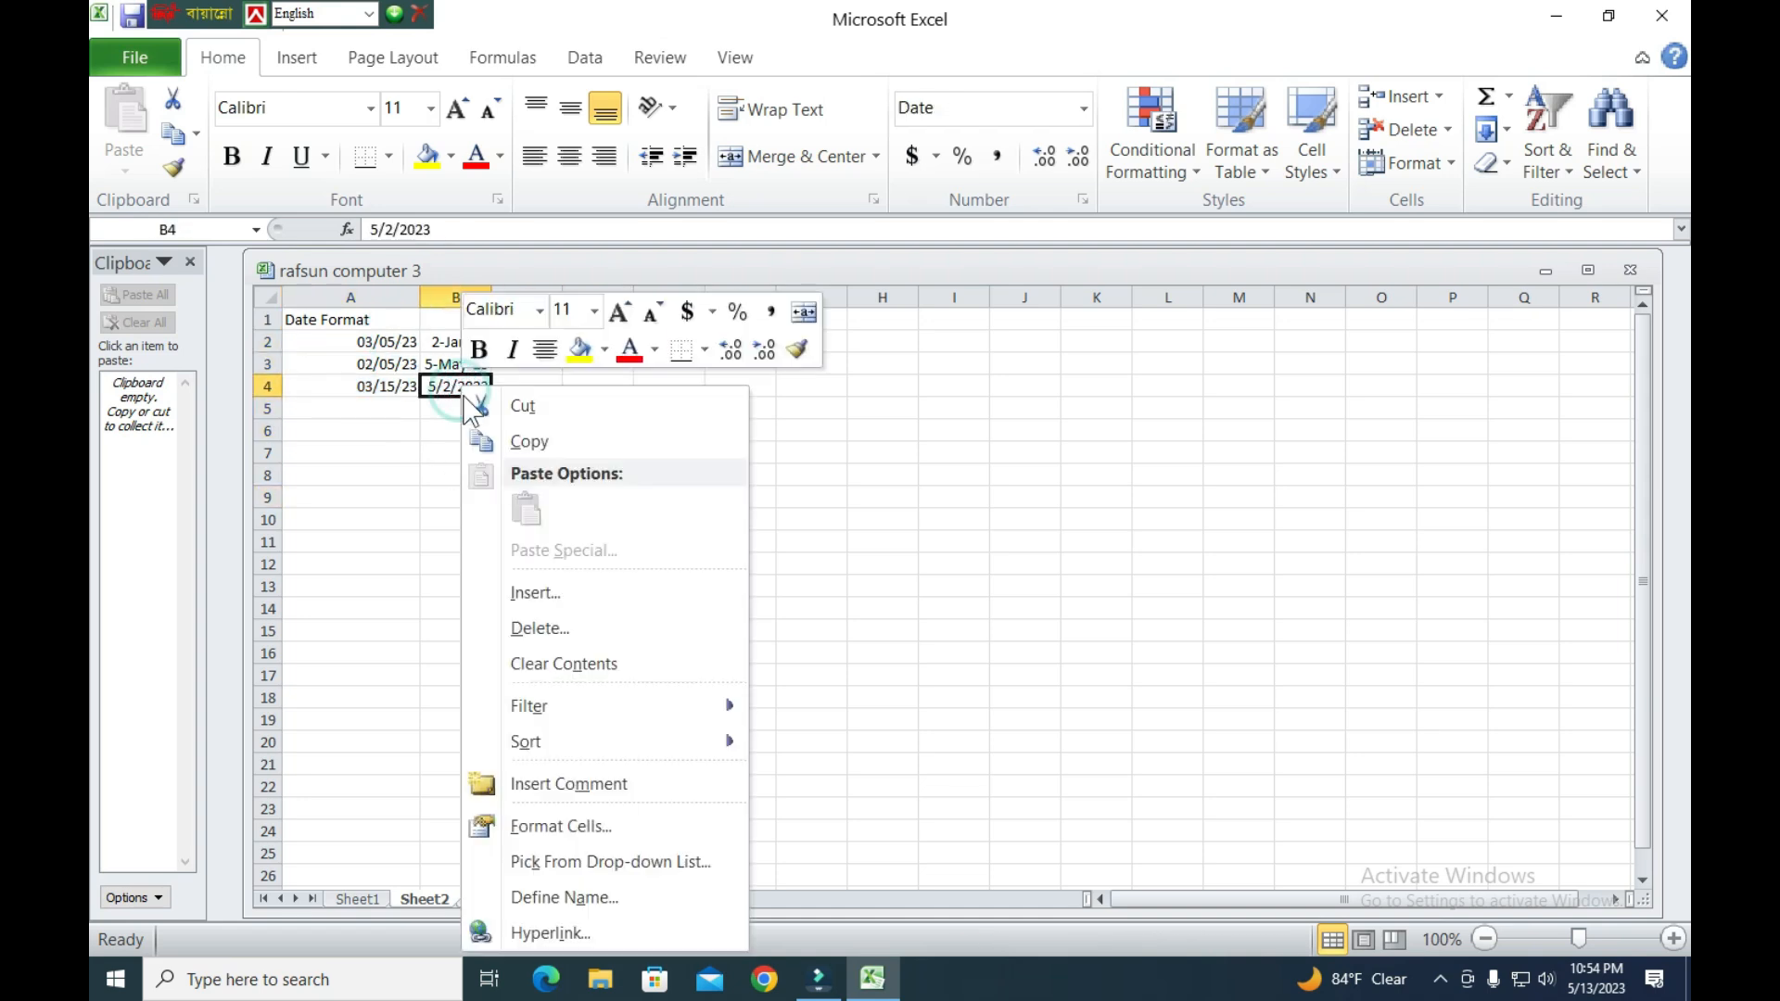
{"action": "left_click", "coordinate": [535, 401]}
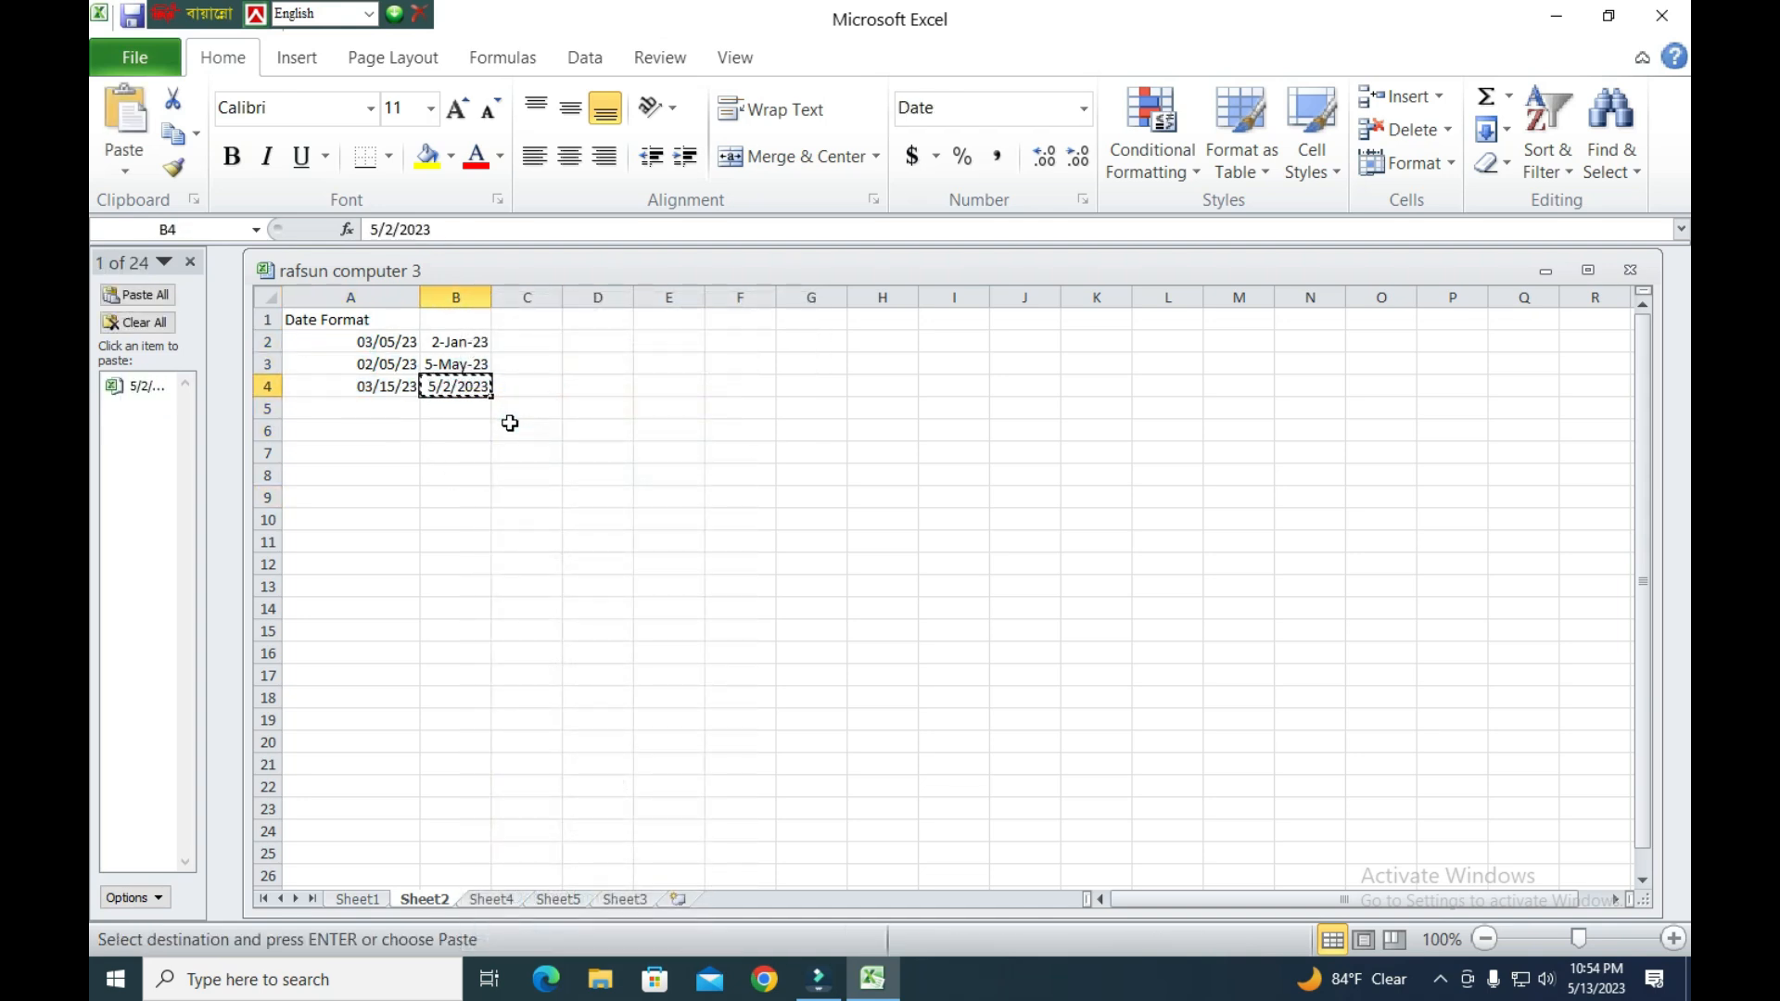
{"action": "key", "text": "Escape"}
{"action": "left_click", "coordinate": [508, 454]}
{"action": "left_click", "coordinate": [445, 391]}
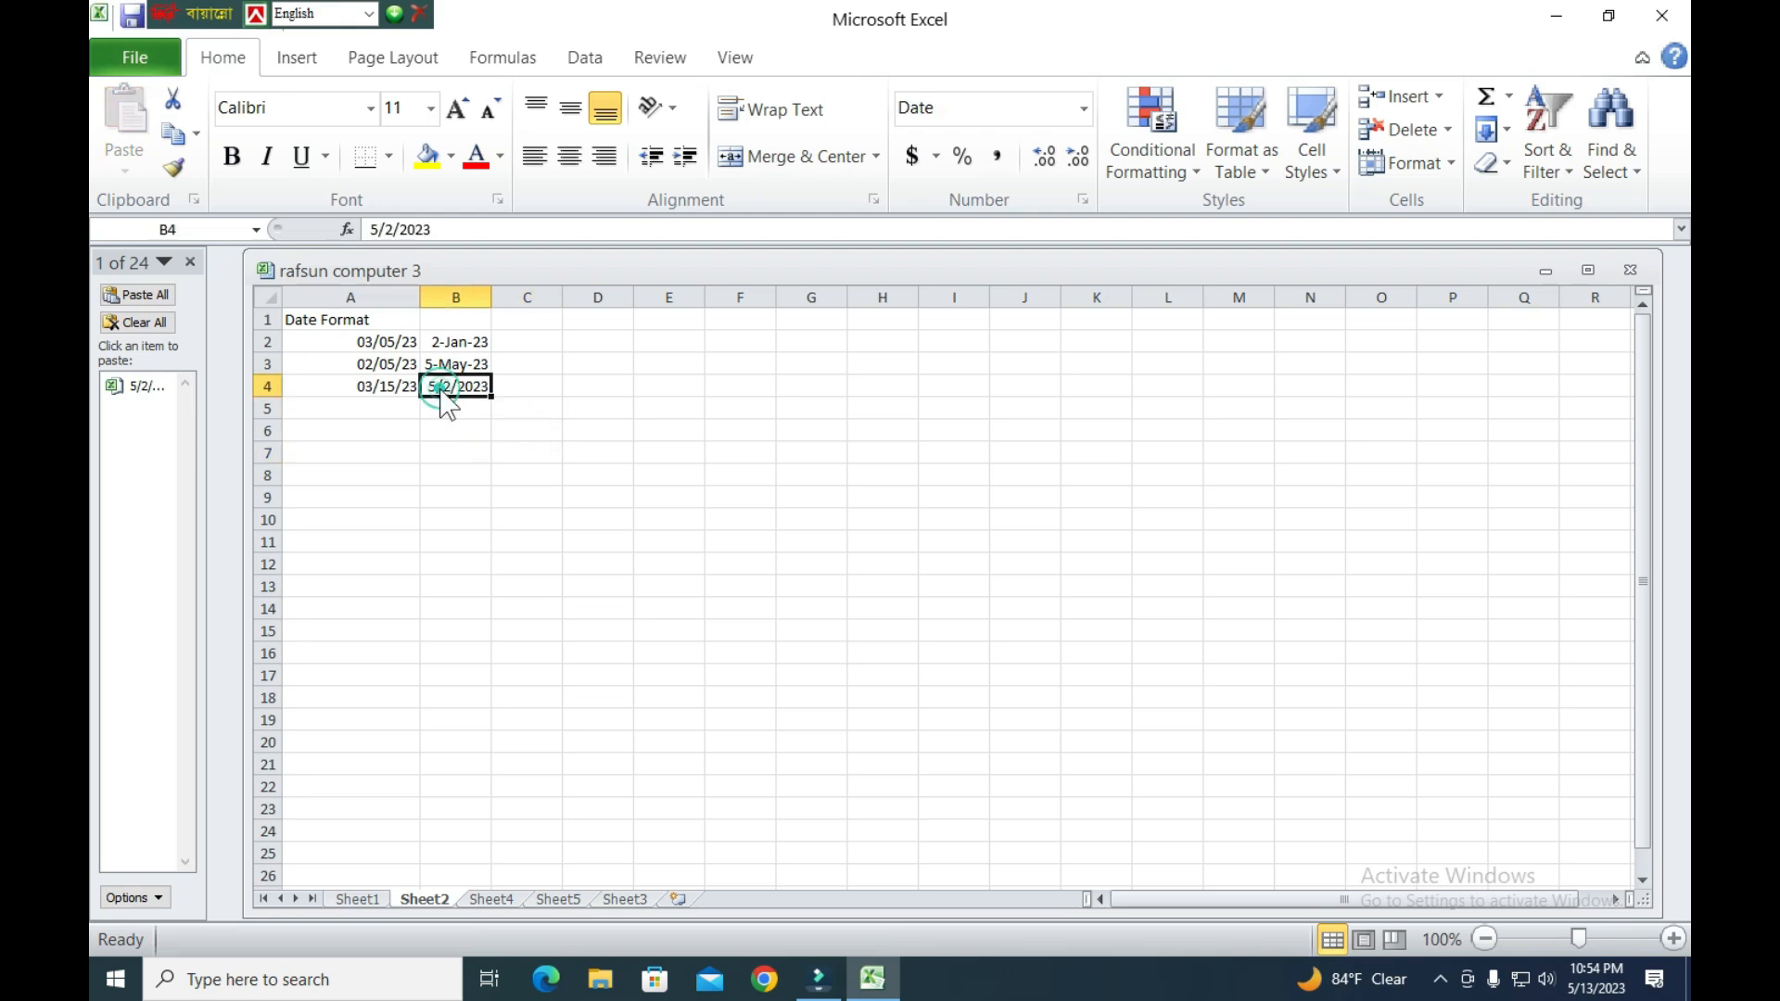
{"action": "right_click", "coordinate": [446, 394]}
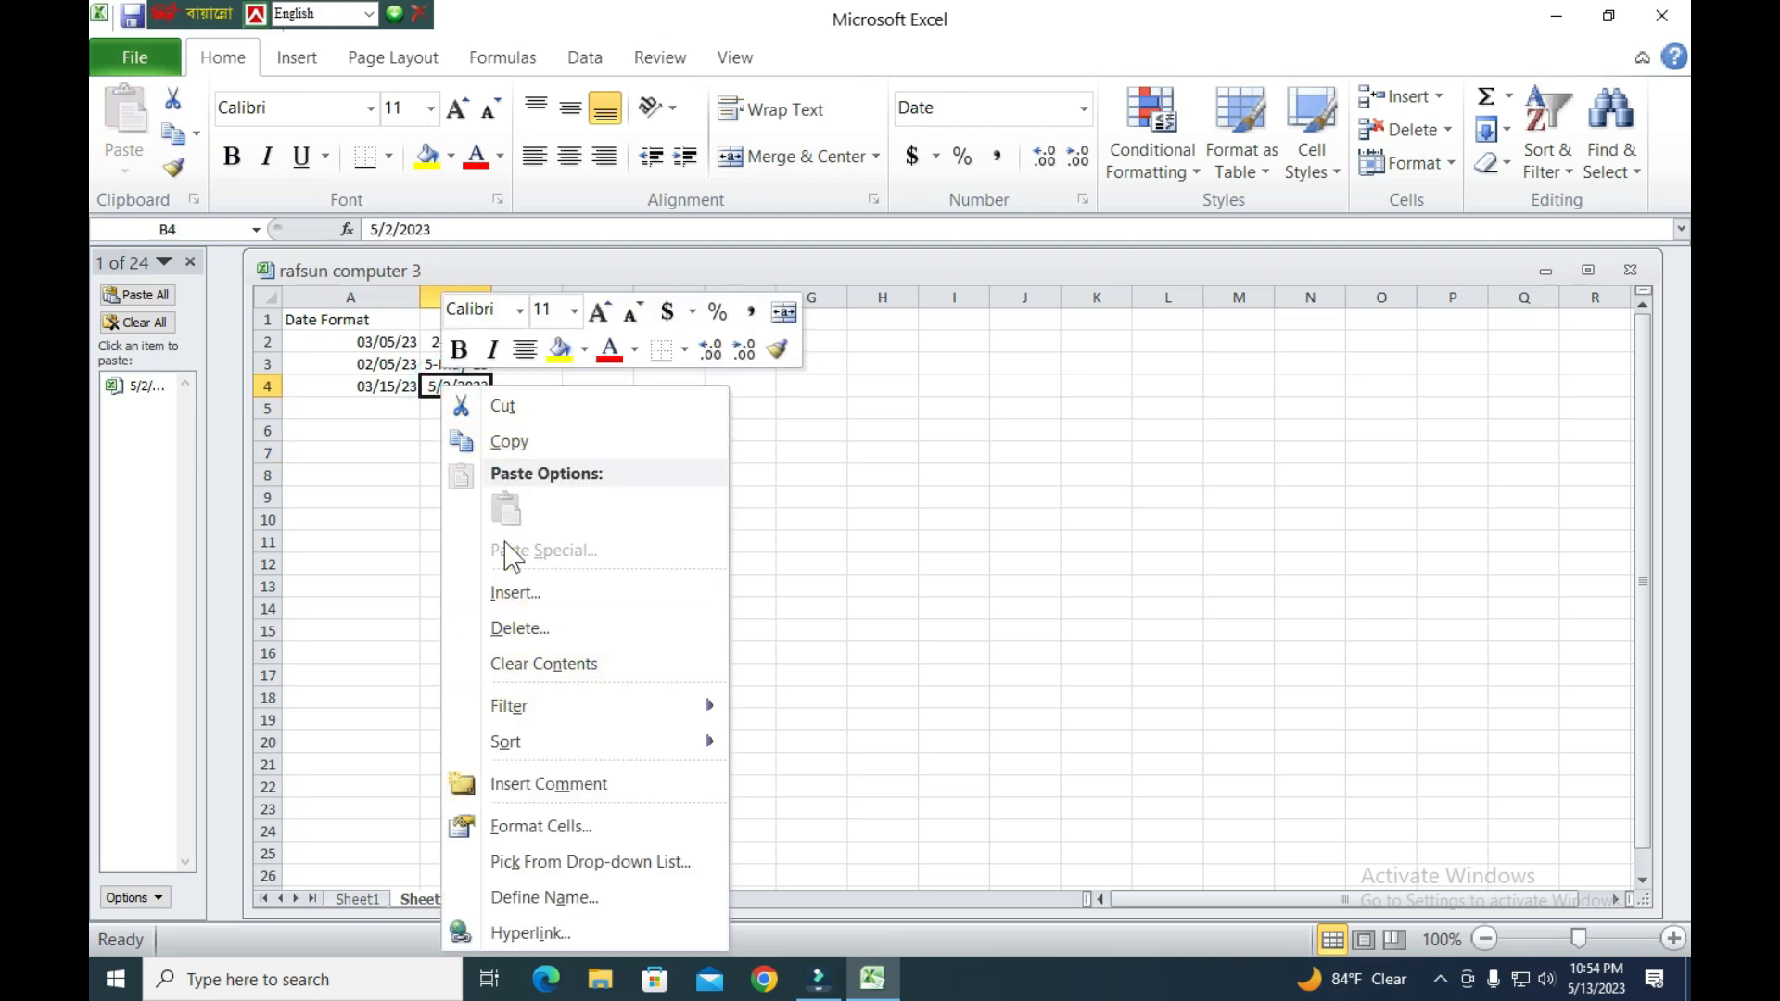
{"action": "left_click", "coordinate": [514, 440]}
{"action": "left_click", "coordinate": [477, 398]}
{"action": "key", "text": "Escape"}
{"action": "left_click", "coordinate": [594, 467]}
{"action": "left_click", "coordinate": [468, 389]}
{"action": "left_click_drag", "start_coordinate": [369, 339], "coordinate": [537, 455]}
{"action": "right_click", "coordinate": [506, 388]}
{"action": "left_click", "coordinate": [579, 406]}
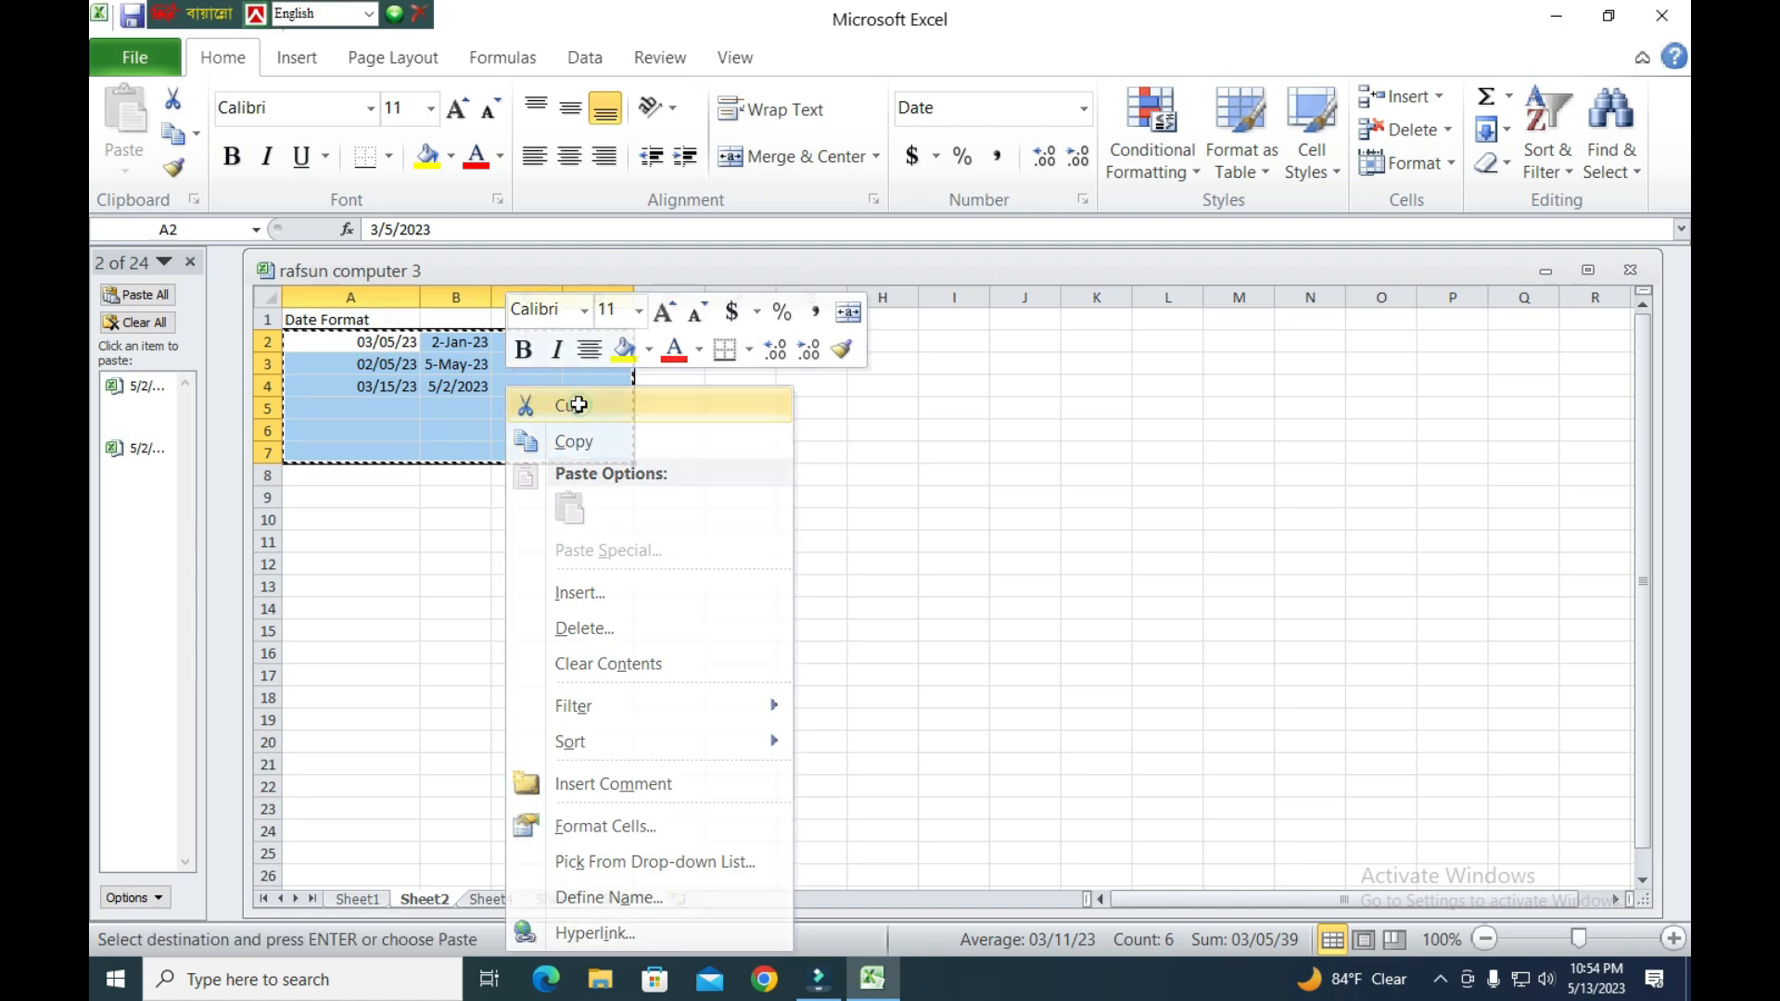
{"action": "key", "text": "Escape"}
{"action": "right_click", "coordinate": [522, 496]}
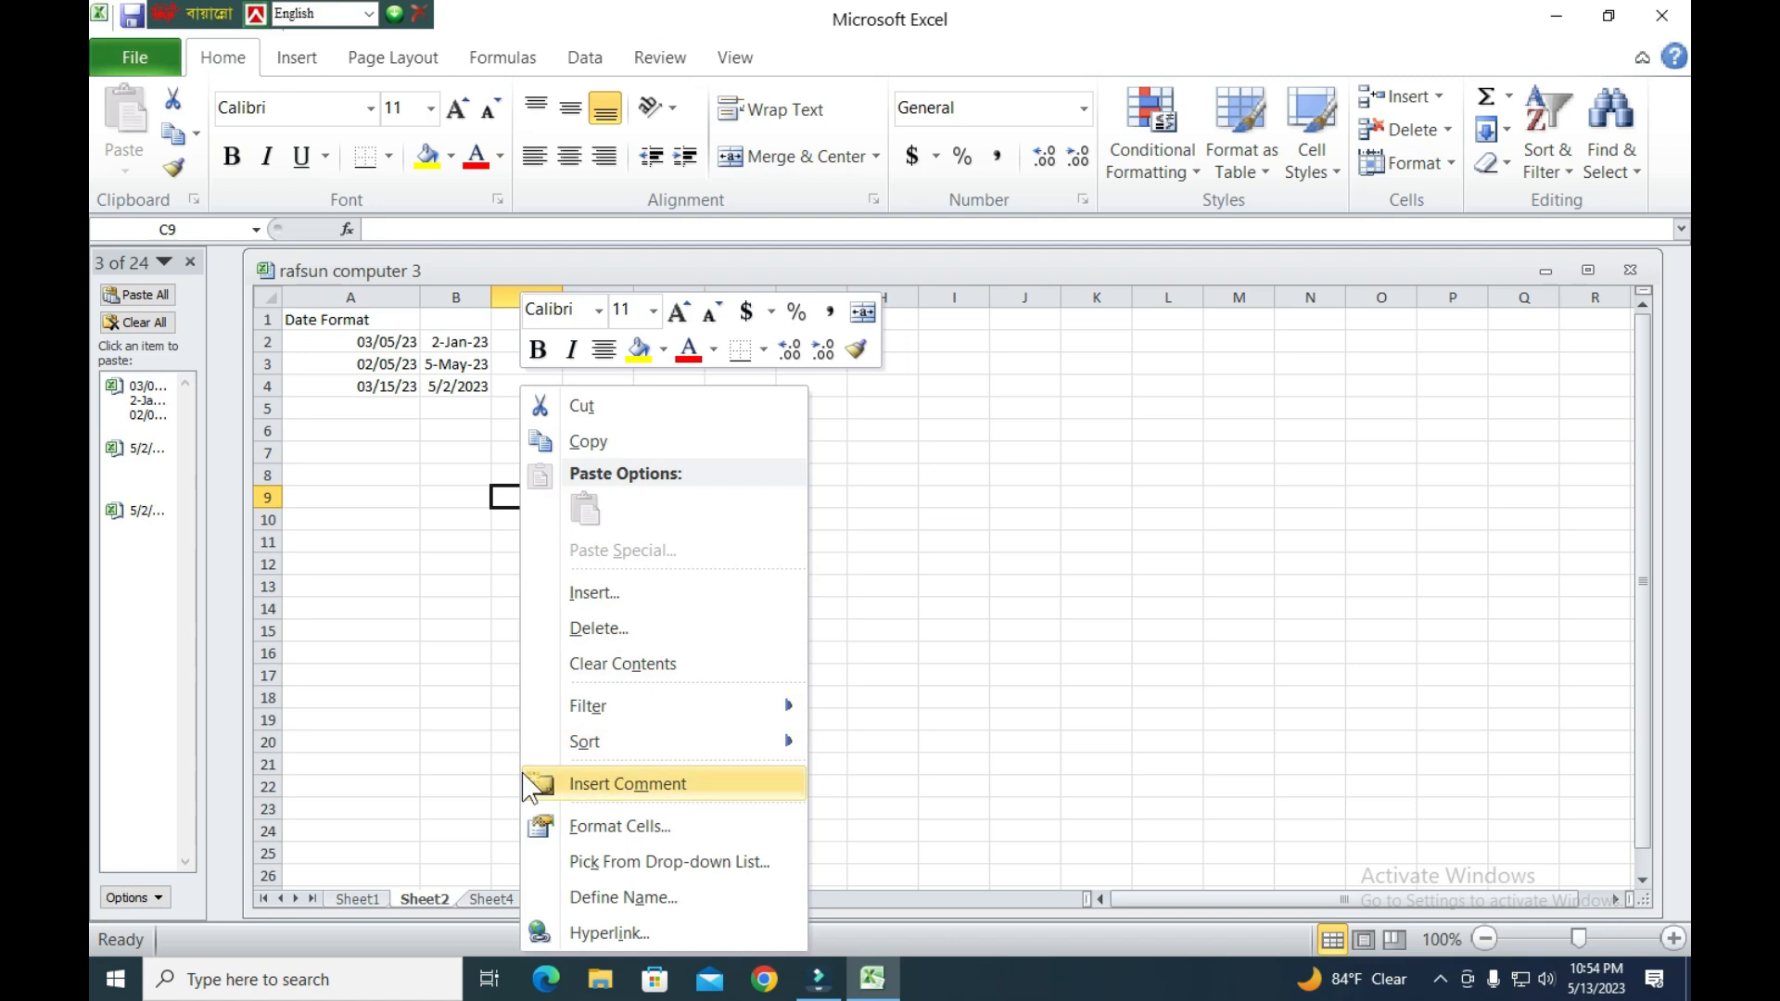
{"action": "left_click", "coordinate": [459, 730]}
Delete the date cells A2:C5 on Sheet2, shifting the remaining cells left.
{"action": "left_click_drag", "start_coordinate": [339, 340], "coordinate": [575, 459]}
{"action": "left_click", "coordinate": [398, 408]}
{"action": "left_click_drag", "start_coordinate": [338, 350], "coordinate": [528, 409]}
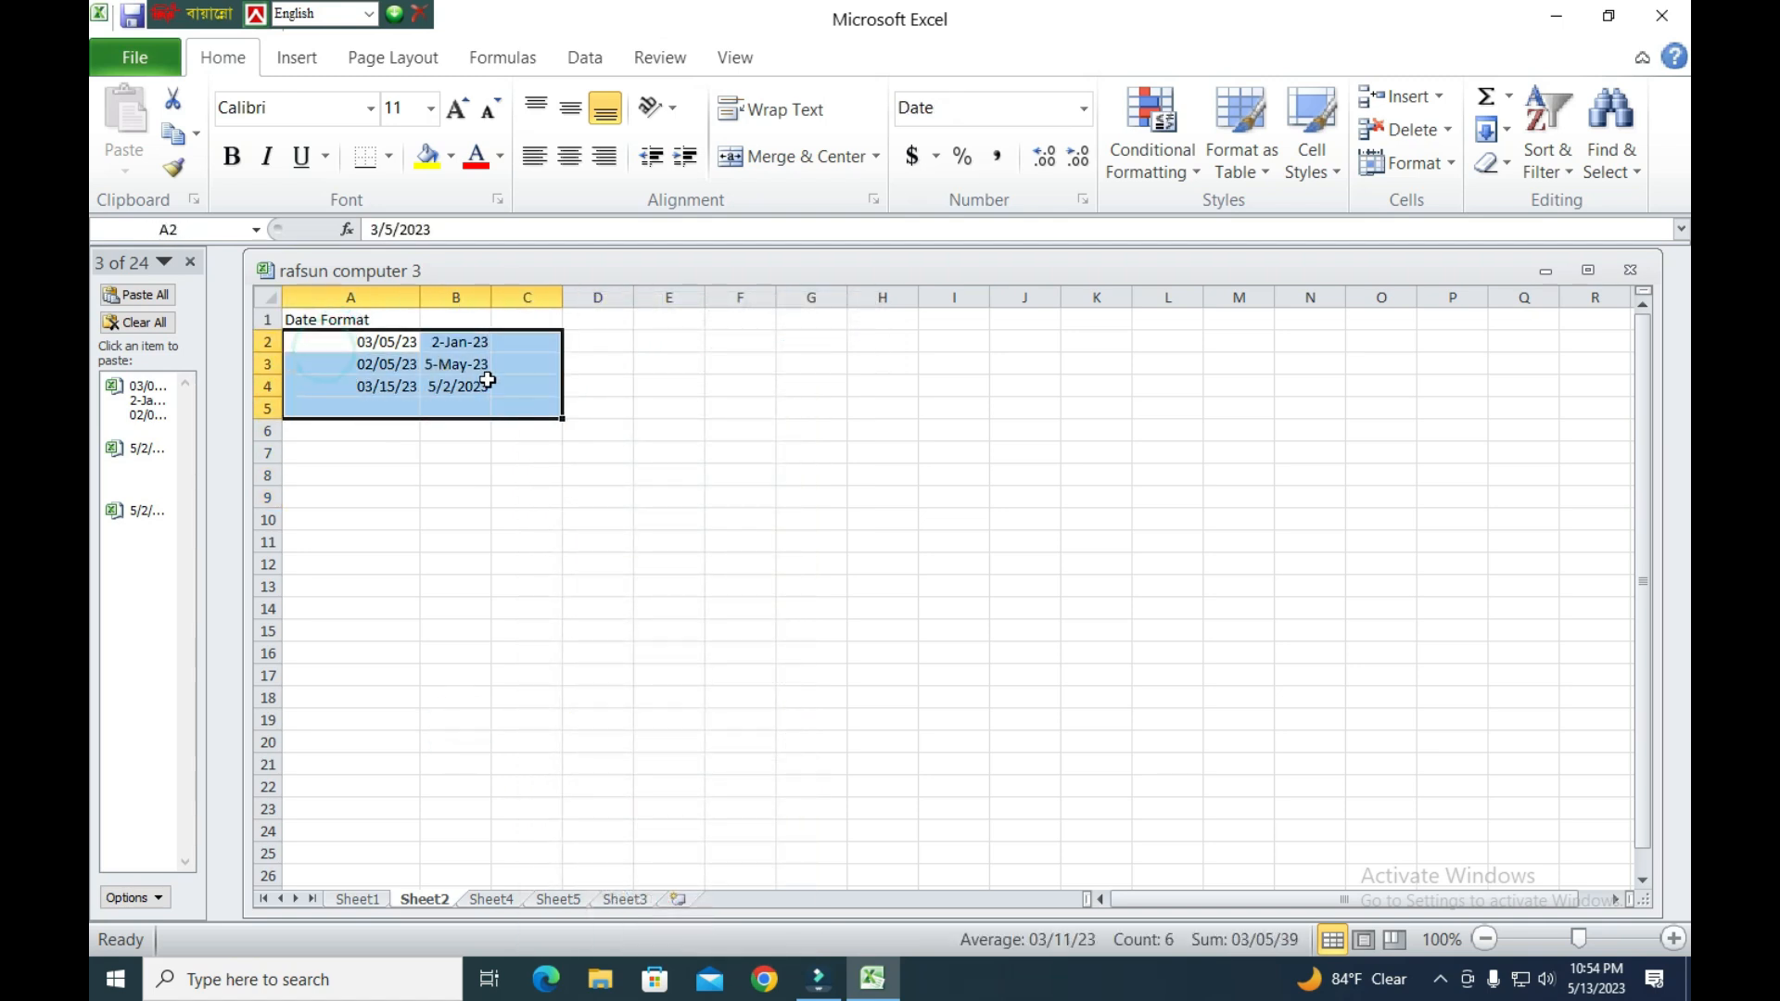
{"action": "right_click", "coordinate": [488, 380]}
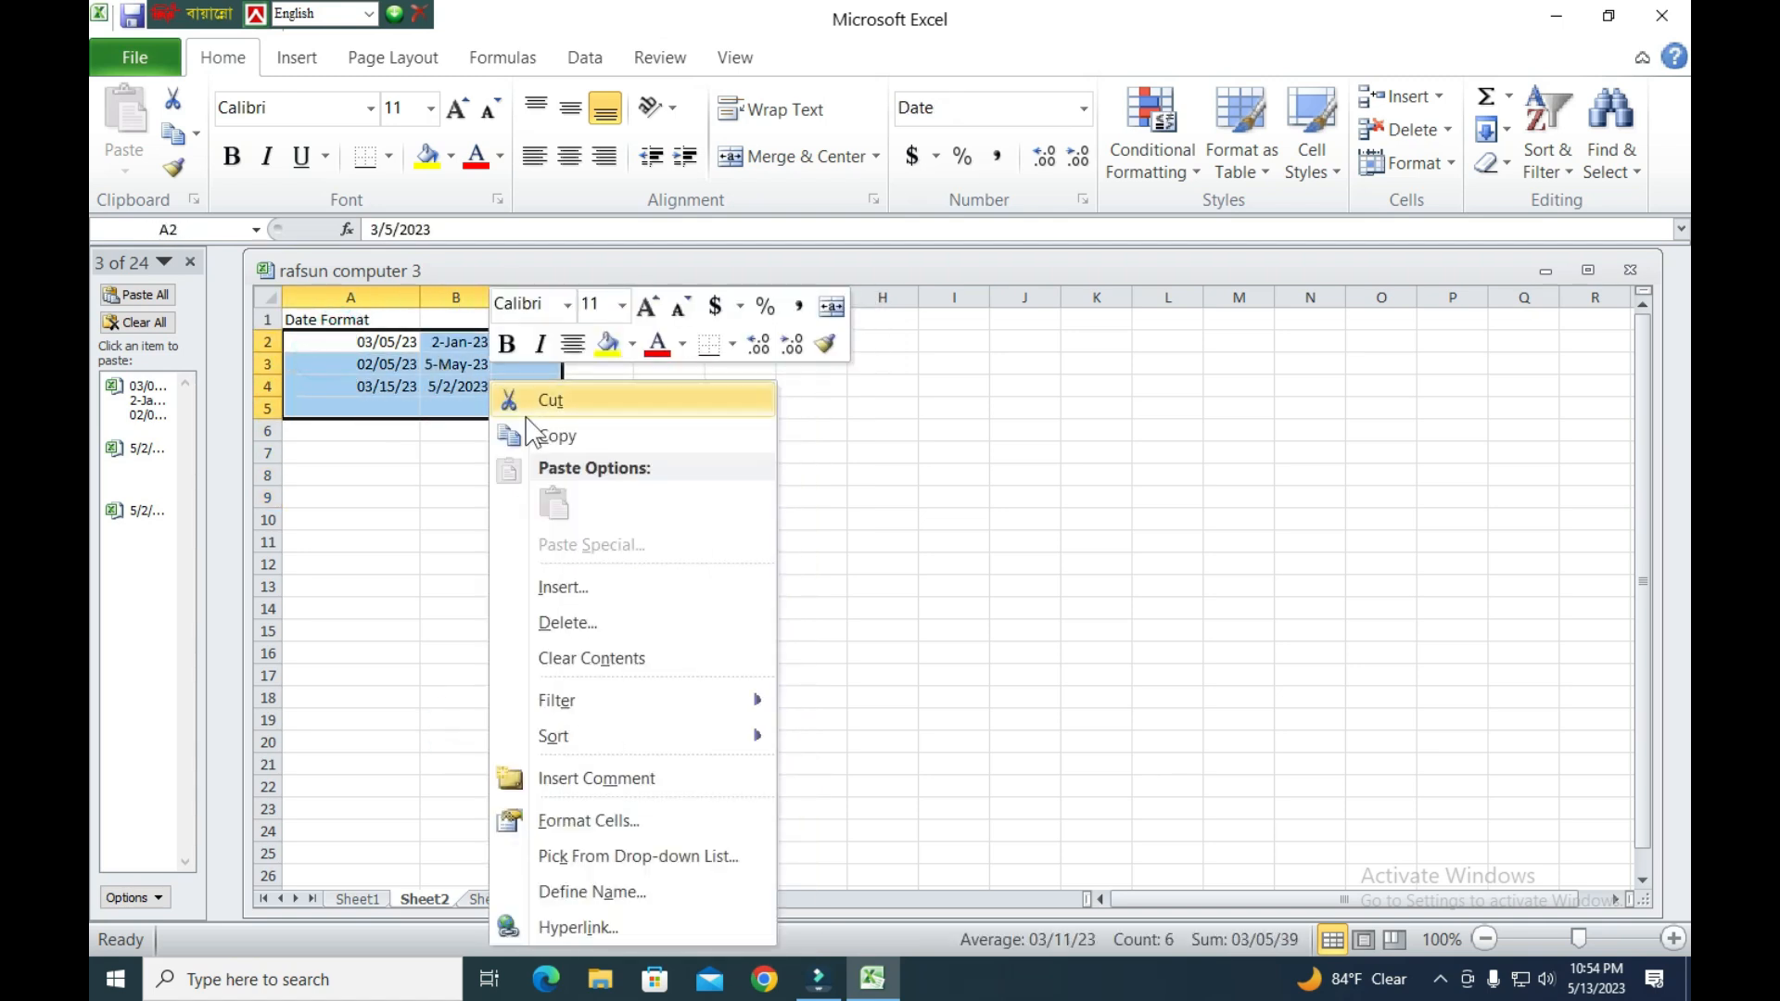
{"action": "left_click", "coordinate": [575, 622]}
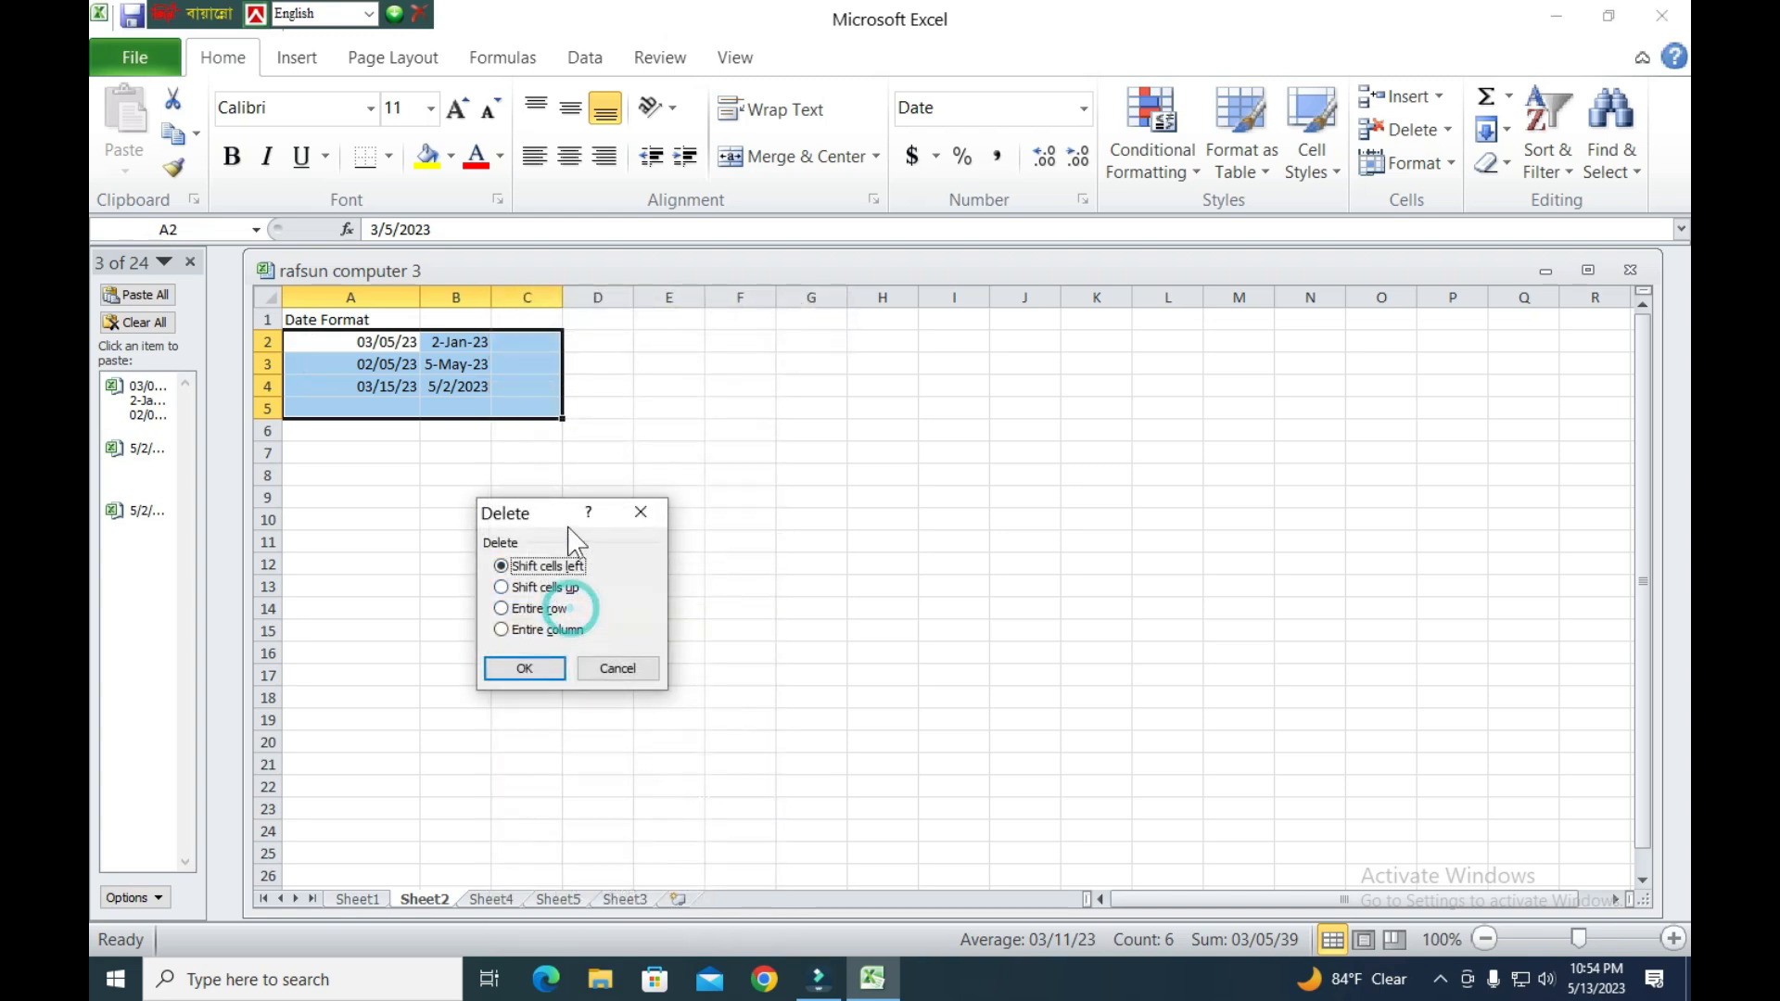
{"action": "left_click", "coordinate": [524, 668]}
{"action": "left_click", "coordinate": [473, 492]}
{"action": "left_click", "coordinate": [360, 386]}
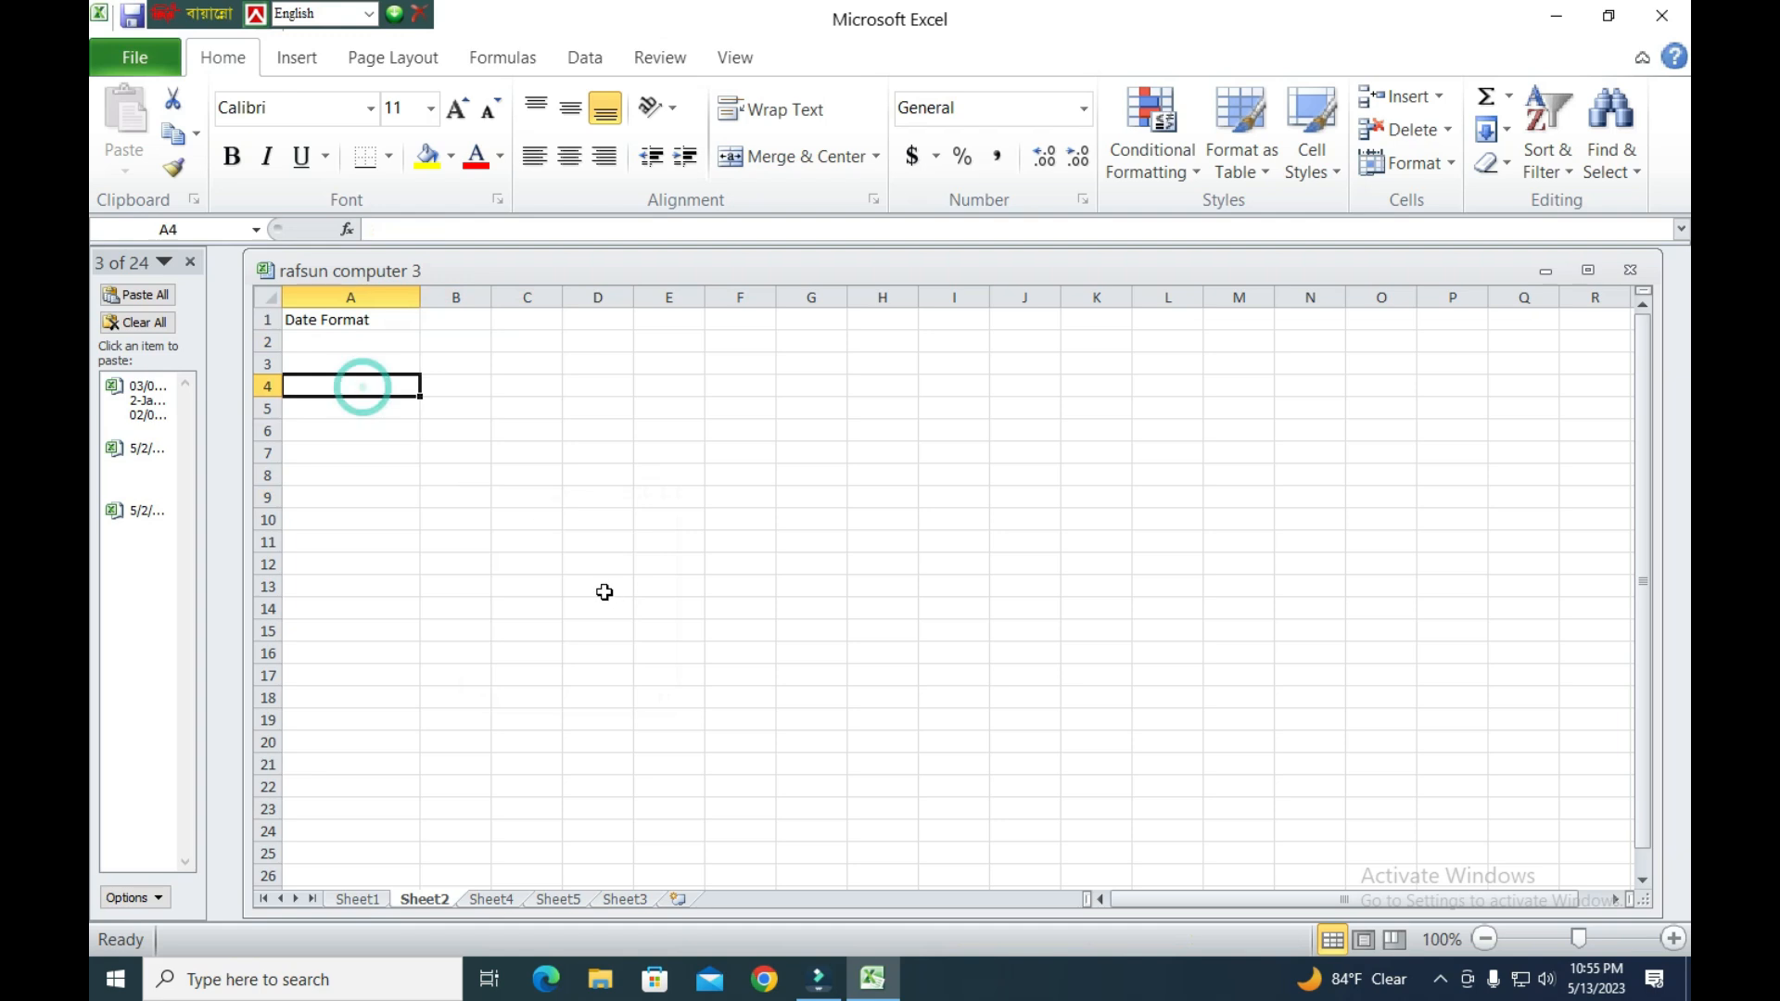
Format cells A2:A26 on Sheet2 as Date with the type "3/14/01".
{"action": "left_click", "coordinate": [408, 431]}
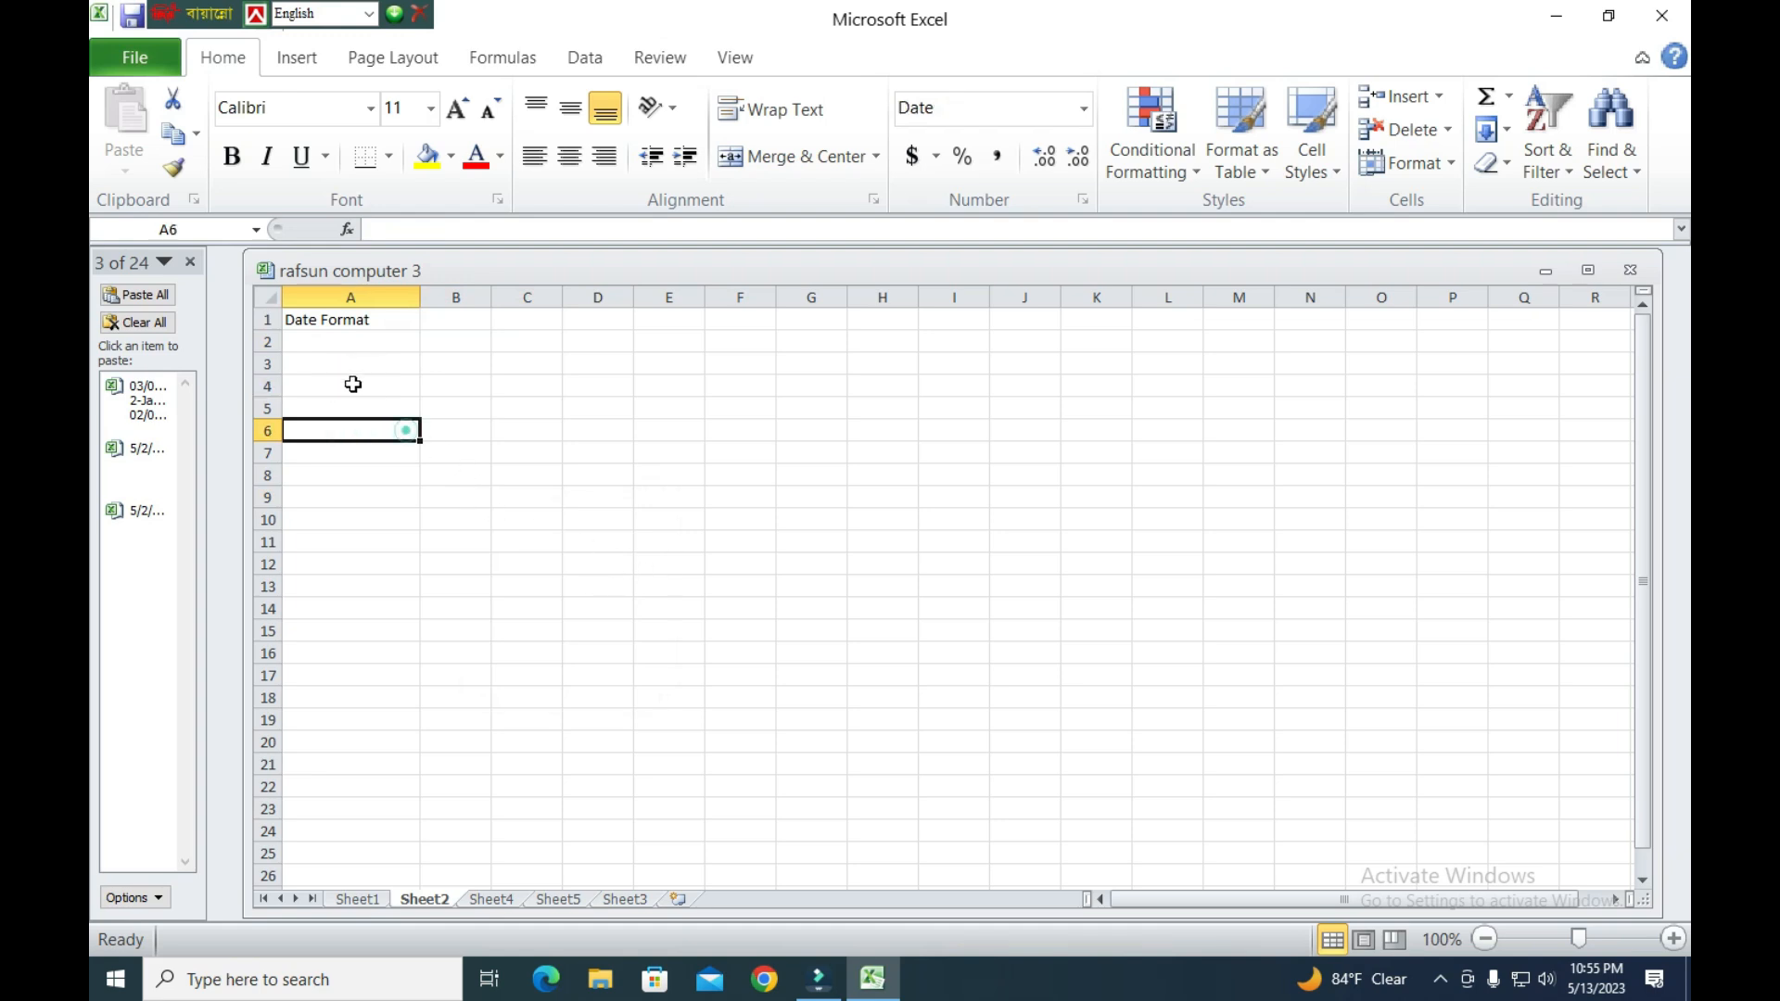
{"action": "left_click", "coordinate": [356, 362]}
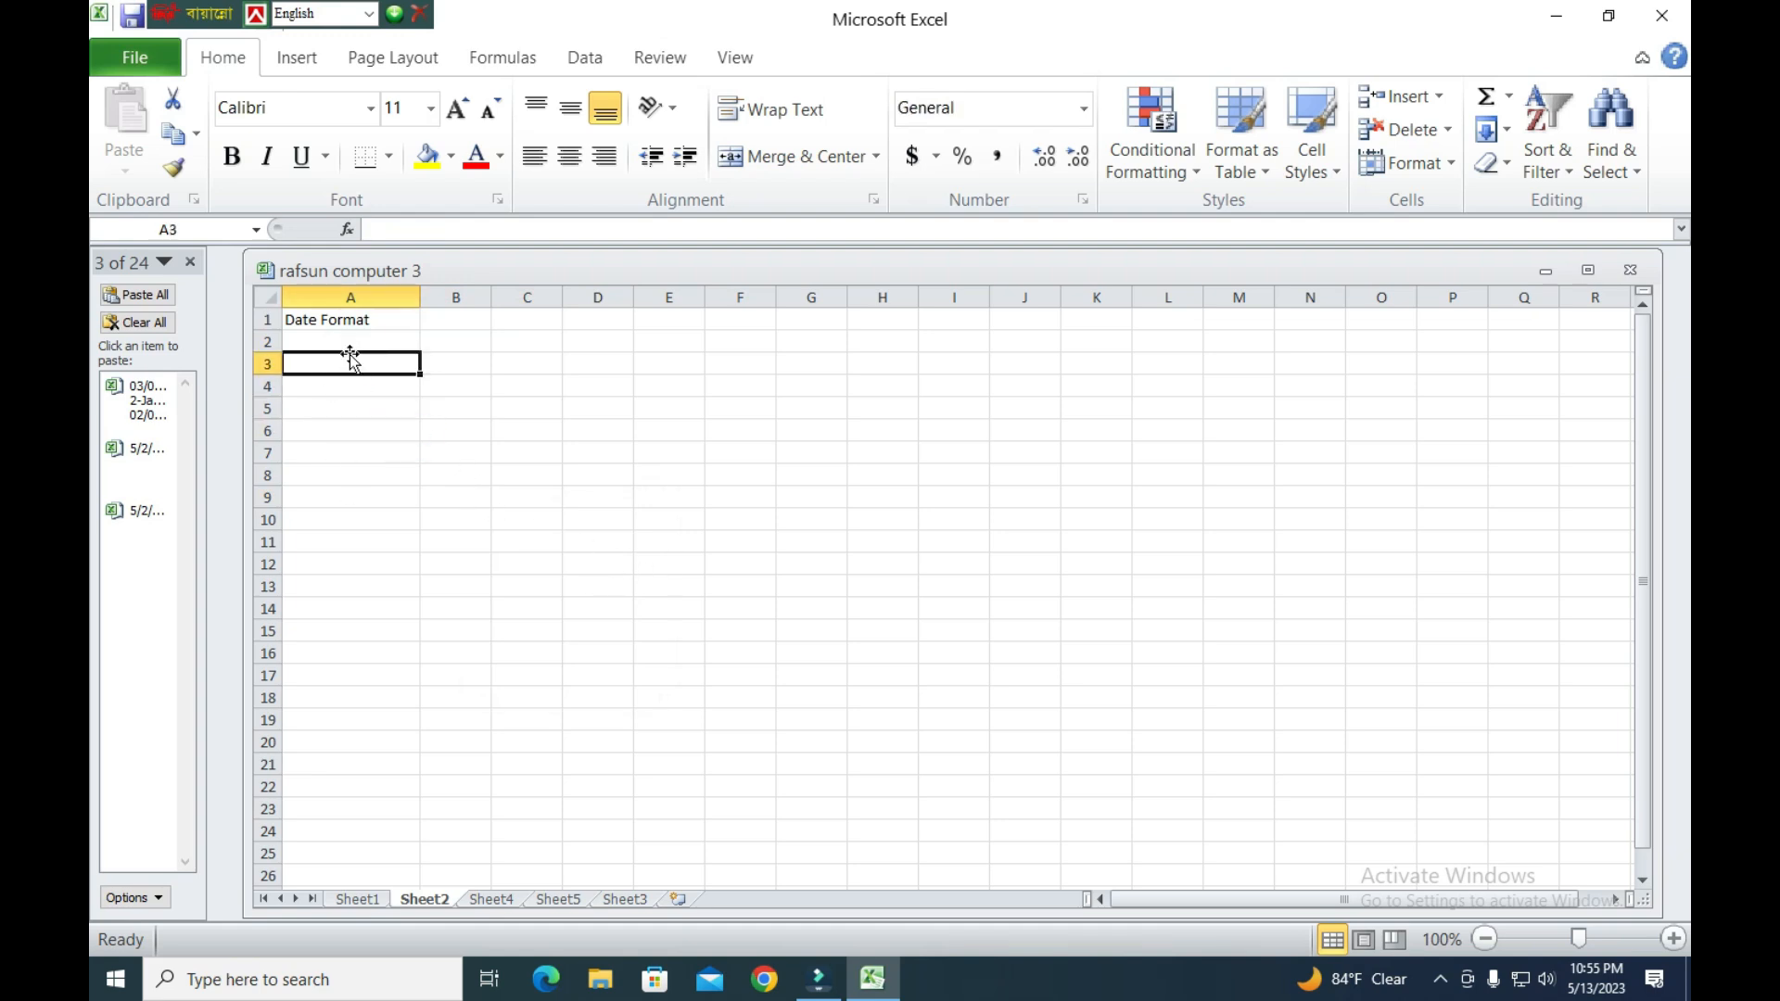
{"action": "left_click", "coordinate": [363, 350]}
{"action": "left_click", "coordinate": [436, 475]}
{"action": "left_click_drag", "start_coordinate": [353, 342], "coordinate": [399, 870]}
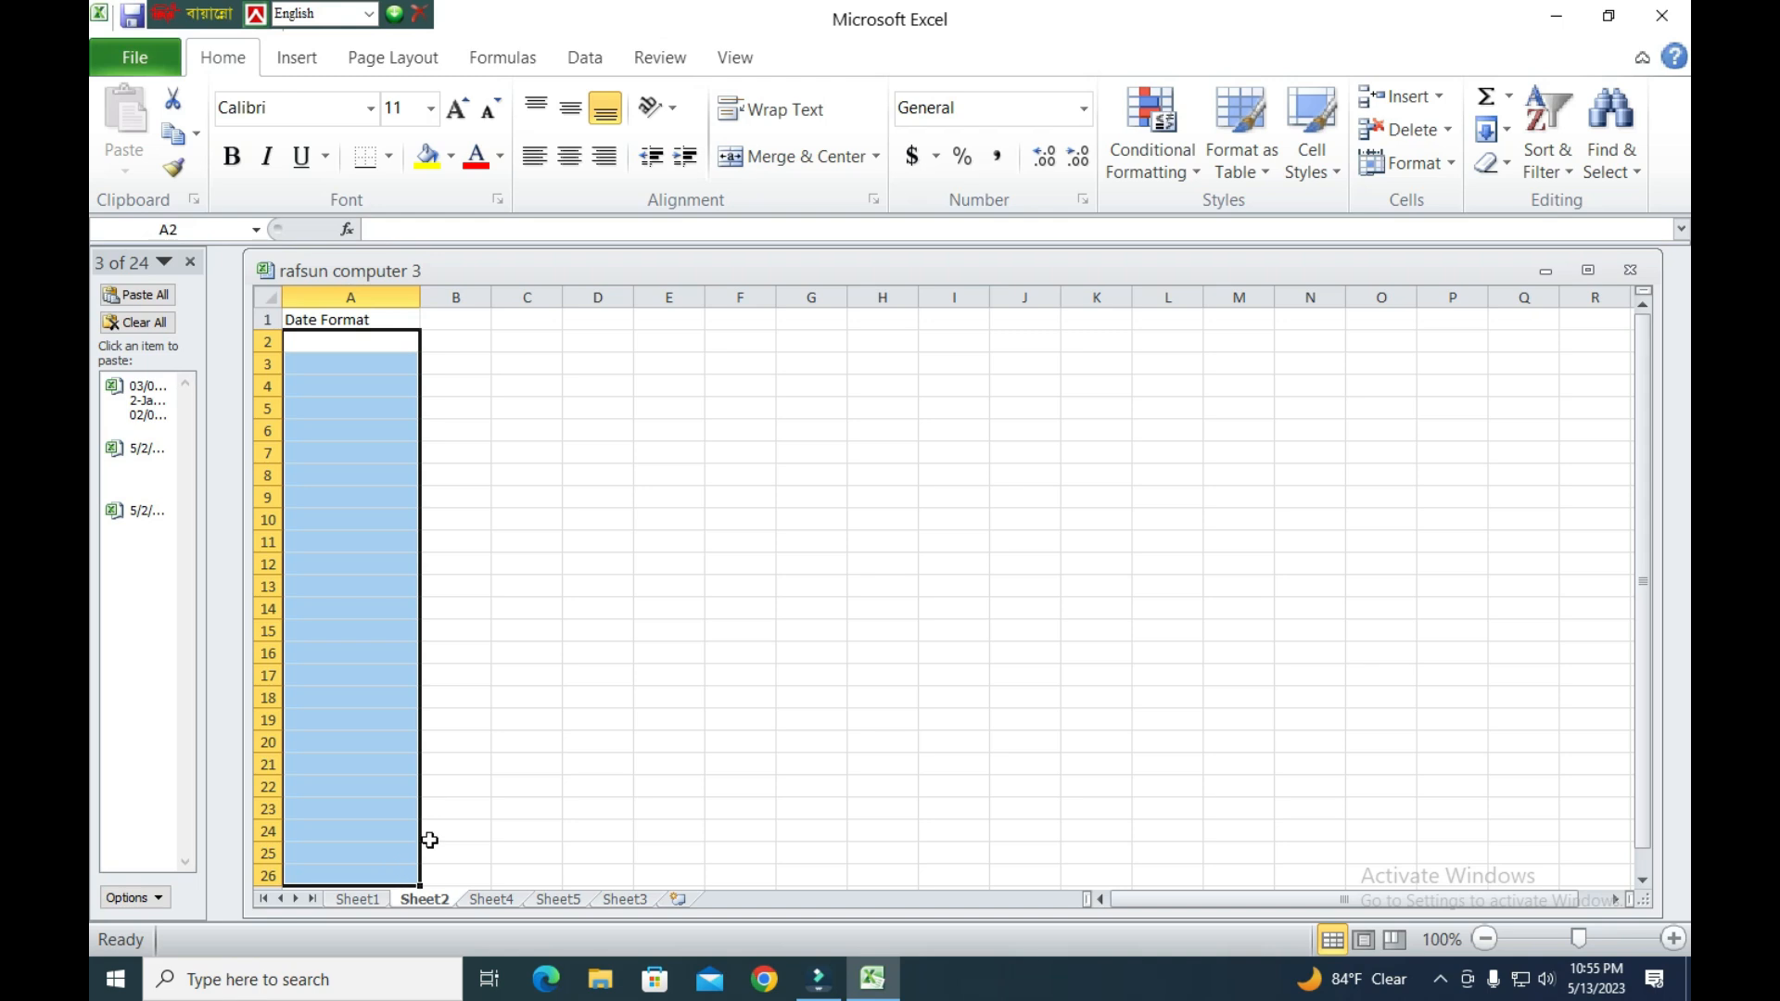
{"action": "left_click", "coordinate": [229, 61]}
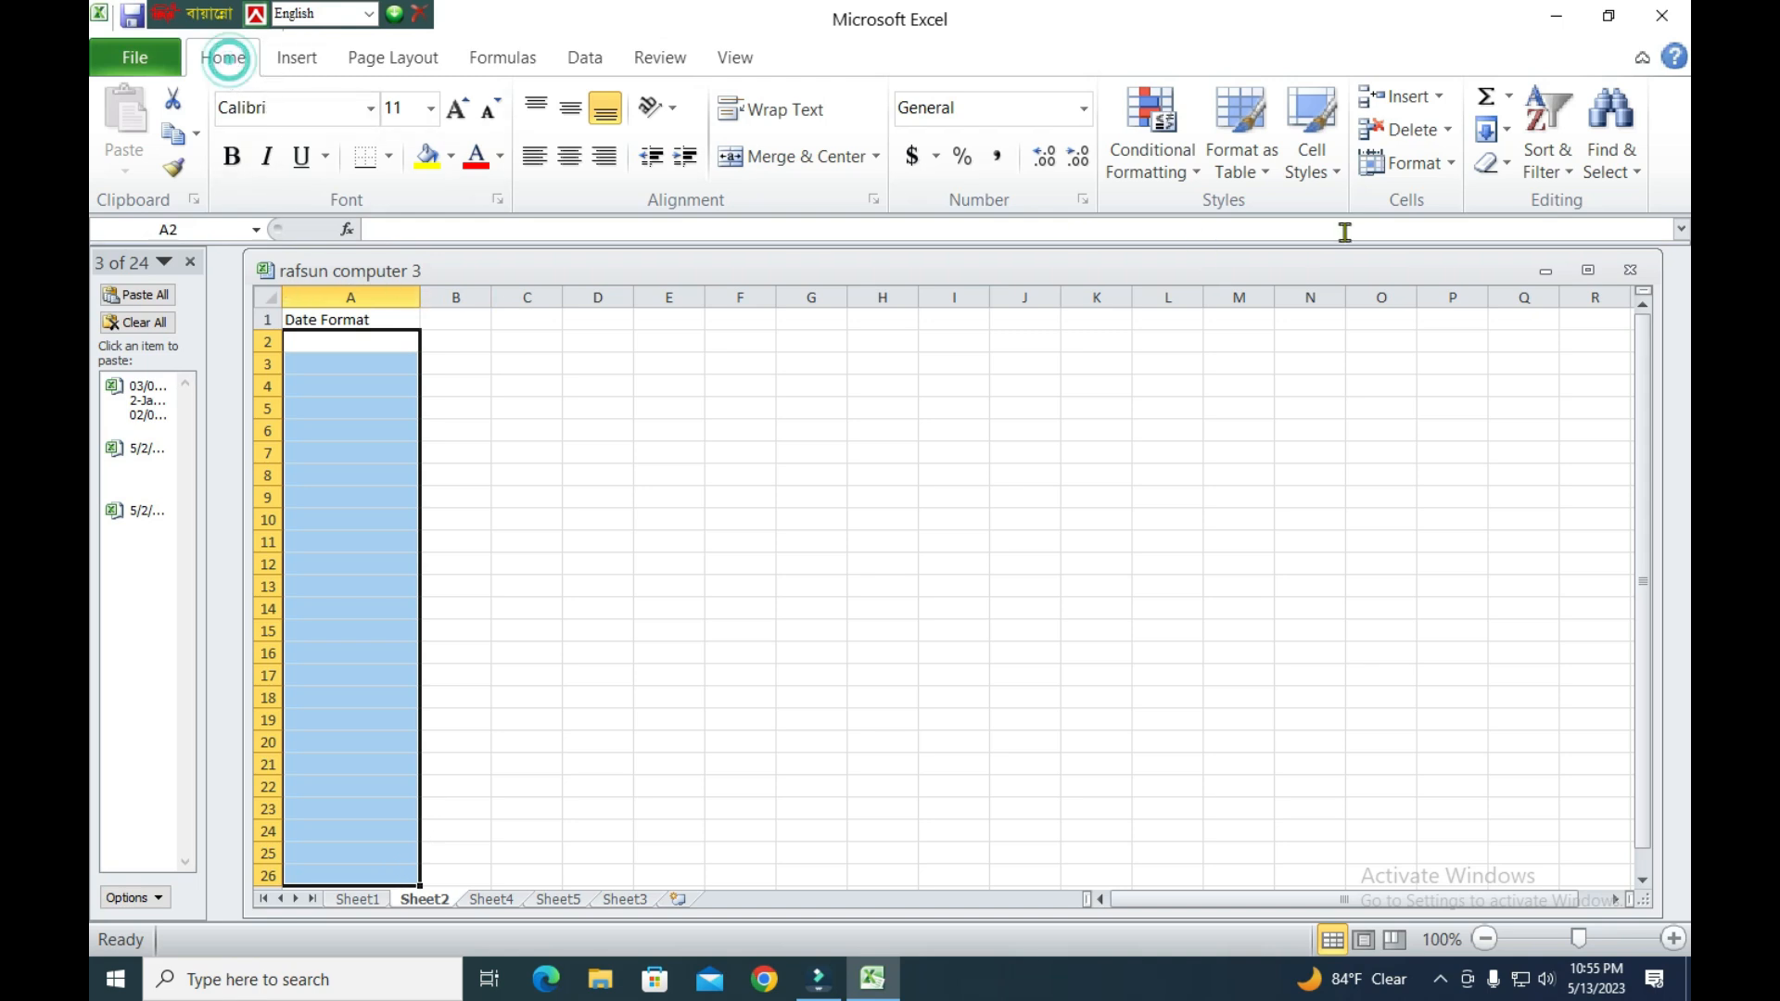
{"action": "left_click", "coordinate": [1409, 164]}
{"action": "left_click", "coordinate": [1443, 732]}
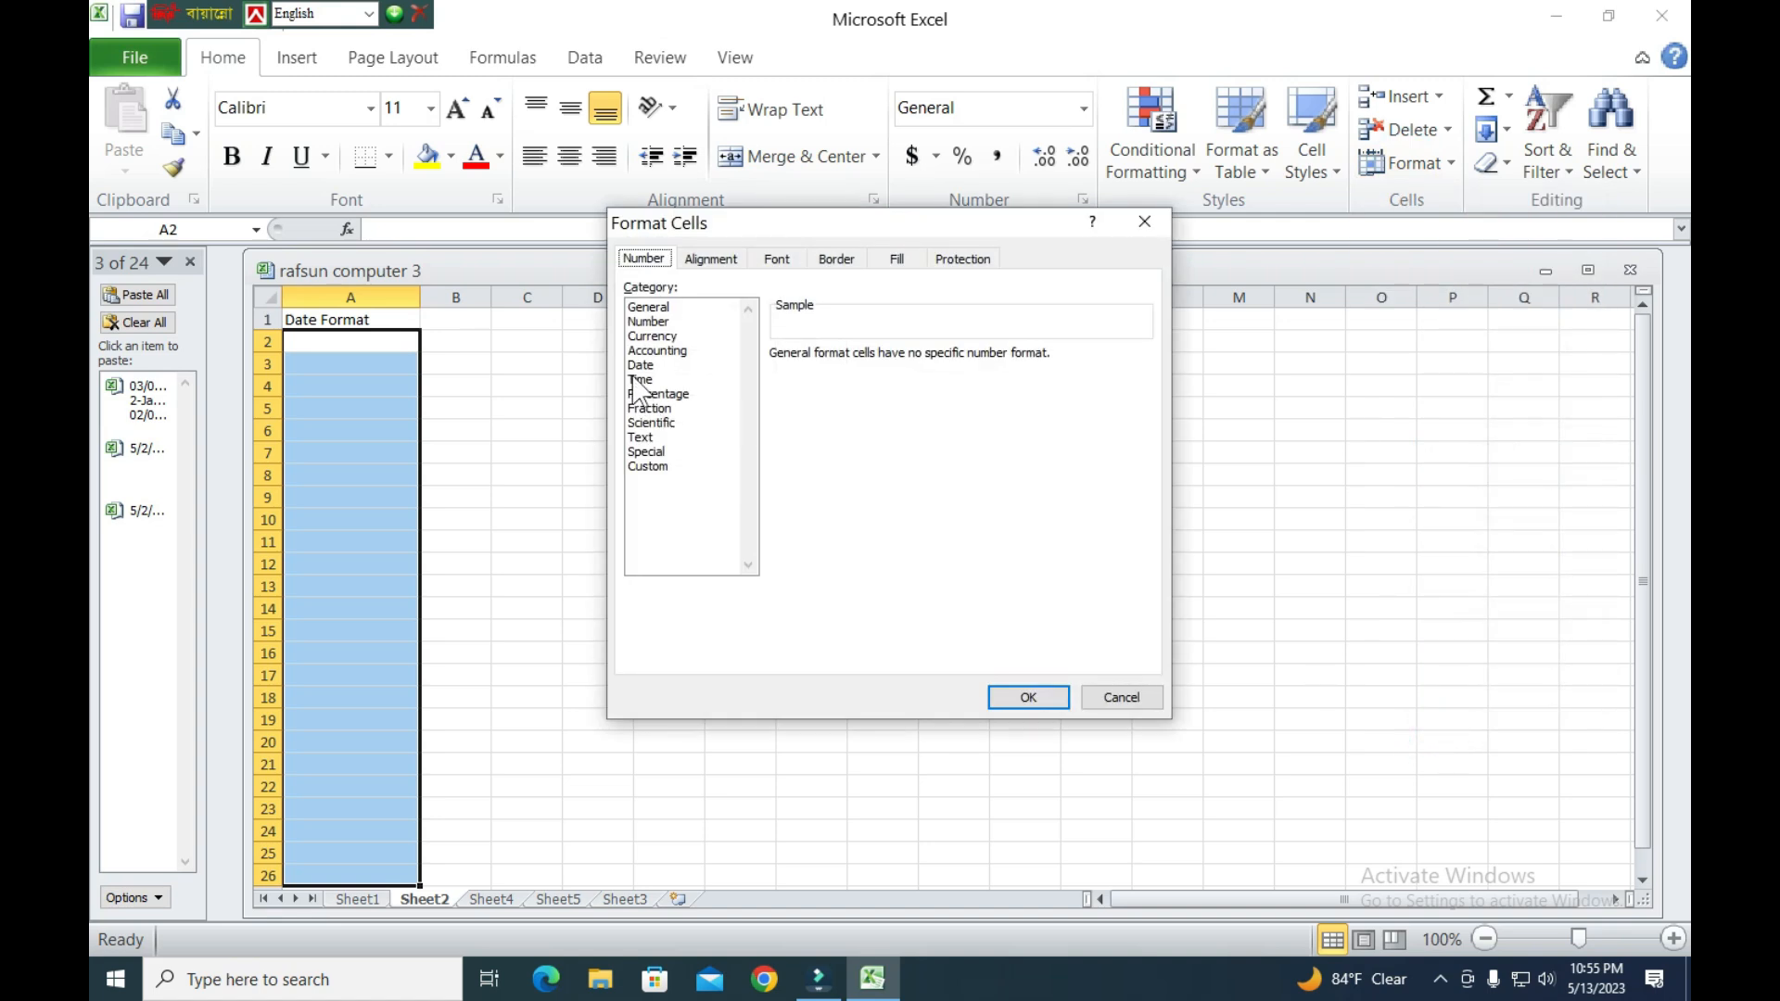
{"action": "left_click", "coordinate": [642, 366]}
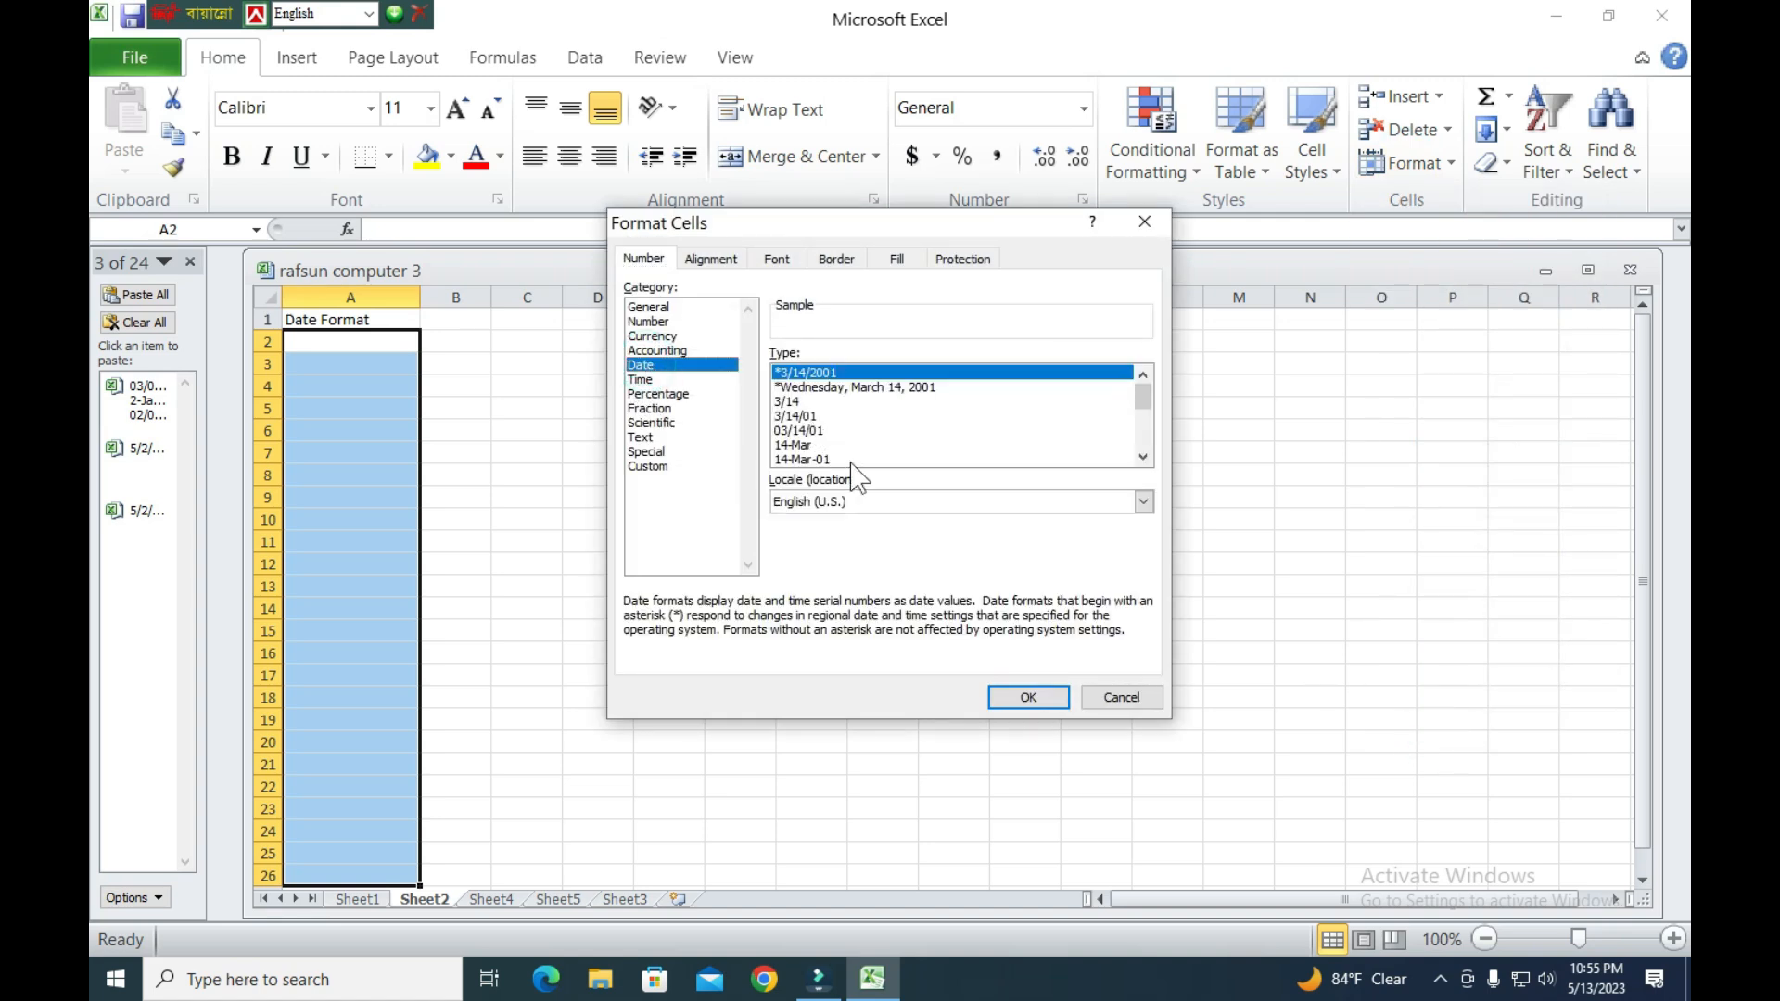
{"action": "left_click", "coordinate": [806, 415]}
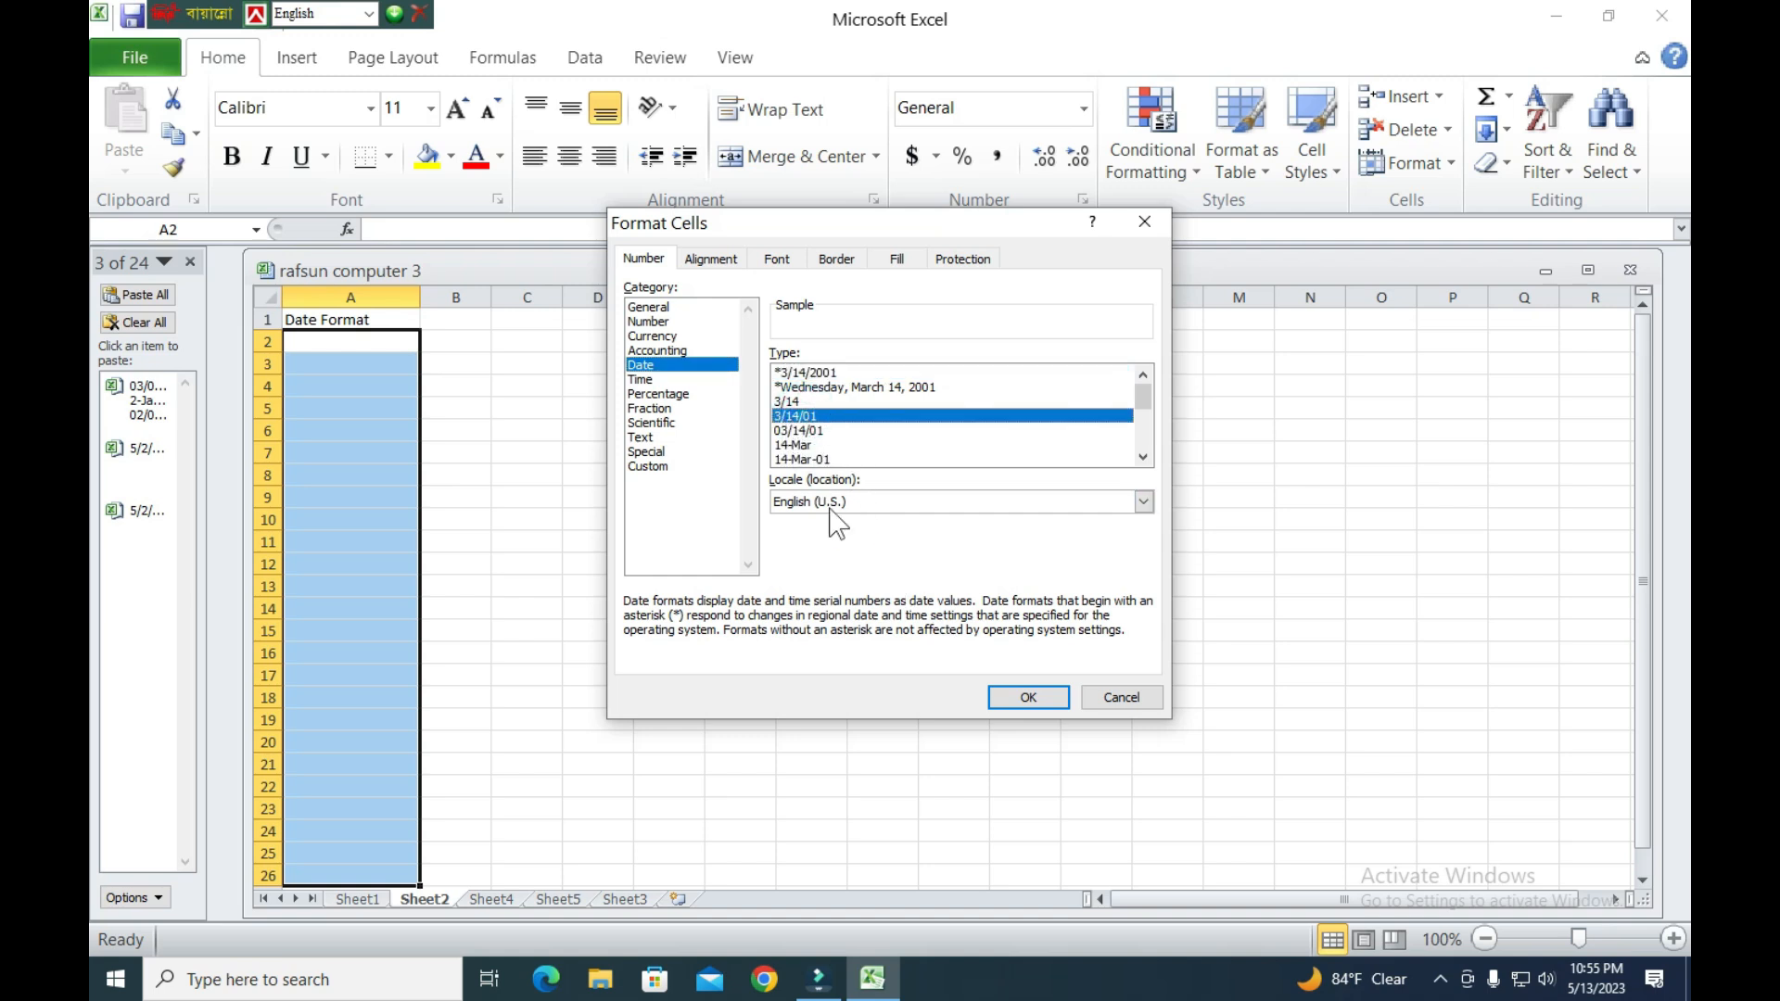
{"action": "left_click", "coordinate": [1025, 696]}
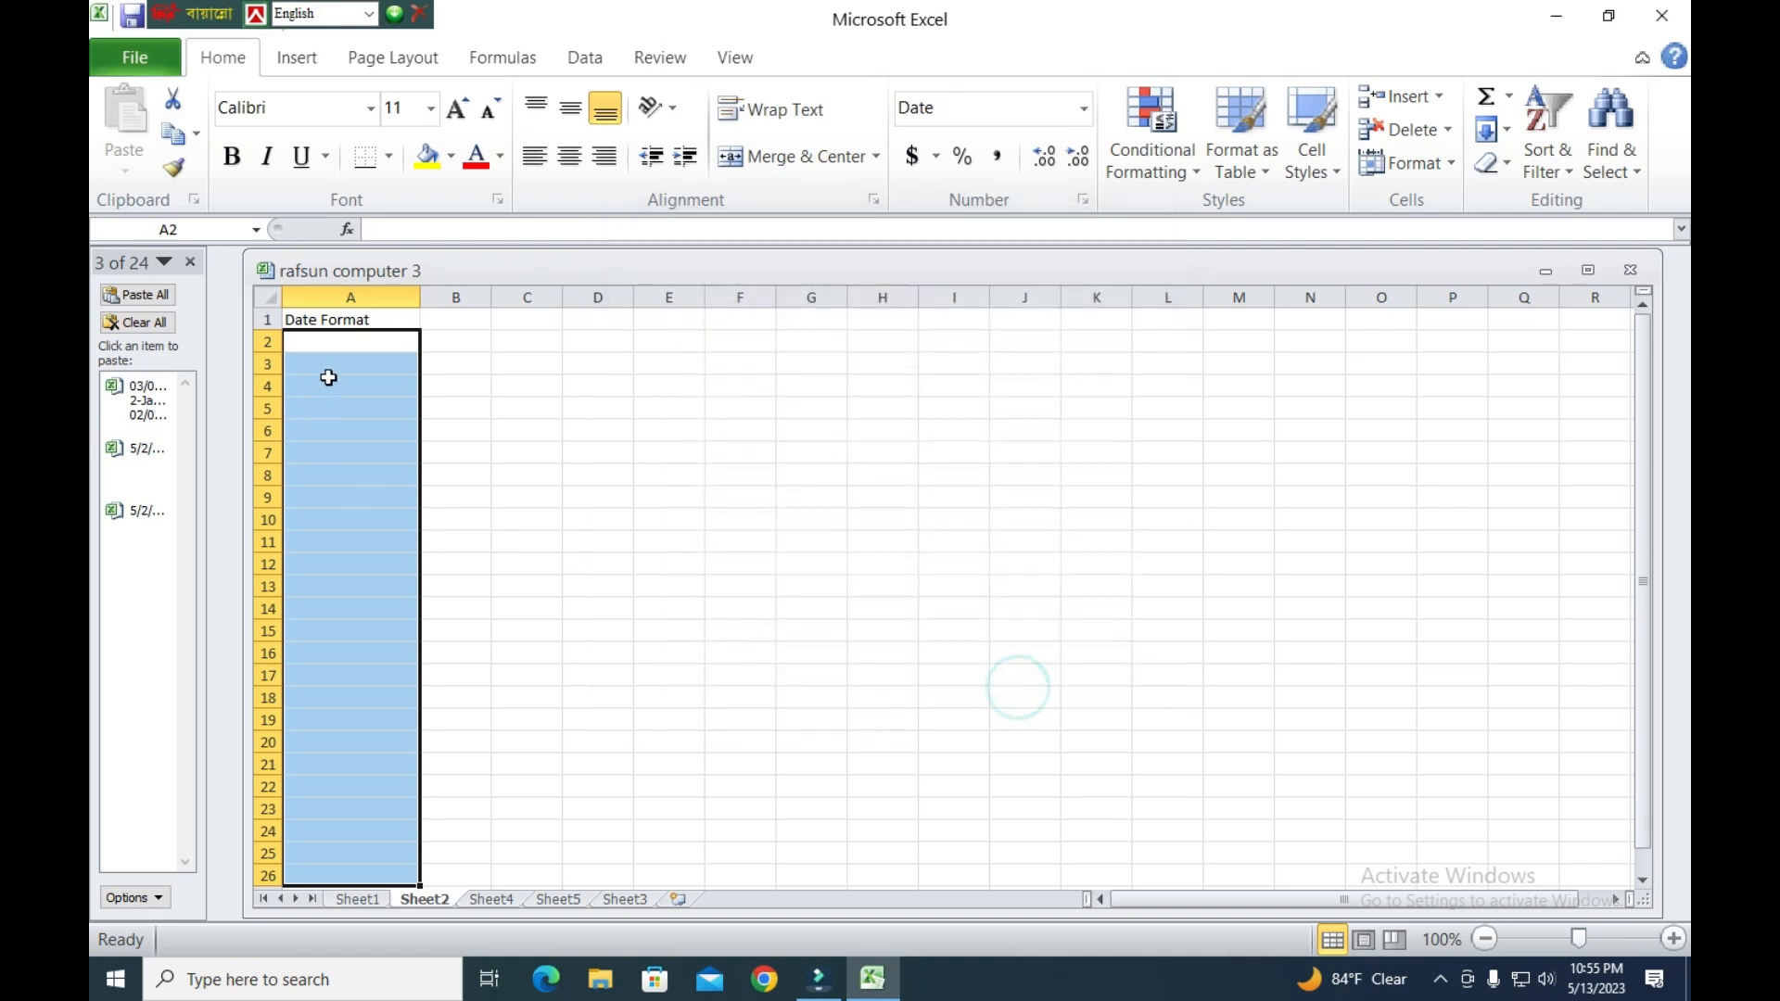
Enter the dates 2/05/23 in cell A3 and 2/05/24 in cell A4.
{"action": "left_click", "coordinate": [325, 361]}
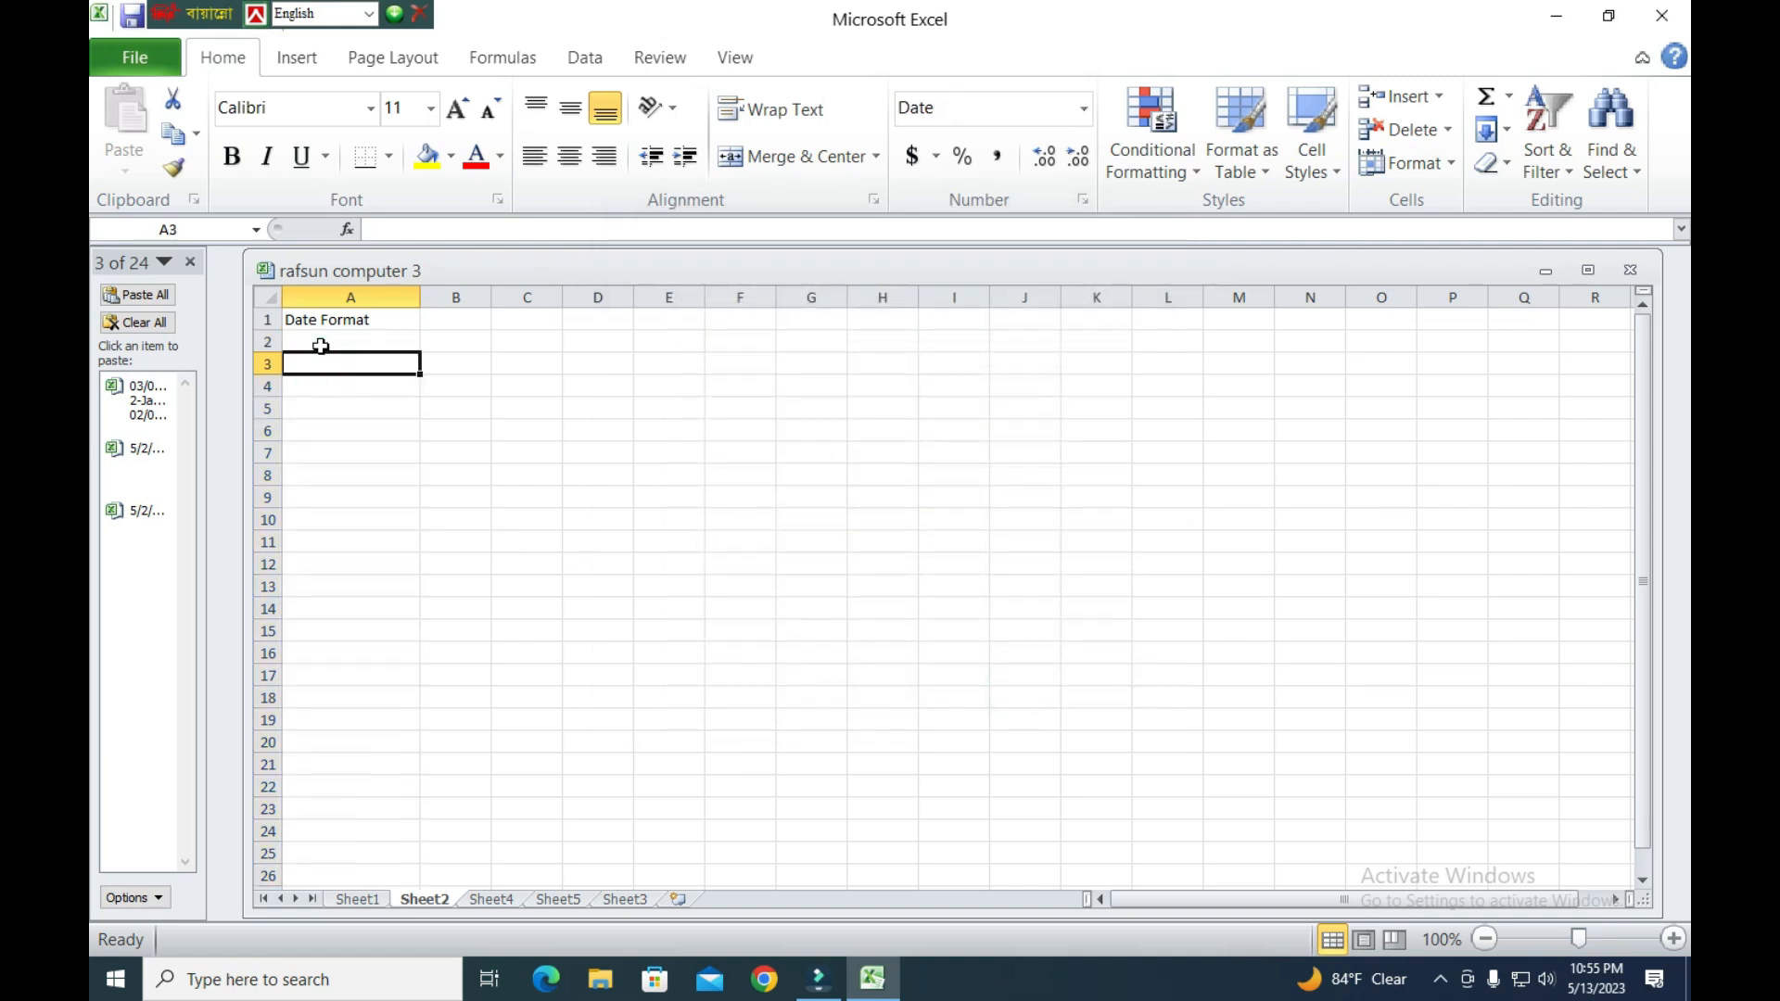
{"action": "type", "text": "2/05/23"}
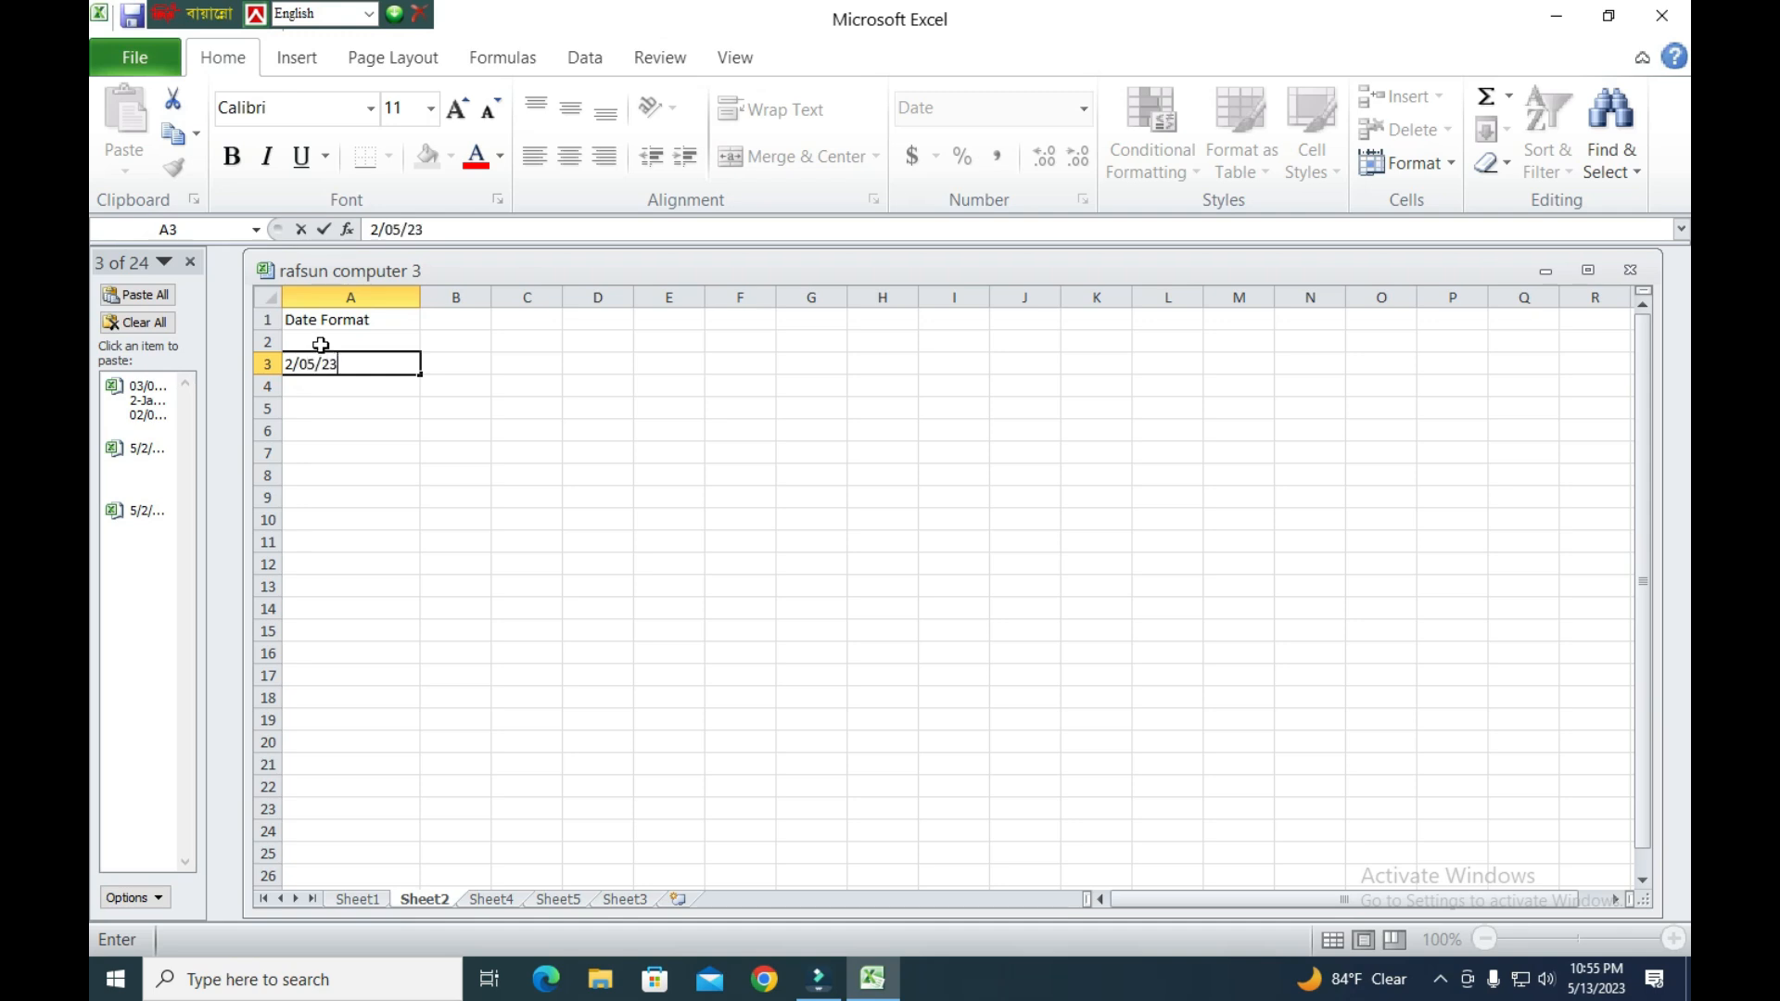
{"action": "left_click", "coordinate": [346, 393]}
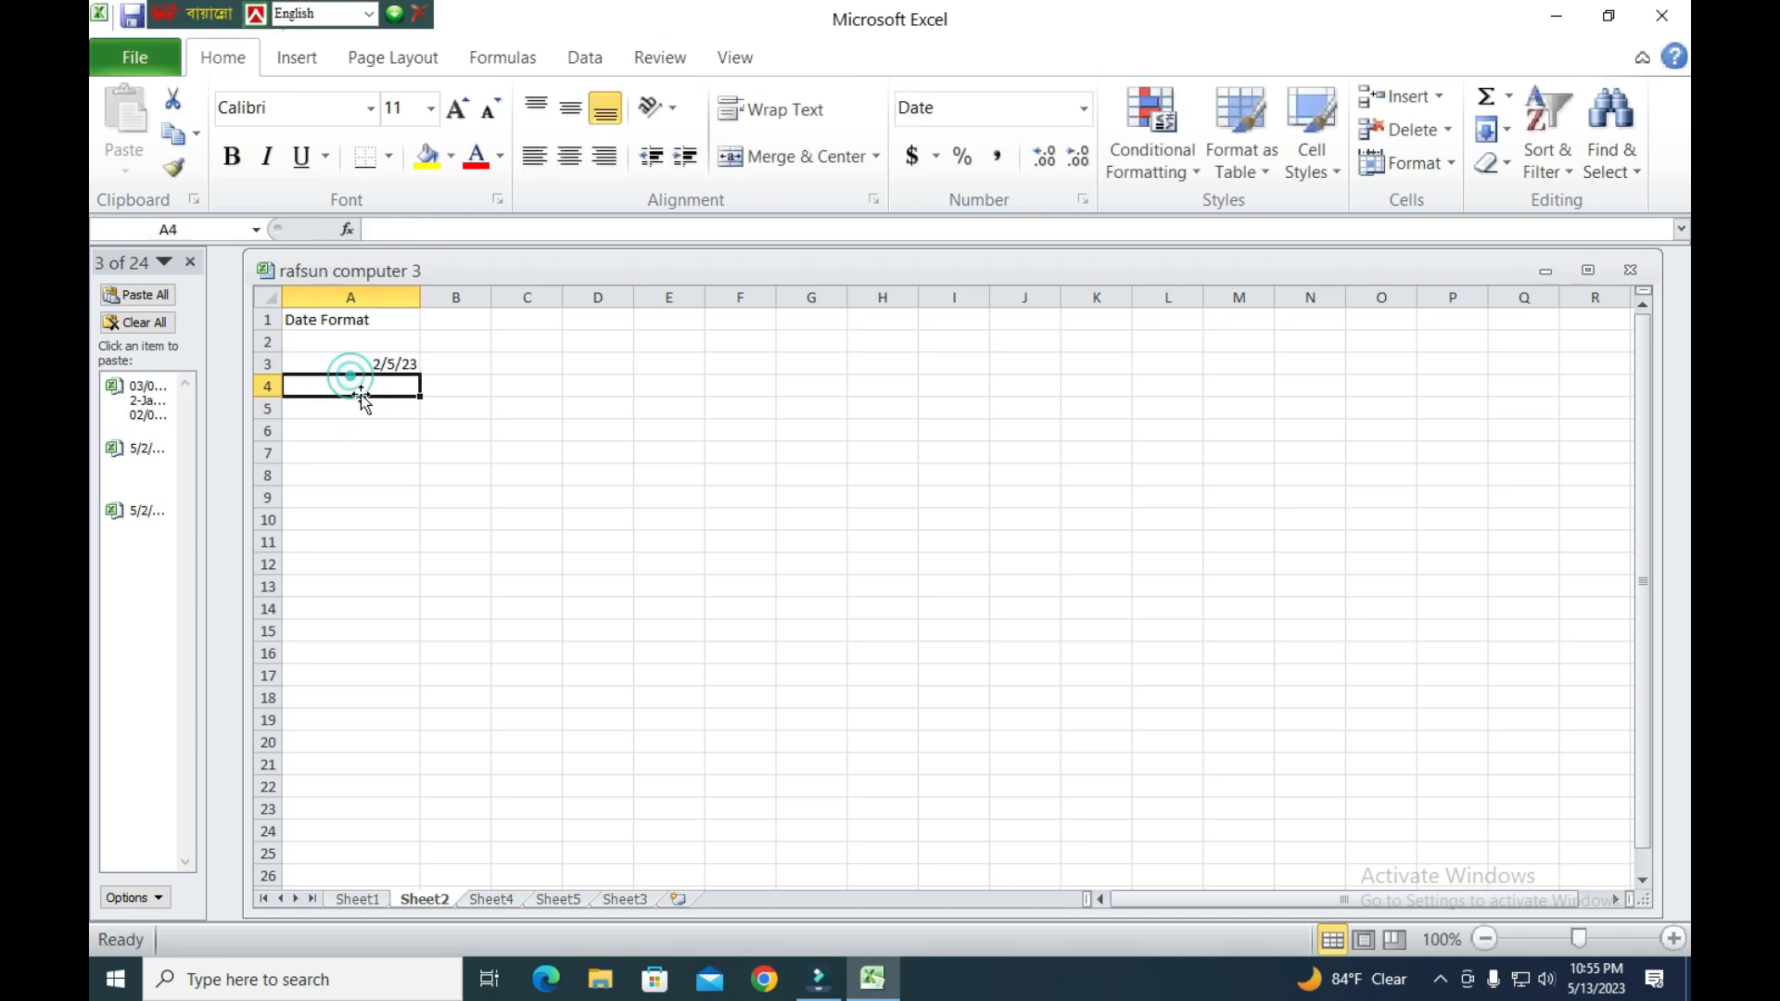
{"action": "type", "text": "2/05/24"}
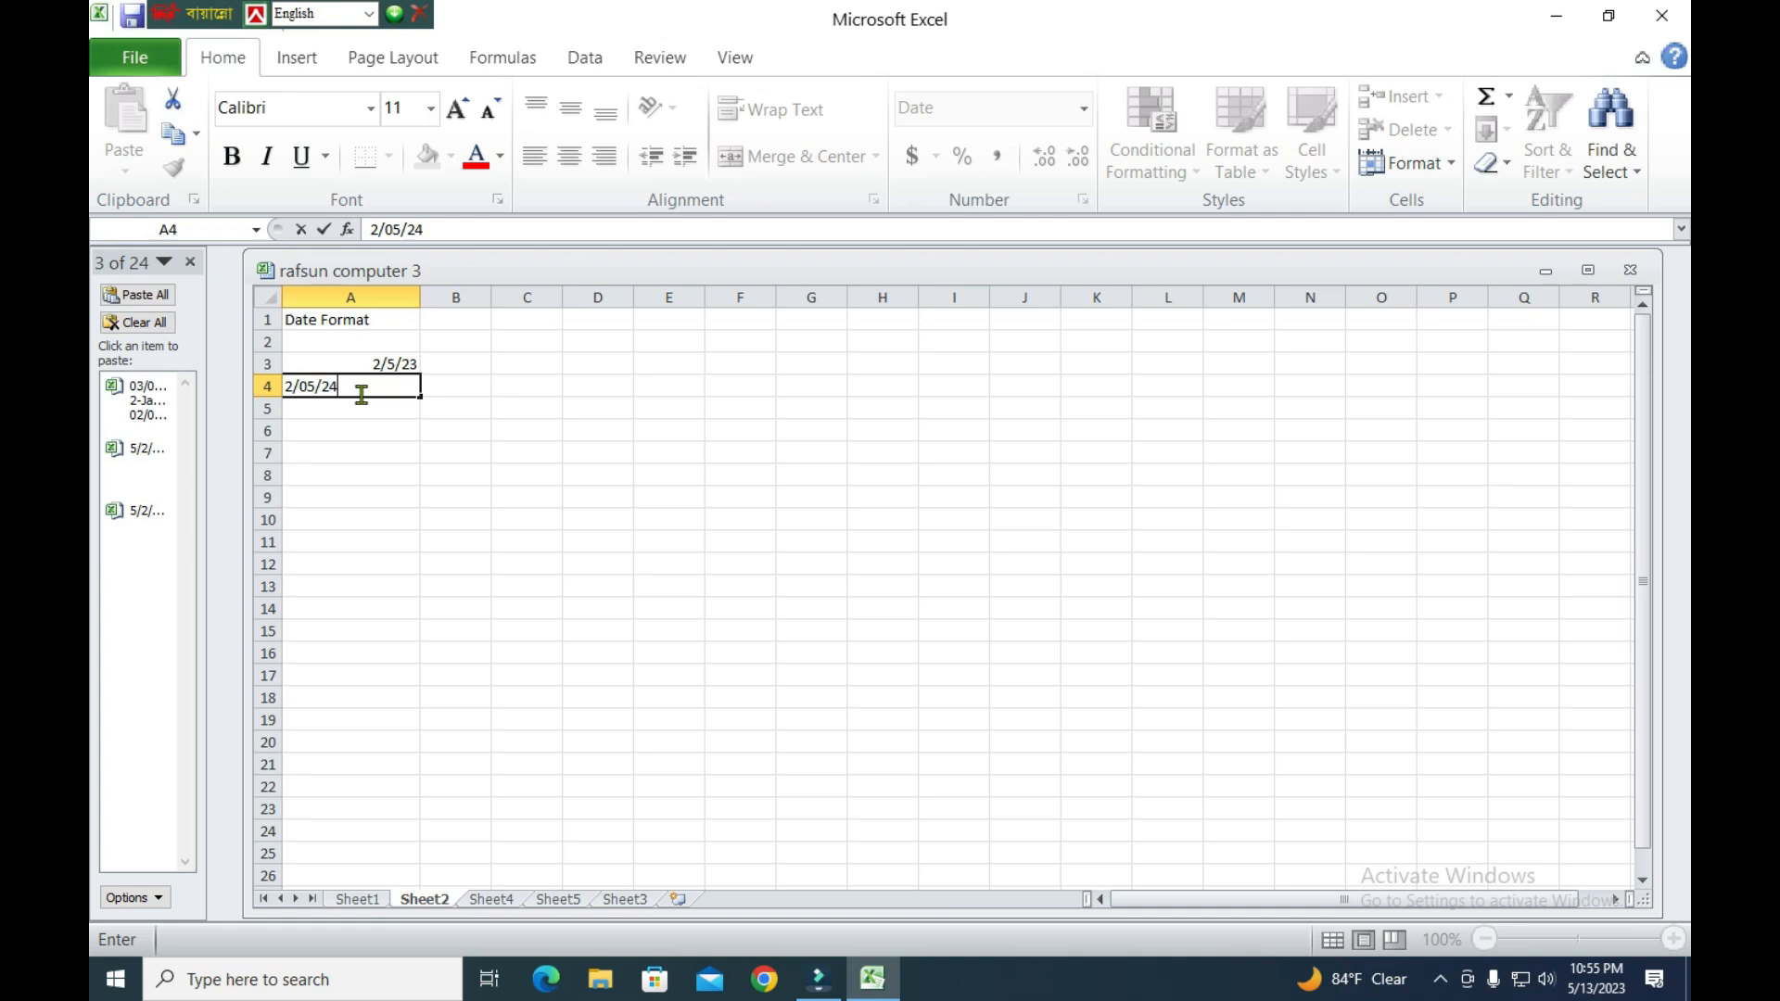
{"action": "left_click", "coordinate": [387, 419]}
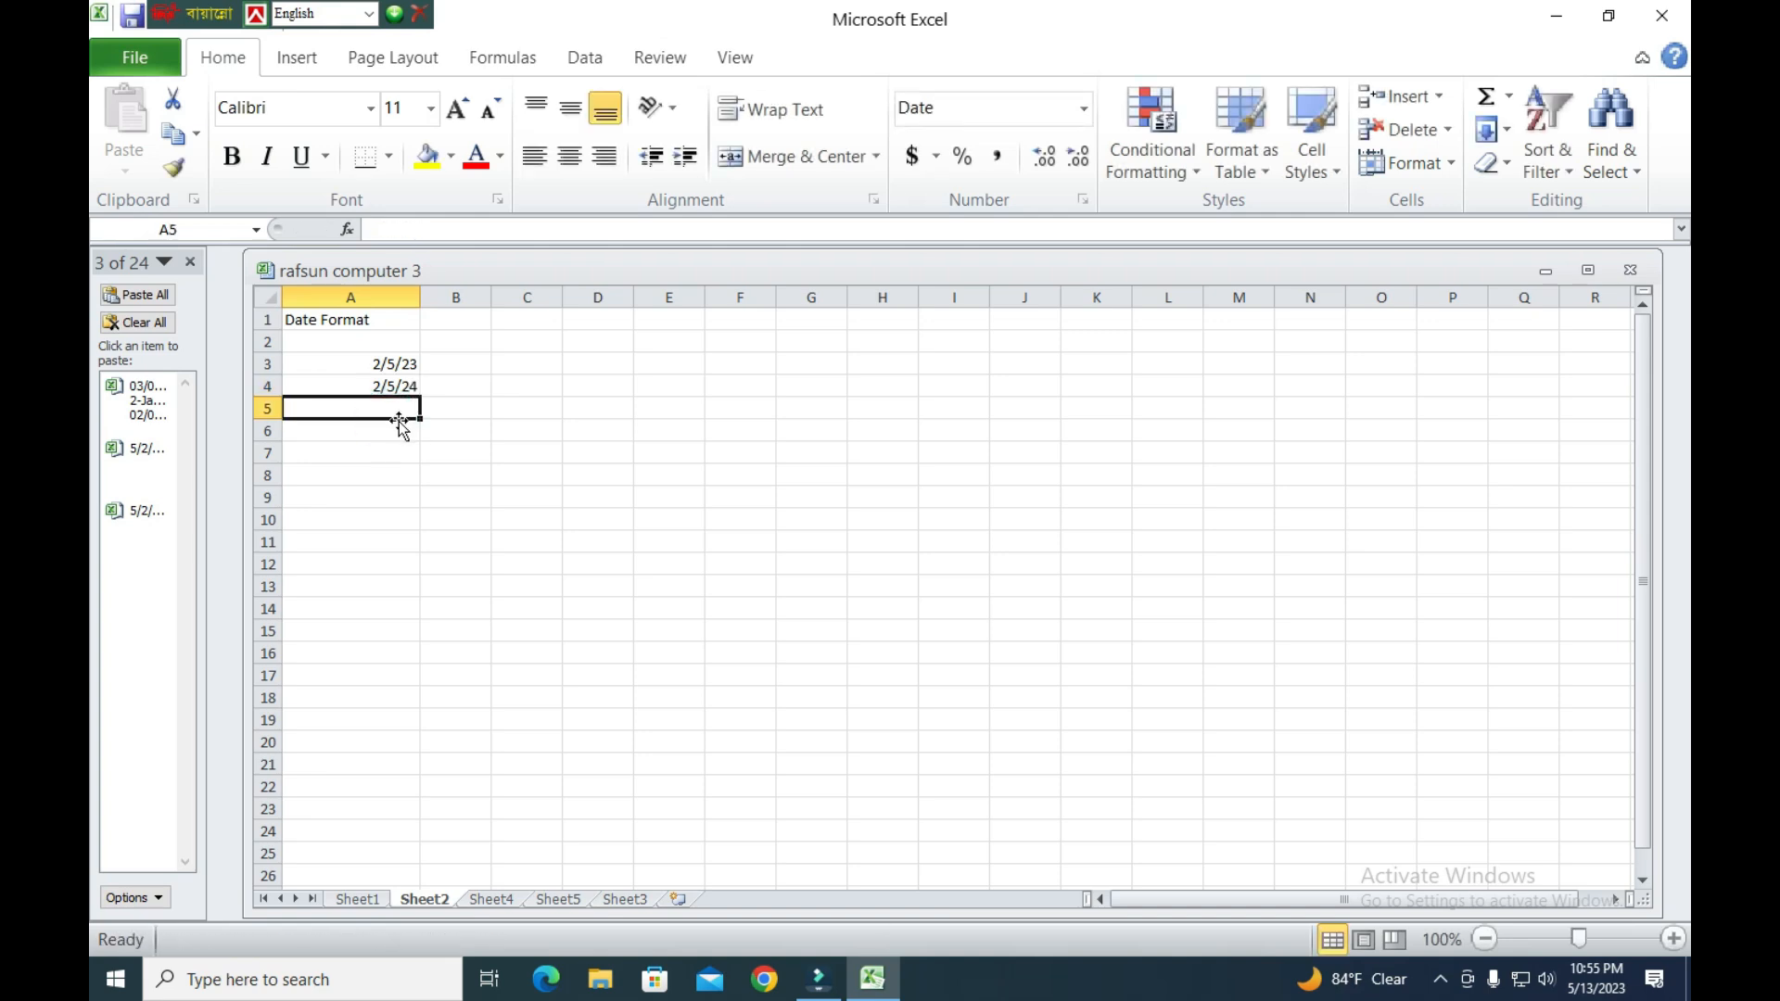
Format cells B2:B18 as Date with the long type "*Wednesday, March 14, 2001".
{"action": "left_click", "coordinate": [464, 347]}
{"action": "left_click_drag", "start_coordinate": [450, 332], "coordinate": [476, 426]}
{"action": "left_click", "coordinate": [451, 320]}
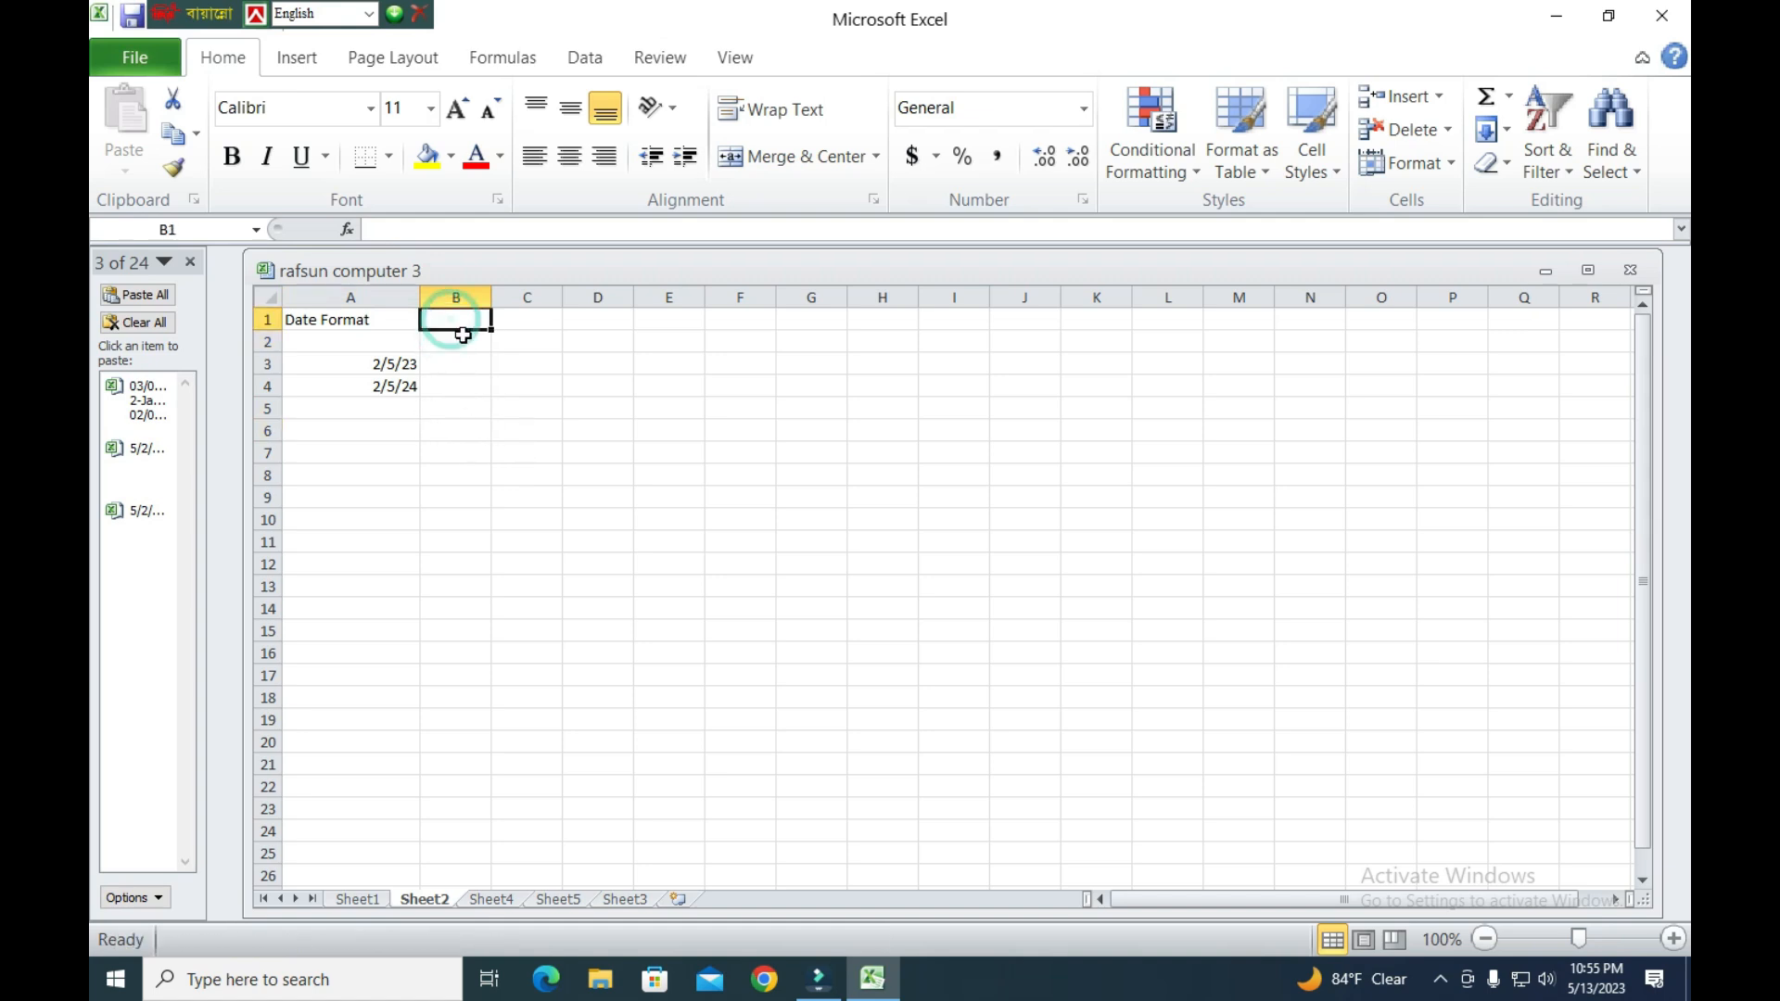
{"action": "left_click_drag", "start_coordinate": [463, 342], "coordinate": [450, 695]}
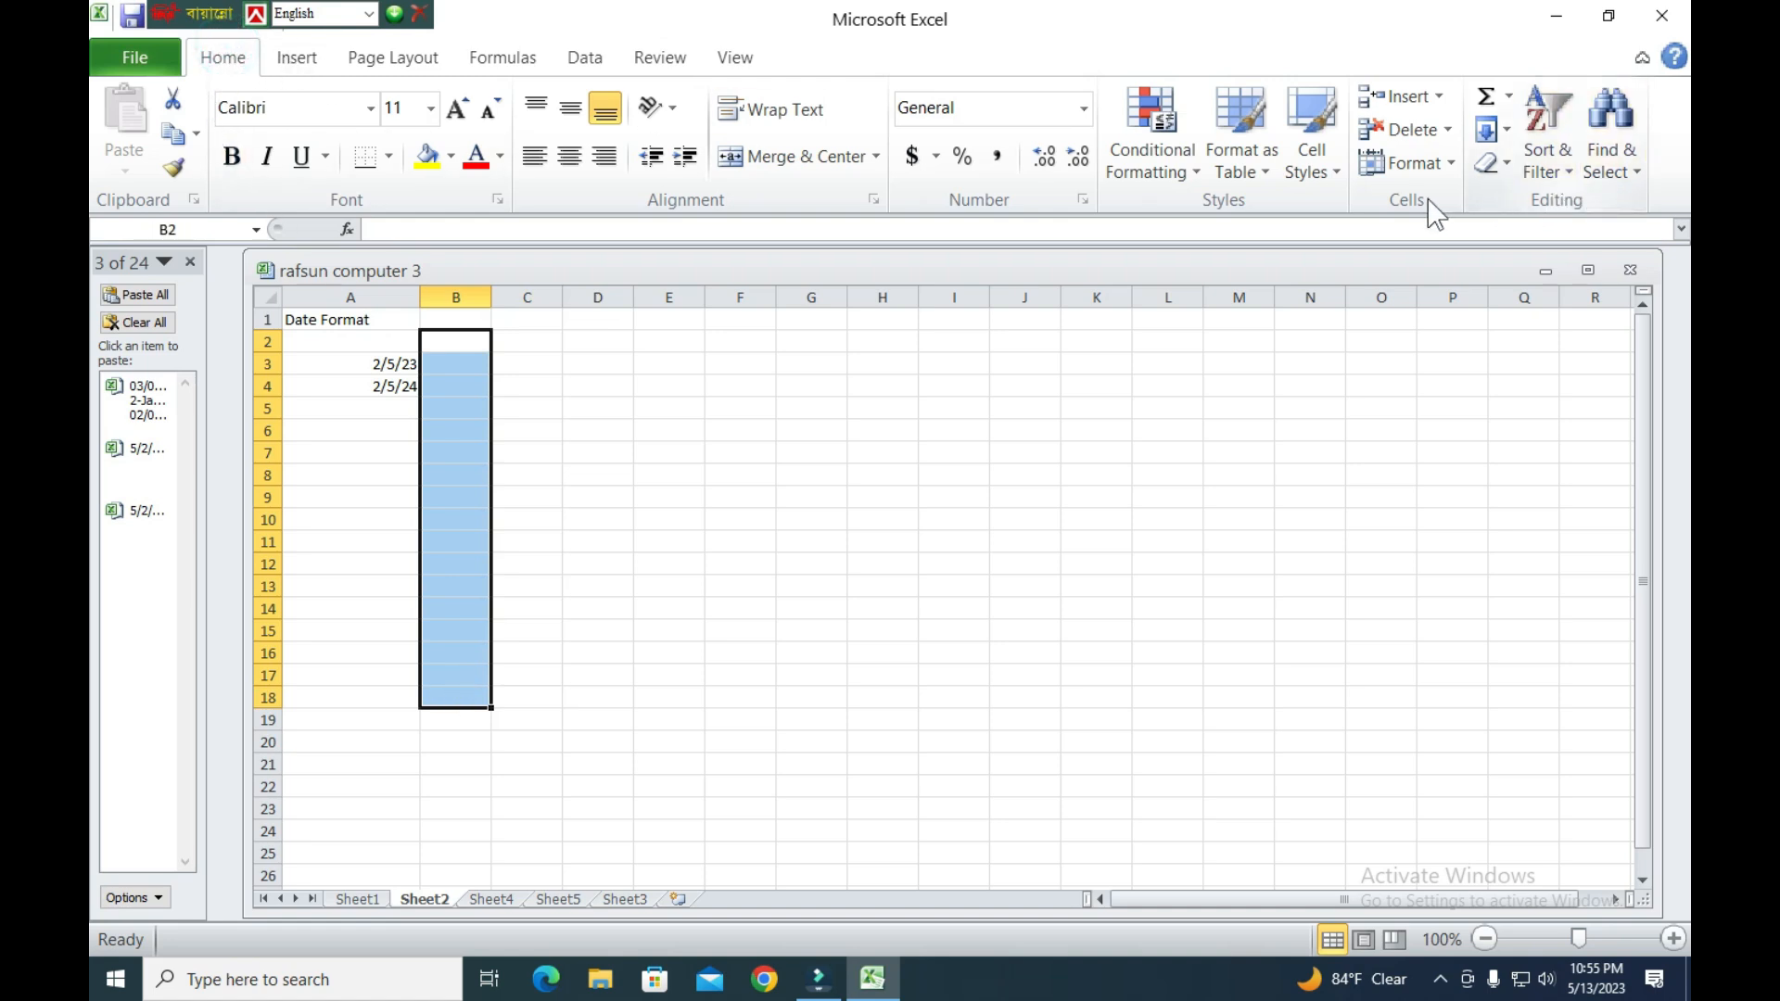
{"action": "left_click", "coordinate": [1432, 164]}
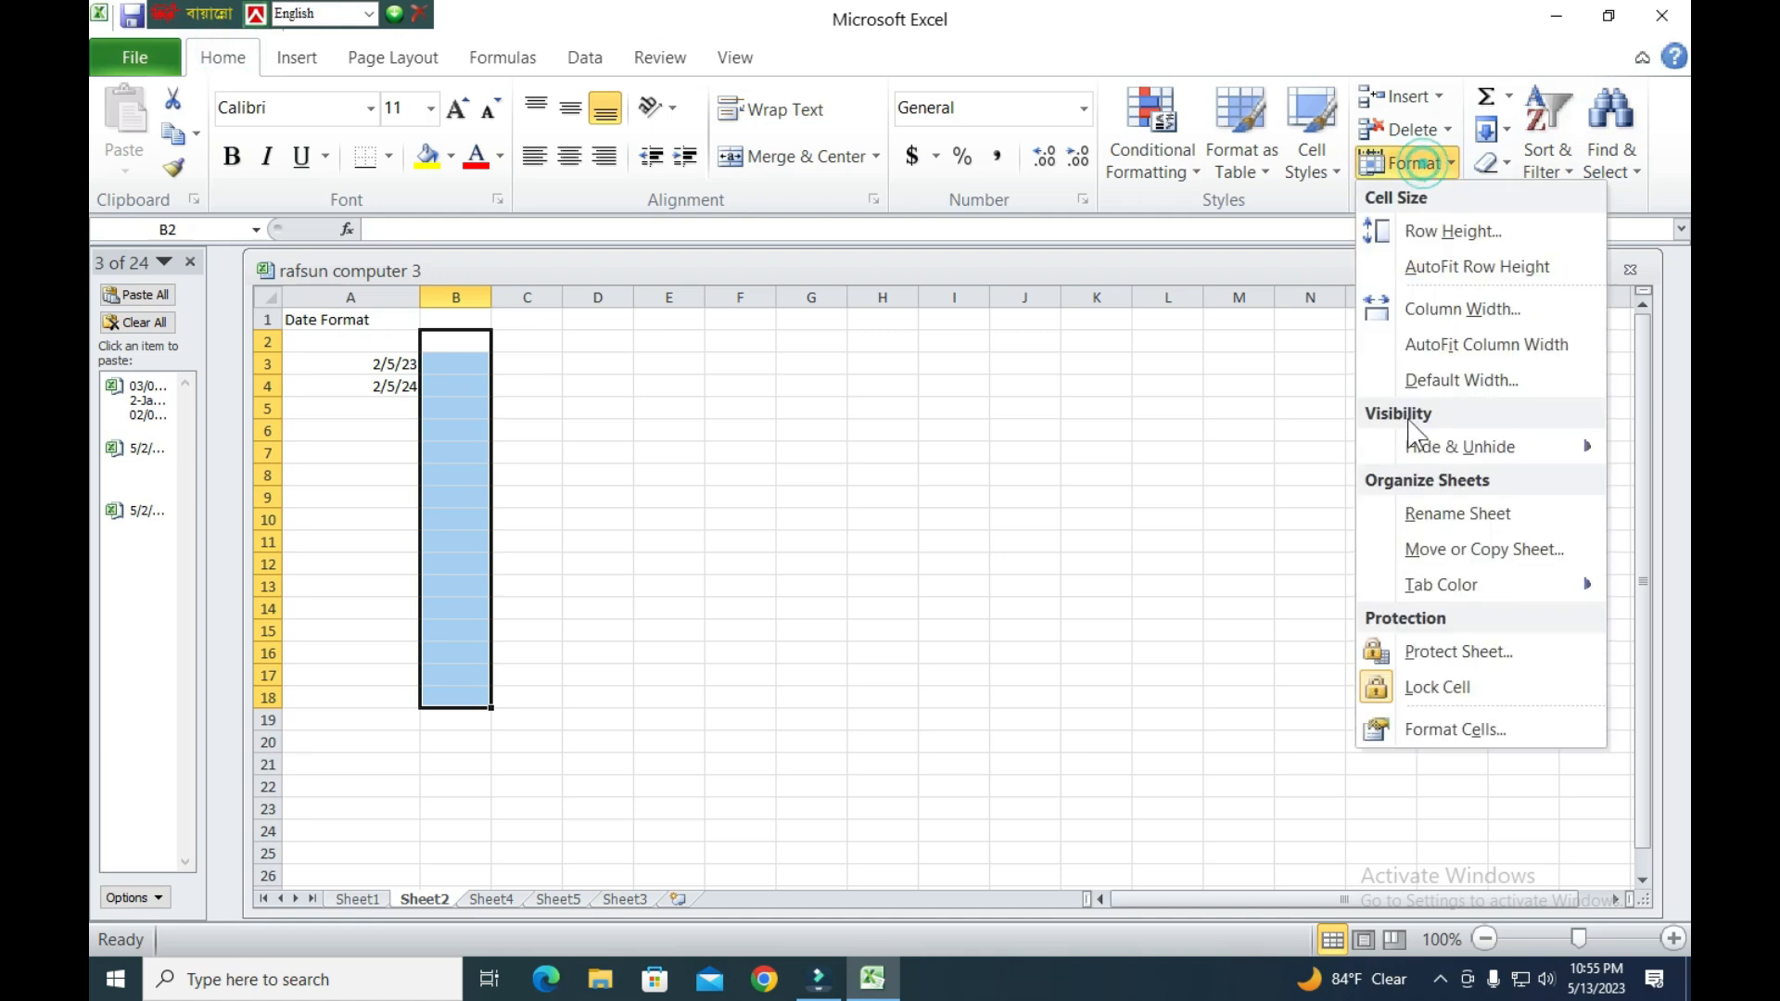
{"action": "left_click", "coordinate": [1428, 725]}
{"action": "left_click", "coordinate": [644, 380]}
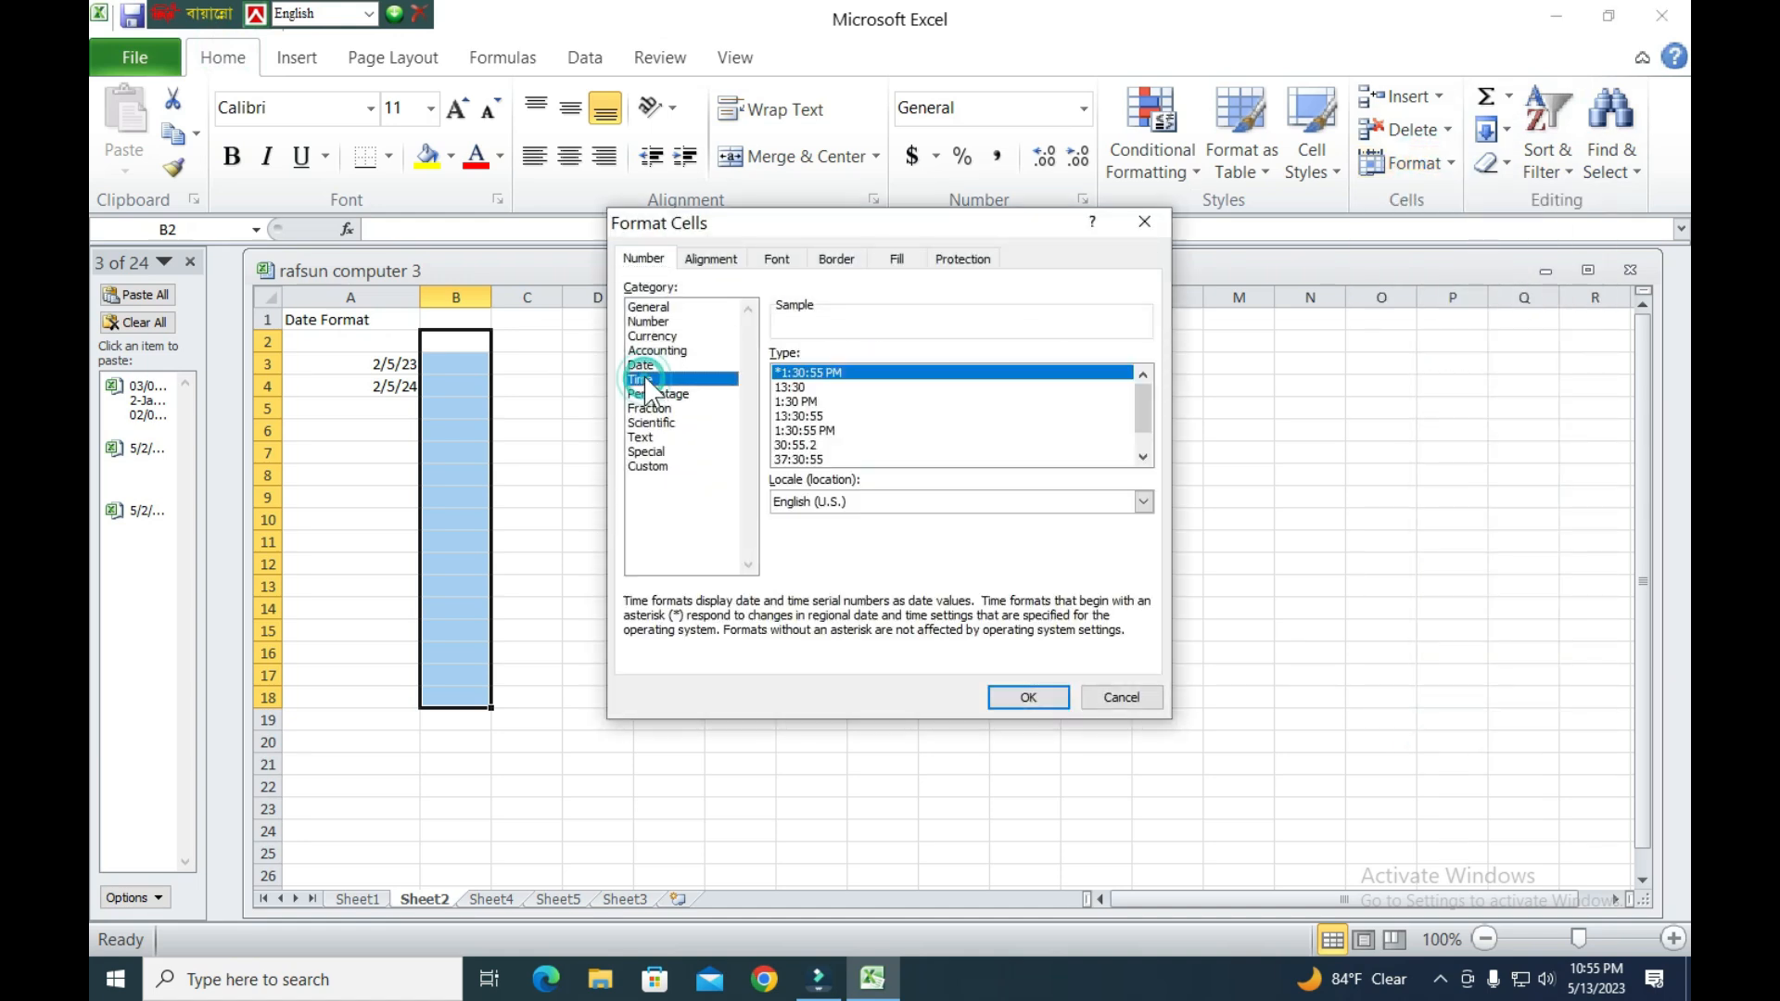
{"action": "left_click", "coordinate": [642, 366]}
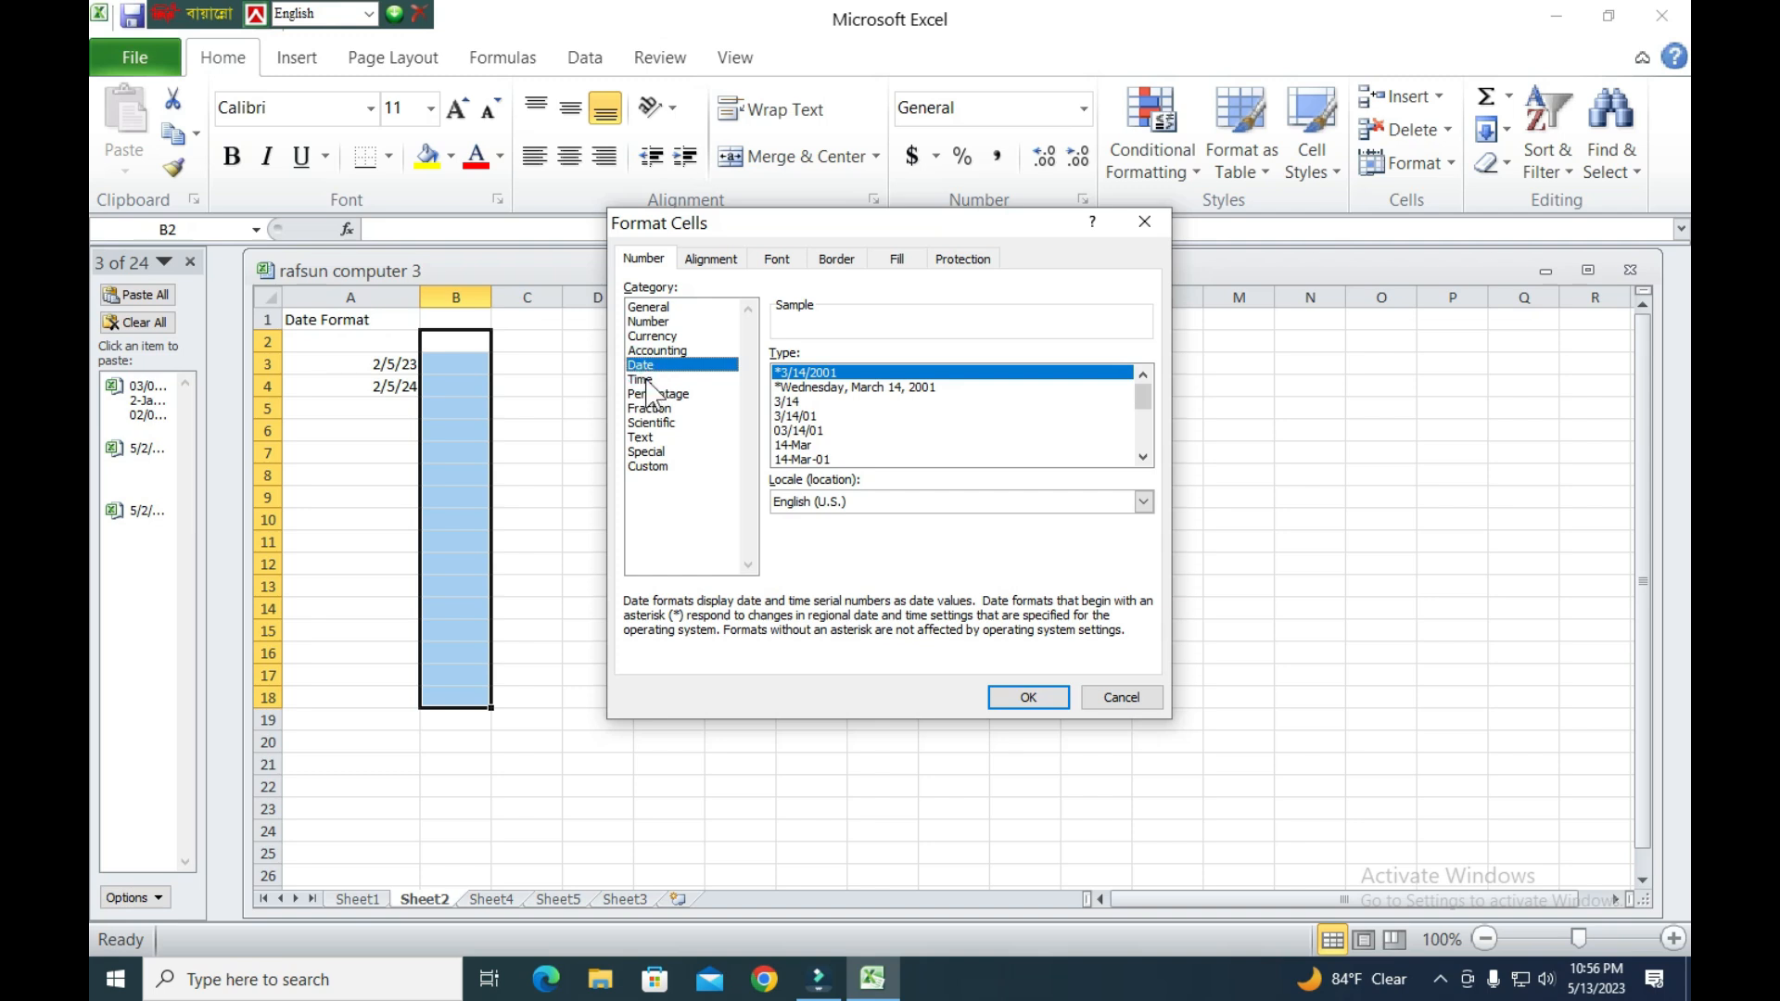
{"action": "left_click", "coordinate": [647, 381]}
{"action": "left_click", "coordinate": [643, 366]}
{"action": "left_click", "coordinate": [847, 388]}
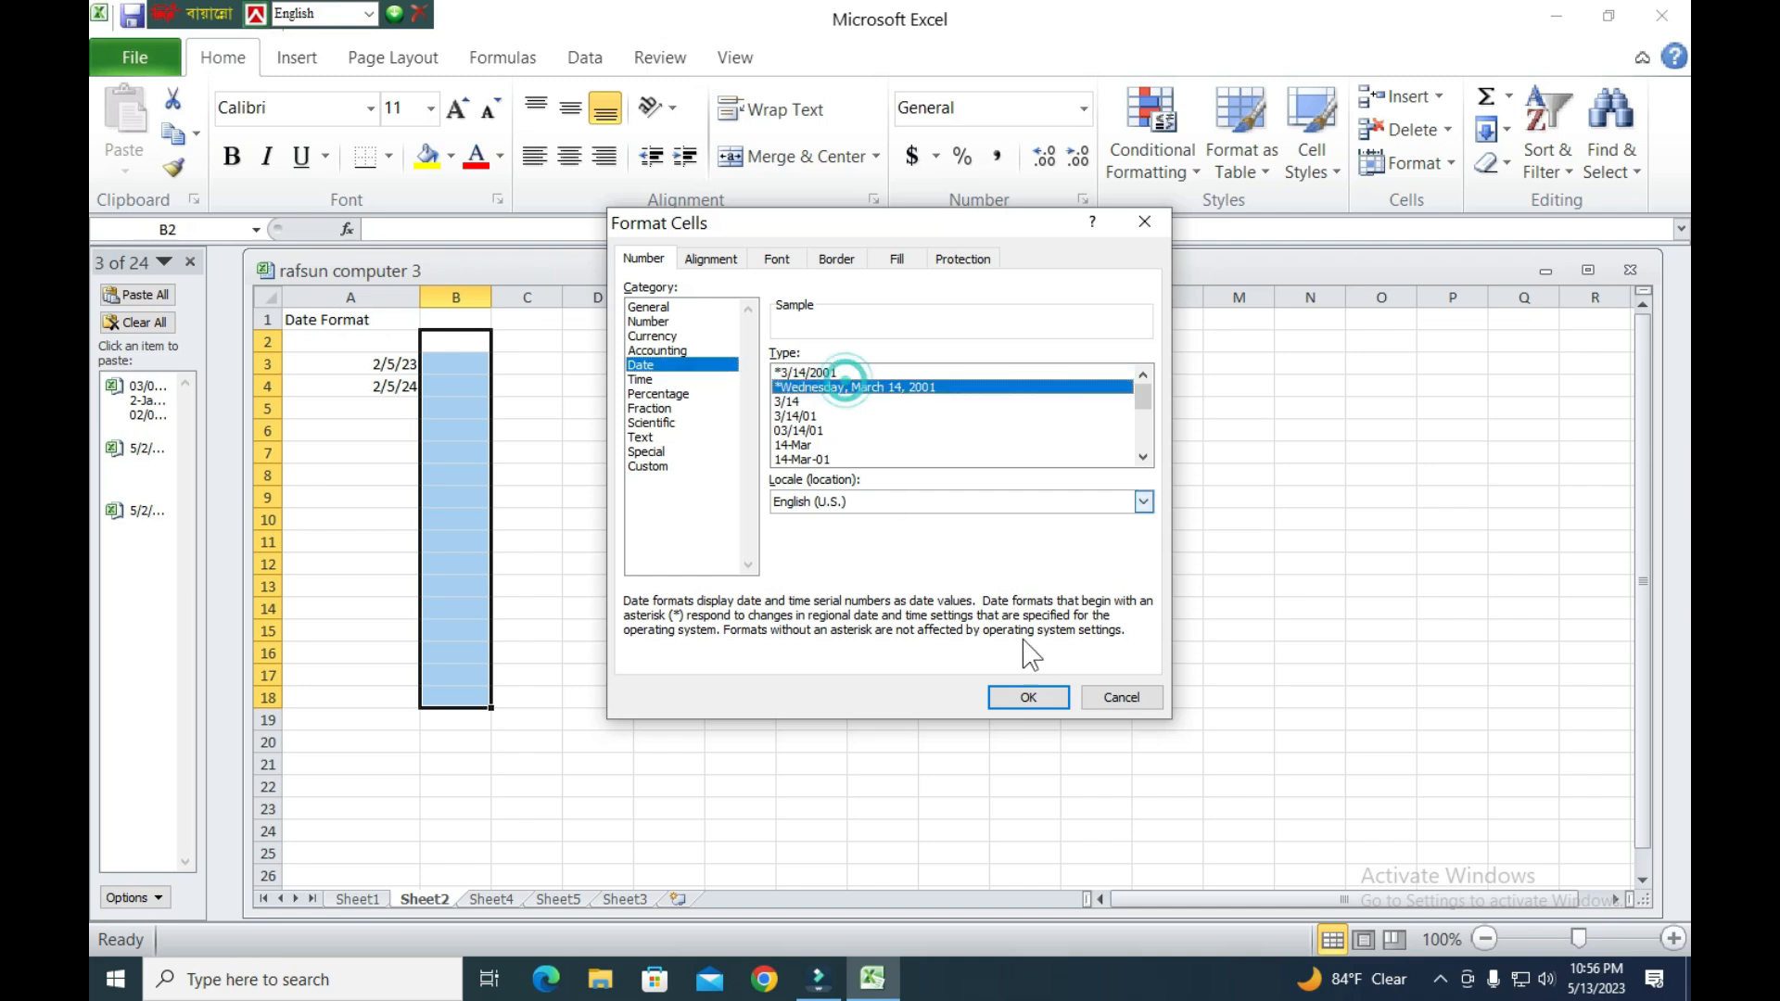
{"action": "left_click", "coordinate": [1030, 696]}
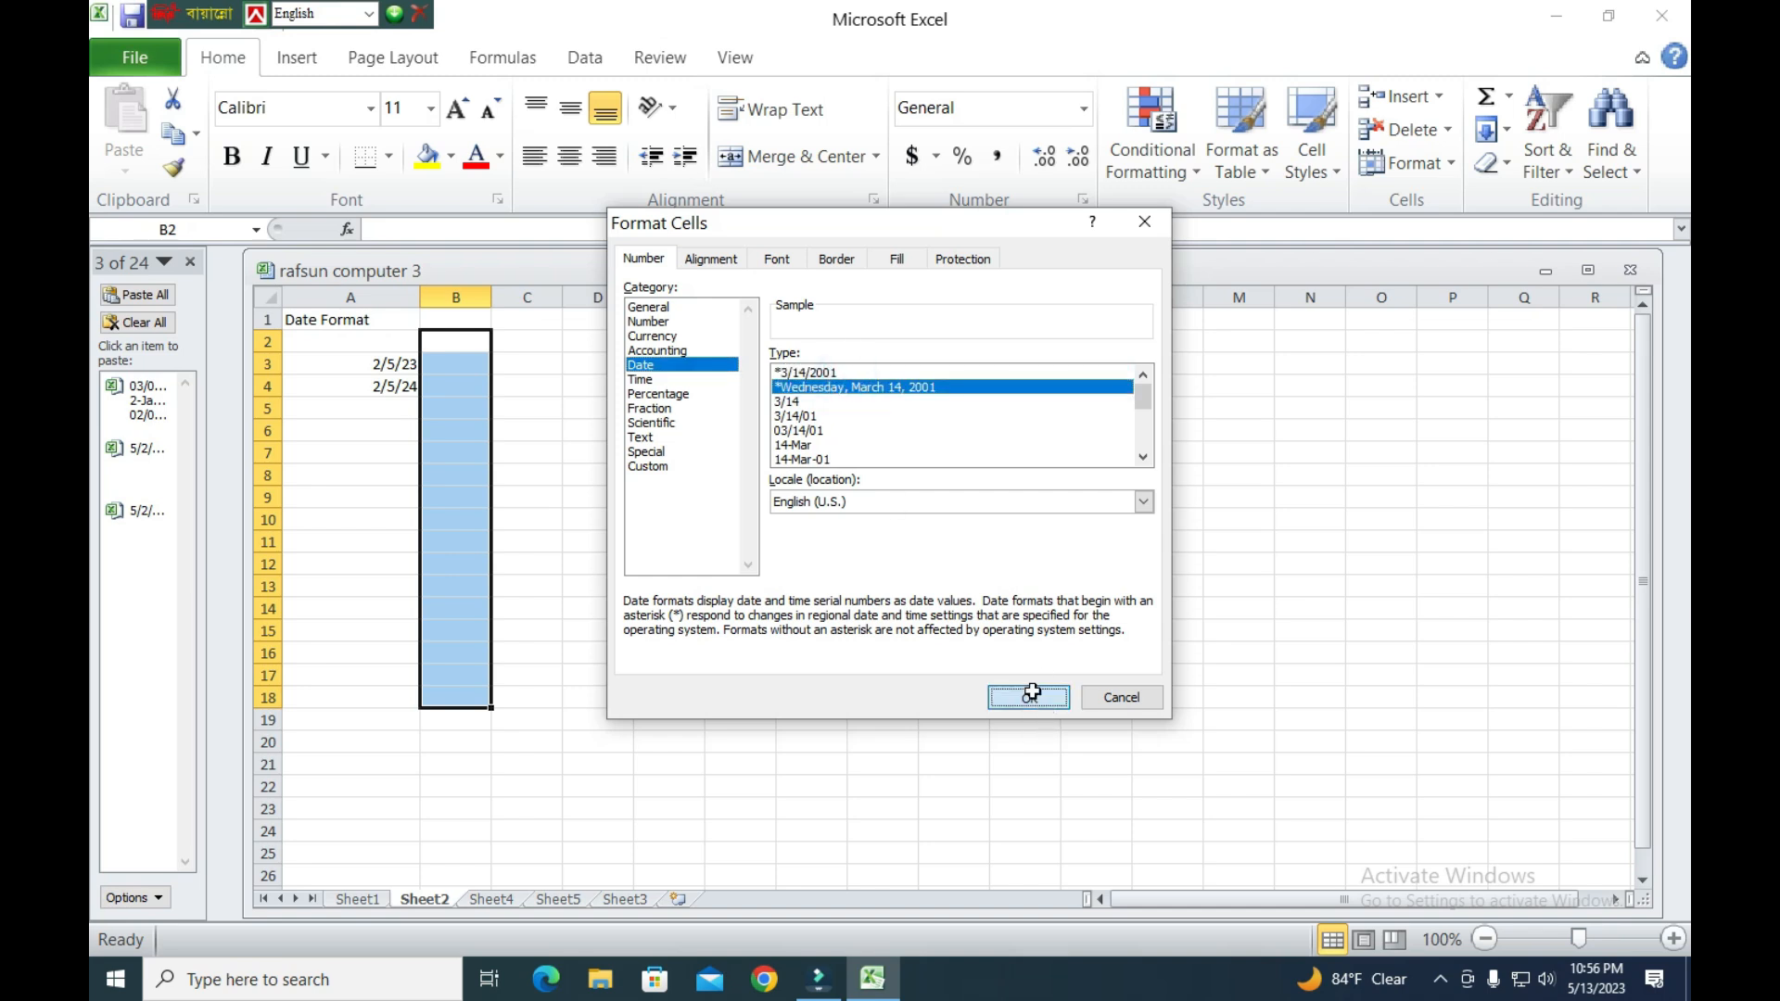
Enter the dates 02/05/23 in cell B3 and 2/2/2023 in cell B4.
{"action": "left_click", "coordinate": [460, 365]}
{"action": "type", "text": "02/05/23"}
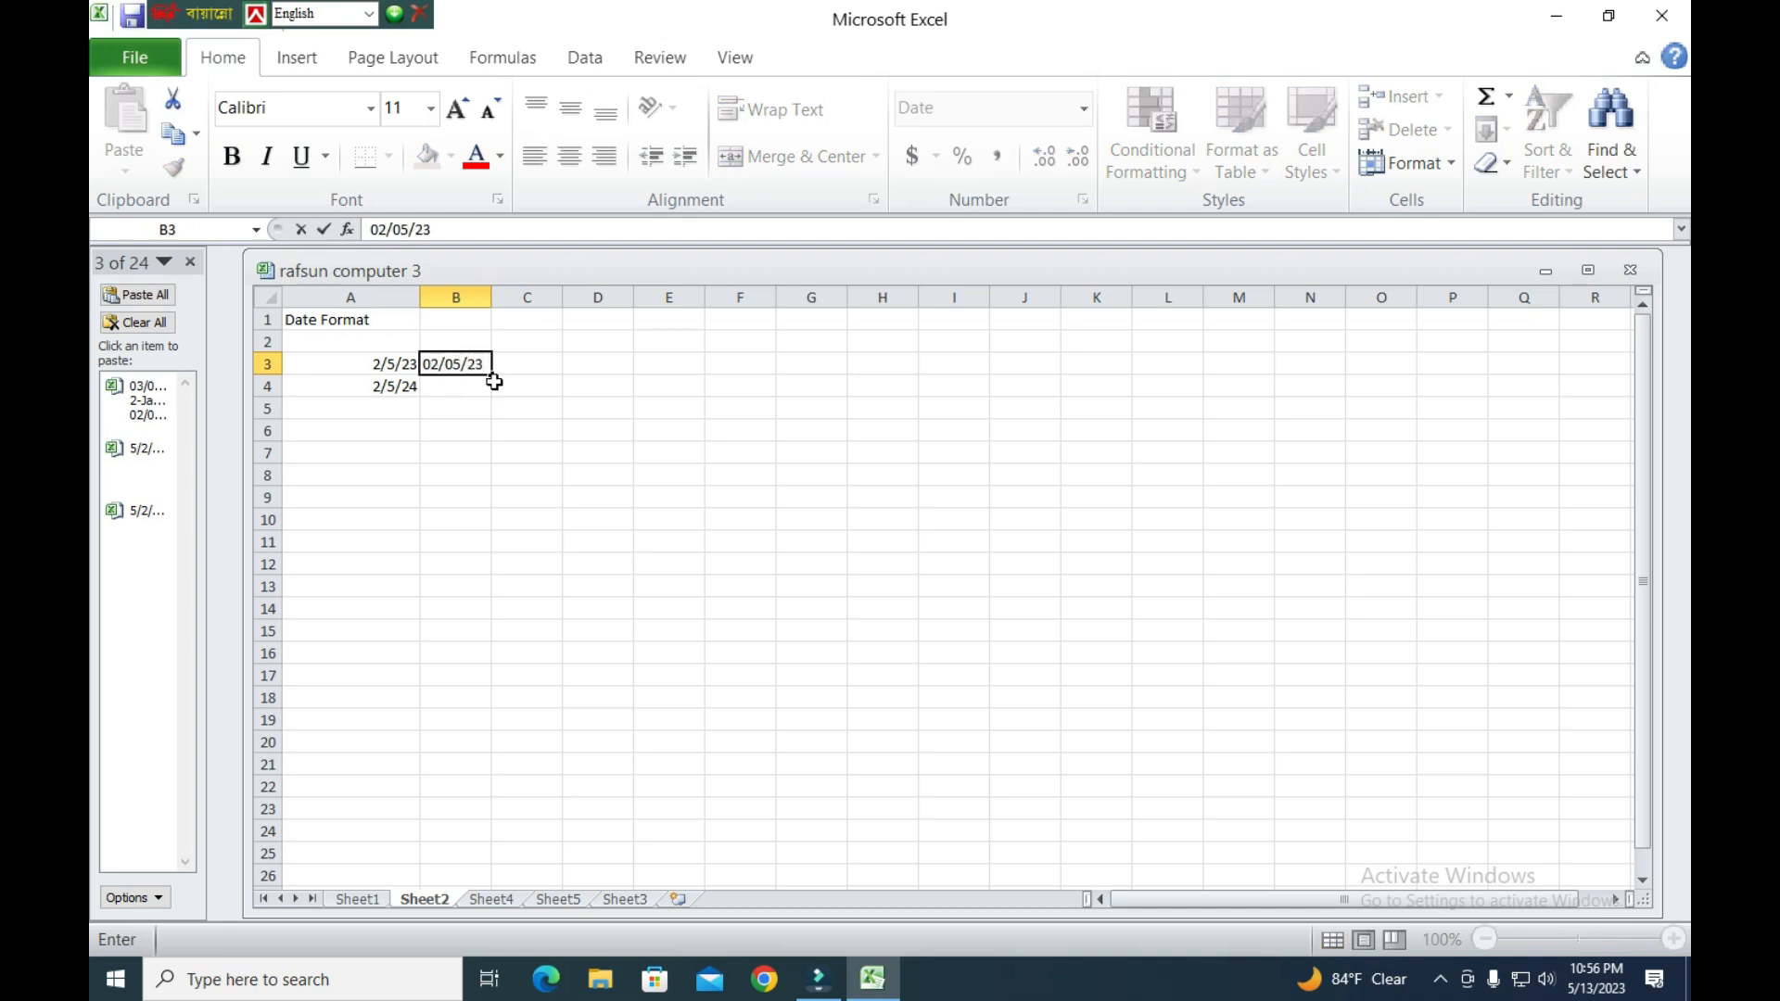
{"action": "left_click", "coordinate": [494, 400]}
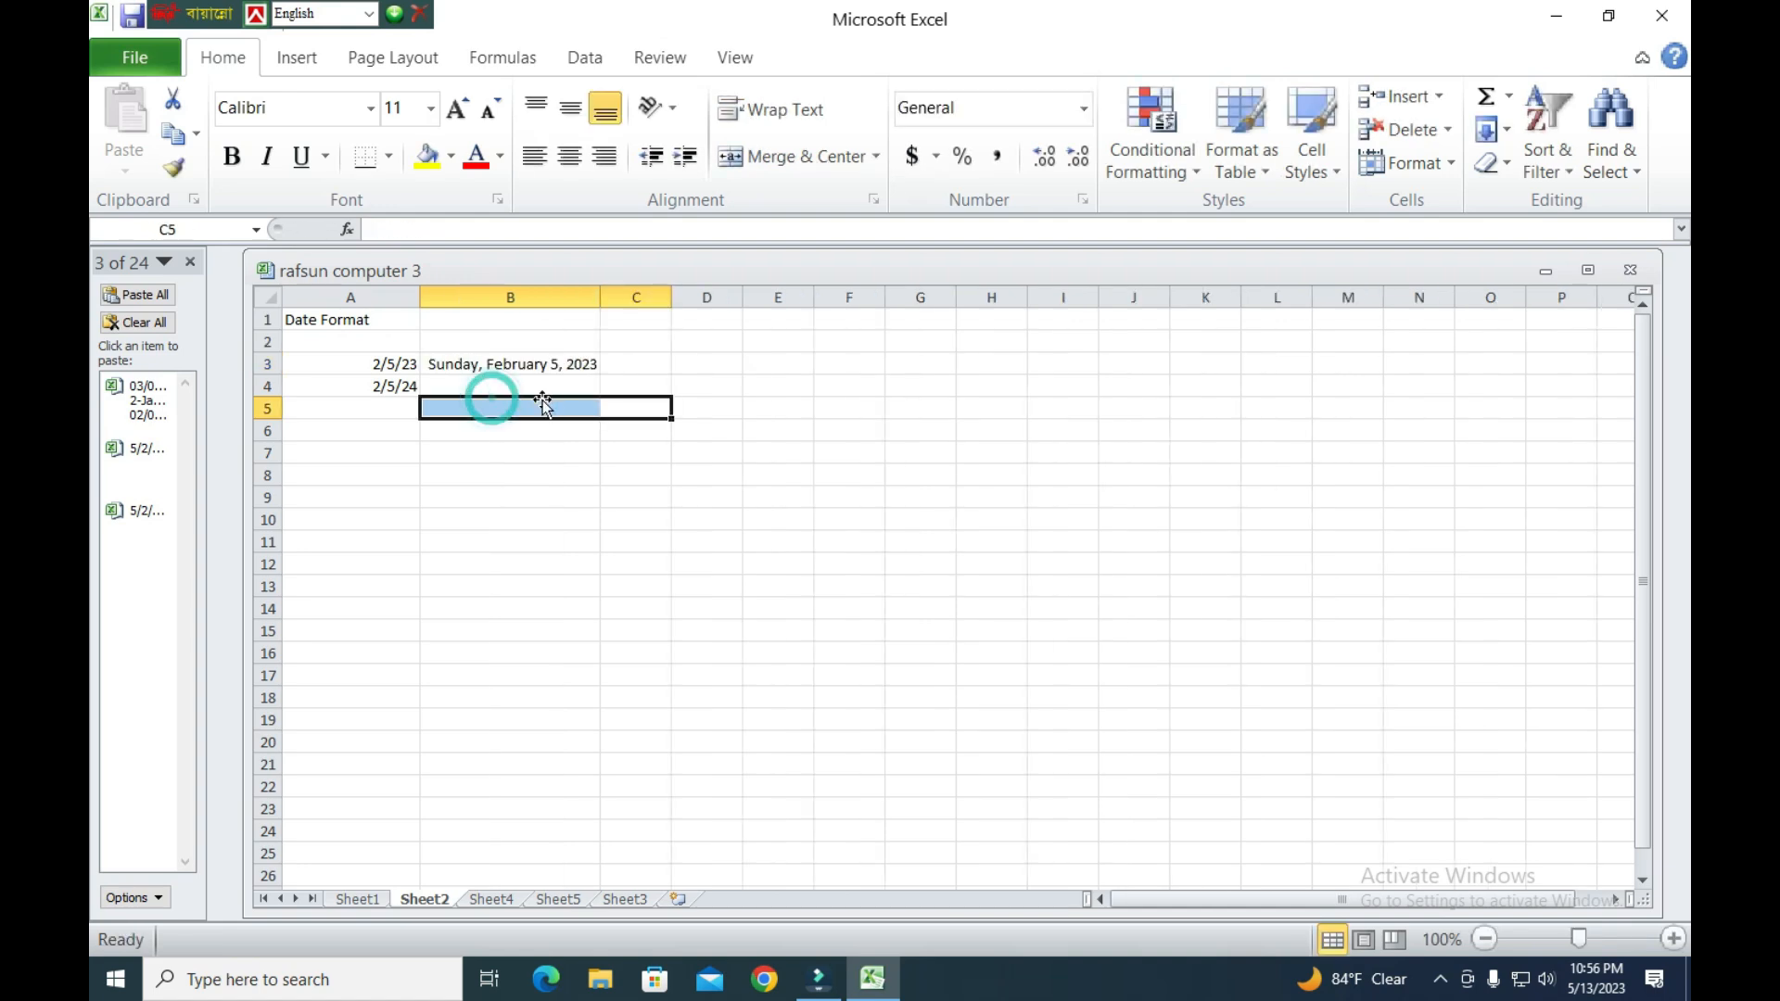
{"action": "left_click", "coordinate": [496, 390]}
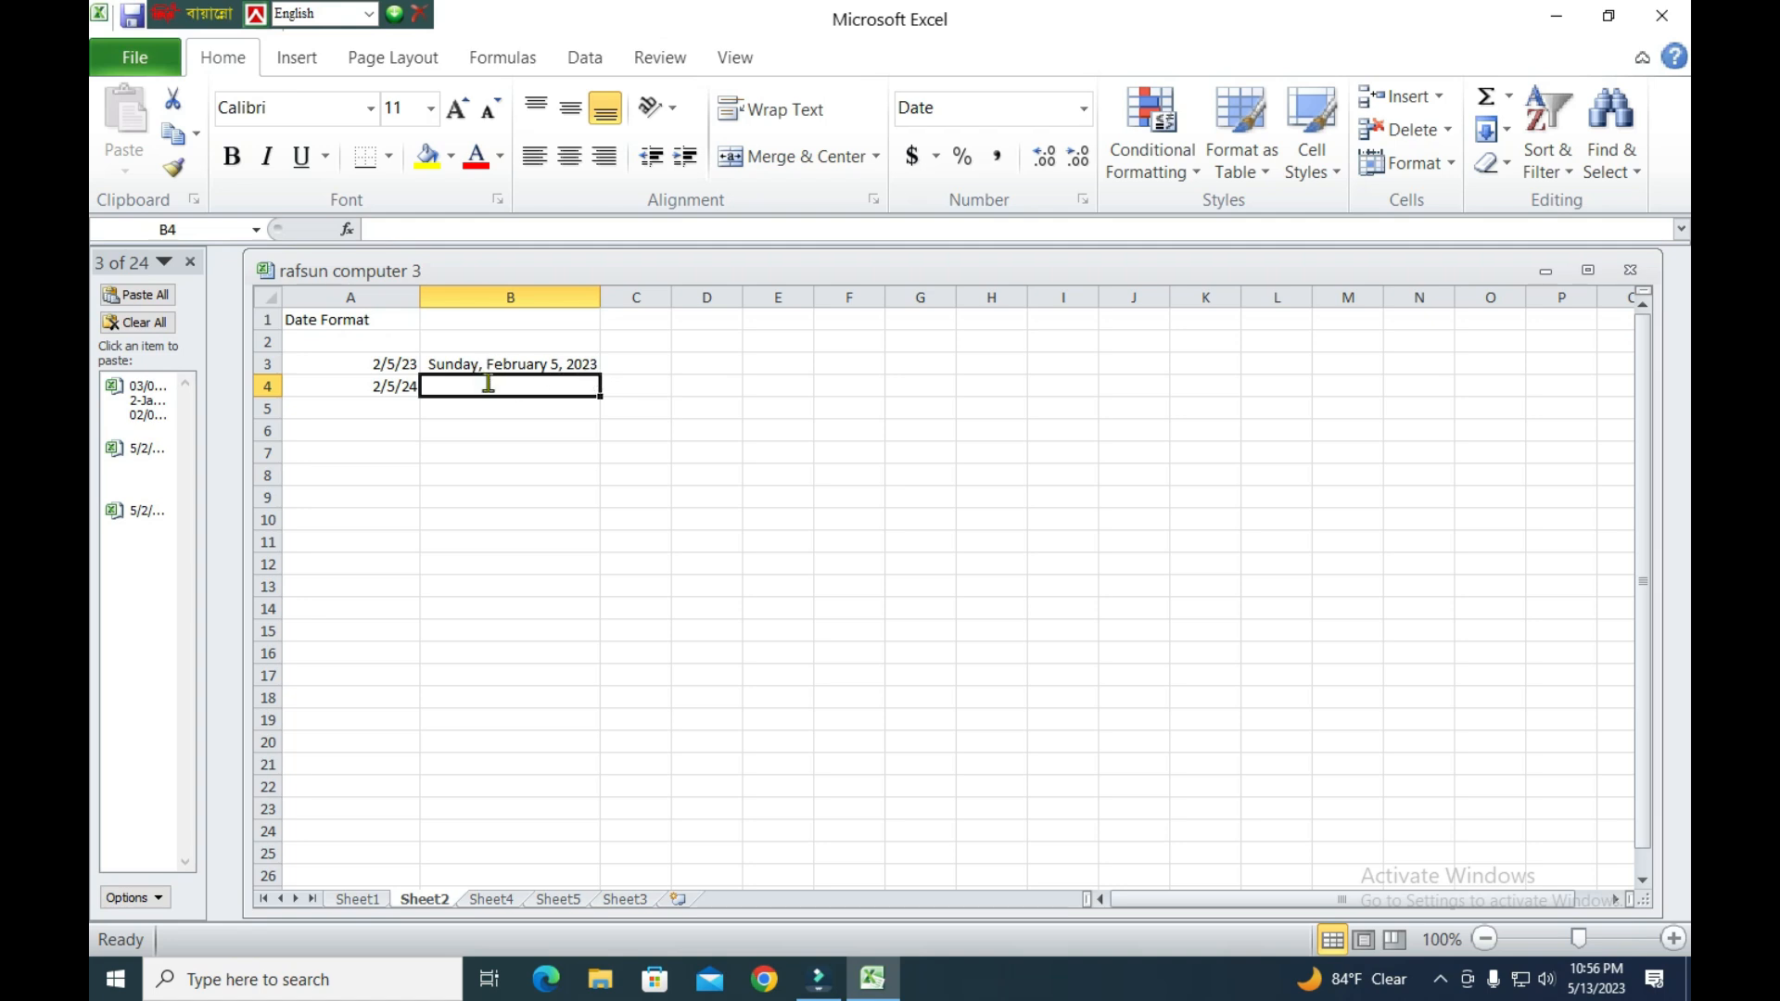
{"action": "type", "text": "2"}
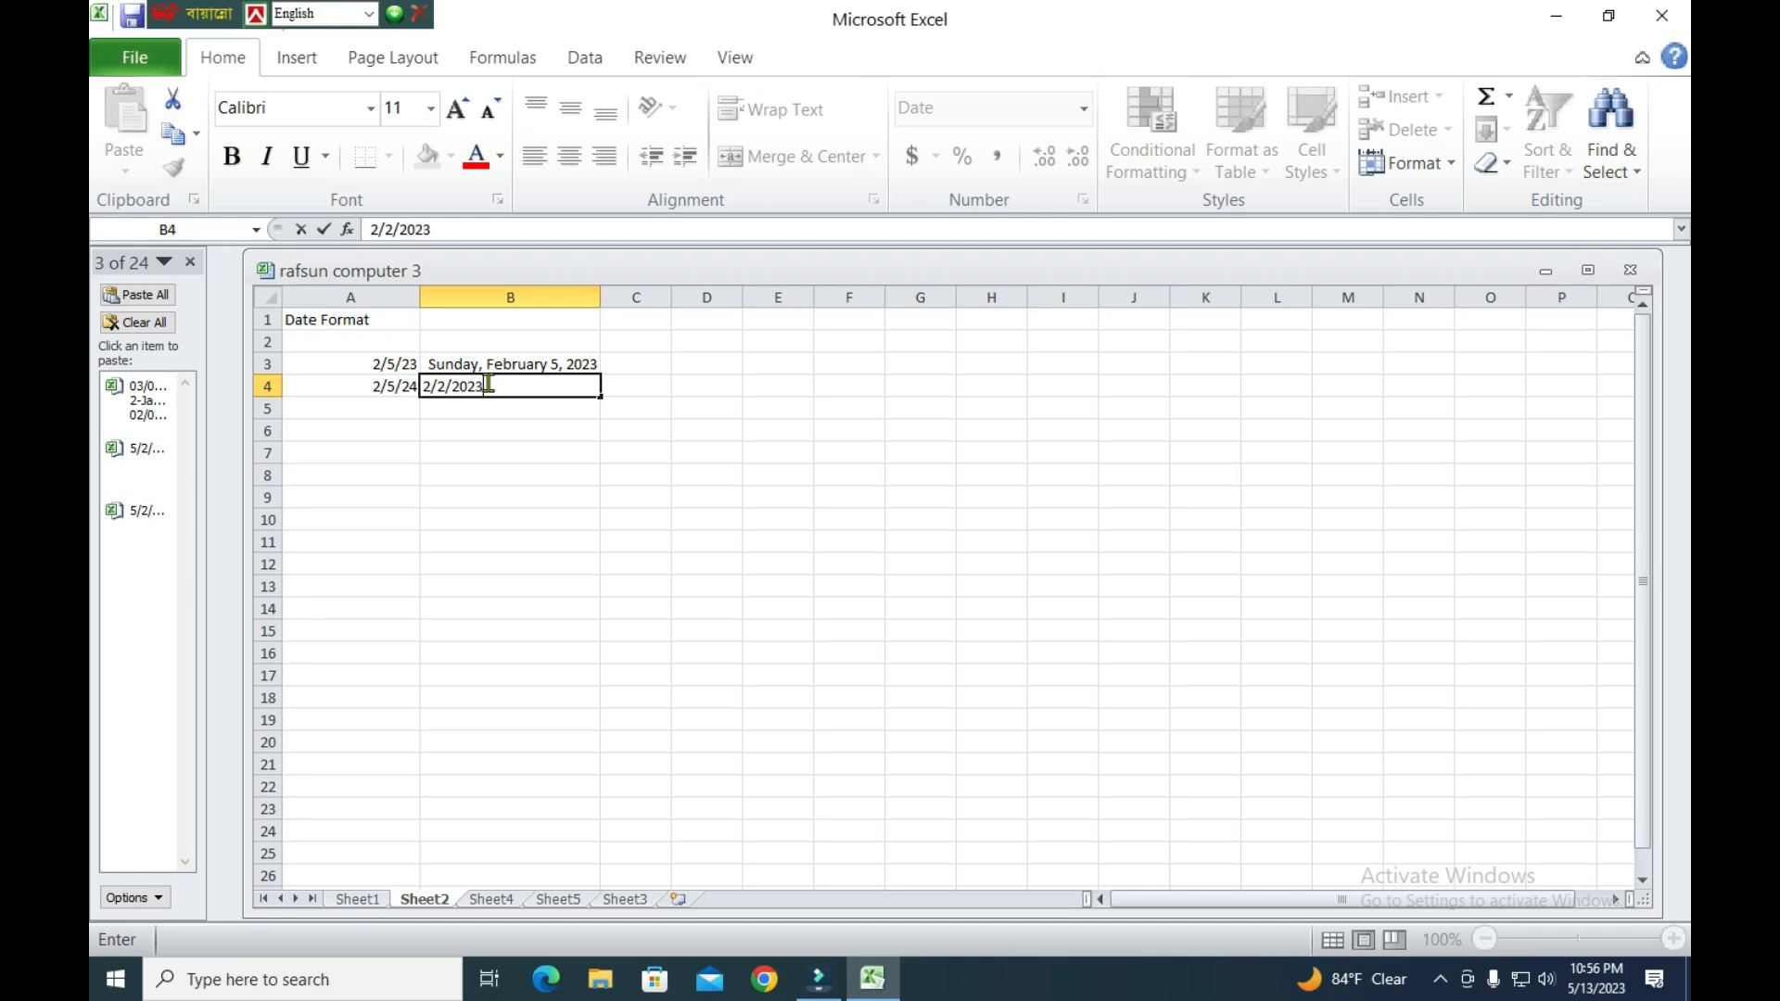
{"action": "type", "text": "/2/2023"}
{"action": "left_click", "coordinate": [573, 411]}
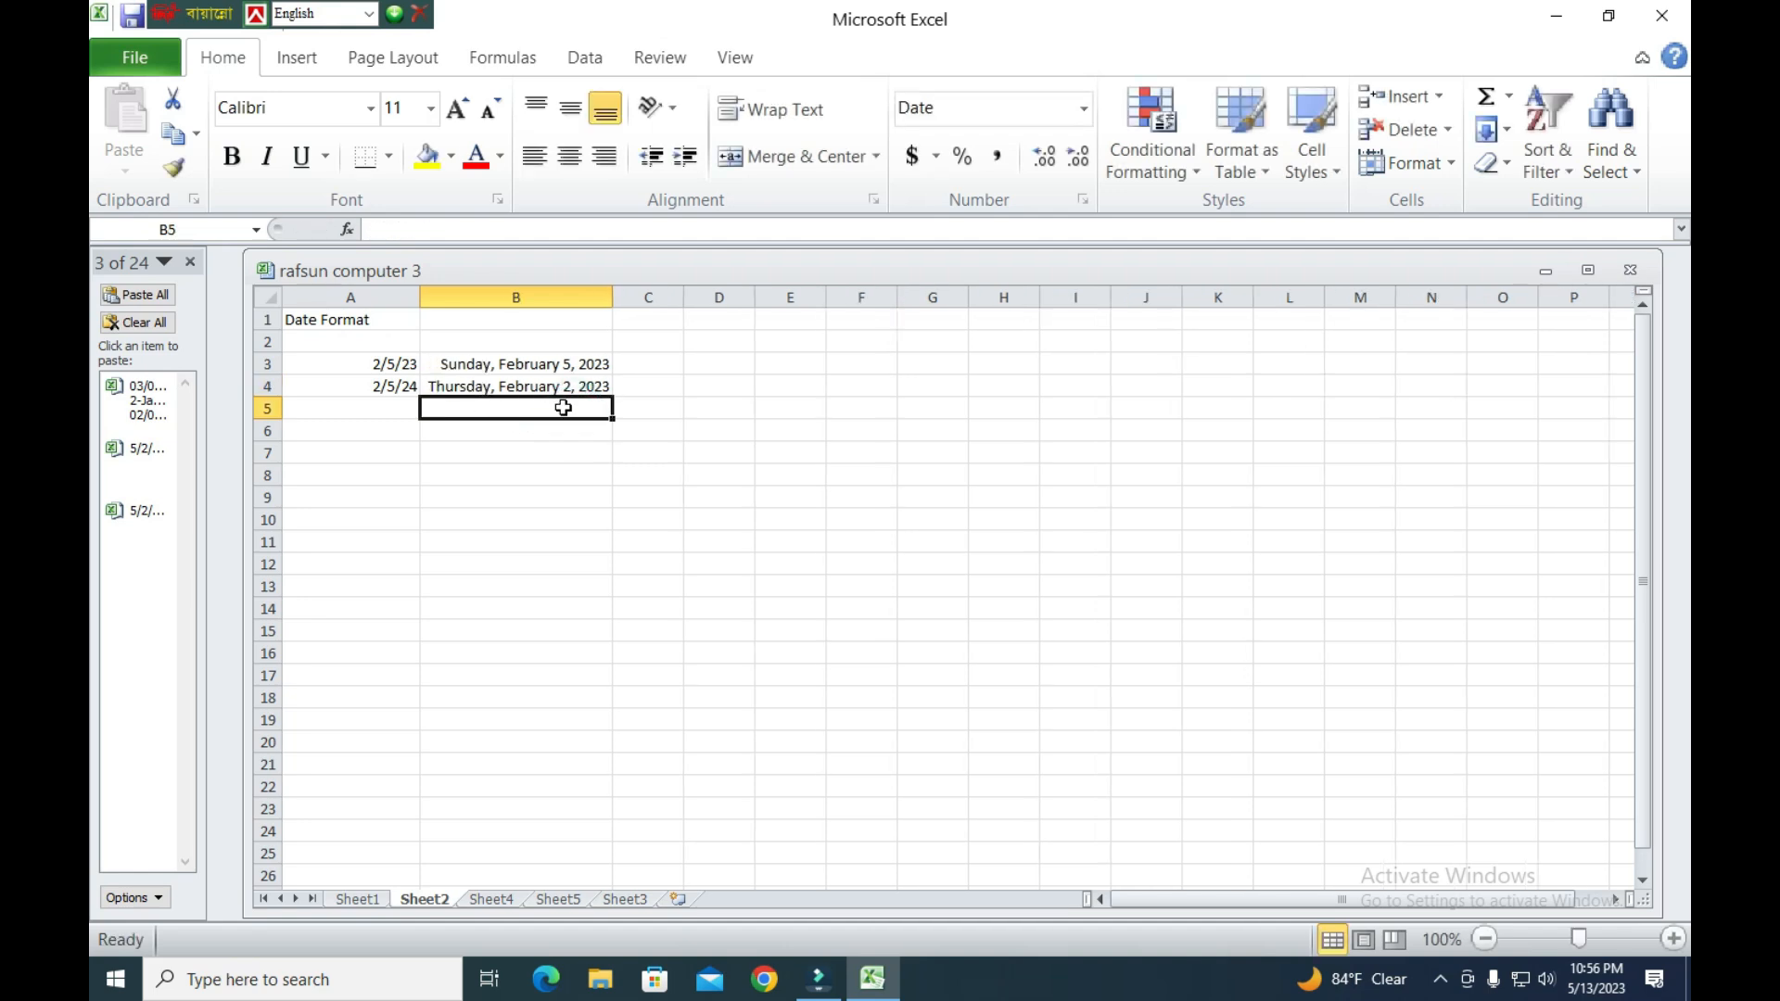
{"action": "left_click", "coordinate": [496, 412]}
{"action": "left_click", "coordinate": [528, 519]}
{"action": "left_click", "coordinate": [486, 403]}
{"action": "left_click", "coordinate": [525, 538]}
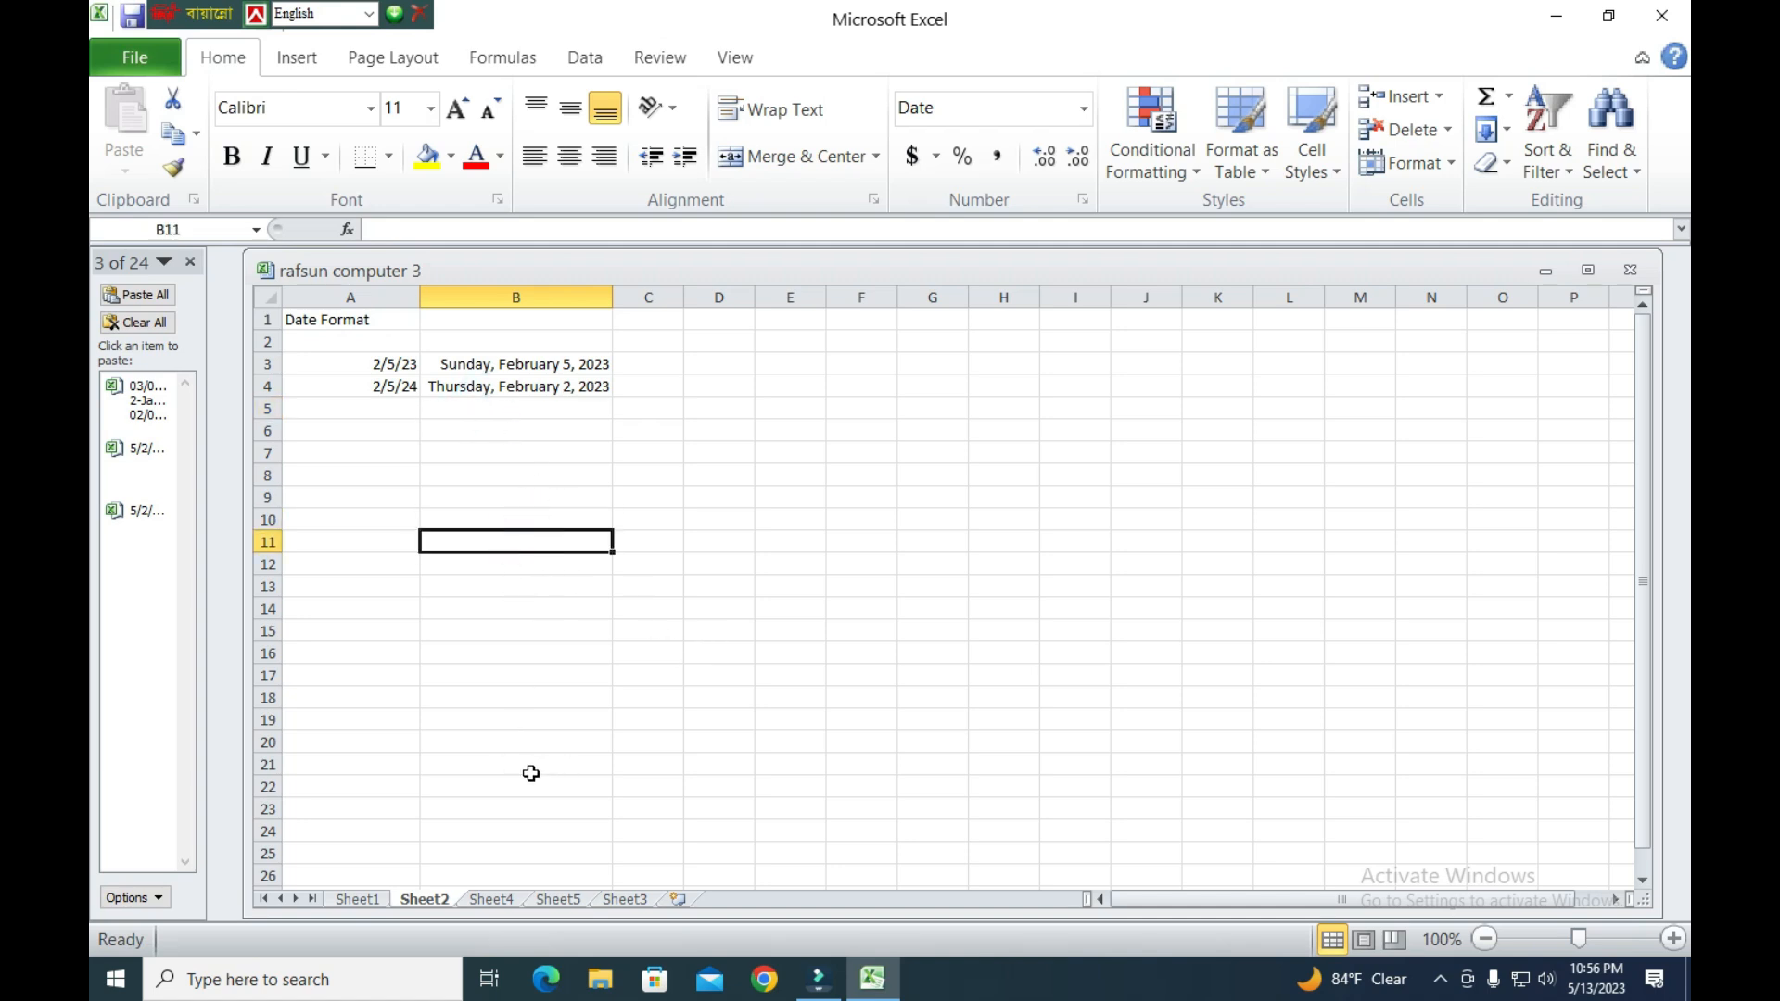
{"action": "left_click", "coordinate": [527, 459]}
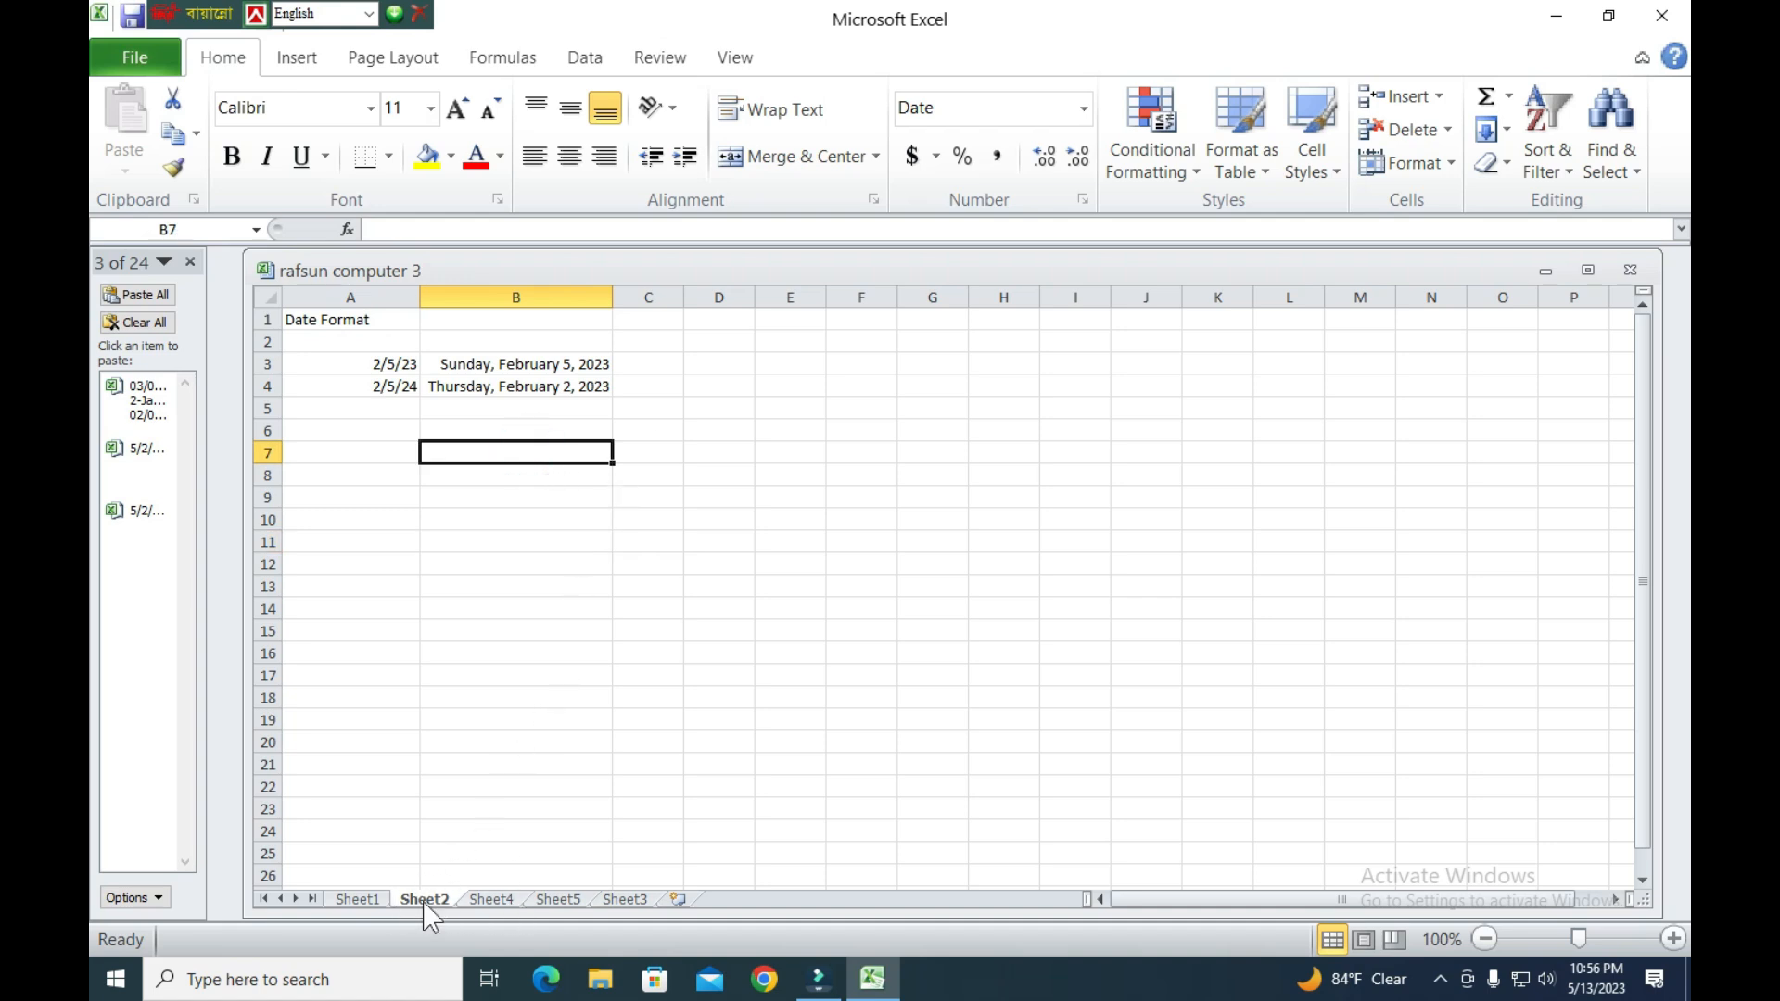
Review the formatted data on Sheet4, Sheet1, Sheet2 and Sheet5 of the workbook.
{"action": "left_click", "coordinate": [492, 899]}
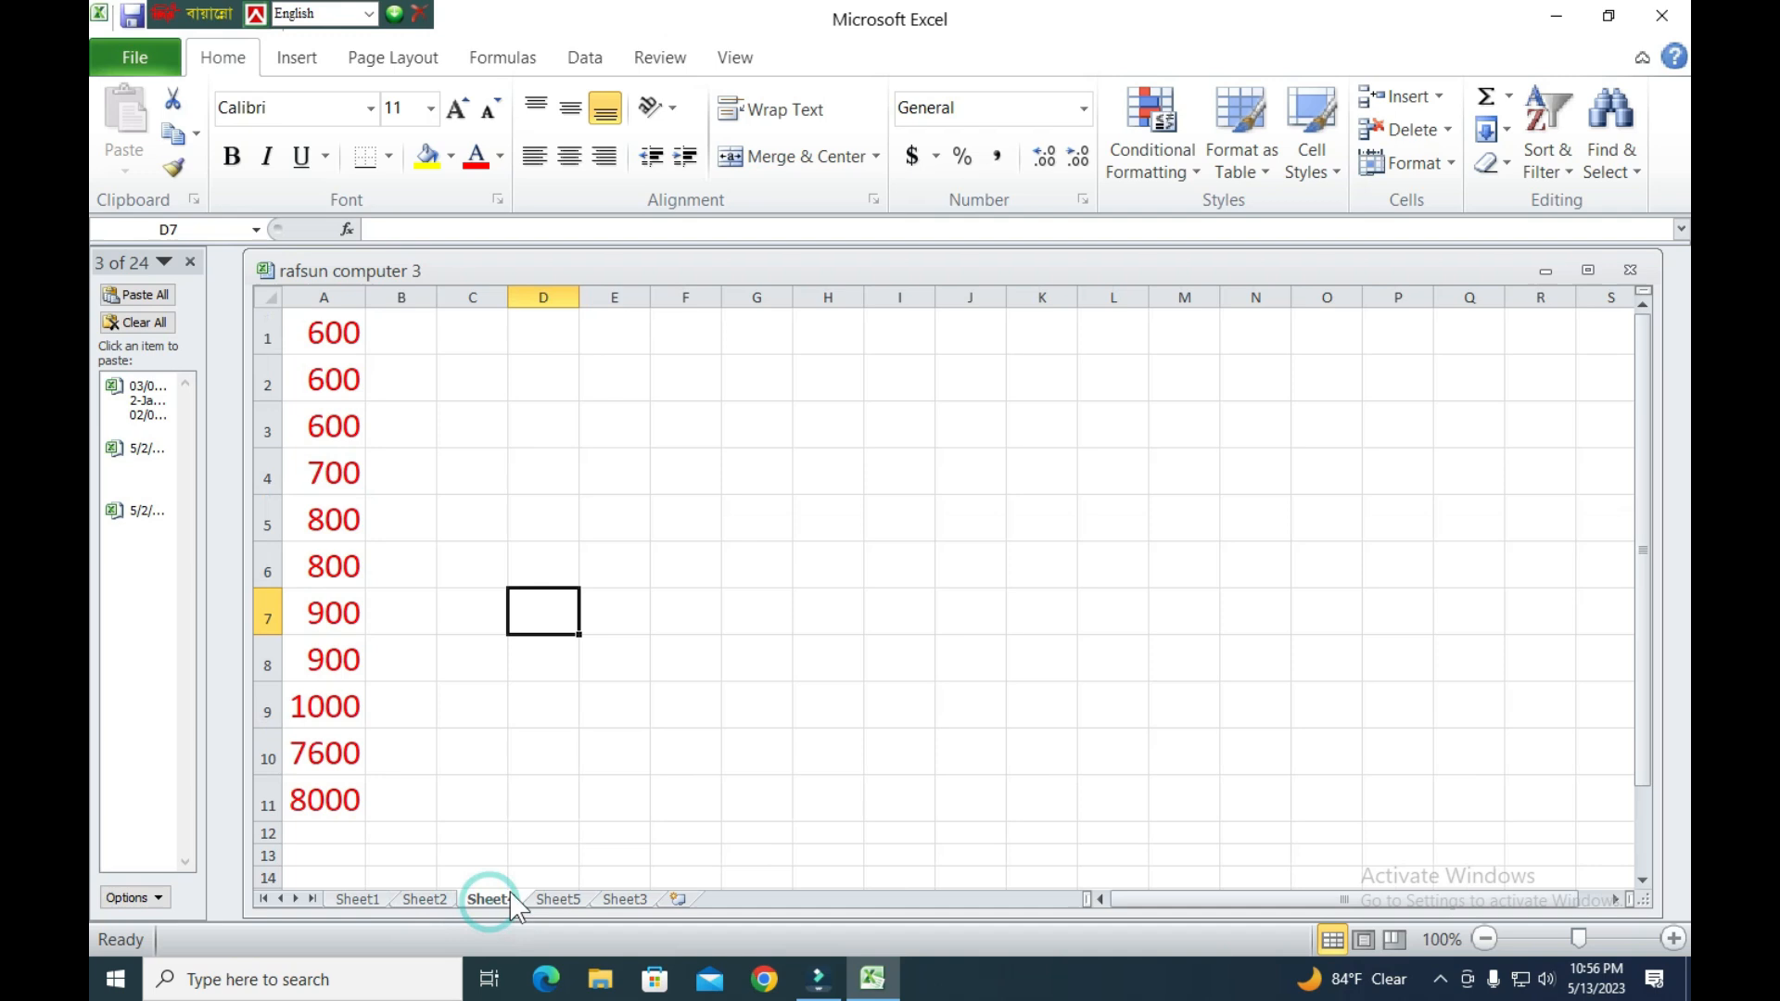
{"action": "left_click", "coordinate": [357, 899]}
{"action": "scroll", "coordinate": [511, 824], "scroll_direction": "up", "scroll_amount": 2}
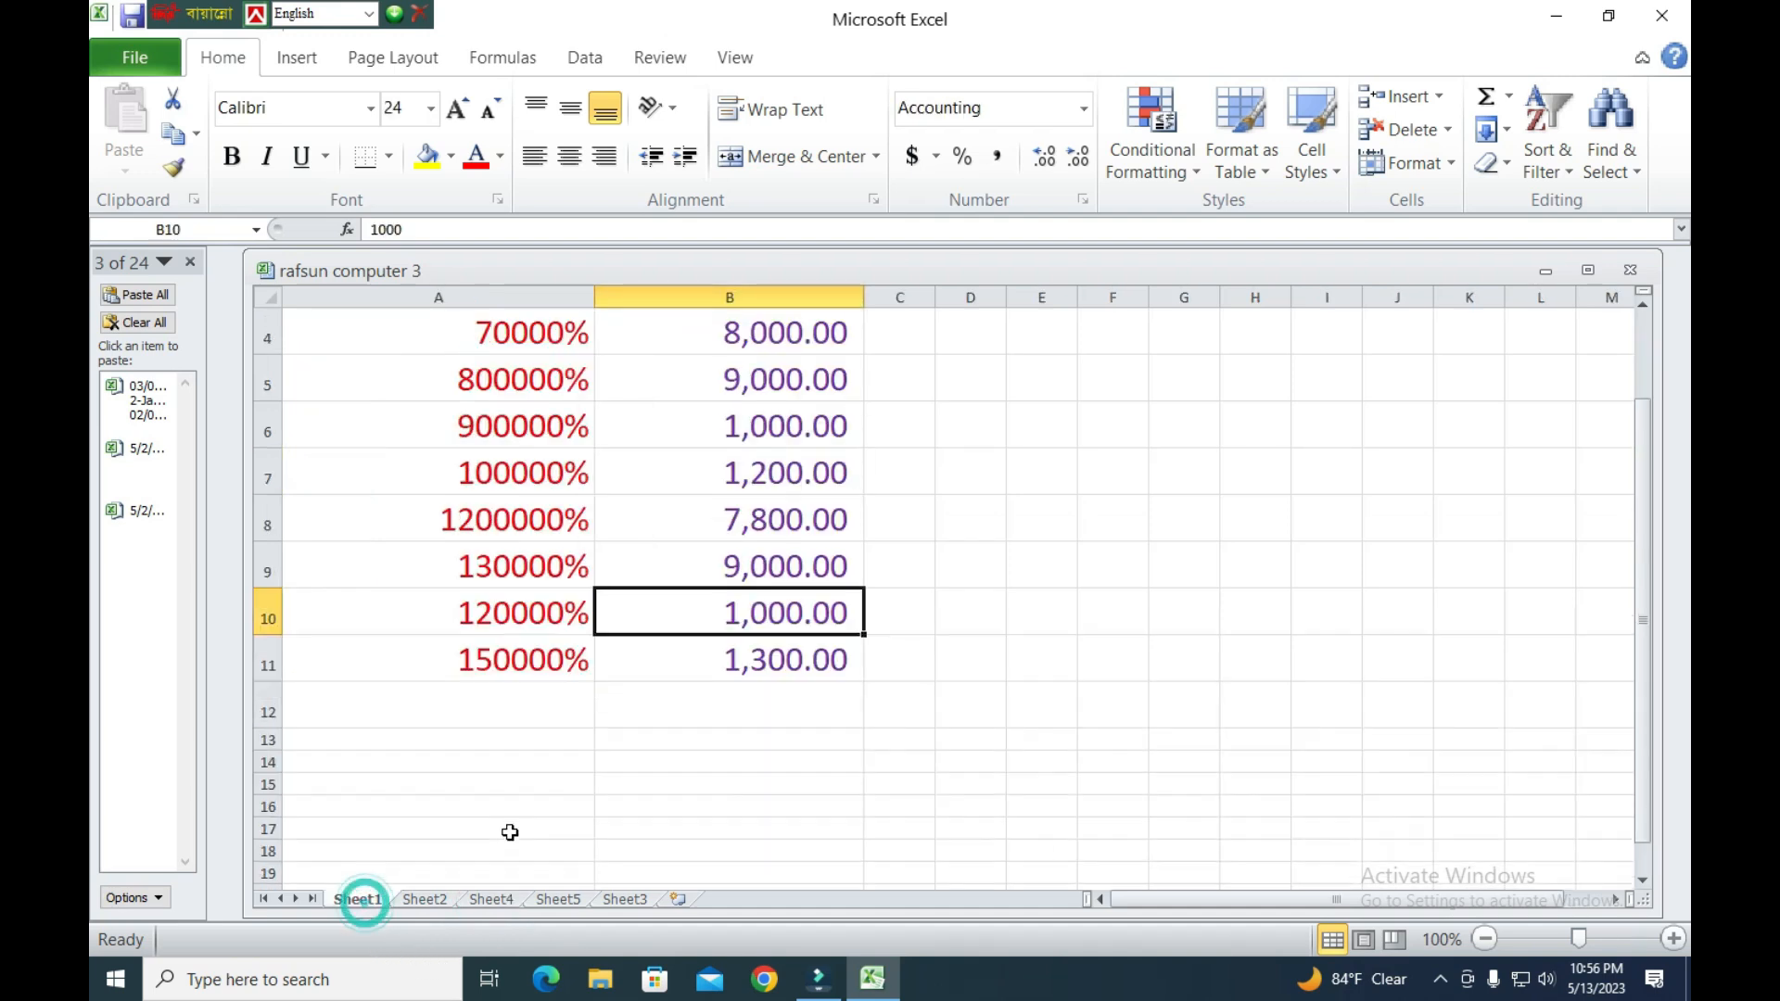
{"action": "scroll", "coordinate": [626, 763], "scroll_direction": "down", "scroll_amount": 1}
{"action": "left_click", "coordinate": [424, 899]}
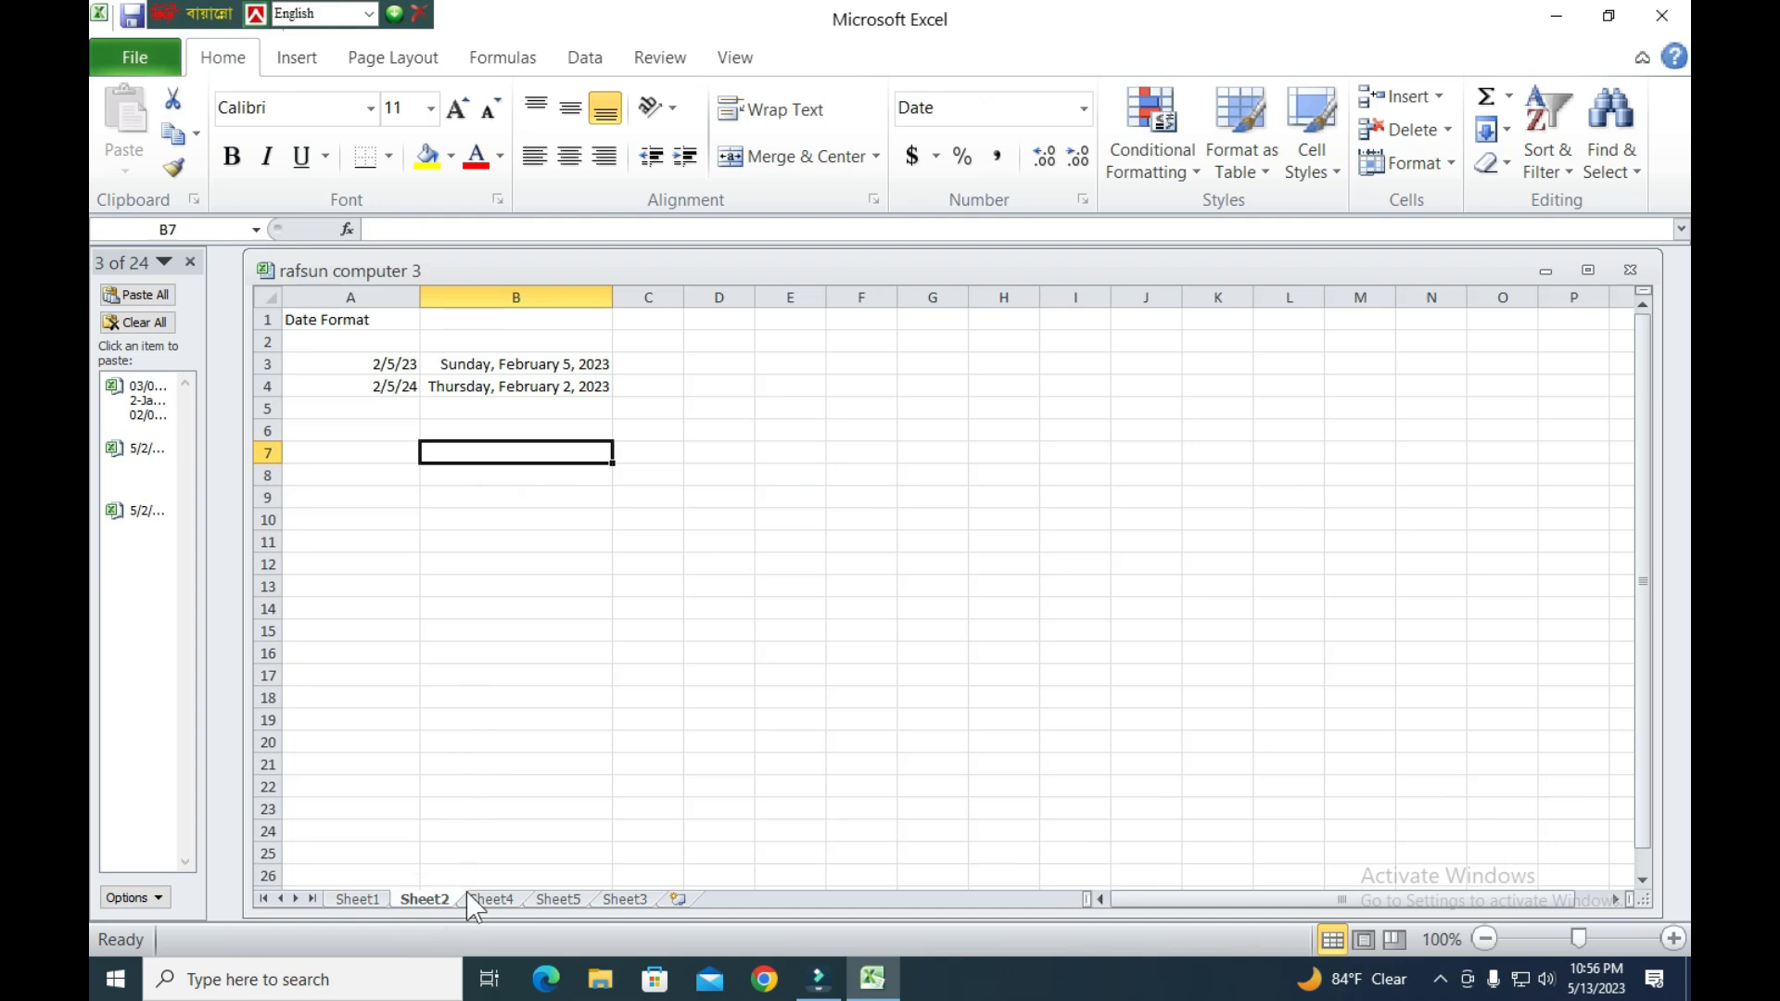
{"action": "left_click", "coordinate": [491, 900]}
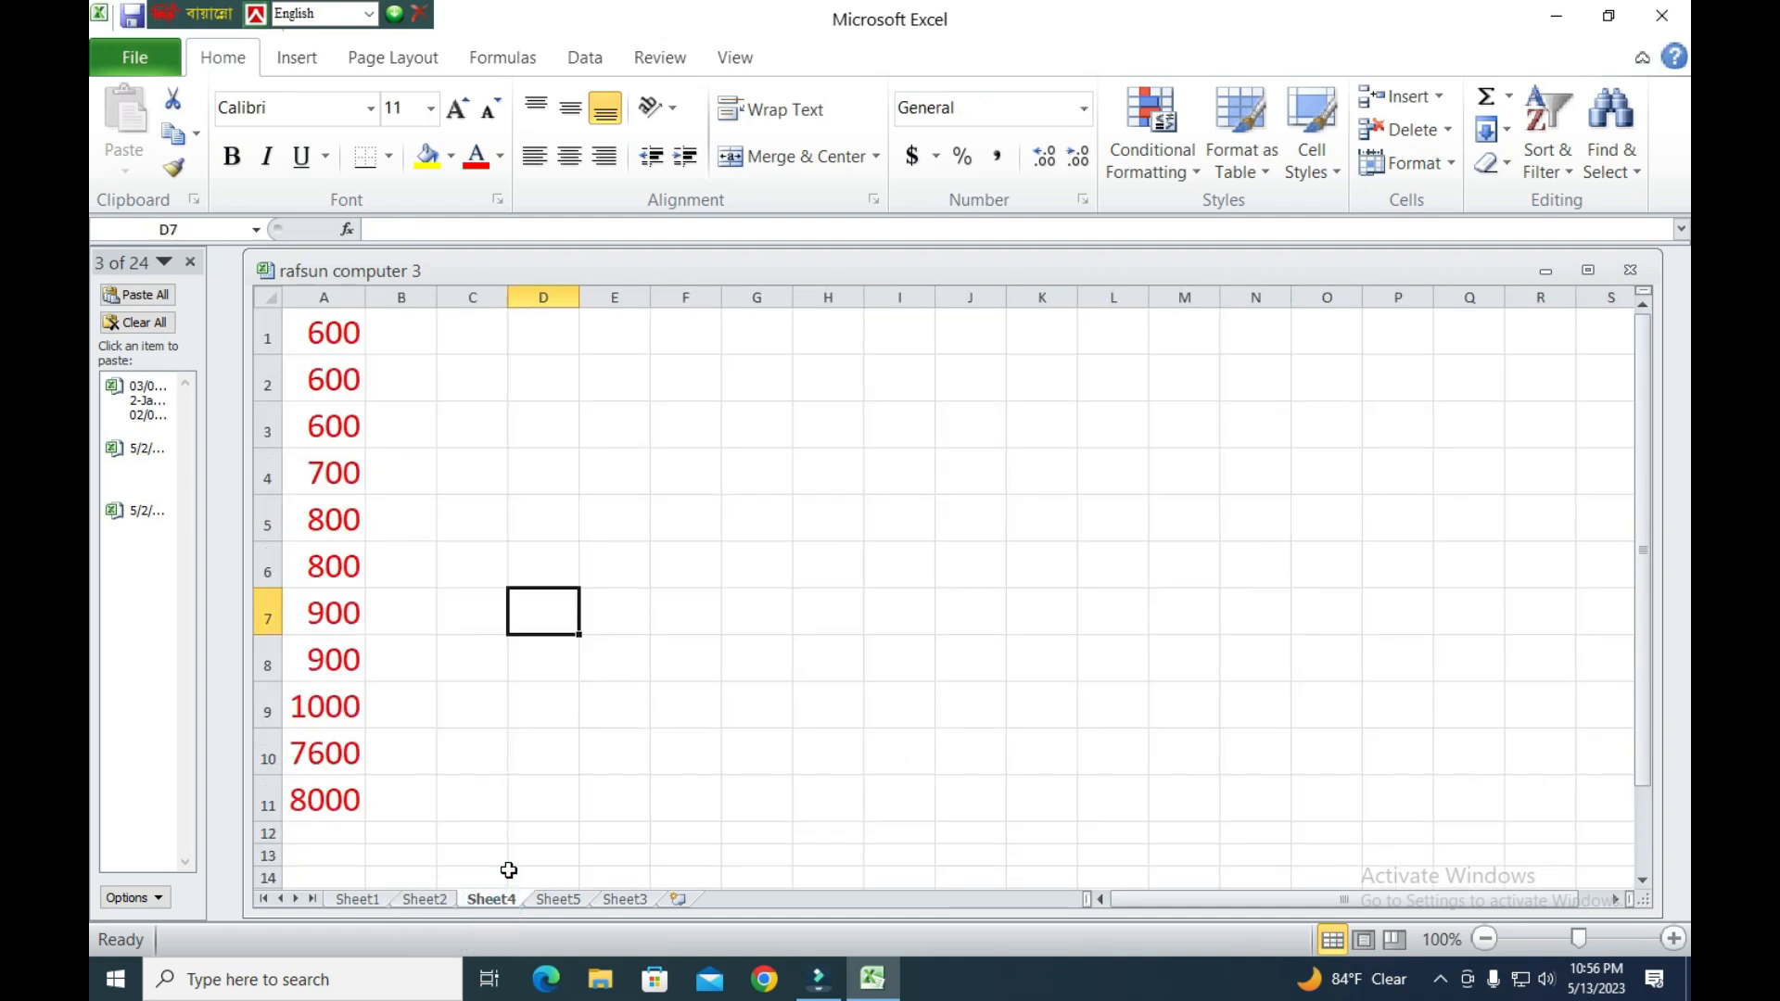
{"action": "left_click", "coordinate": [553, 901]}
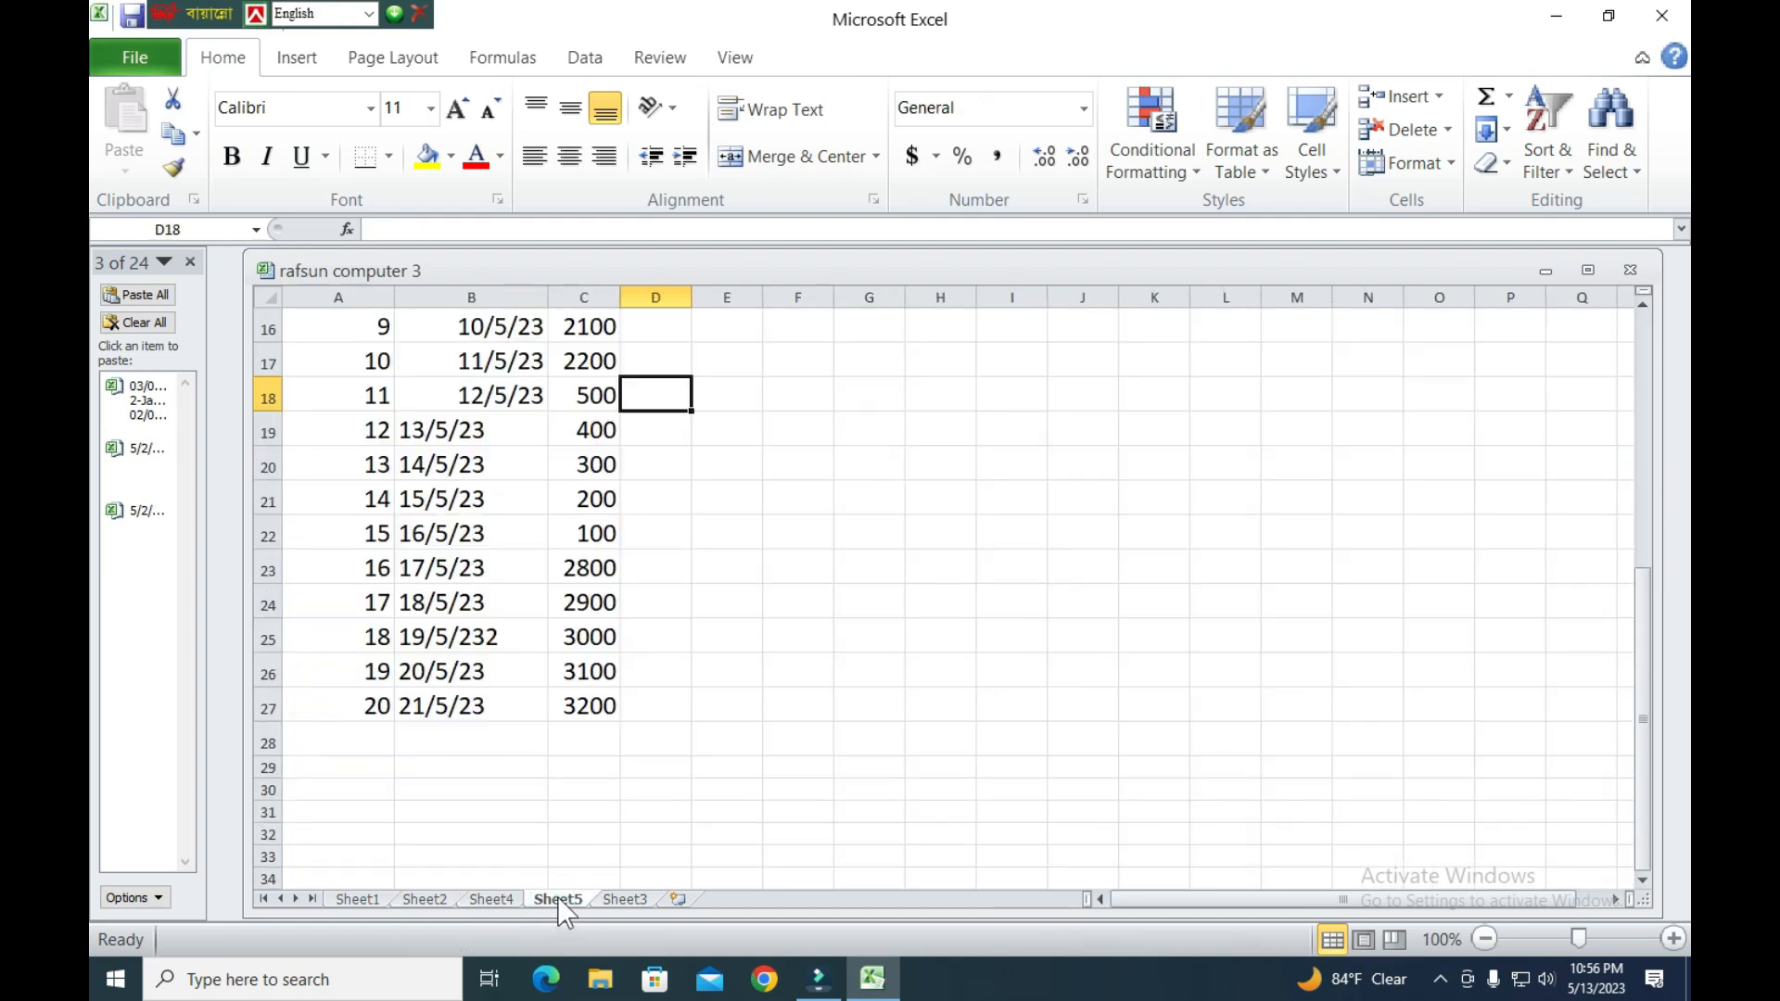
Format cells A7:A26 on Sheet3 as Fraction with the type "As halves (1/2)".
{"action": "left_click", "coordinate": [626, 899]}
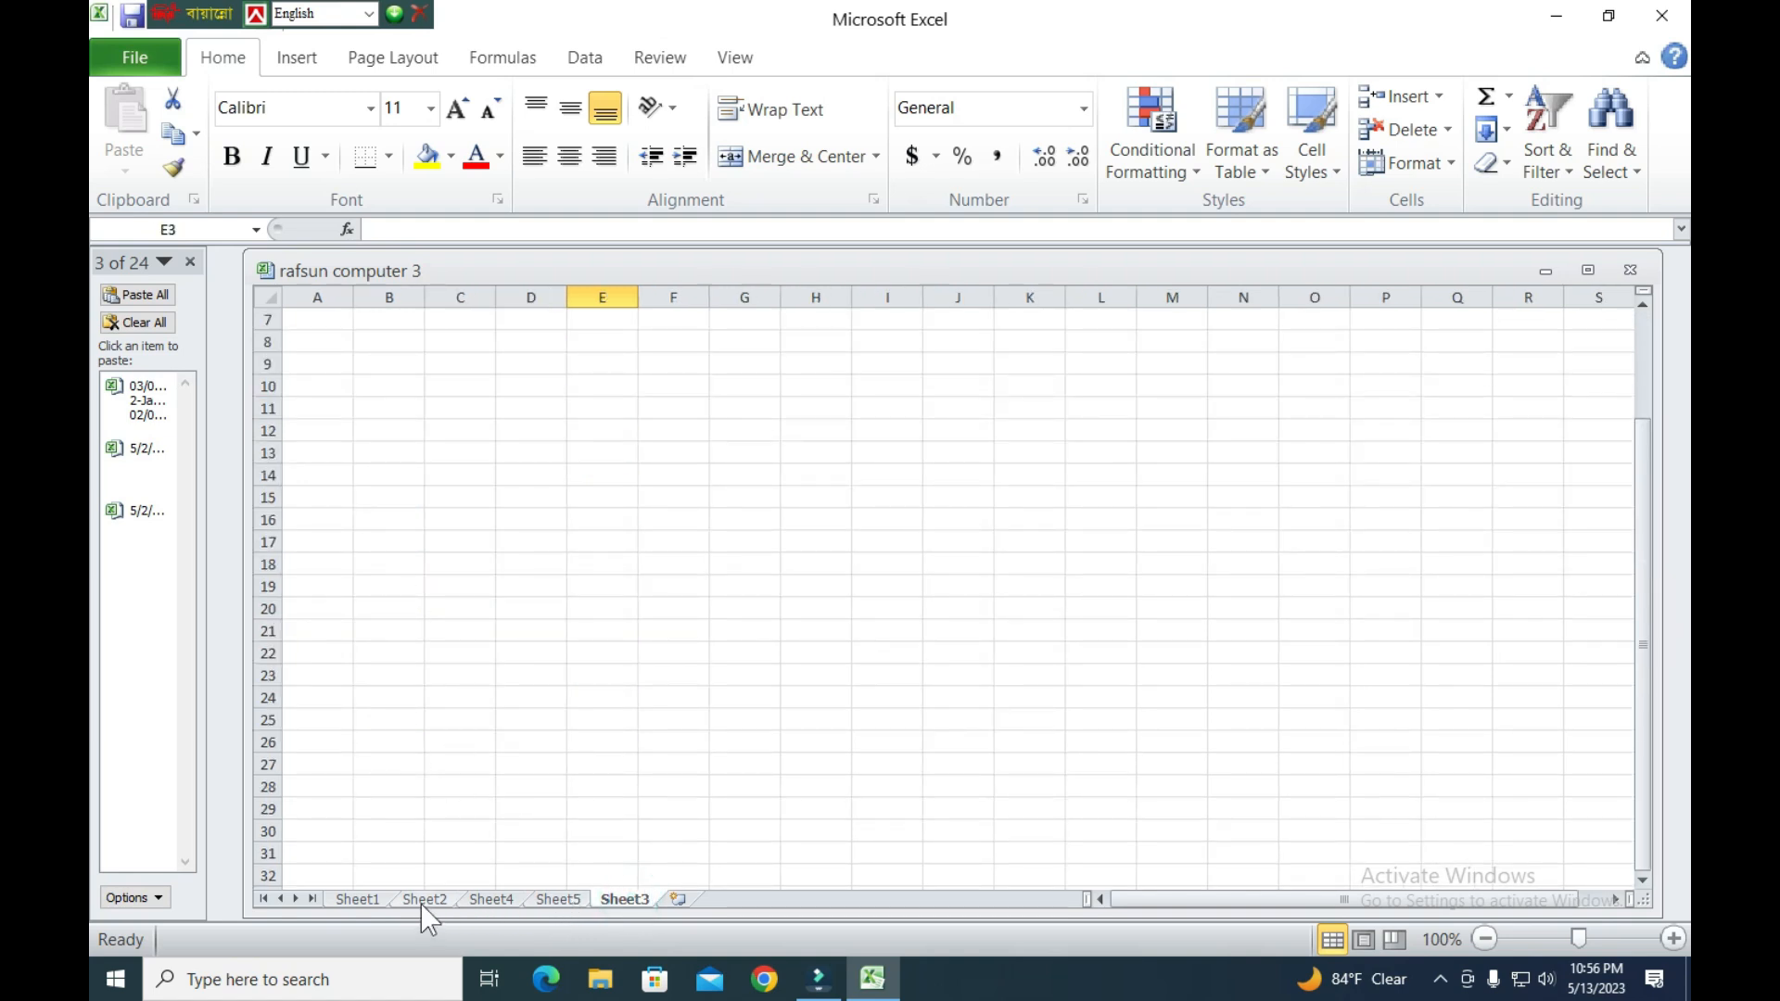
{"action": "left_click", "coordinate": [329, 335]}
{"action": "left_click", "coordinate": [366, 401]}
{"action": "left_click", "coordinate": [322, 333]}
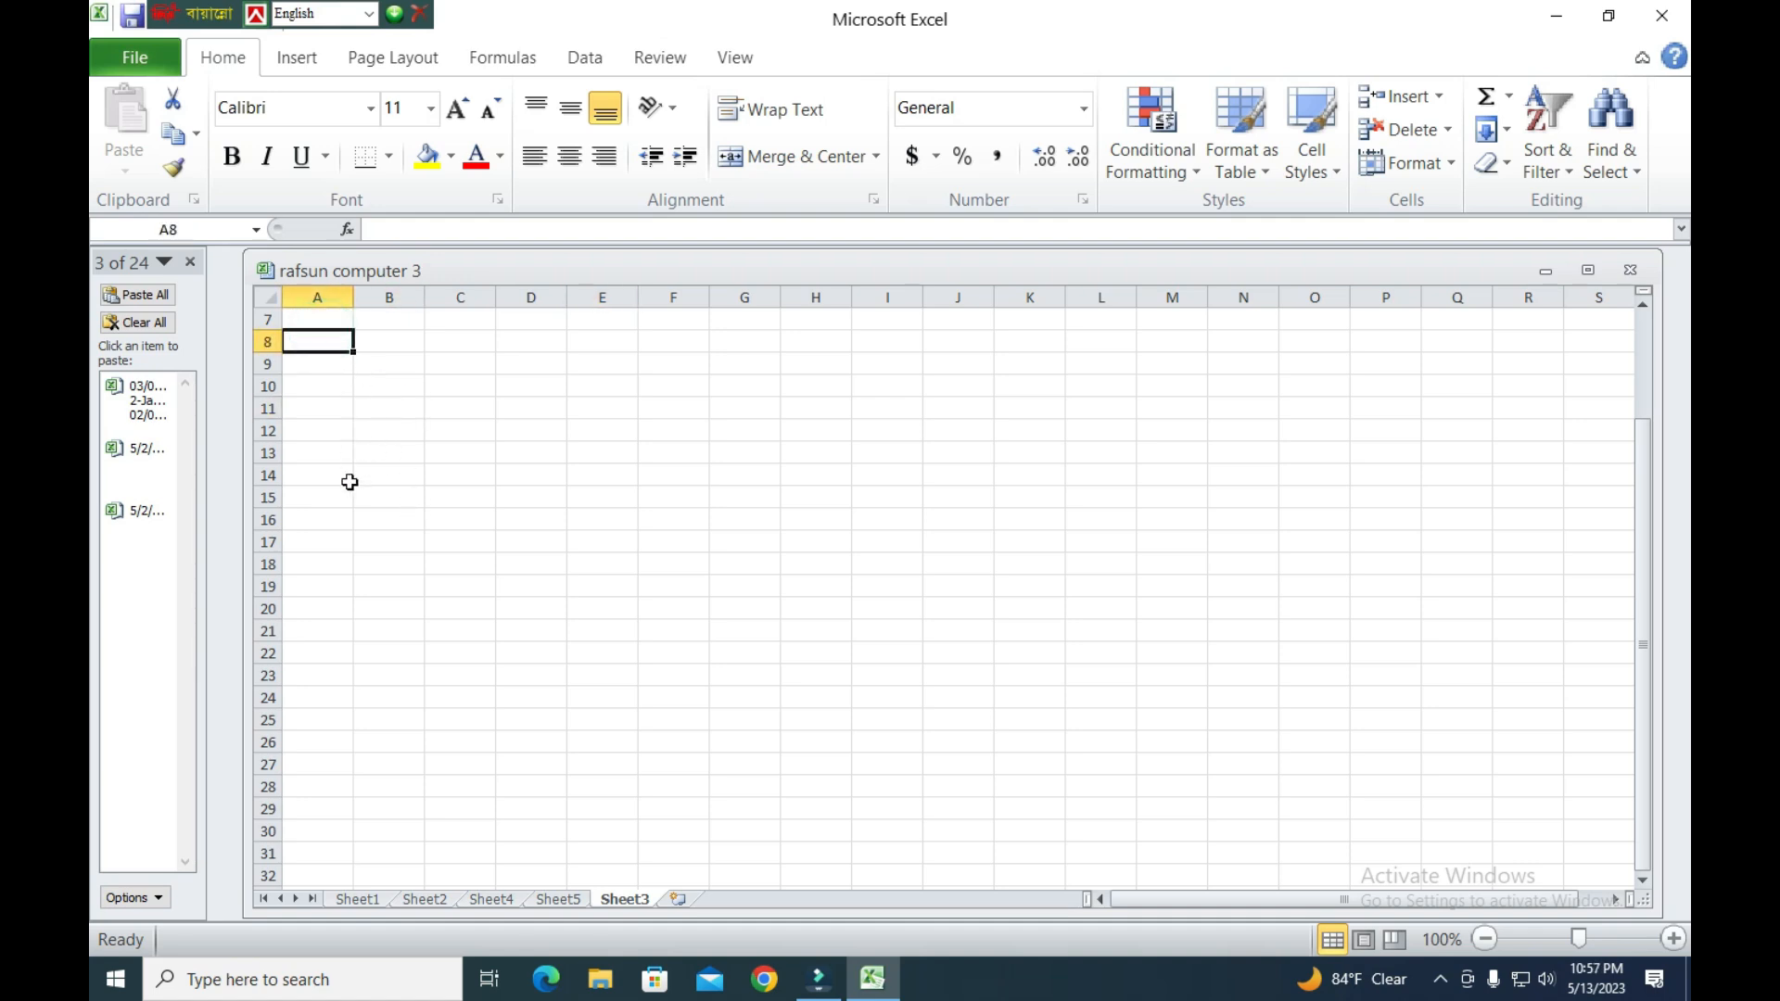
{"action": "left_click", "coordinate": [349, 411]}
{"action": "left_click_drag", "start_coordinate": [343, 318], "coordinate": [318, 706]}
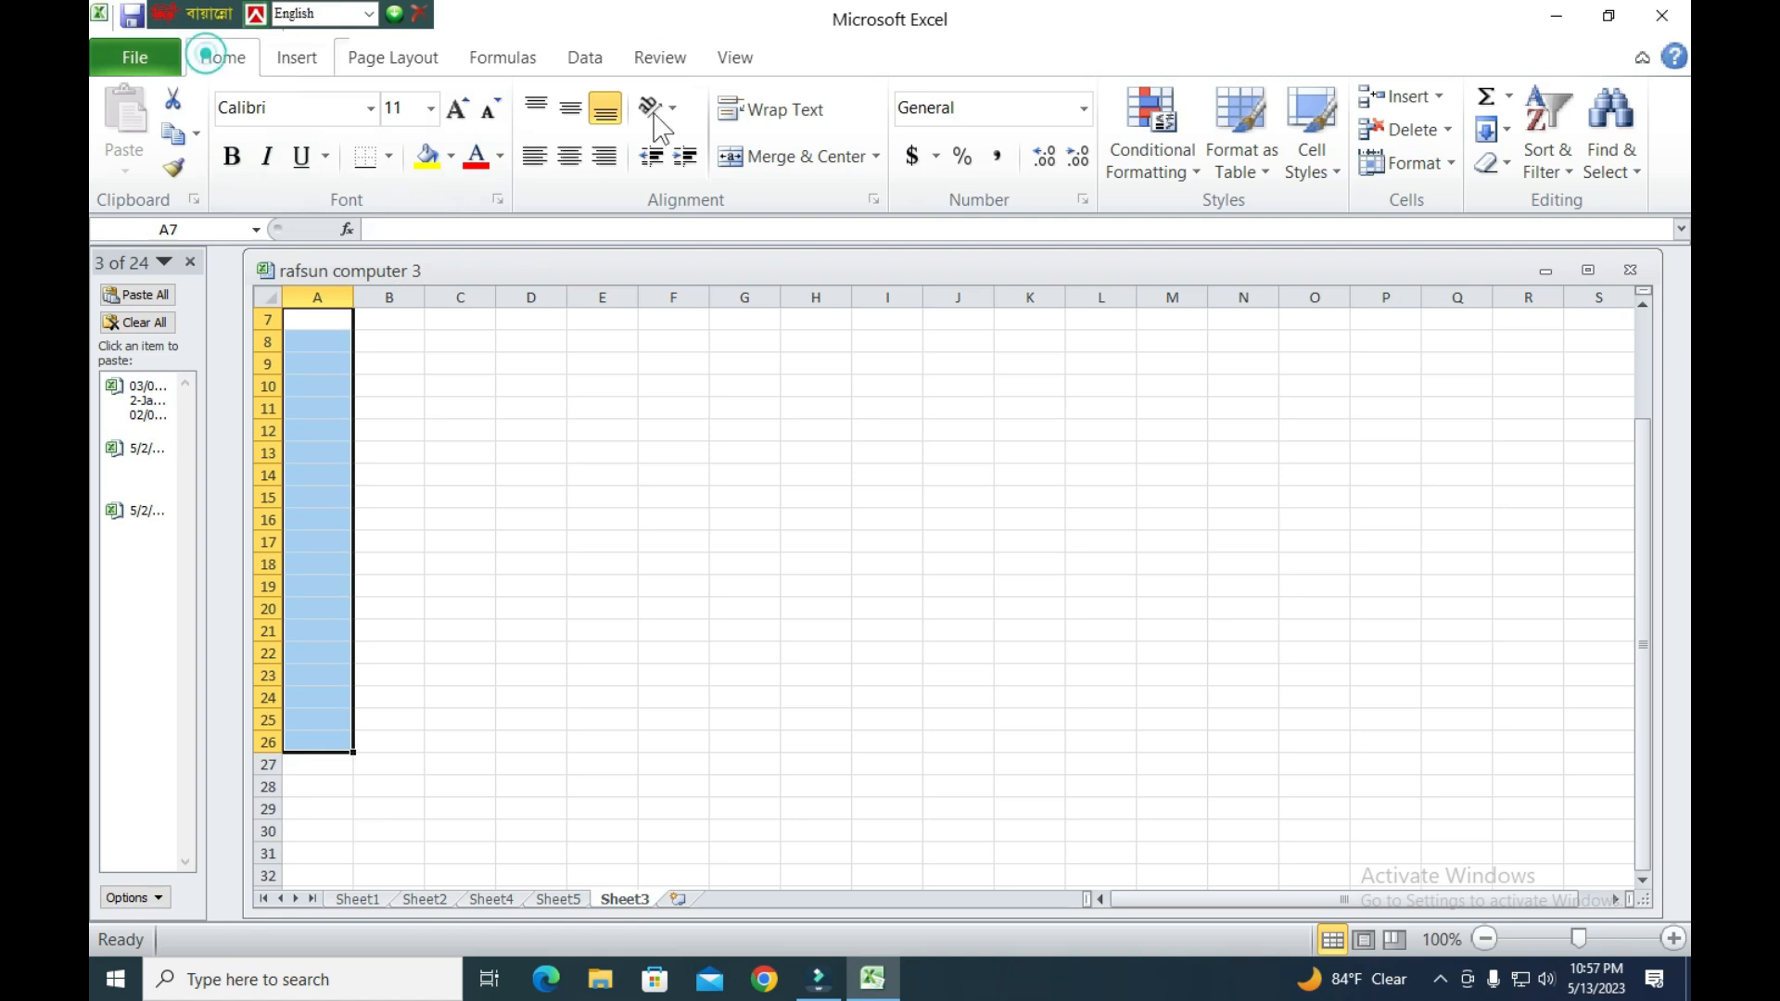
{"action": "left_click", "coordinate": [1437, 163]}
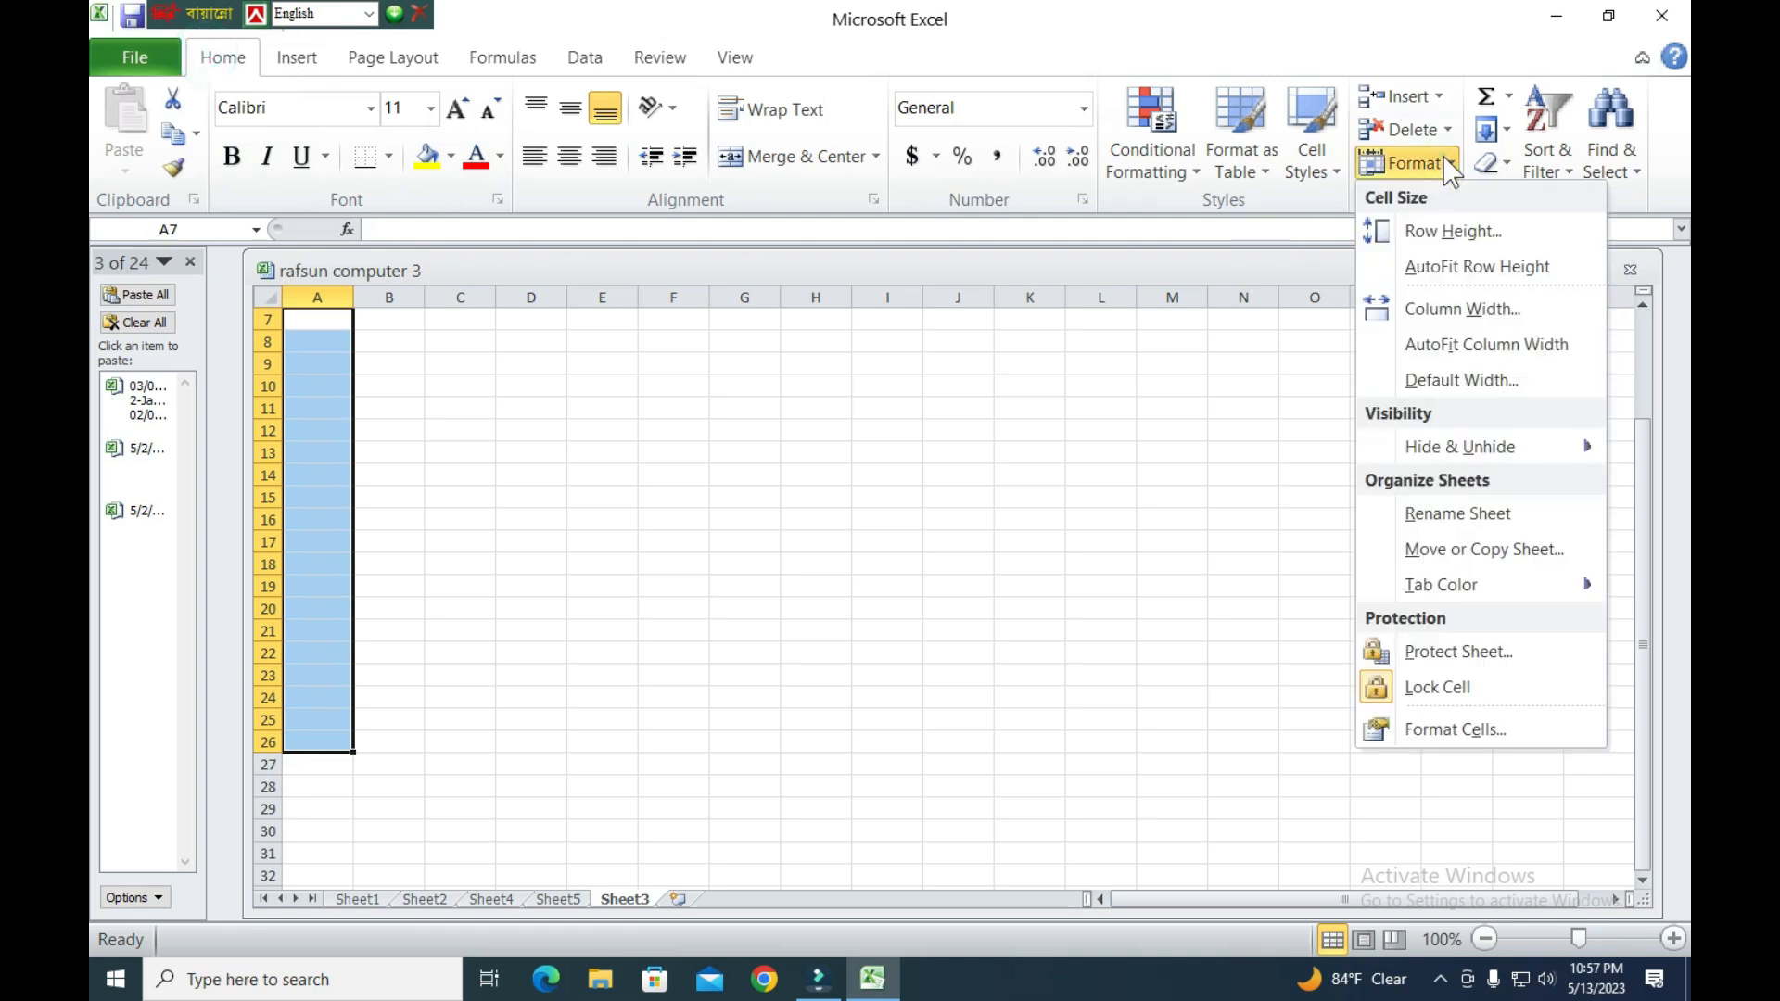
{"action": "left_click", "coordinate": [1446, 730]}
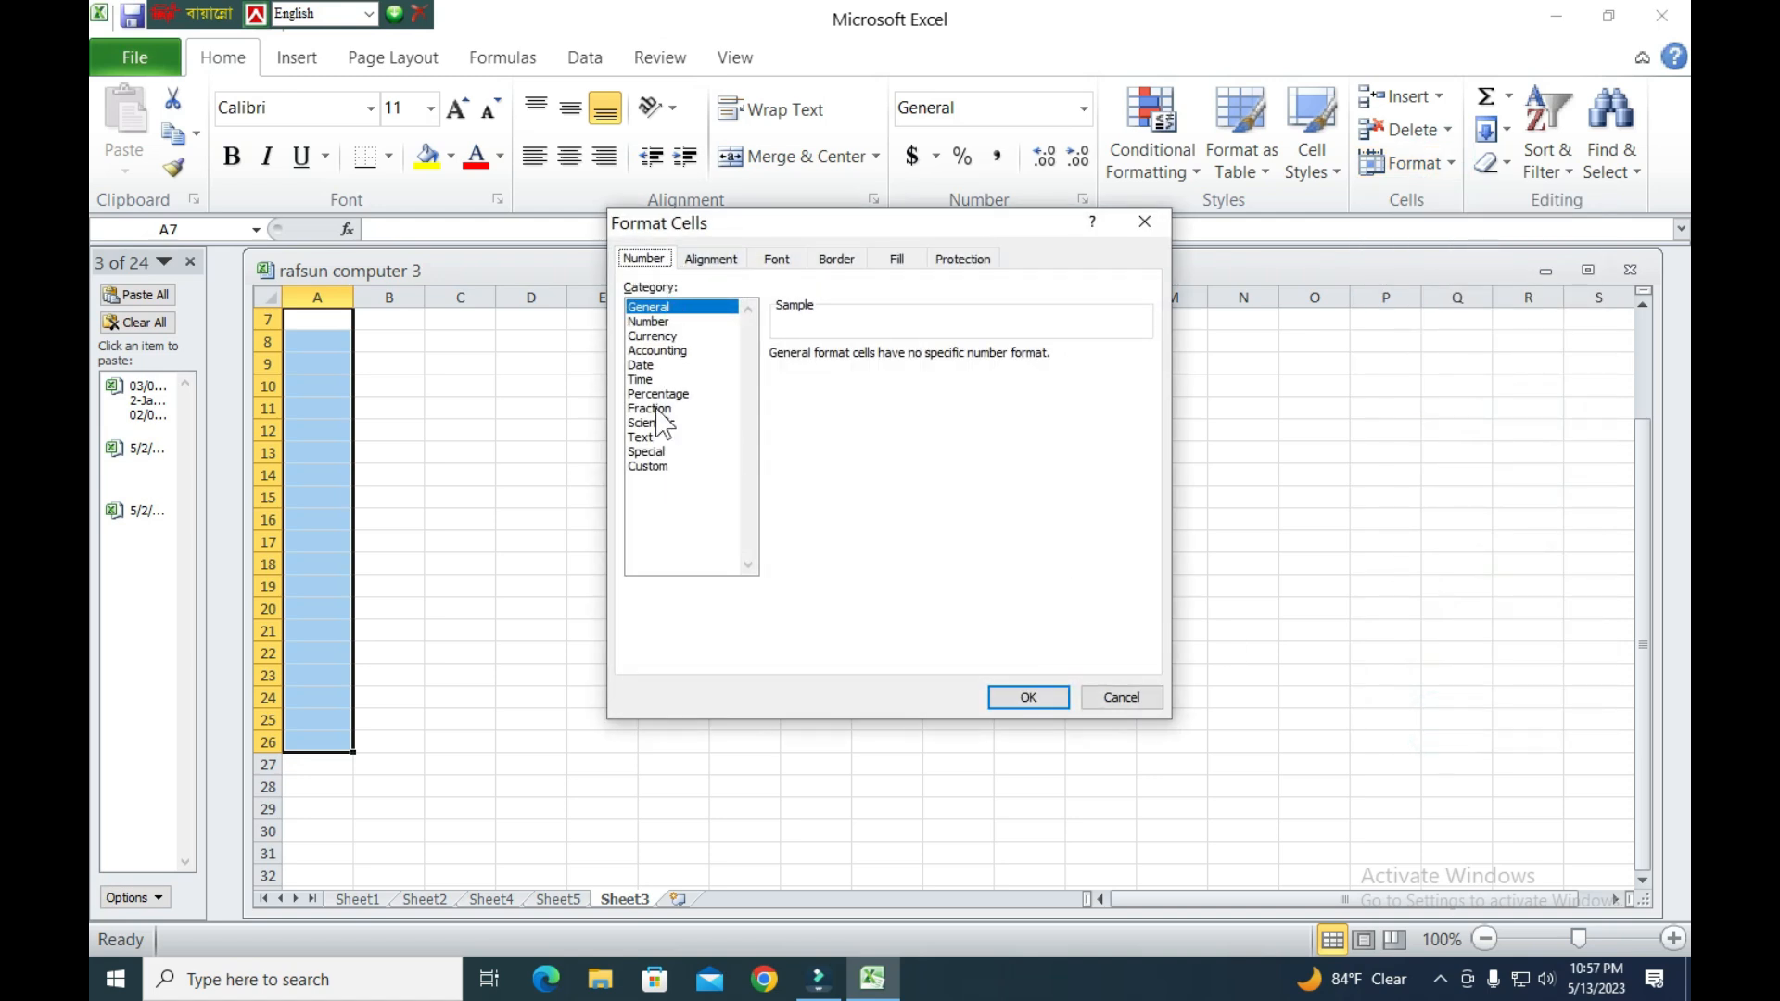
{"action": "left_click", "coordinate": [650, 409]}
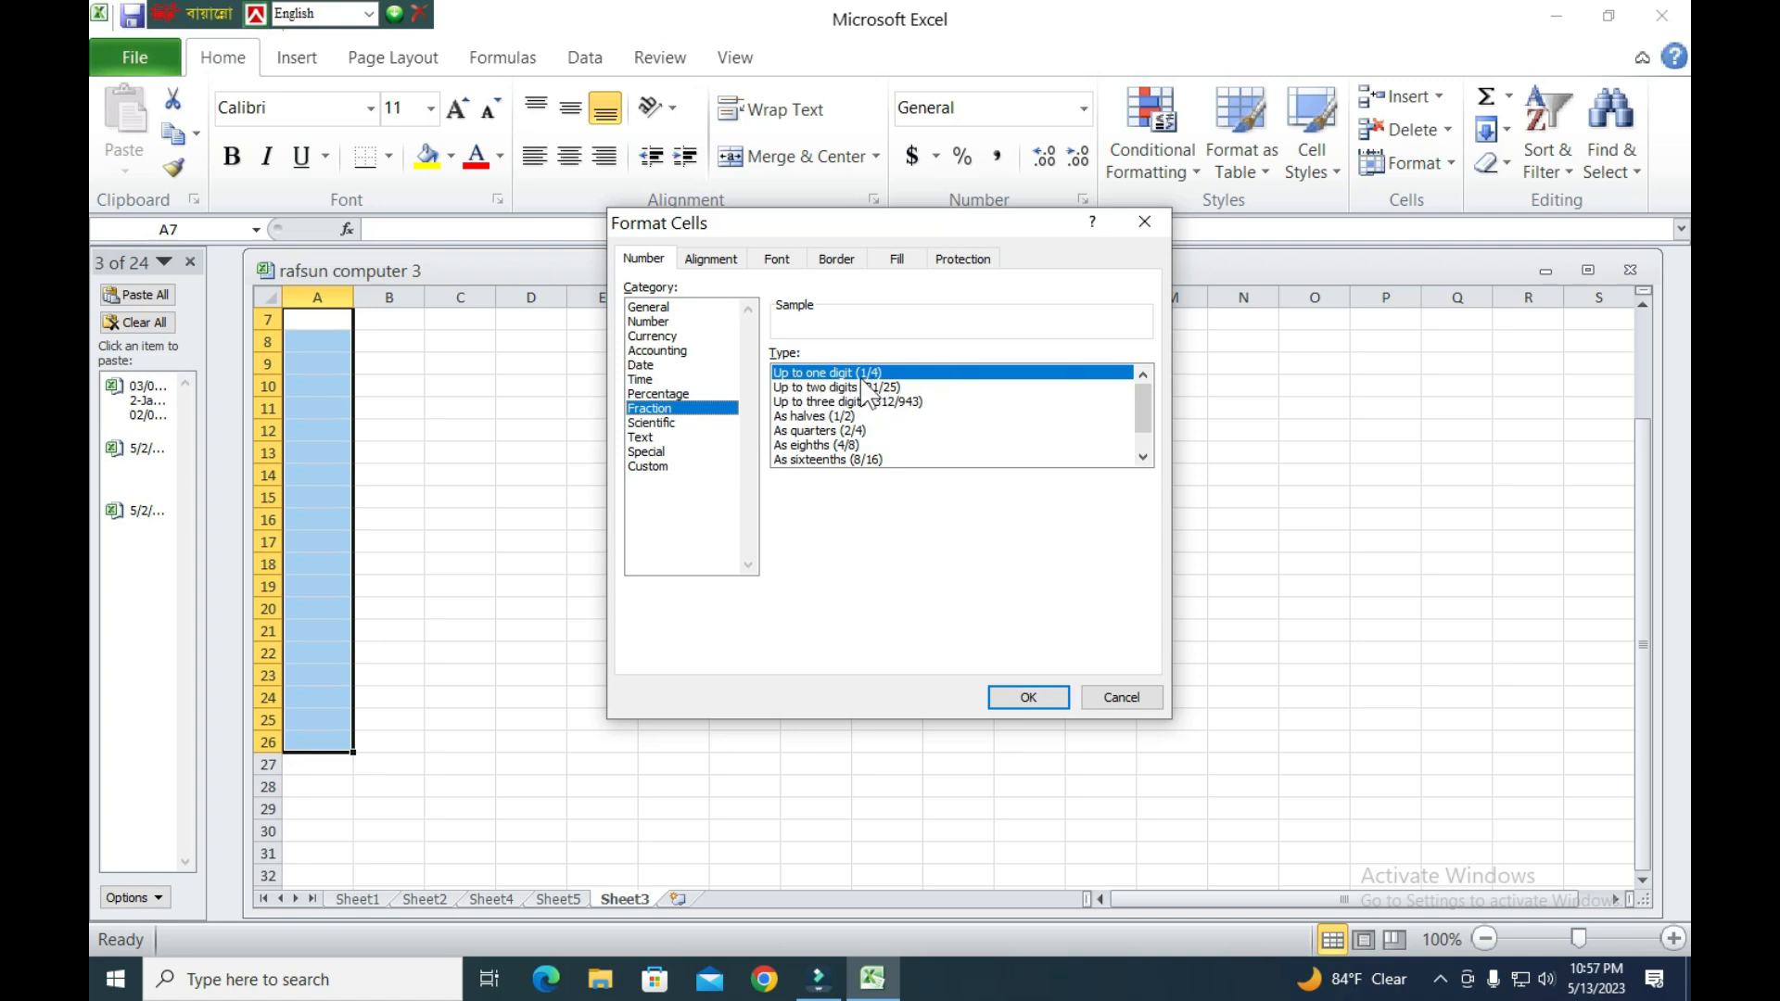
{"action": "left_click", "coordinate": [794, 417]}
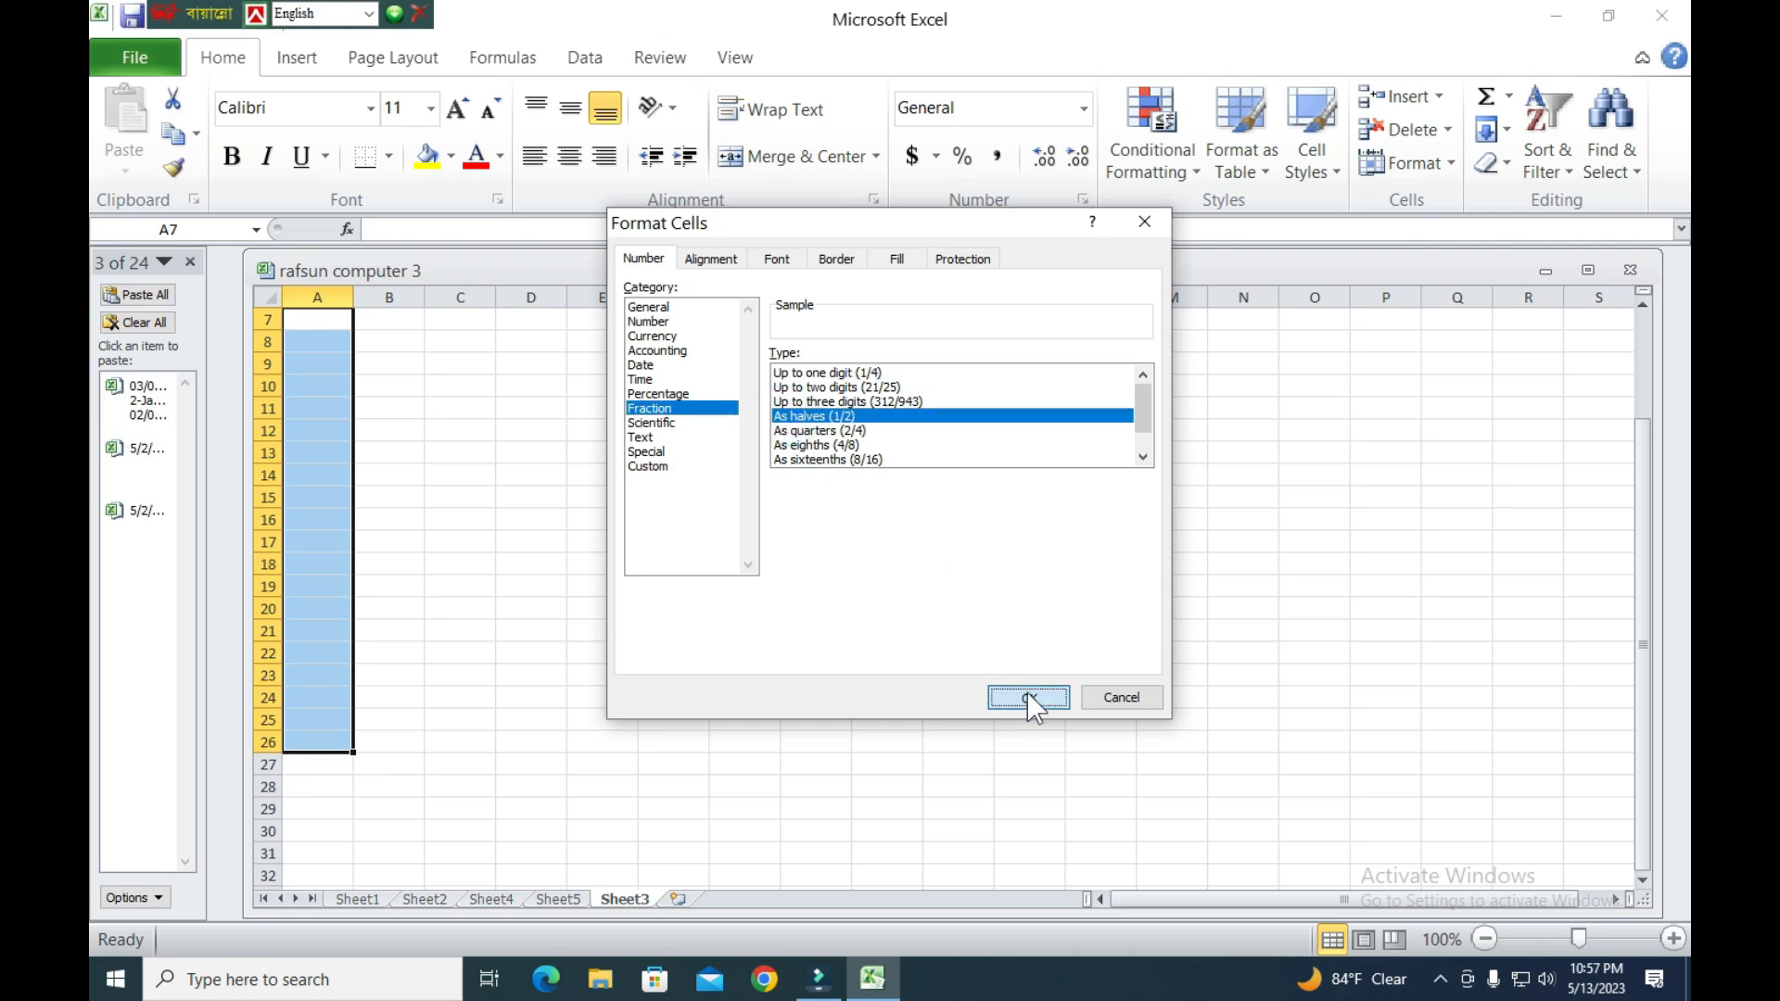
{"action": "left_click", "coordinate": [1027, 697]}
Enter the fractions 1/2 in cell A8, 1/3 in cell A9 and 1/4 in cell A10.
{"action": "left_click", "coordinate": [332, 363]}
{"action": "left_click", "coordinate": [316, 337]}
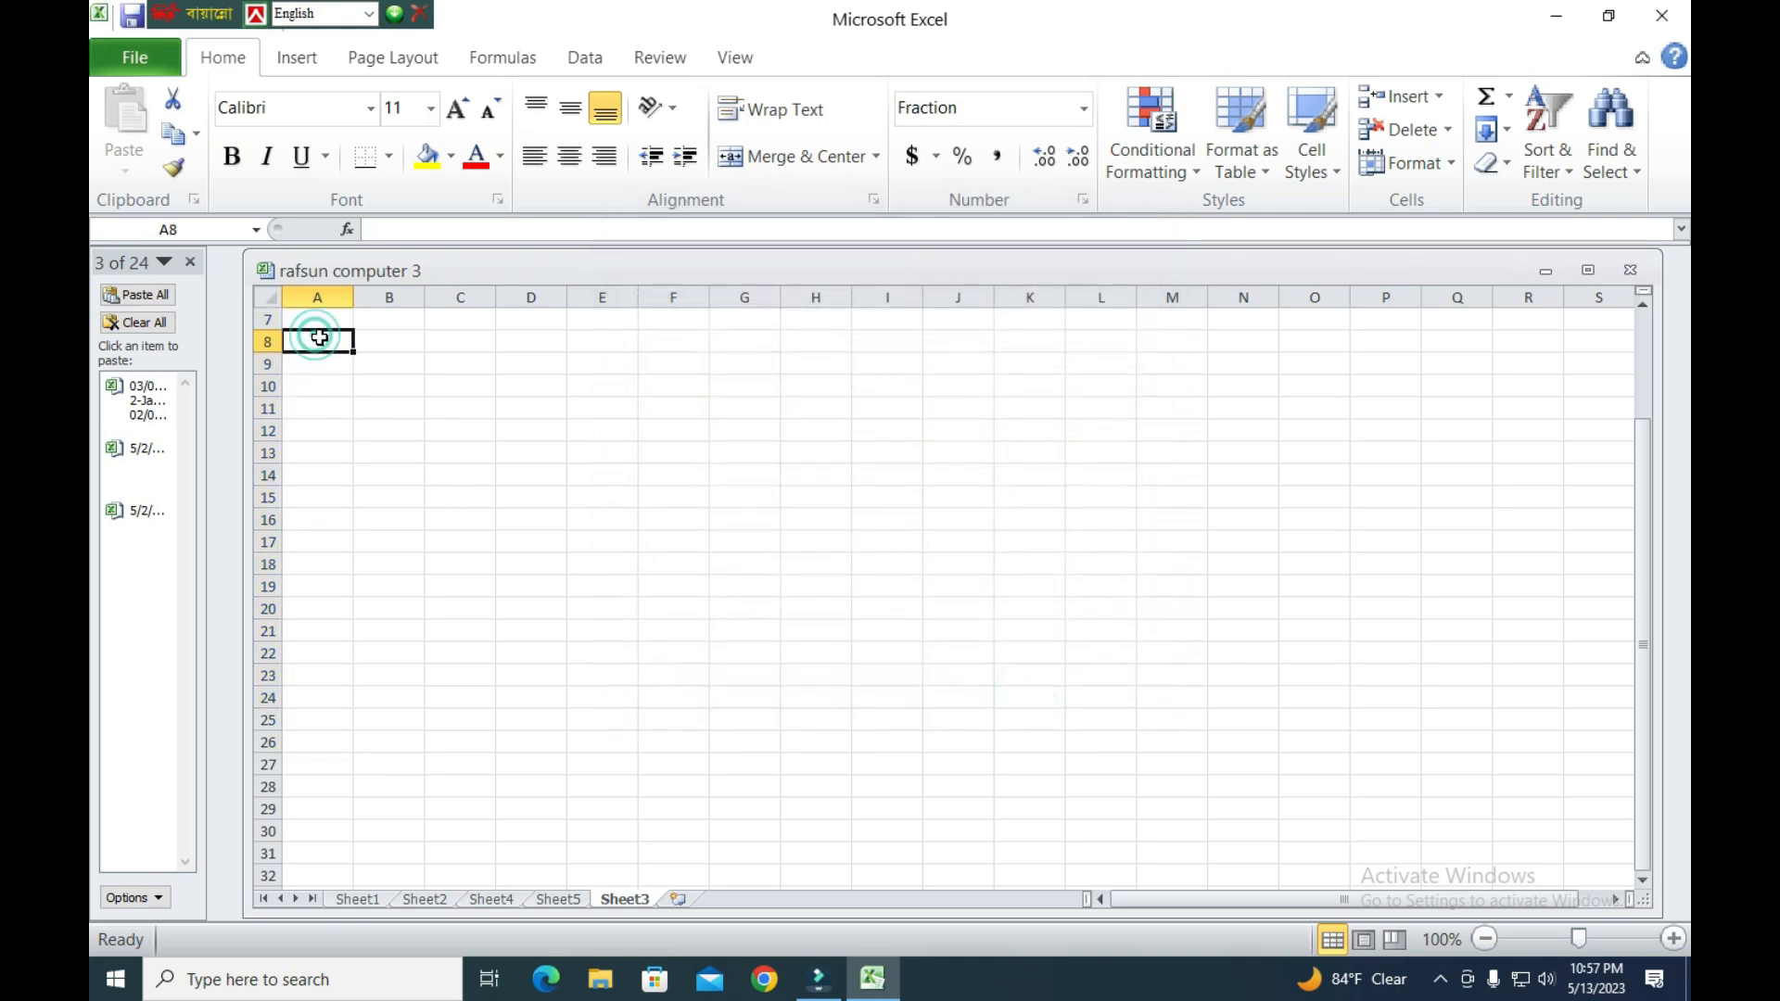
{"action": "type", "text": "1"}
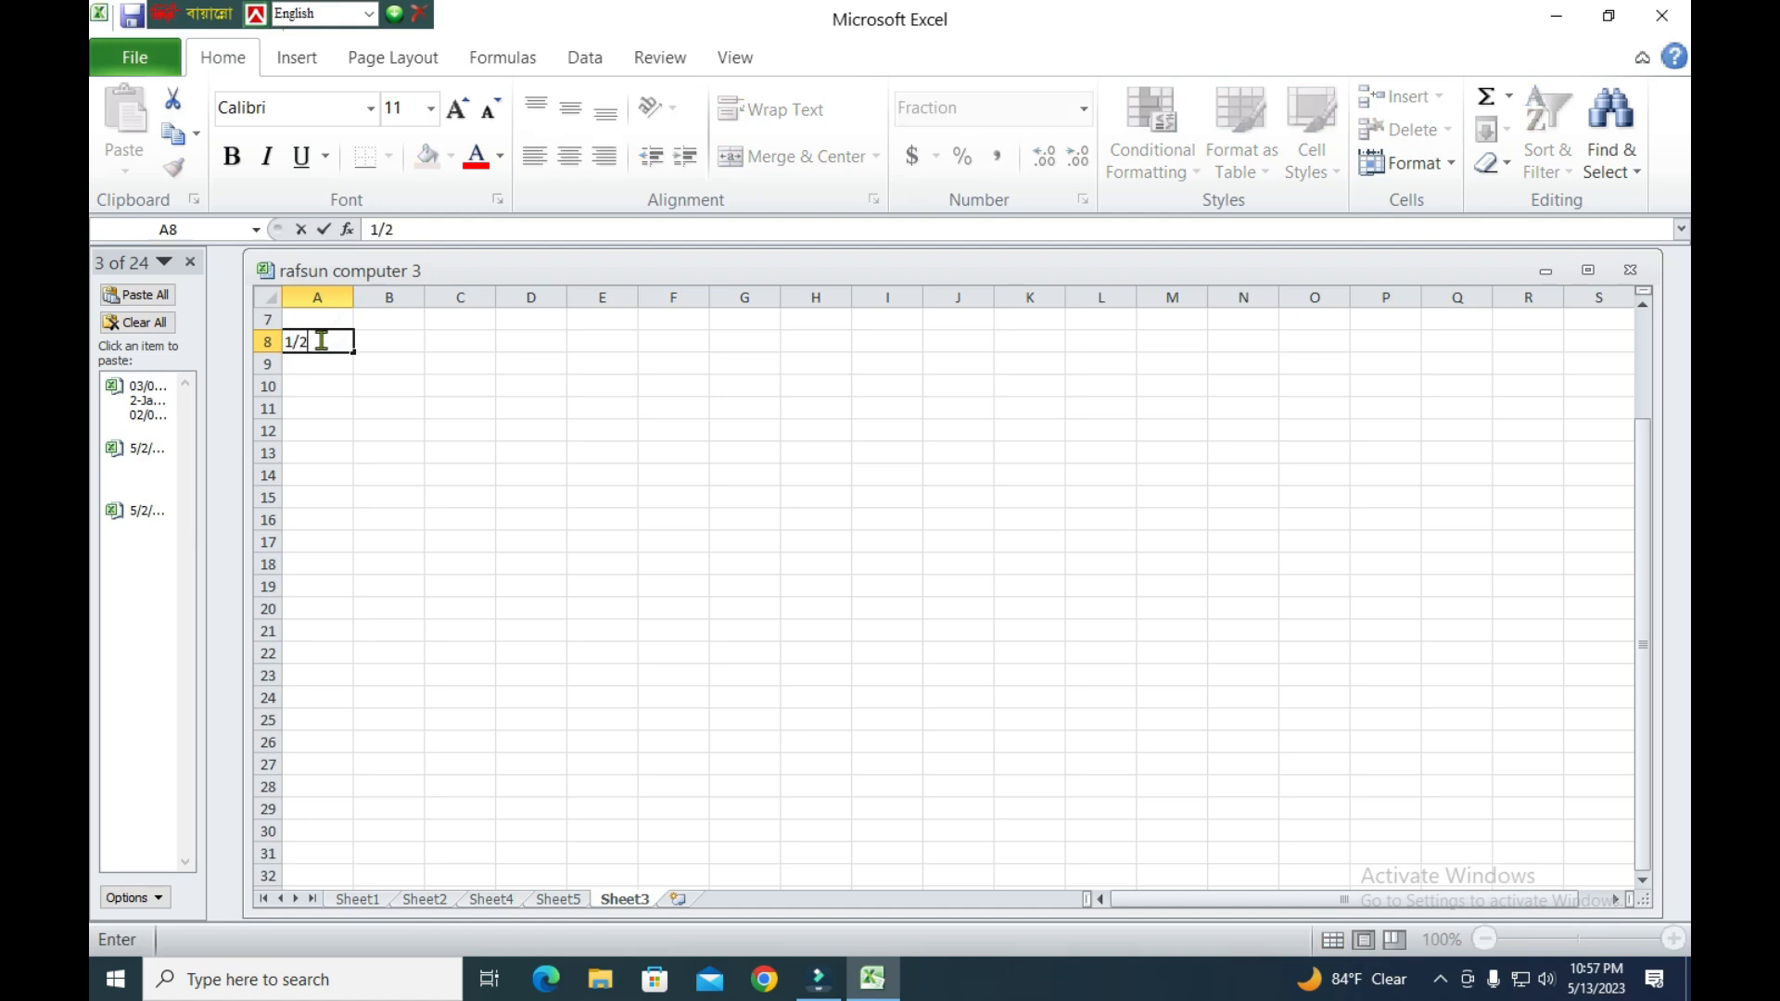
{"action": "type", "text": "/2"}
{"action": "key", "text": "Return"}
{"action": "type", "text": "1"}
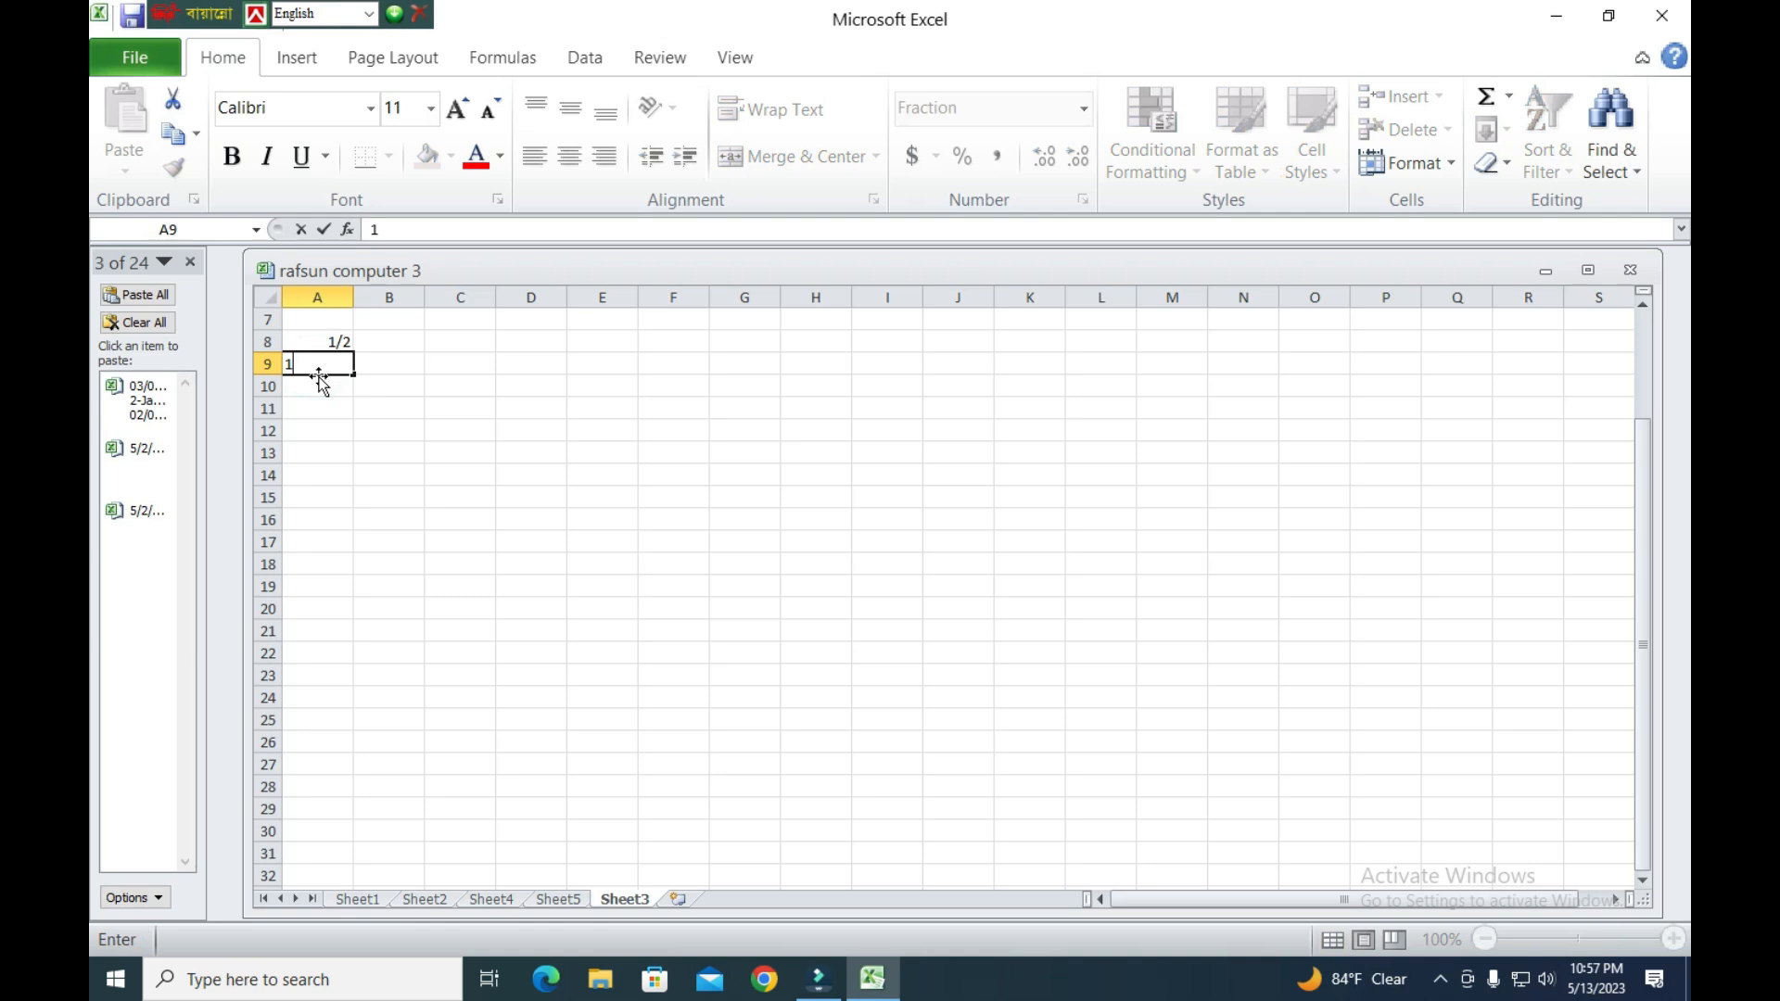
{"action": "type", "text": "/3"}
{"action": "left_click", "coordinate": [312, 385]}
{"action": "left_click", "coordinate": [332, 387]}
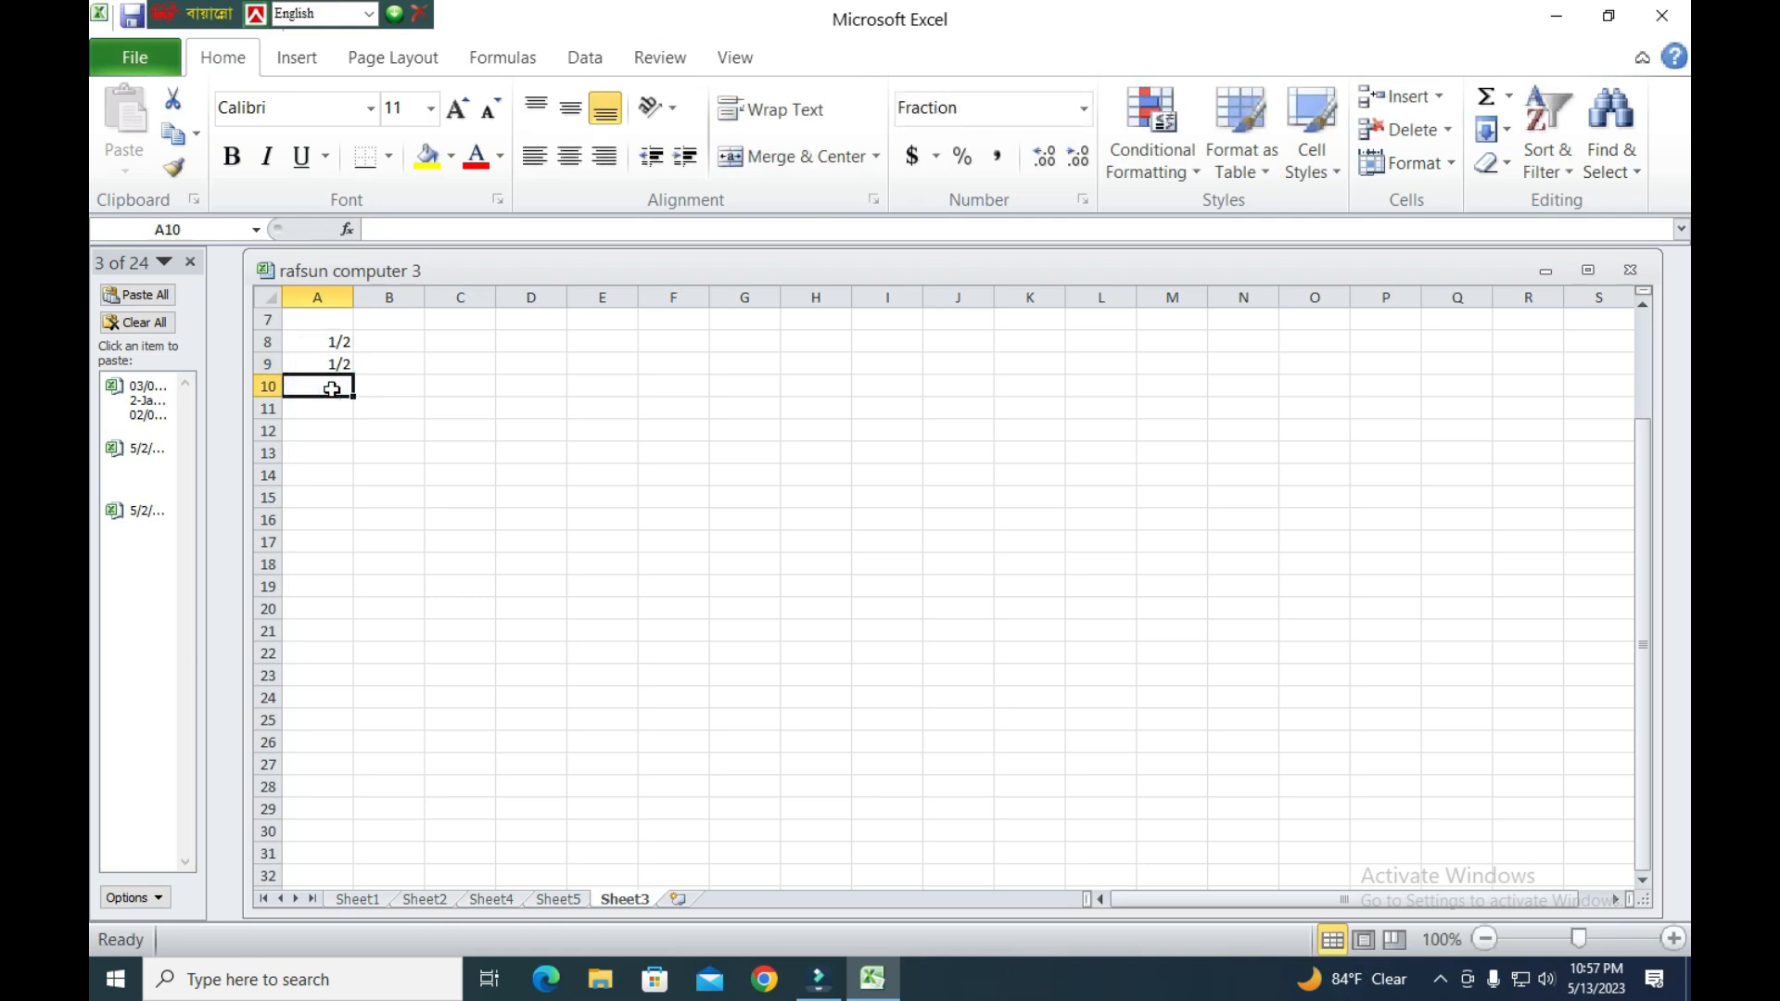
{"action": "type", "text": "1"}
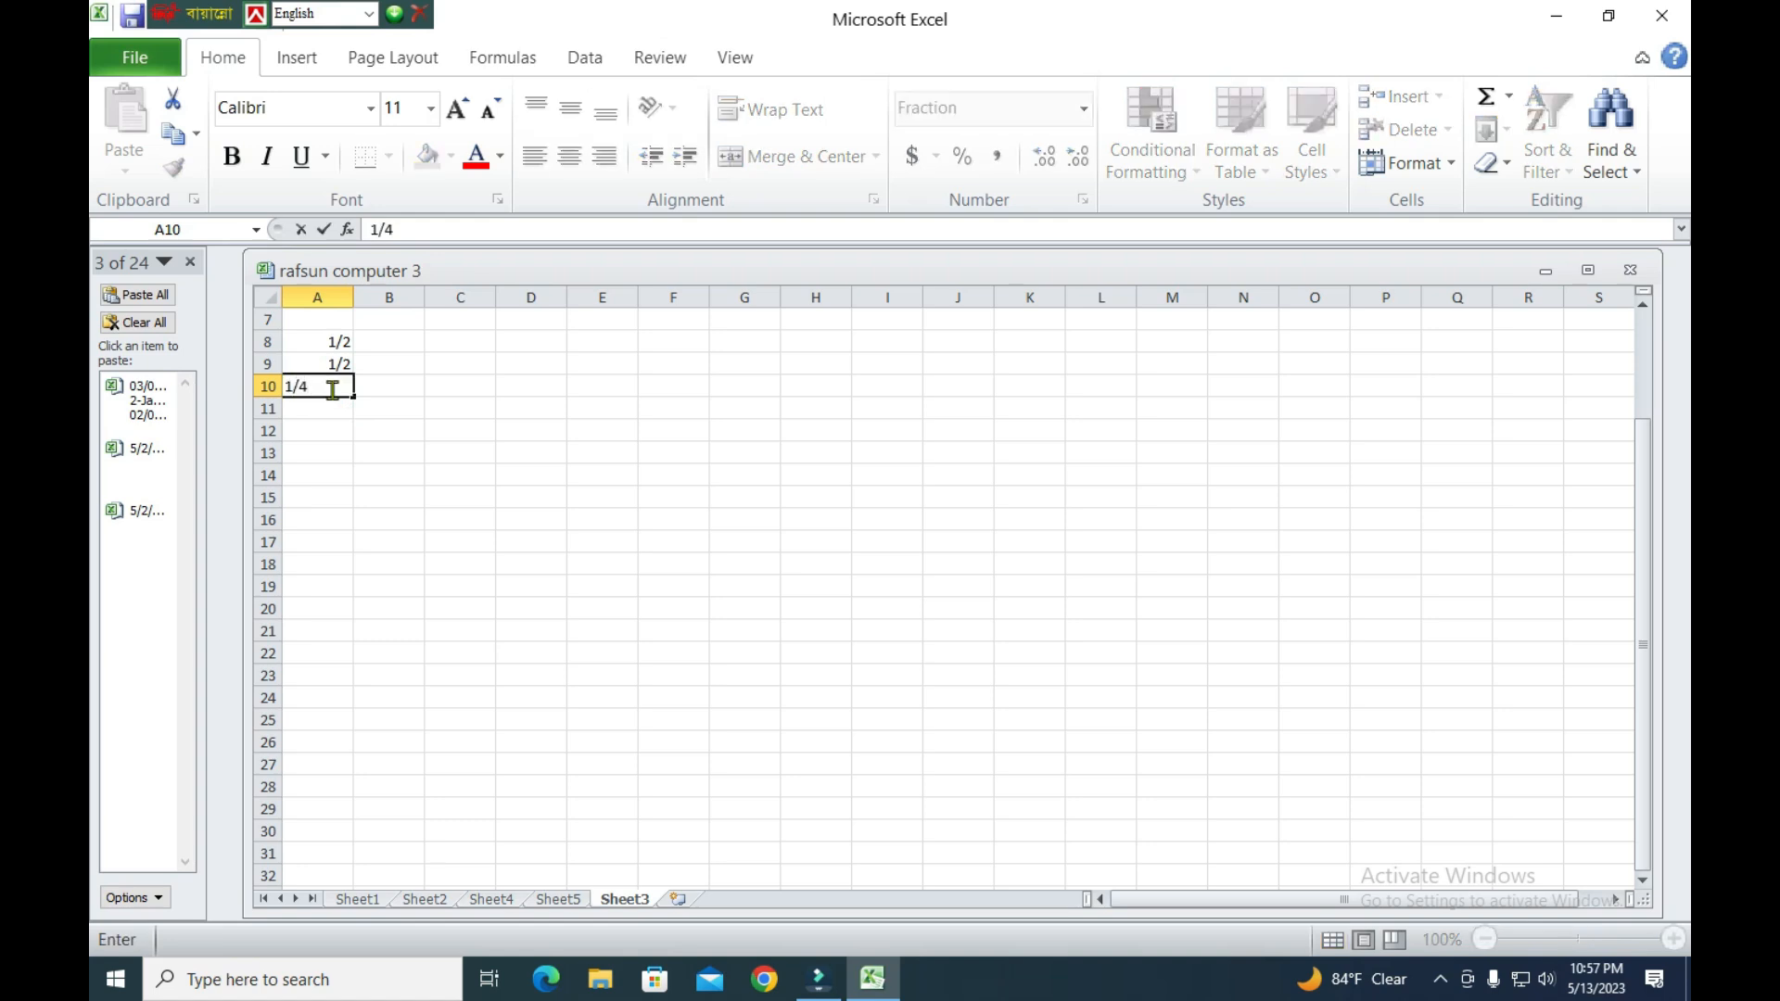
{"action": "type", "text": "/4"}
{"action": "left_click", "coordinate": [332, 408]}
{"action": "left_click", "coordinate": [339, 386]}
Format cells B7:B19 on Sheet3 as Fraction with the type "Up to one digit (1/4)".
{"action": "left_click", "coordinate": [390, 345]}
{"action": "left_click", "coordinate": [399, 389]}
{"action": "left_click_drag", "start_coordinate": [389, 333], "coordinate": [401, 598]}
{"action": "left_click", "coordinate": [406, 604]}
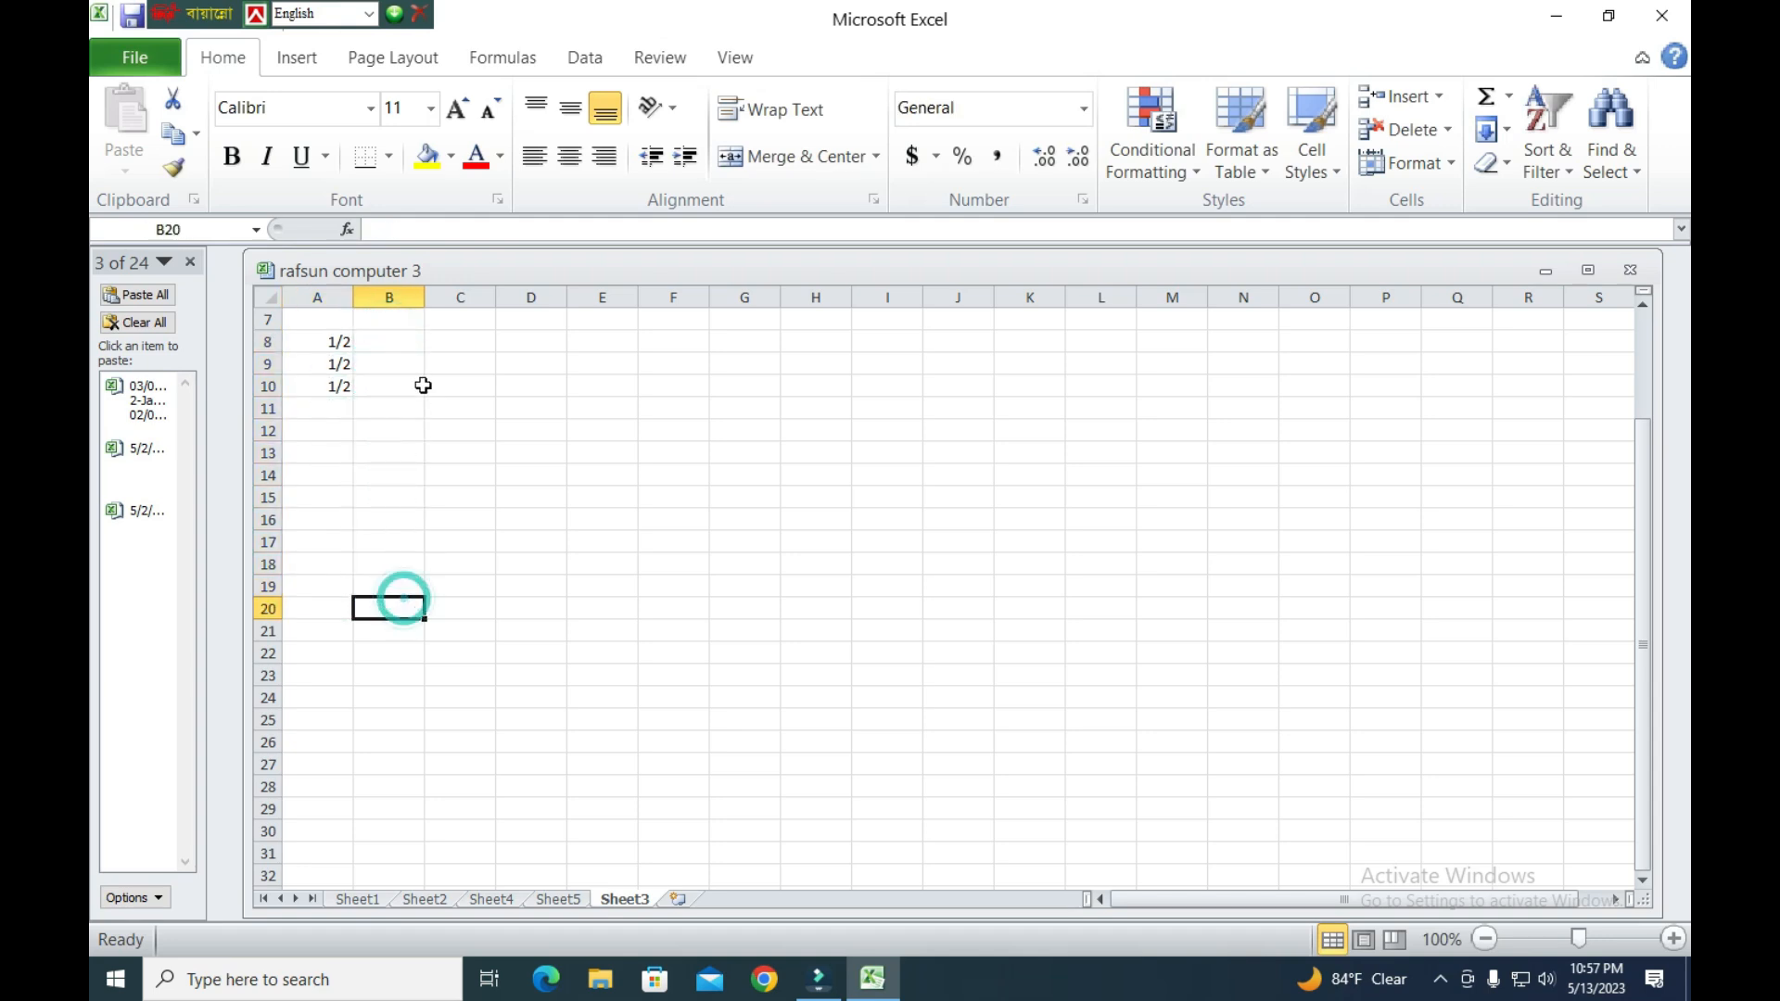
{"action": "left_click_drag", "start_coordinate": [393, 325], "coordinate": [389, 588]}
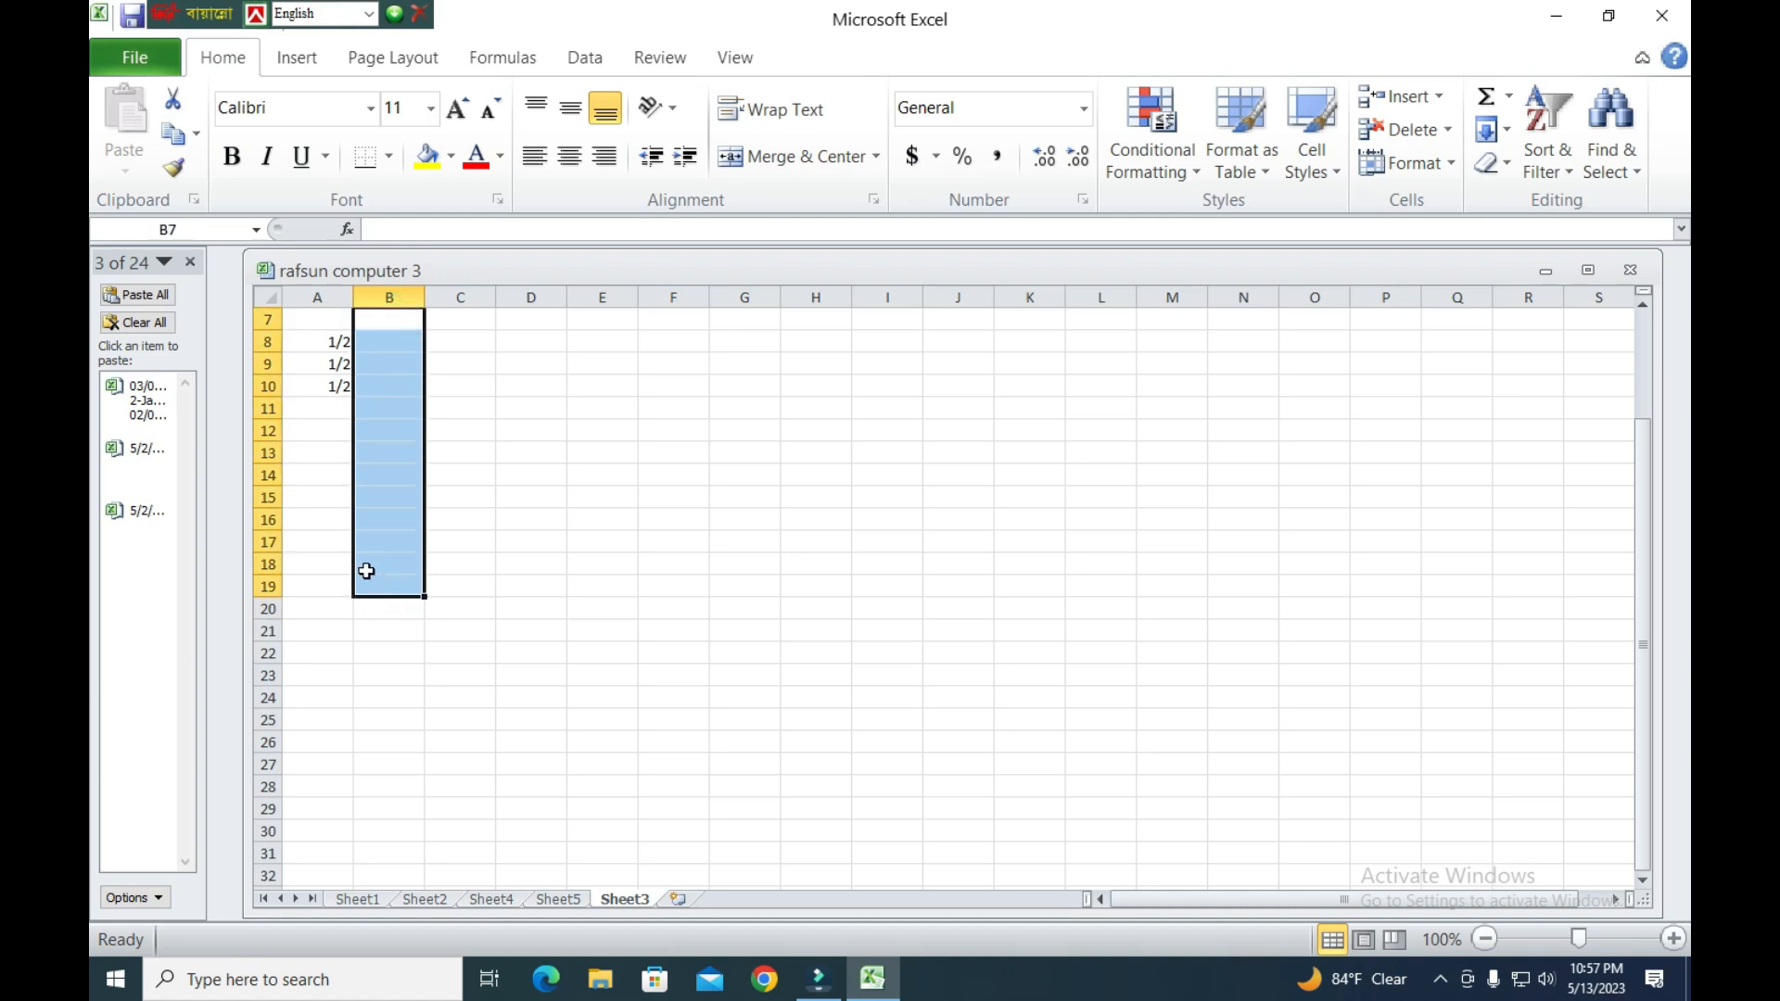
{"action": "left_click", "coordinate": [293, 61]}
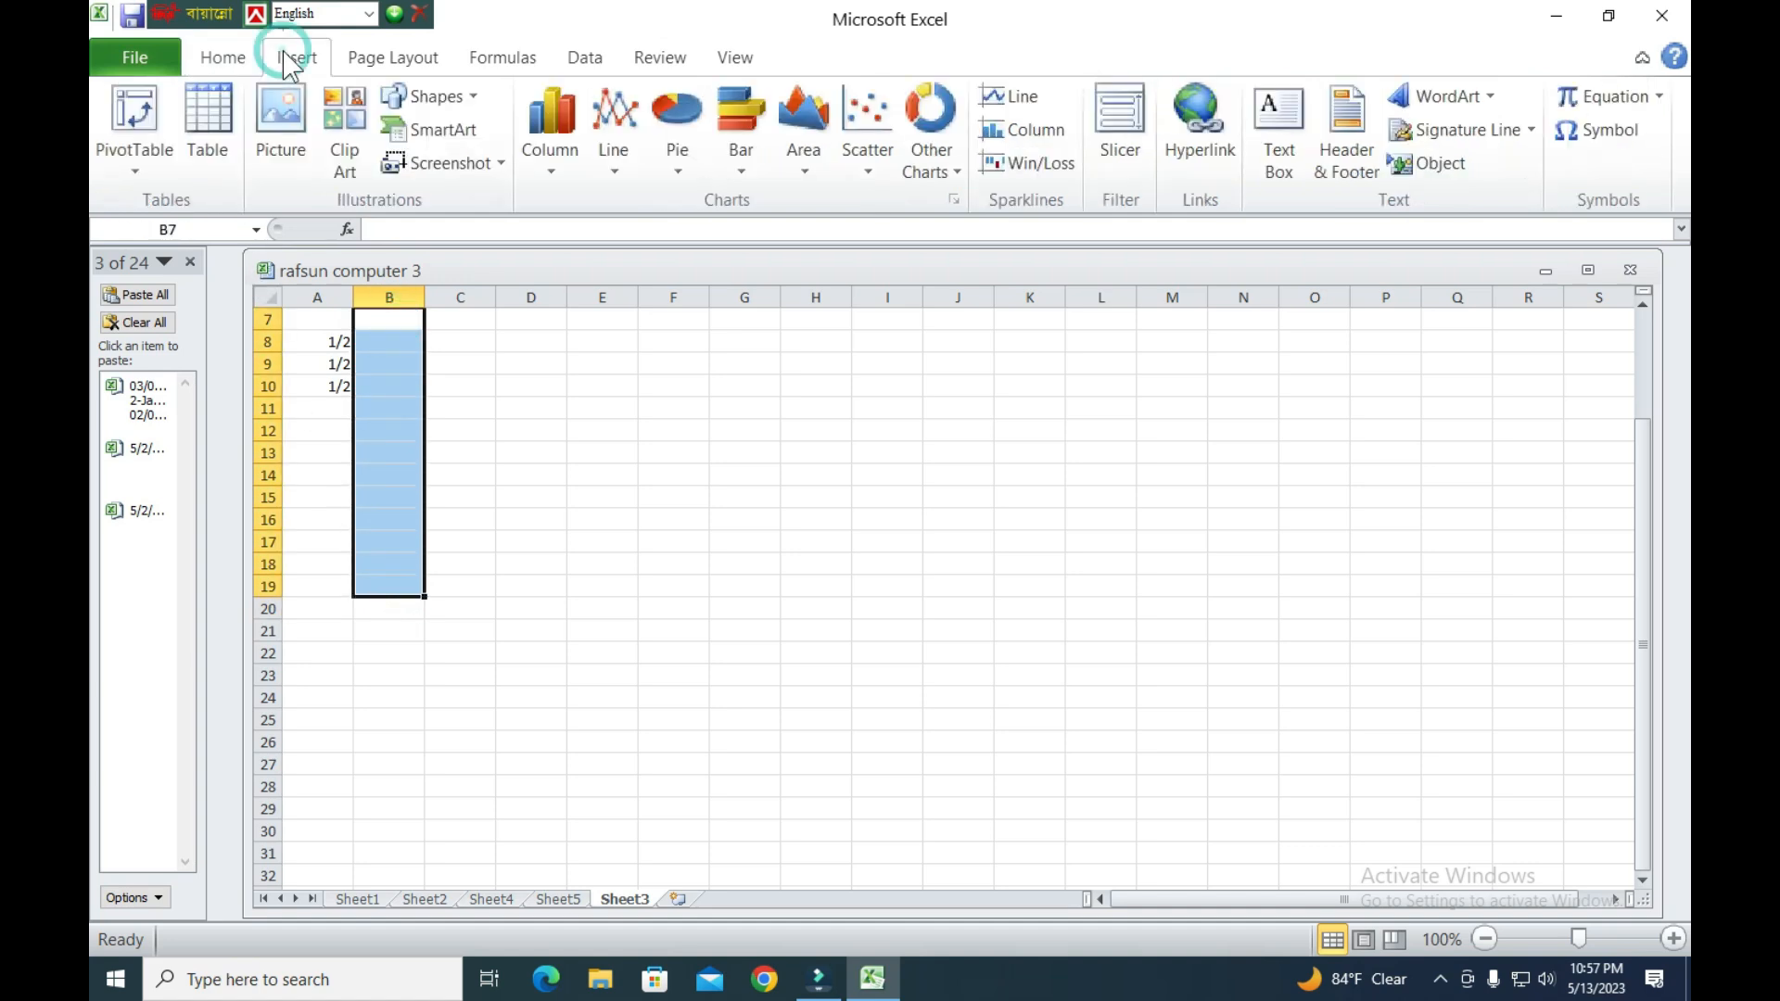
{"action": "left_click", "coordinate": [227, 58]}
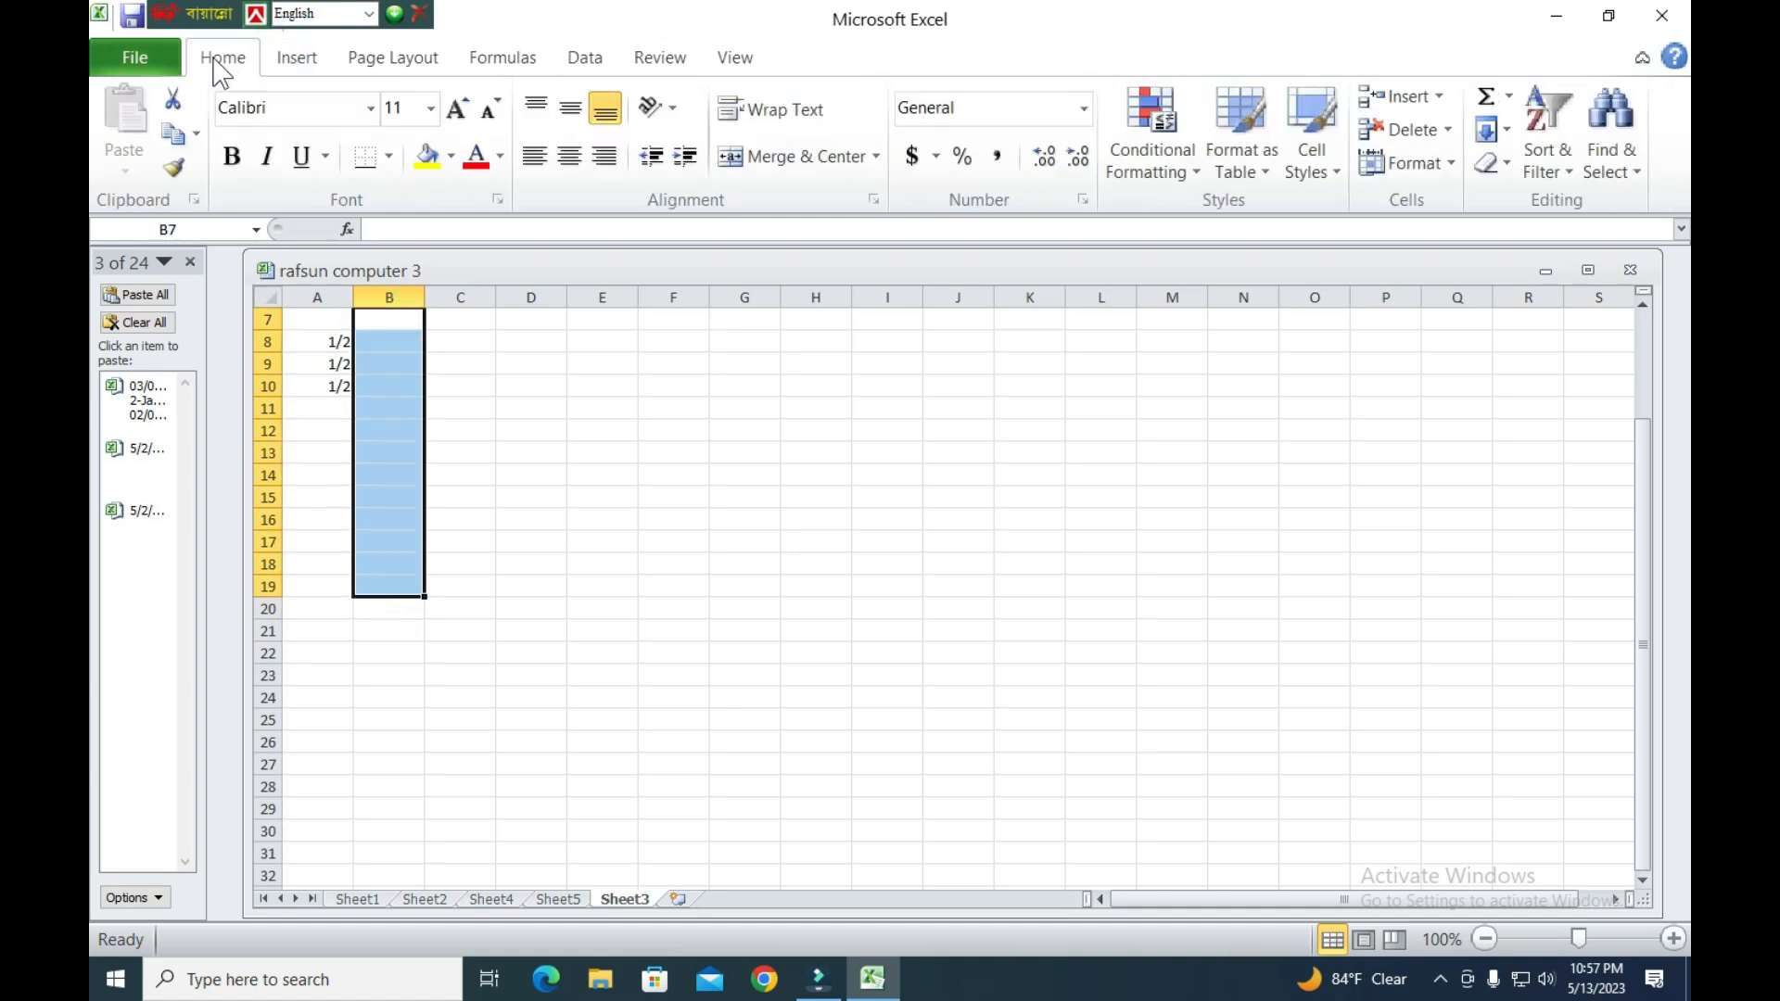
{"action": "left_click", "coordinate": [1410, 163]}
{"action": "left_click", "coordinate": [1436, 732]}
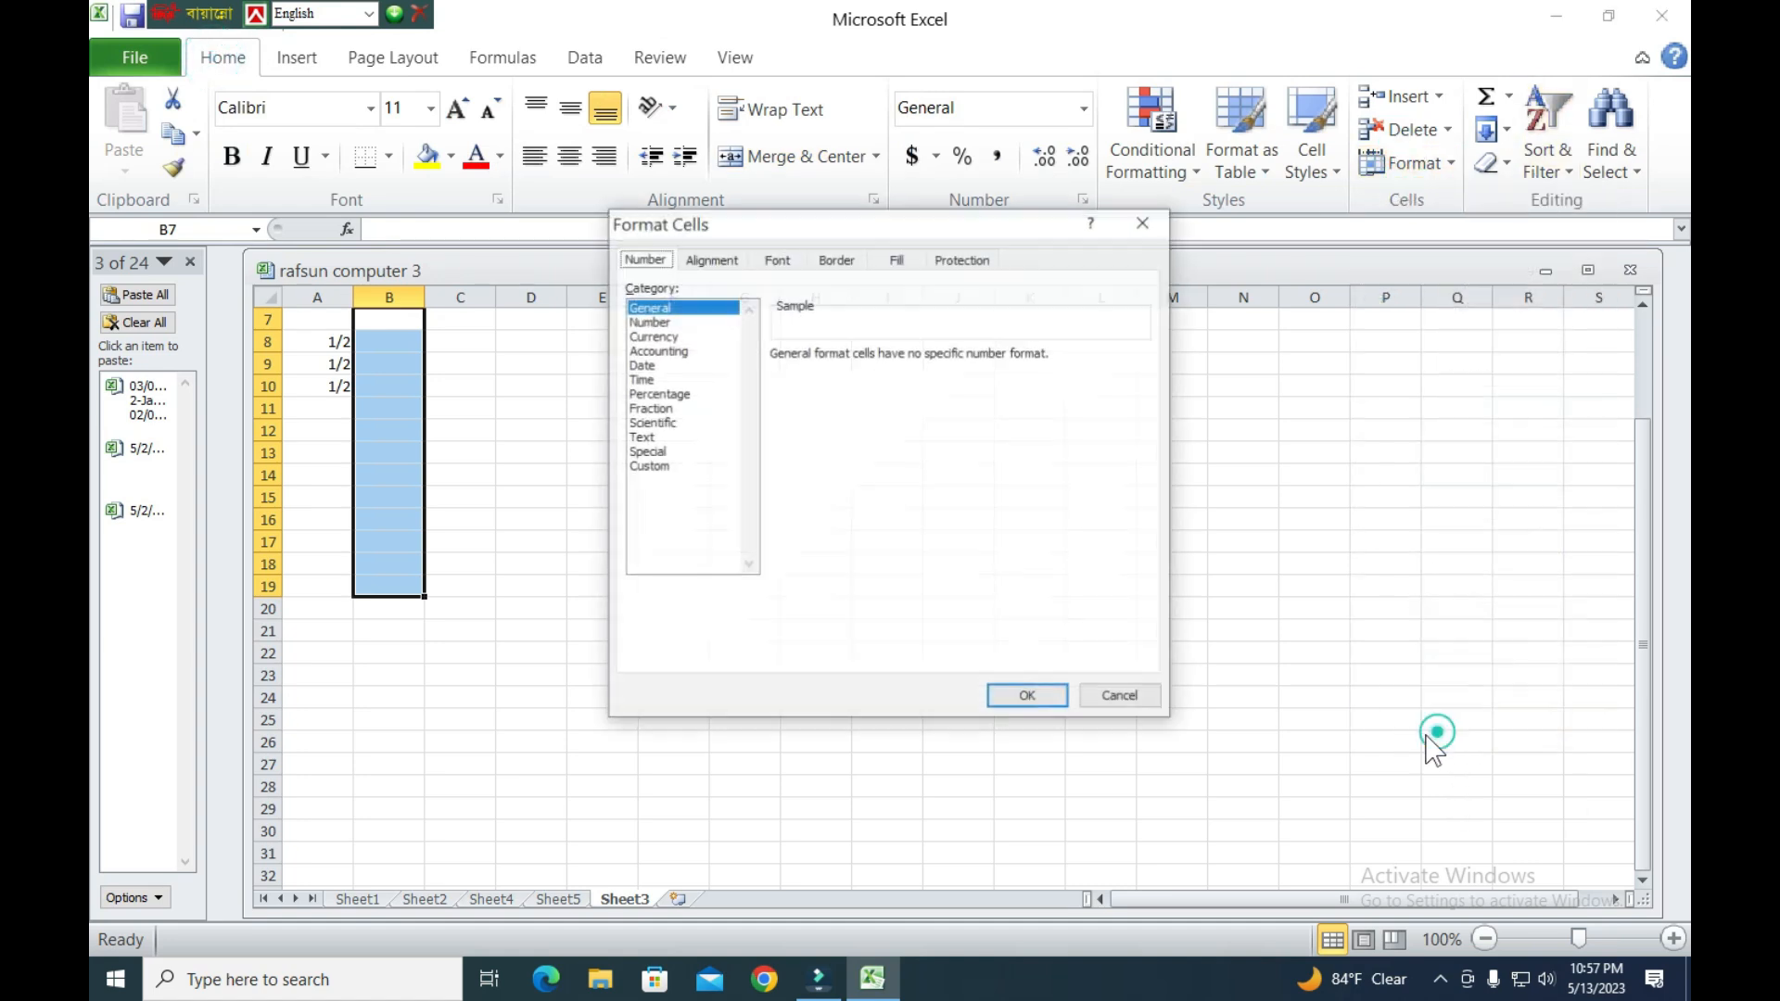
{"action": "left_click", "coordinate": [649, 407]}
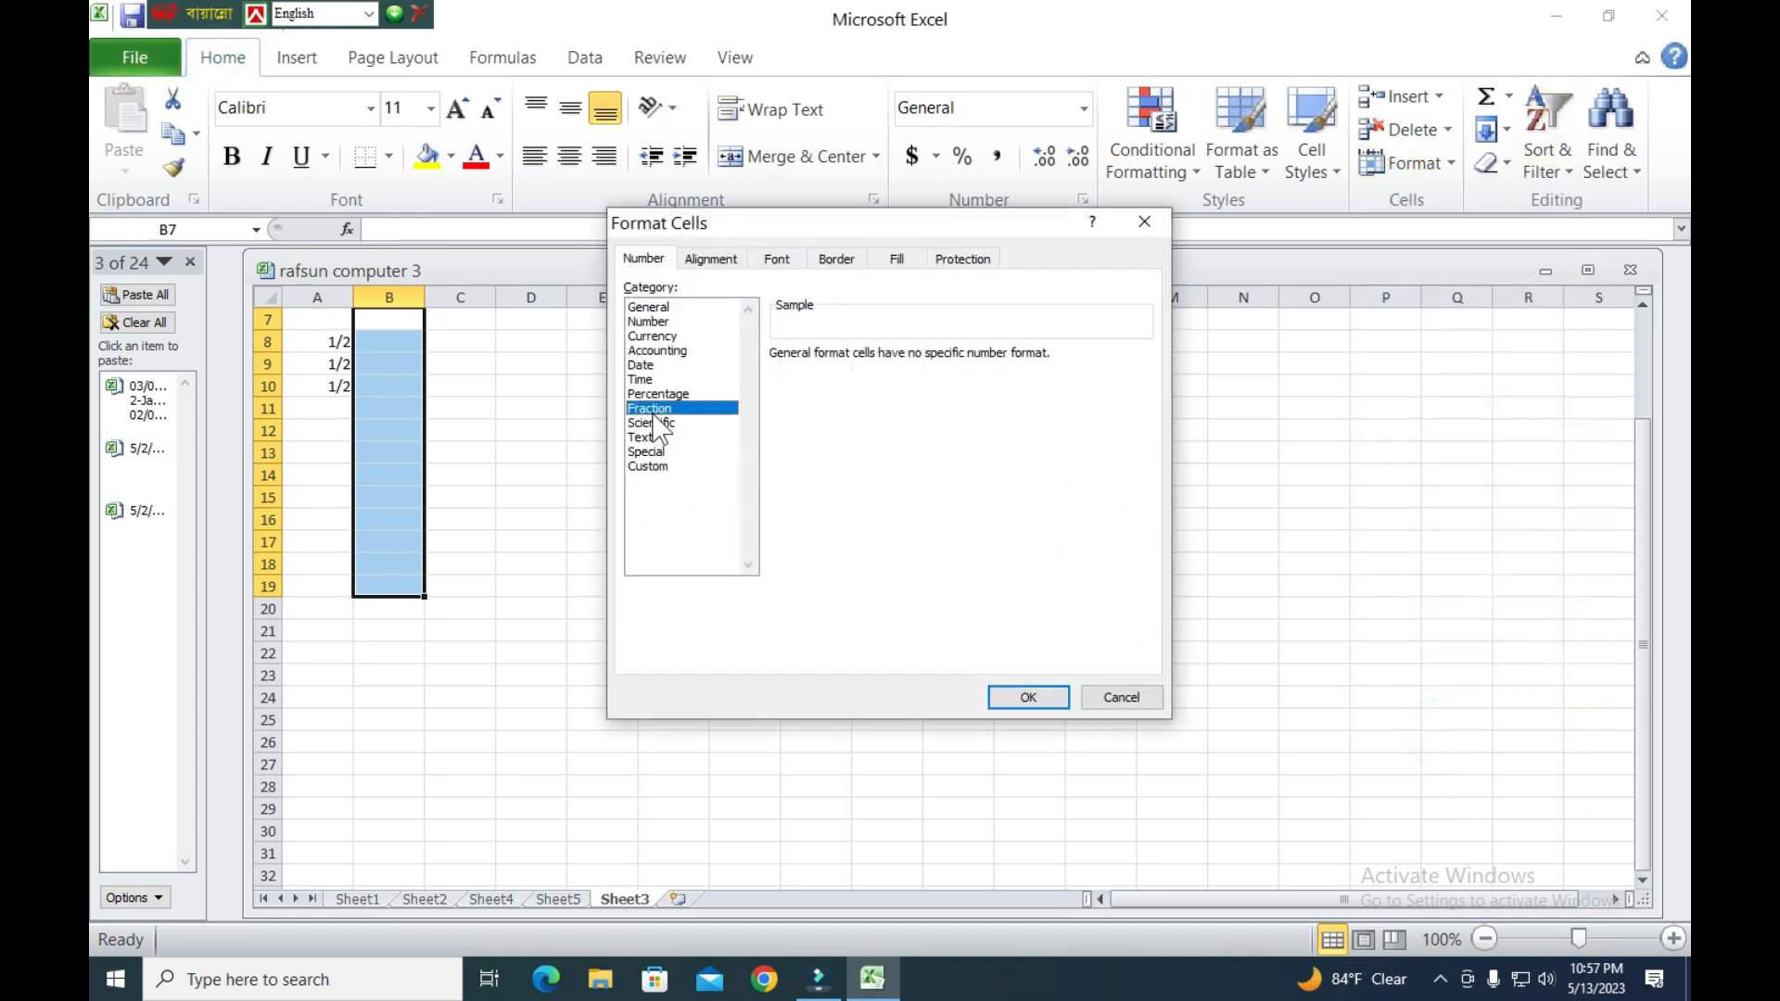
{"action": "left_click", "coordinate": [843, 431]}
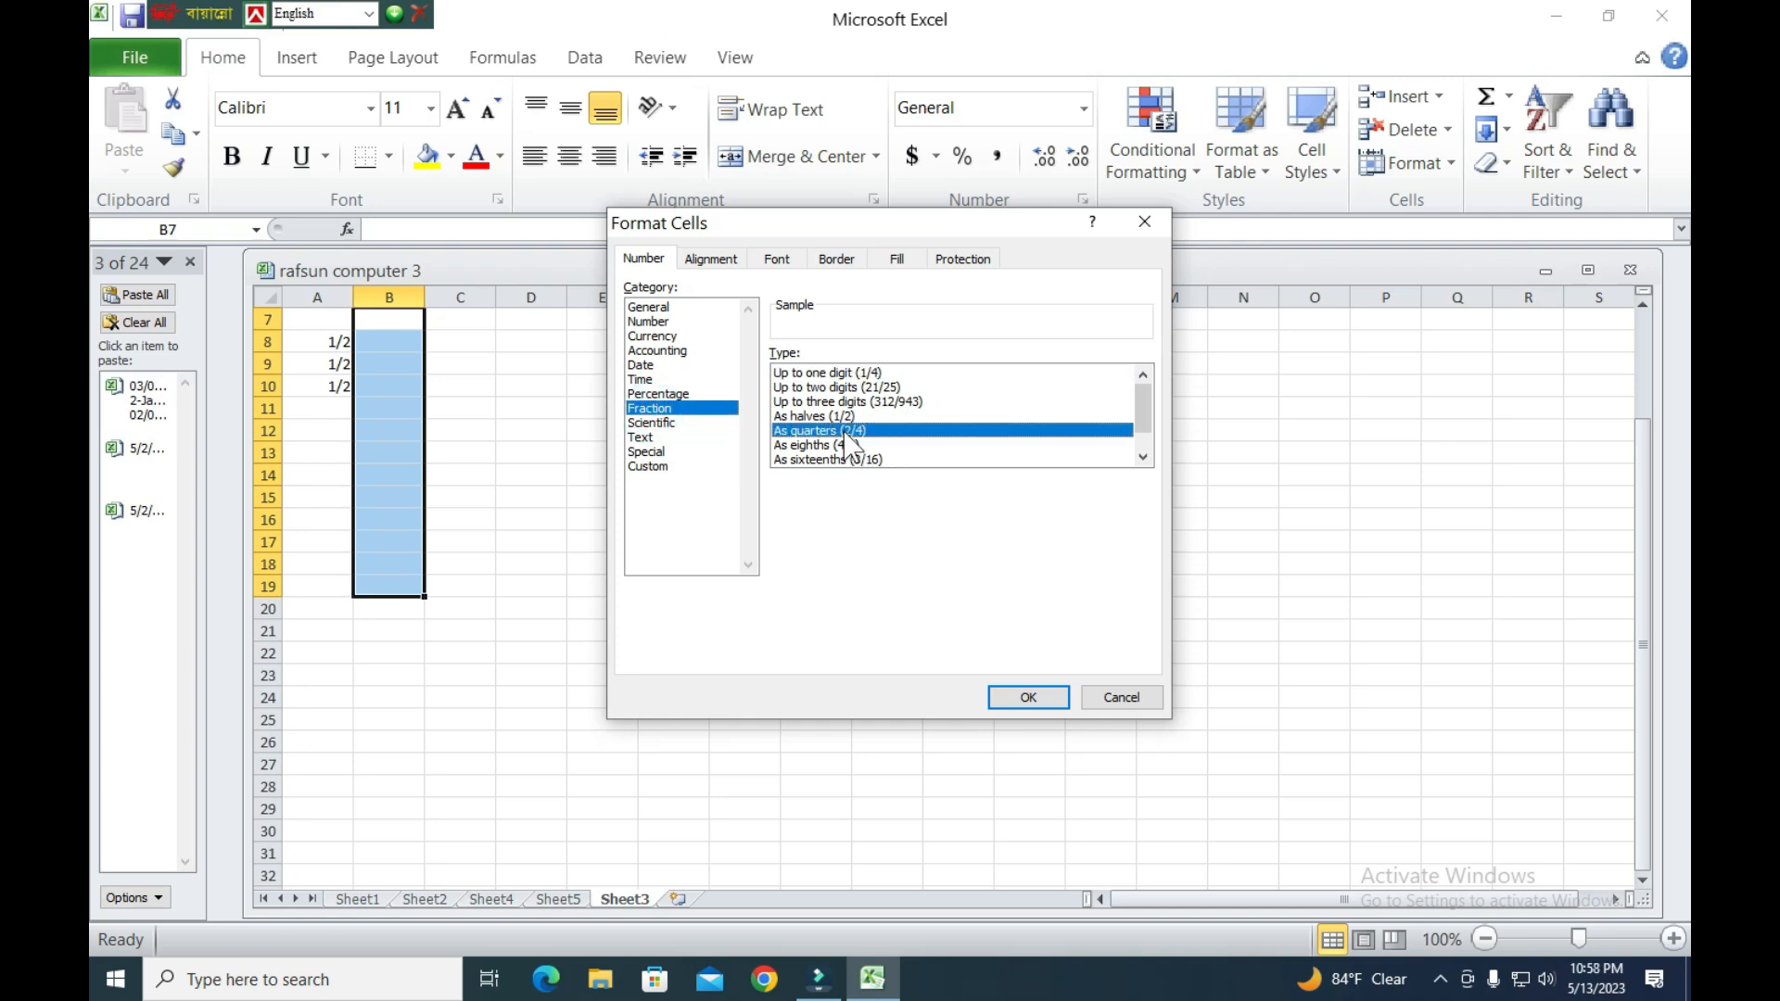
{"action": "left_click", "coordinate": [860, 374]}
{"action": "left_click", "coordinate": [1028, 697]}
Enter the fraction 1/4 in cells B8 and B9.
{"action": "left_click", "coordinate": [375, 321]}
{"action": "left_click", "coordinate": [383, 339]}
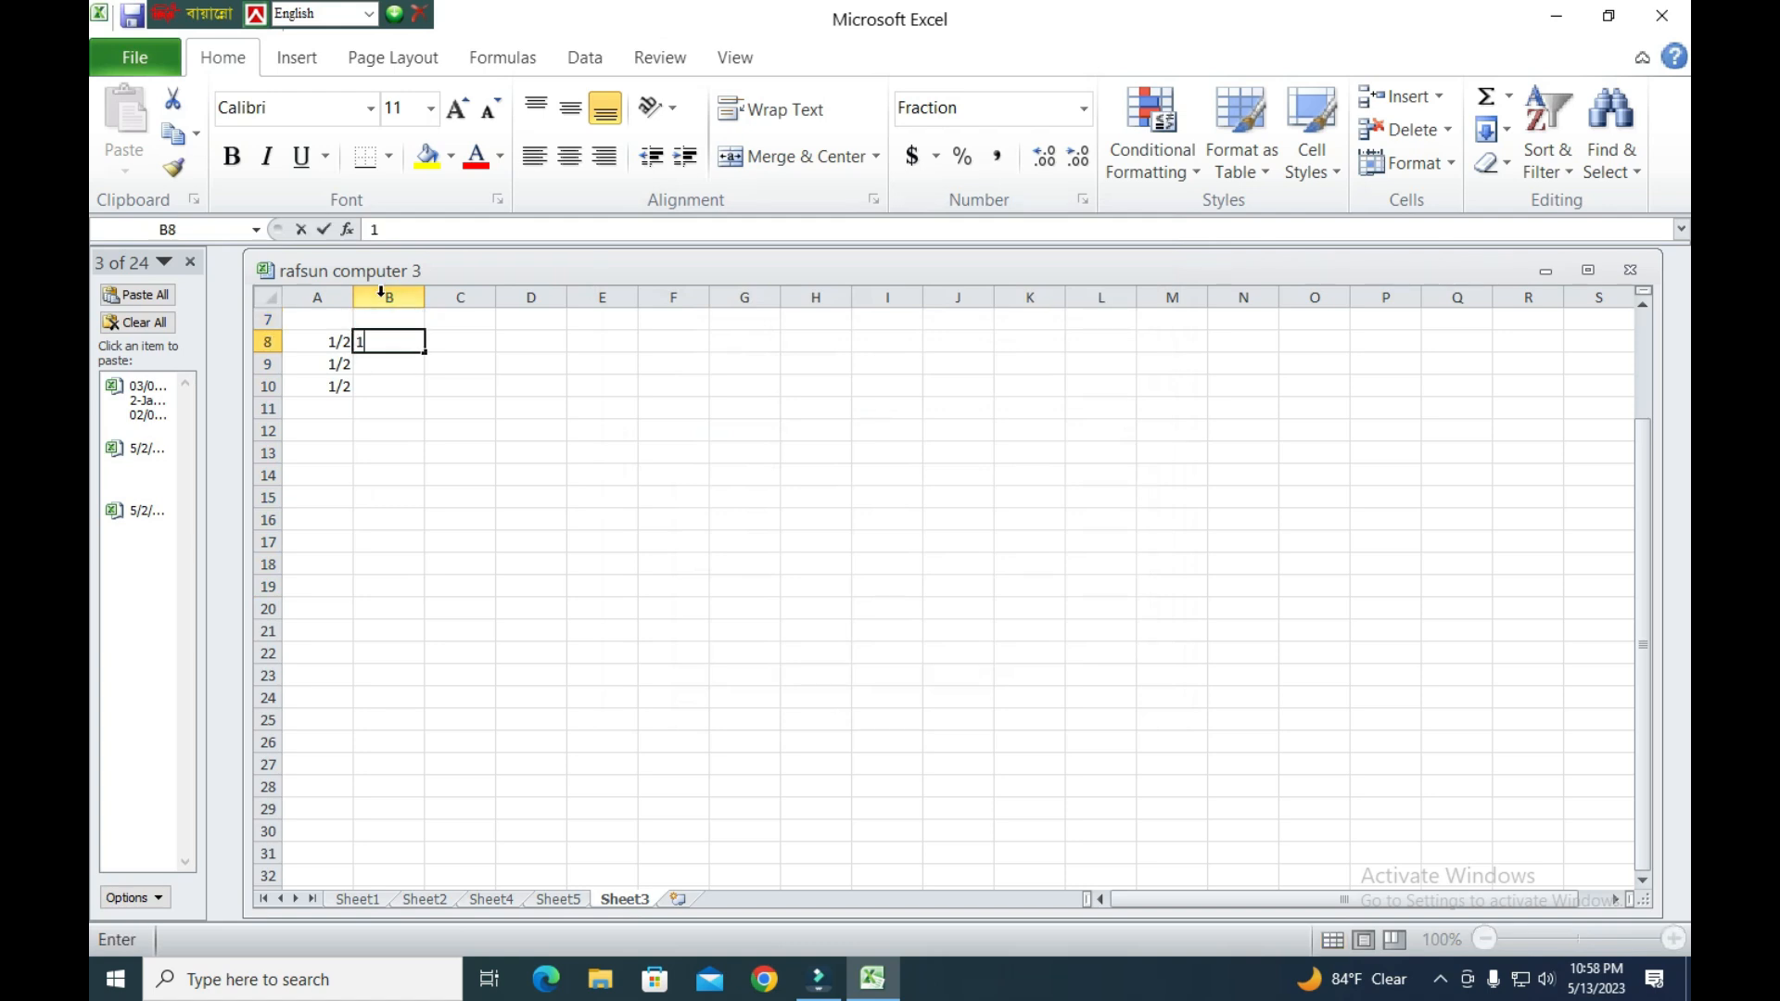
{"action": "type", "text": "1/4"}
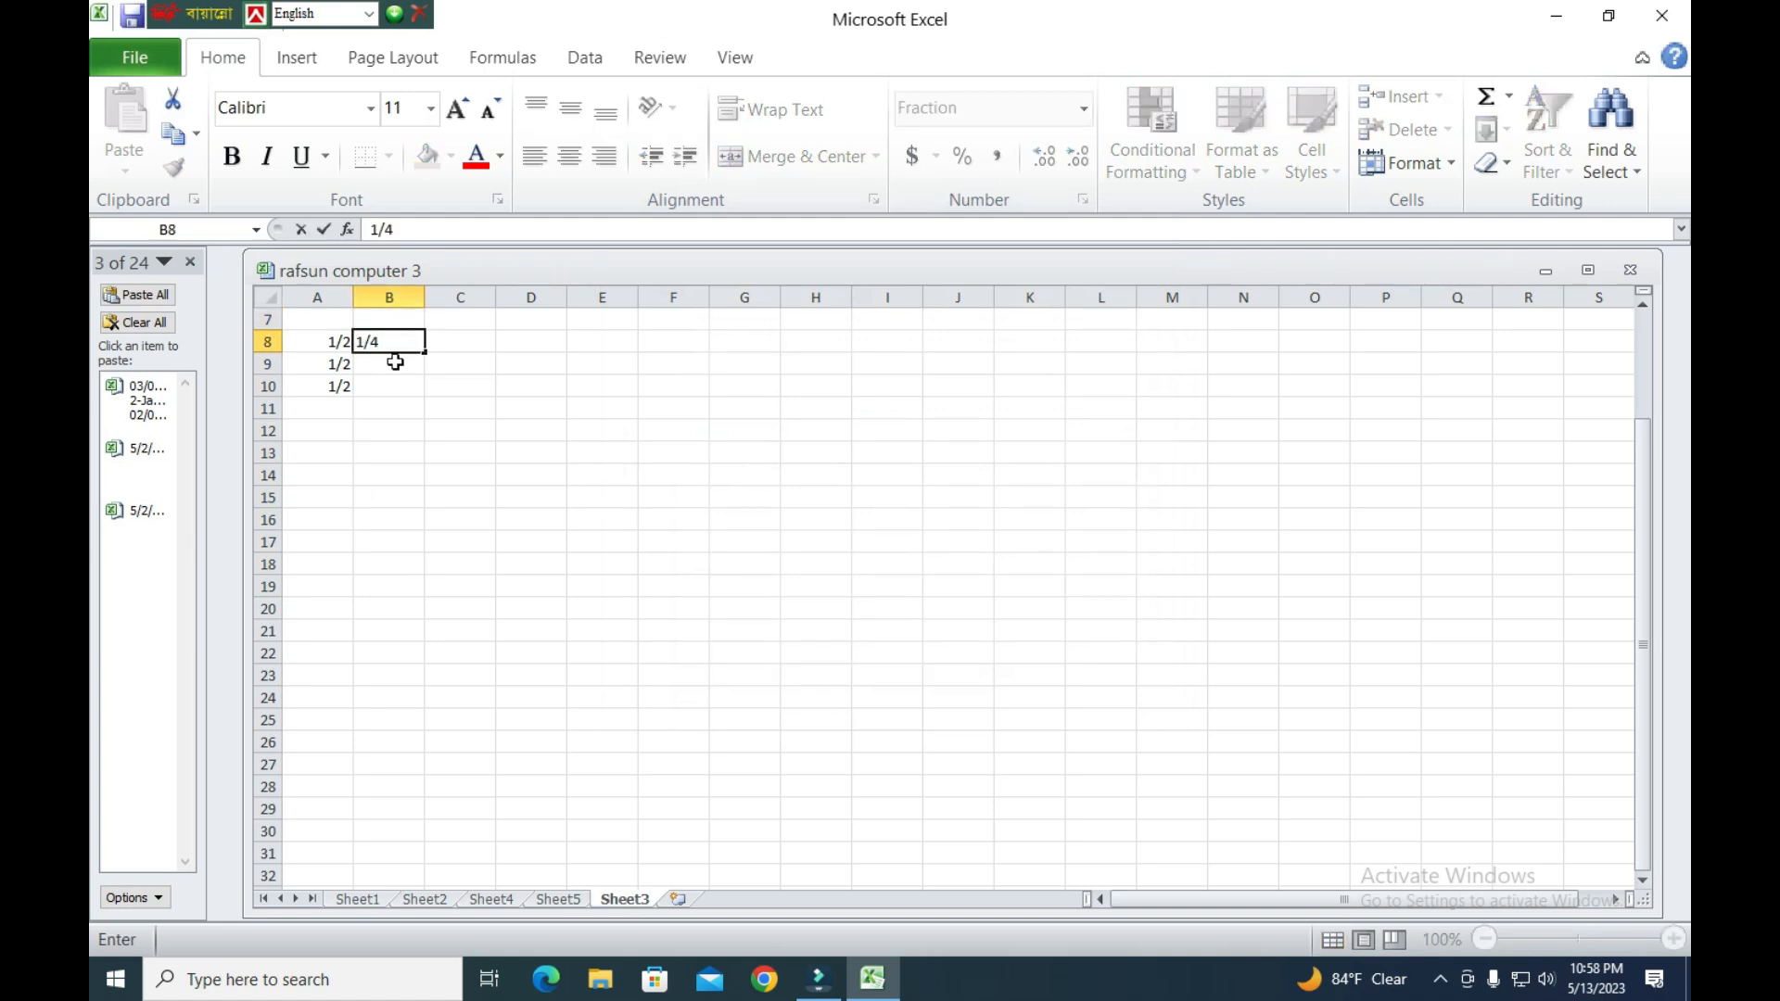
{"action": "left_click", "coordinate": [389, 369]}
{"action": "type", "text": "1/4"}
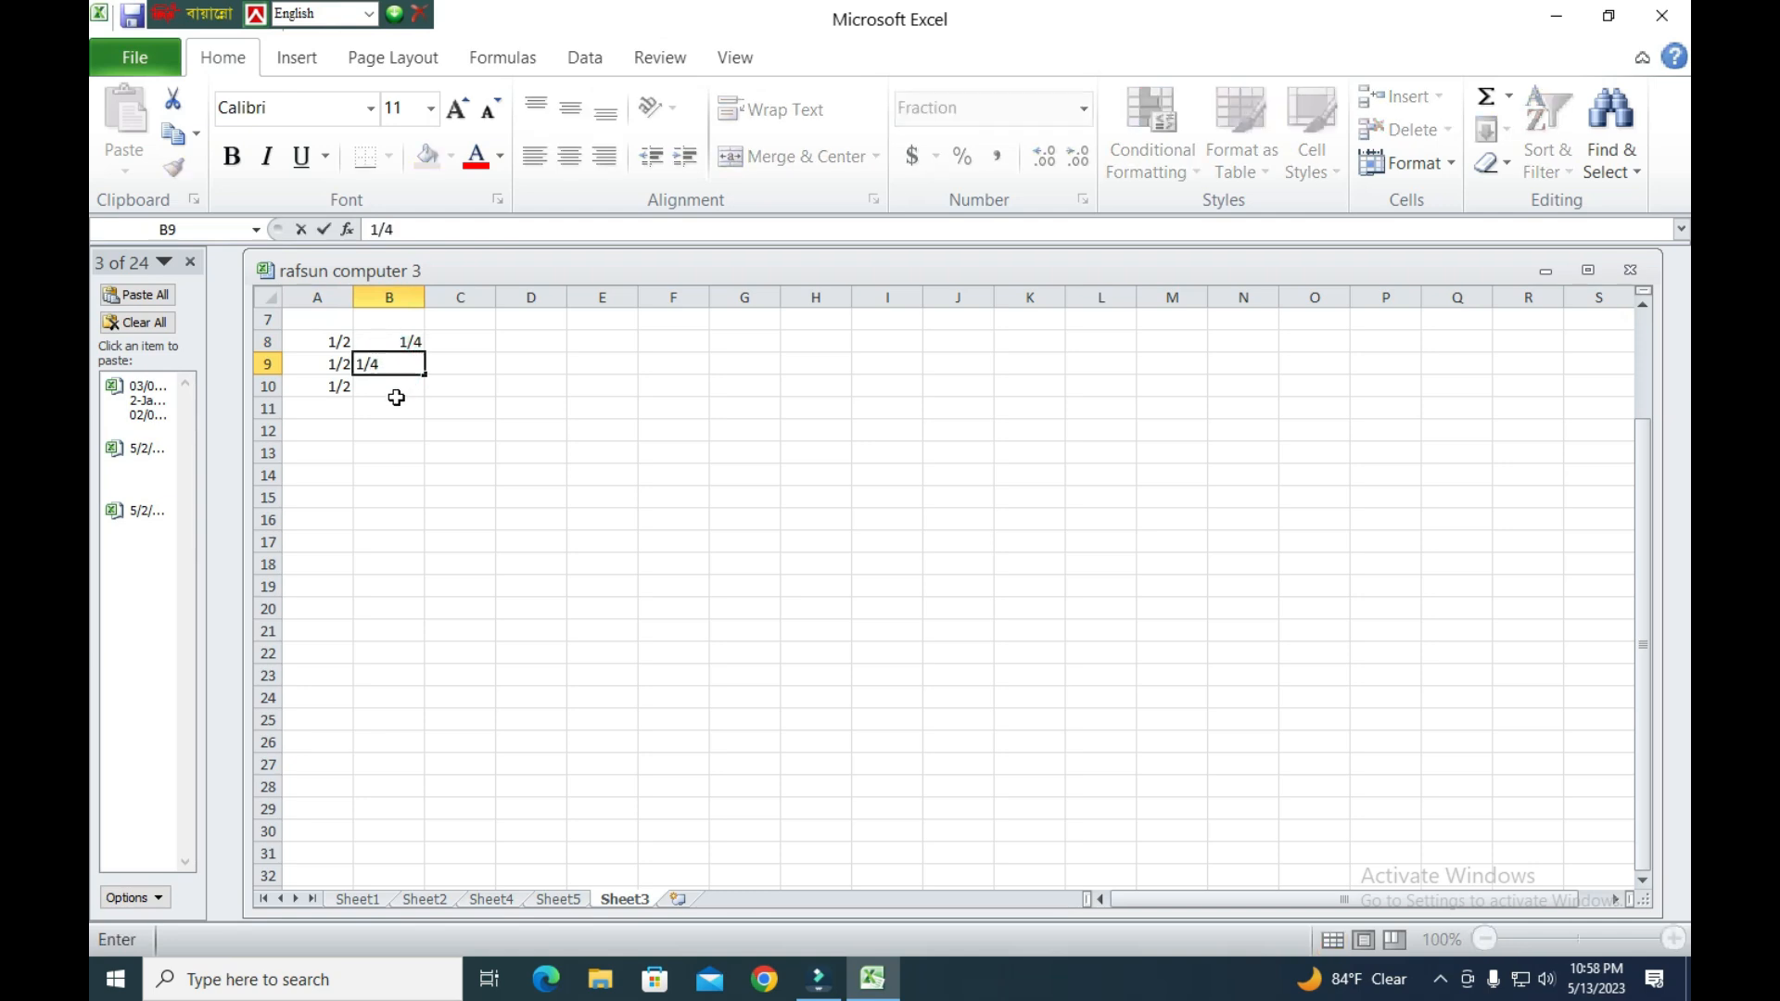
{"action": "left_click", "coordinate": [397, 398]}
{"action": "left_click", "coordinate": [412, 495]}
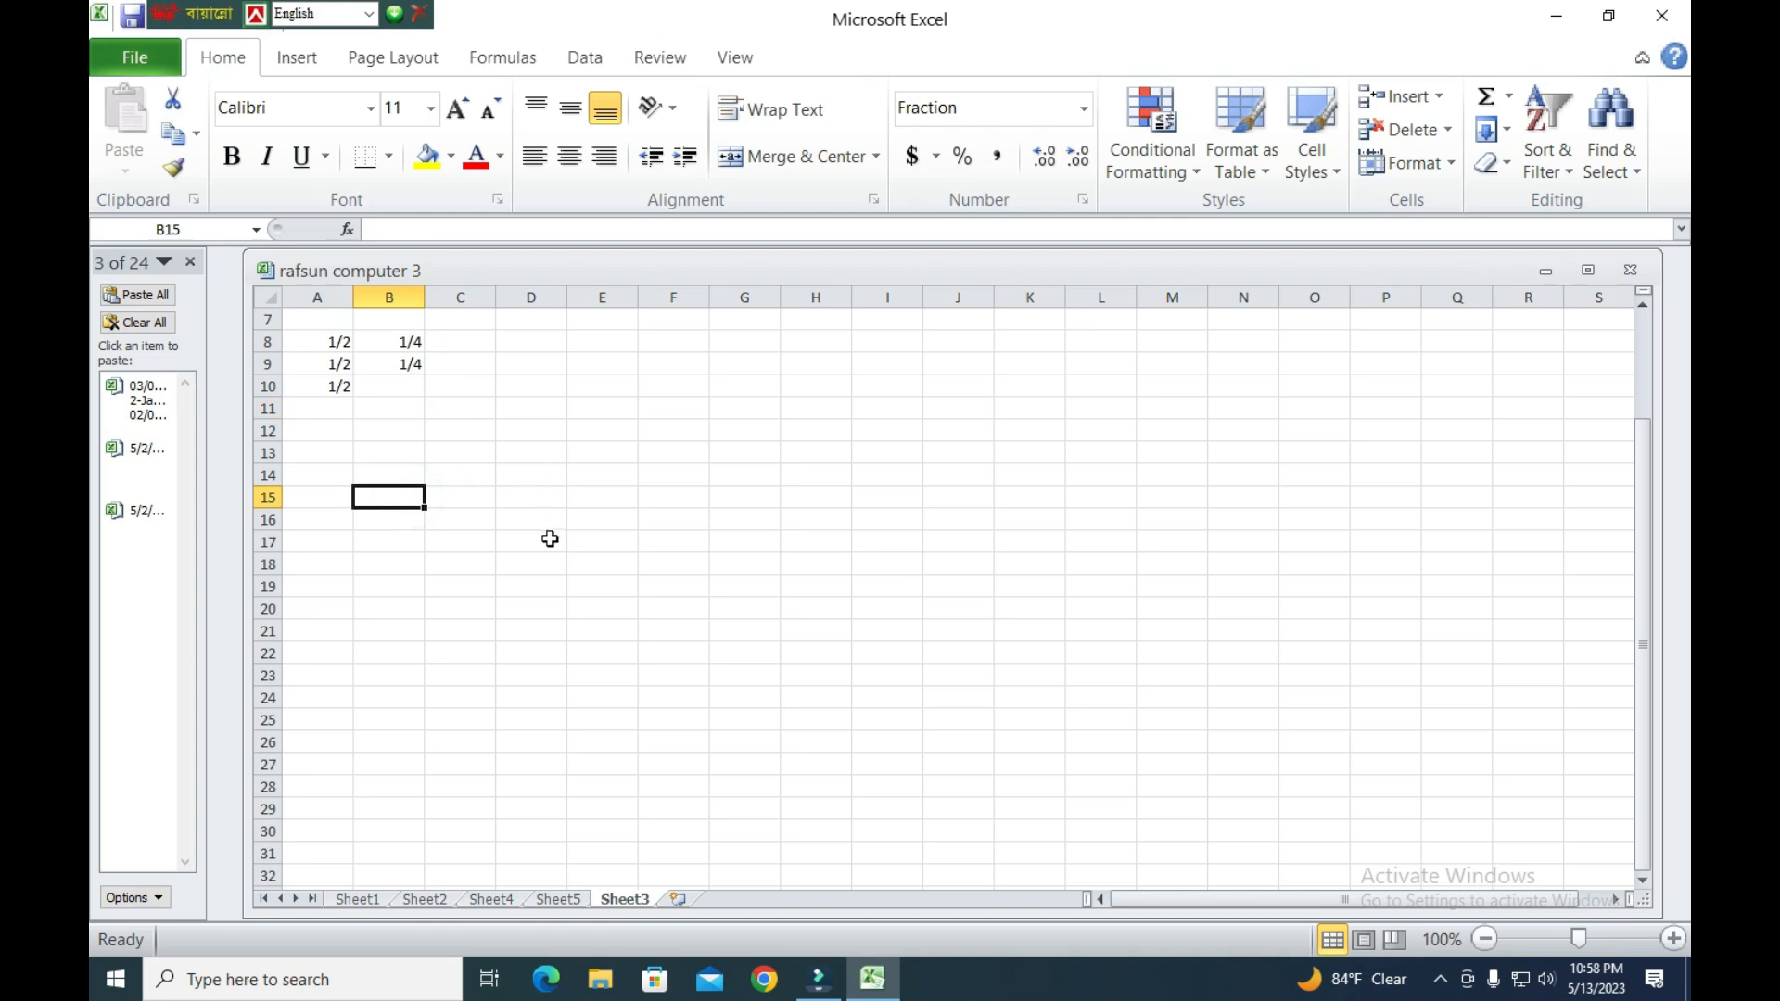
Insert a new equation containing an empty stacked fraction on Sheet3 and select its numerator placeholder.
{"action": "left_click", "coordinate": [295, 57]}
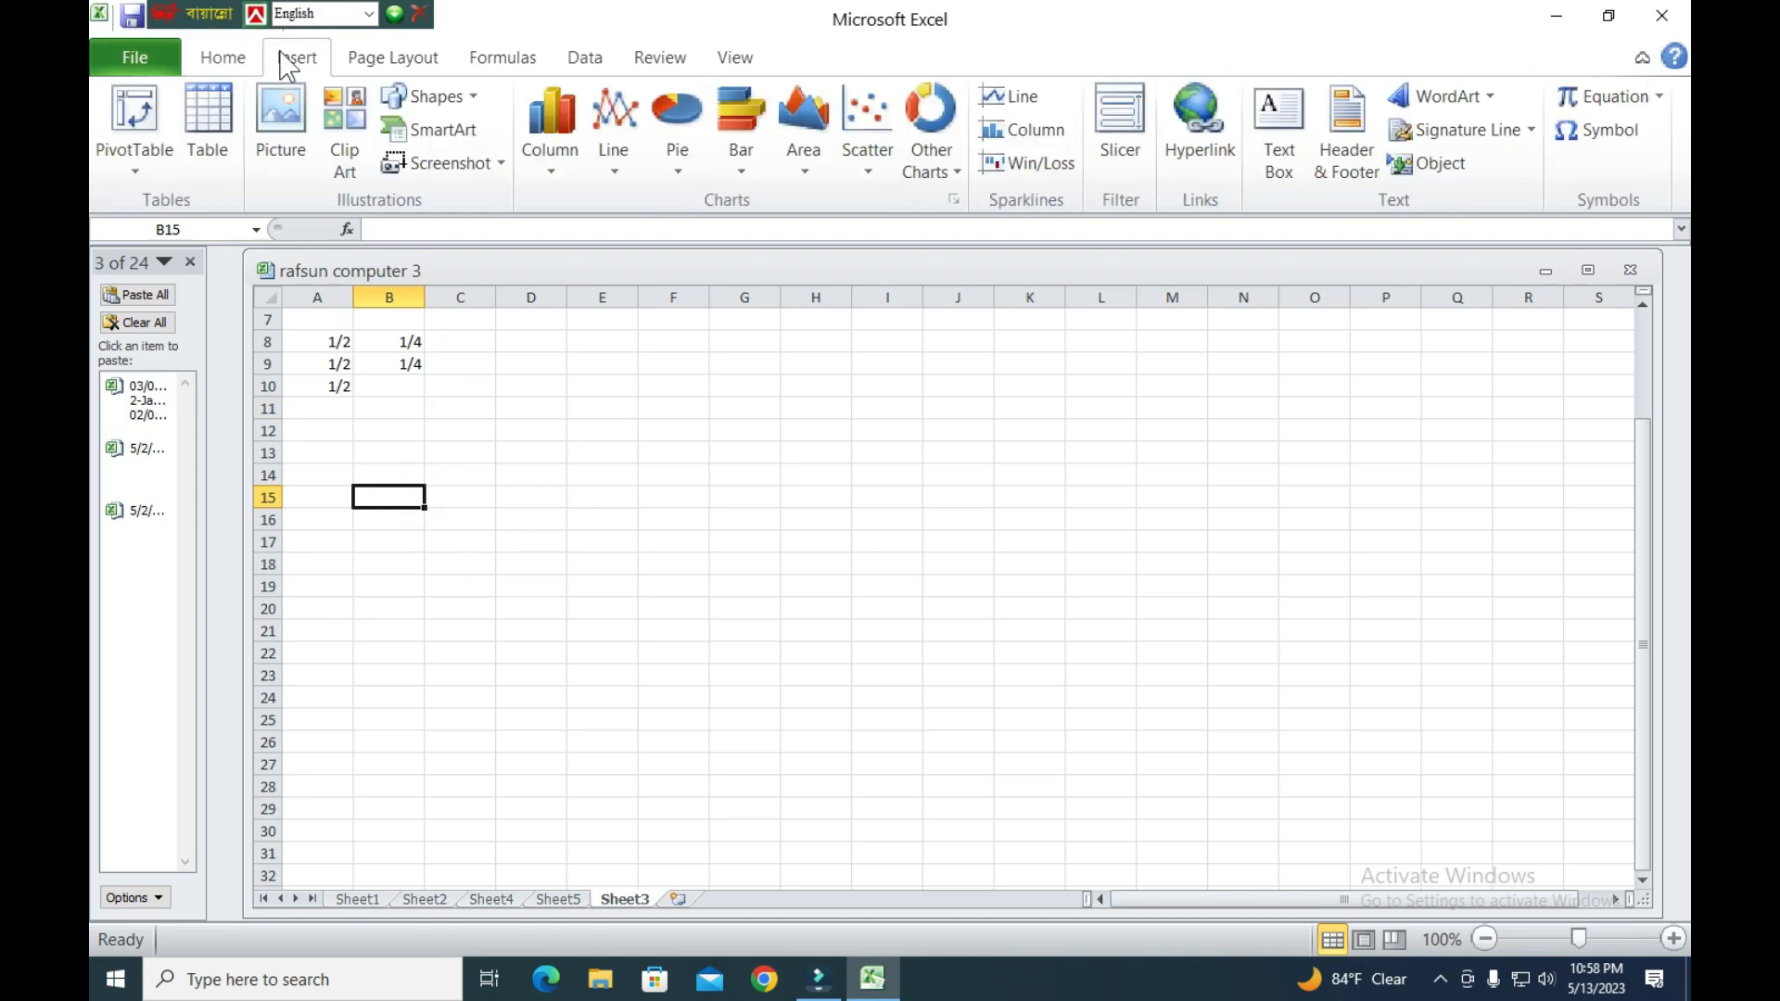
{"action": "left_click", "coordinate": [1592, 103]}
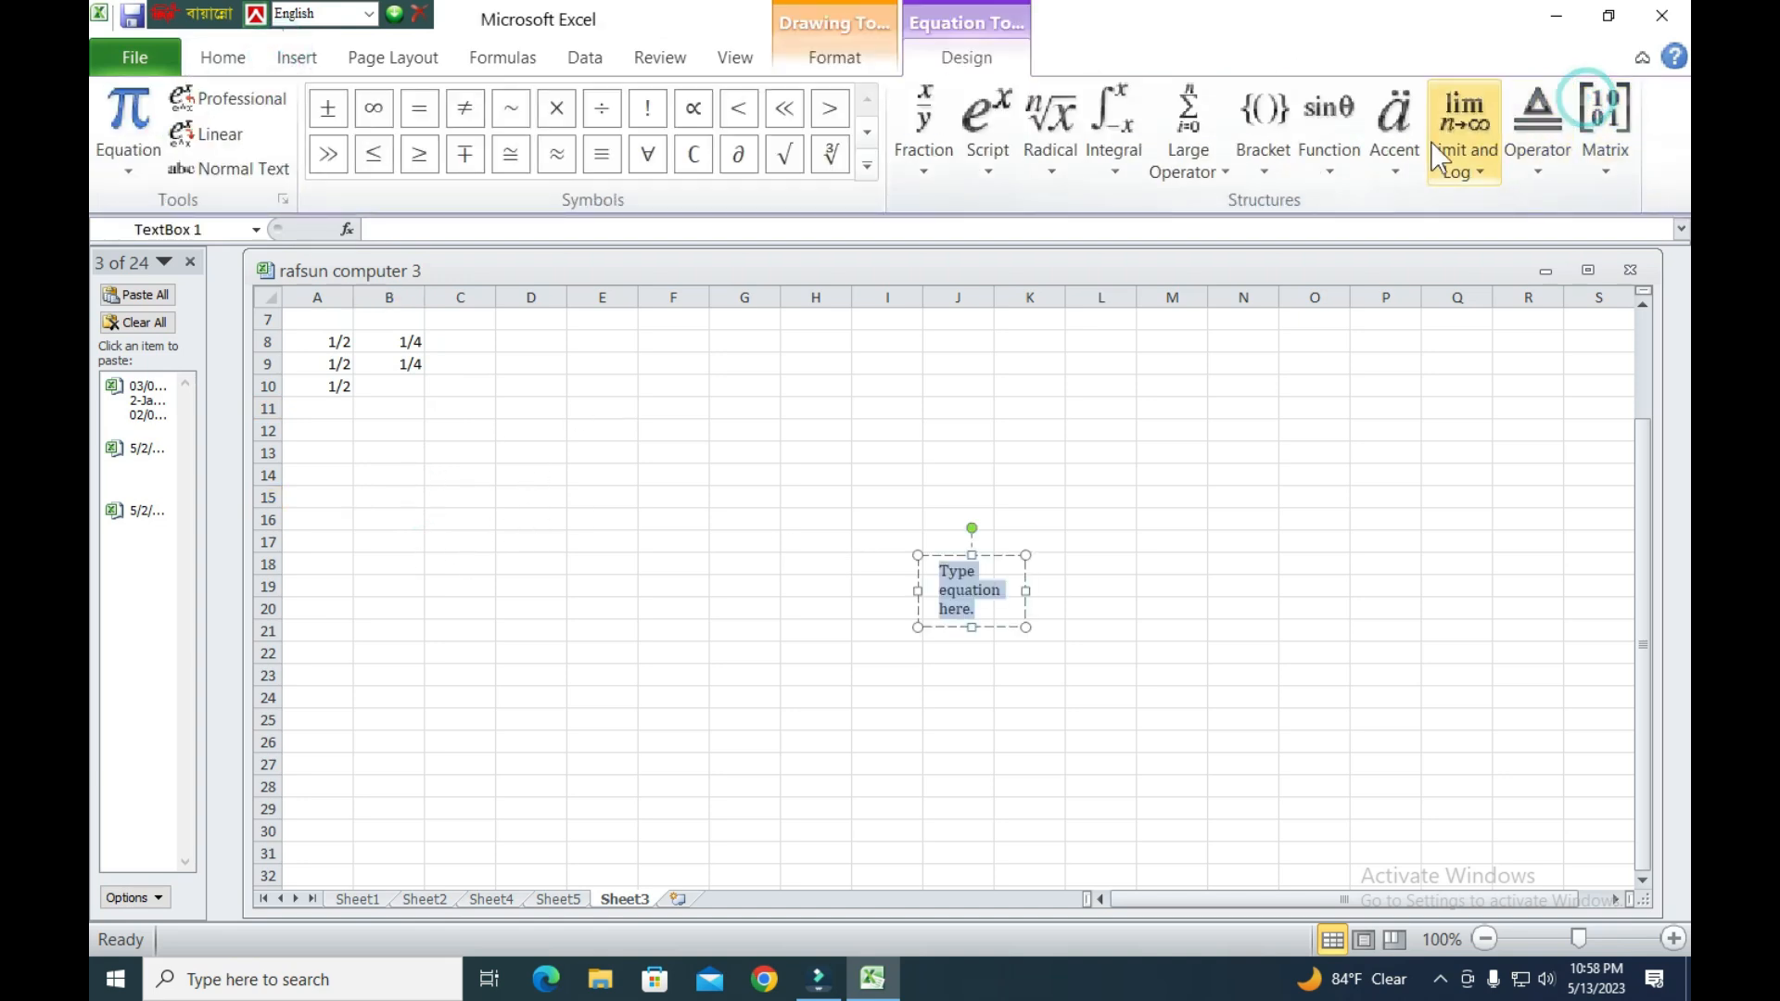
{"action": "left_click", "coordinate": [924, 120]}
{"action": "left_click", "coordinate": [958, 296]}
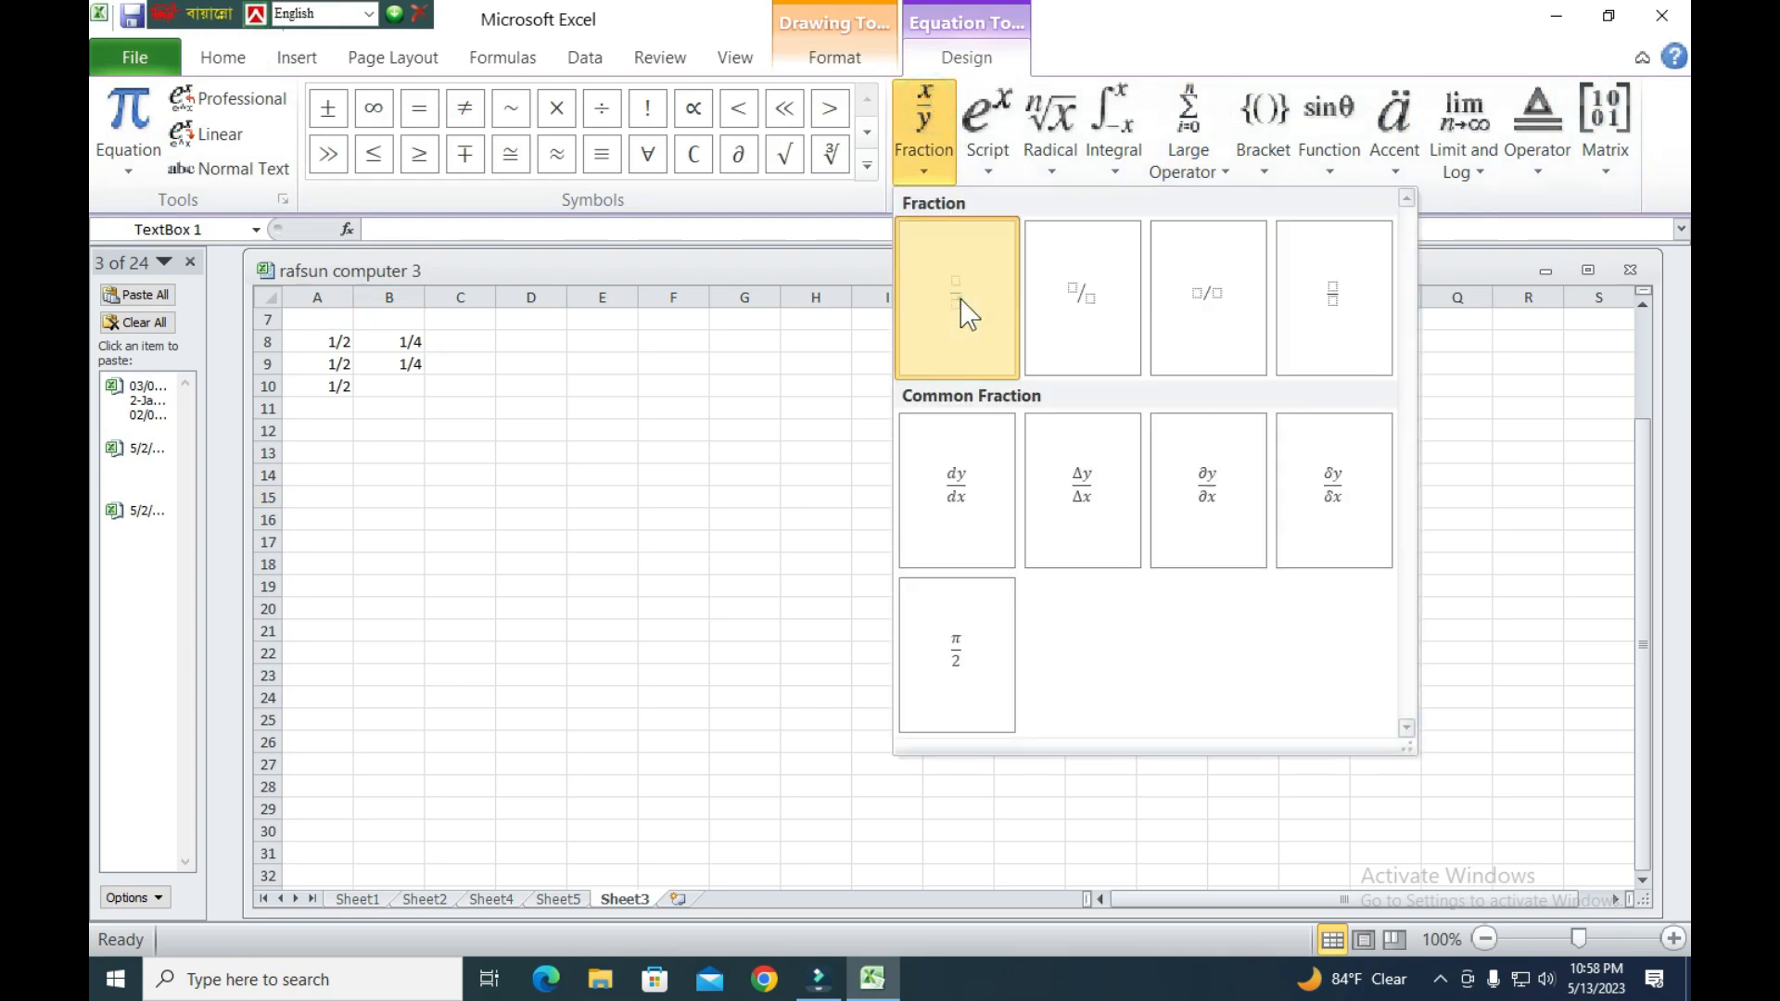
{"action": "left_click", "coordinate": [972, 570]}
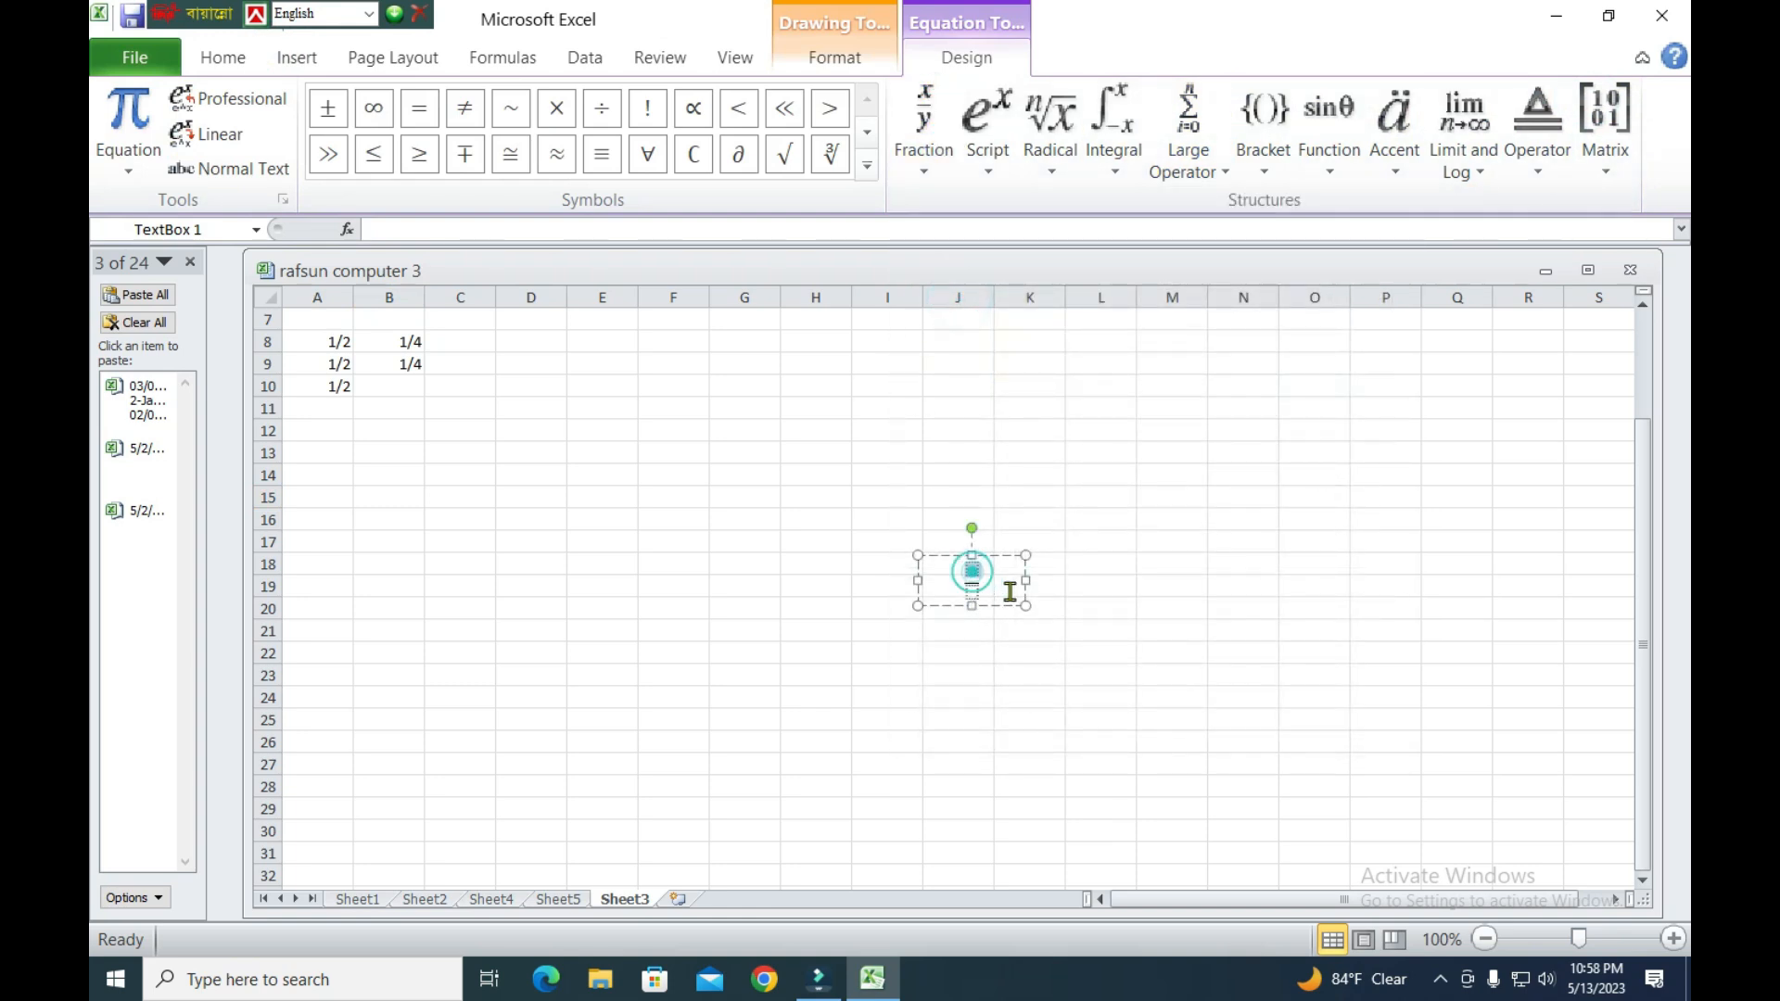
{"action": "left_click_drag", "start_coordinate": [1578, 939], "coordinate": [1592, 899]}
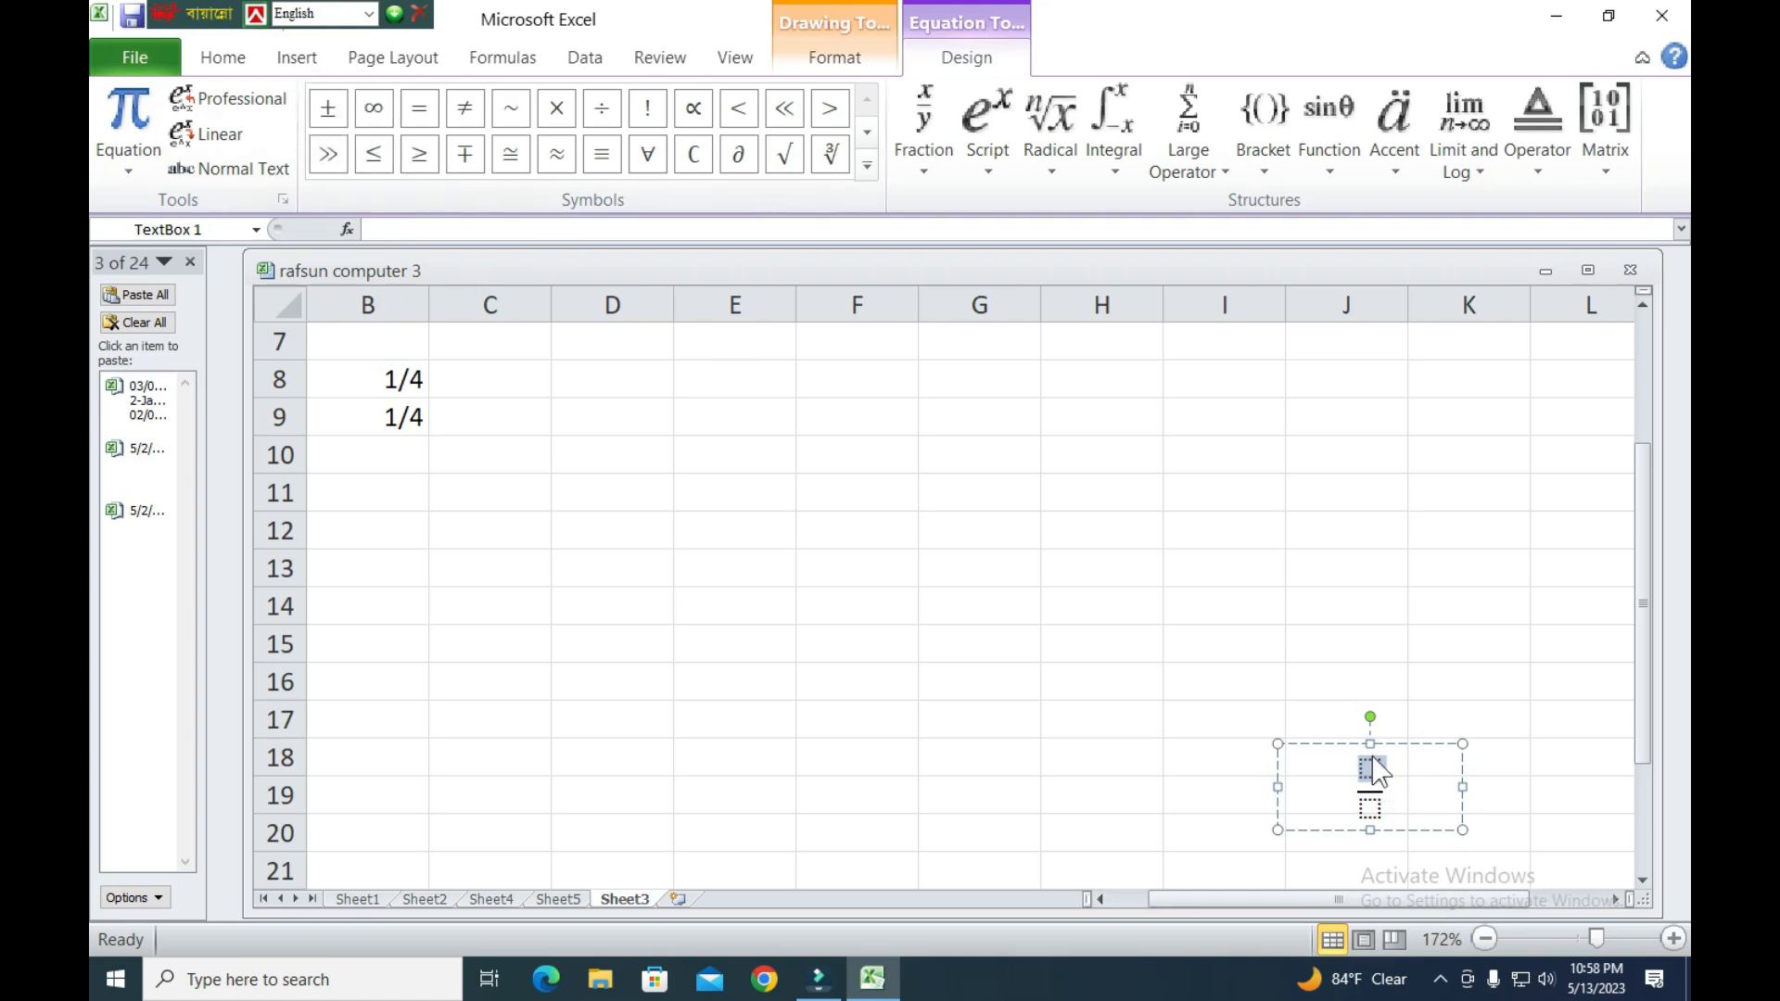
Move the equation box beside the fractions in column B, around D8:E10, set its font size to 40 and select the numerator placeholder.
{"action": "left_click_drag", "start_coordinate": [1366, 746], "coordinate": [714, 378]}
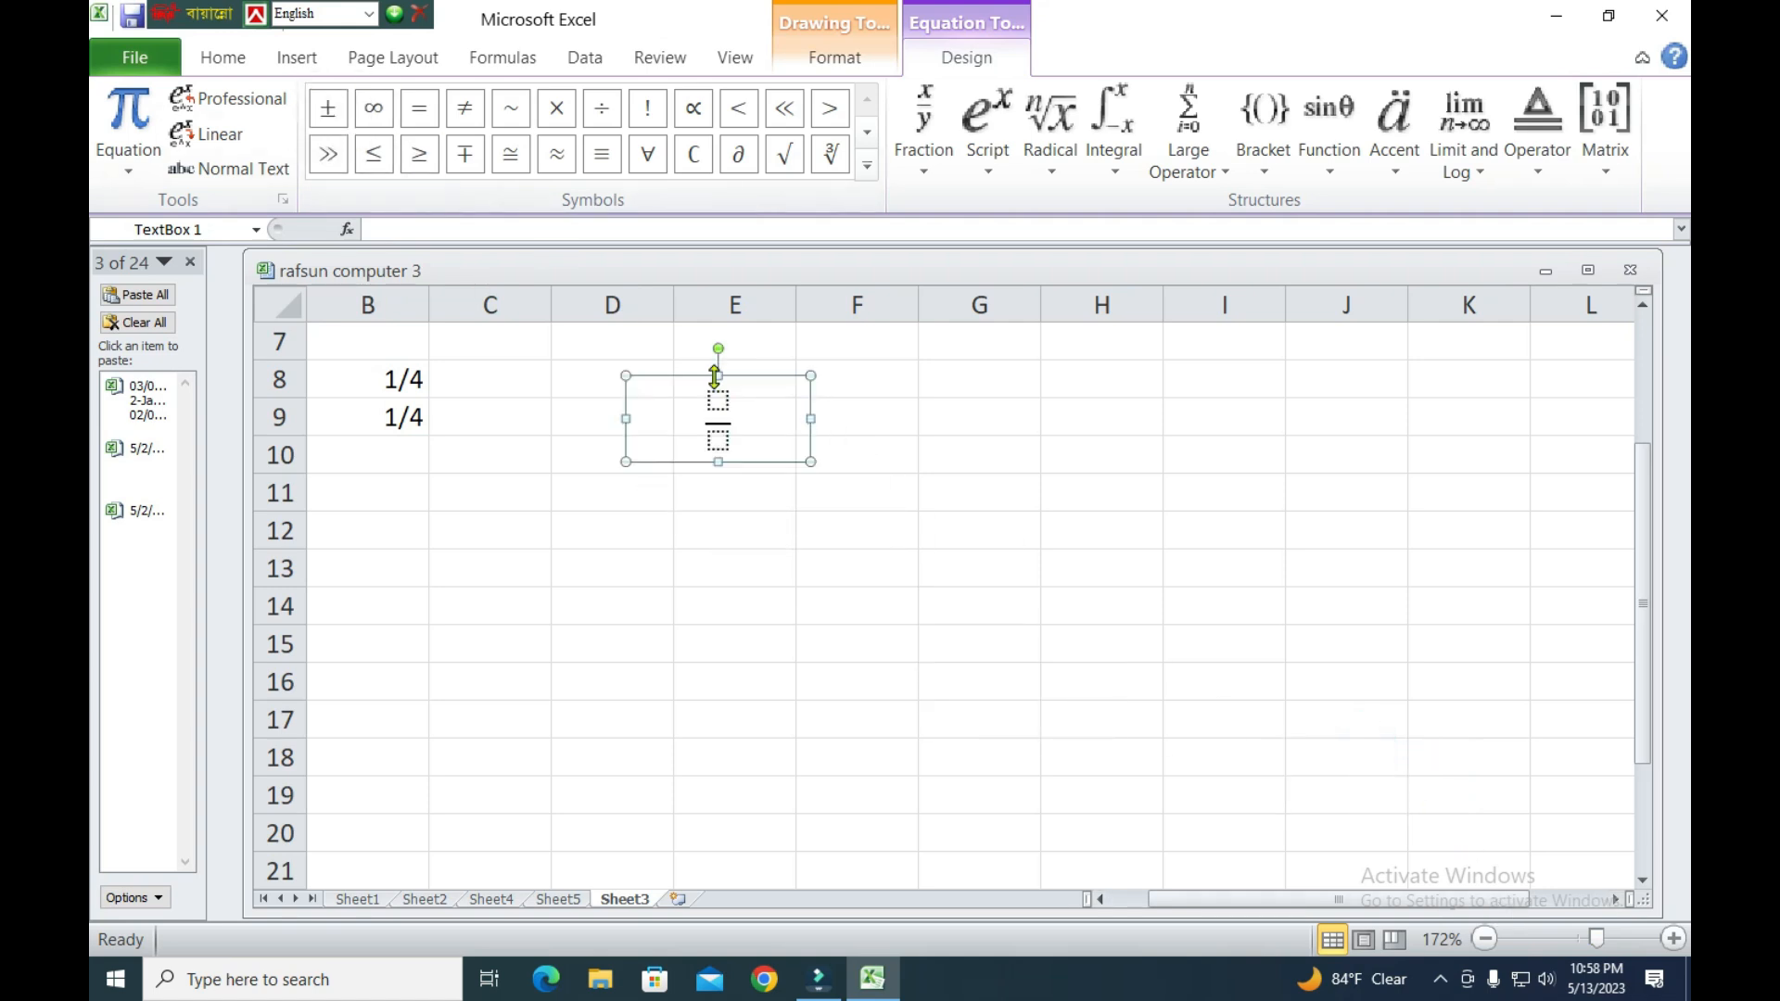
{"action": "left_click", "coordinate": [431, 107]}
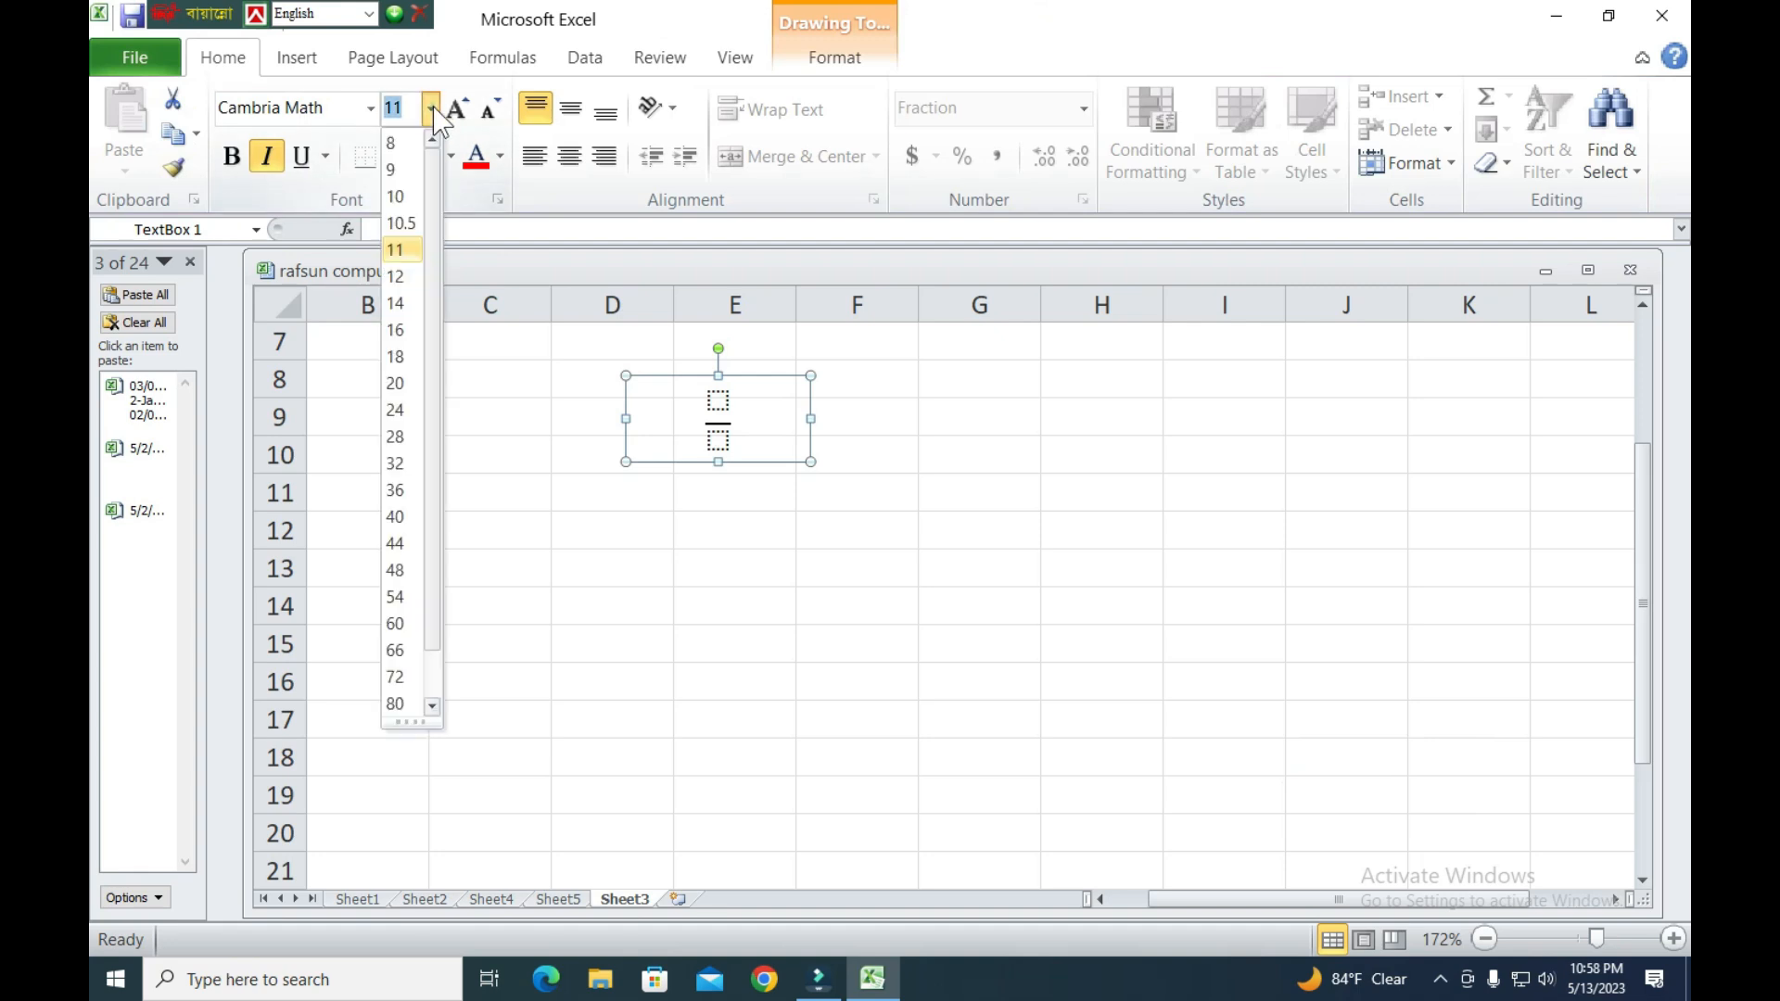
{"action": "left_click", "coordinate": [397, 517]}
{"action": "left_click", "coordinate": [721, 441]}
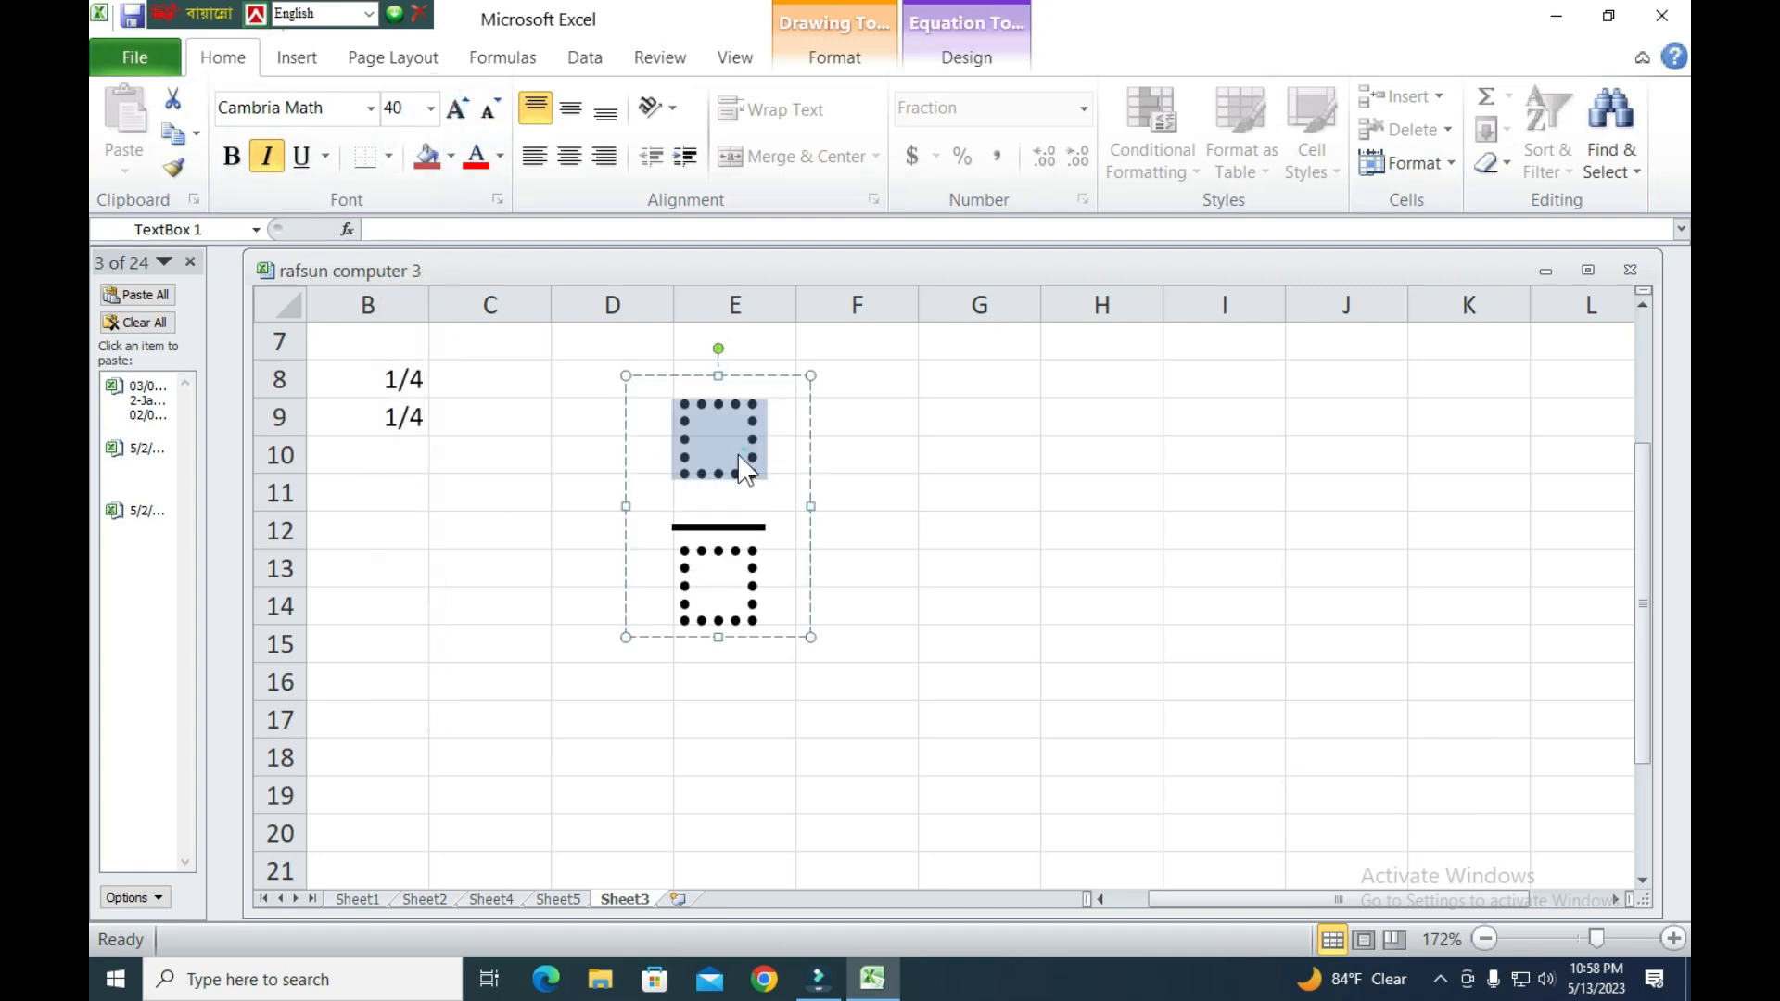
Fill the stacked fraction with 1 over 4 and add a plus sign after it.
{"action": "type", "text": "1"}
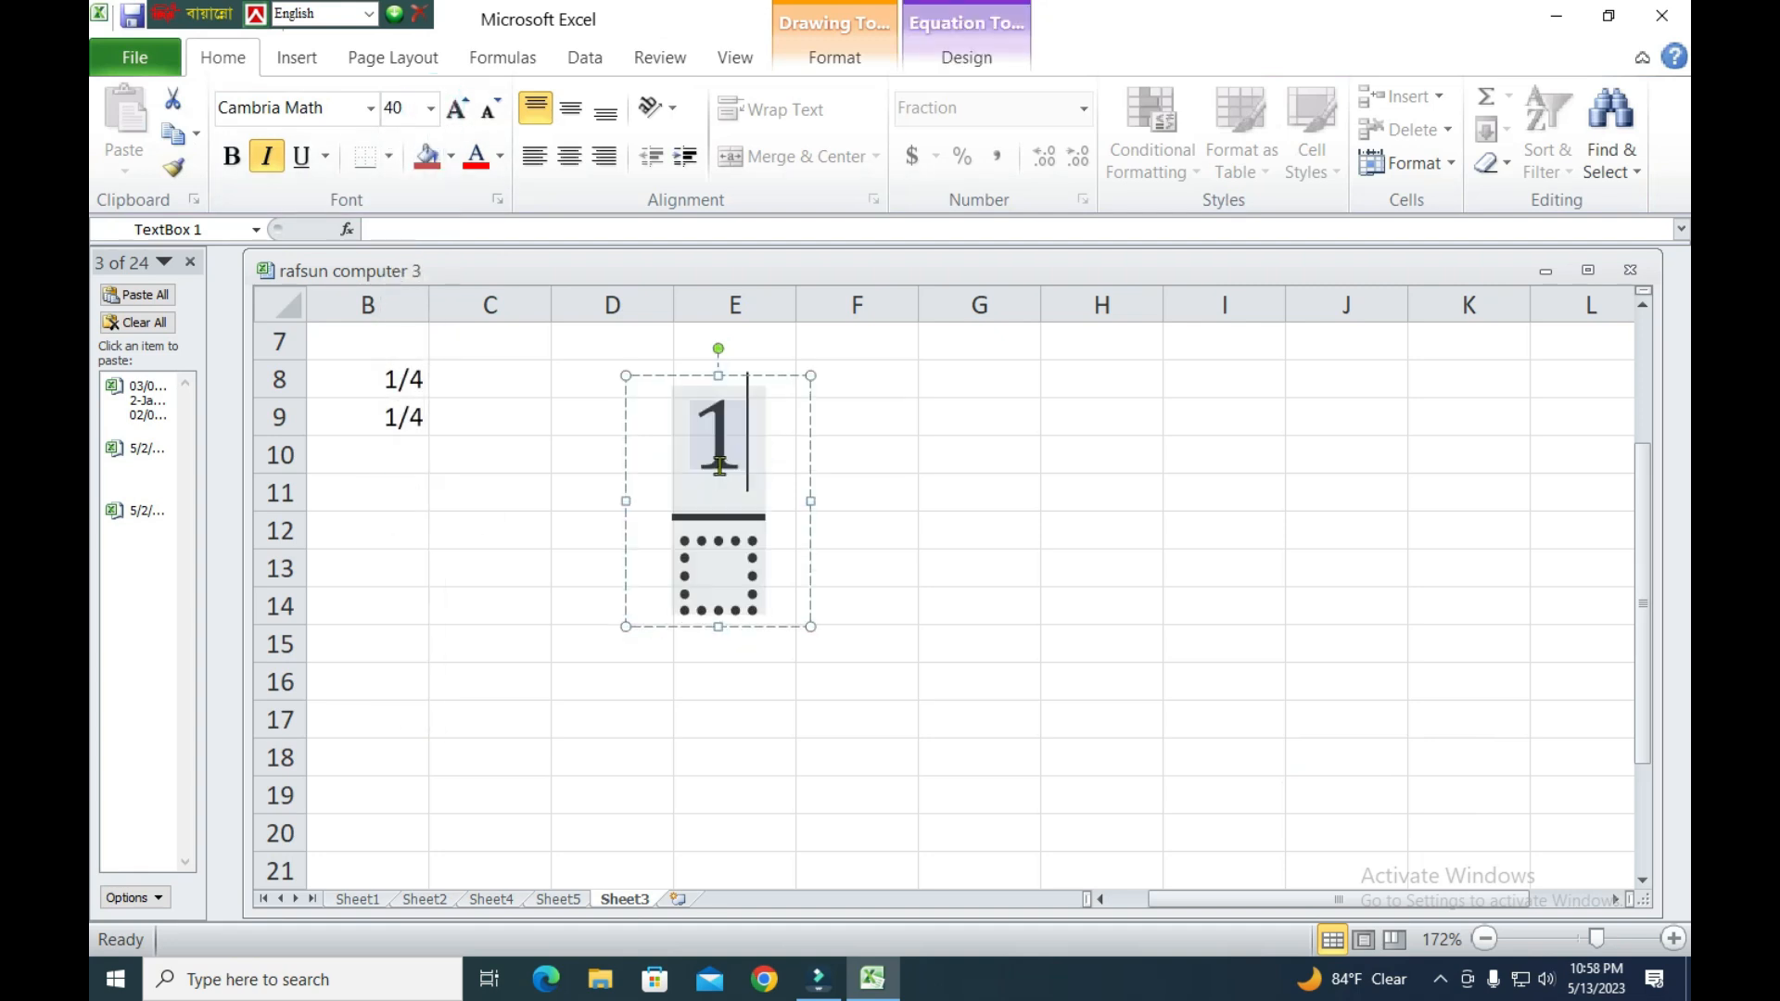
{"action": "left_click", "coordinate": [737, 575]}
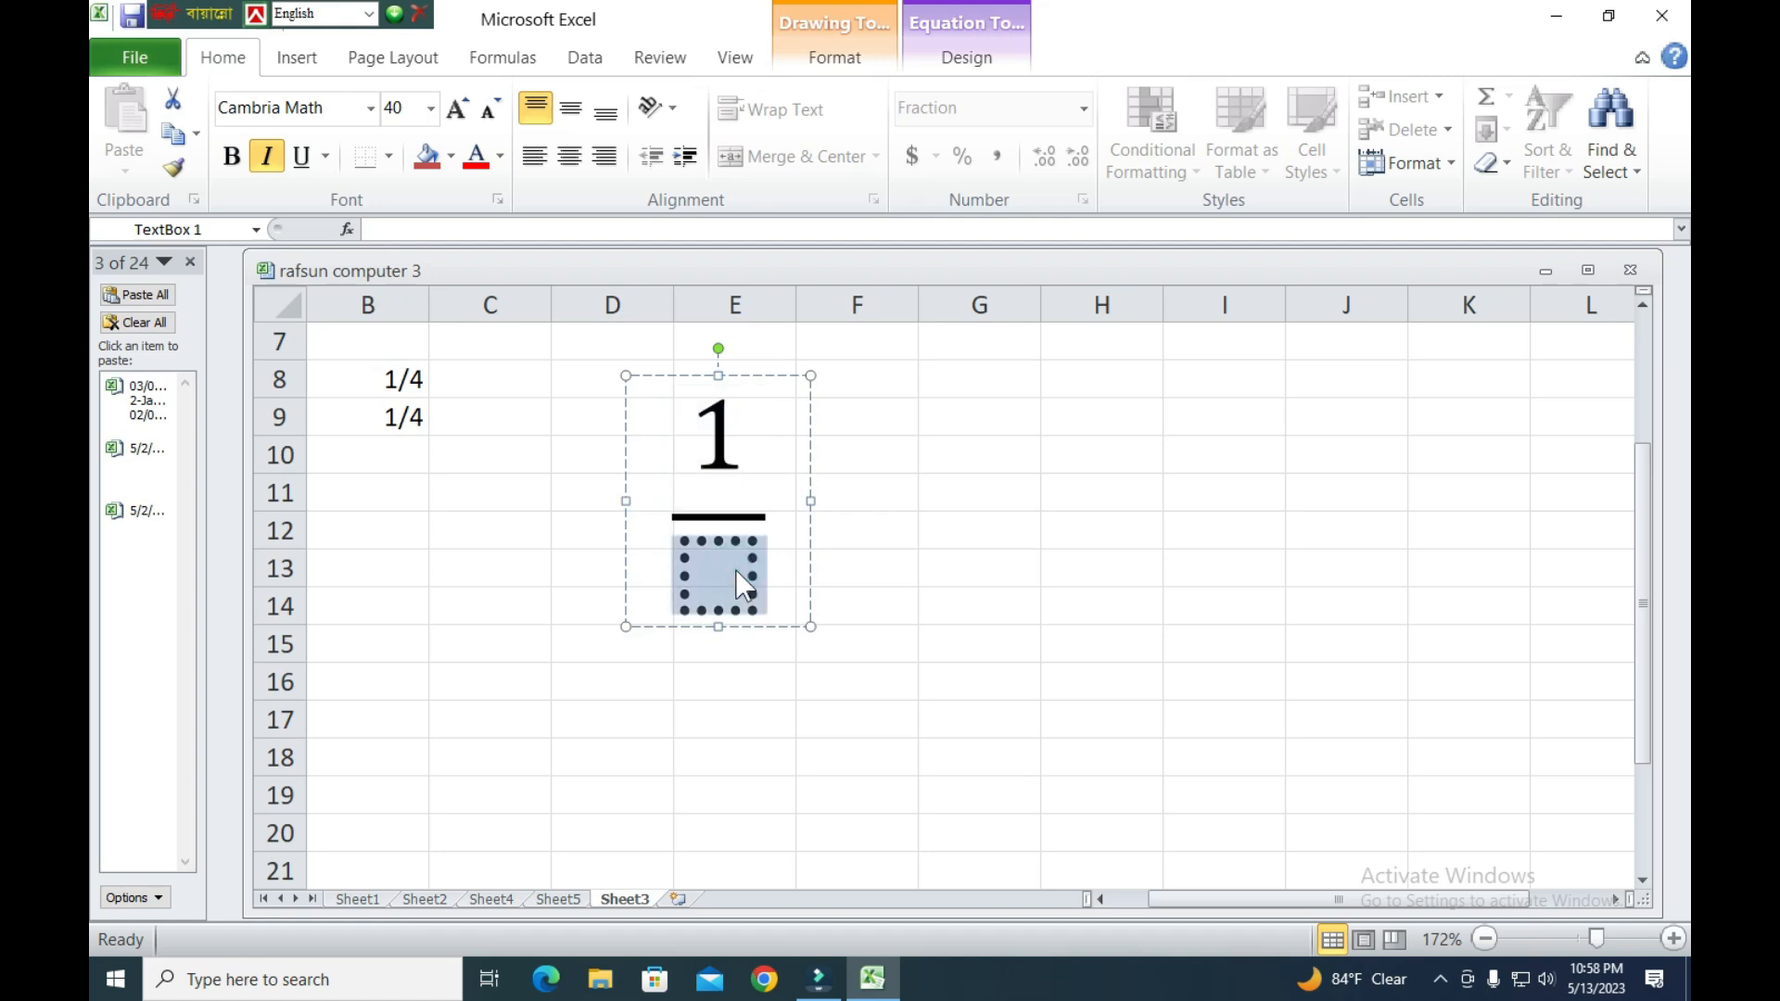
{"action": "type", "text": "4"}
{"action": "left_click", "coordinate": [766, 508]}
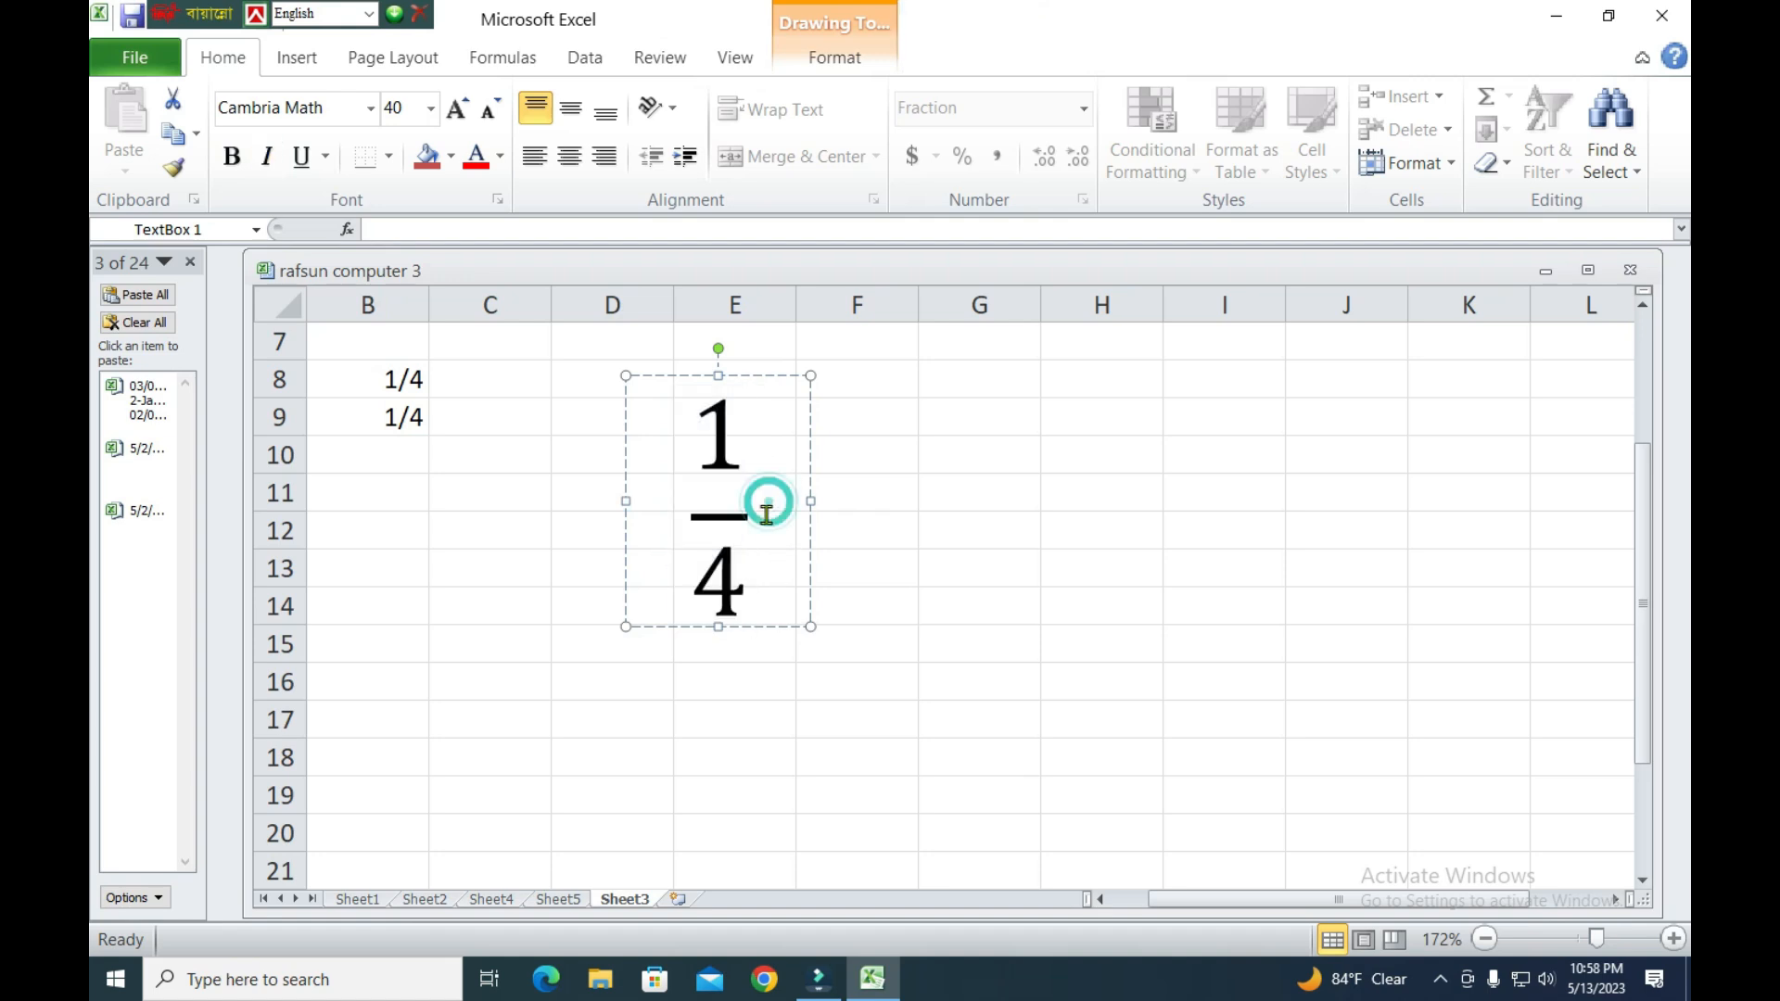
{"action": "type", "text": "+"}
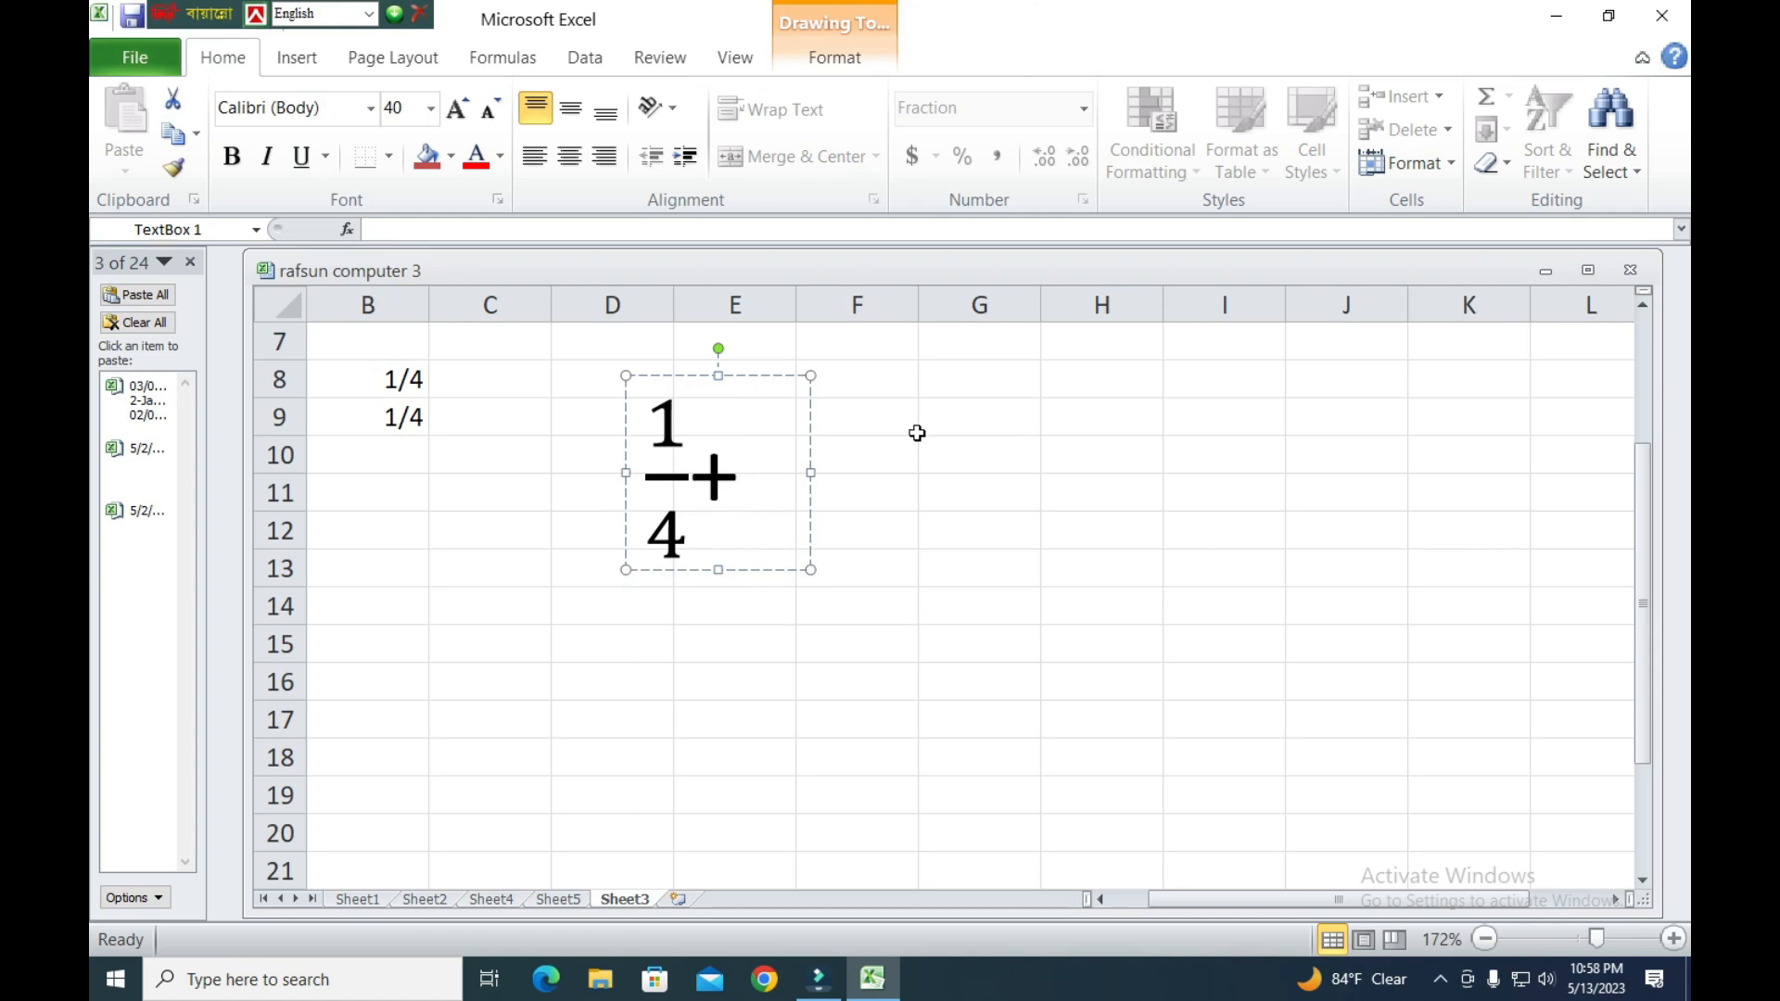
Insert a new equation with a superscript structure after the plus sign and fill it in as x squared.
{"action": "left_click", "coordinate": [299, 56]}
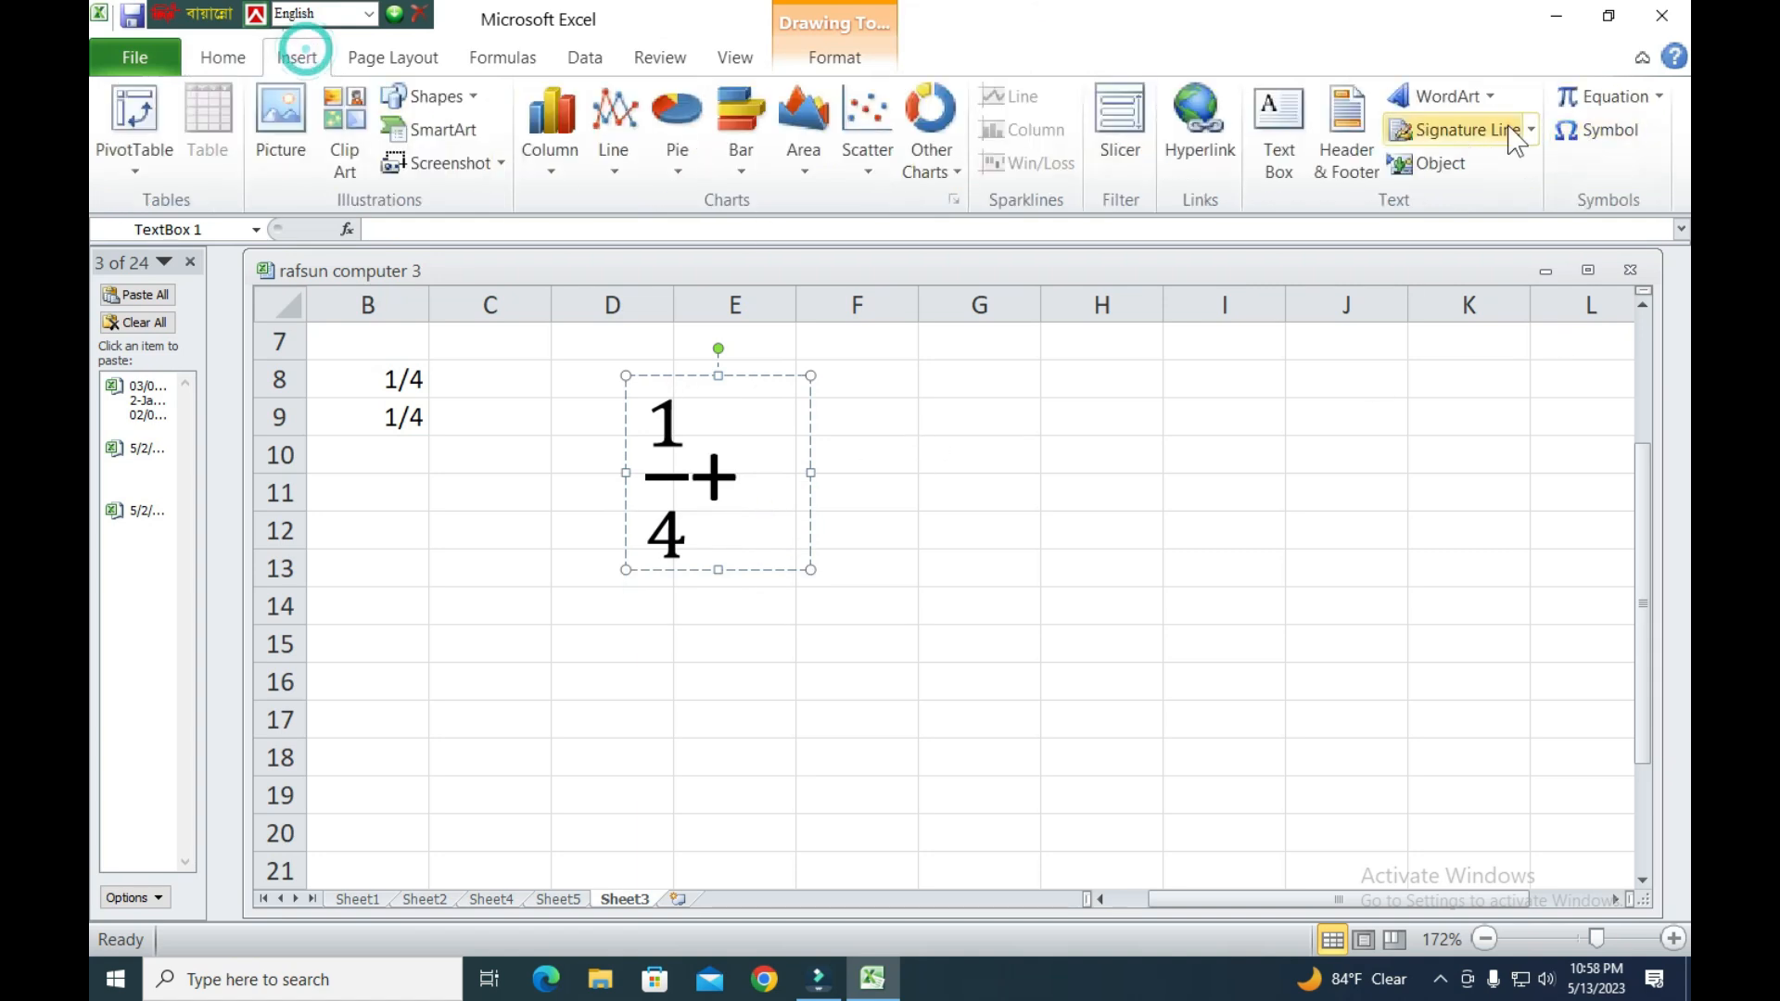
{"action": "left_click", "coordinate": [1596, 97]}
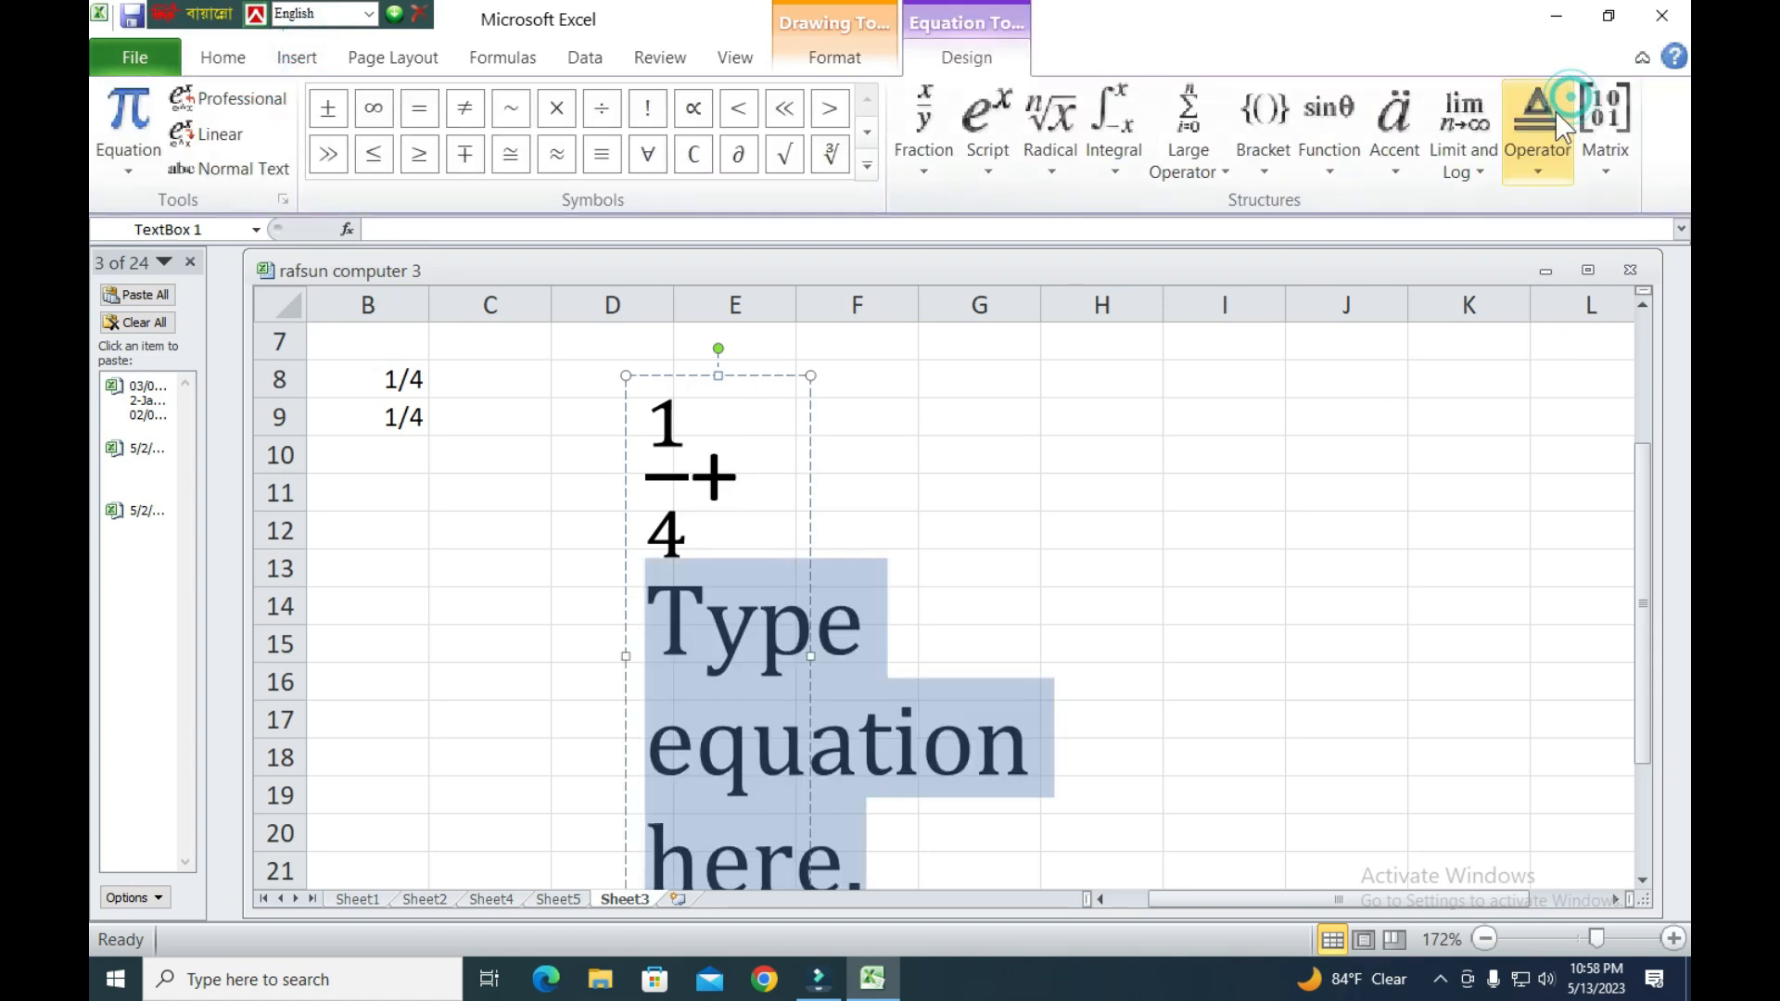
{"action": "left_click", "coordinate": [987, 122]}
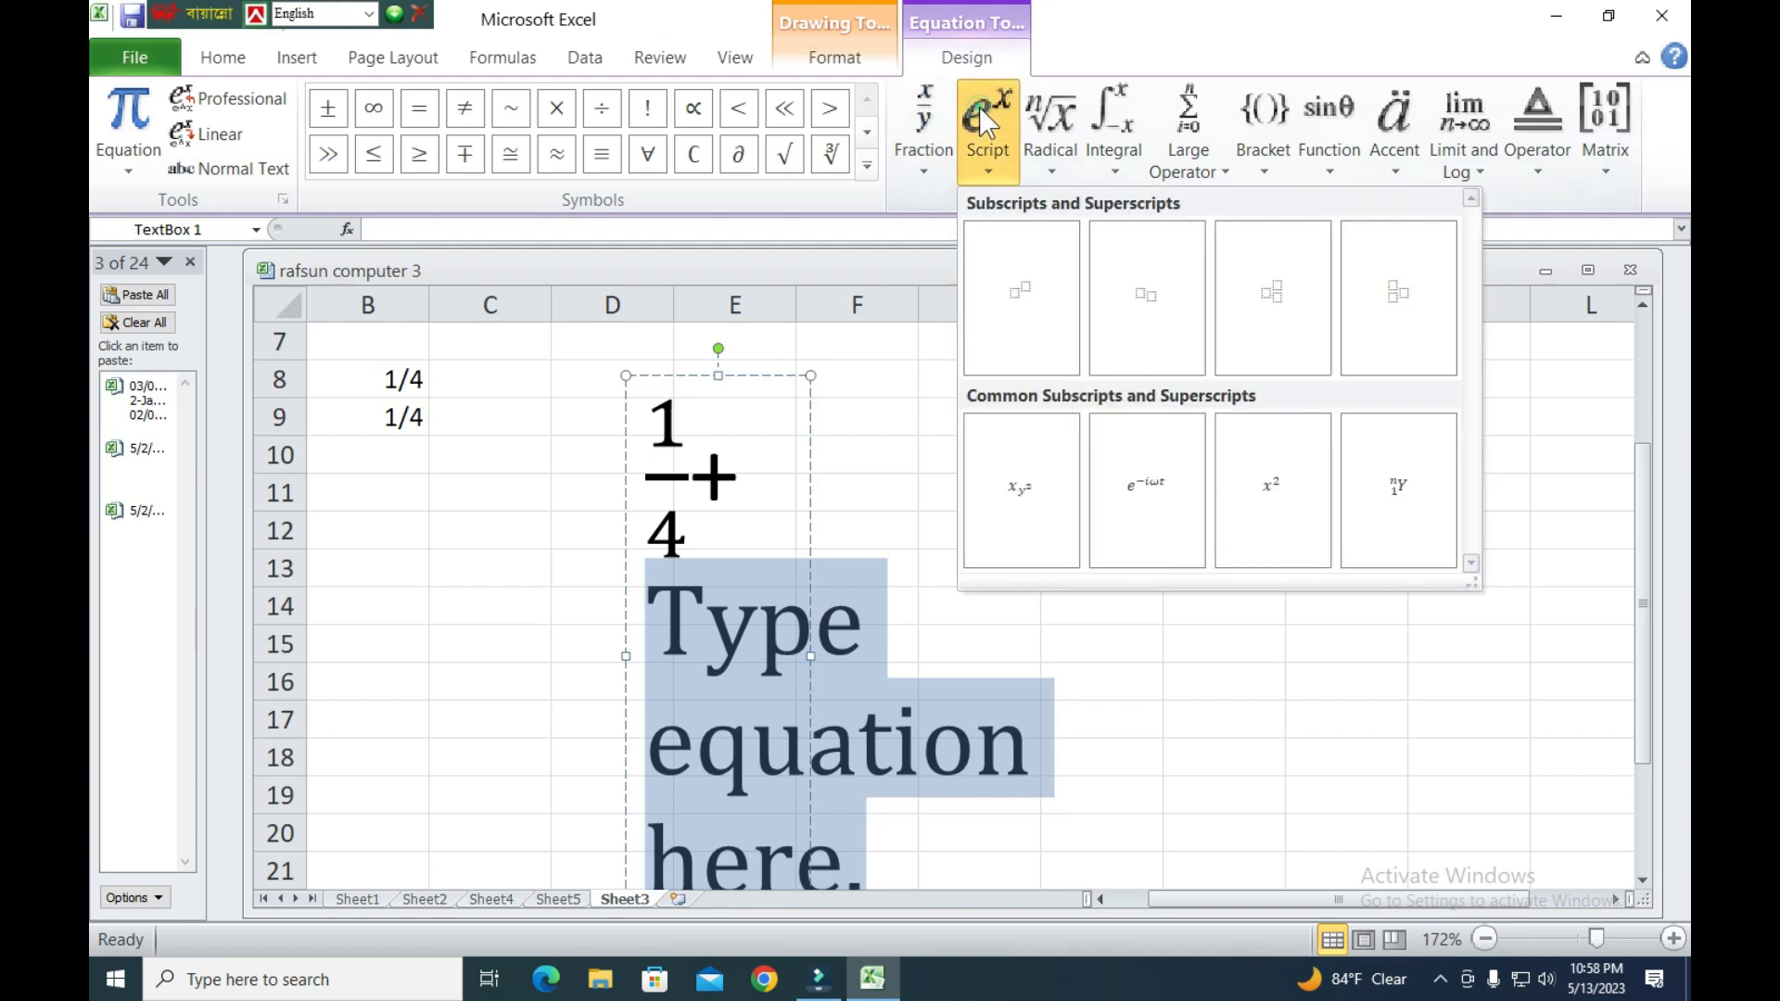
{"action": "left_click", "coordinate": [1008, 281]}
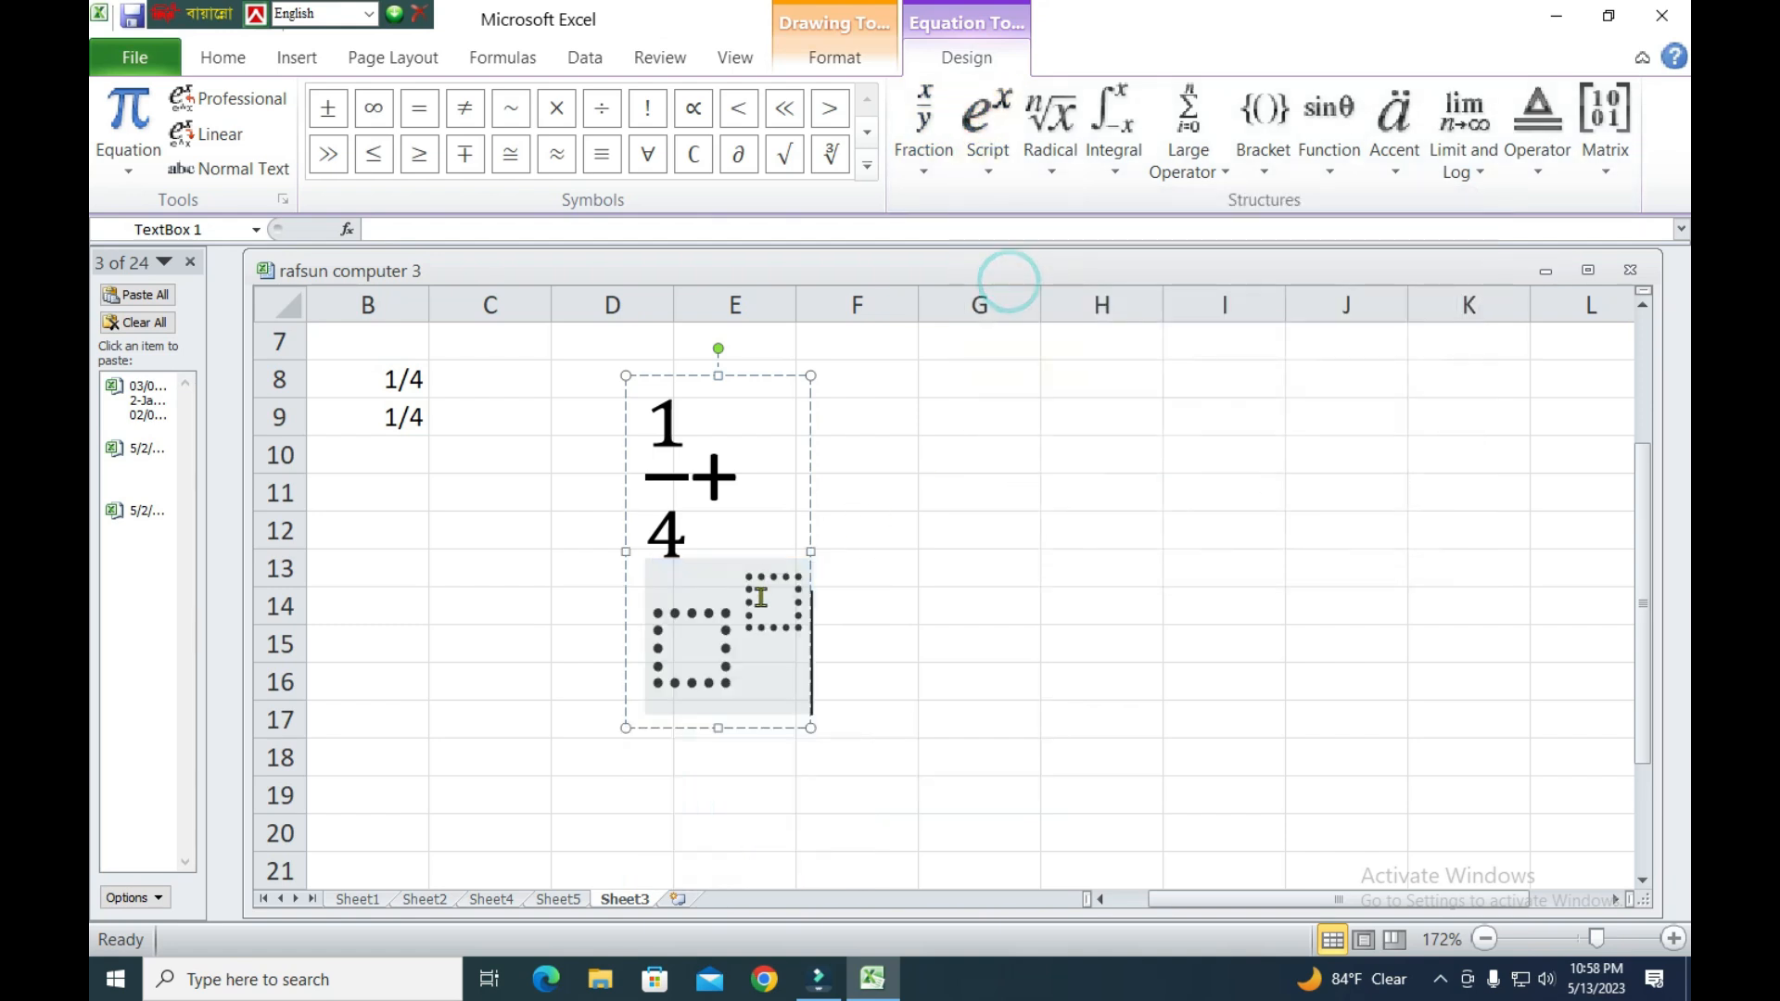
{"action": "left_click", "coordinate": [714, 636]}
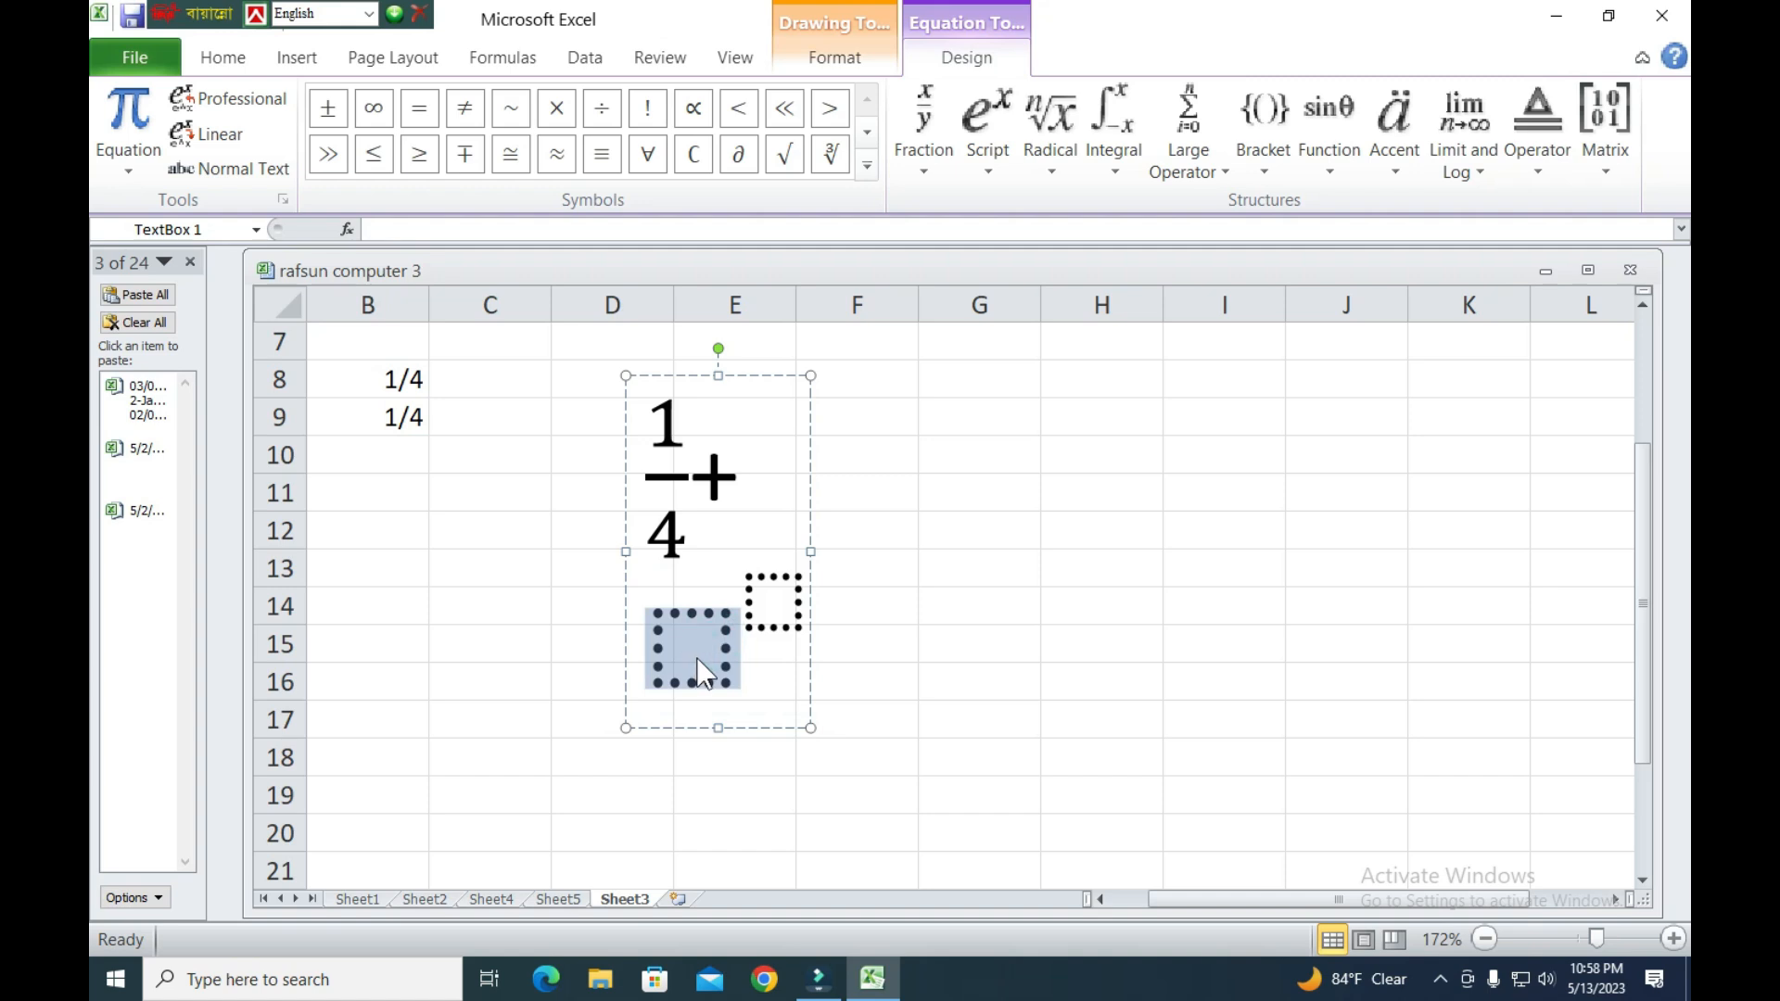
{"action": "type", "text": "x"}
{"action": "left_click", "coordinate": [754, 604]}
{"action": "type", "text": "2"}
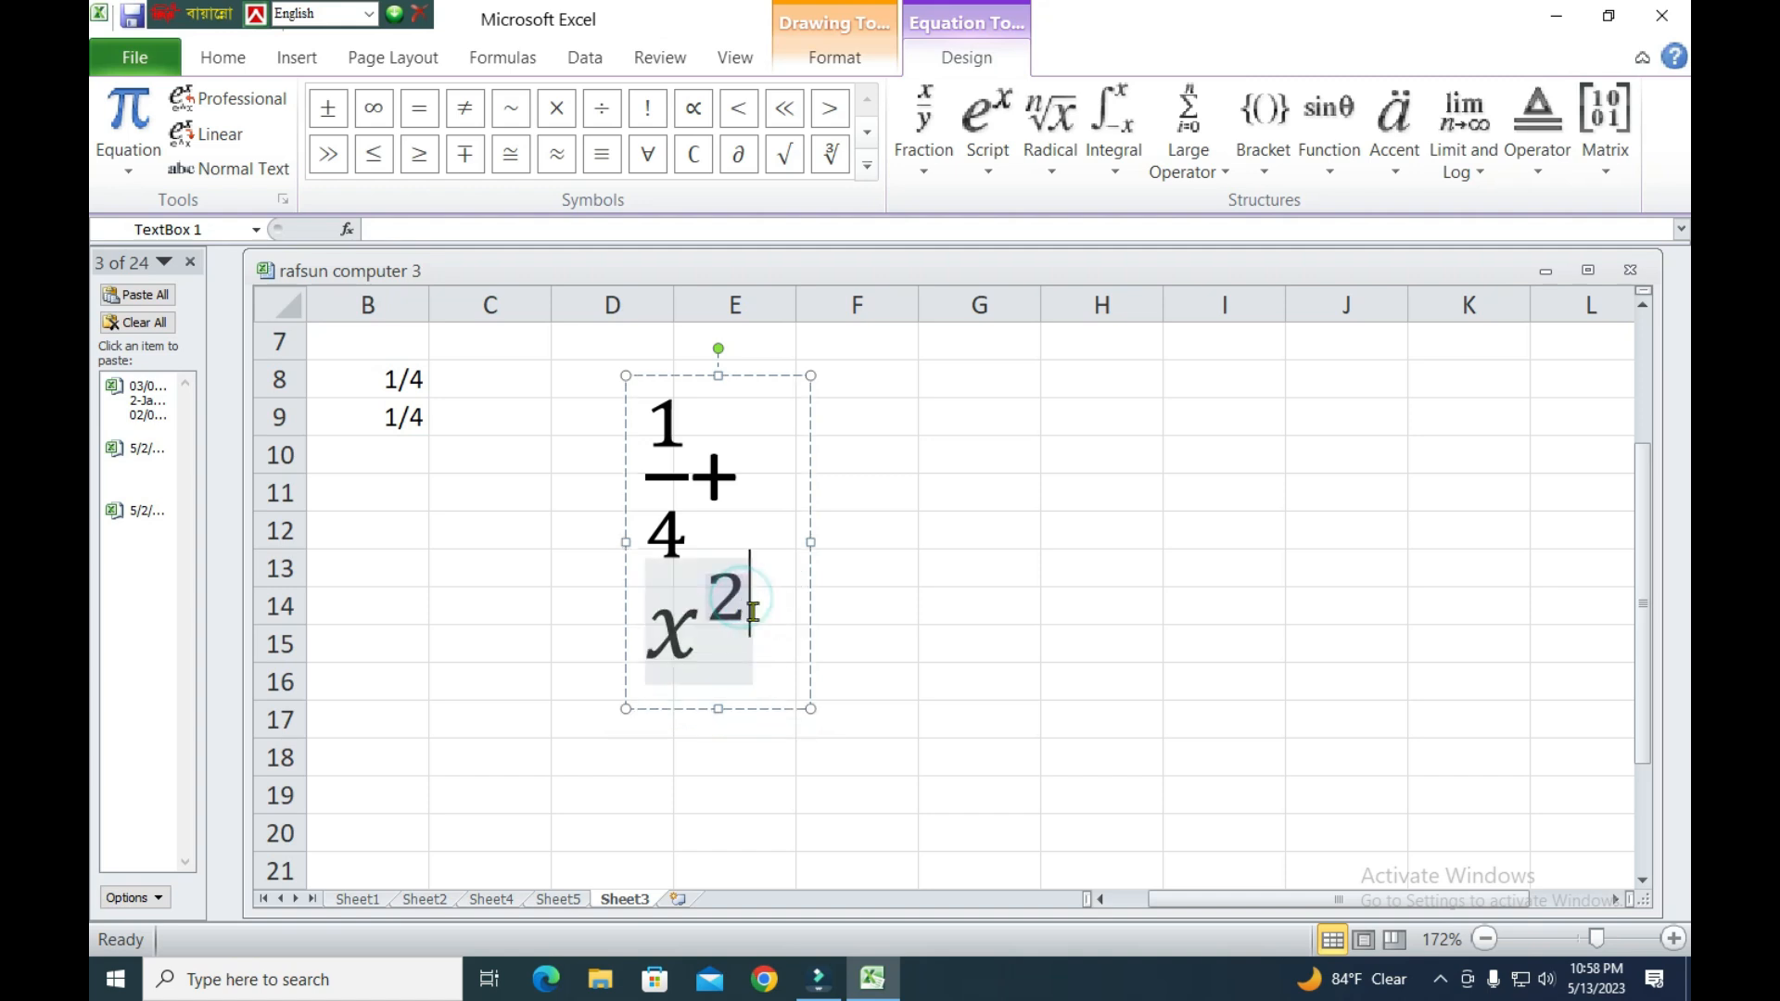
Try to add an empty stacked fraction after the plus sign in the equation box.
{"action": "left_click", "coordinate": [795, 513]}
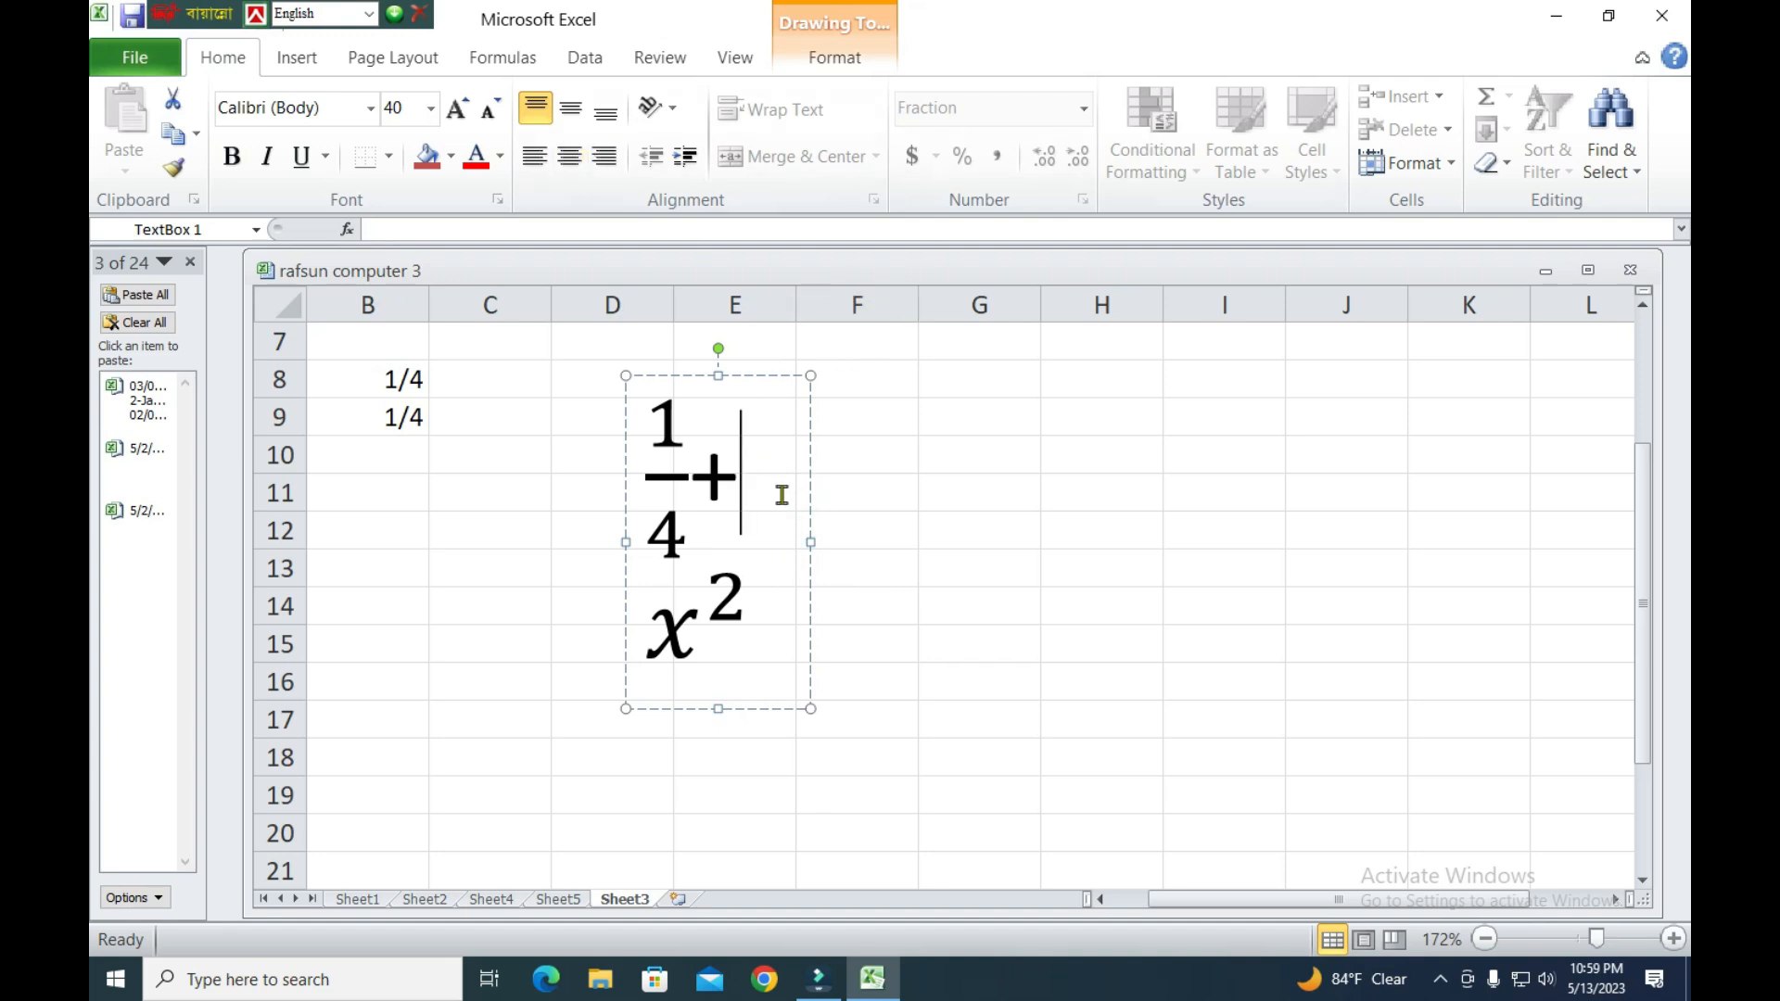
{"action": "left_click", "coordinate": [298, 57]}
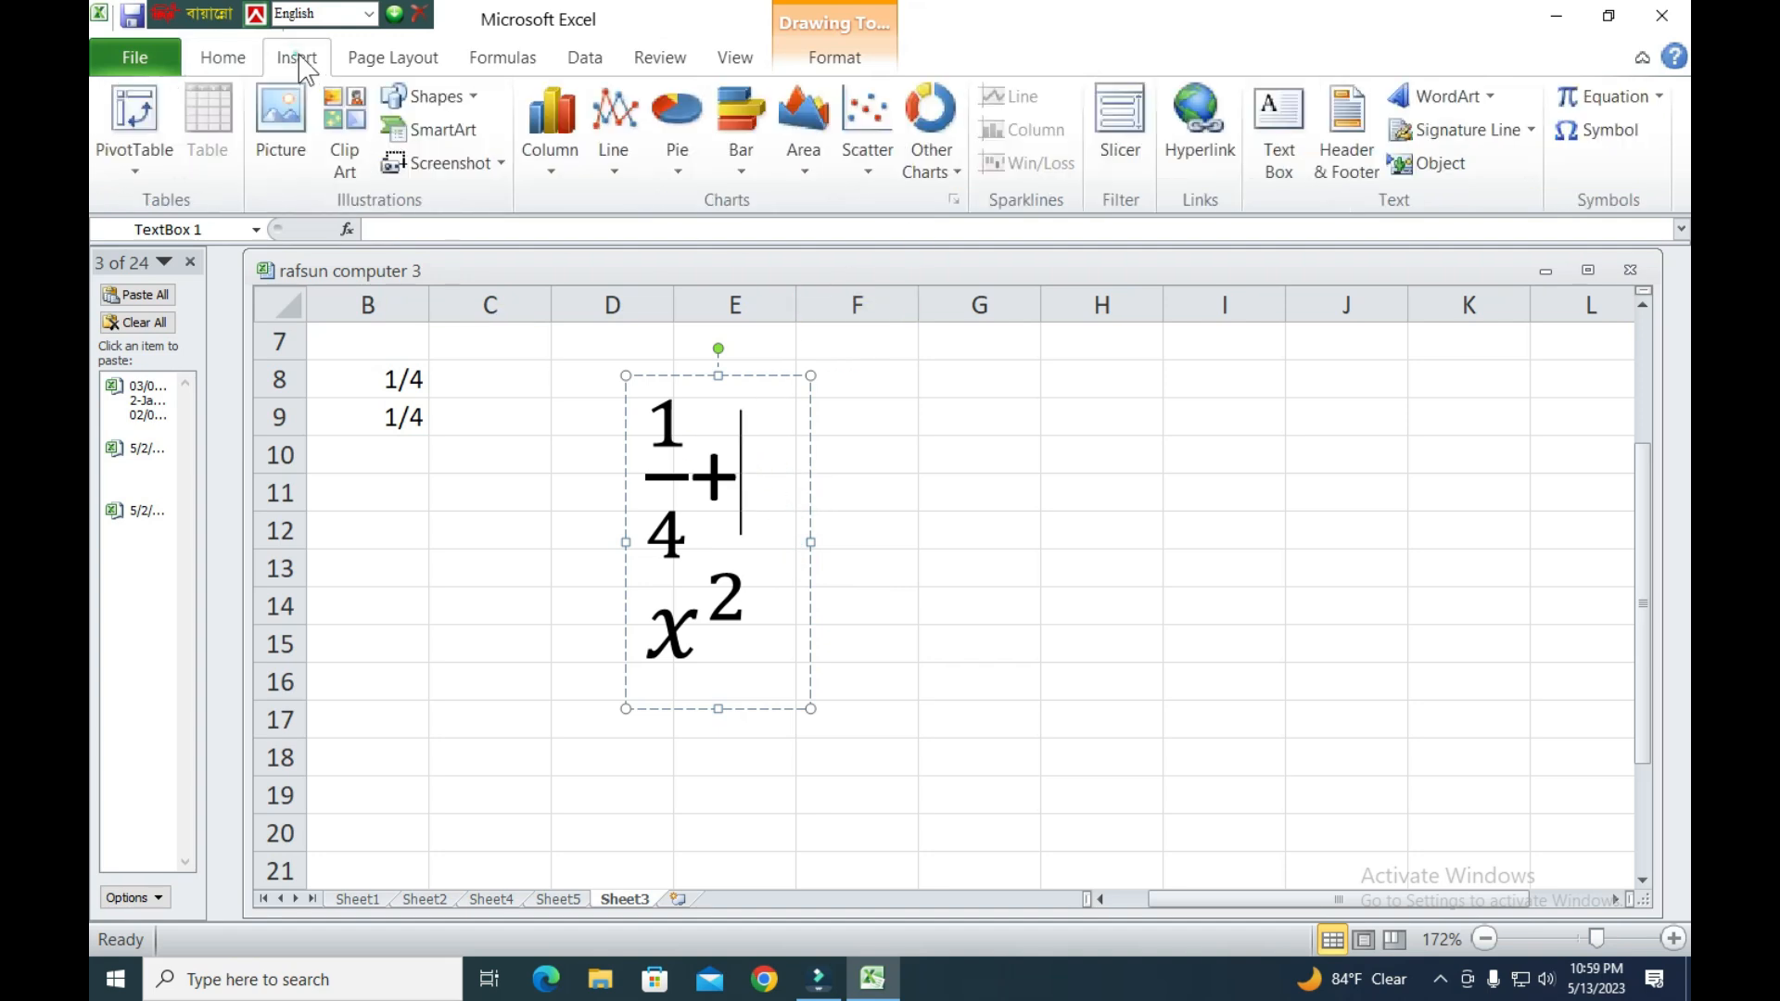
{"action": "left_click", "coordinate": [1573, 97]}
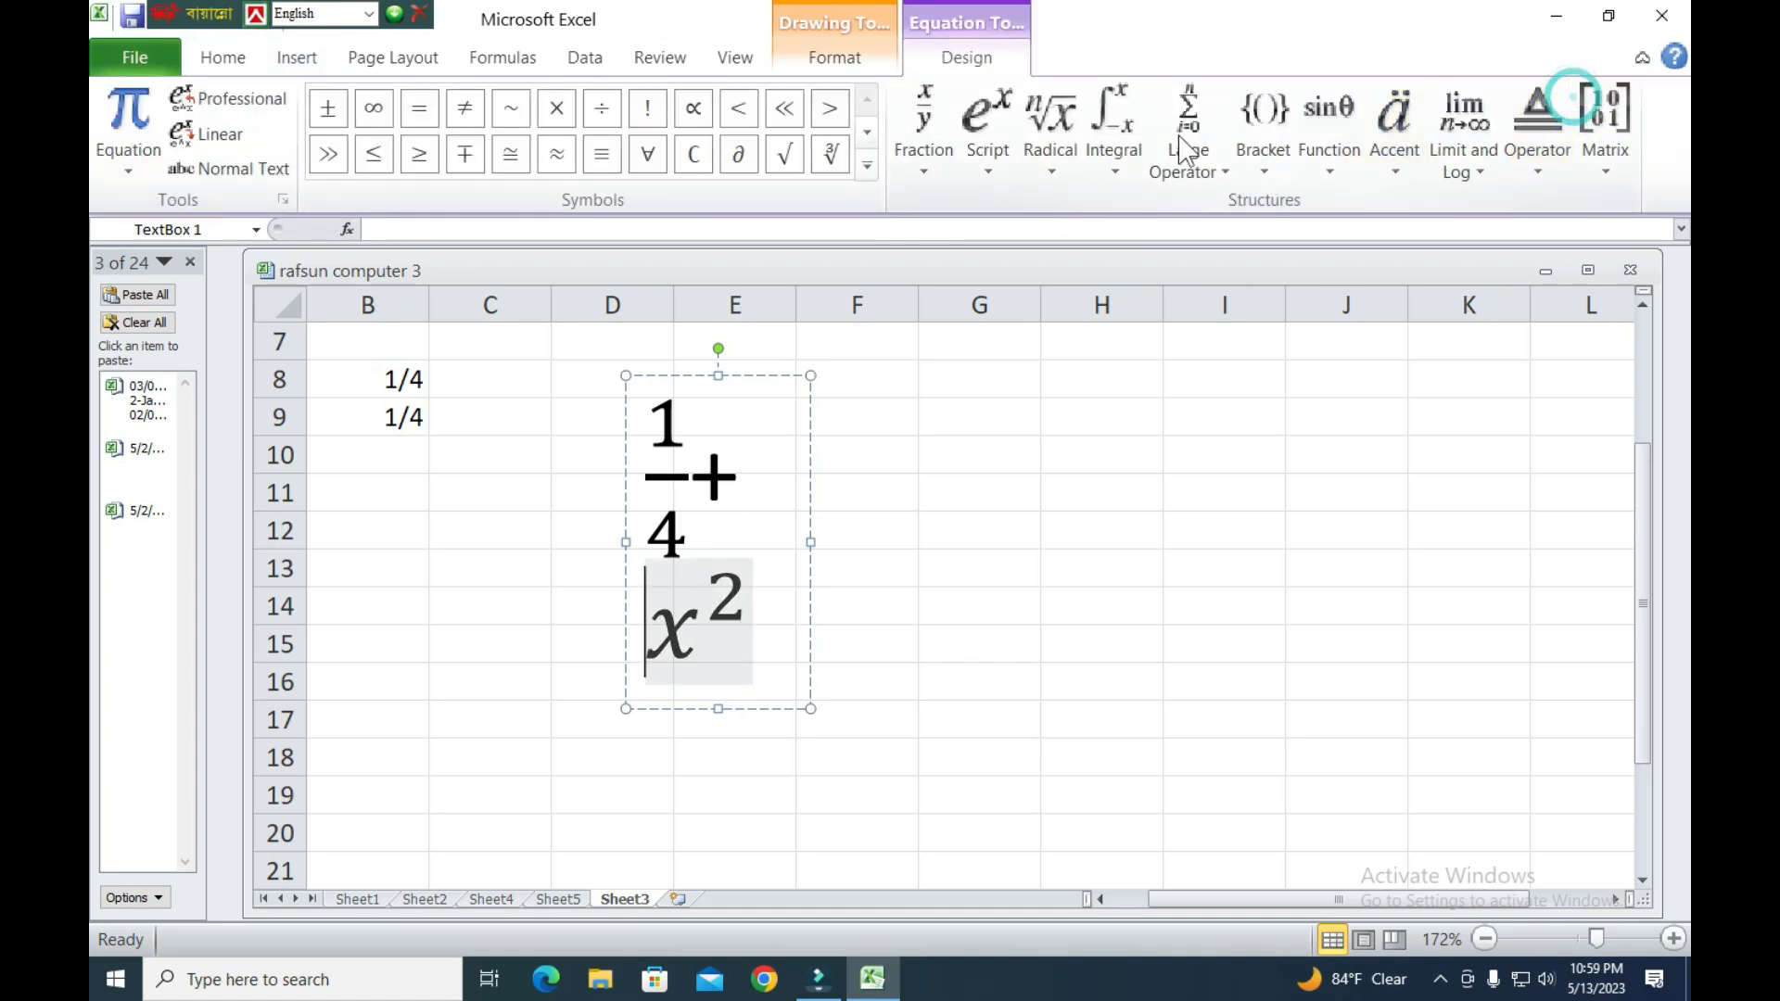
{"action": "left_click", "coordinate": [931, 97]}
{"action": "left_click", "coordinate": [955, 280]}
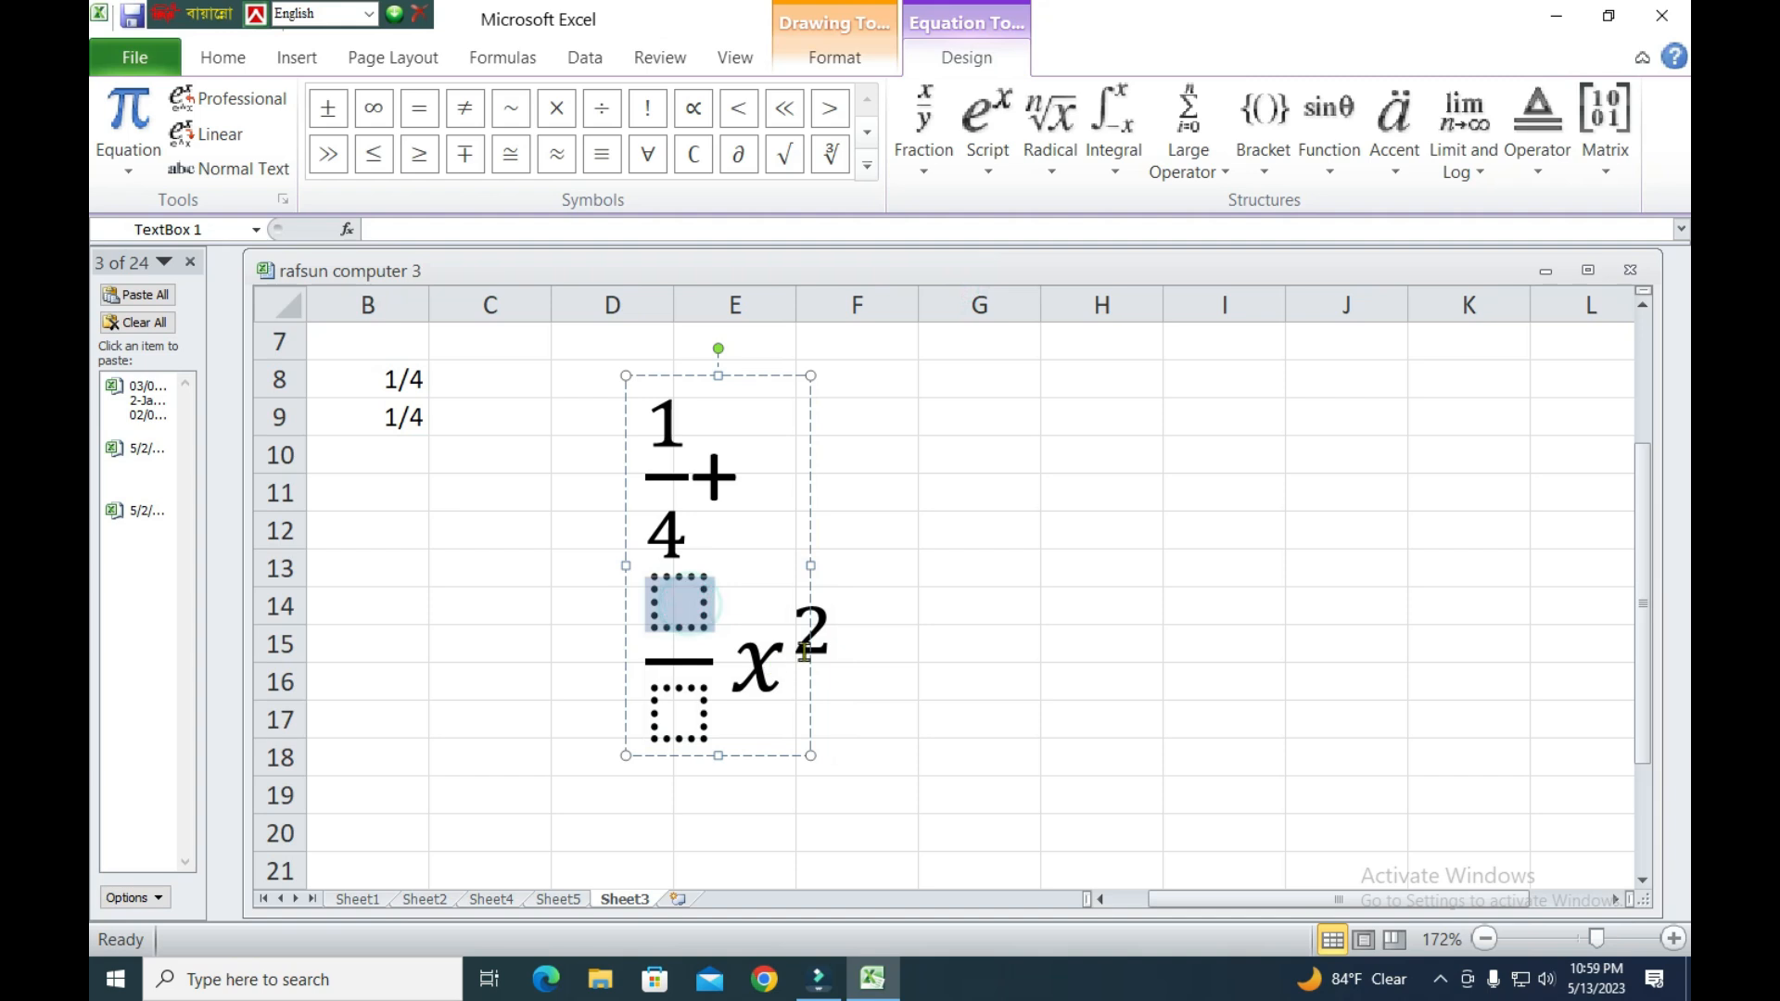
Delete the entire contents of the equation box.
{"action": "left_click", "coordinate": [803, 650]}
{"action": "left_click_drag", "start_coordinate": [659, 614], "coordinate": [763, 665]}
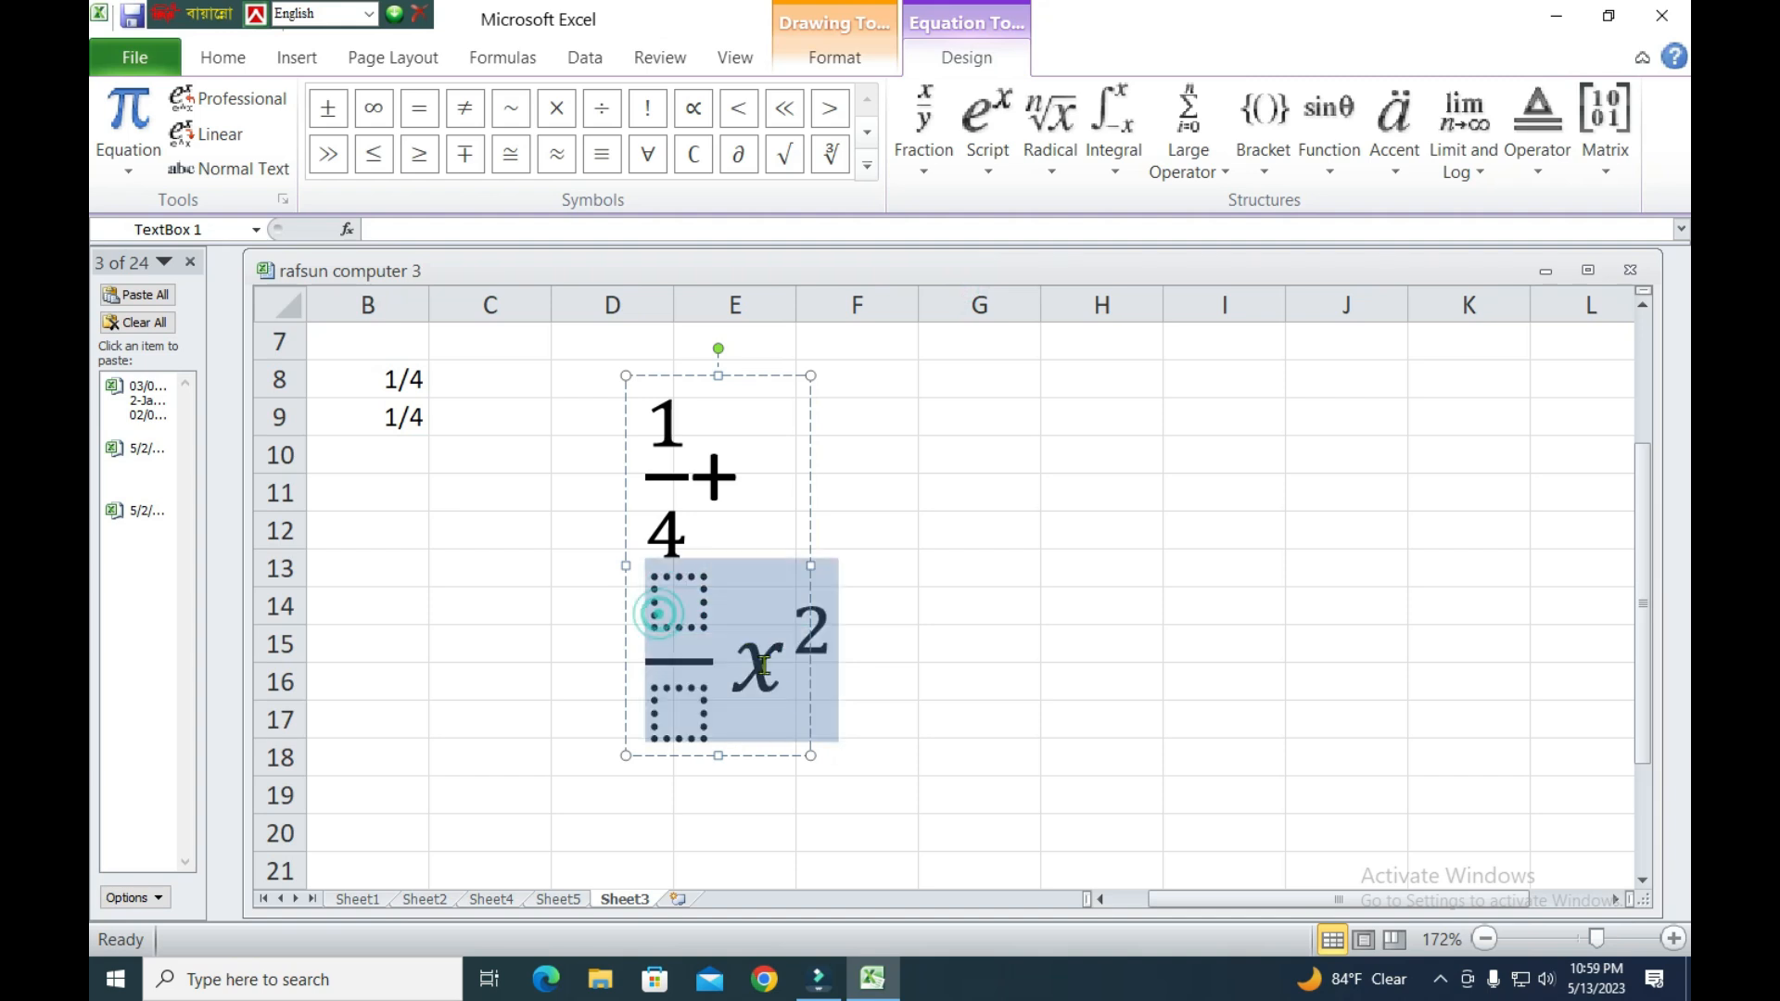
{"action": "key", "text": "ctrl+a"}
{"action": "key", "text": "Delete"}
{"action": "left_click", "coordinate": [777, 427]}
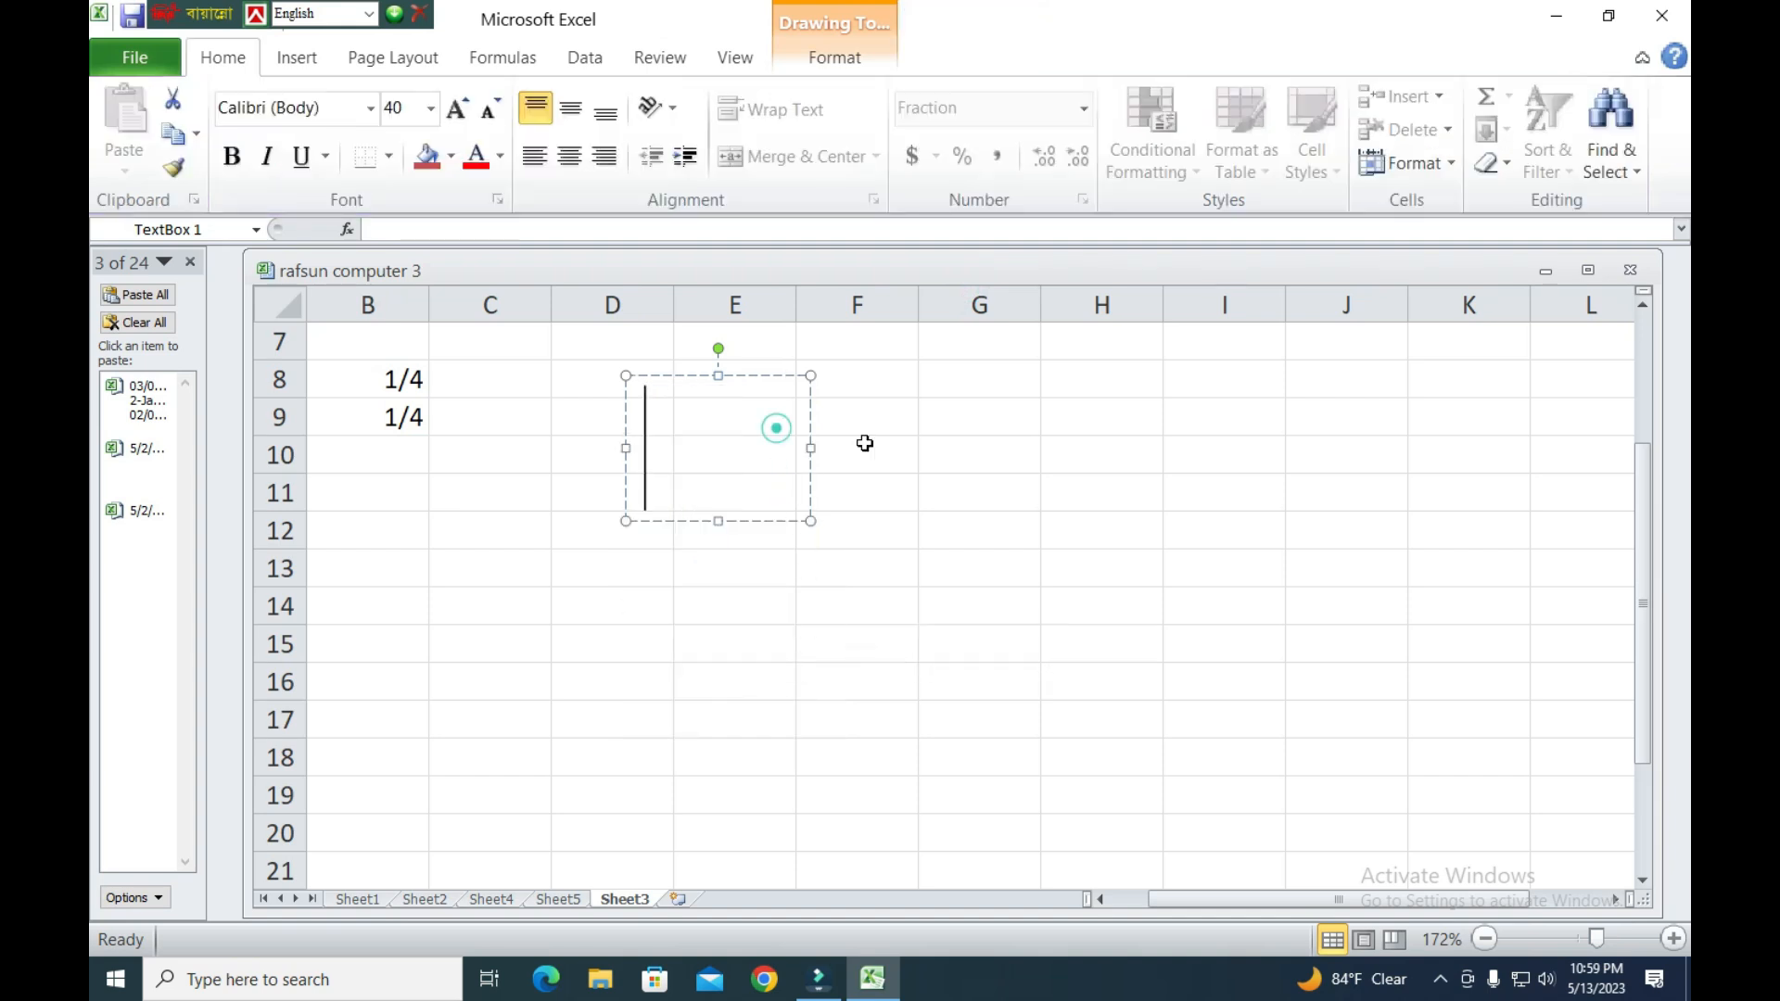
Insert a new equation with an empty stacked fraction in the emptied box and select its numerator placeholder.
{"action": "left_click", "coordinate": [297, 56]}
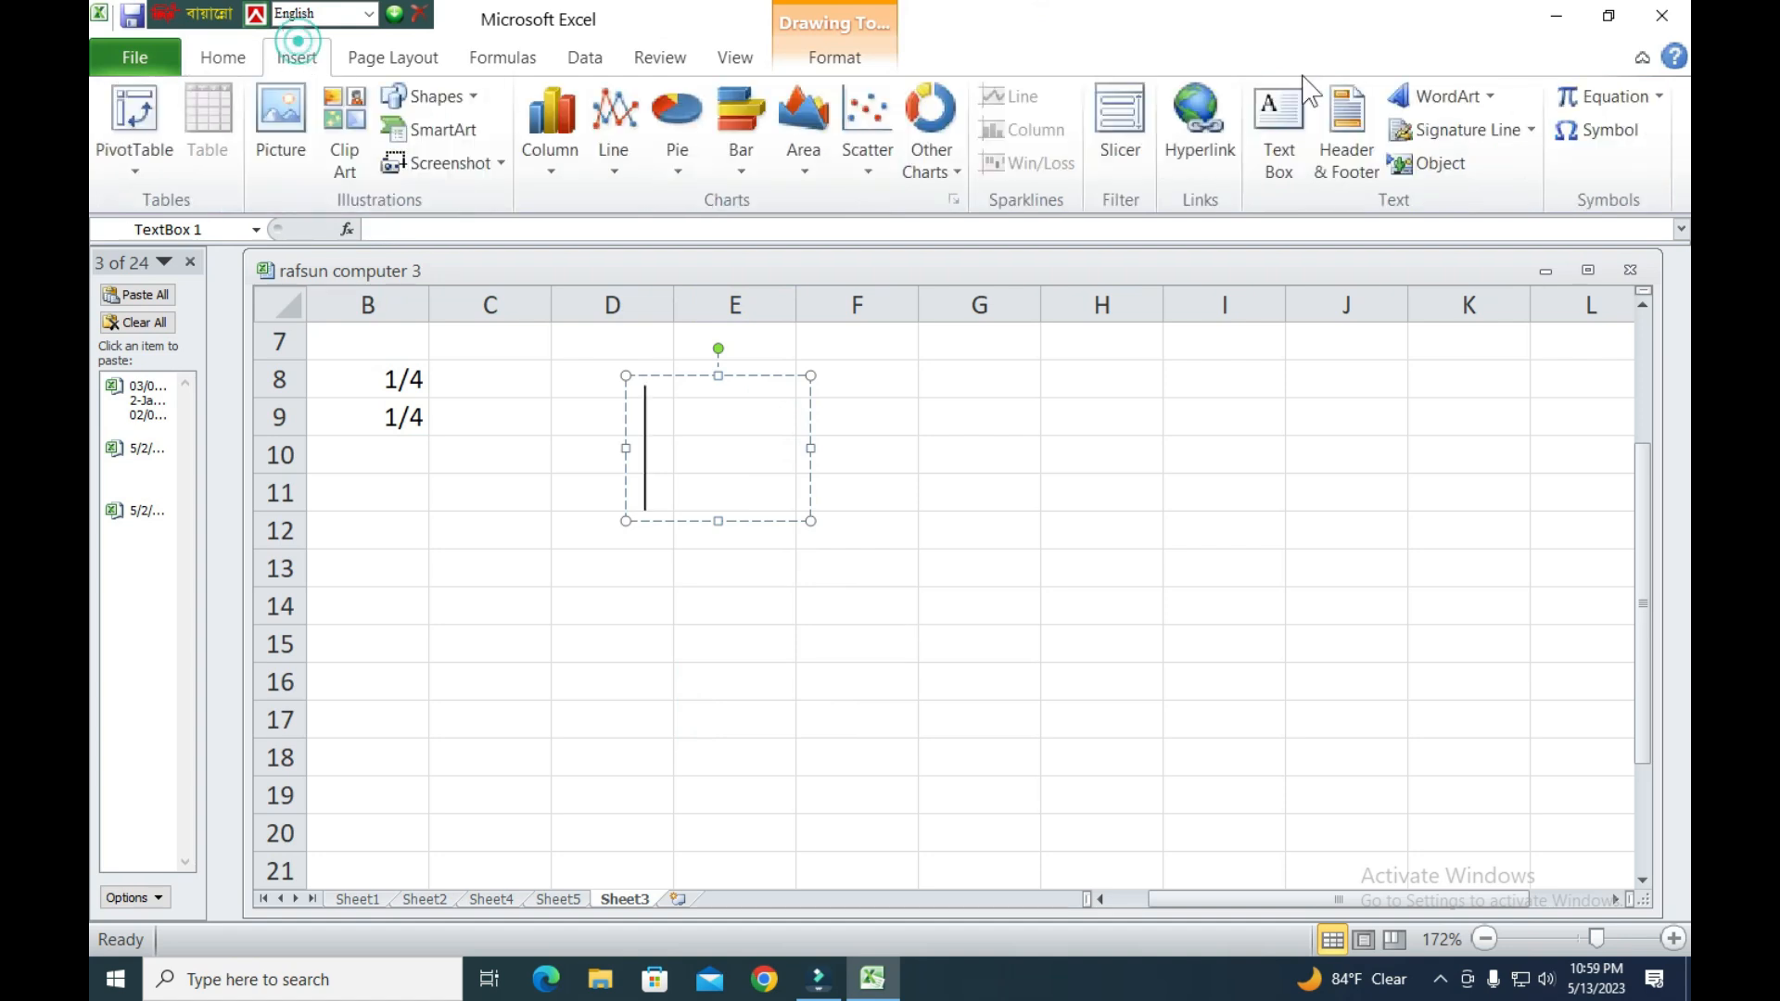
{"action": "left_click", "coordinate": [1589, 97]}
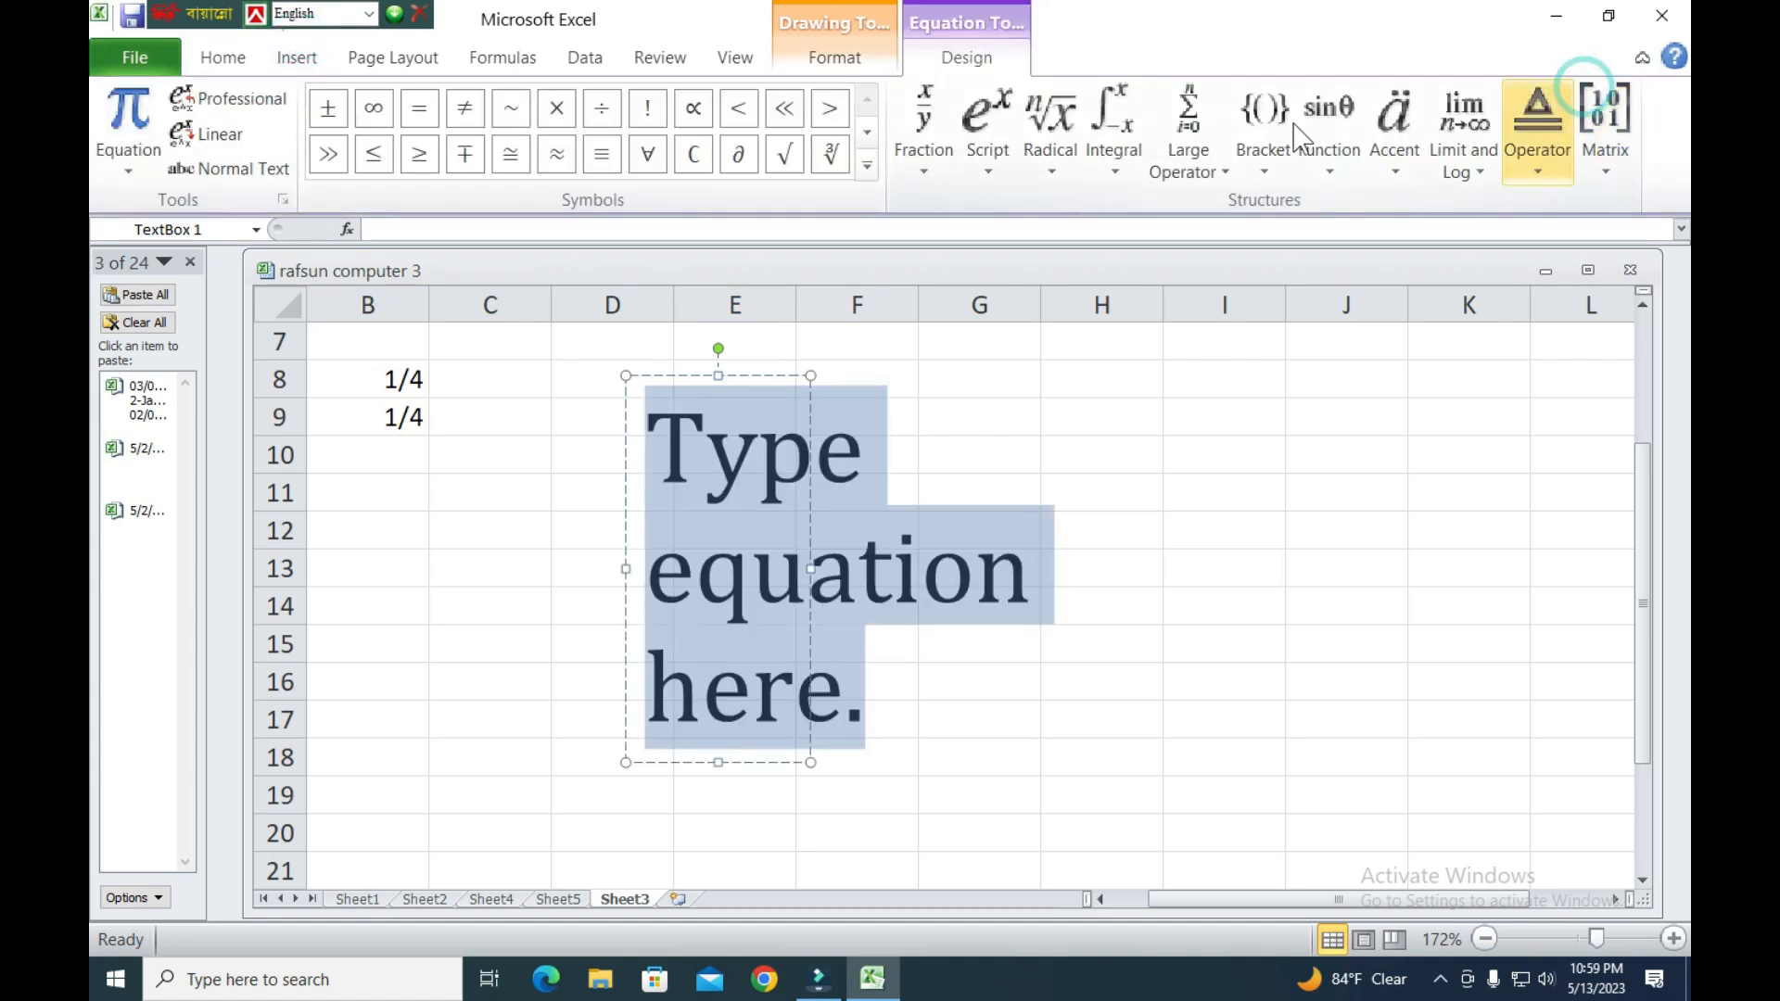
{"action": "left_click", "coordinate": [990, 130]}
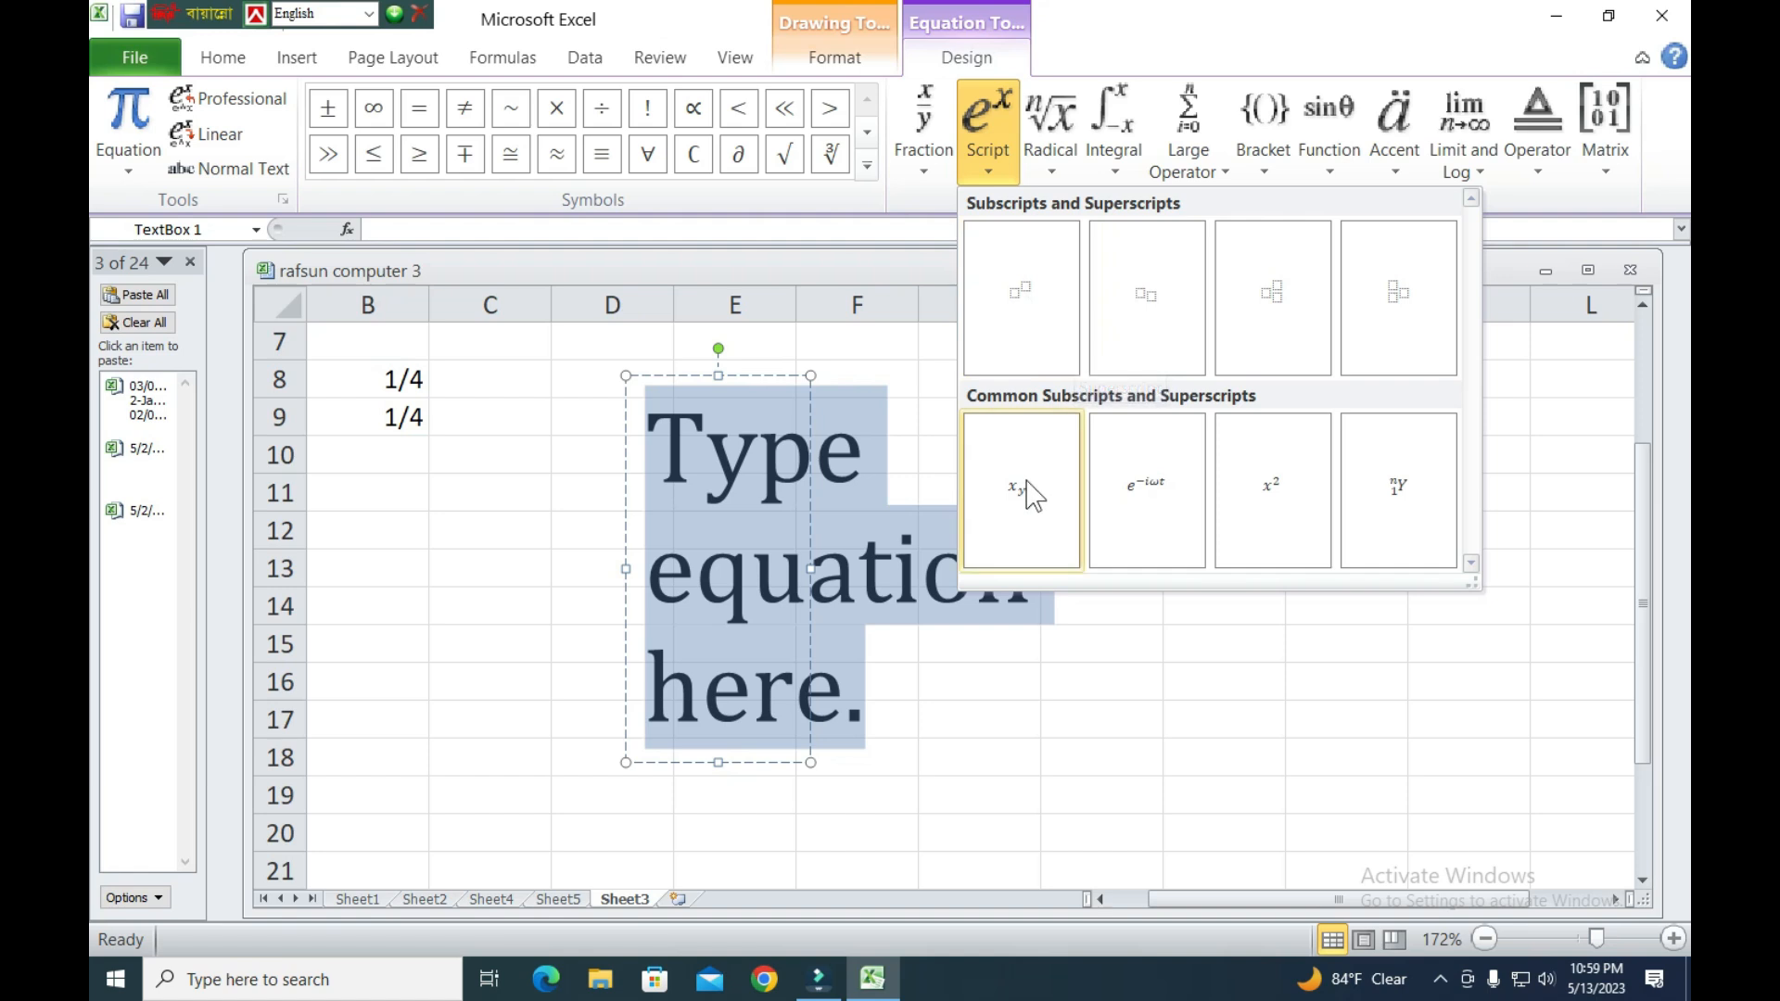
{"action": "left_click", "coordinate": [924, 121]}
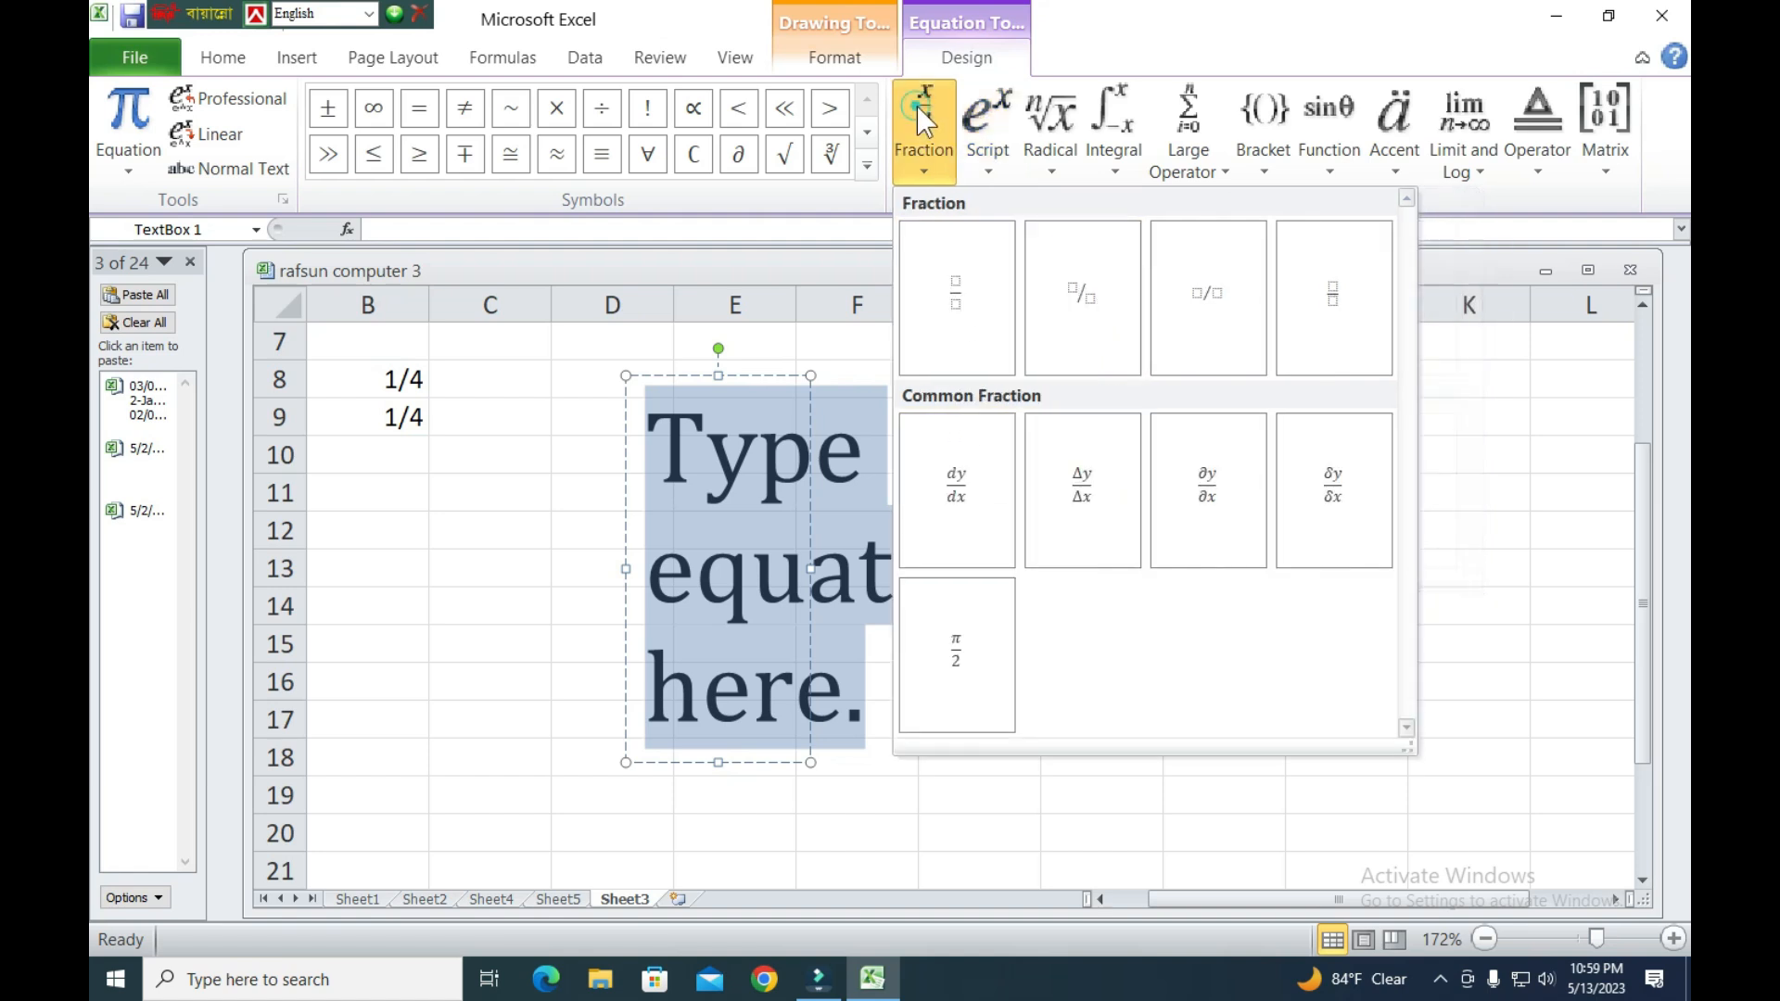
{"action": "left_click", "coordinate": [958, 295]}
{"action": "left_click", "coordinate": [714, 447]}
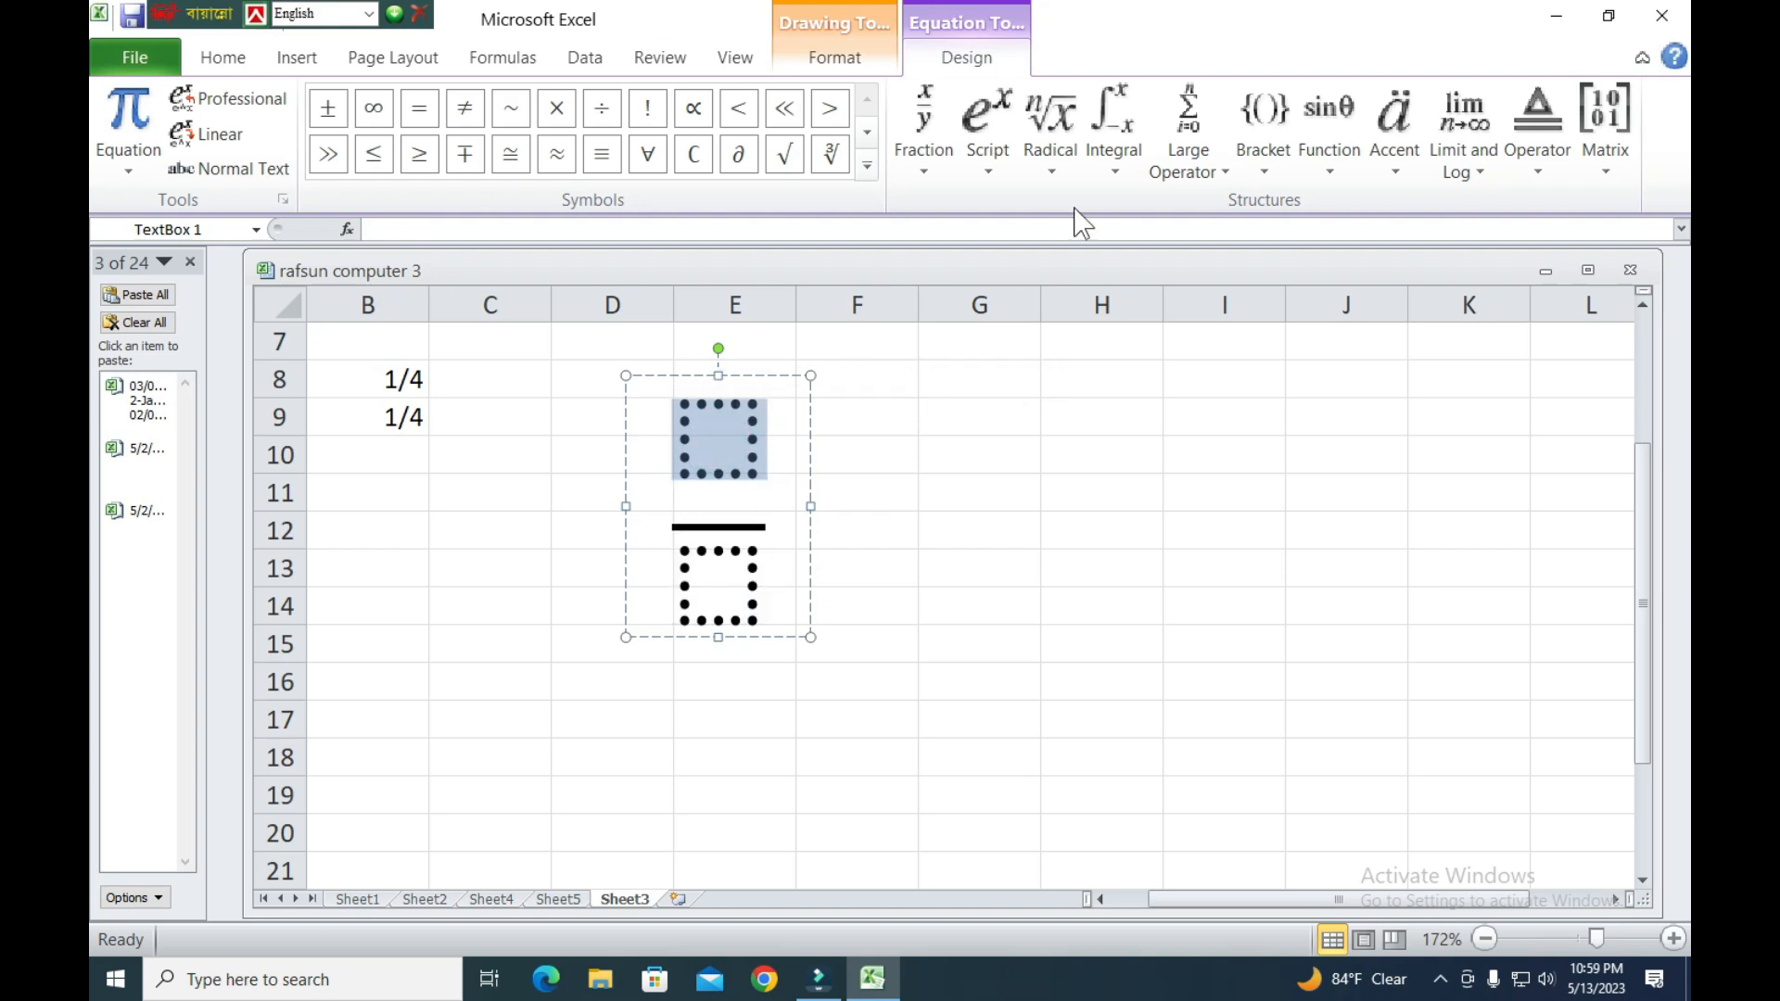
Nest a stacked fraction inside the numerator, enter 1 as its upper value and move to its denominator placeholder.
{"action": "left_click", "coordinate": [987, 120]}
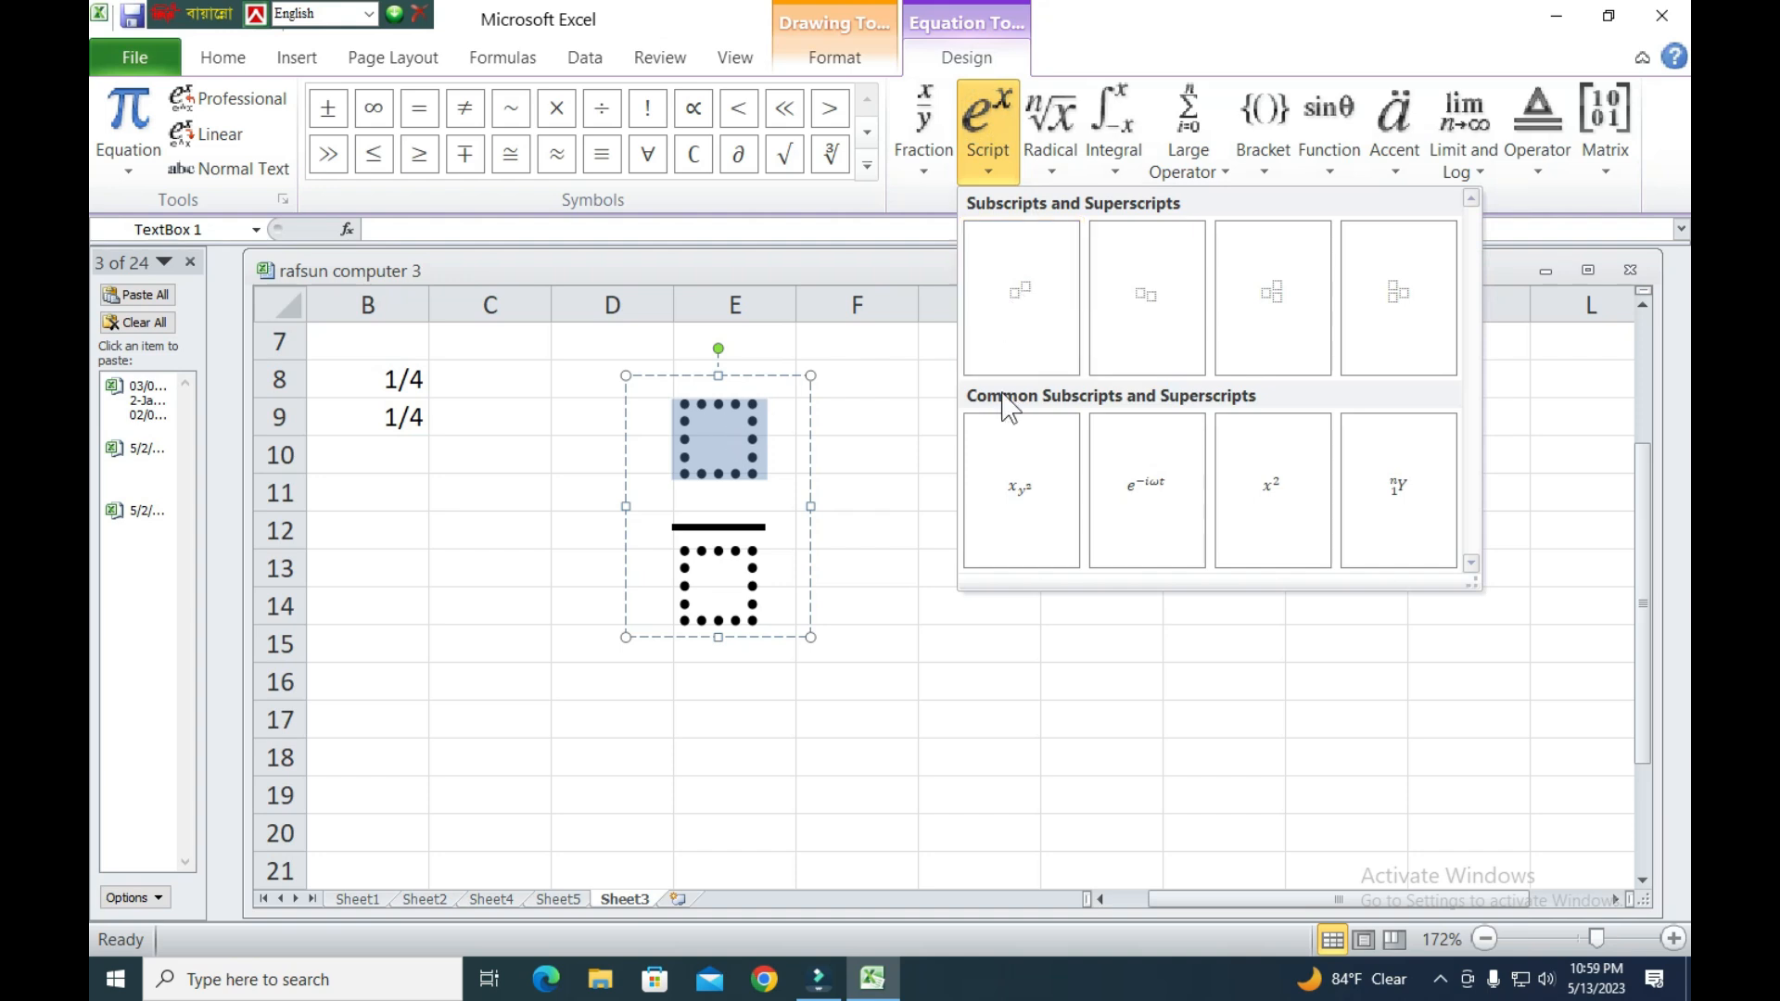
{"action": "left_click", "coordinate": [719, 445]}
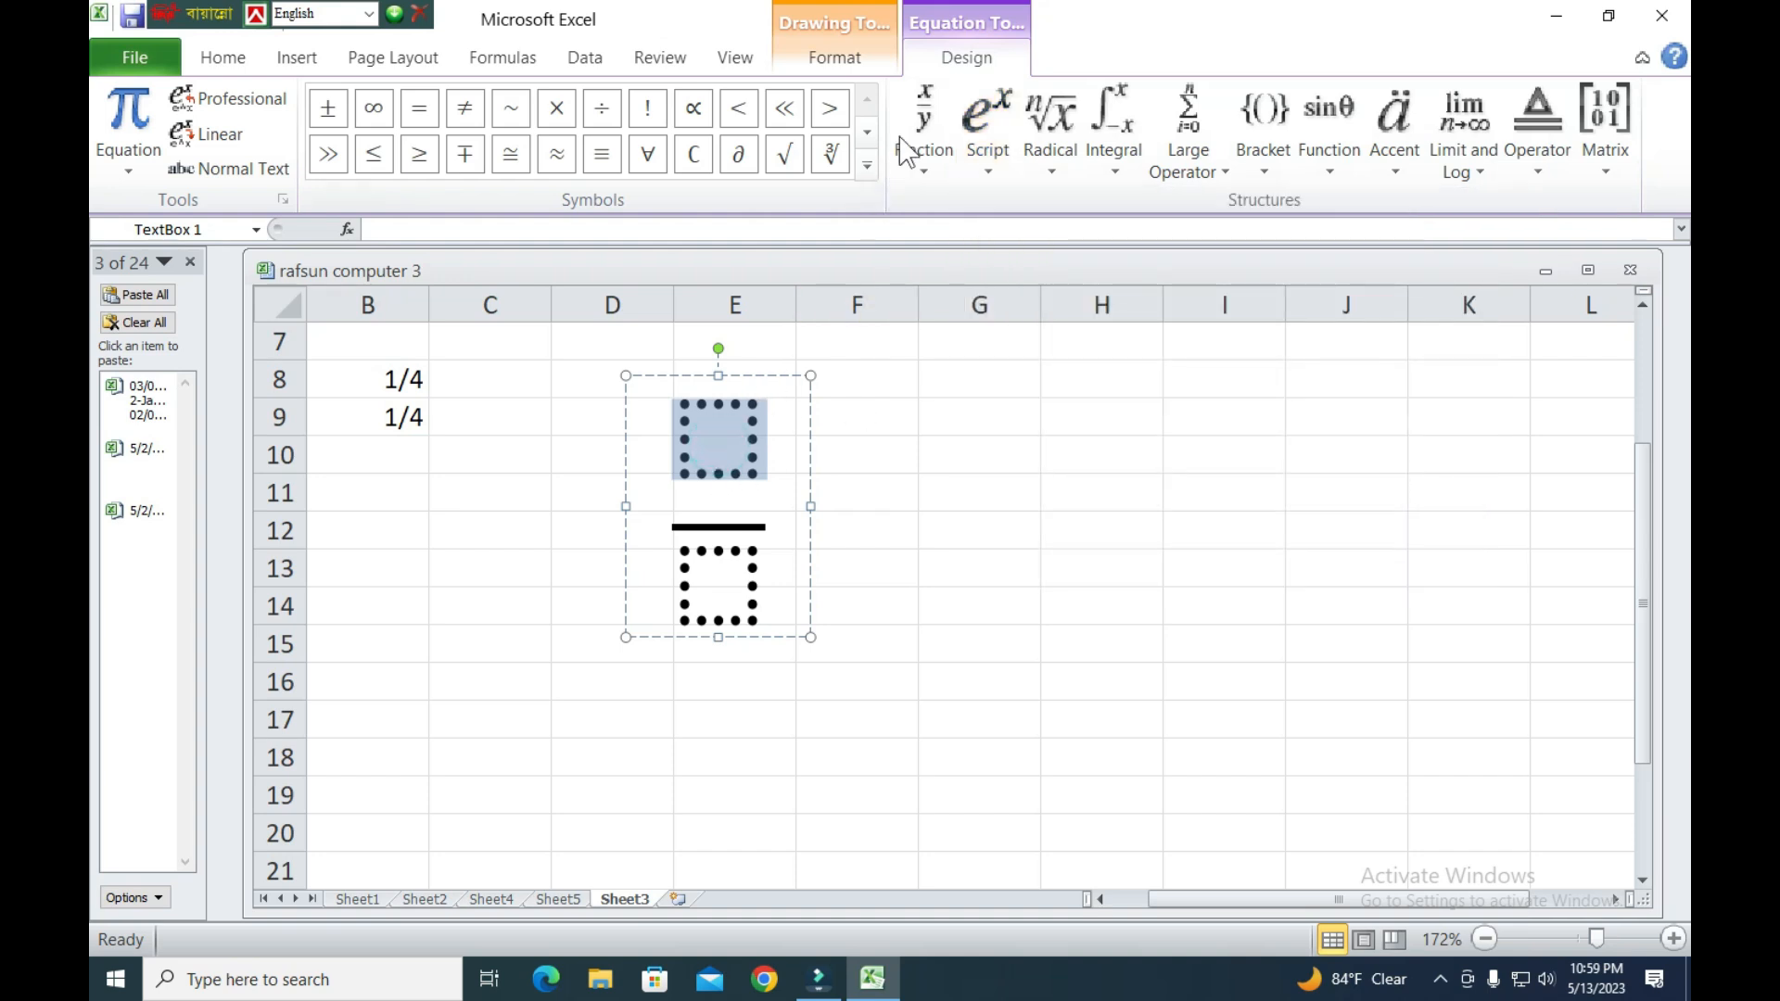
{"action": "left_click", "coordinate": [924, 116]}
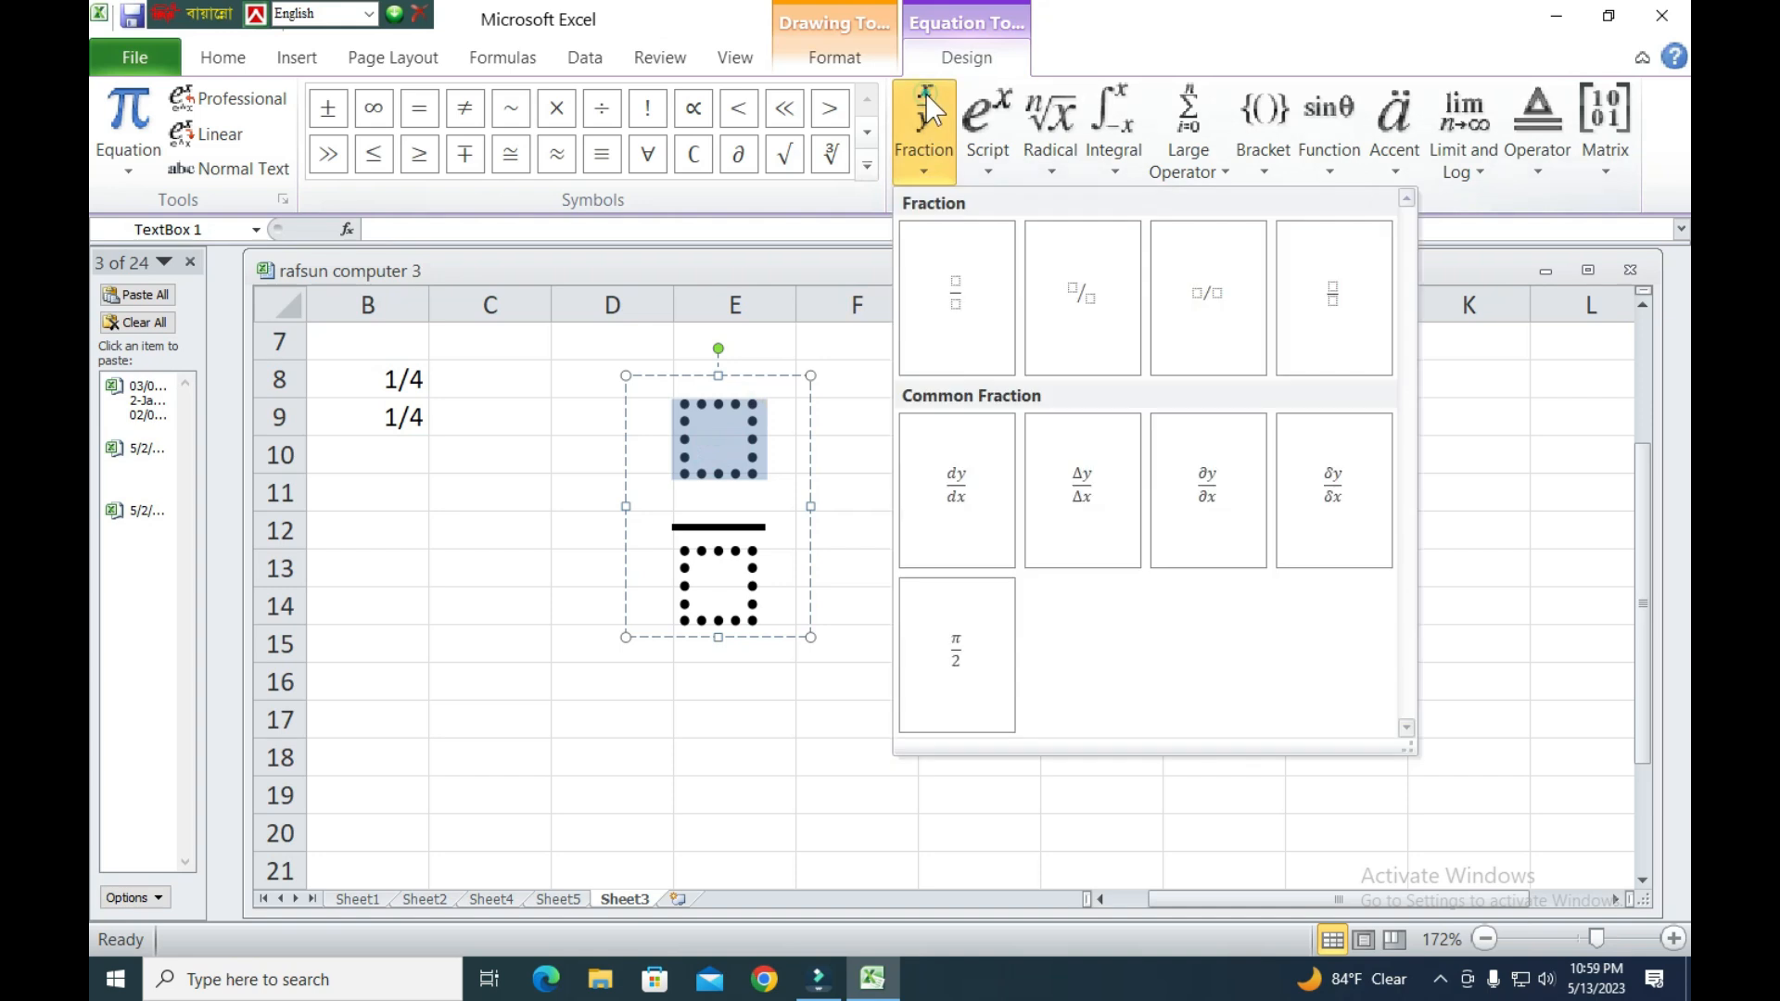
{"action": "left_click", "coordinate": [955, 283]}
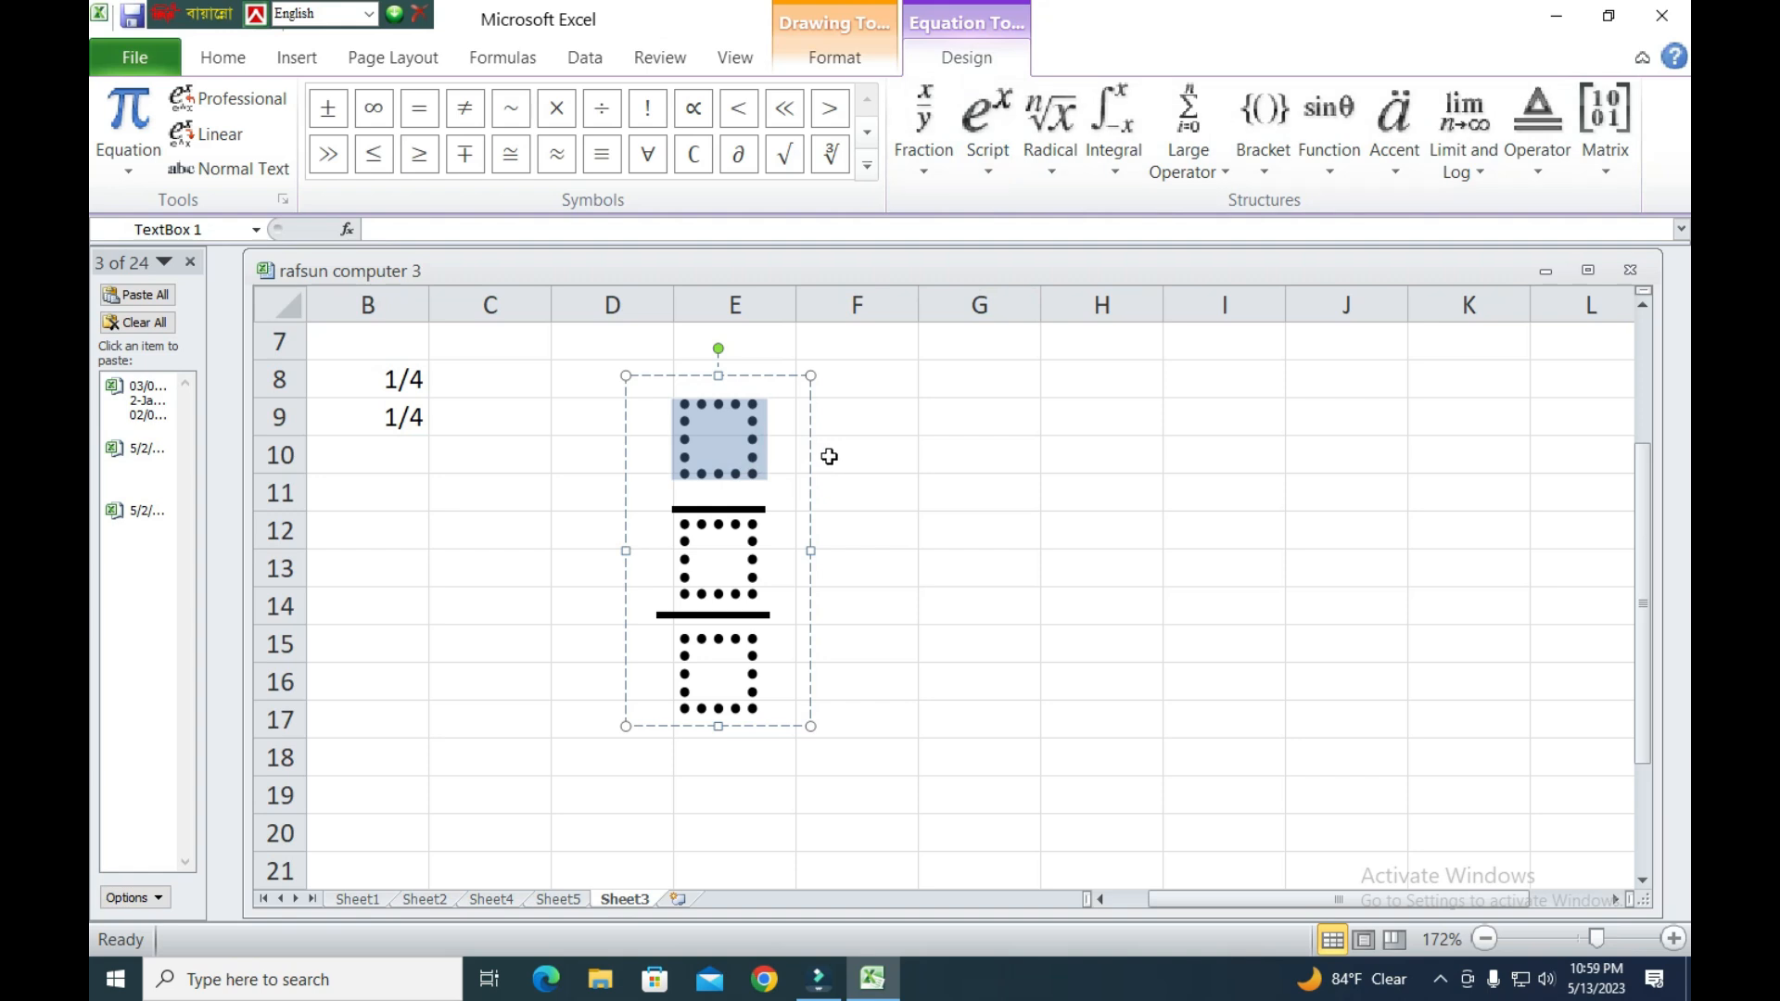
{"action": "type", "text": "1"}
{"action": "key", "text": "Down"}
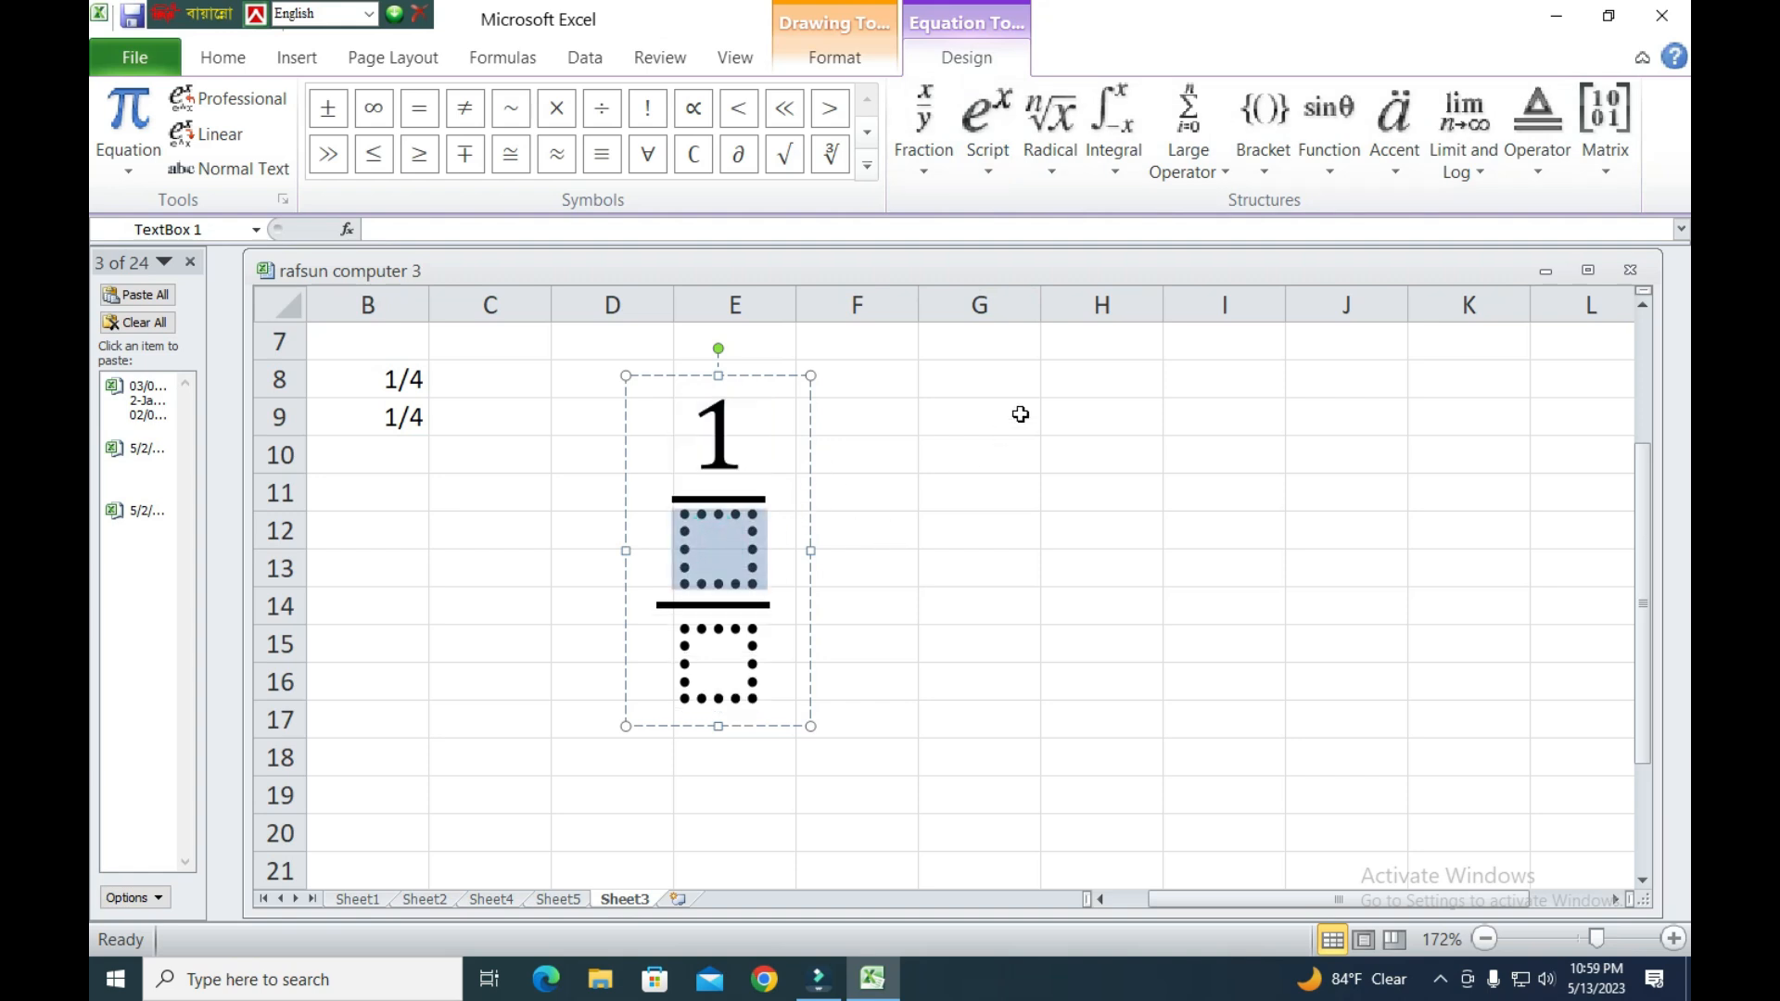
Insert a superscript structure in the nested fraction's denominator and fill it in as x squared.
{"action": "left_click", "coordinate": [987, 139]}
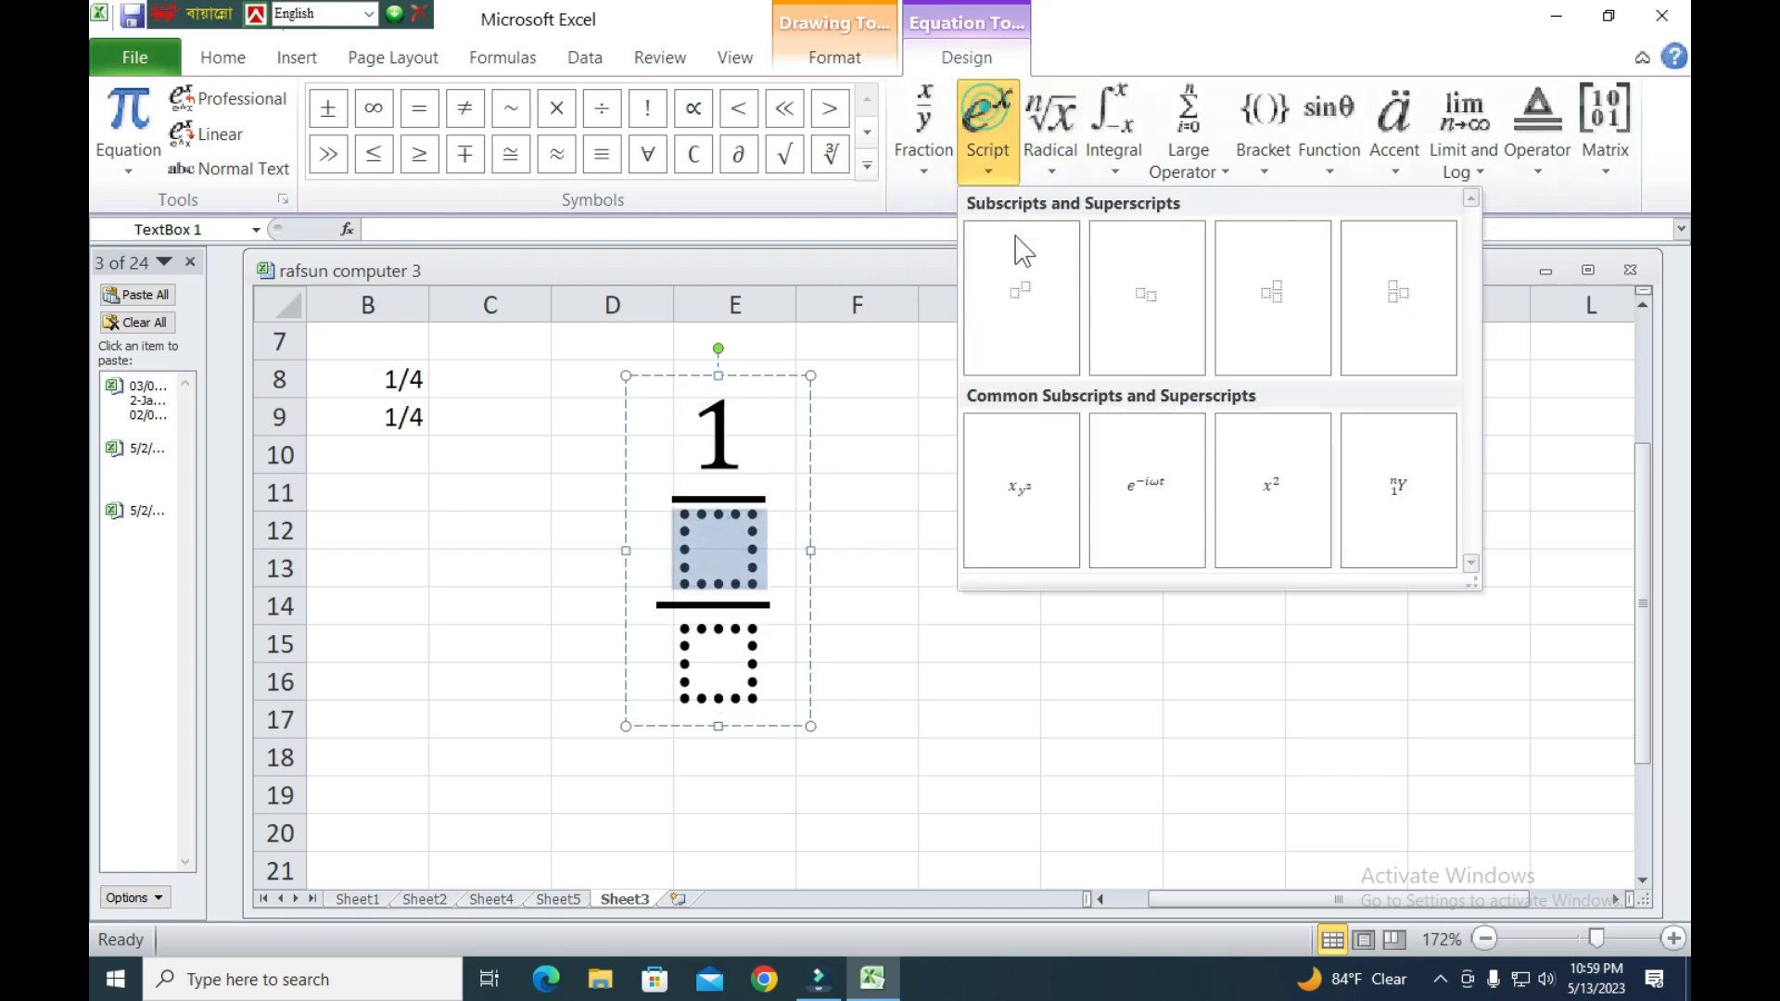
{"action": "left_click", "coordinate": [1024, 306]}
{"action": "left_click", "coordinate": [699, 578]}
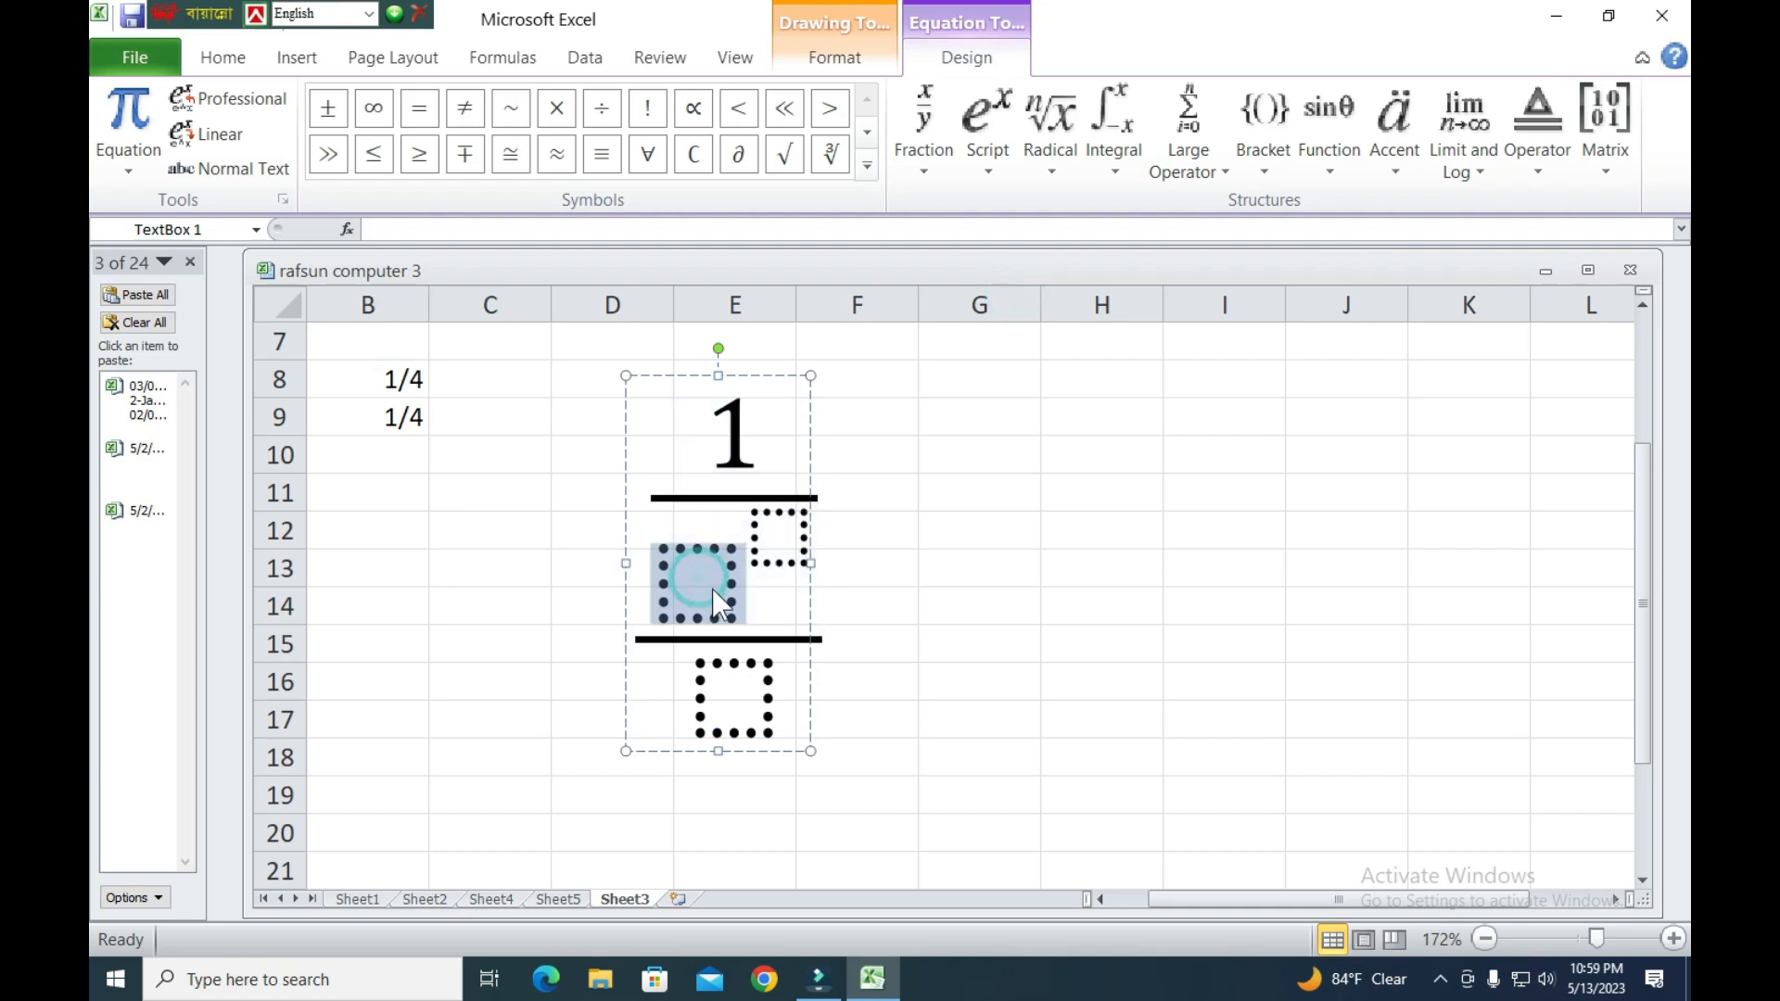
{"action": "type", "text": "x"}
{"action": "left_click", "coordinate": [746, 536]}
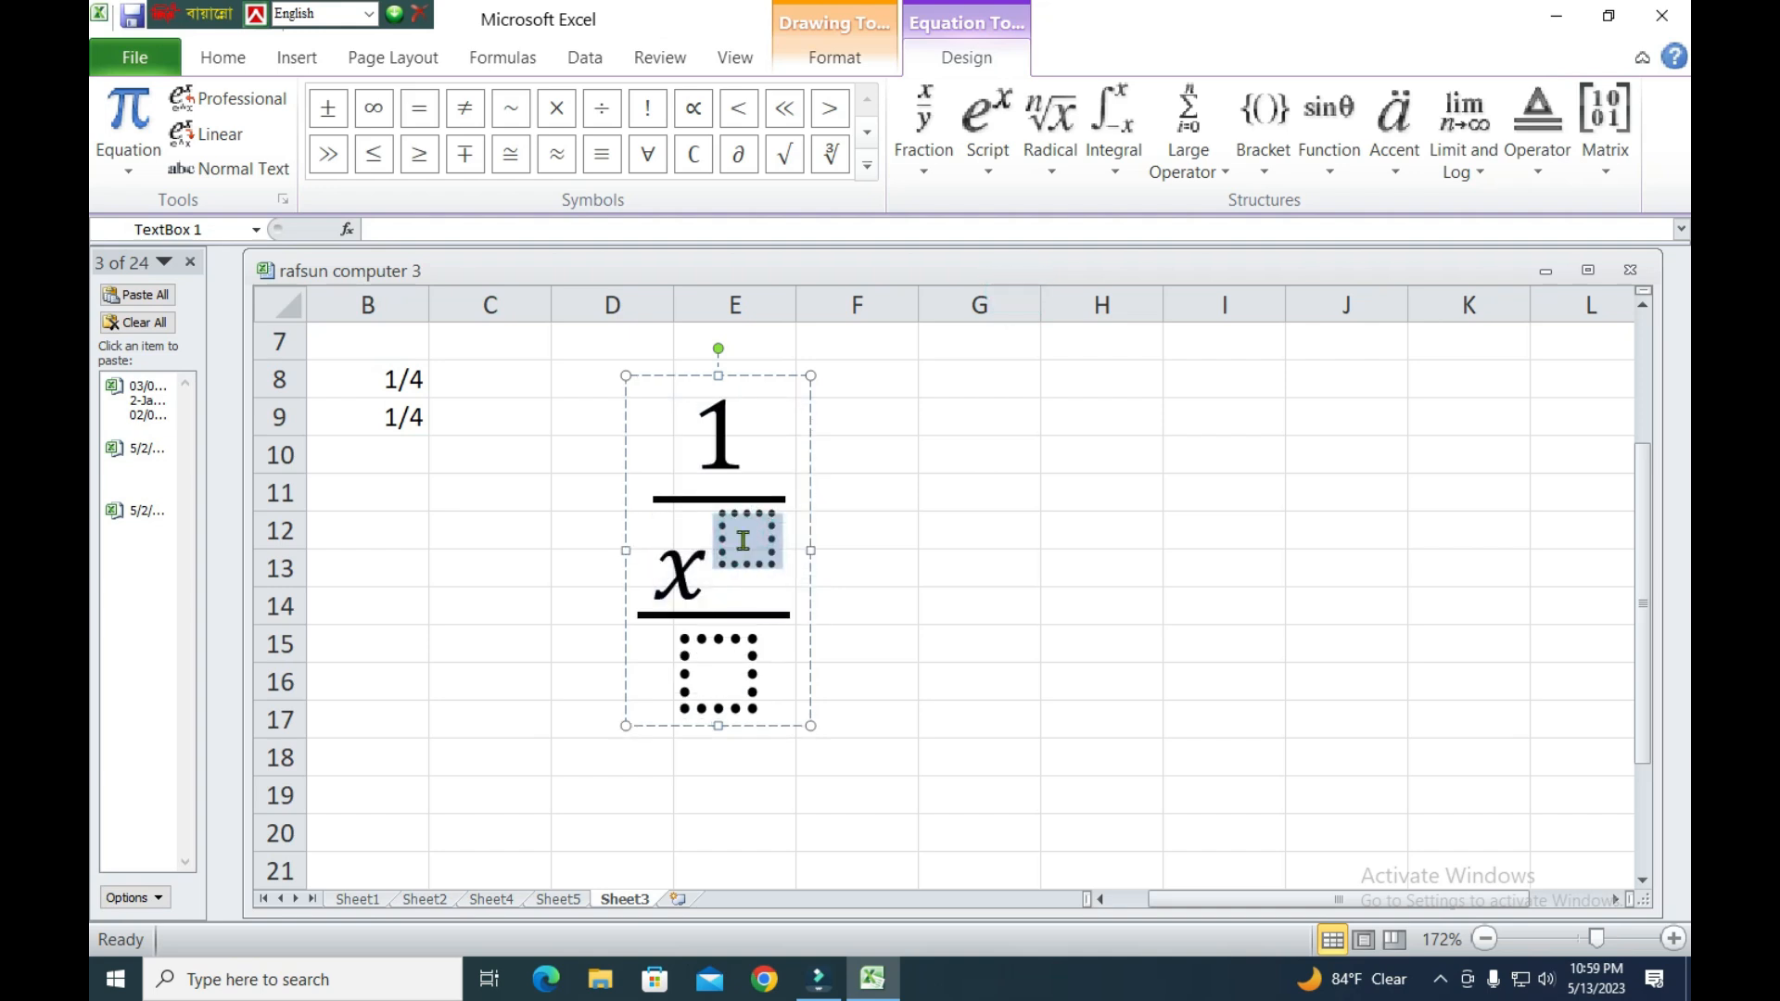
{"action": "type", "text": "2"}
Nest an empty stacked fraction in the main fraction's denominator and select its numerator placeholder.
{"action": "left_click", "coordinate": [728, 677]}
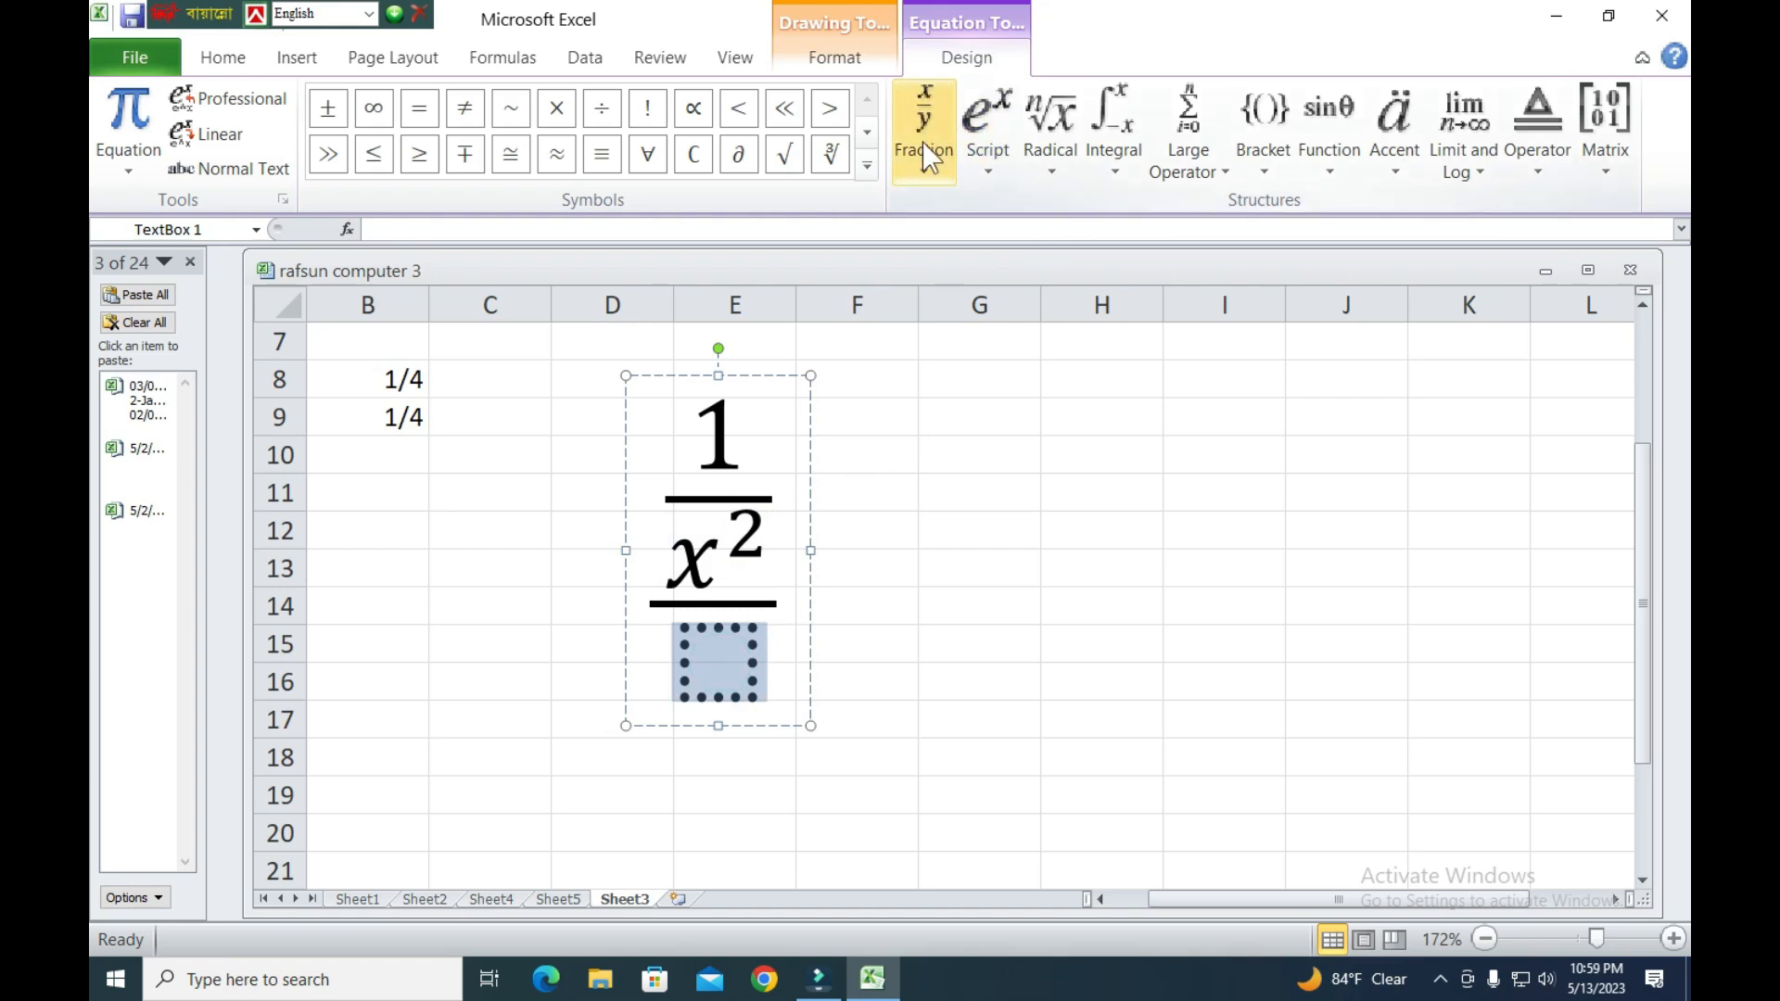
{"action": "left_click", "coordinate": [925, 103]}
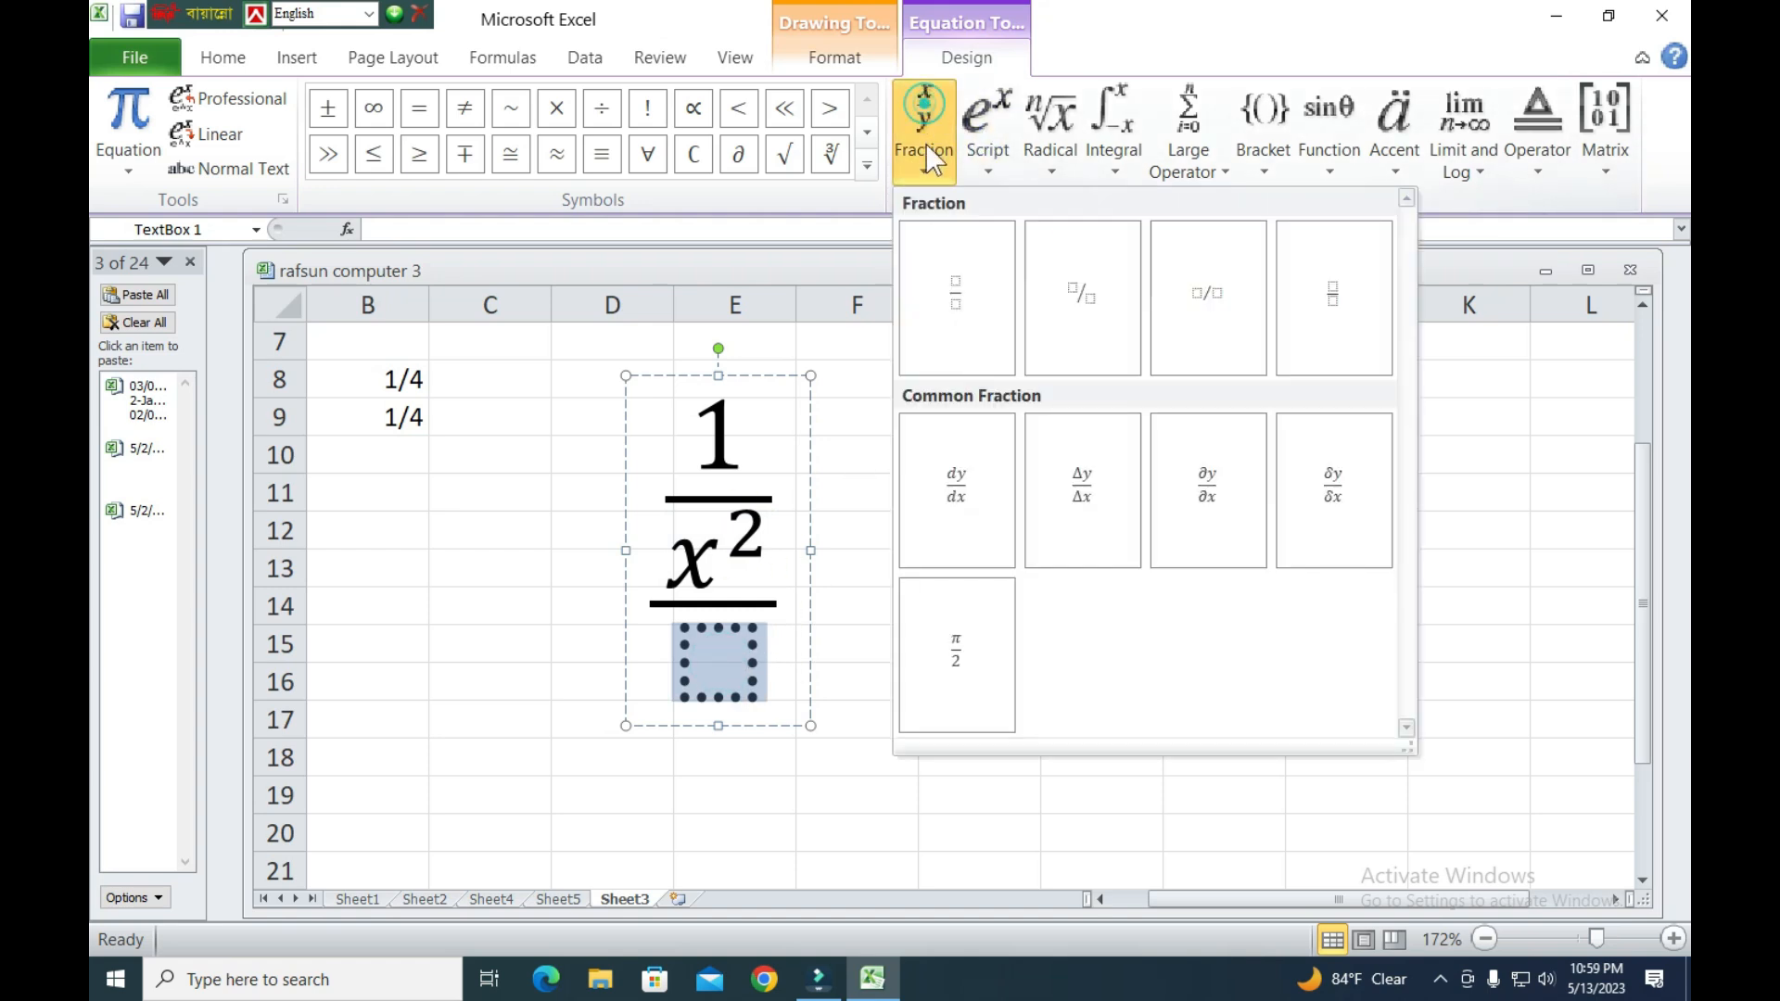
{"action": "left_click", "coordinate": [953, 287]}
{"action": "left_click", "coordinate": [724, 666]}
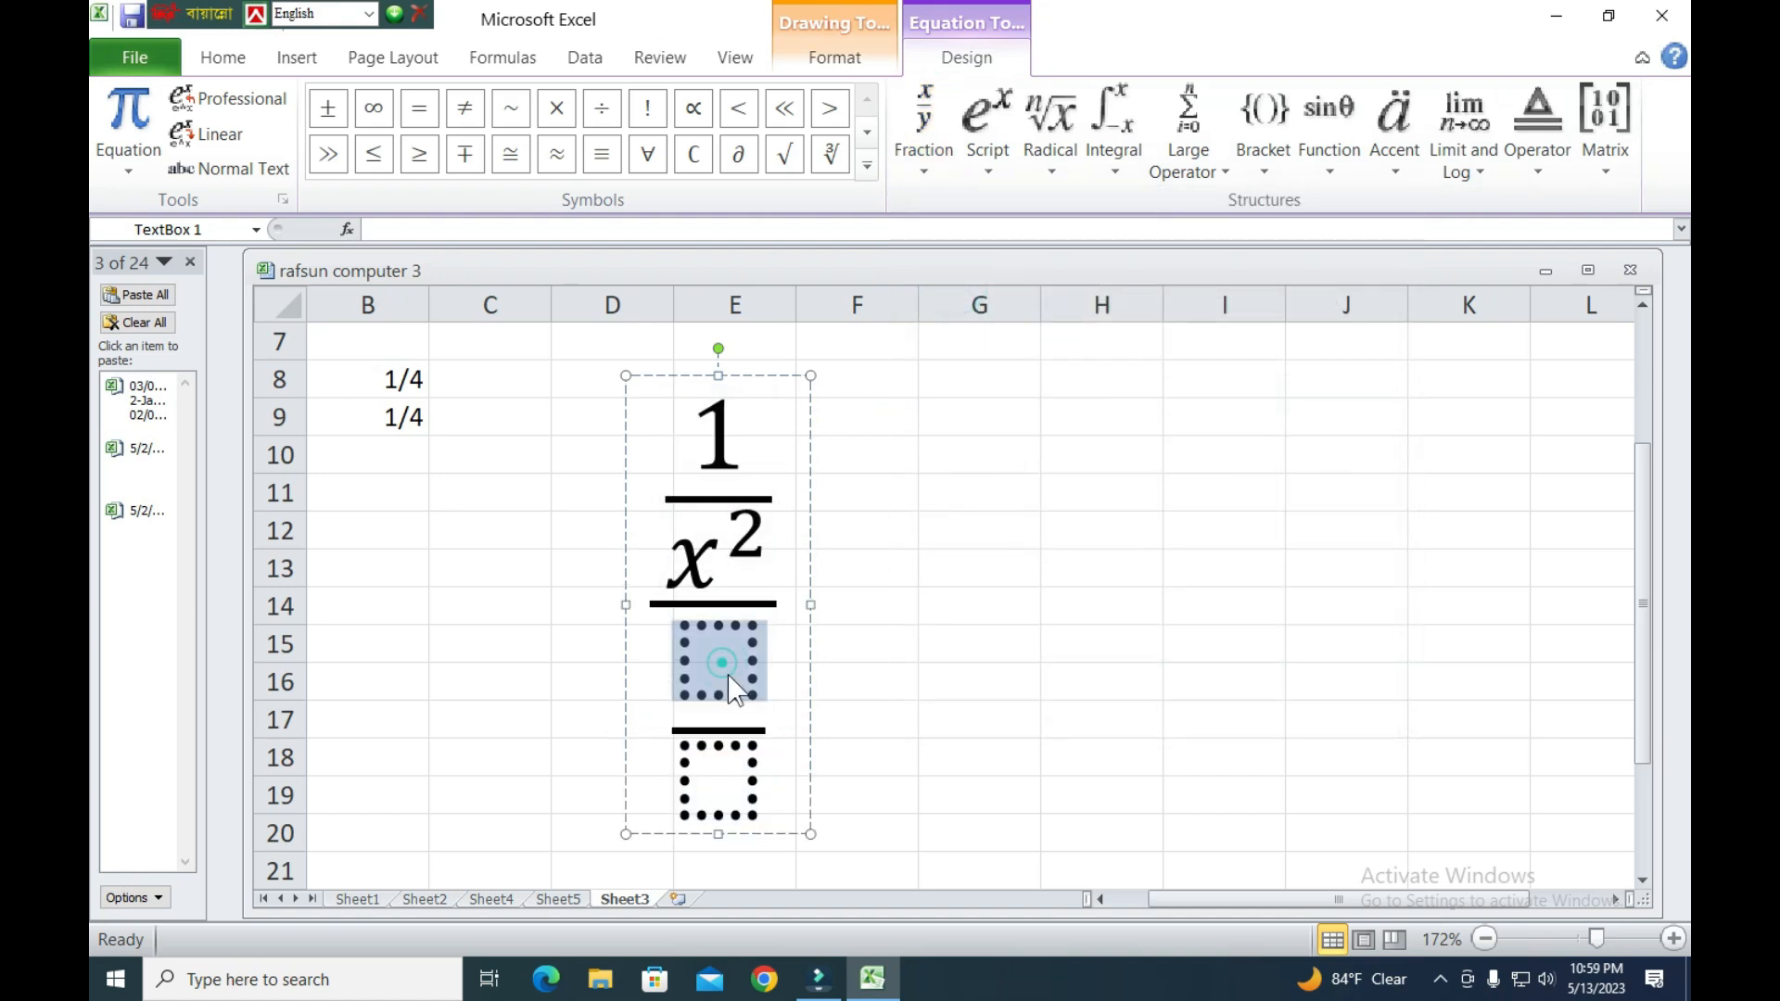
Enter 1 as the lower nested fraction's numerator and fill its denominator with a superscript structure reading y squared.
{"action": "type", "text": "1"}
{"action": "left_click", "coordinate": [746, 788]}
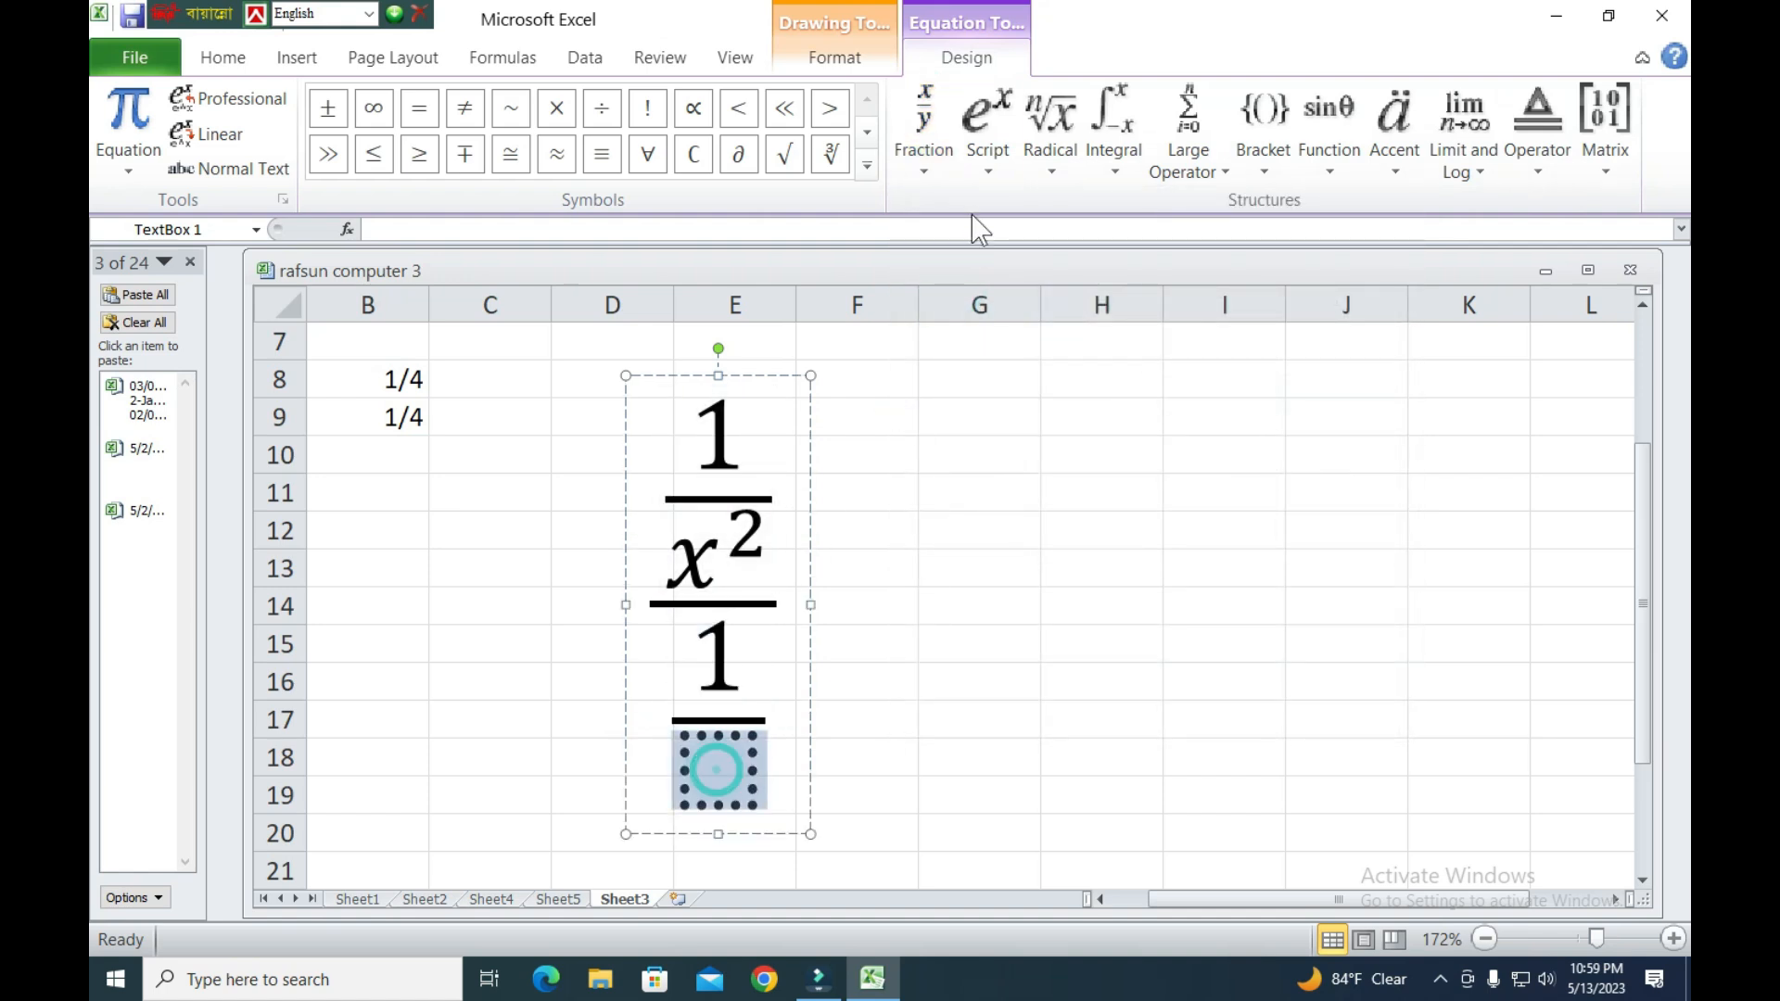
{"action": "left_click", "coordinate": [987, 116]}
{"action": "left_click", "coordinate": [1024, 301]}
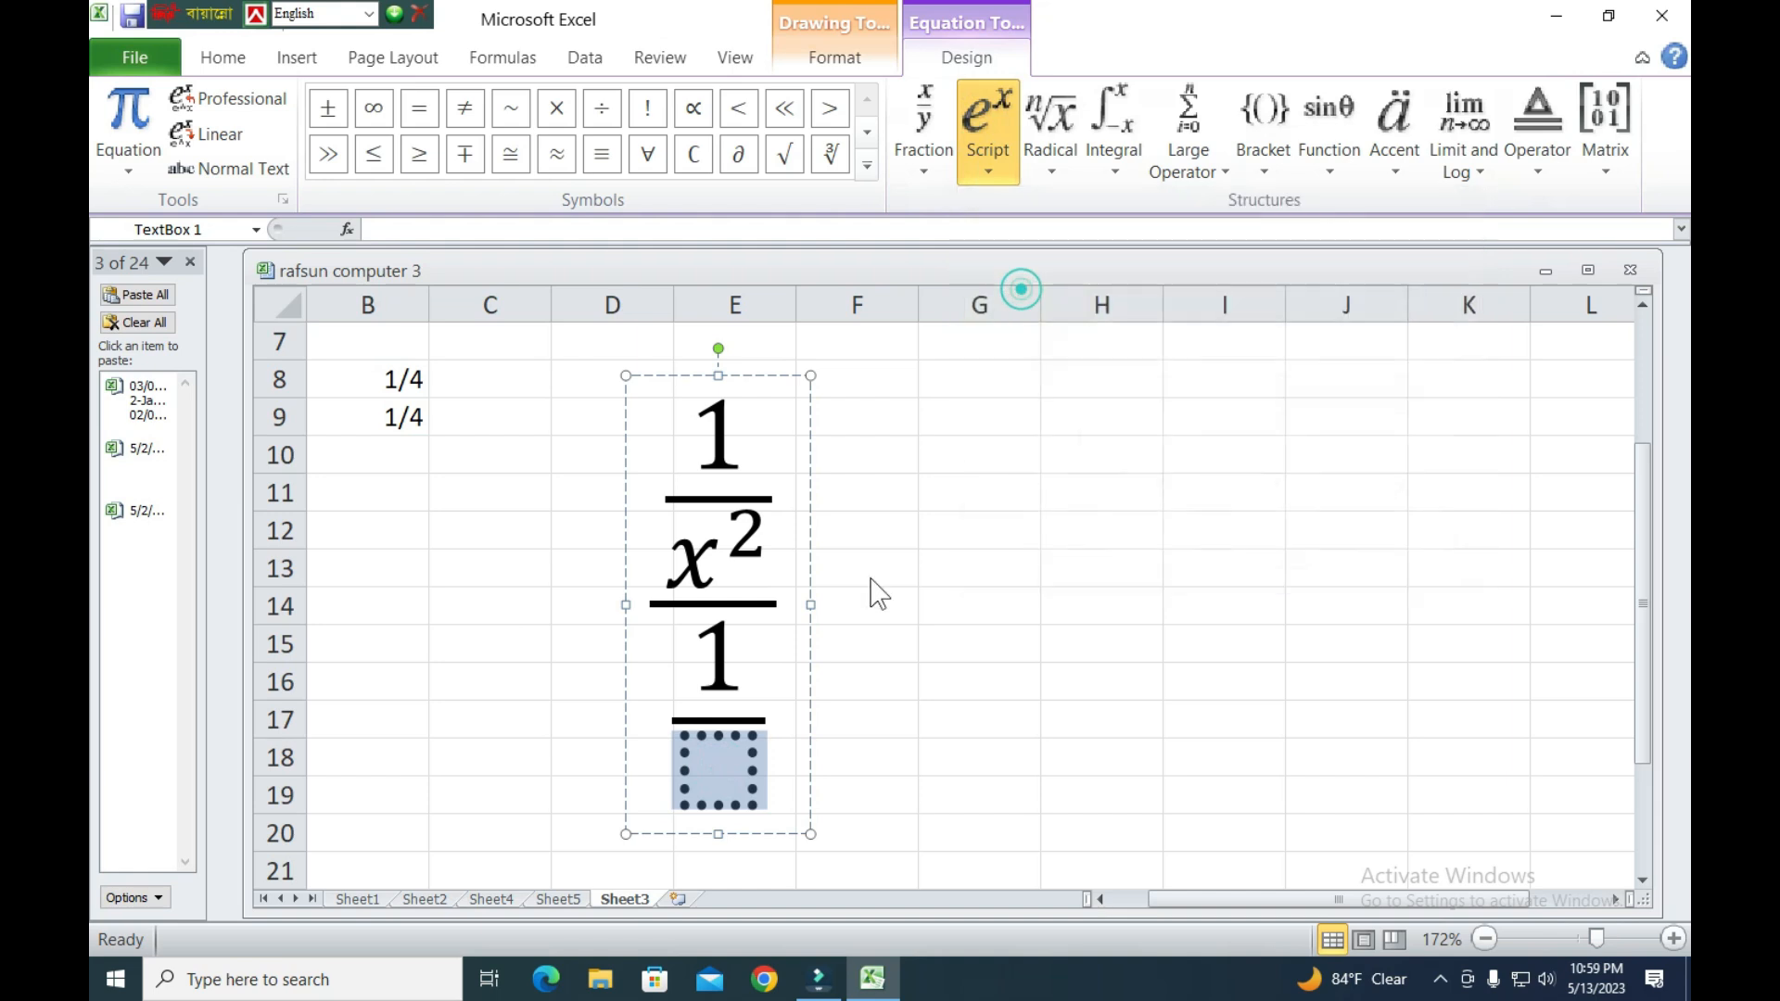
{"action": "left_click", "coordinate": [718, 794]}
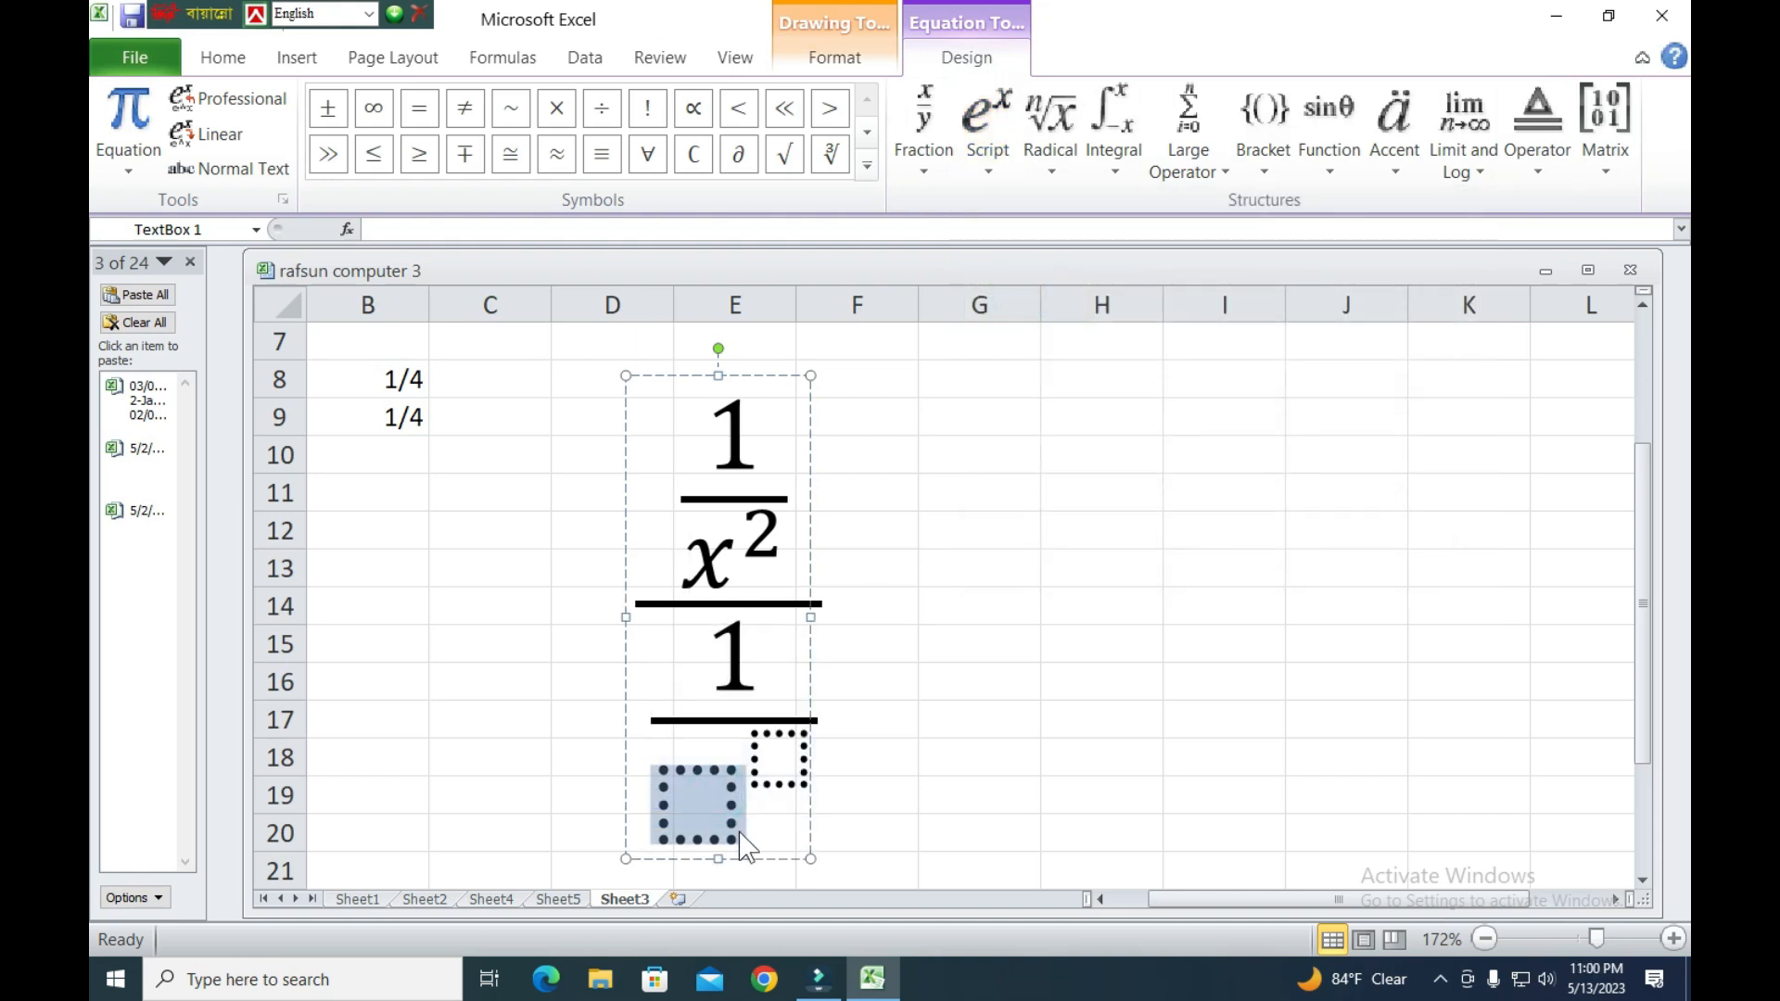
{"action": "type", "text": "y"}
{"action": "left_click", "coordinate": [753, 748]}
{"action": "type", "text": "2"}
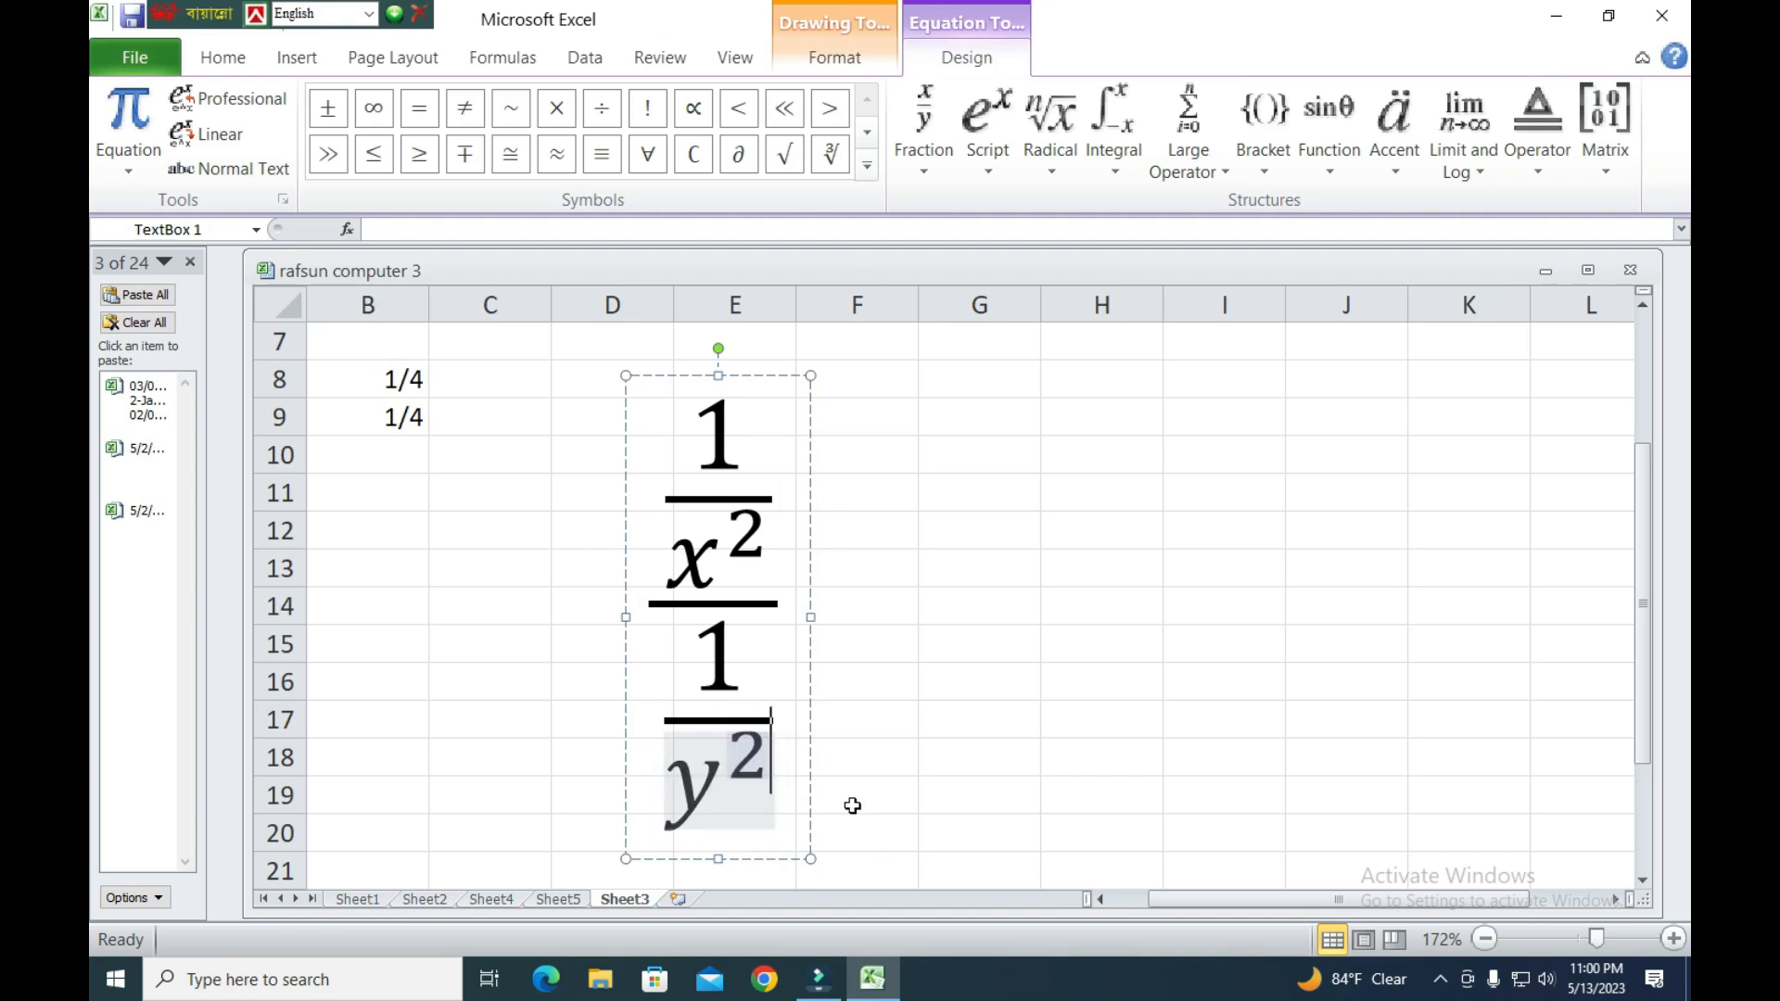
Add a plus sign after the main fraction, insert a new square root equation and select the placeholder under the root.
{"action": "left_click", "coordinate": [806, 610]}
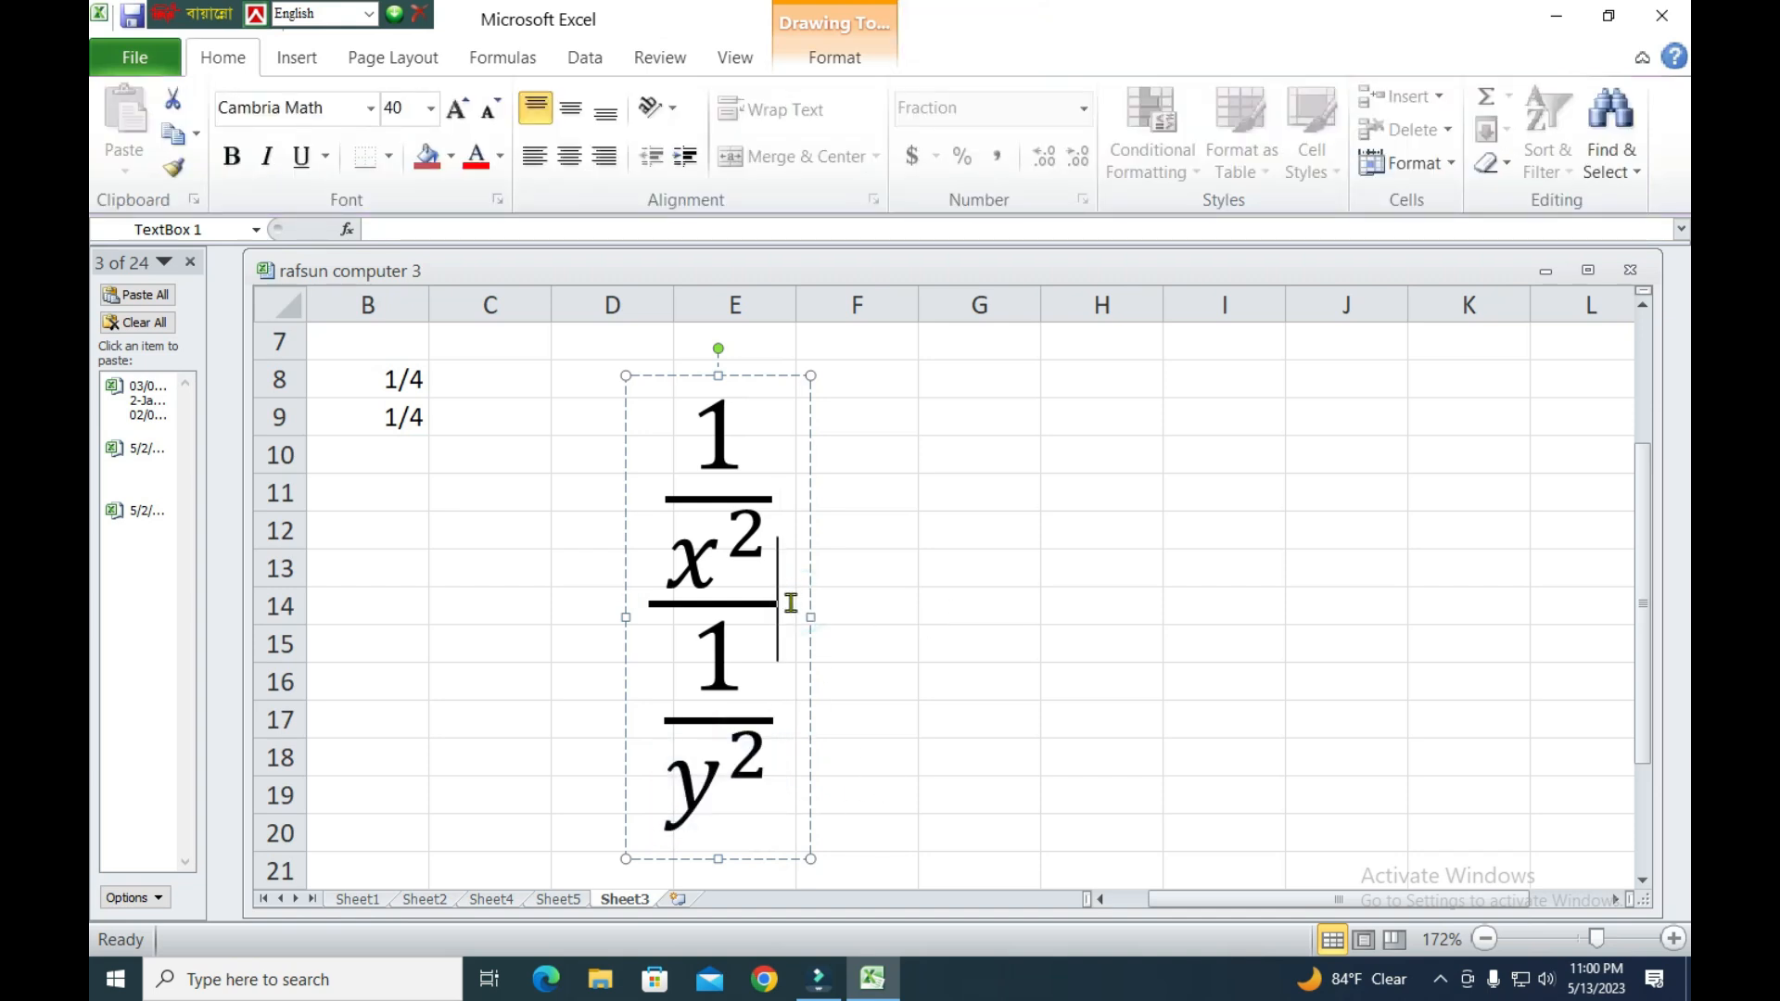
{"action": "type", "text": "+"}
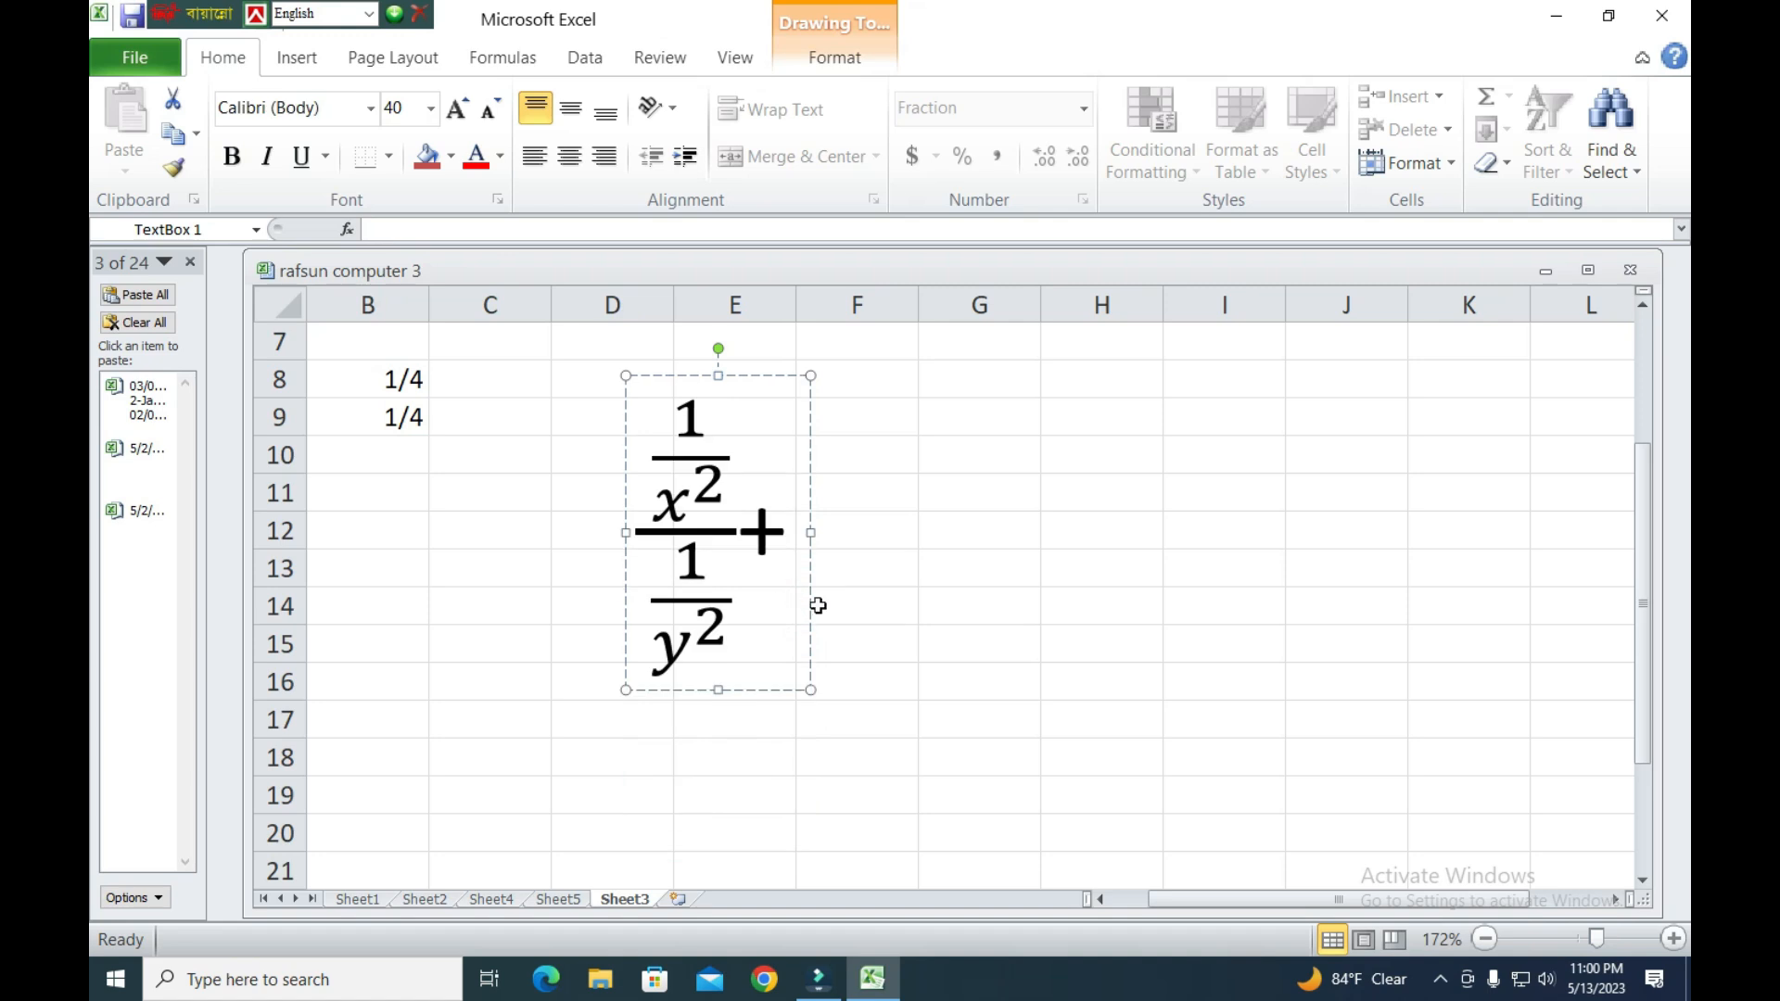
{"action": "left_click", "coordinate": [292, 58]}
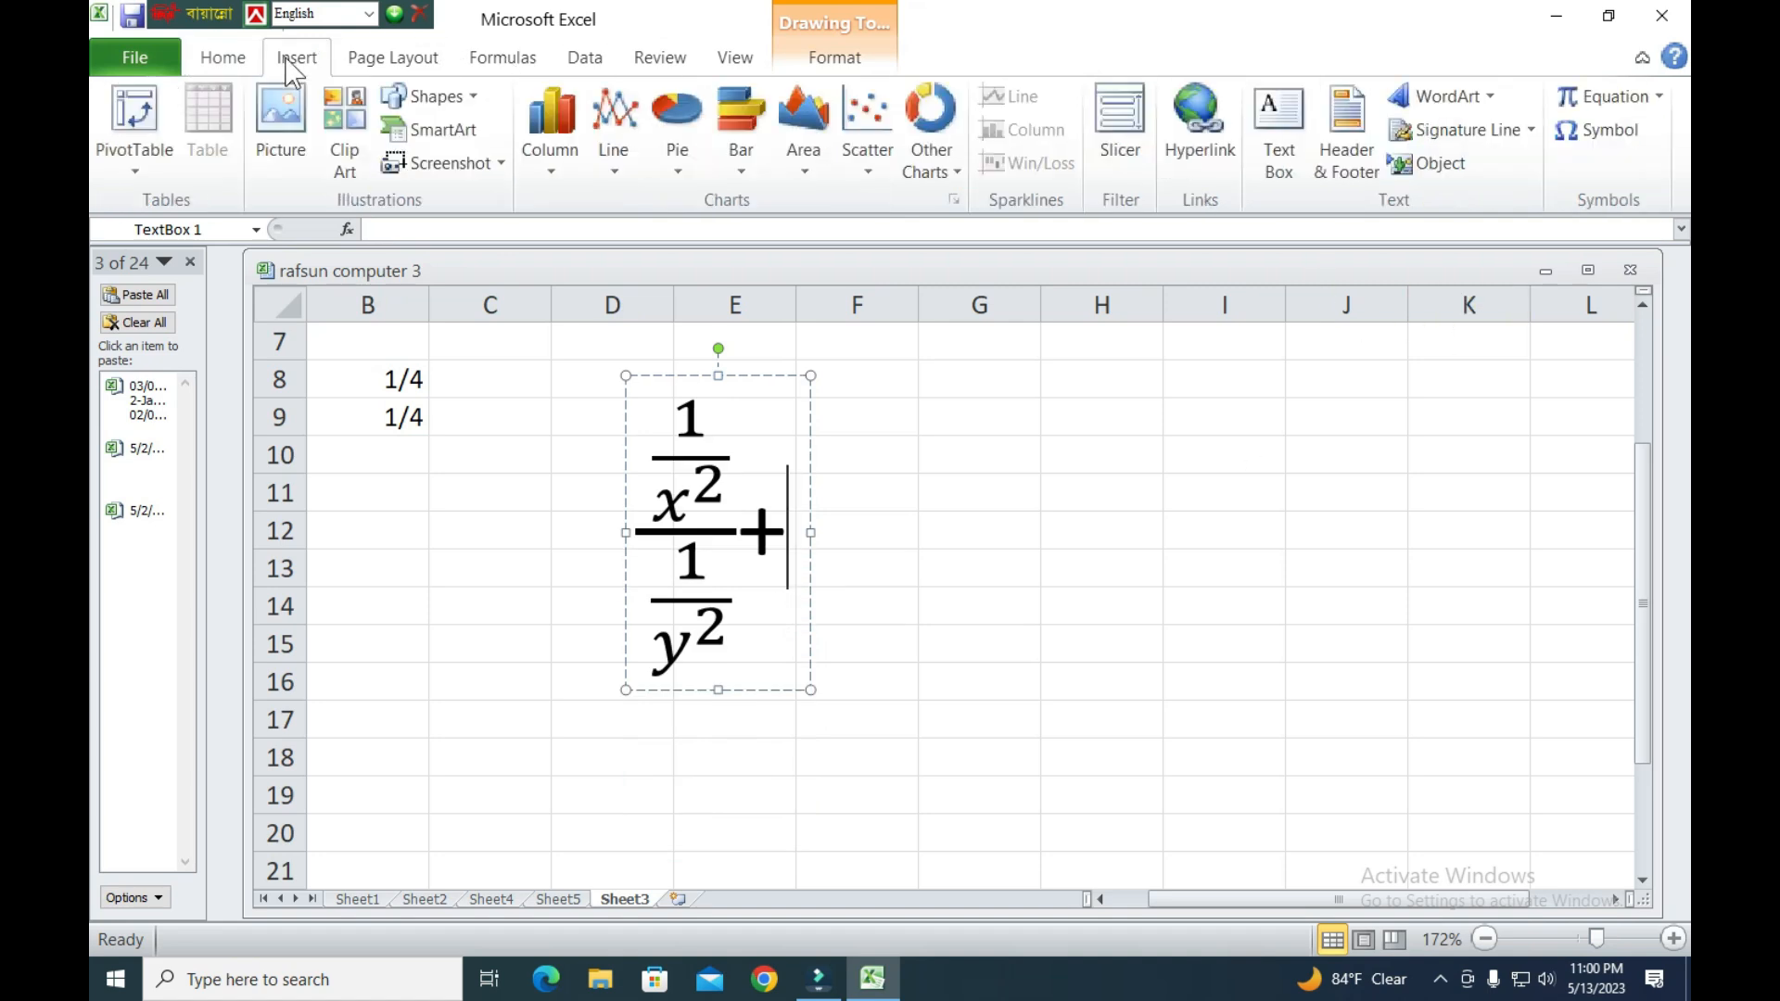
{"action": "left_click", "coordinate": [1582, 104]}
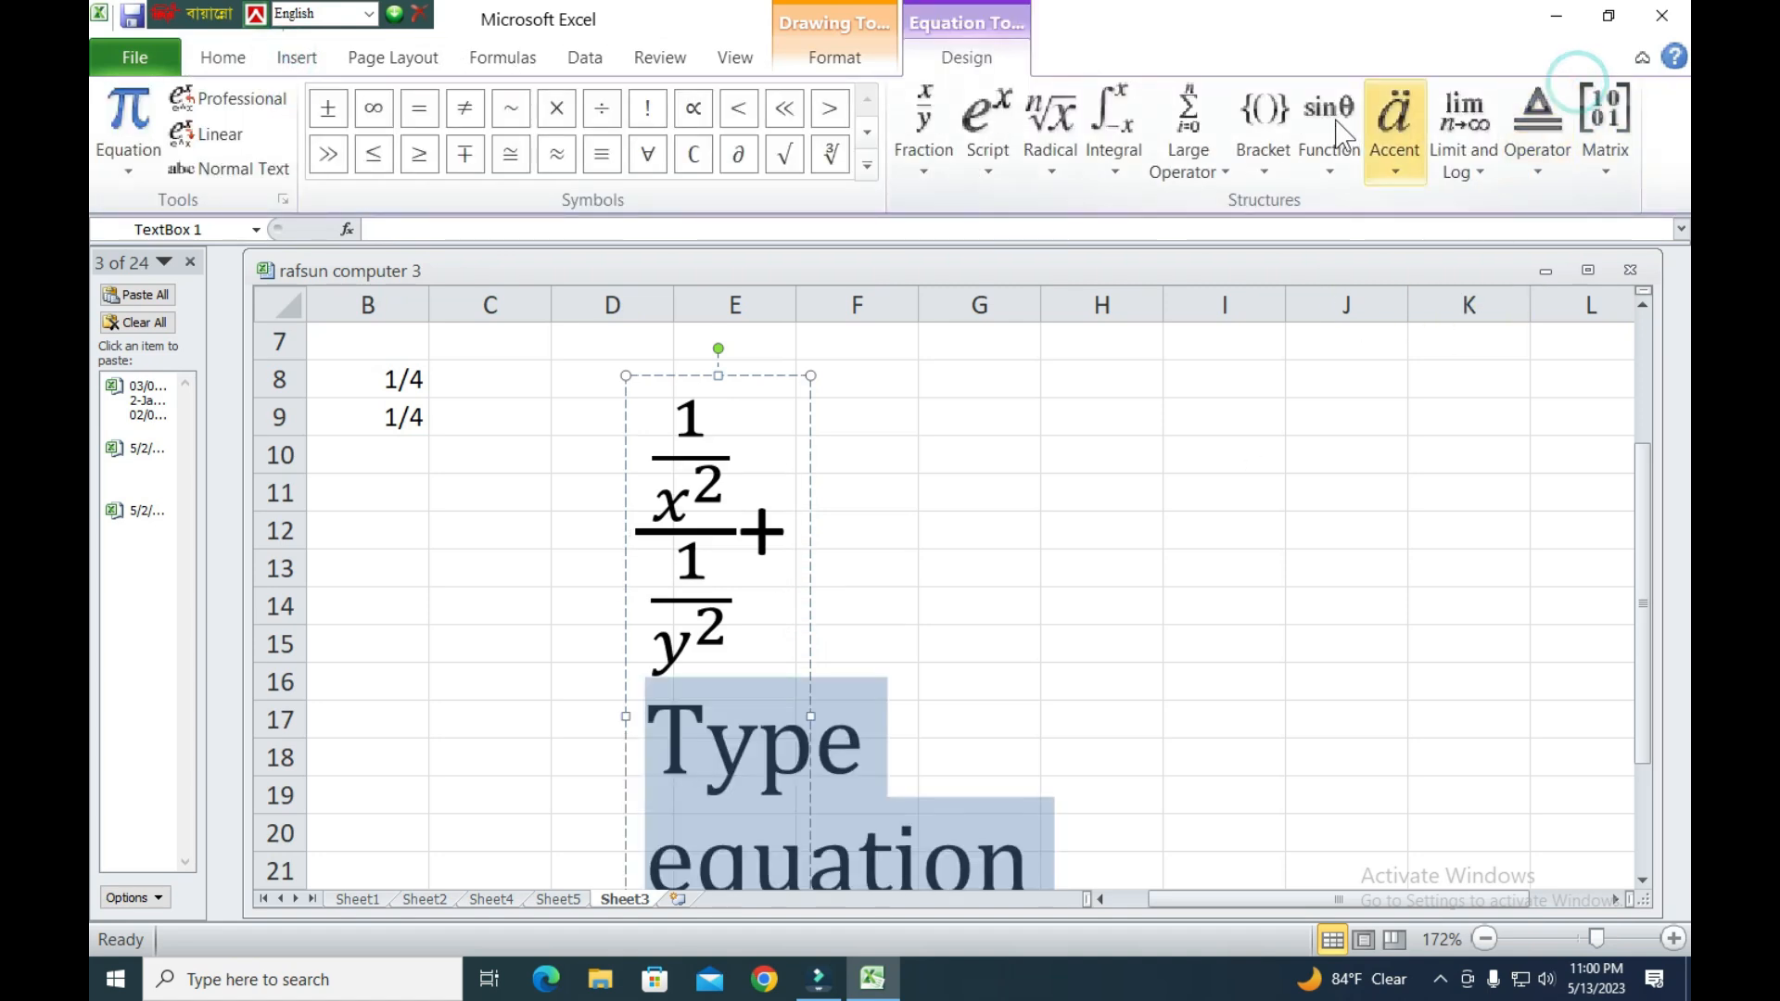
{"action": "left_click", "coordinate": [1038, 109]}
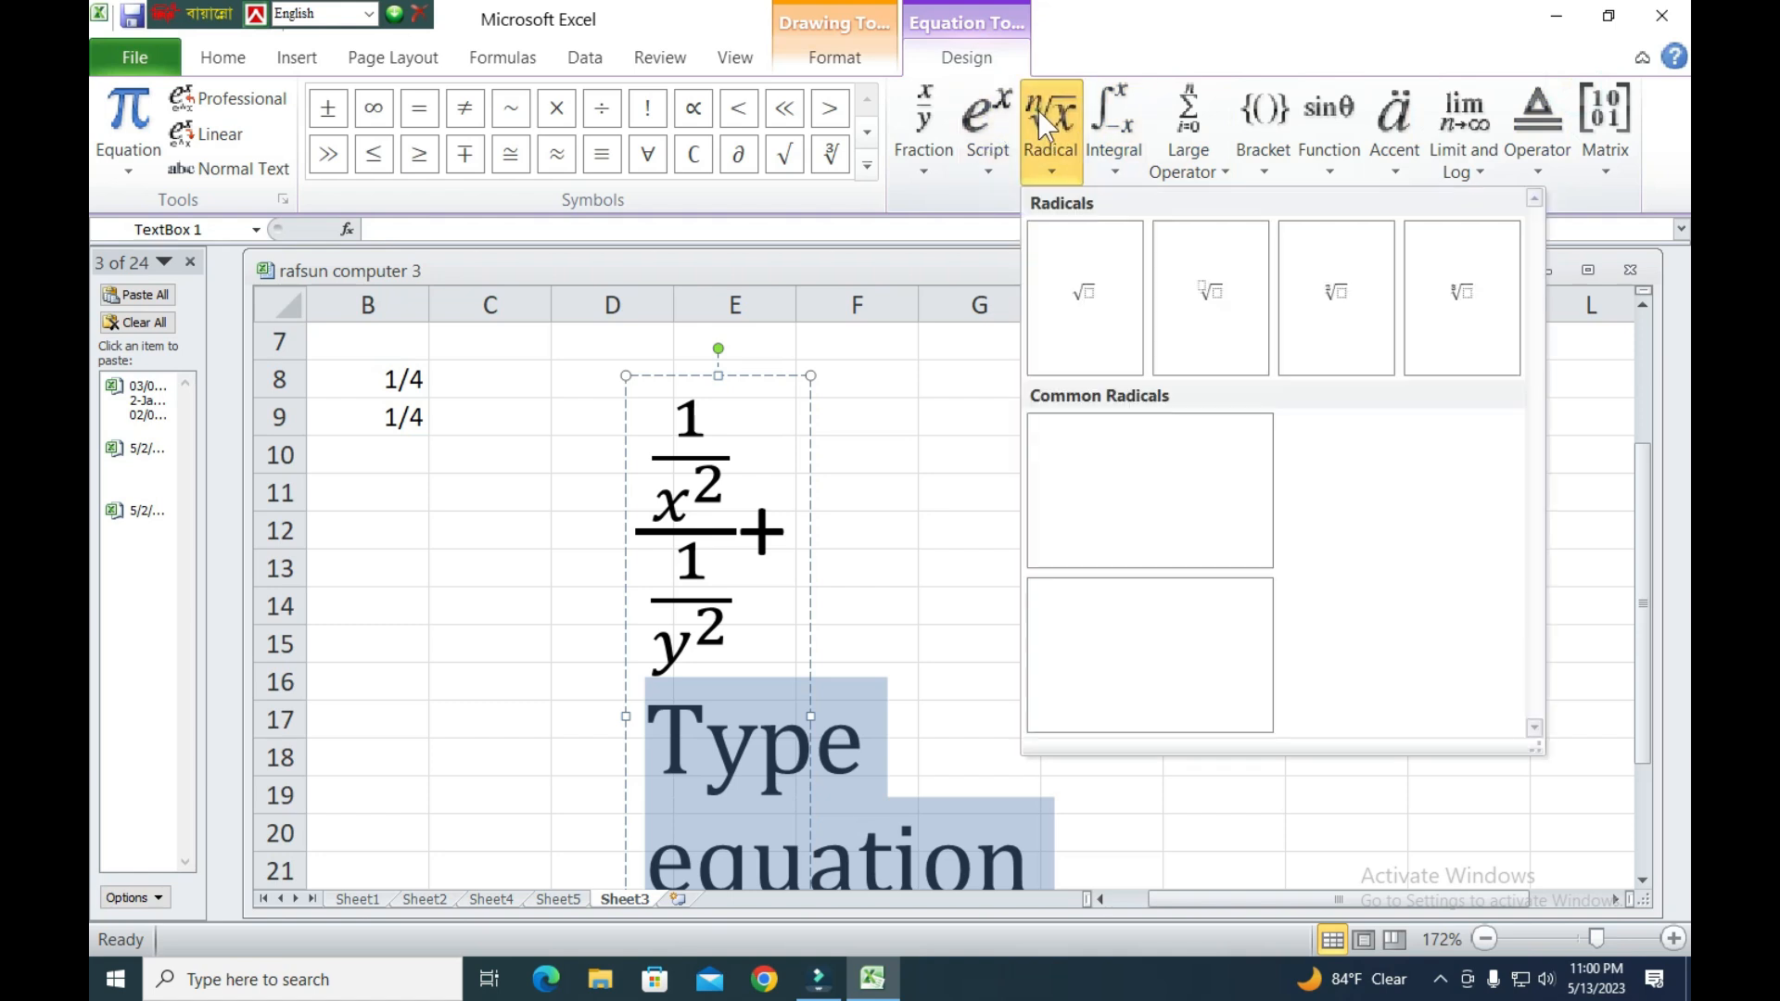
{"action": "left_click", "coordinate": [1097, 305]}
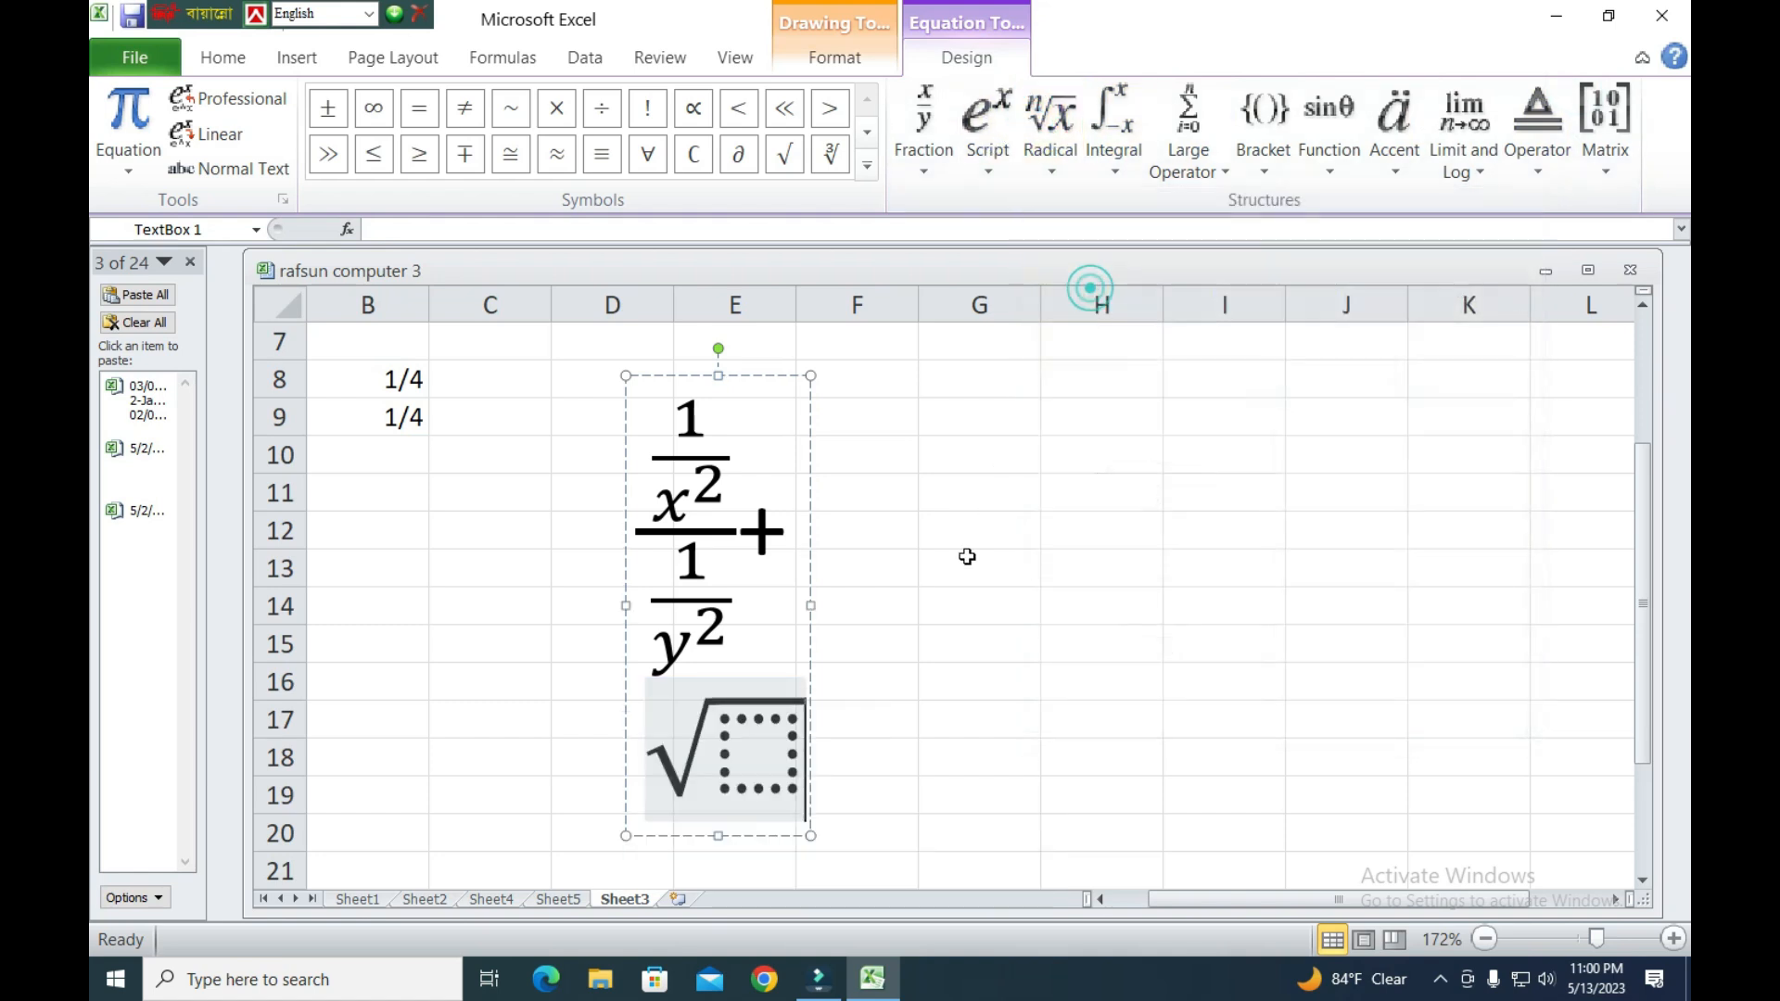
{"action": "left_click", "coordinate": [749, 754]}
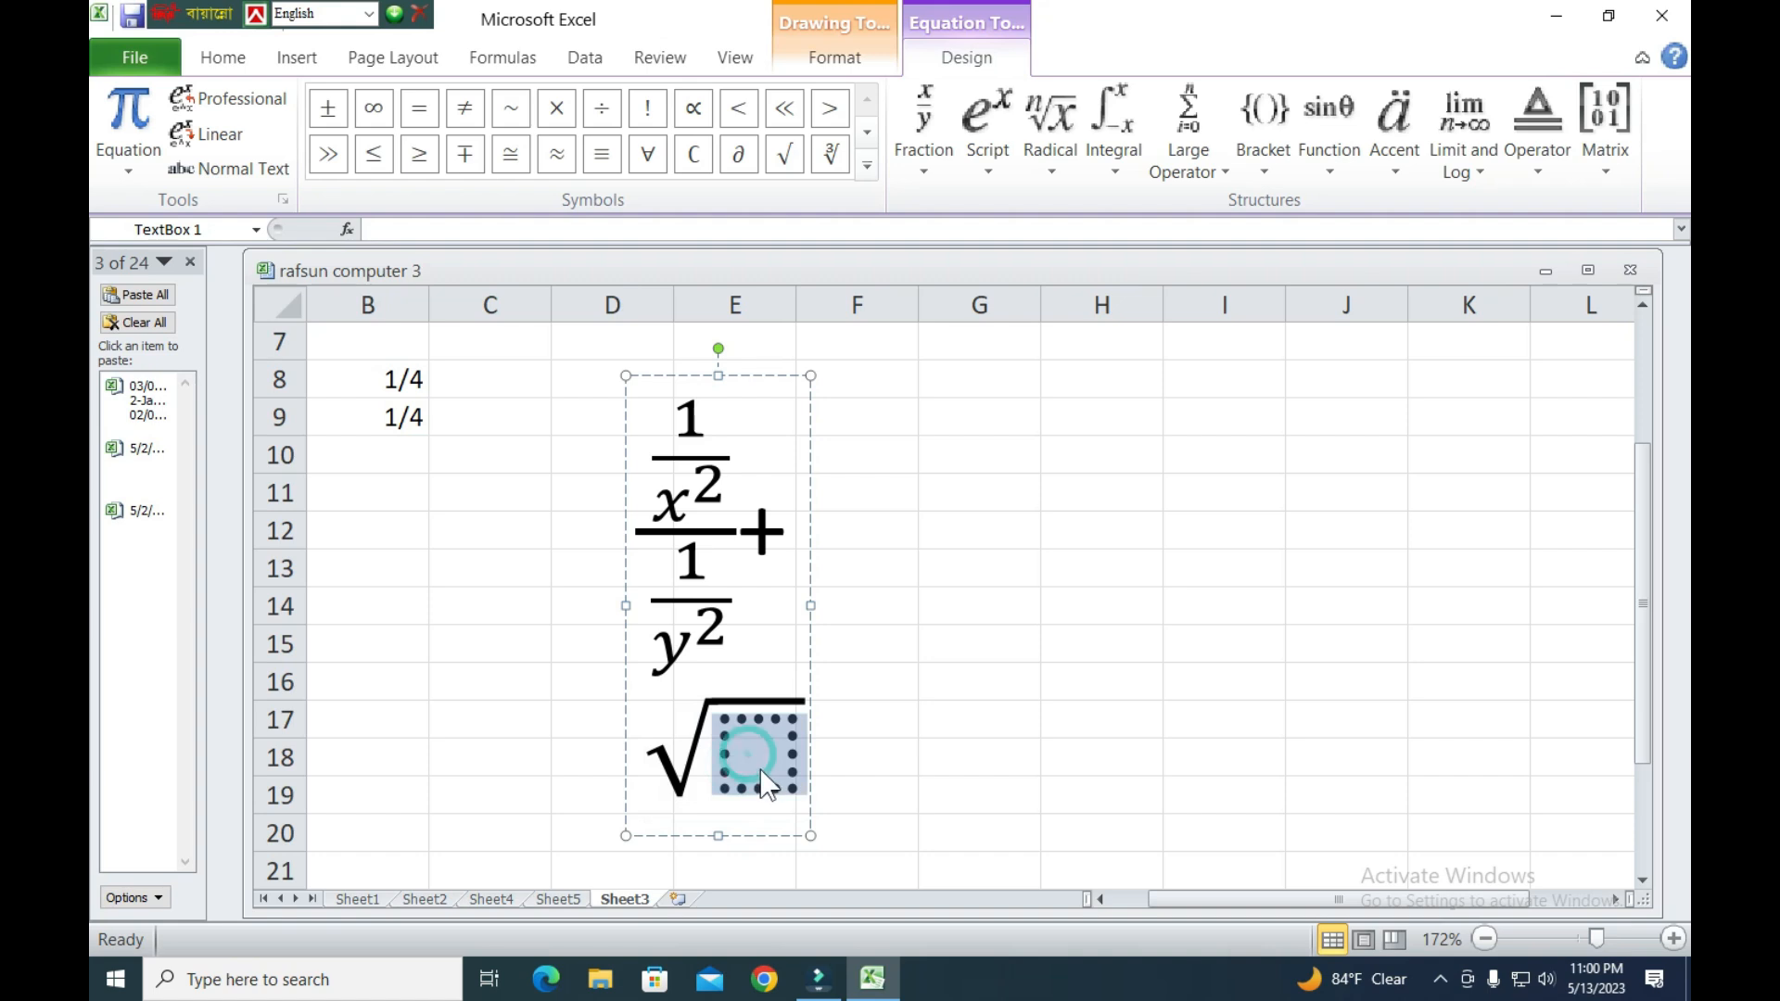
Insert a superscript structure under the square root and fill it in as x squared.
{"action": "left_click", "coordinate": [984, 130]}
{"action": "left_click", "coordinate": [1017, 287]}
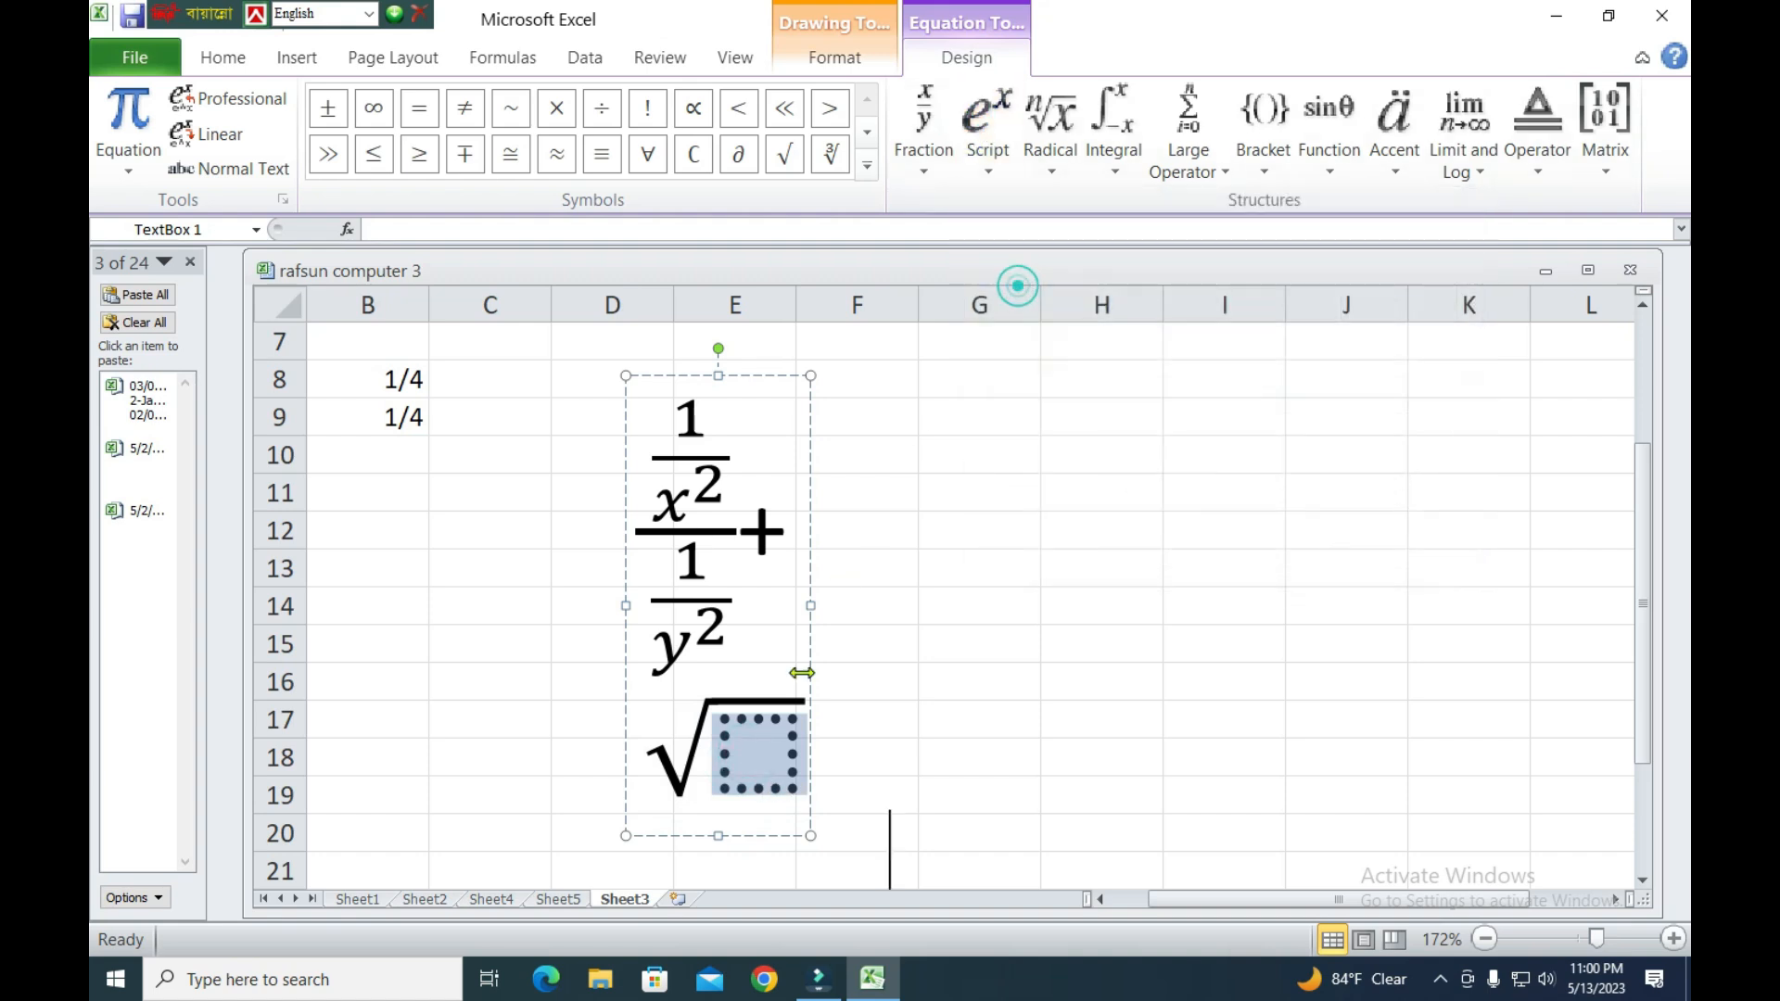
{"action": "left_click", "coordinate": [760, 826]}
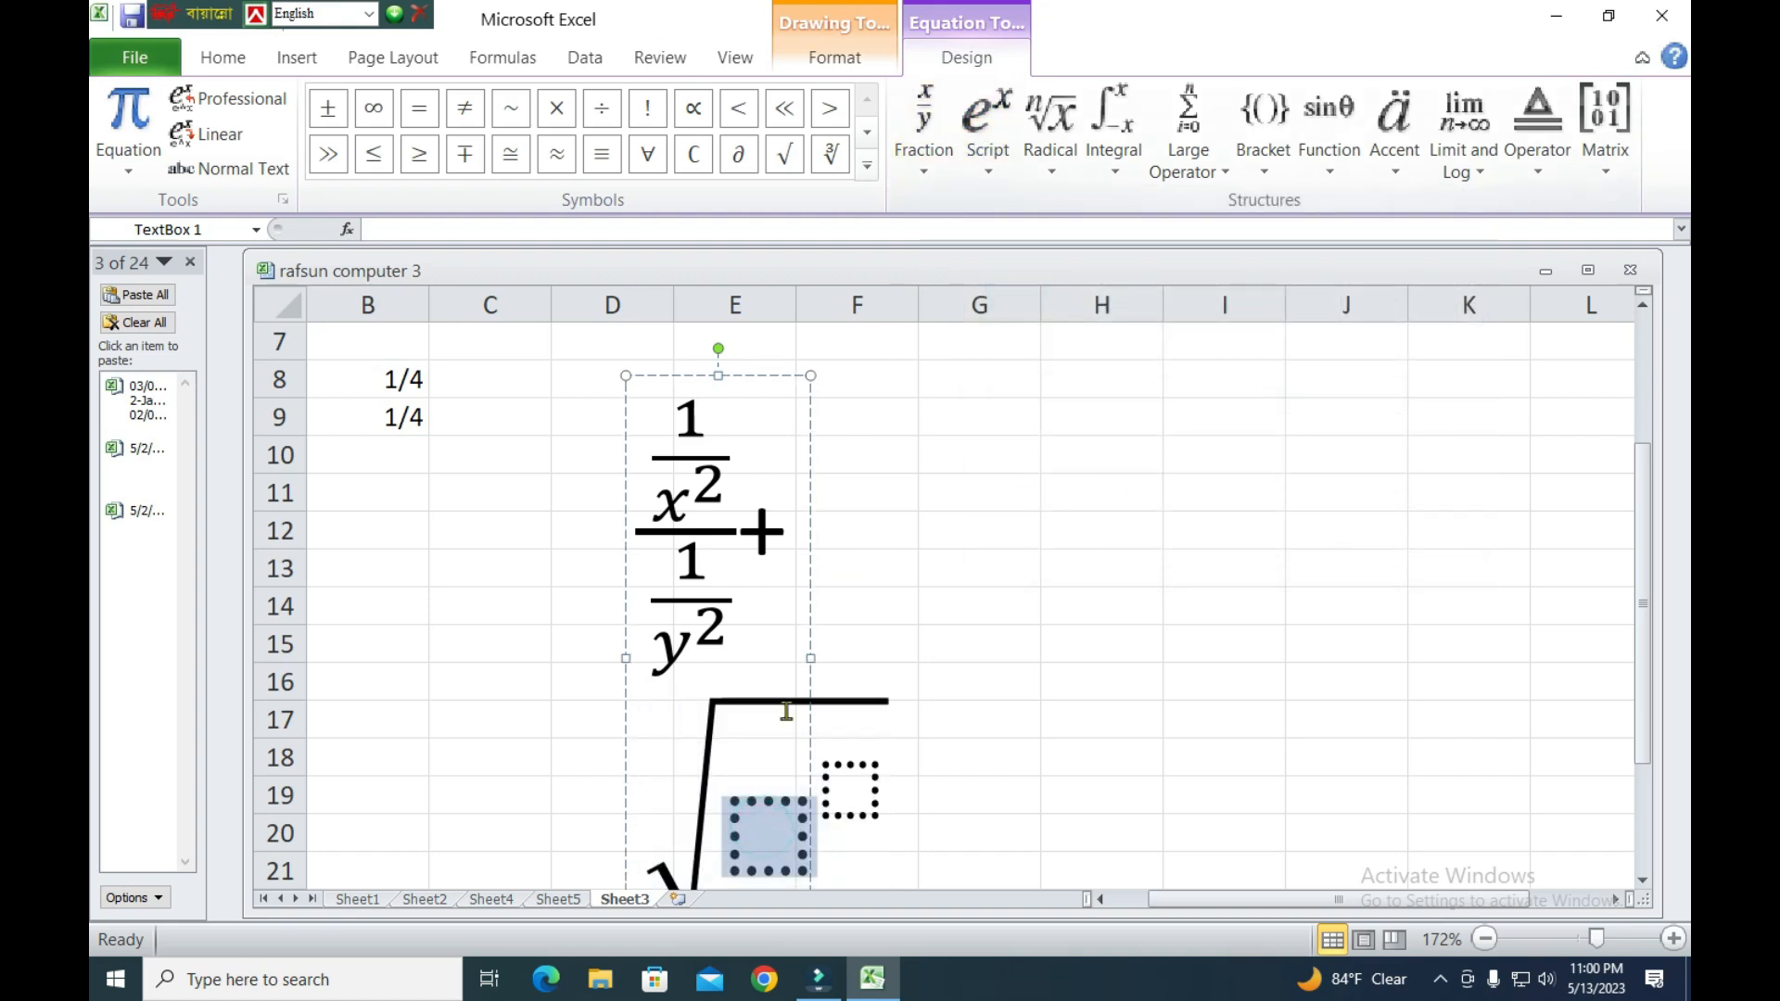
{"action": "type", "text": "x"}
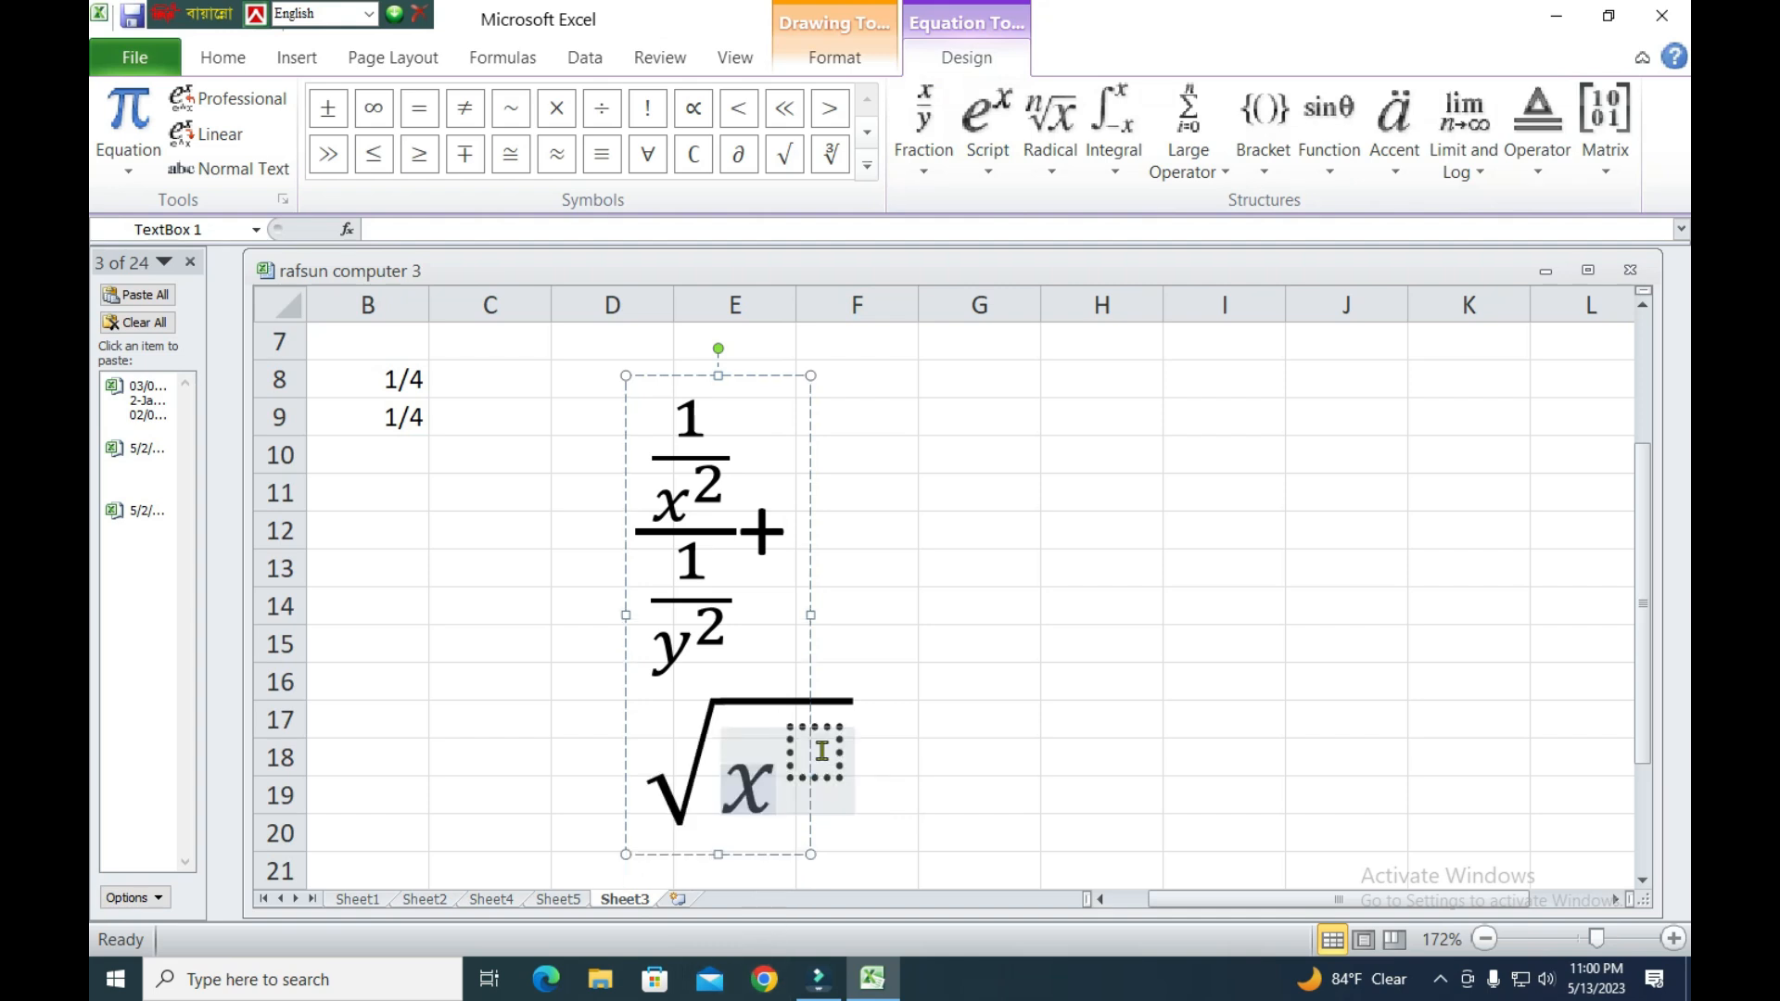
{"action": "left_click", "coordinate": [821, 751]}
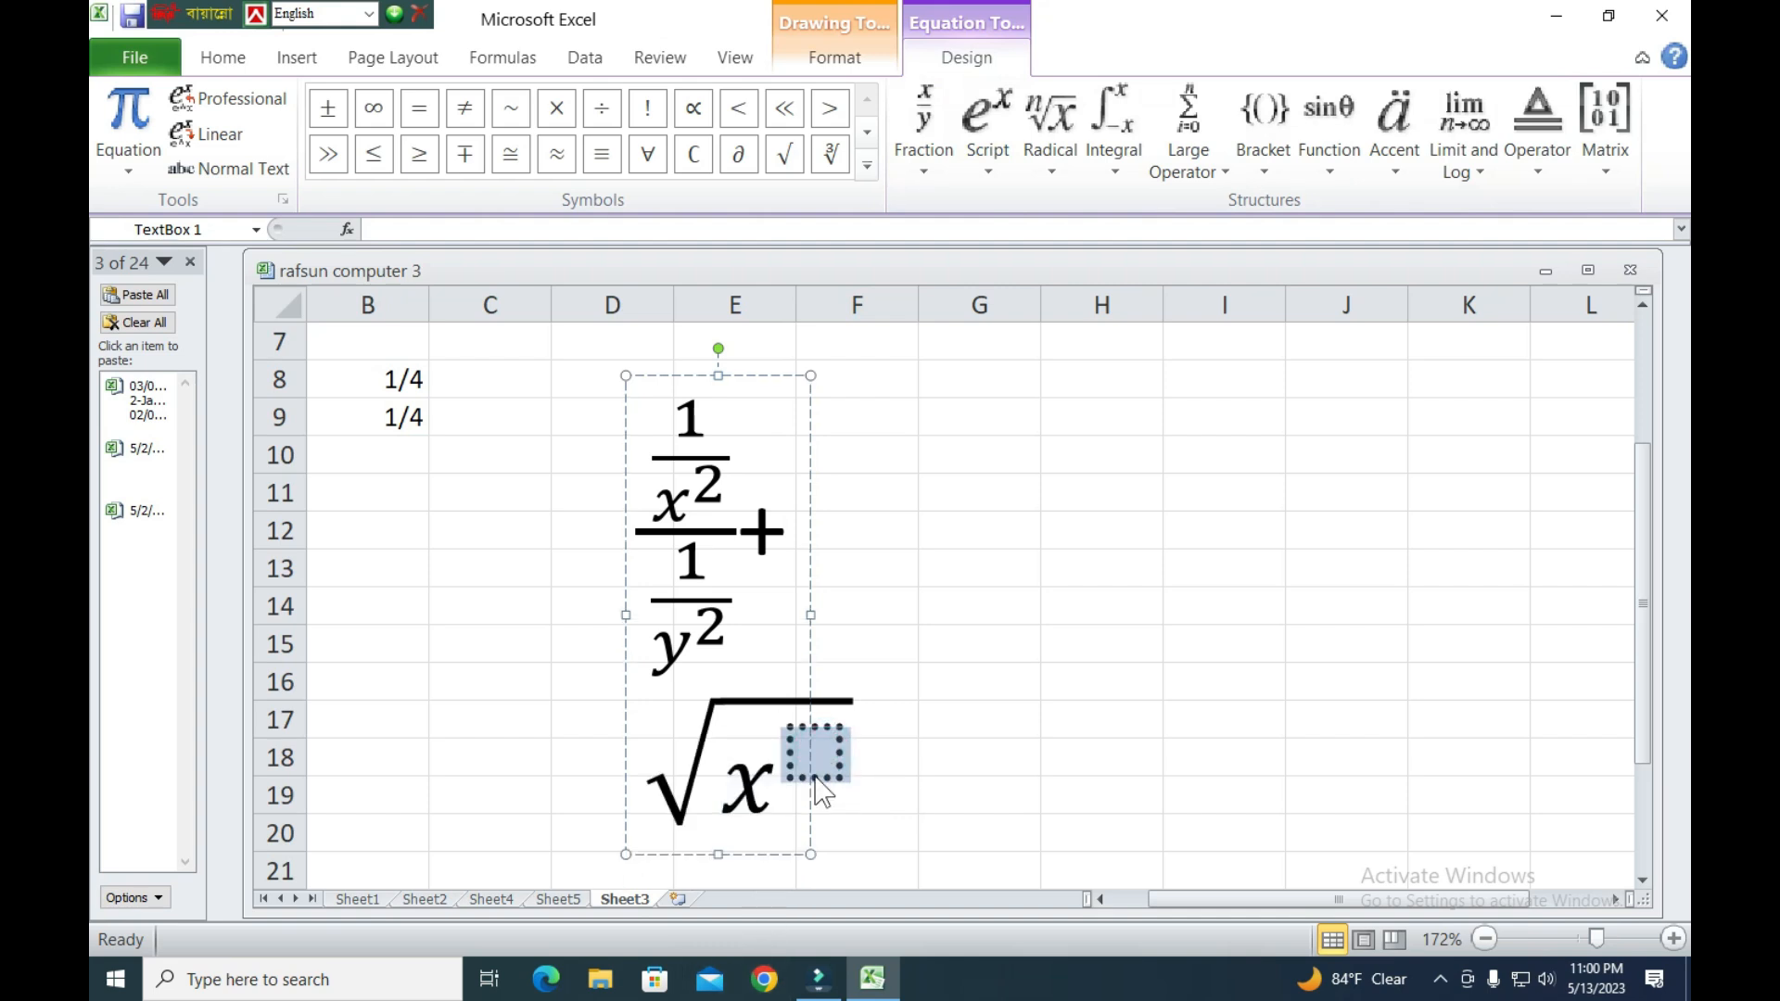
{"action": "type", "text": "2"}
Widen the equation's text box to about the right side of column G so the square root fits beside the plus sign.
{"action": "left_click", "coordinate": [788, 788]}
{"action": "left_click", "coordinate": [788, 794]}
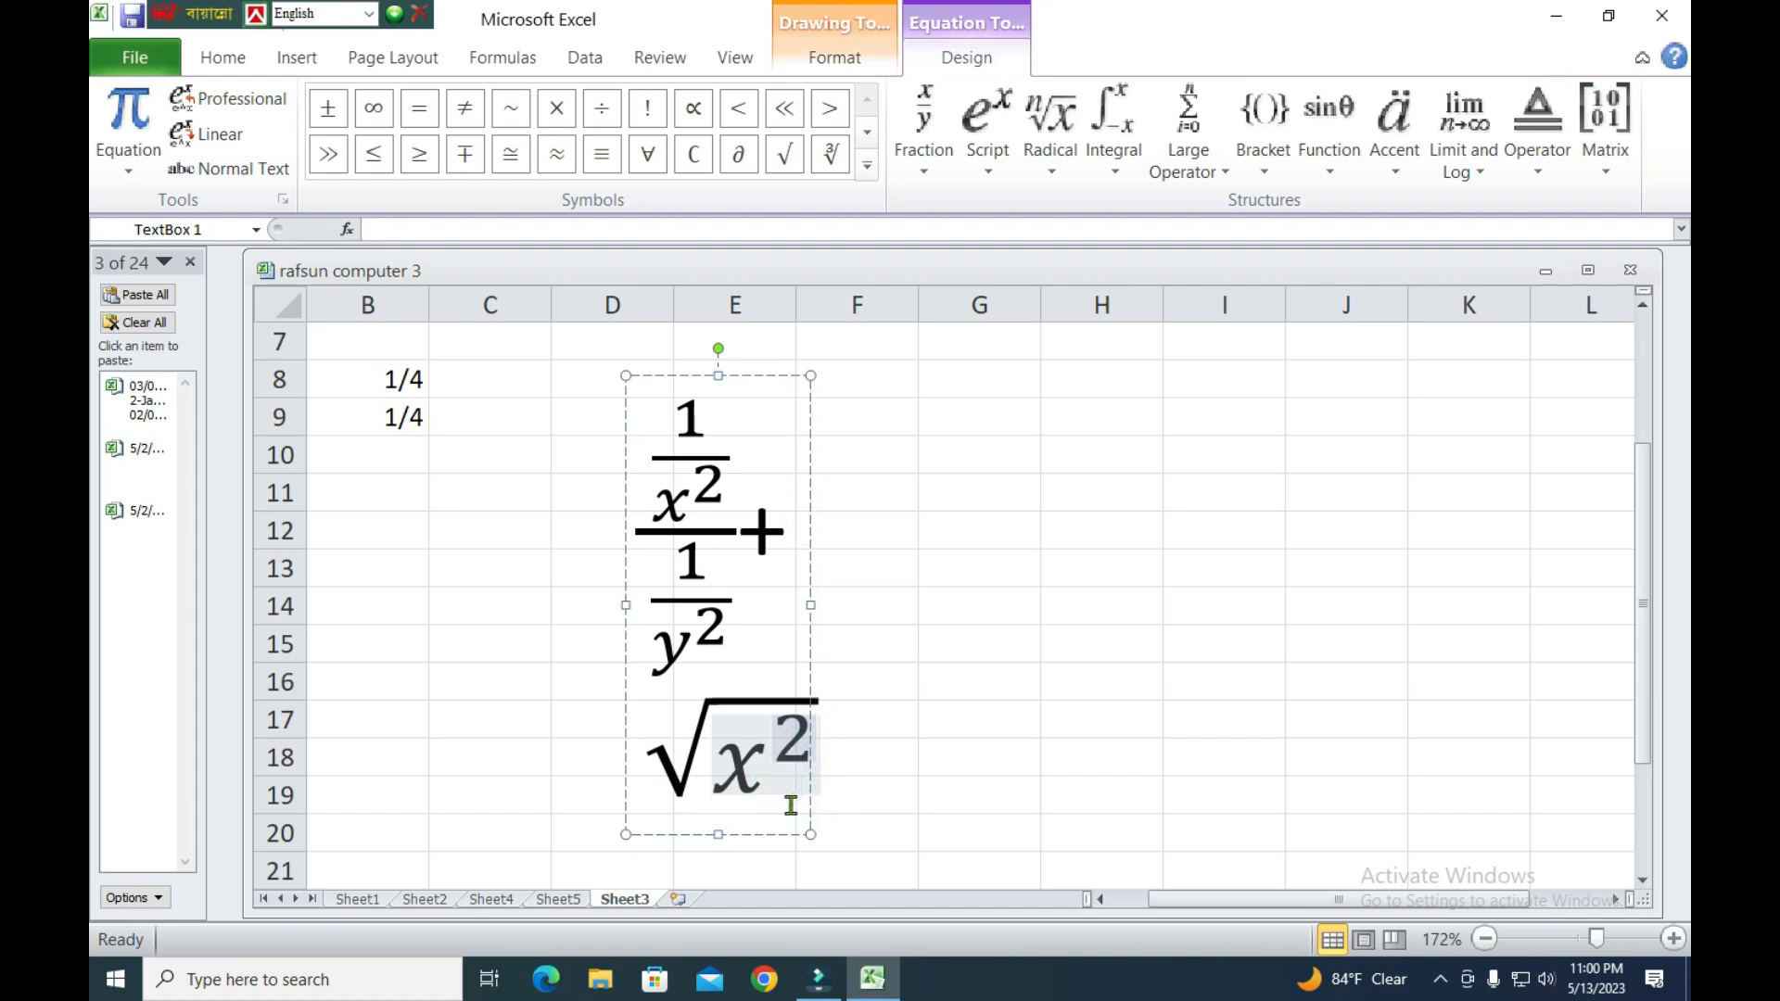
{"action": "double_click", "coordinate": [794, 802]}
{"action": "left_click_drag", "start_coordinate": [810, 835], "coordinate": [1060, 883]}
{"action": "scroll", "coordinate": [1005, 664], "scroll_direction": "up", "scroll_amount": 4}
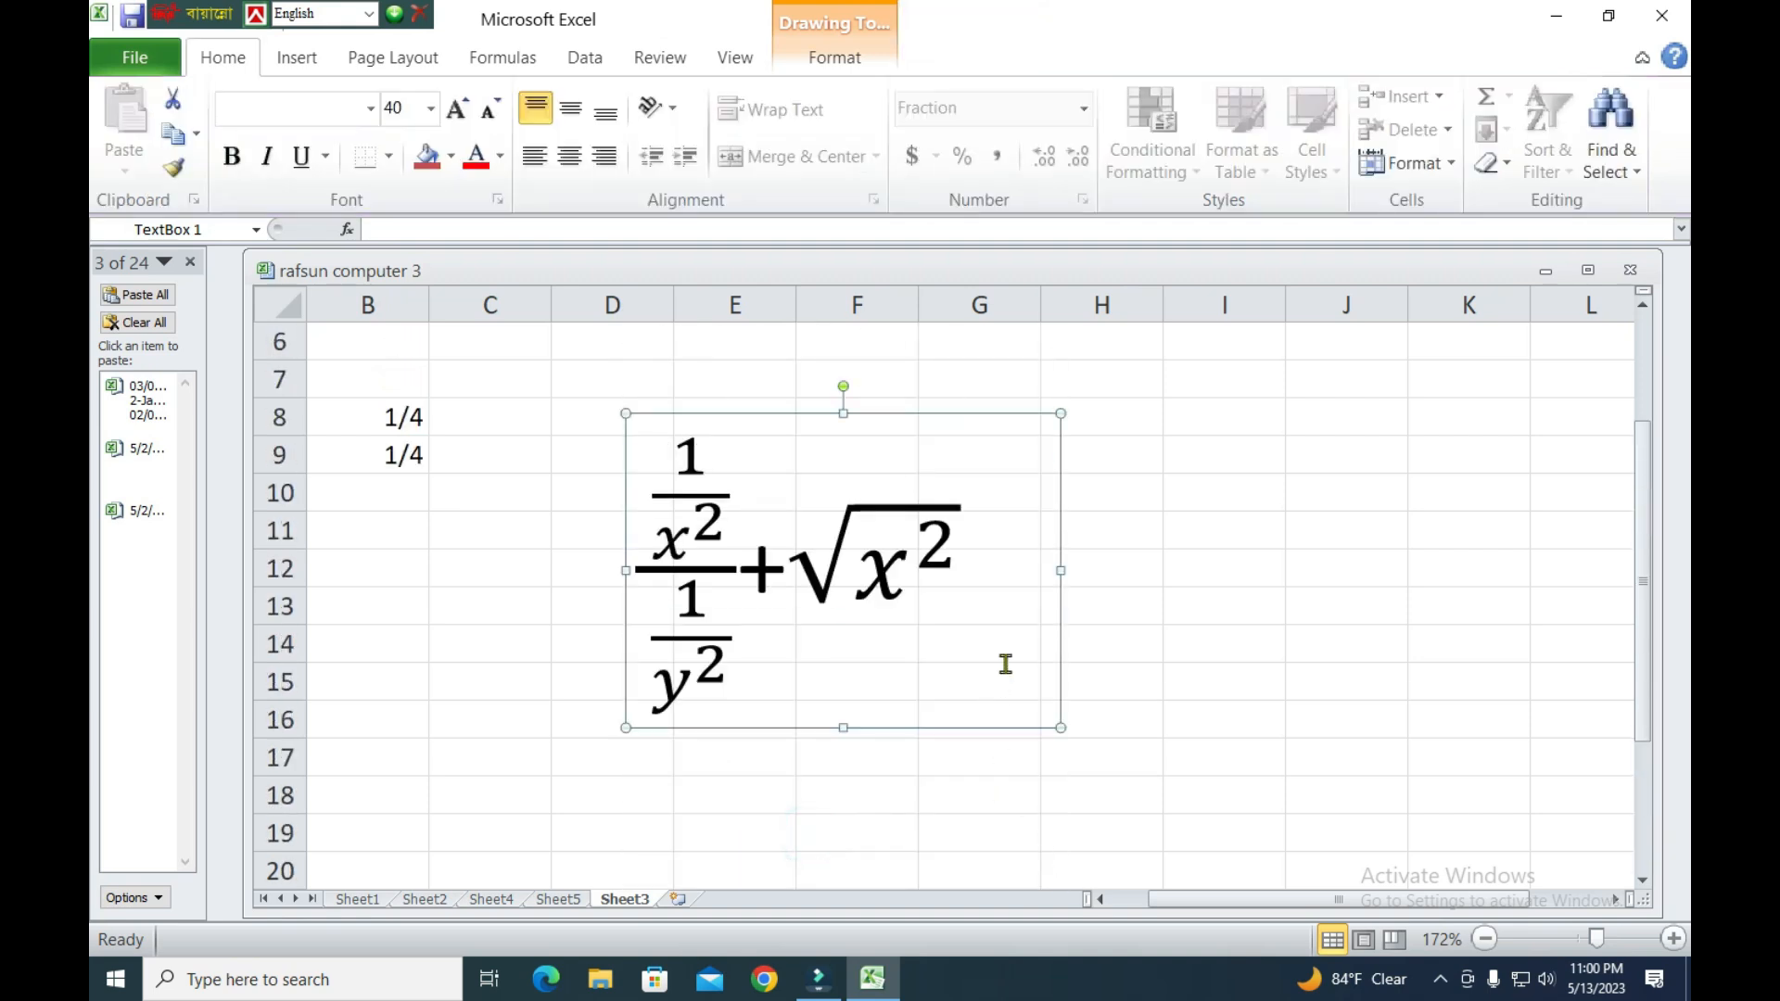
Replace the x squared under the square root with a sine function structure and select its empty placeholder.
{"action": "left_click", "coordinate": [832, 637]}
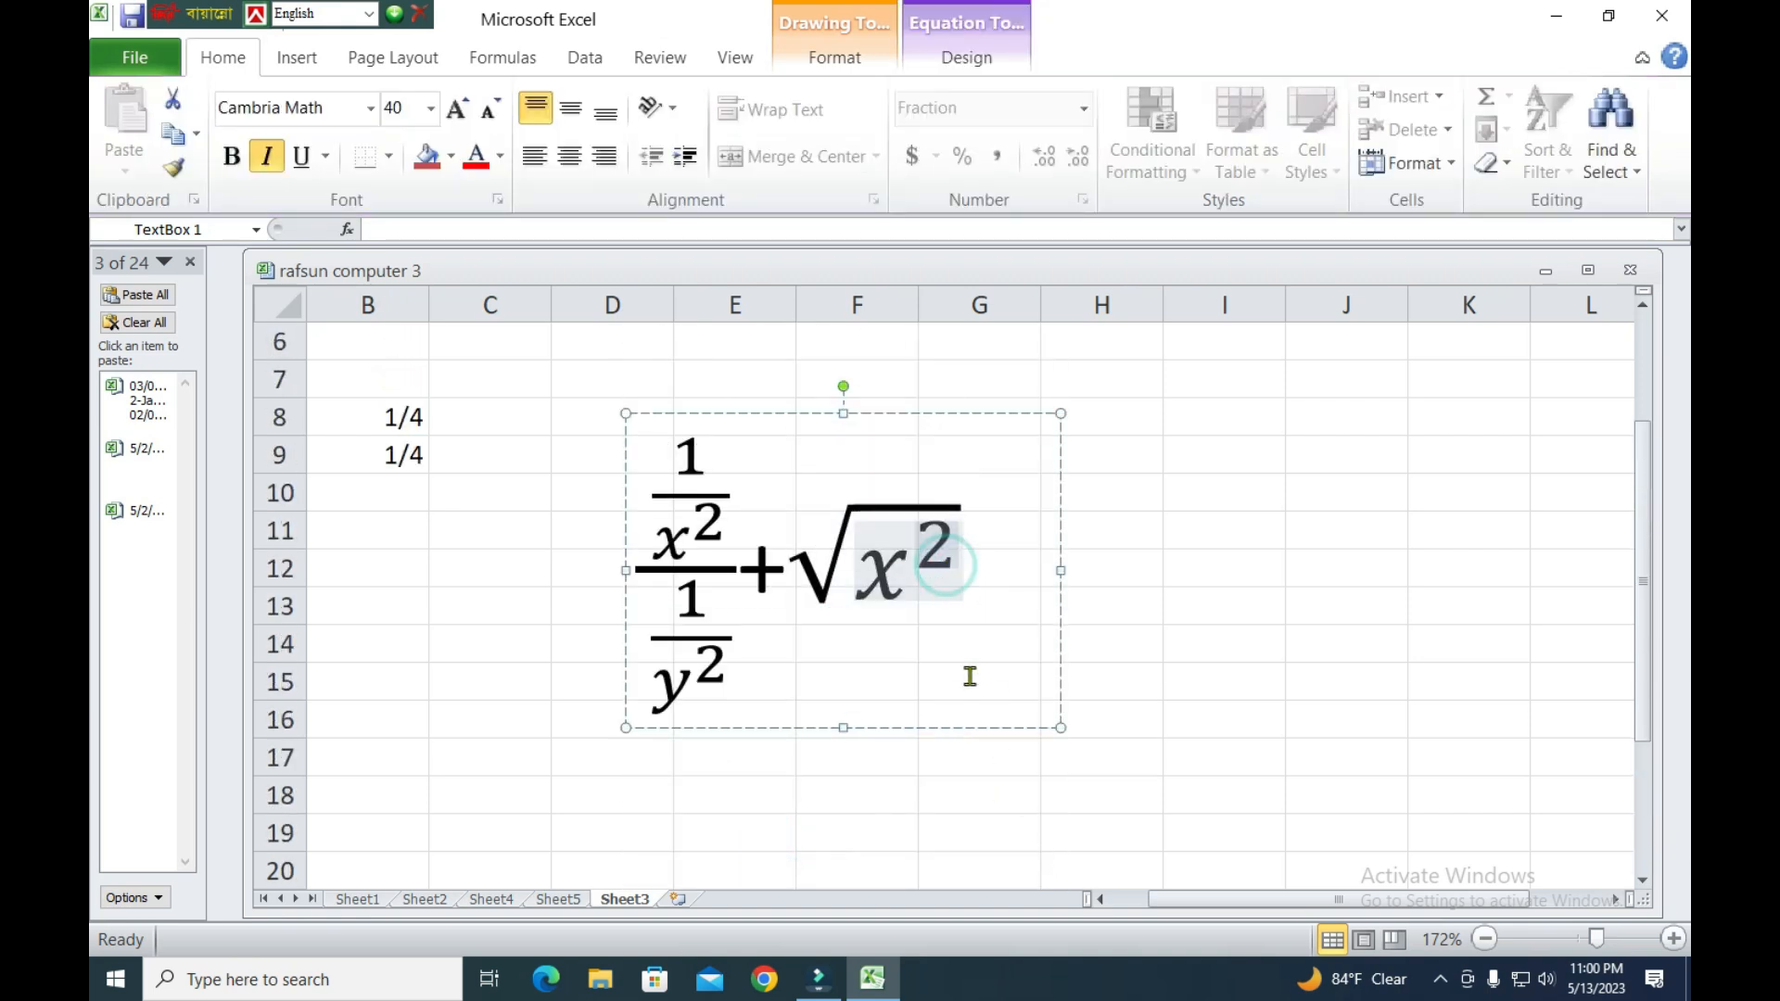
{"action": "left_click", "coordinate": [295, 58]}
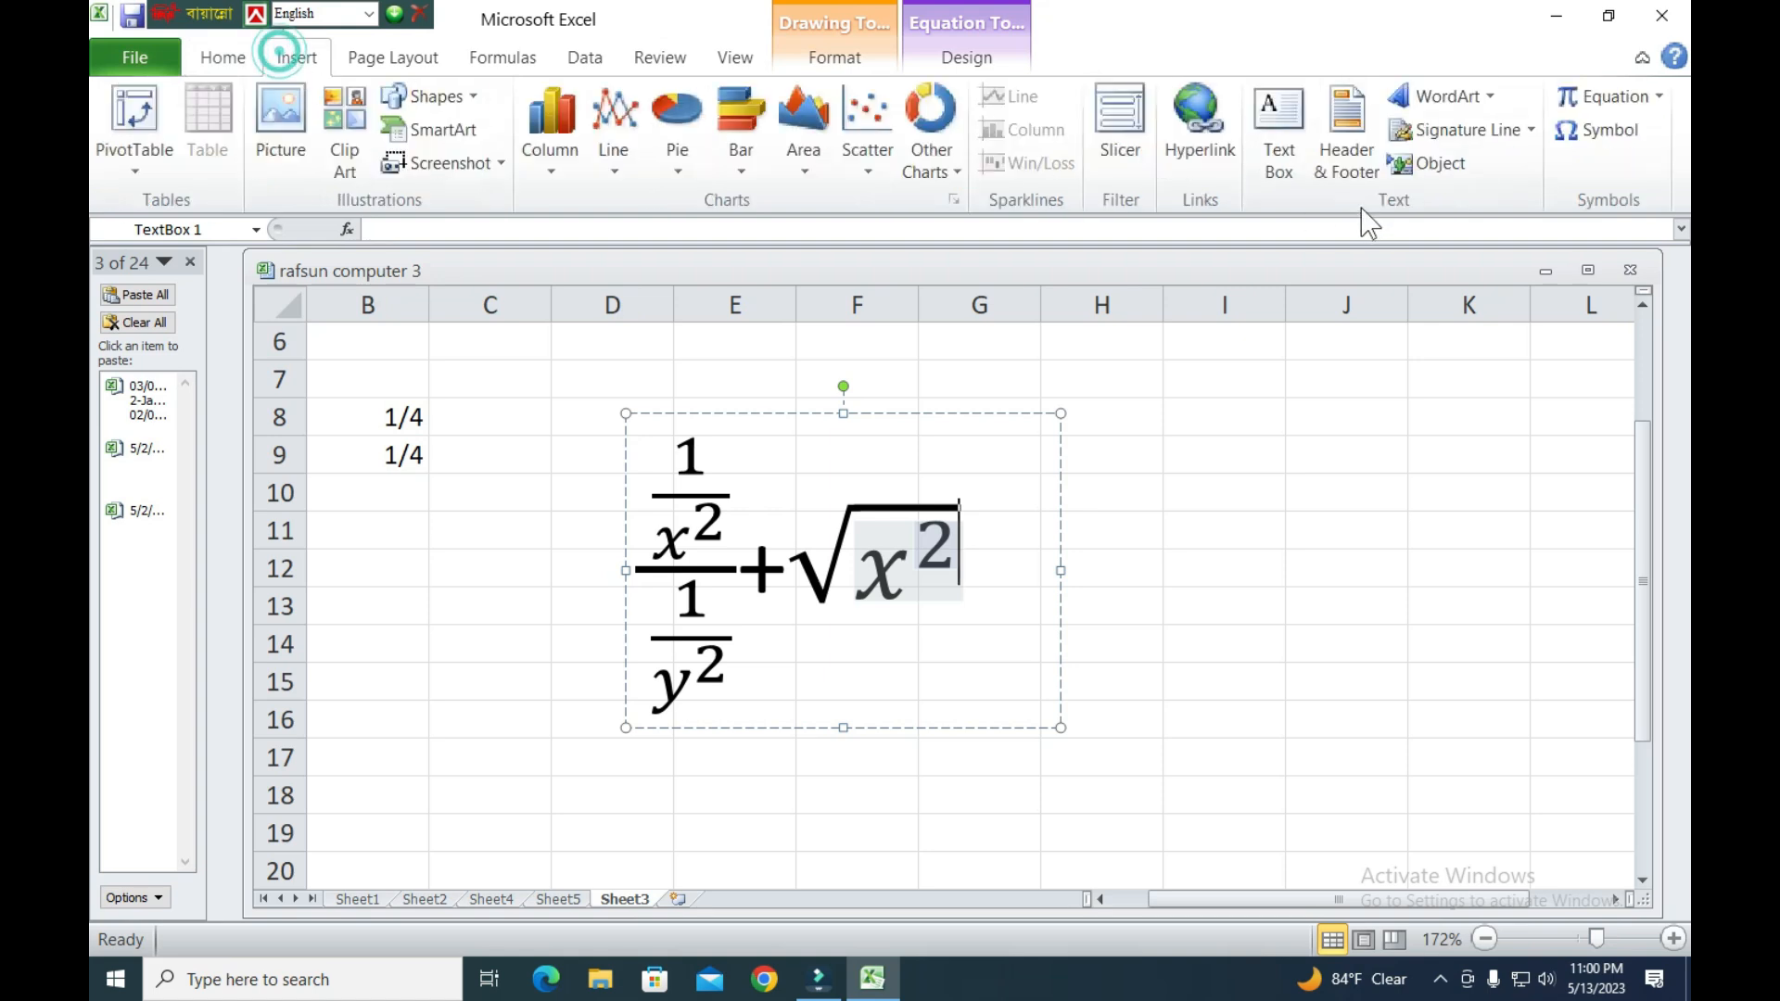
{"action": "left_click", "coordinate": [1610, 98]}
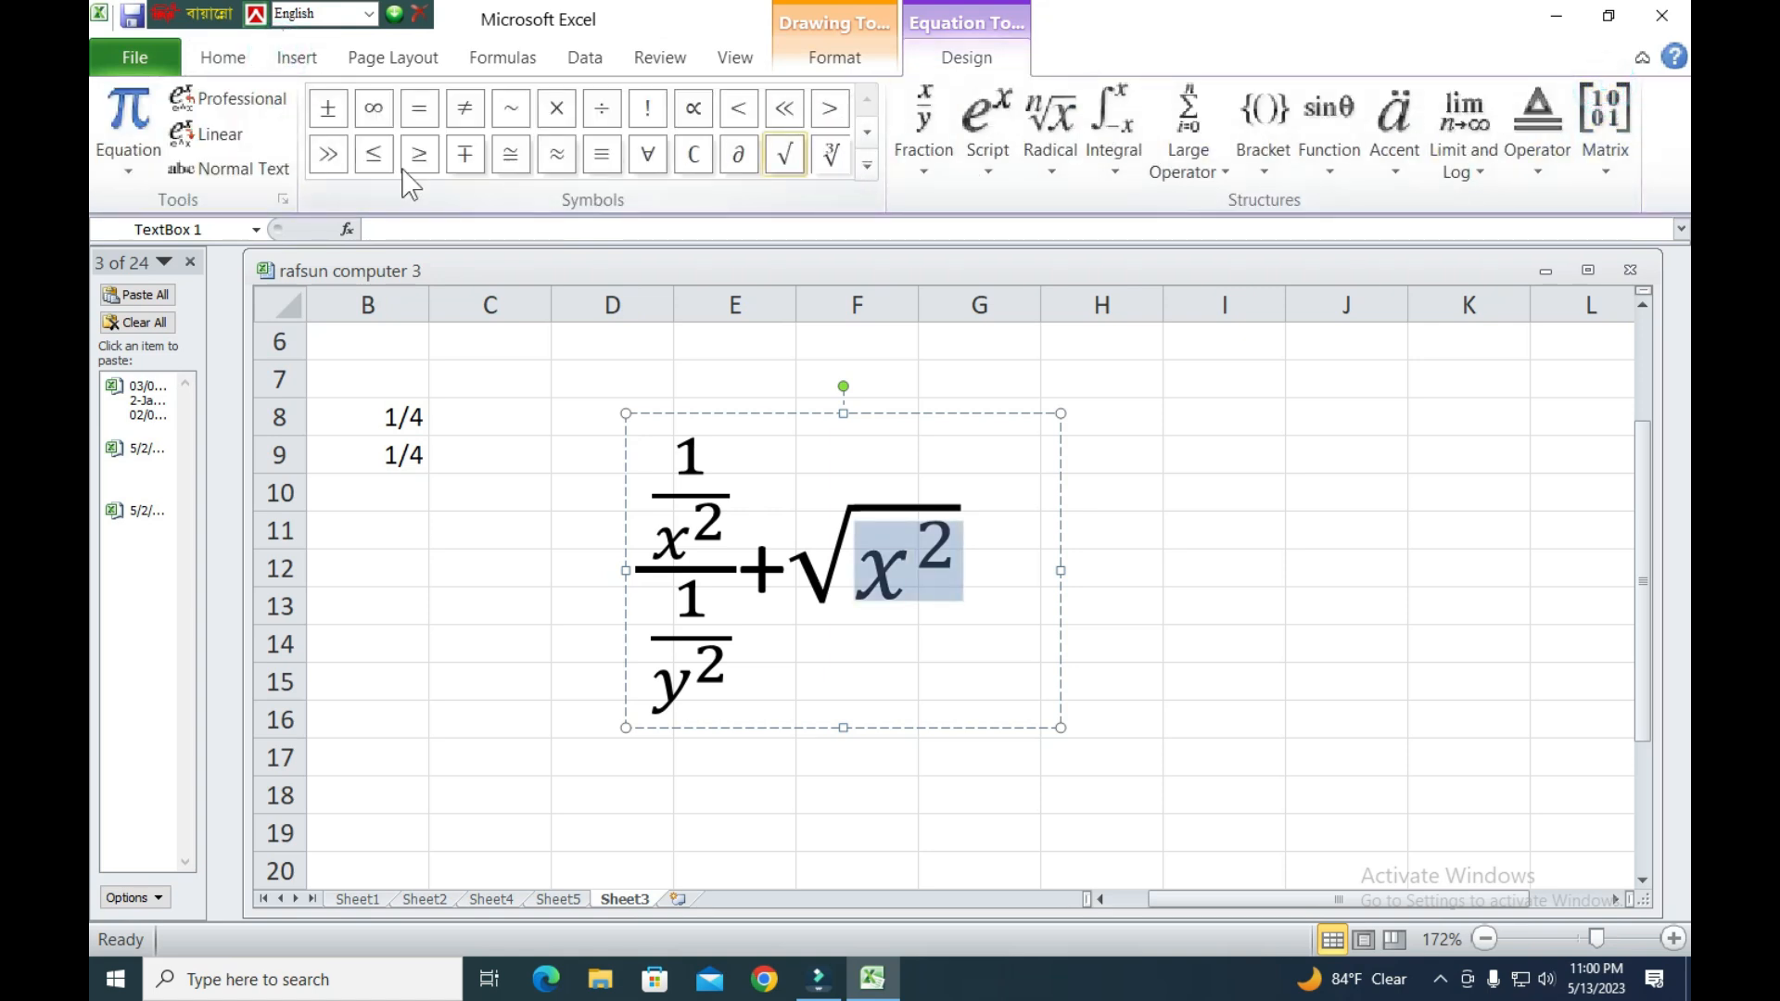
{"action": "left_click", "coordinate": [1112, 116]}
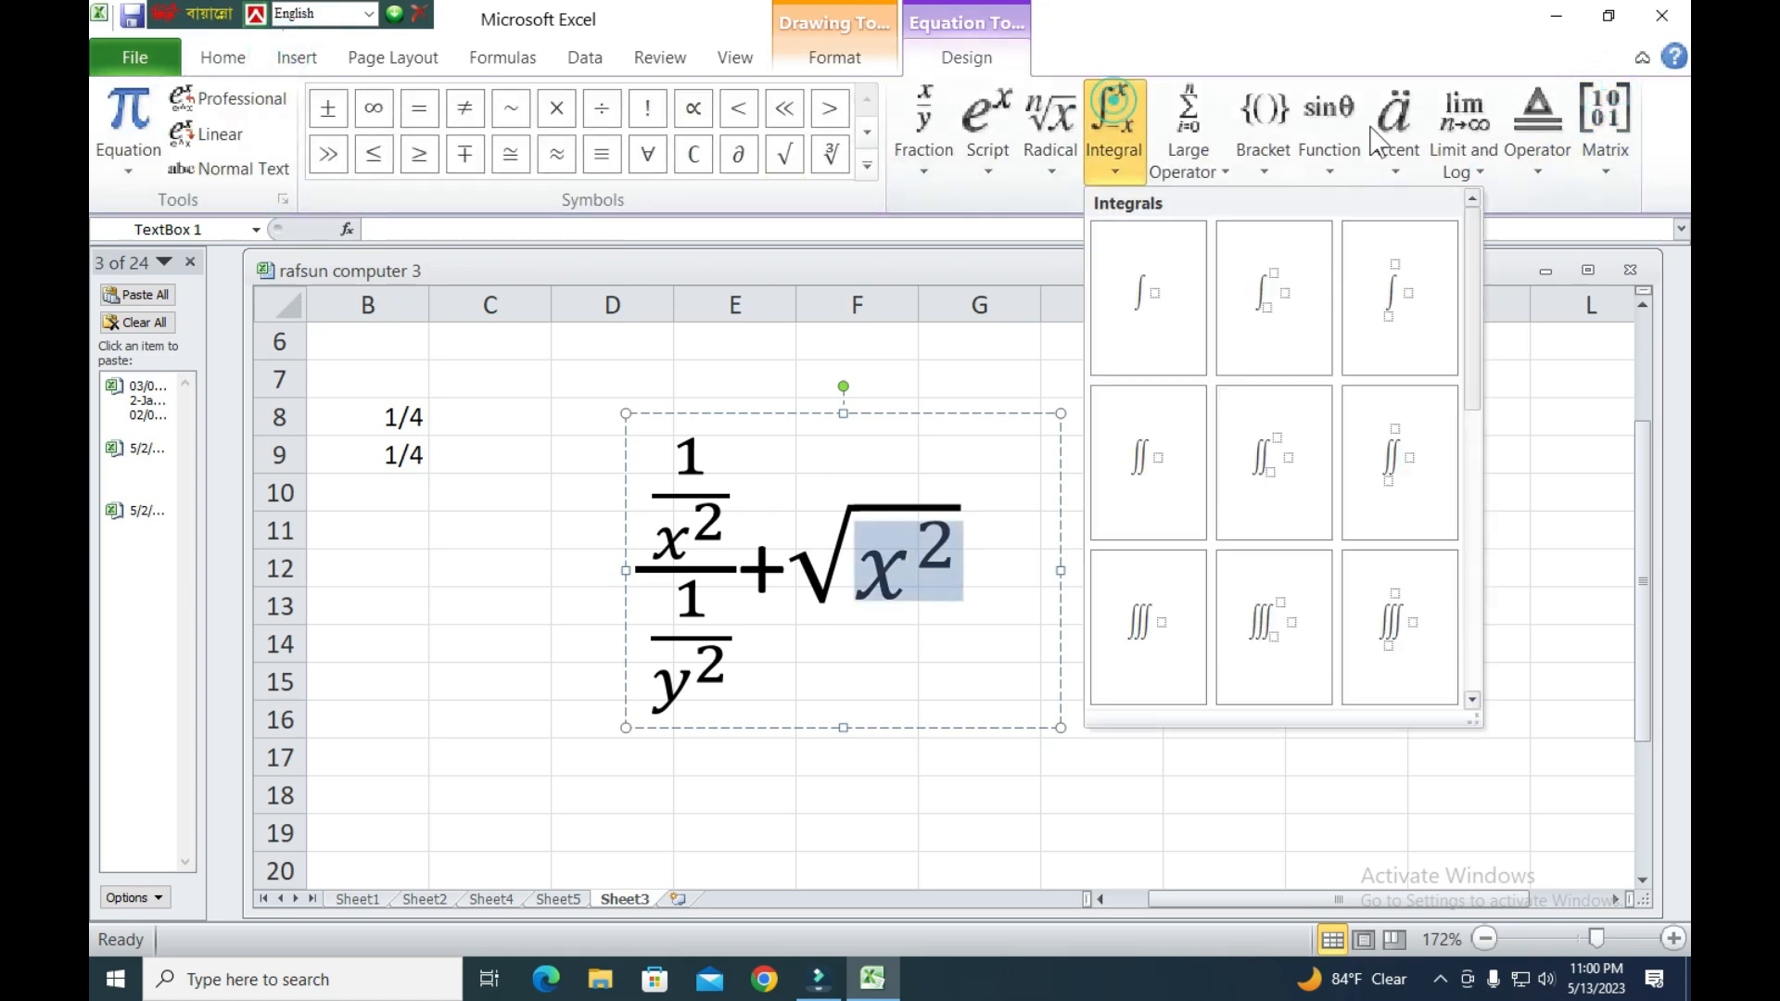
{"action": "left_click", "coordinate": [1327, 129]}
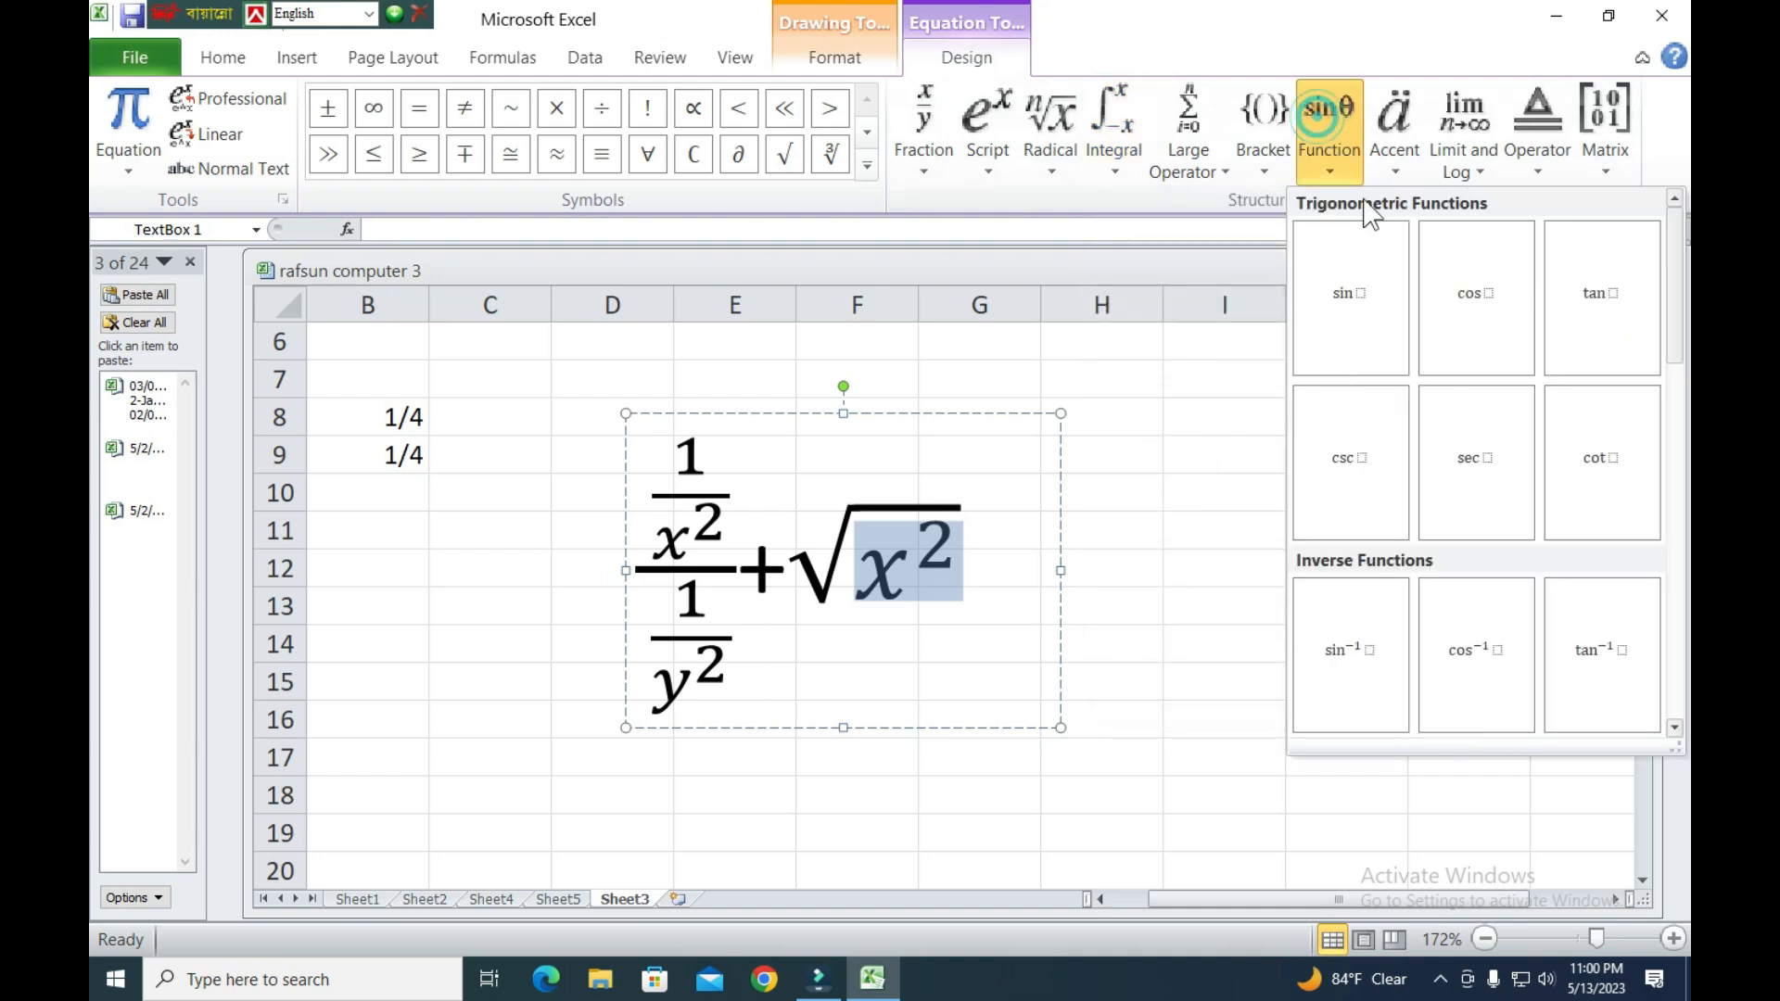
{"action": "left_click", "coordinate": [1361, 310]}
{"action": "left_click", "coordinate": [882, 803]}
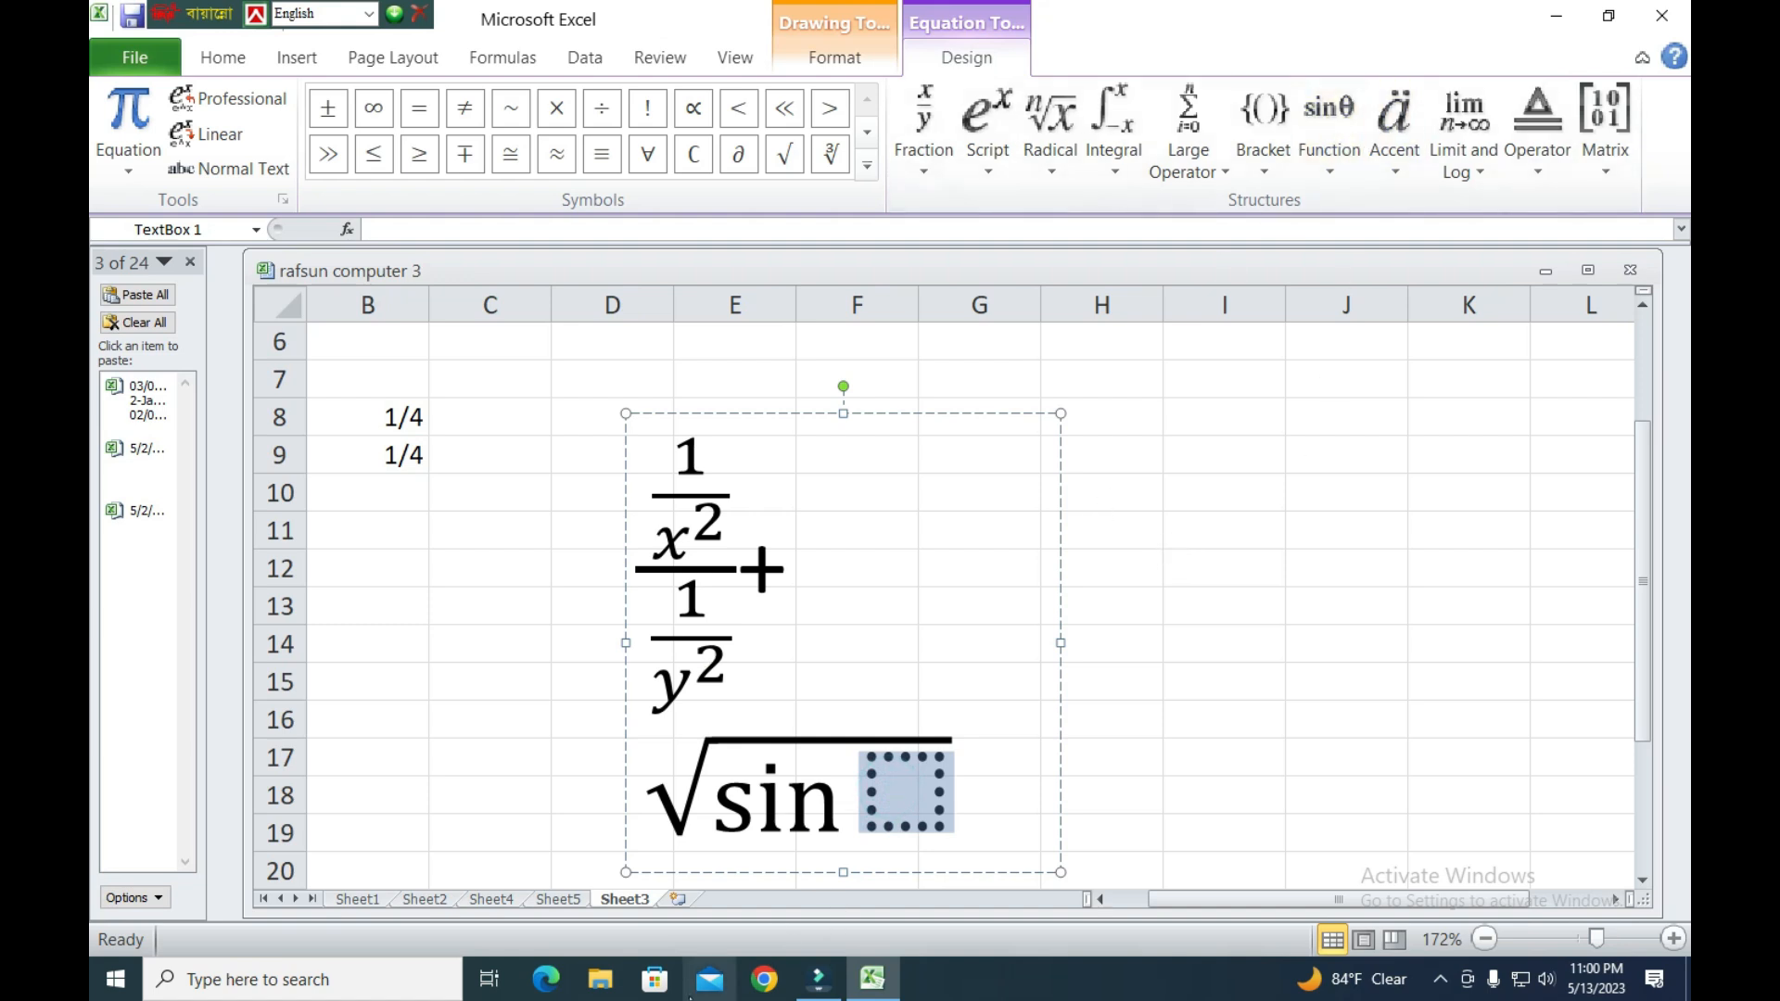
Leave the equation box and close Excel without saving the changes to the workbook.
{"action": "left_click", "coordinate": [1196, 575]}
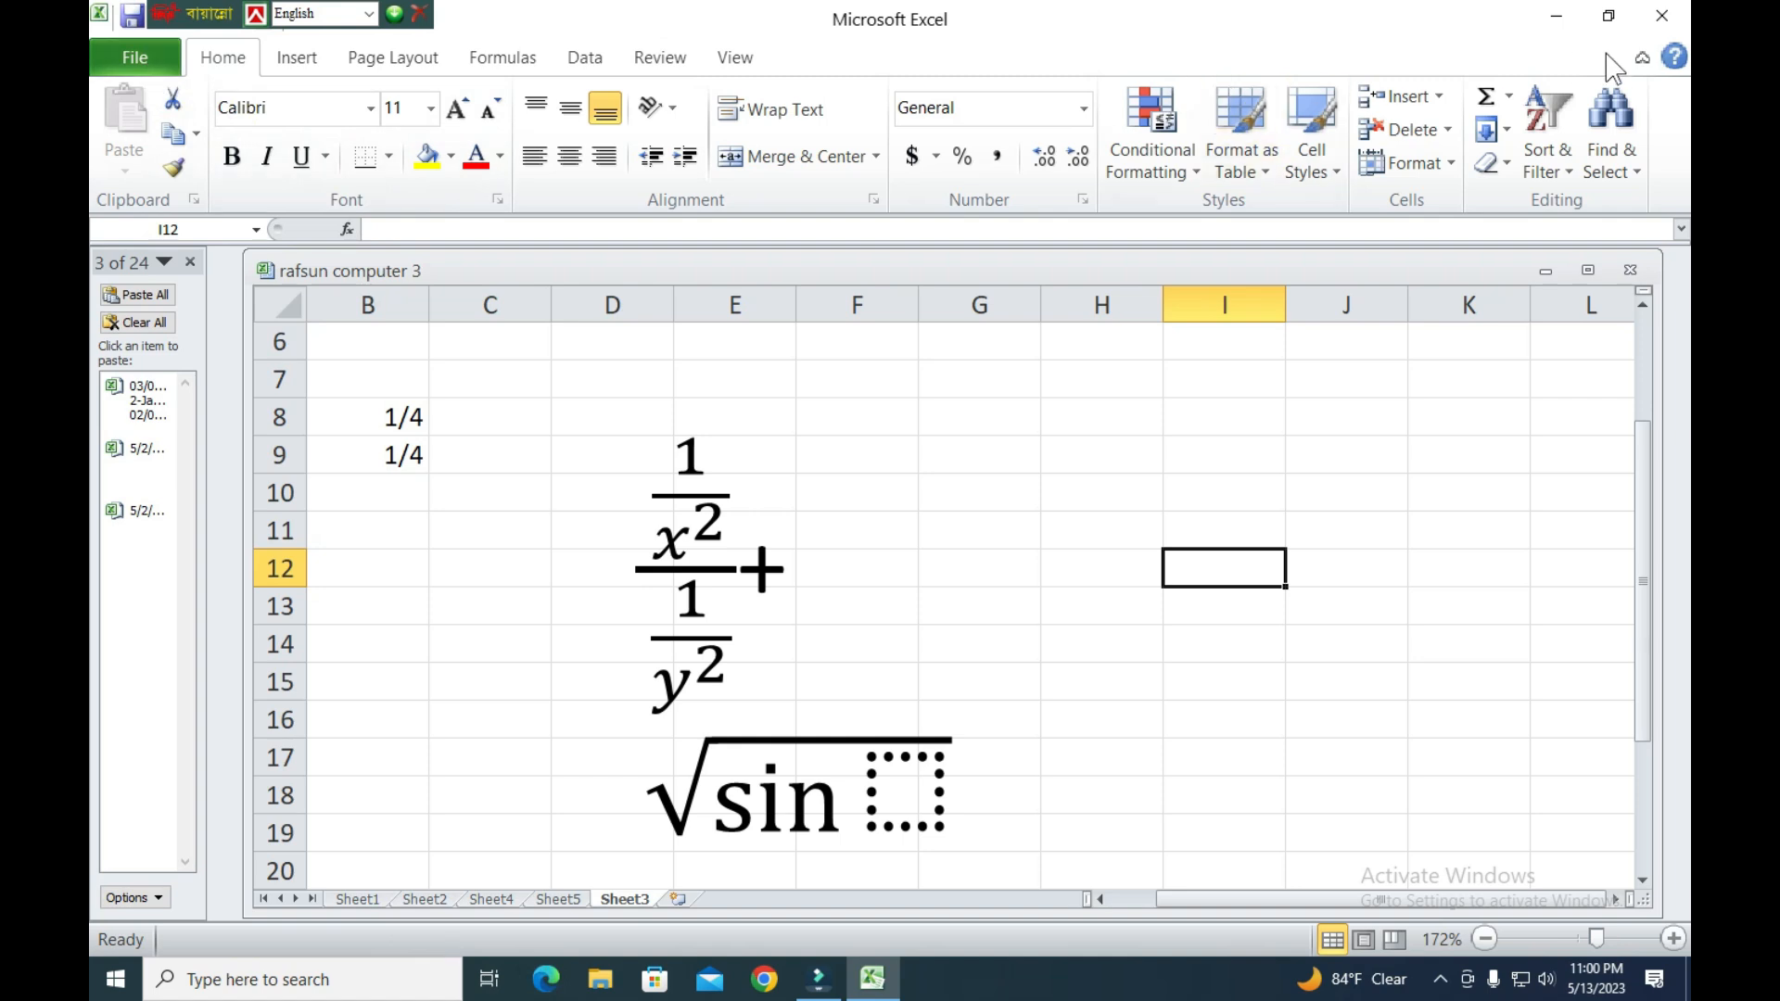
{"action": "left_click", "coordinate": [1661, 15]}
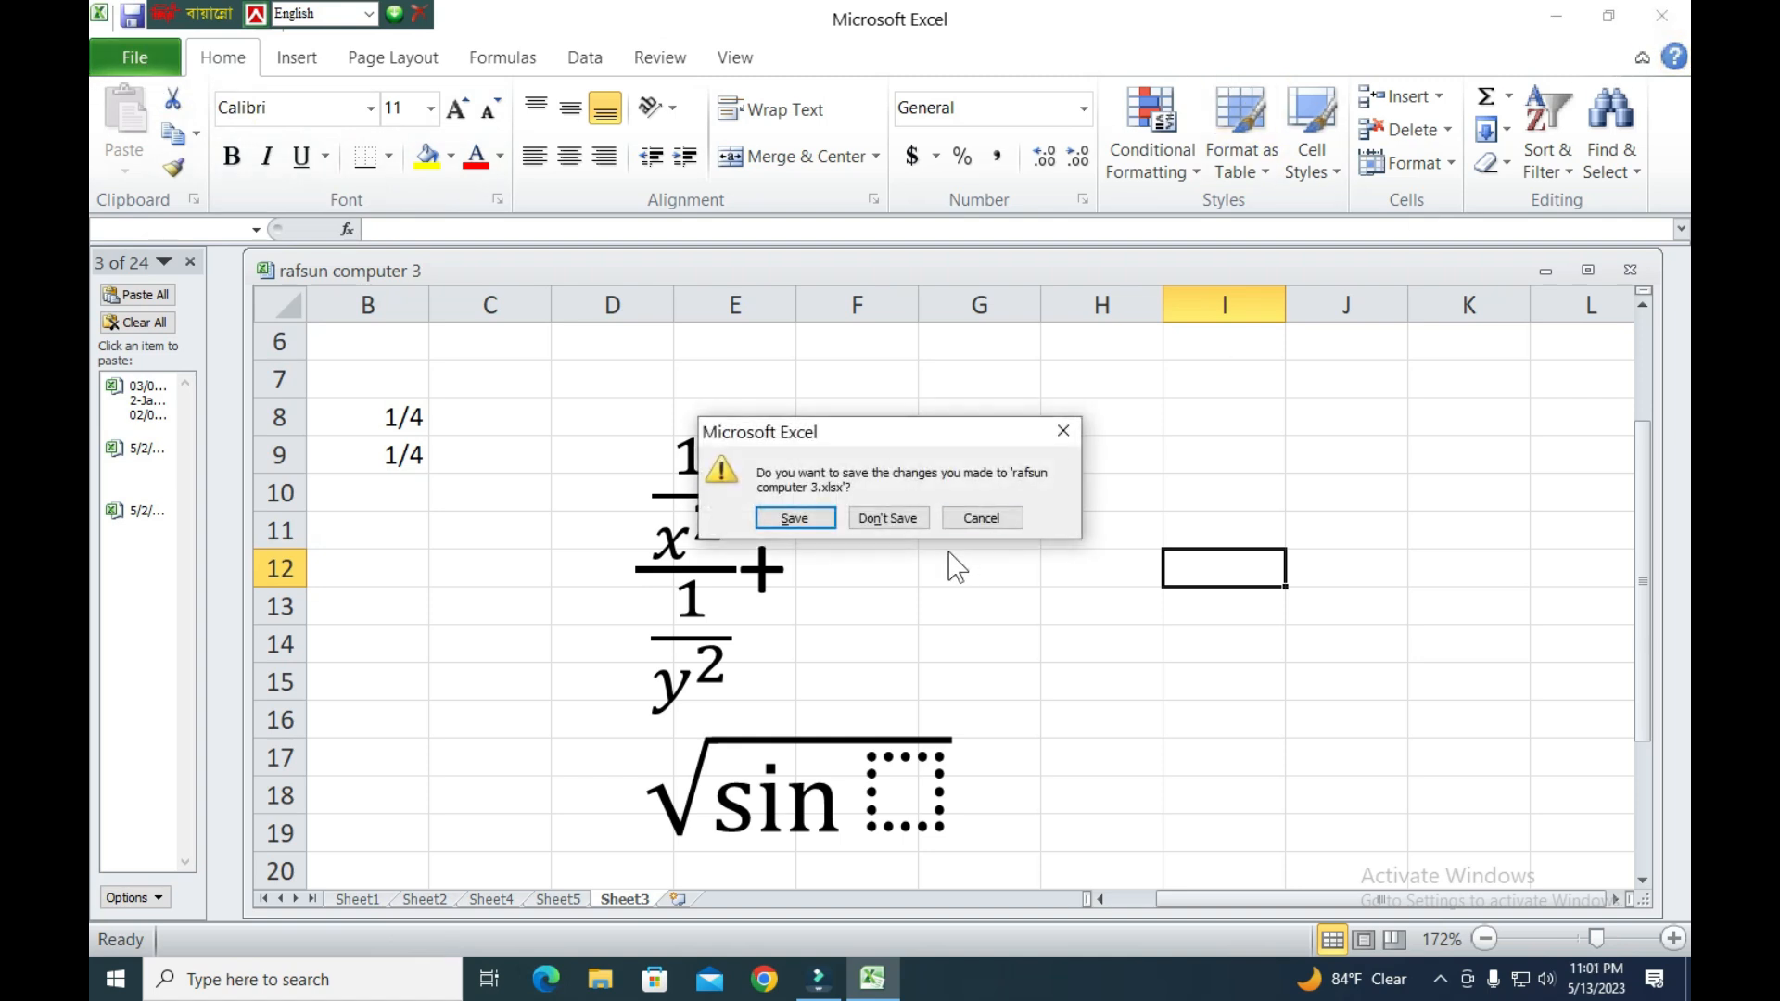
{"action": "left_click", "coordinate": [888, 518]}
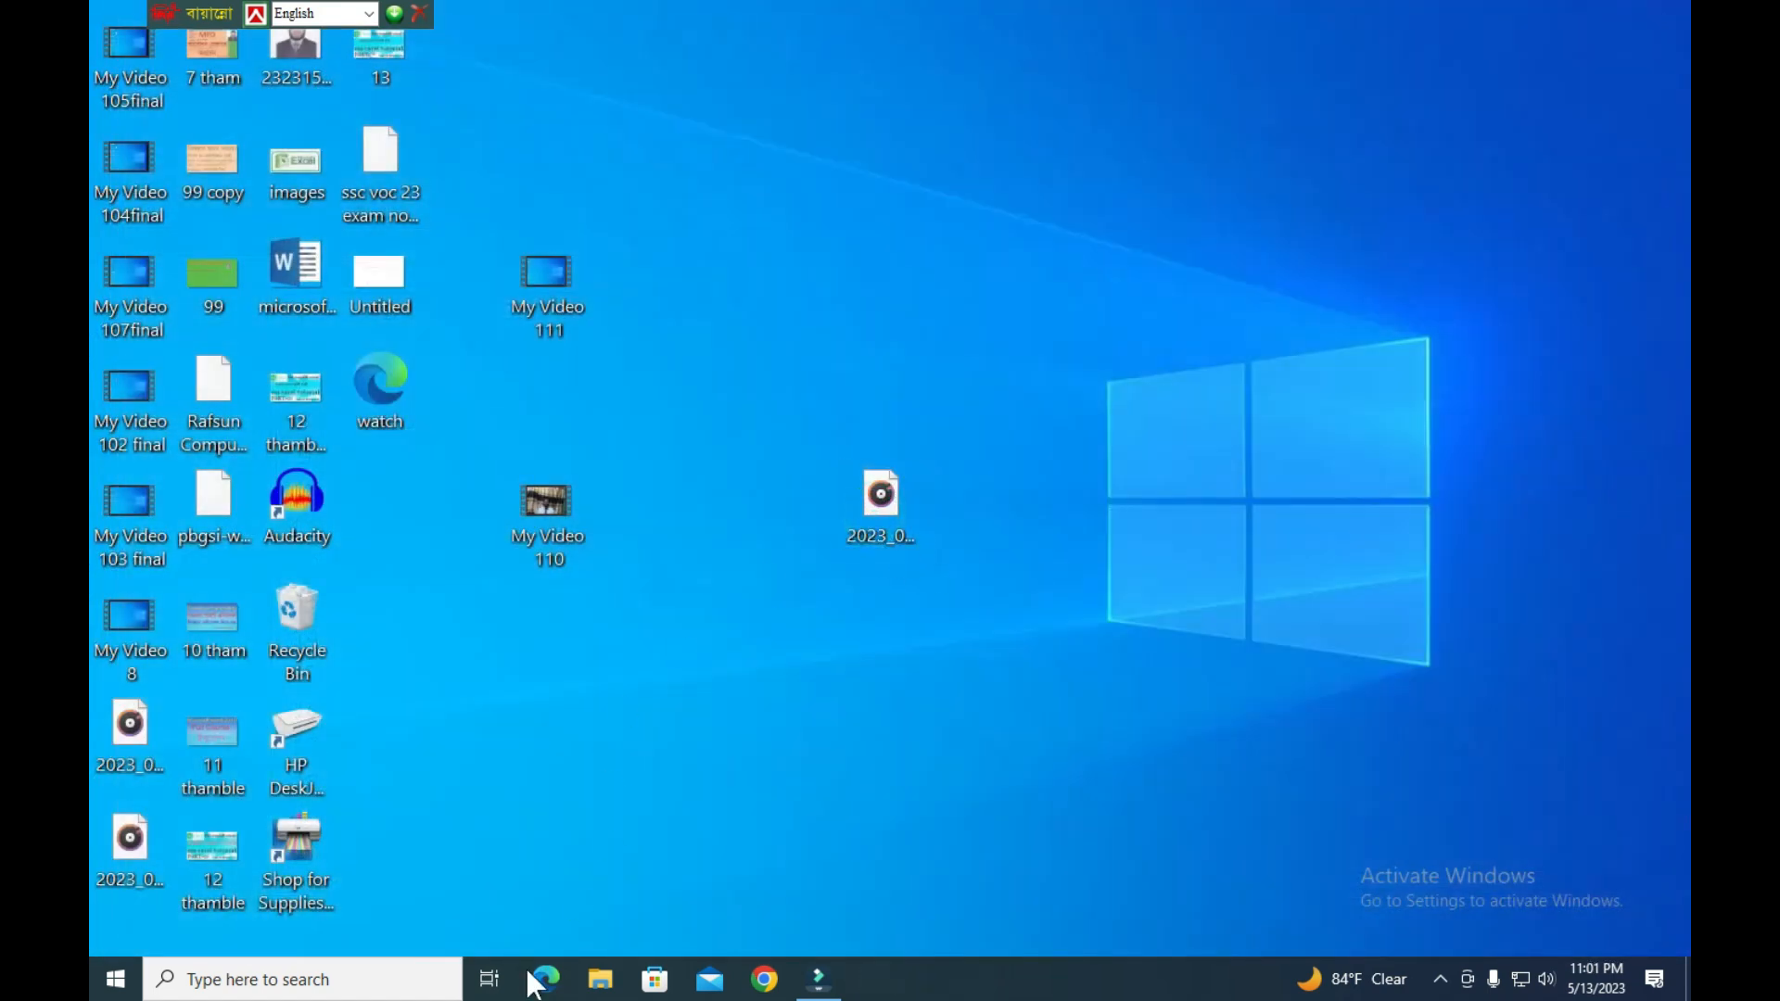
Start Microsoft Excel 2010 again and reopen the "rafsun computer 3" workbook.
{"action": "left_click", "coordinate": [241, 979]}
{"action": "scroll", "coordinate": [269, 556], "scroll_direction": "down", "scroll_amount": 2}
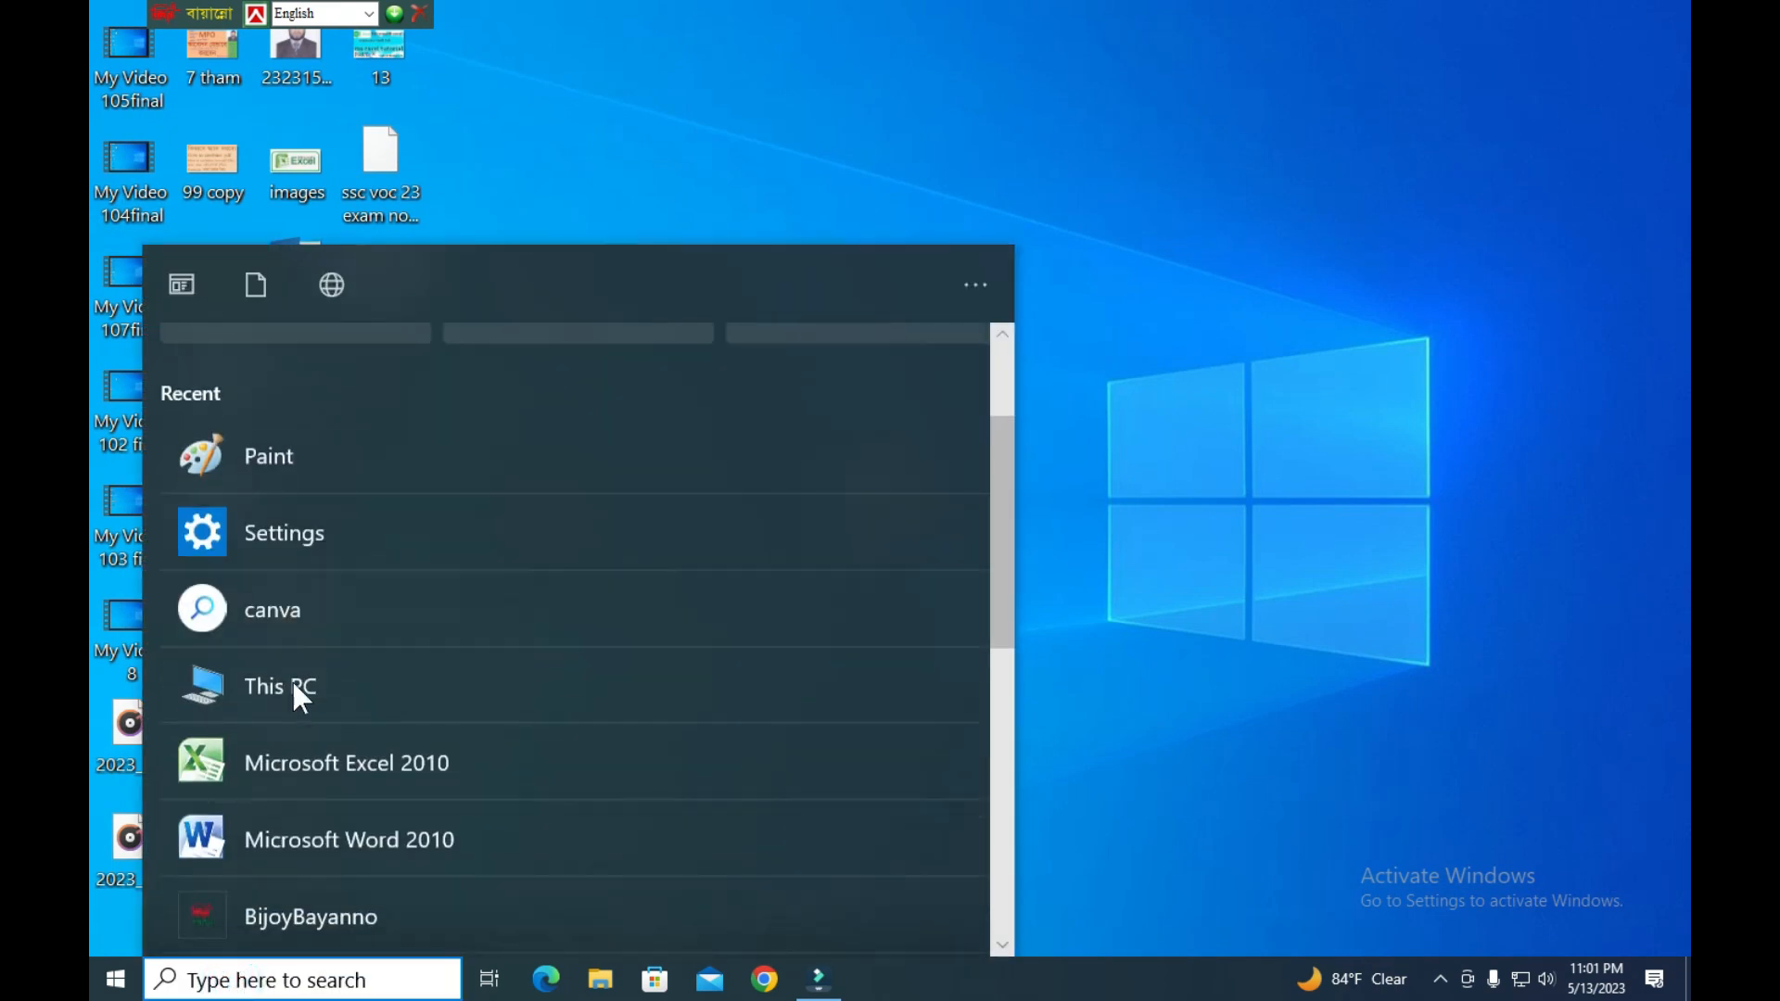
{"action": "left_click", "coordinate": [293, 764]}
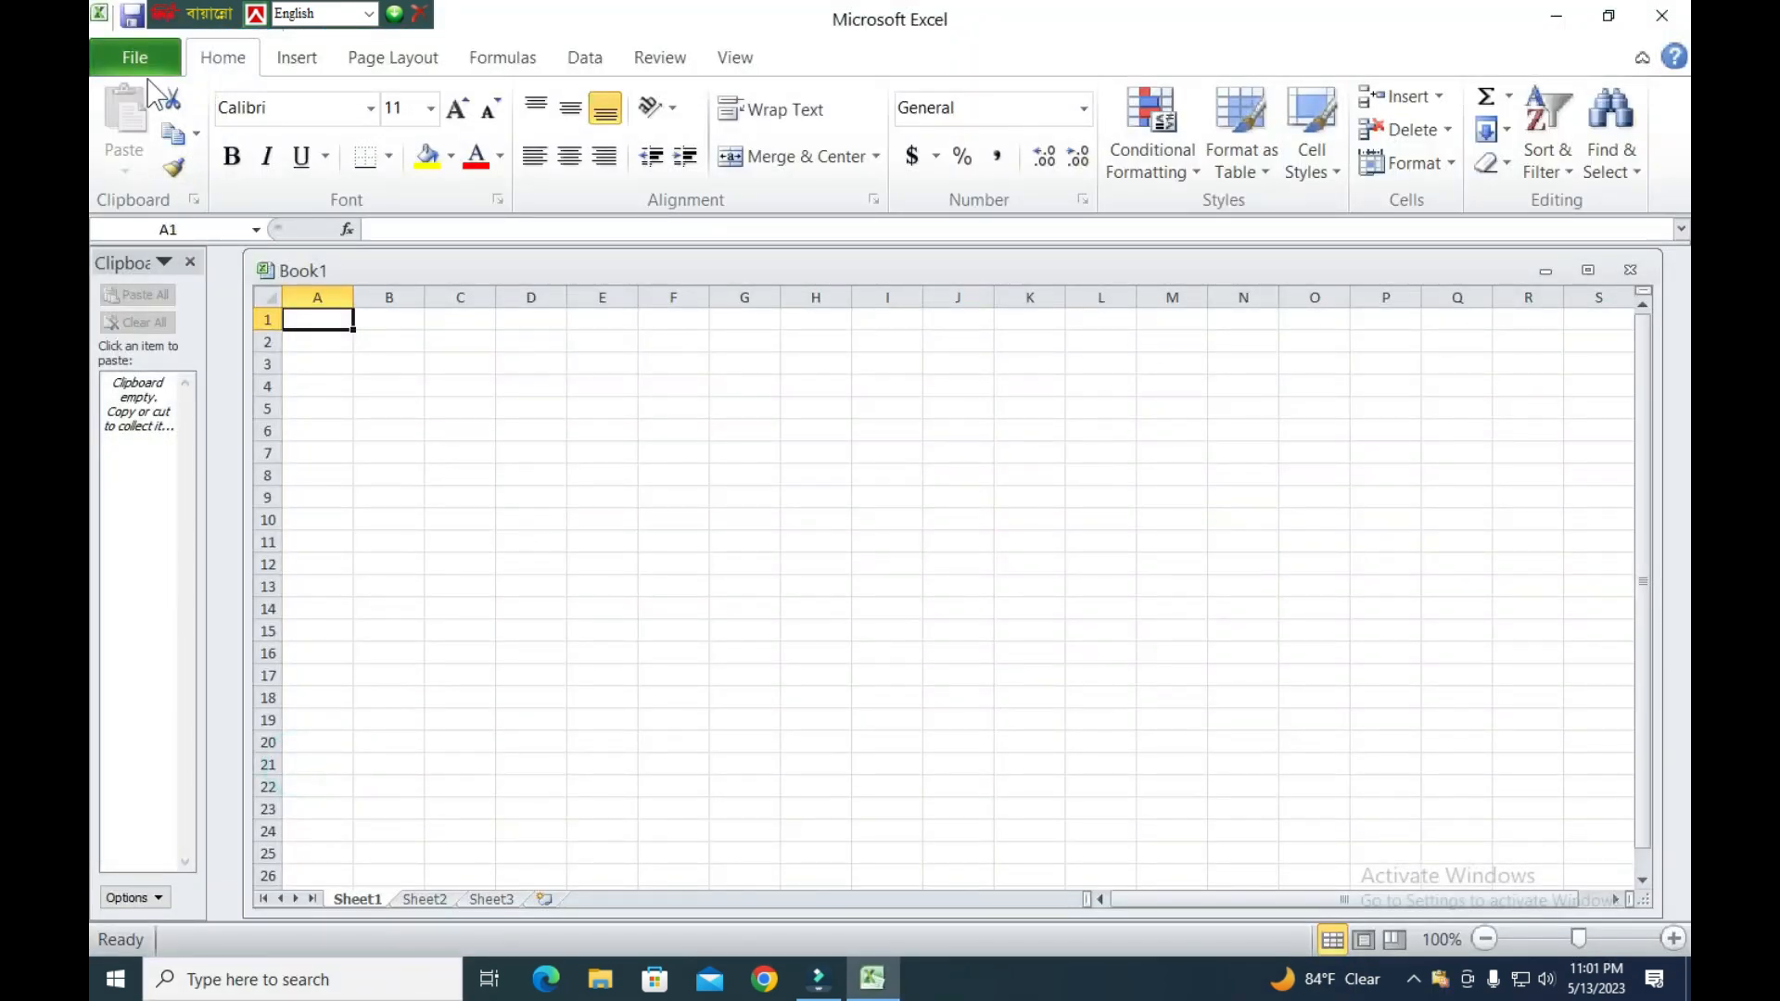
{"action": "left_click", "coordinate": [136, 57]}
{"action": "left_click", "coordinate": [429, 181]}
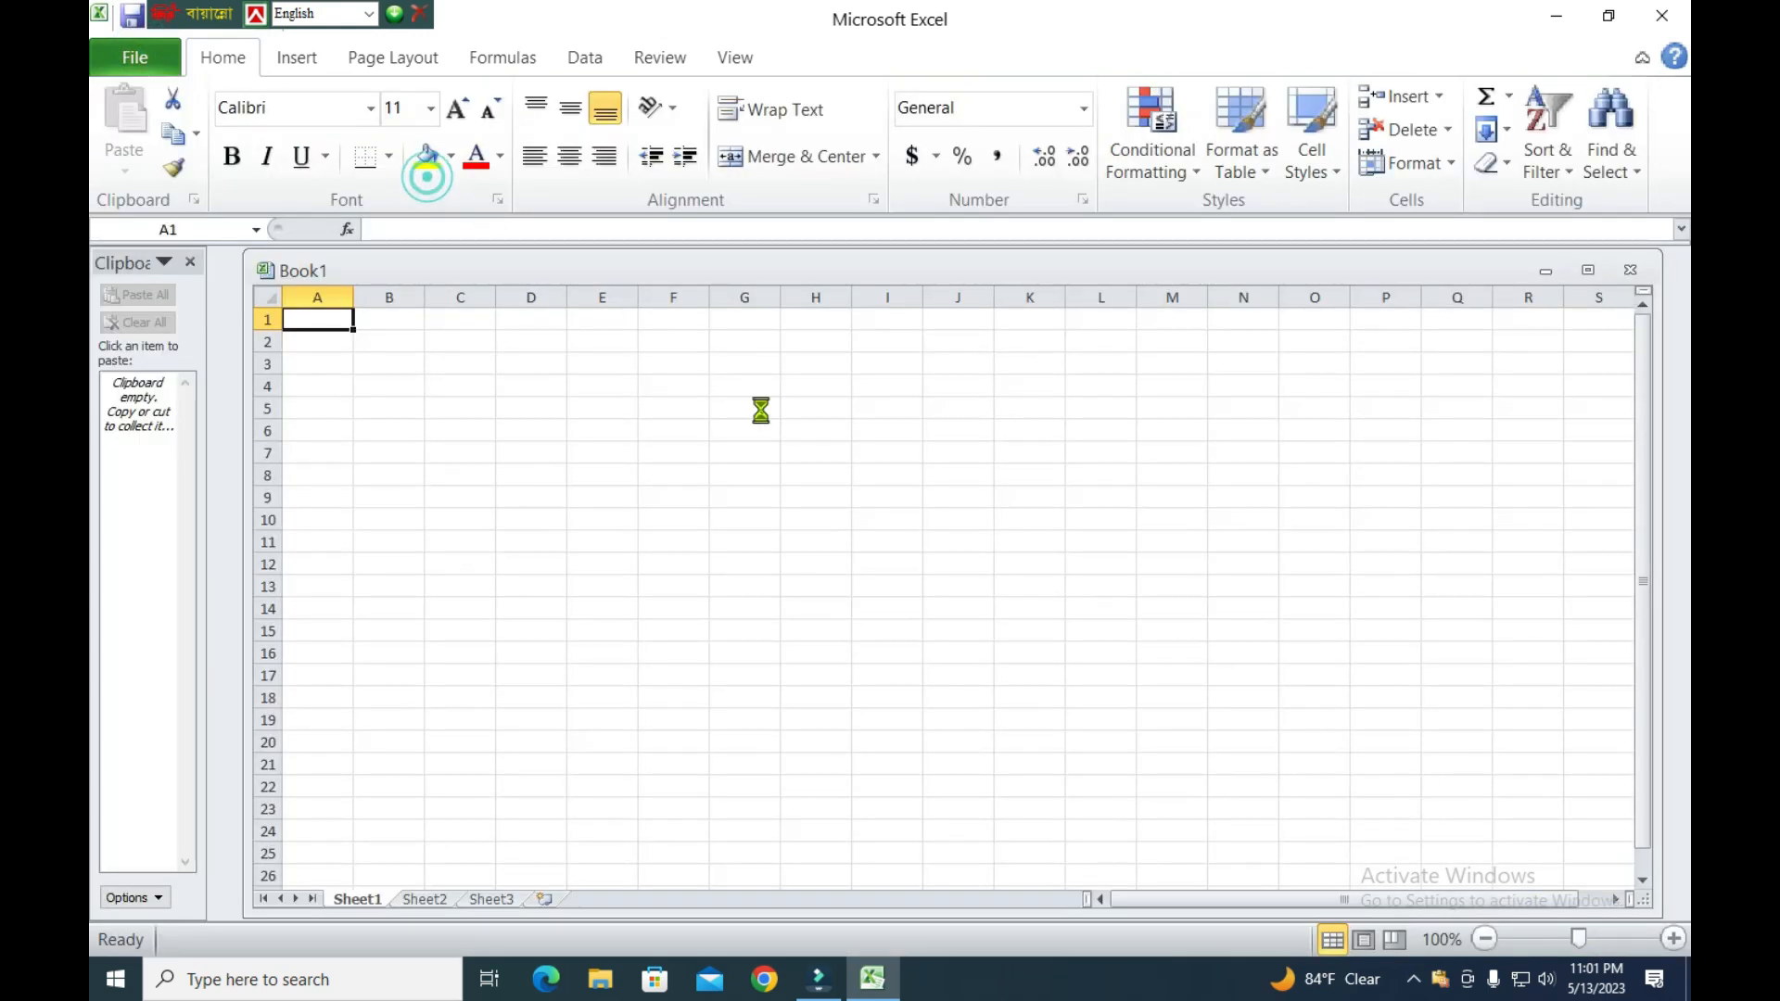
On Sheet4, sort the numbers in A1:A11 by column A values from smallest to largest.
{"action": "left_click", "coordinate": [424, 900]}
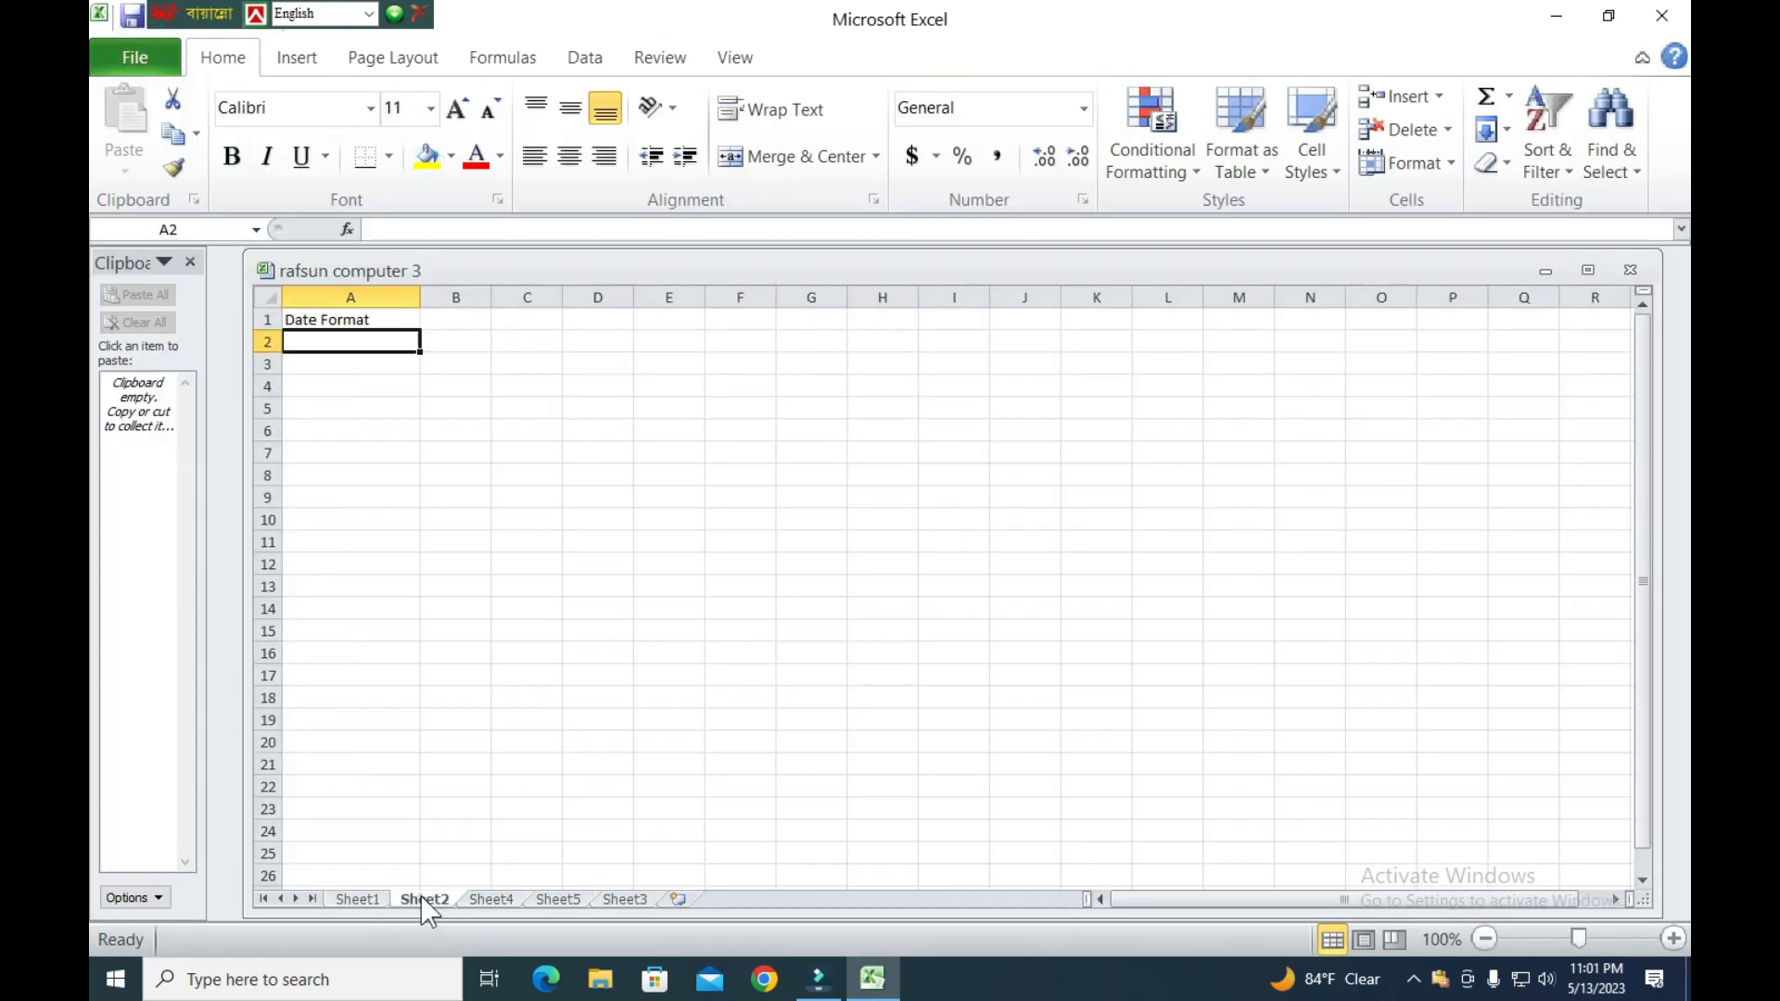
{"action": "left_click", "coordinate": [478, 899]}
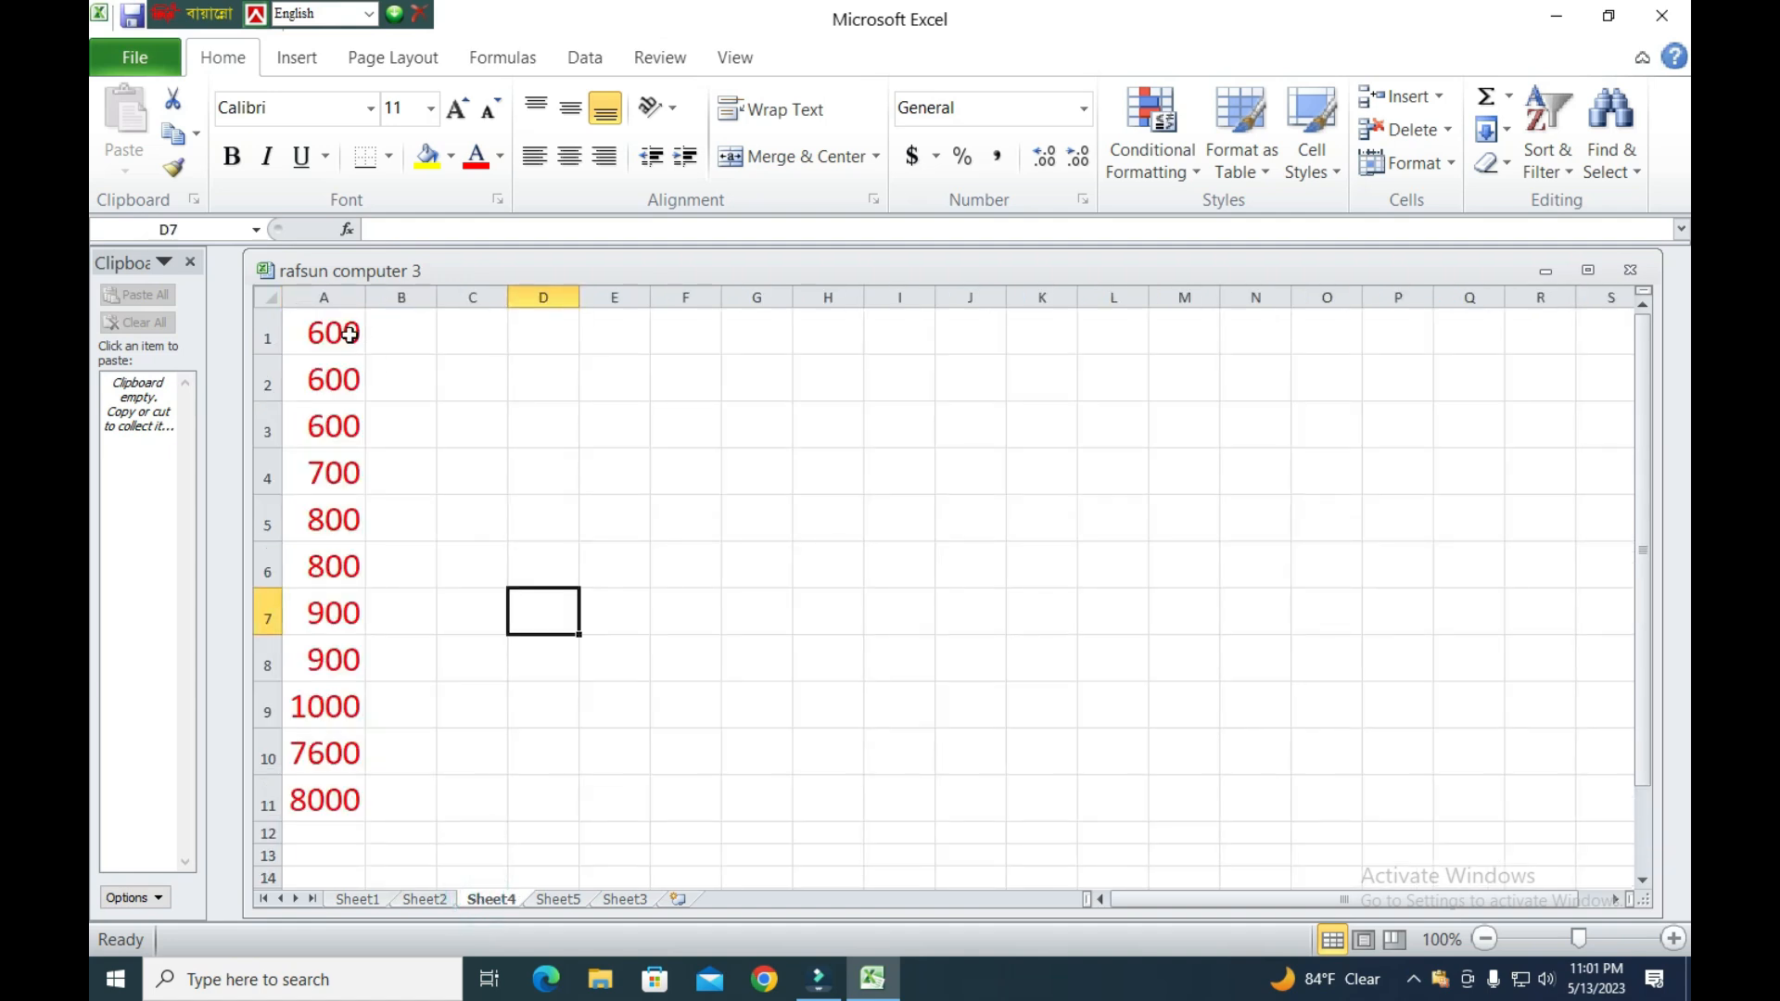
{"action": "left_click_drag", "start_coordinate": [320, 325], "coordinate": [345, 821]}
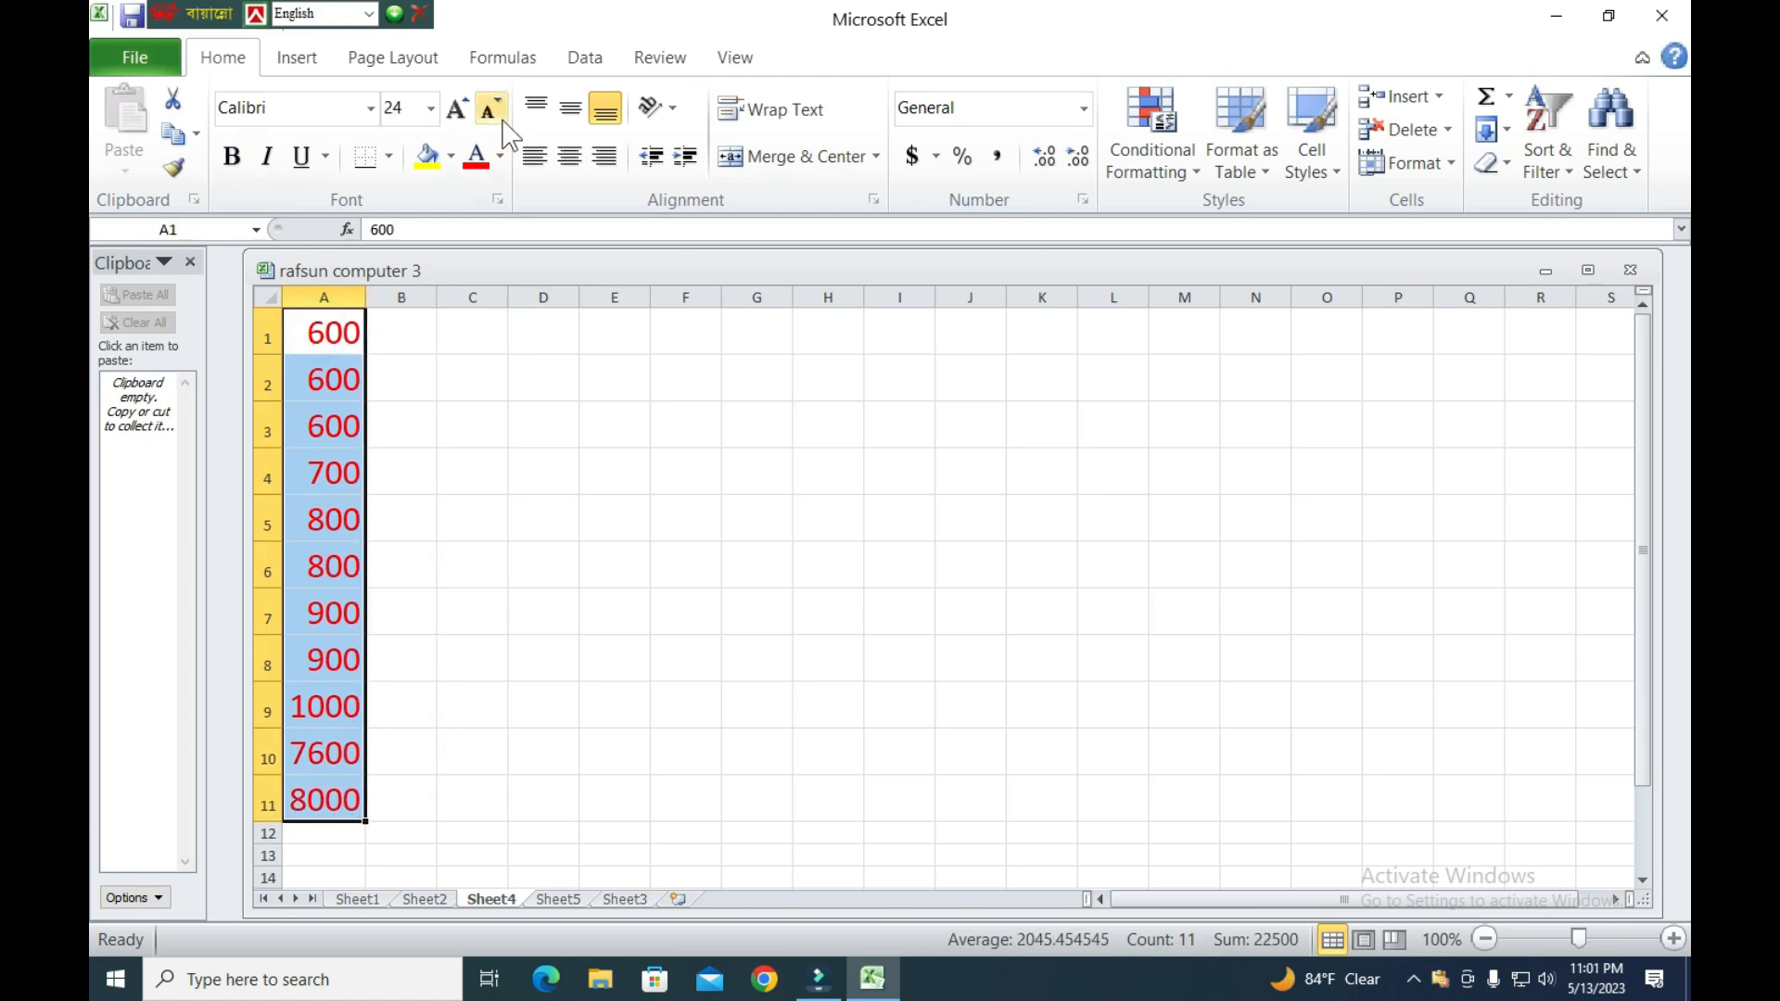
{"action": "left_click", "coordinate": [585, 57]}
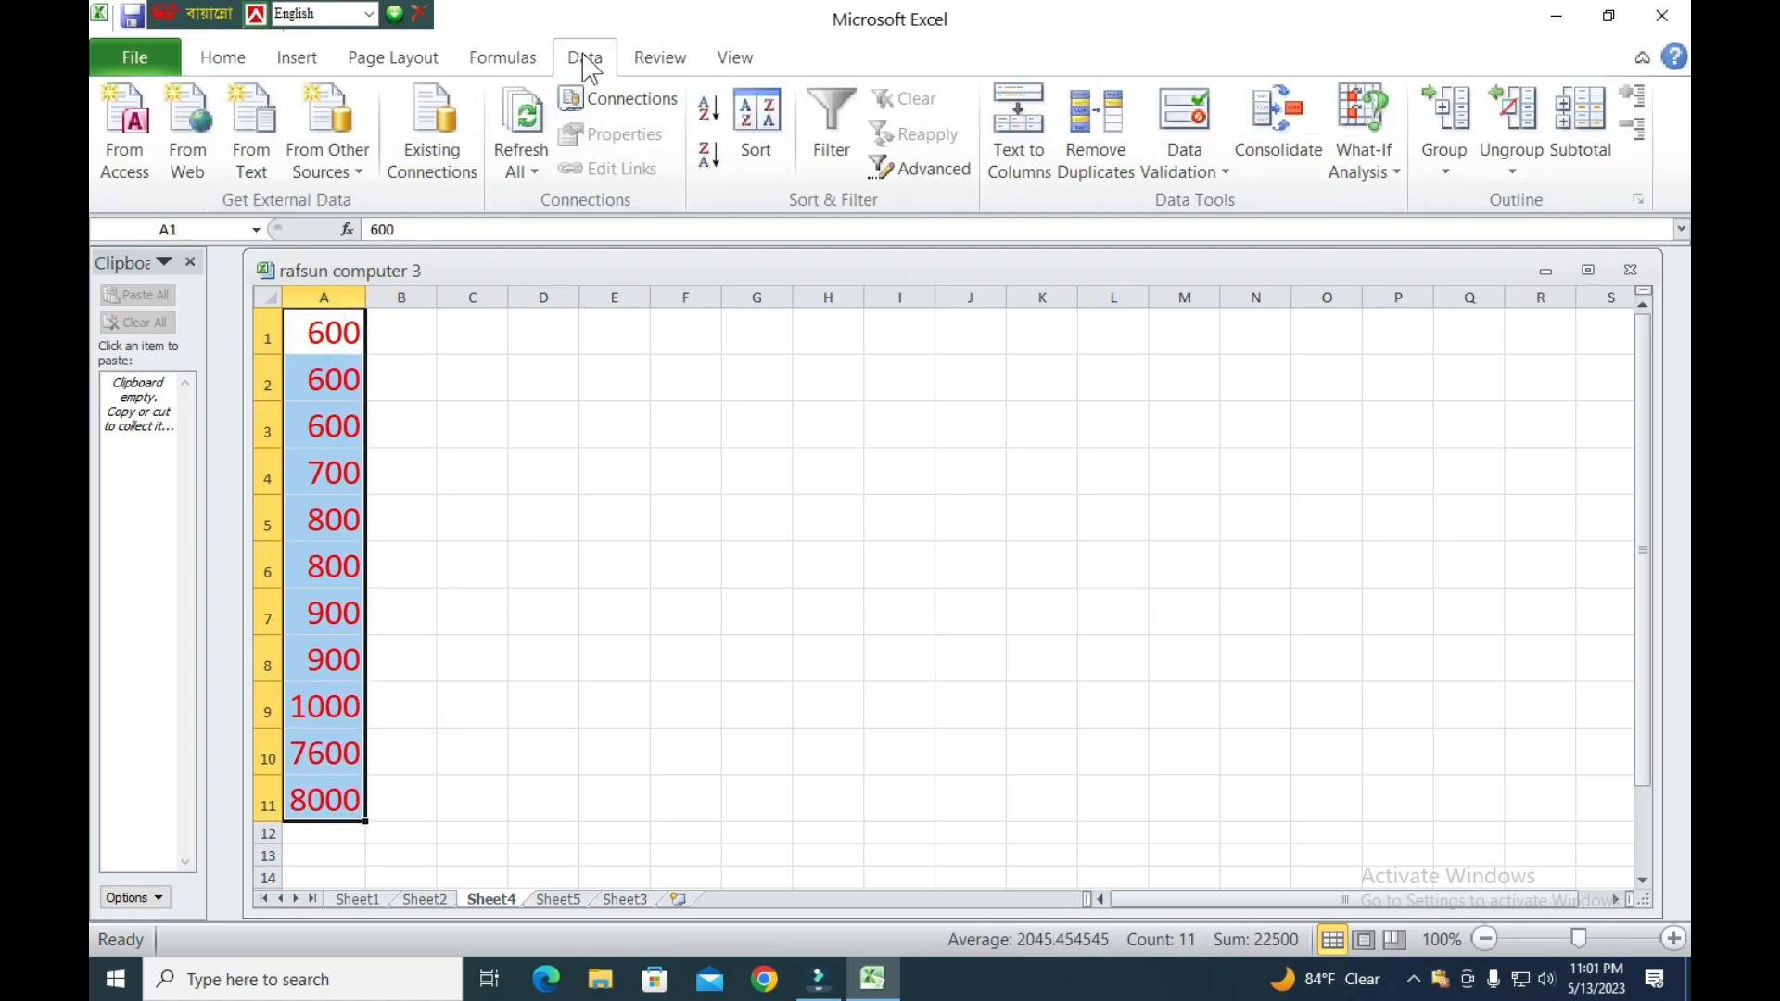
{"action": "left_click", "coordinate": [755, 130]}
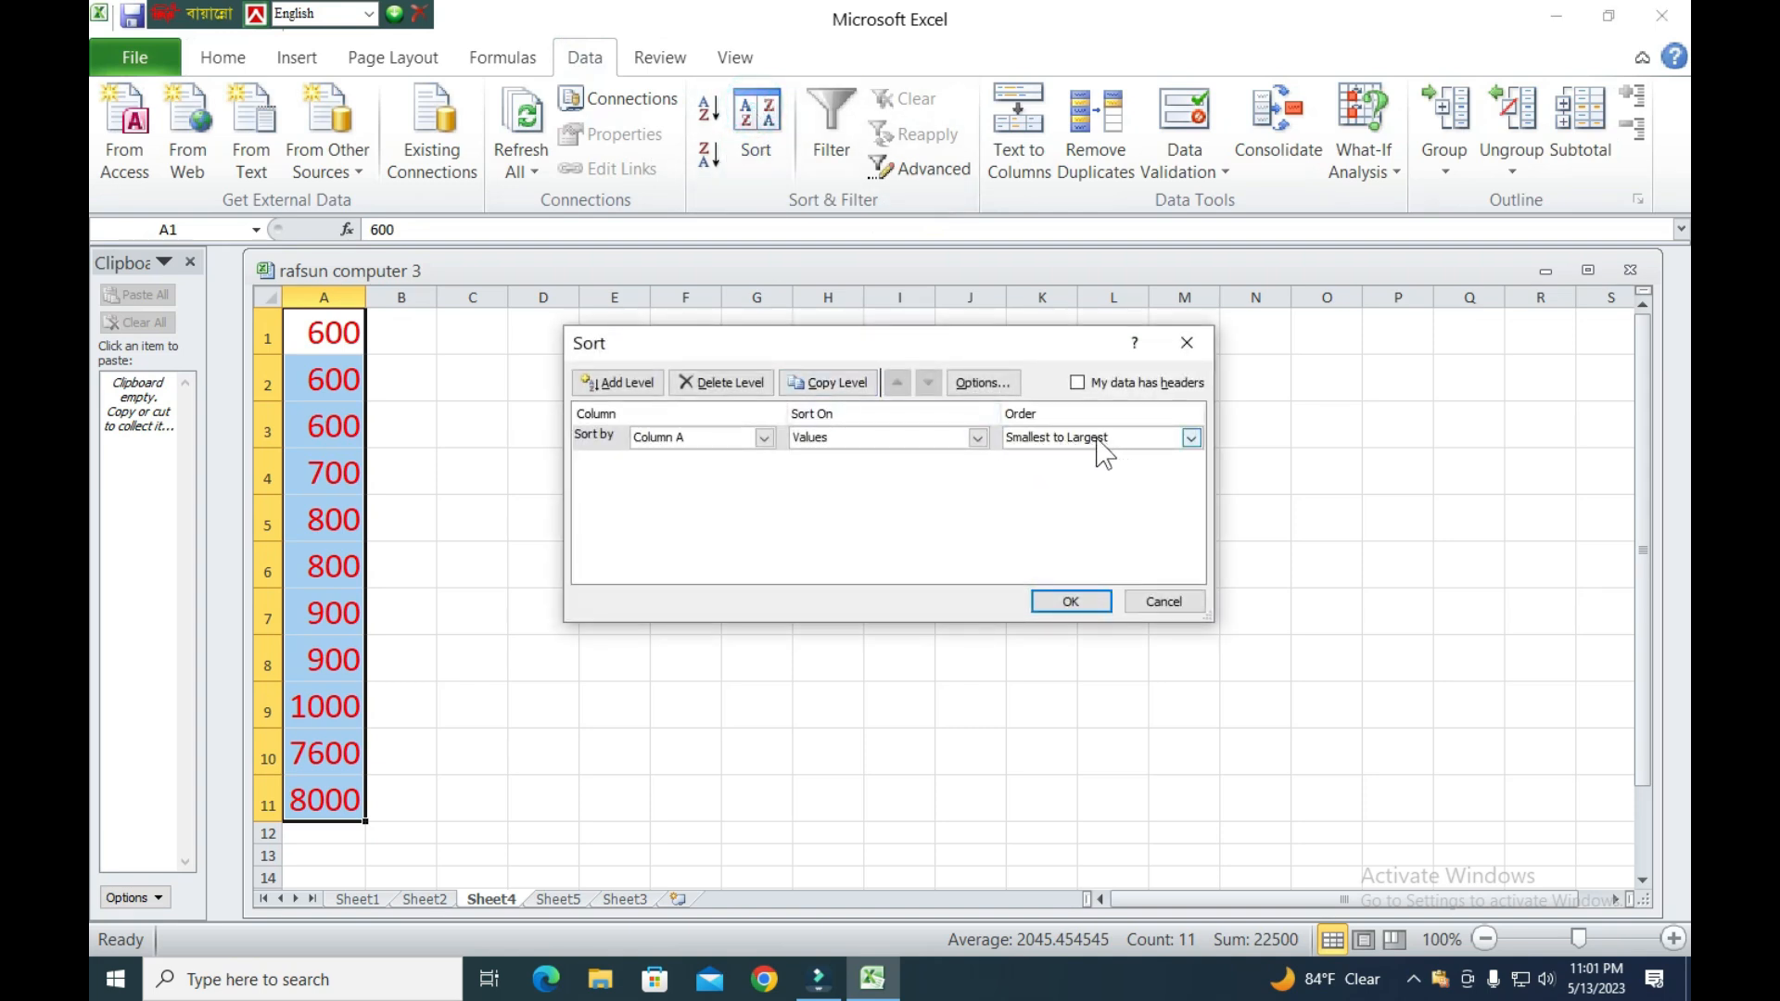
{"action": "left_click", "coordinate": [1191, 437]}
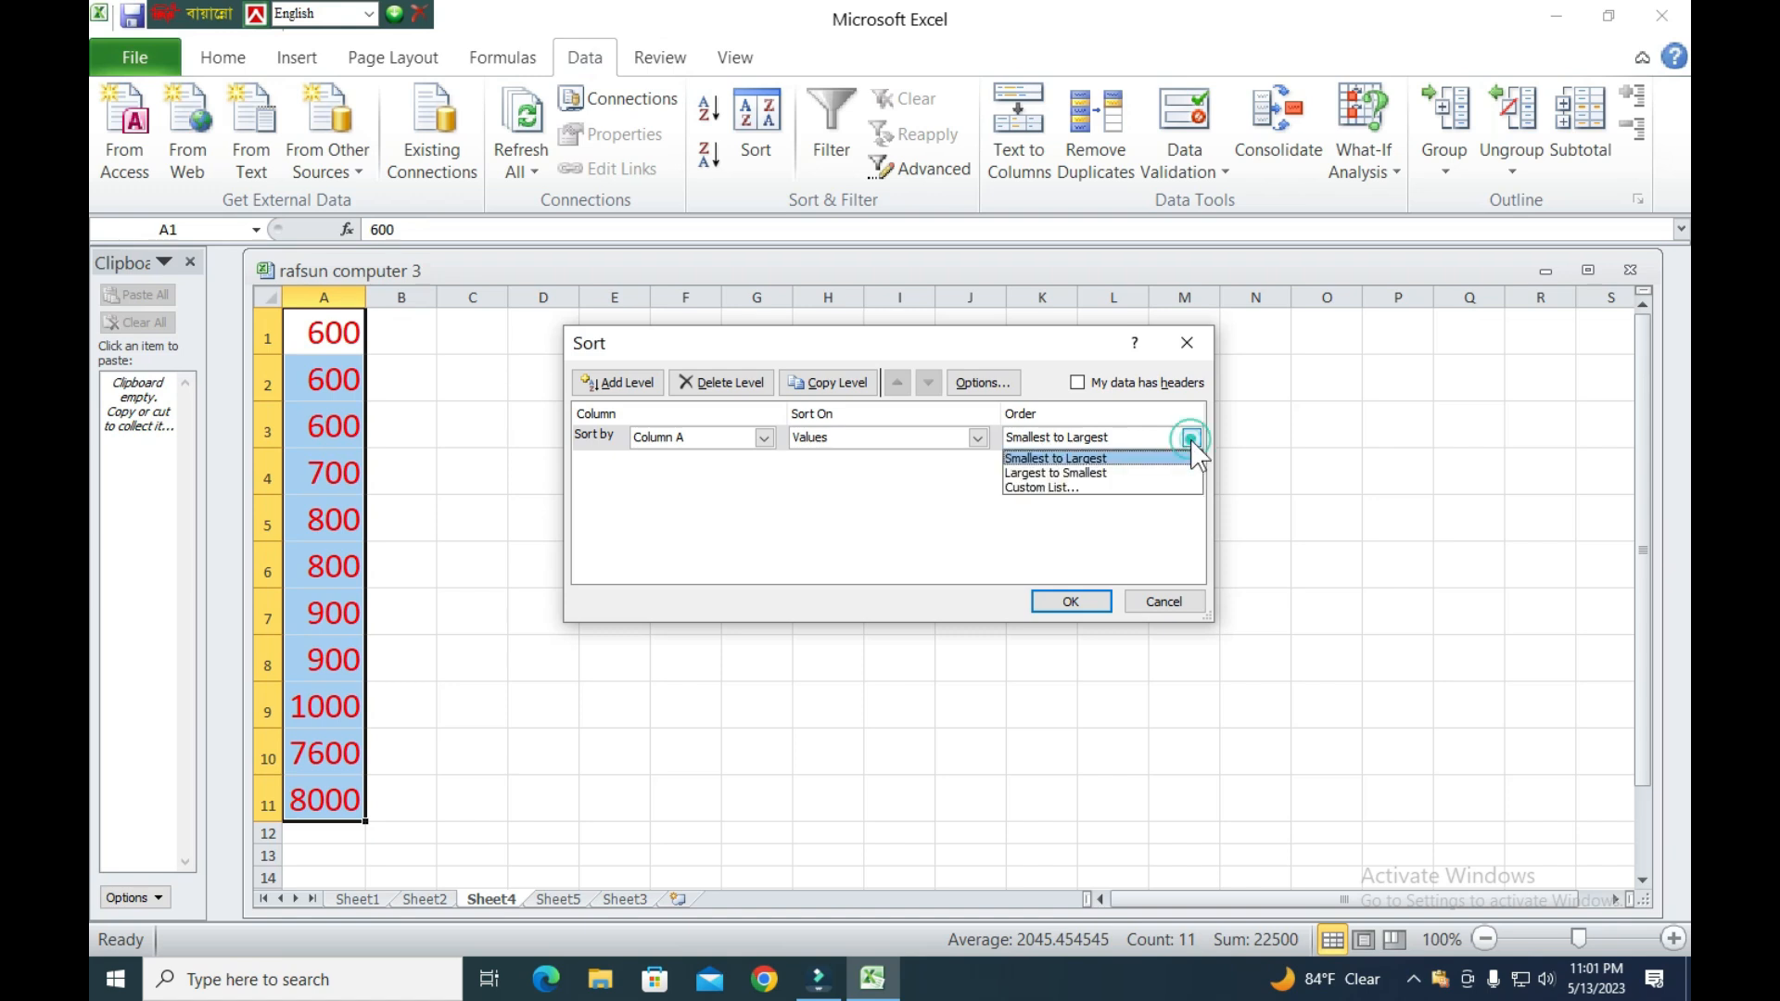
{"action": "left_click", "coordinate": [1062, 458]}
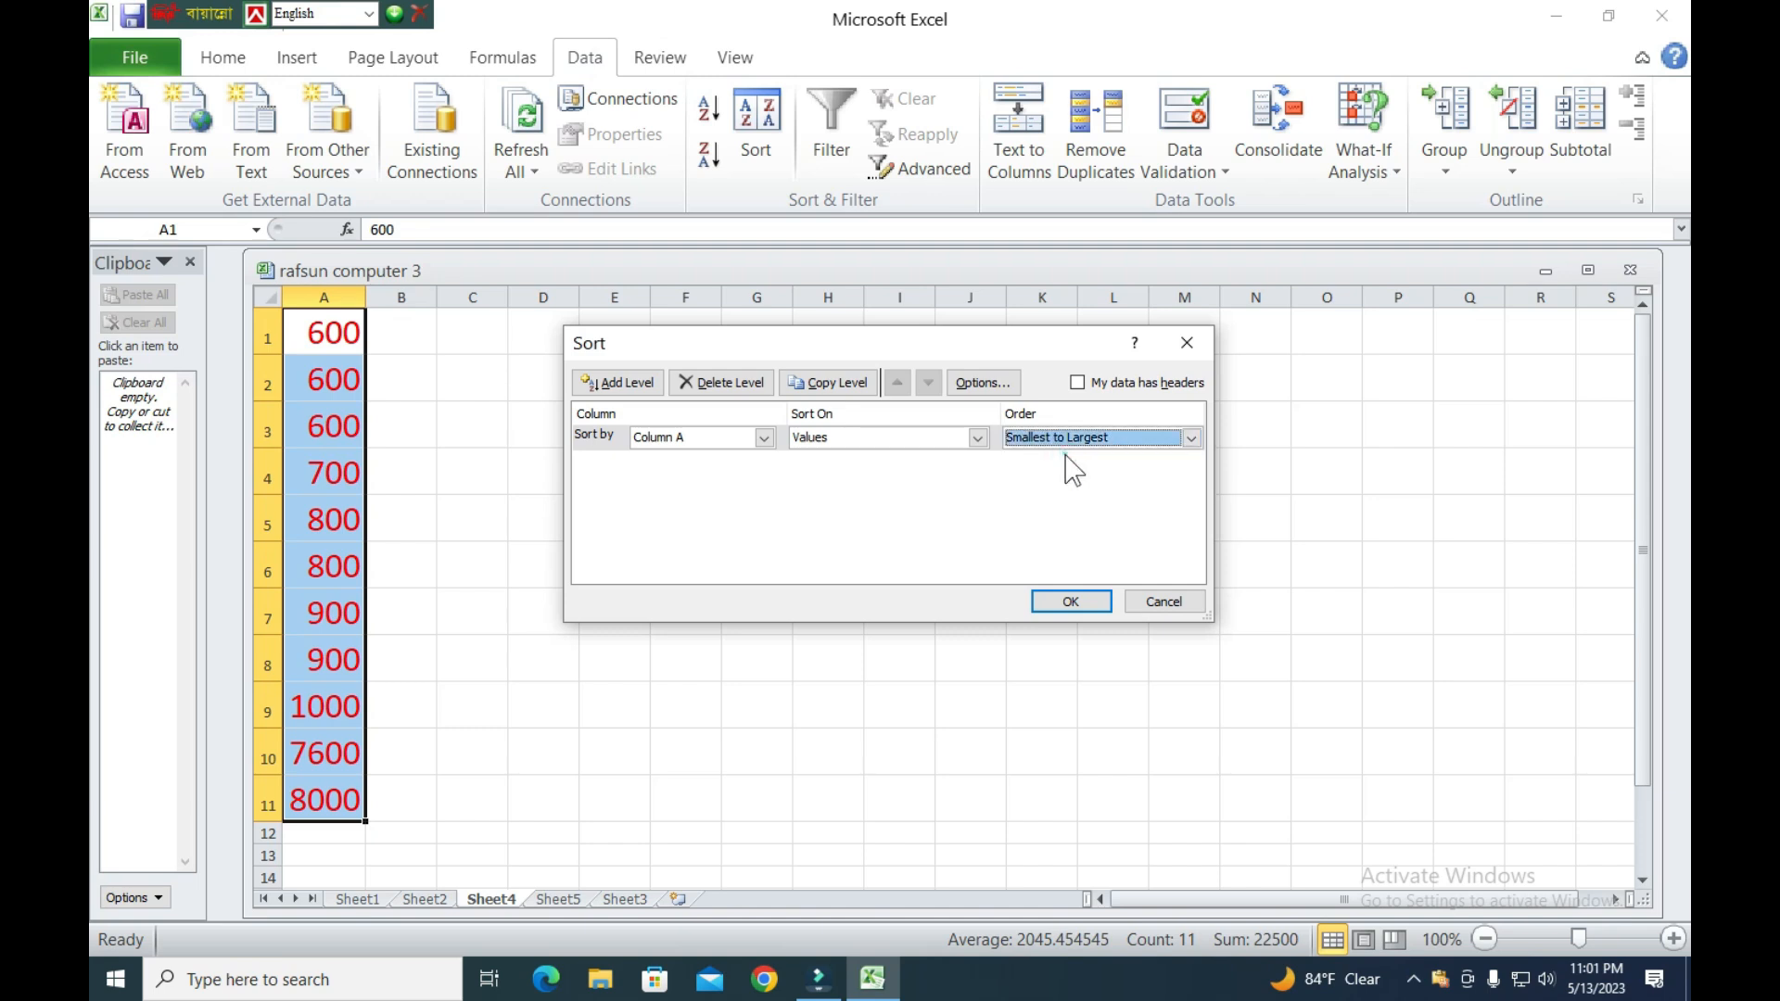
{"action": "left_click", "coordinate": [1070, 603]}
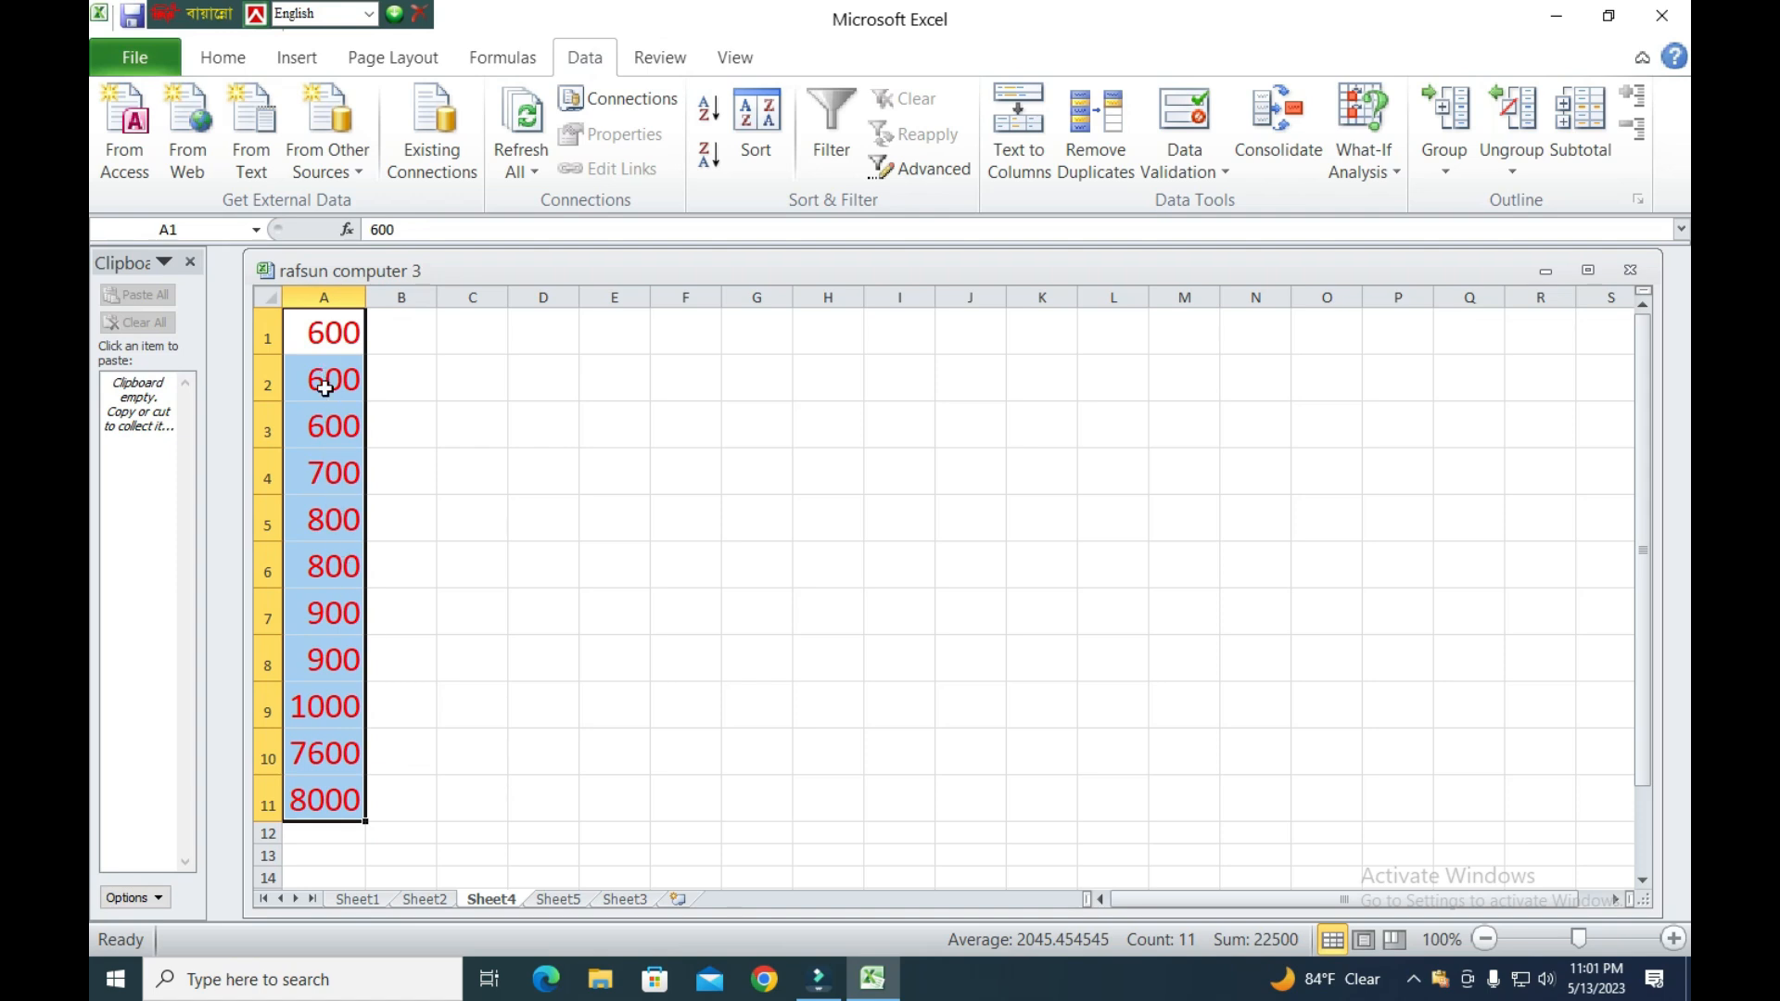
Re-sort the numbers in A1:A11 by column A values from largest to smallest.
{"action": "left_click", "coordinate": [571, 56]}
{"action": "left_click", "coordinate": [690, 547]}
{"action": "left_click_drag", "start_coordinate": [329, 333], "coordinate": [364, 798]}
{"action": "left_click", "coordinate": [755, 130]}
{"action": "left_click", "coordinate": [1140, 434]}
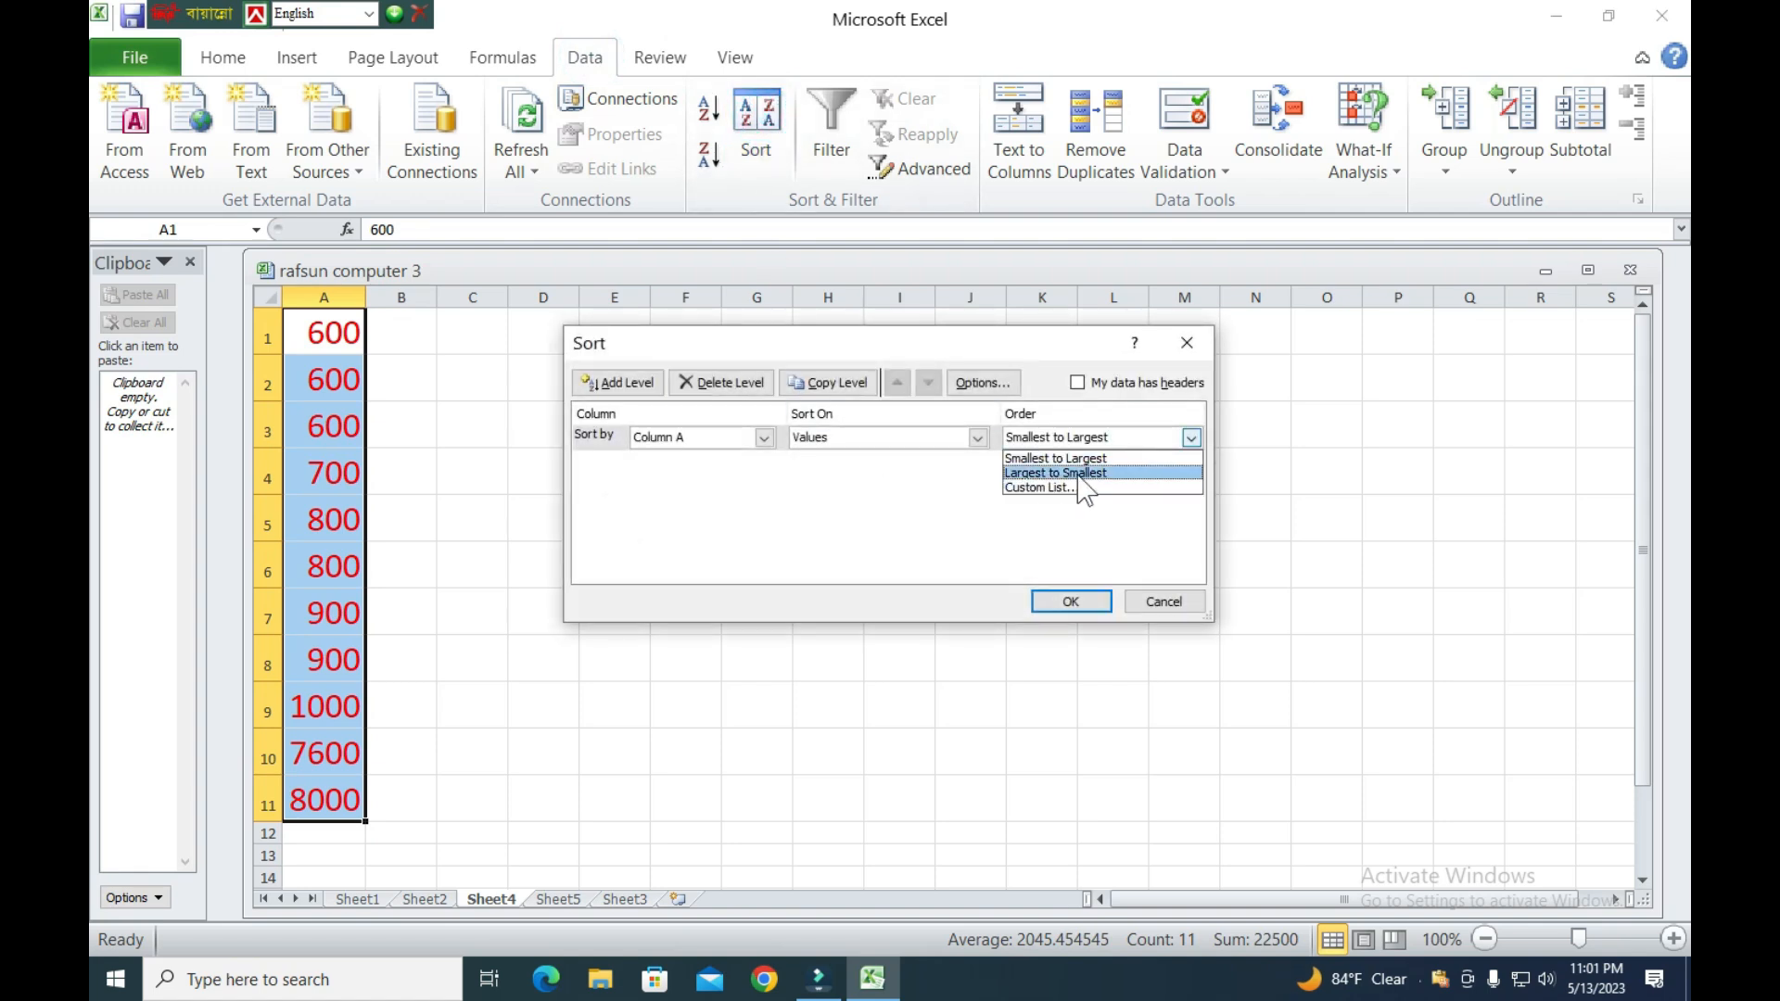
{"action": "left_click", "coordinate": [1090, 475]}
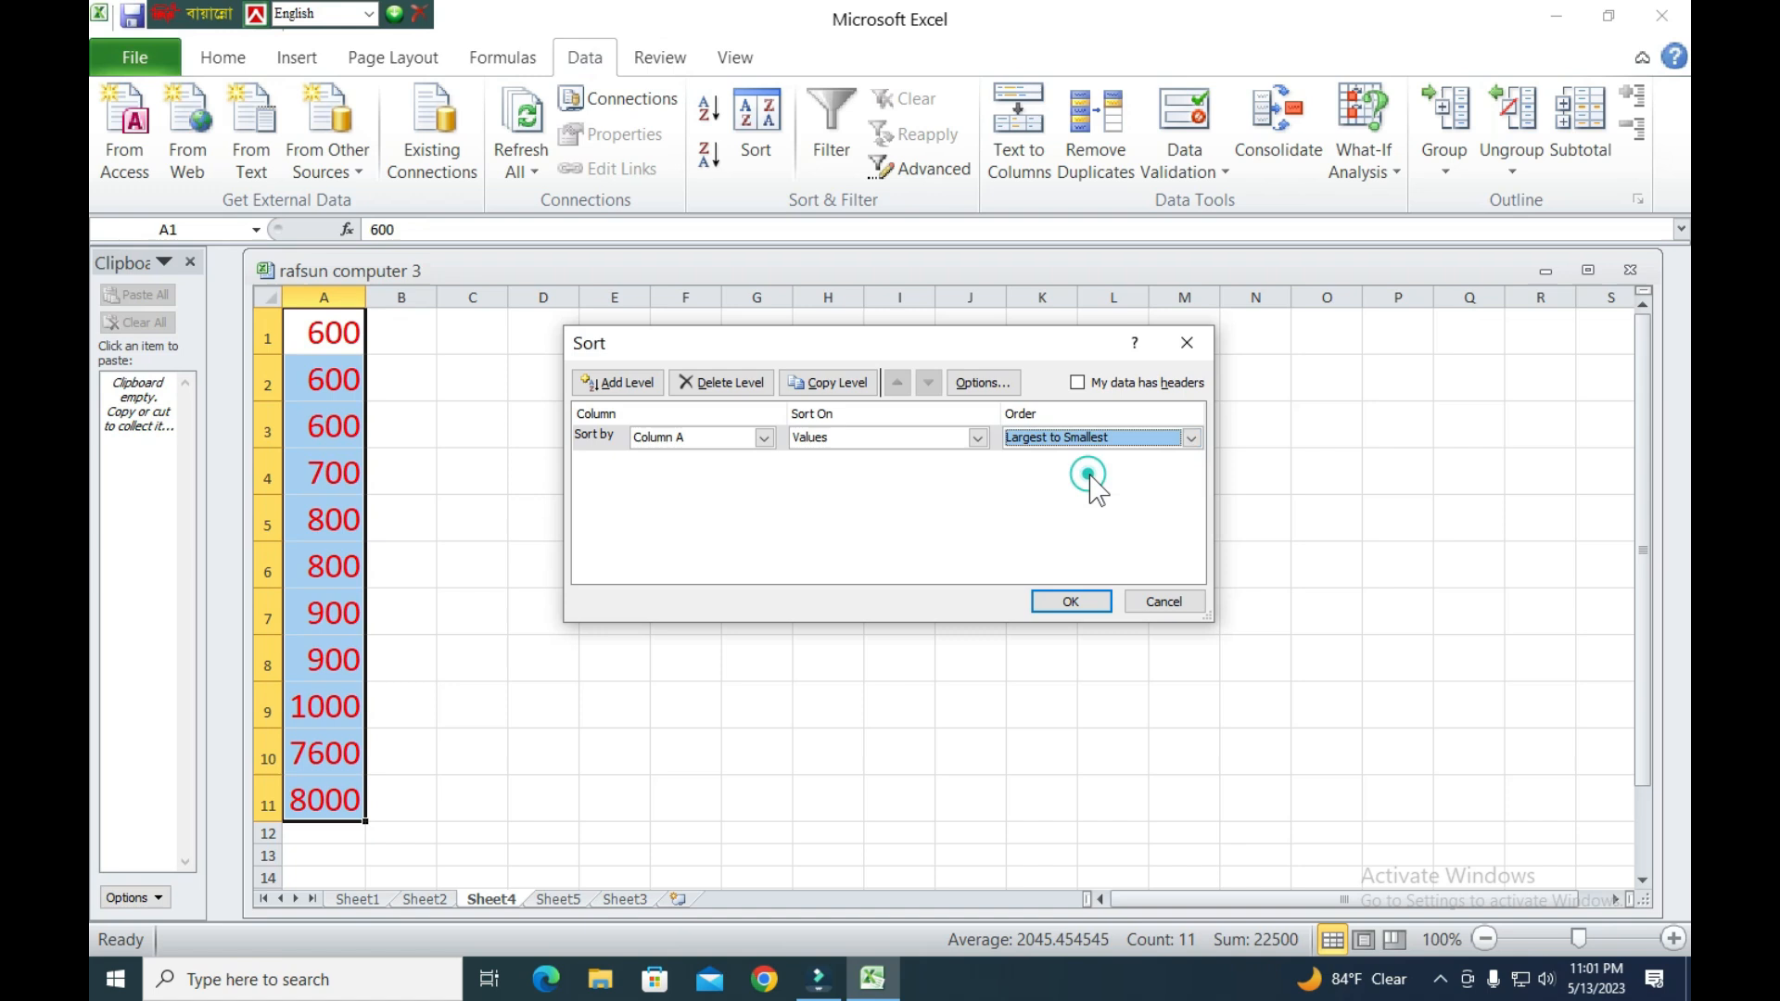
{"action": "left_click", "coordinate": [1071, 602]}
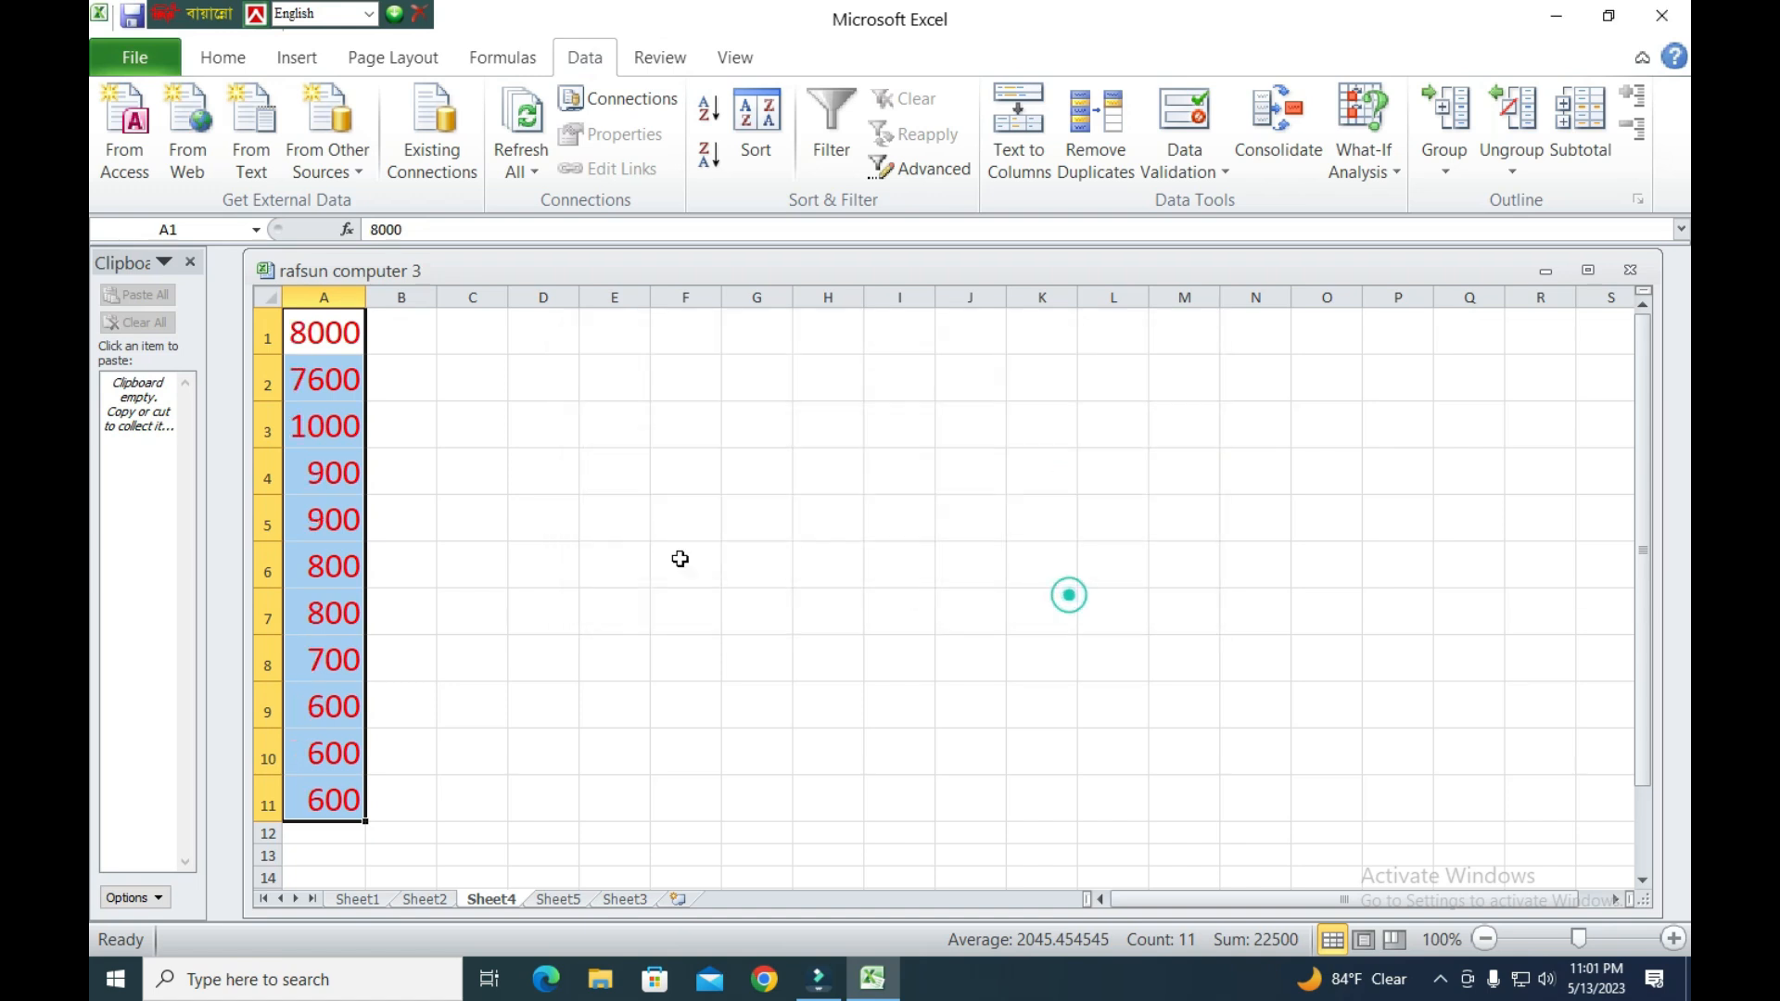
{"action": "left_click", "coordinate": [523, 551]}
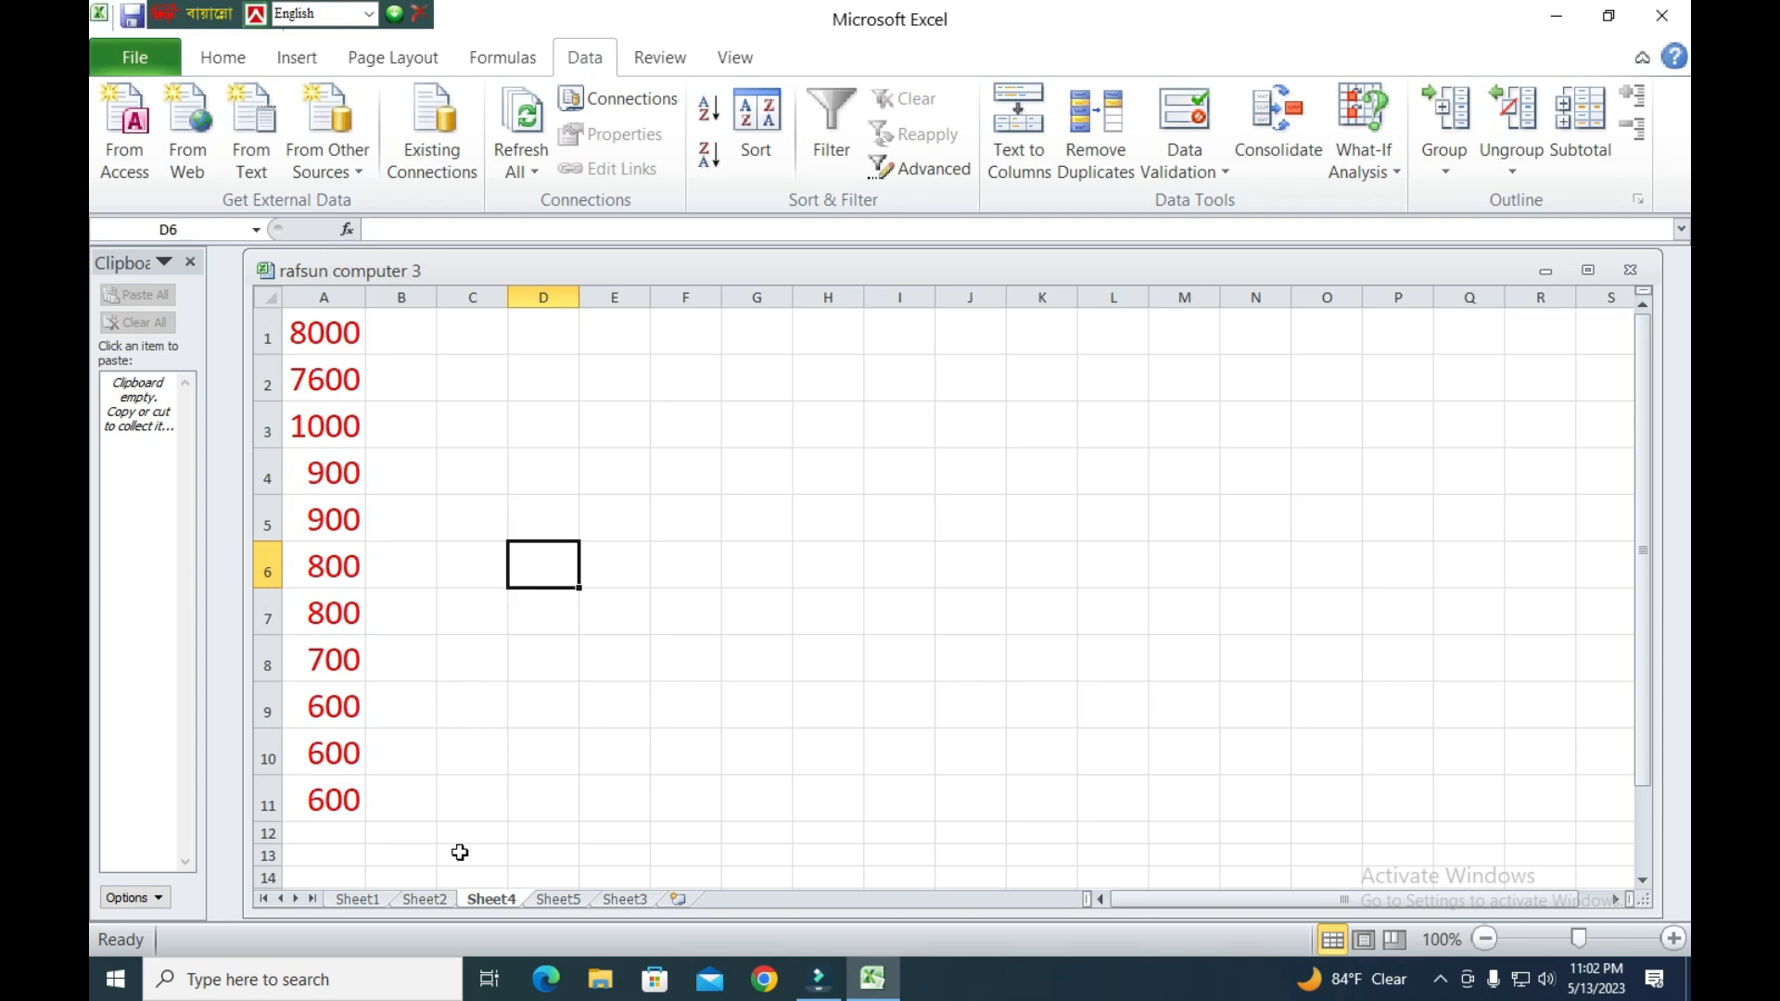
On Sheet5, set the horizontal alignment of the dates in B19:B27 to Right (Indent).
{"action": "left_click", "coordinate": [559, 899]}
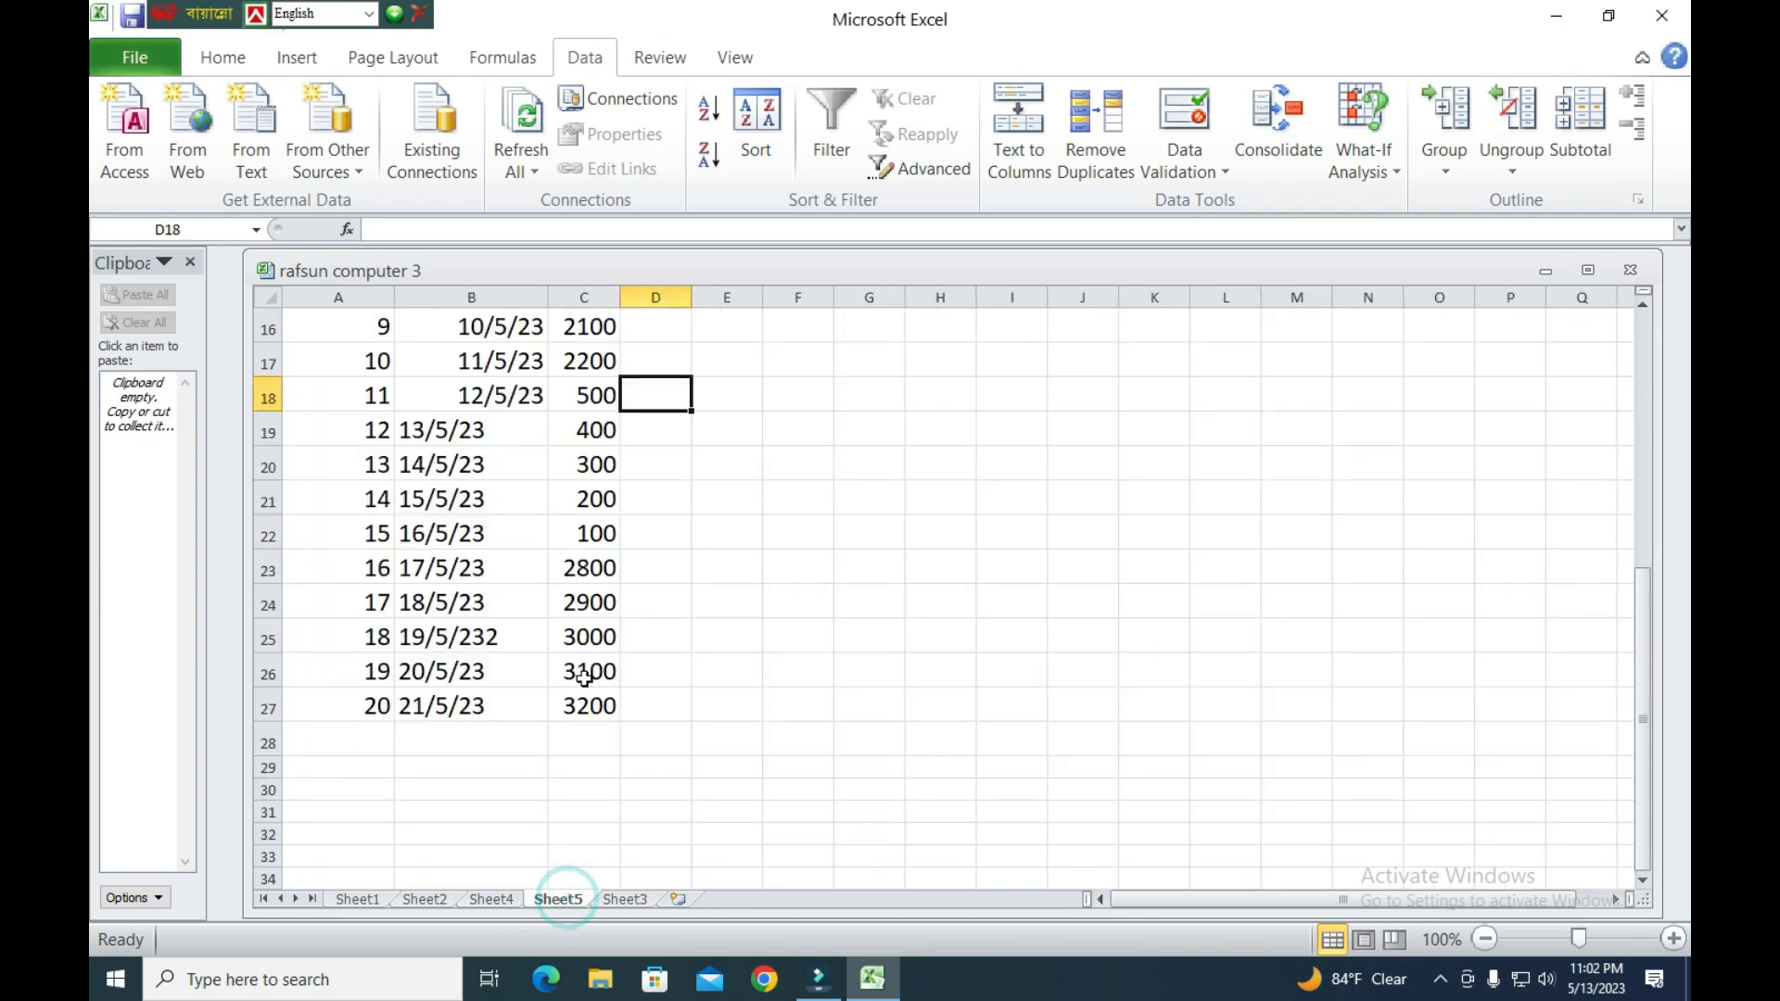
{"action": "scroll", "coordinate": [623, 612], "scroll_direction": "up", "scroll_amount": 2}
{"action": "scroll", "coordinate": [679, 543], "scroll_direction": "up", "scroll_amount": 2}
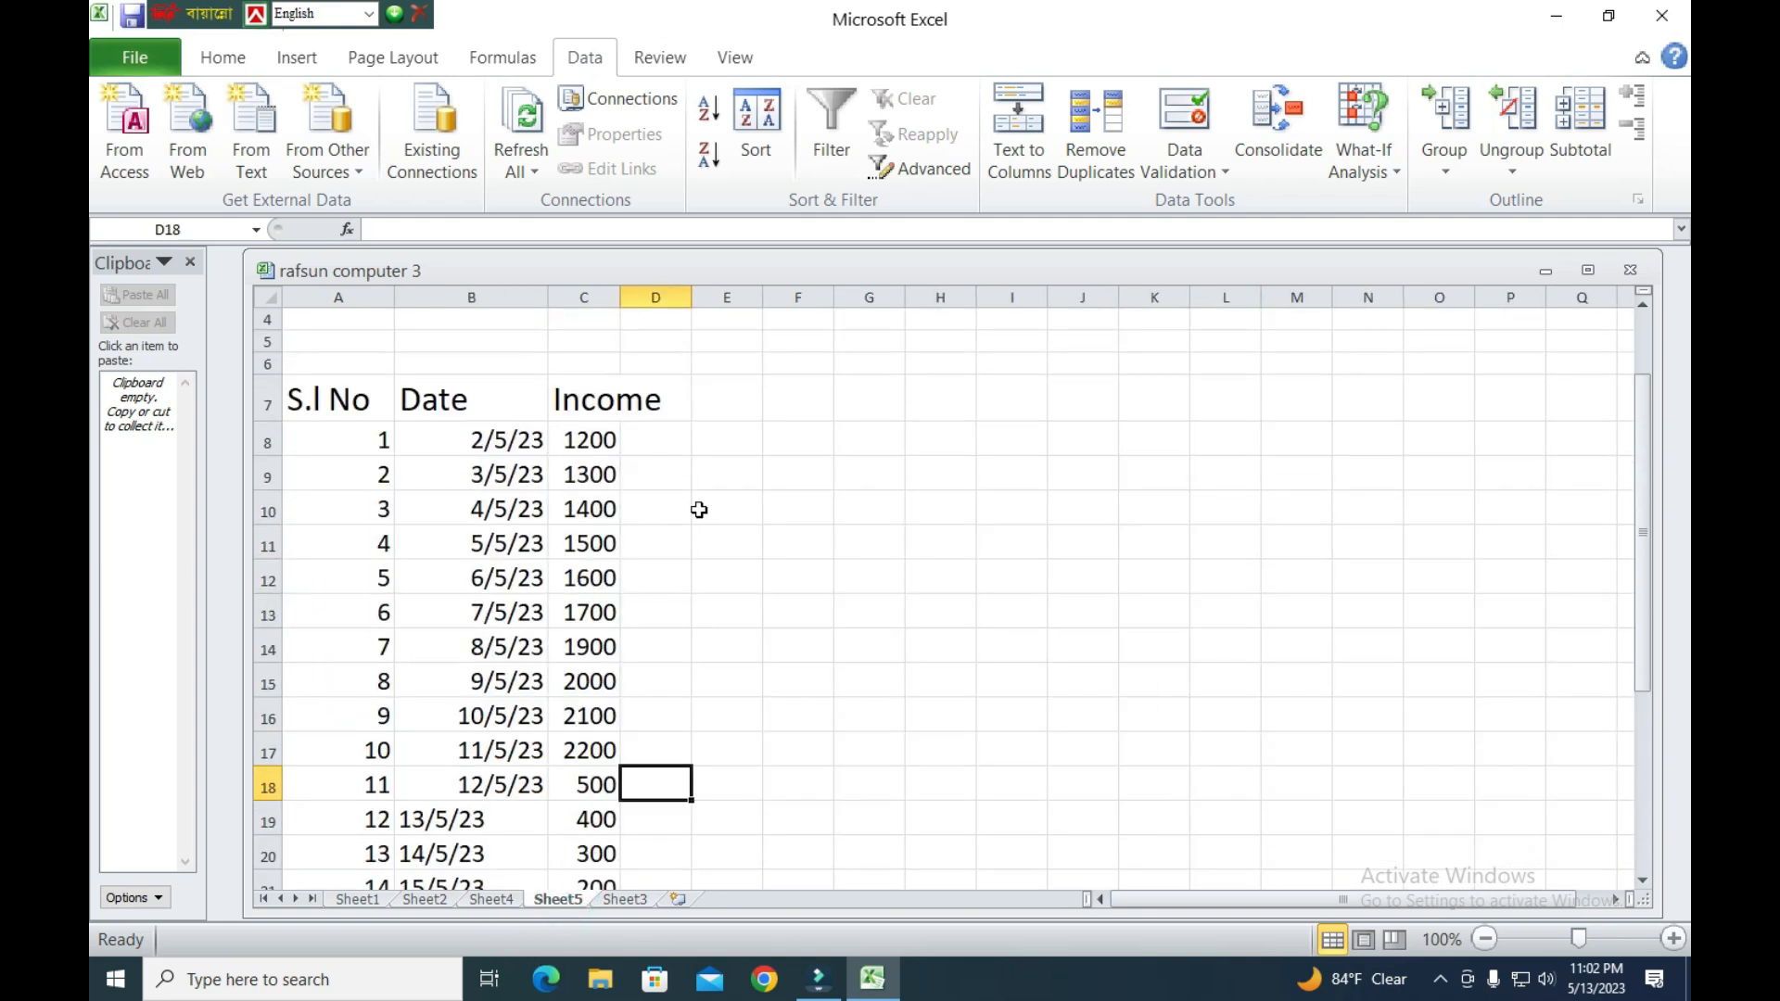
{"action": "scroll", "coordinate": [668, 564], "scroll_direction": "down", "scroll_amount": 3}
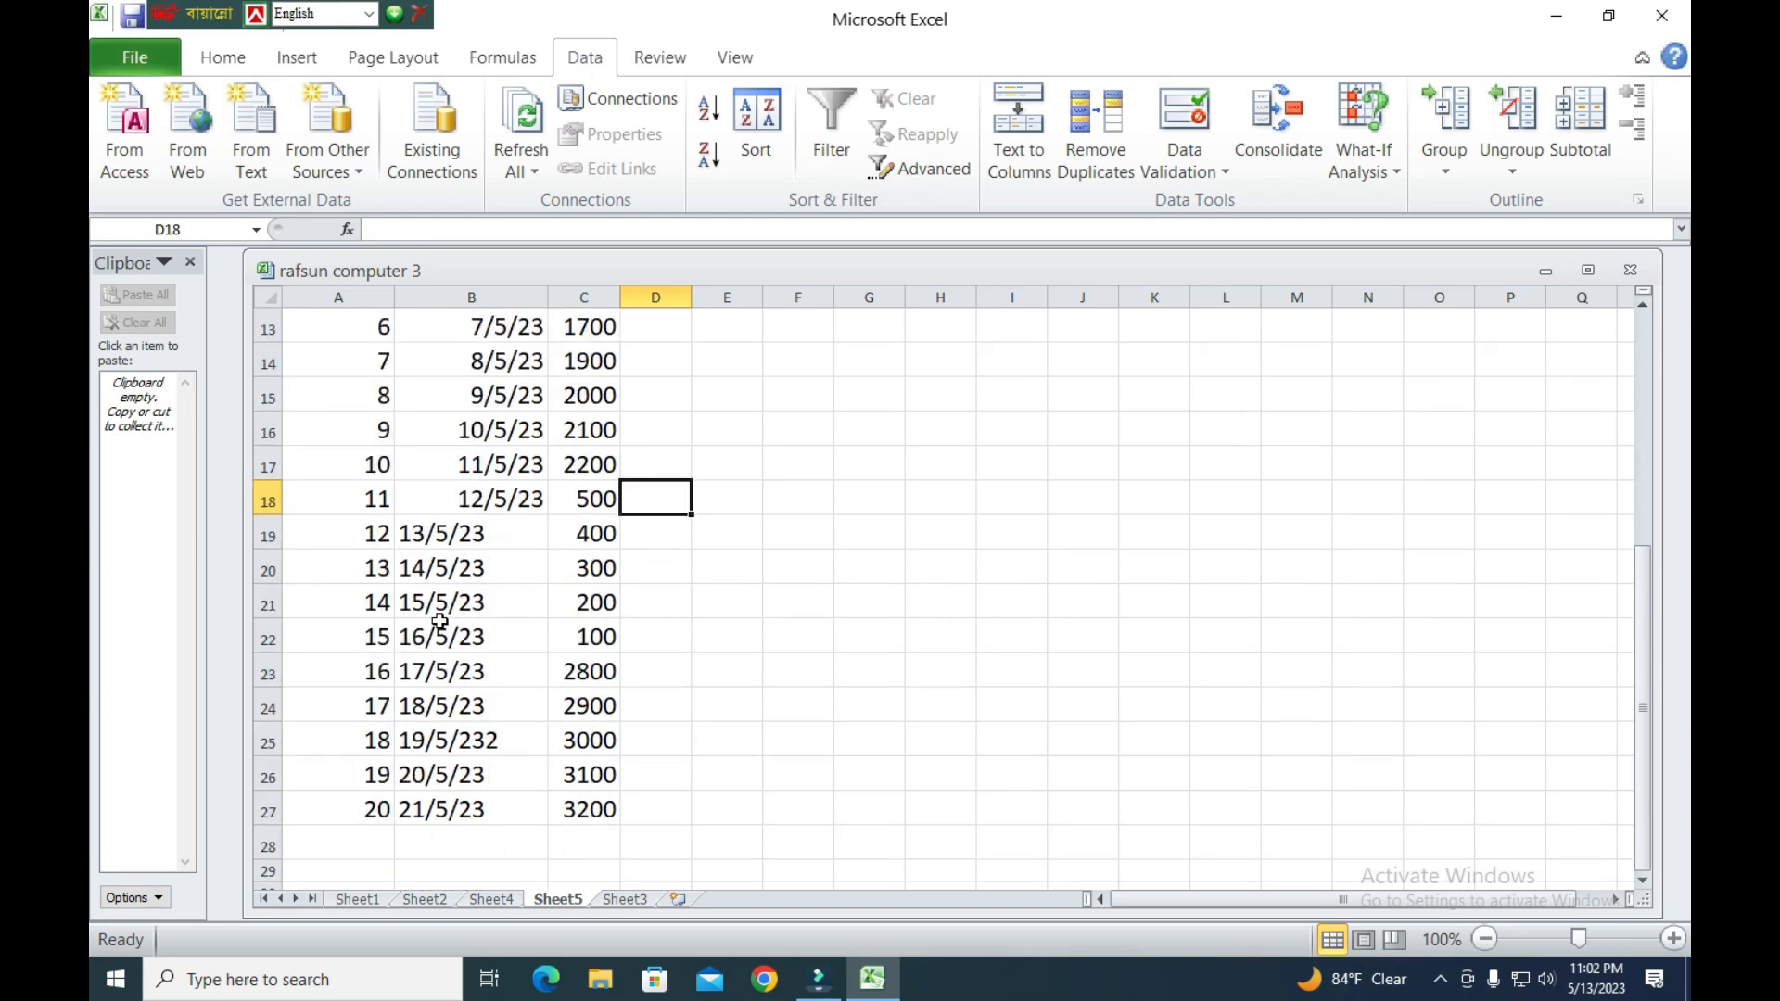
{"action": "left_click_drag", "start_coordinate": [422, 529], "coordinate": [471, 808]}
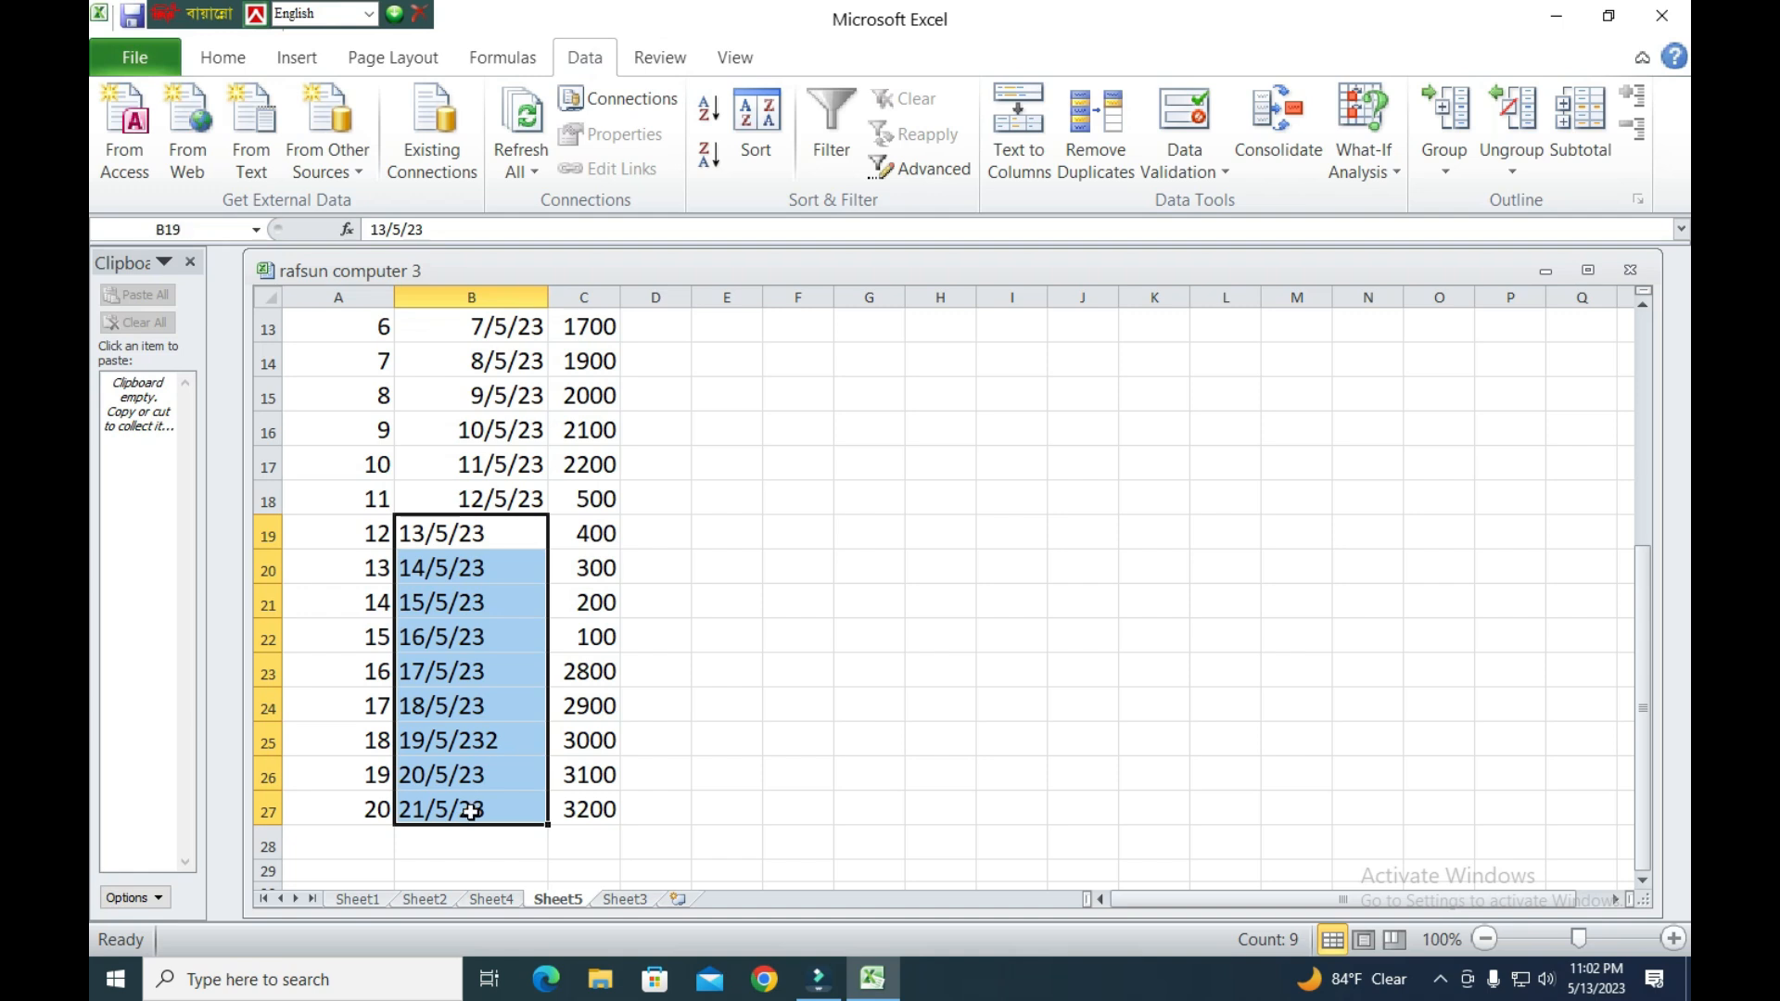
{"action": "right_click", "coordinate": [484, 581]}
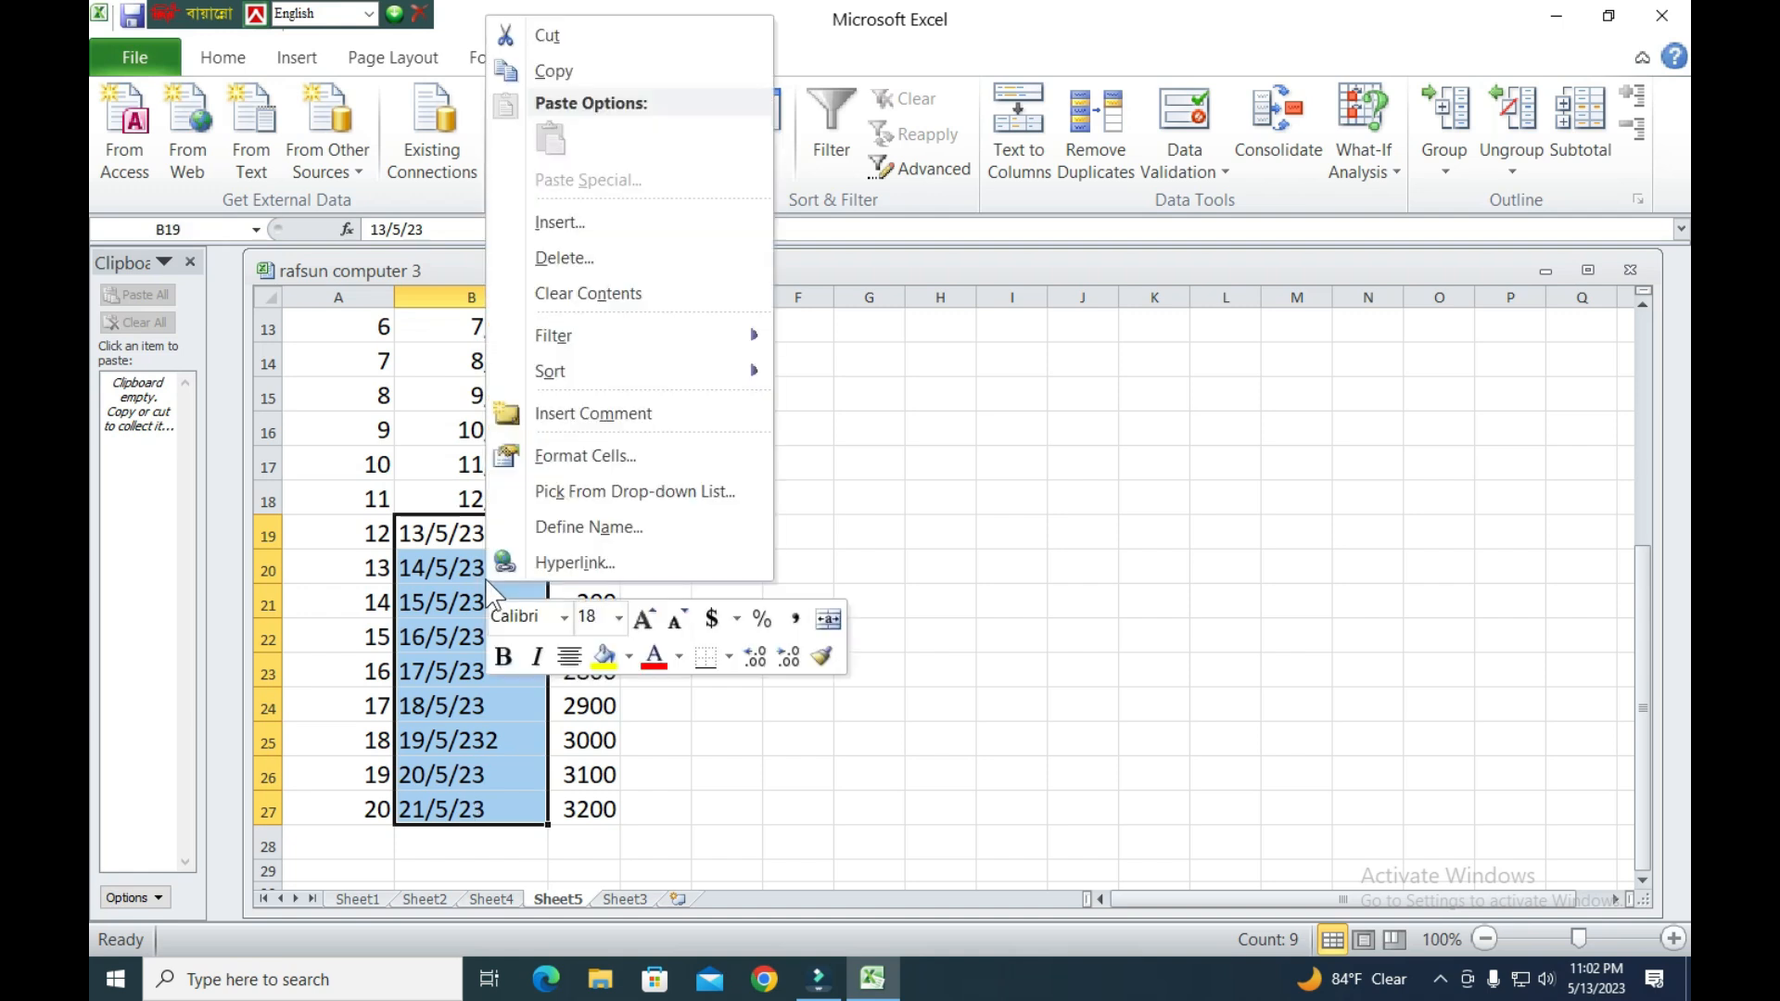
{"action": "left_click", "coordinate": [586, 453]}
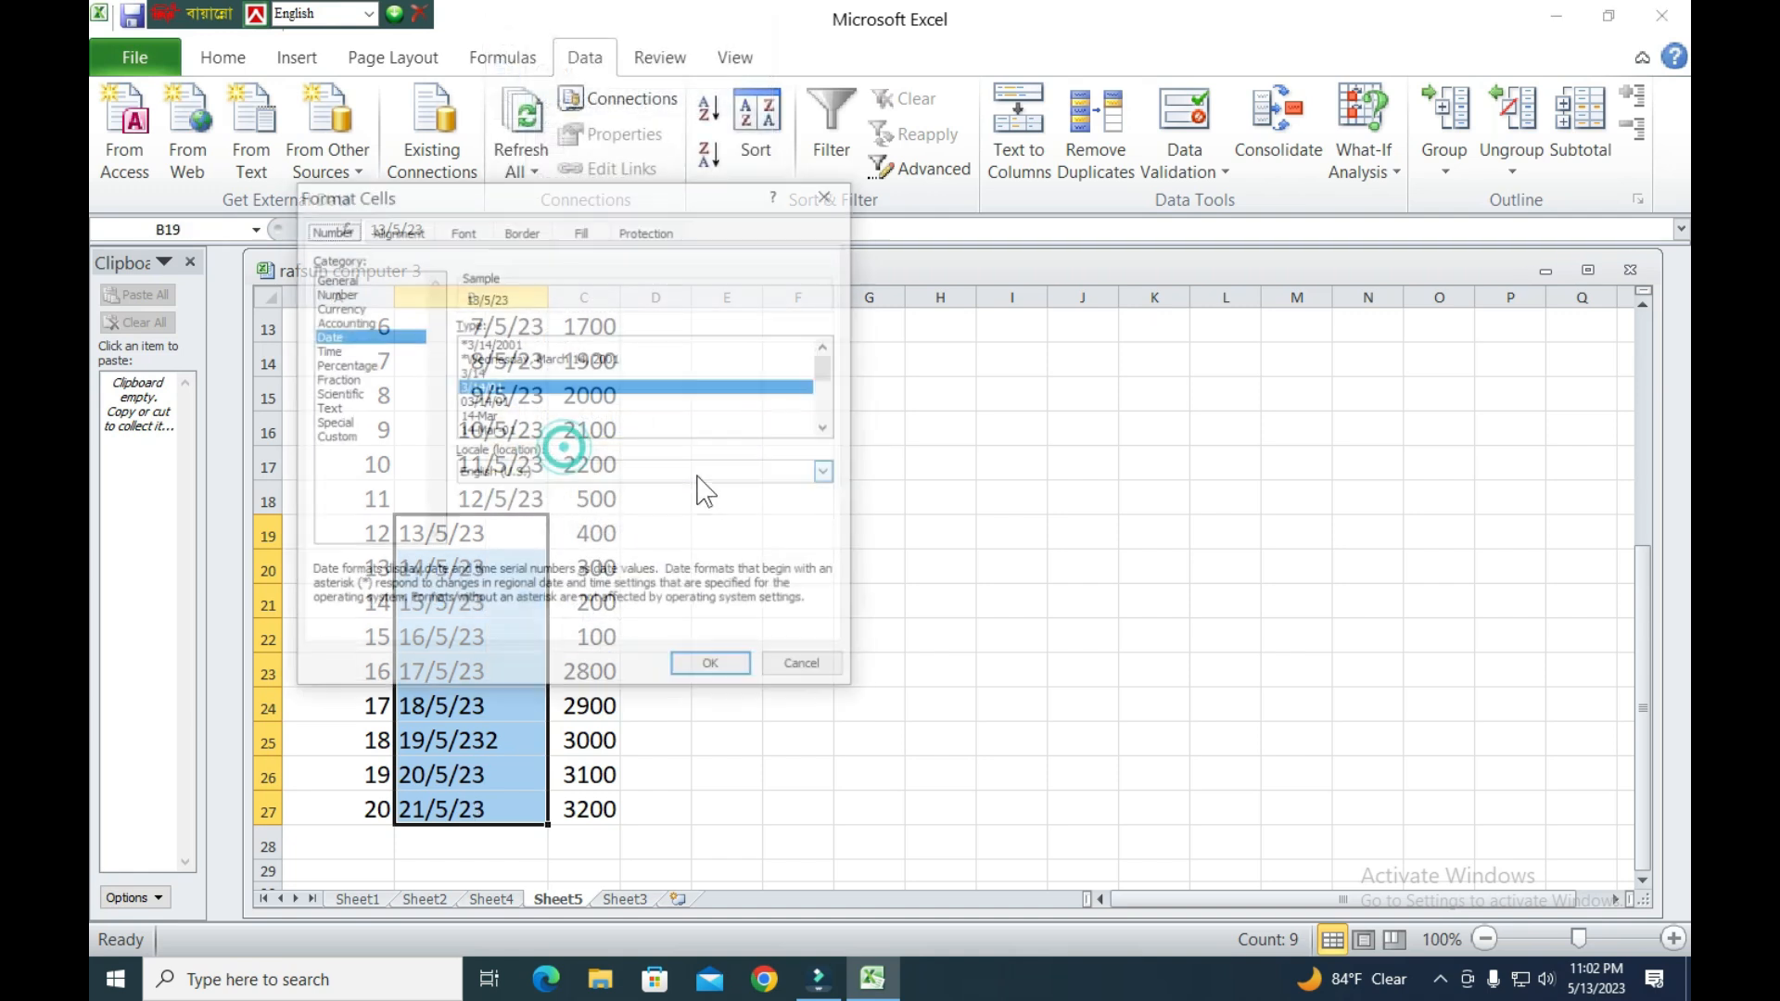
{"action": "left_click", "coordinate": [396, 230]}
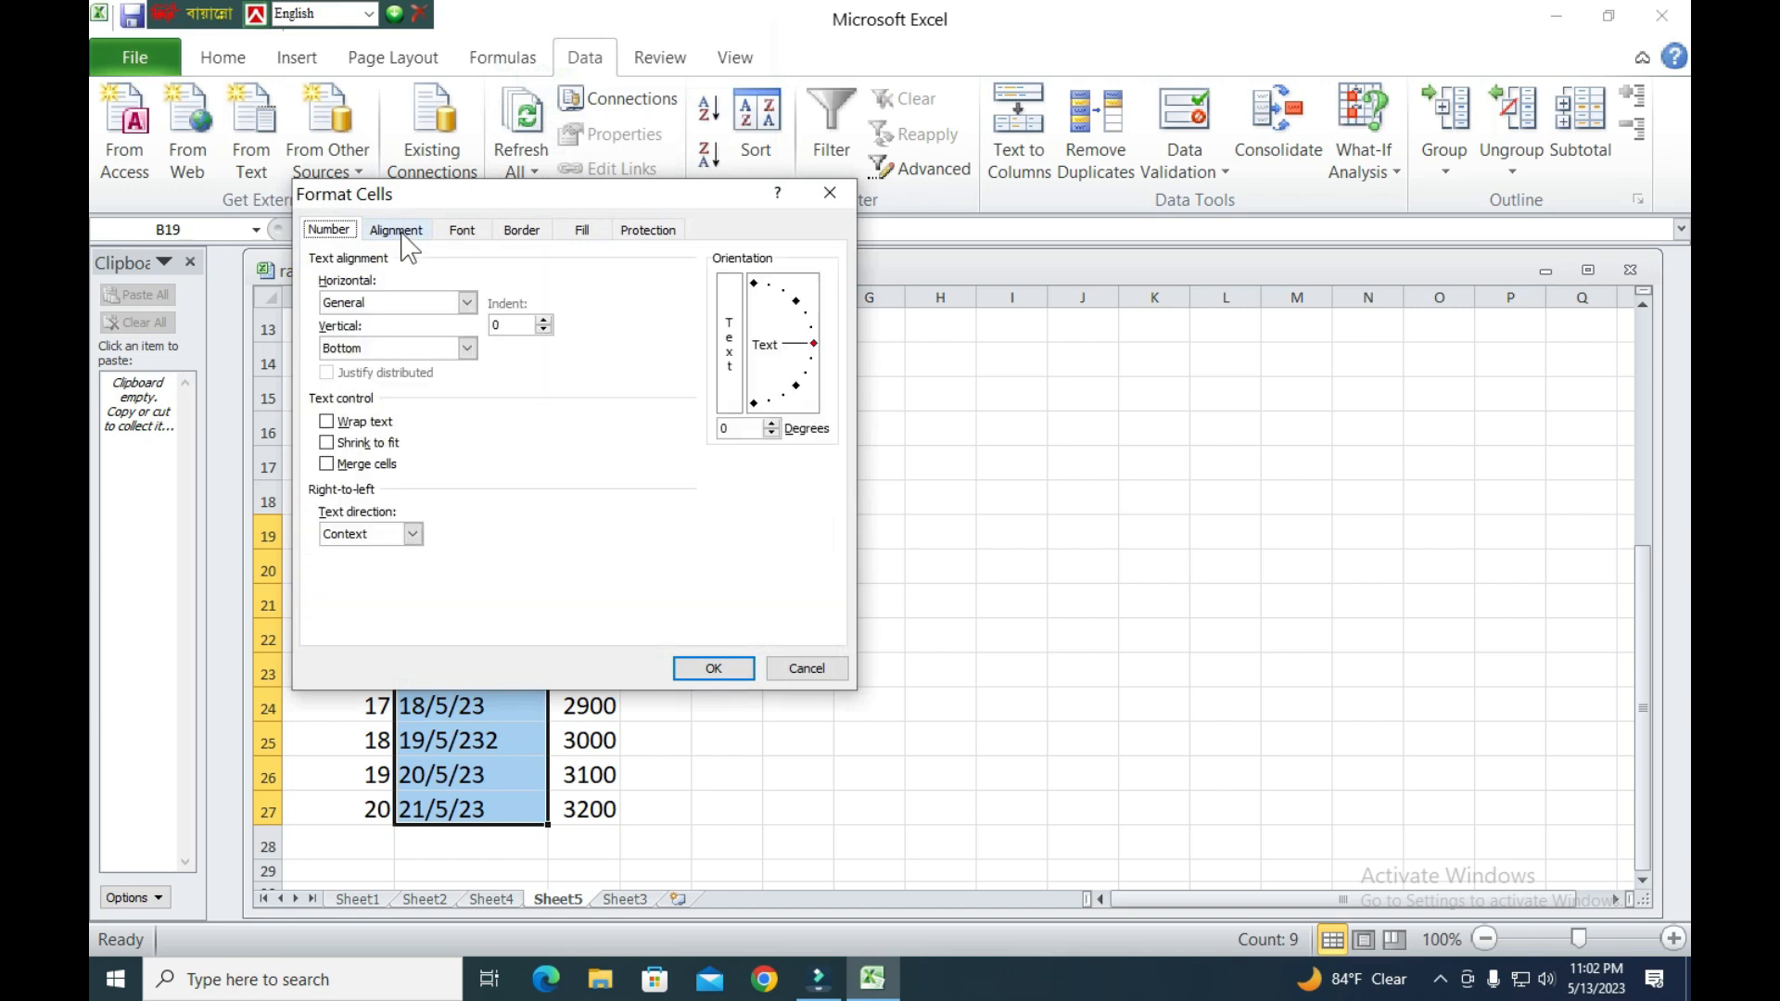
{"action": "left_click", "coordinate": [365, 304]}
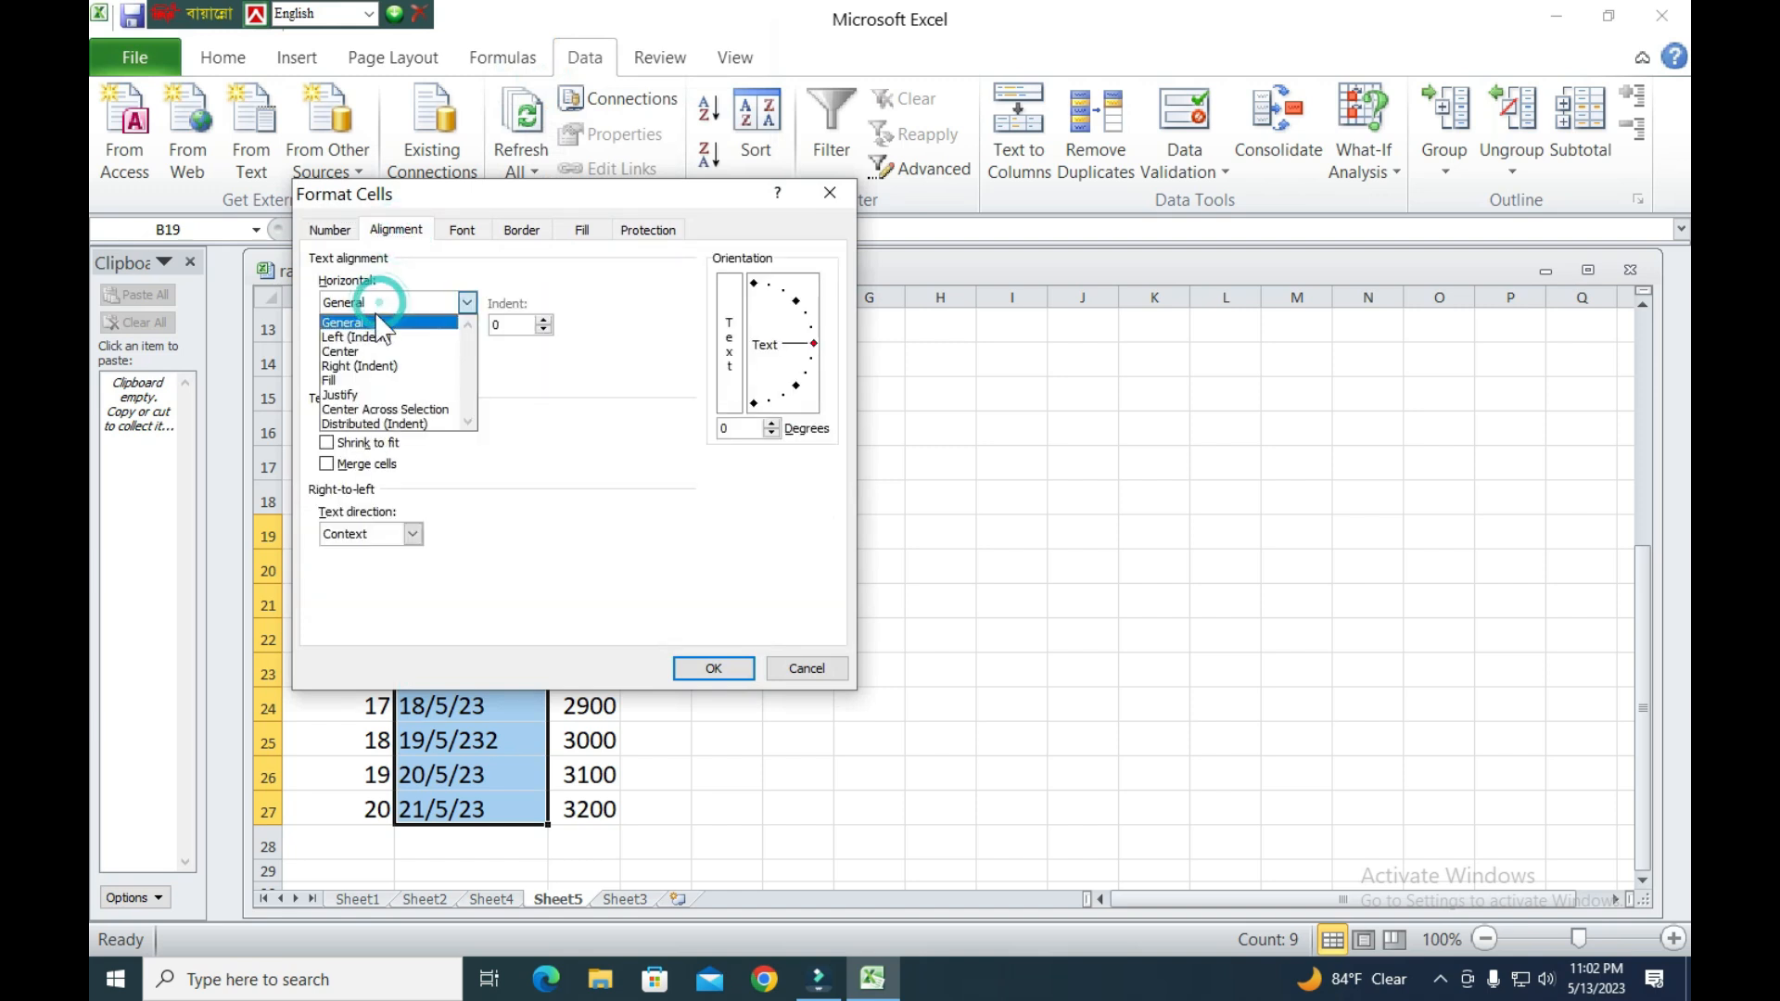
{"action": "left_click", "coordinate": [381, 367]}
{"action": "left_click", "coordinate": [716, 669]}
{"action": "left_click", "coordinate": [727, 706]}
Insert a 2-D clustered column chart from the serial number, date and income data in A8:C28.
{"action": "scroll", "coordinate": [558, 623], "scroll_direction": "up", "scroll_amount": 3}
{"action": "scroll", "coordinate": [596, 580], "scroll_direction": "down", "scroll_amount": 1}
{"action": "scroll", "coordinate": [691, 585], "scroll_direction": "up", "scroll_amount": 1}
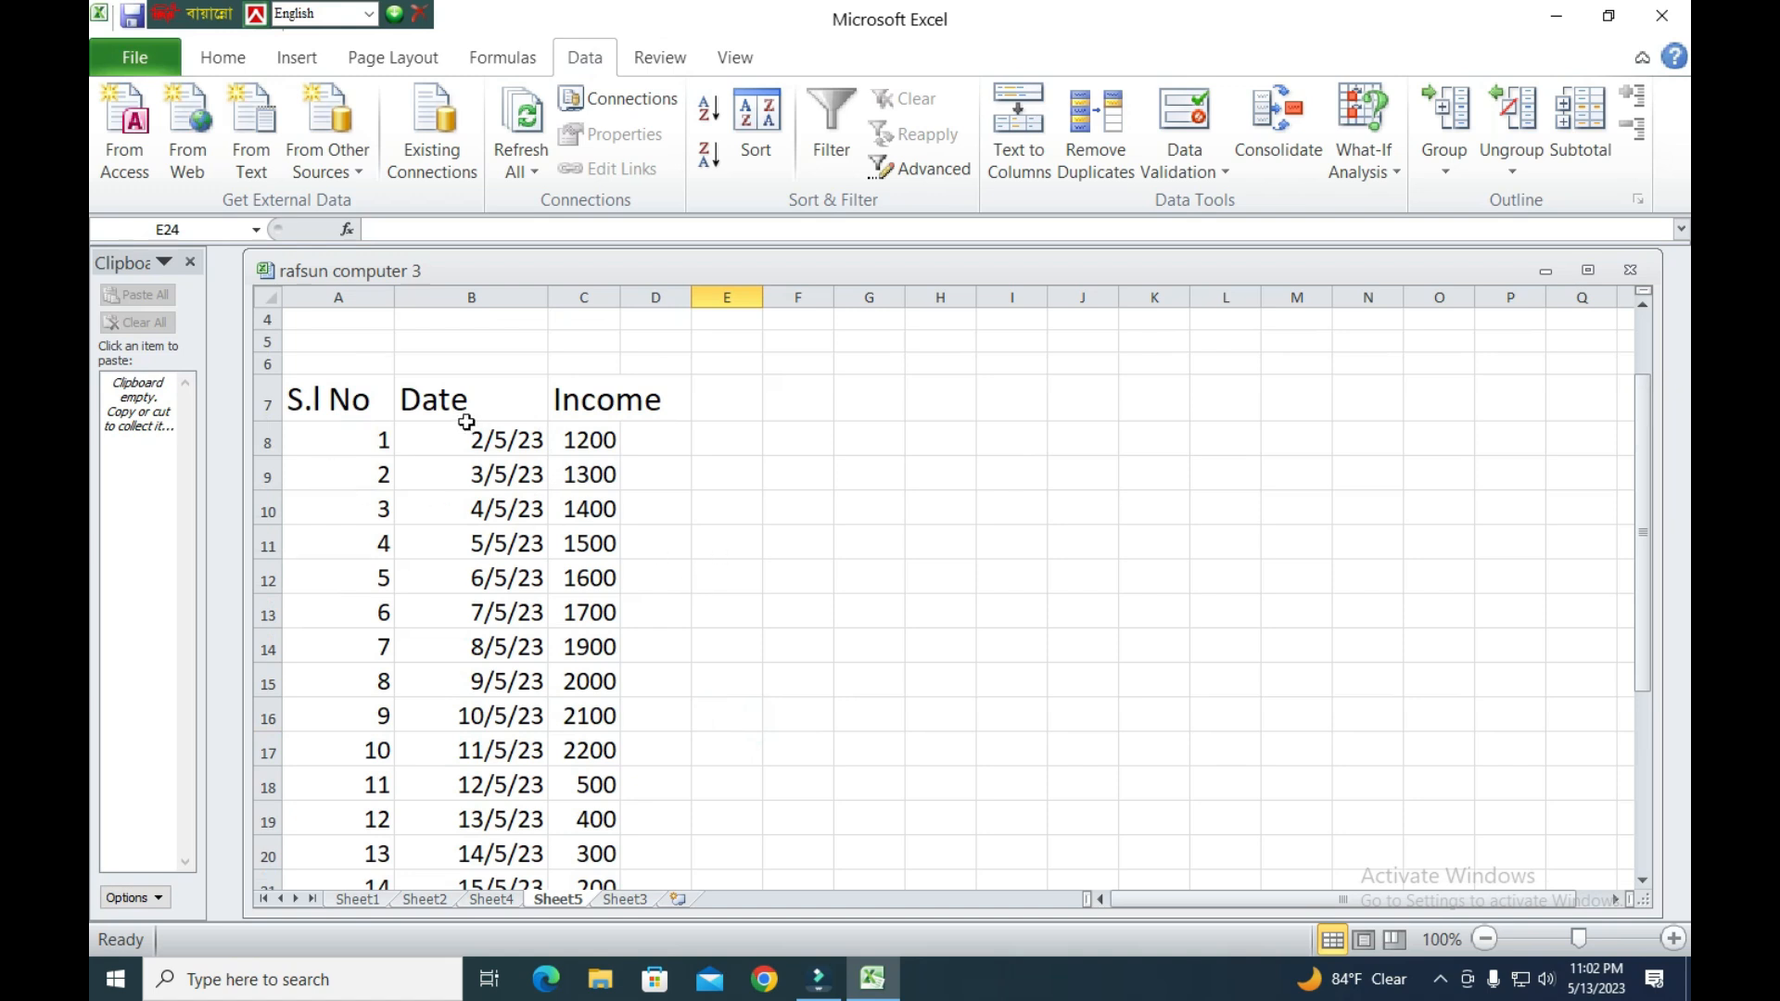
{"action": "scroll", "coordinate": [658, 441], "scroll_direction": "down", "scroll_amount": 3}
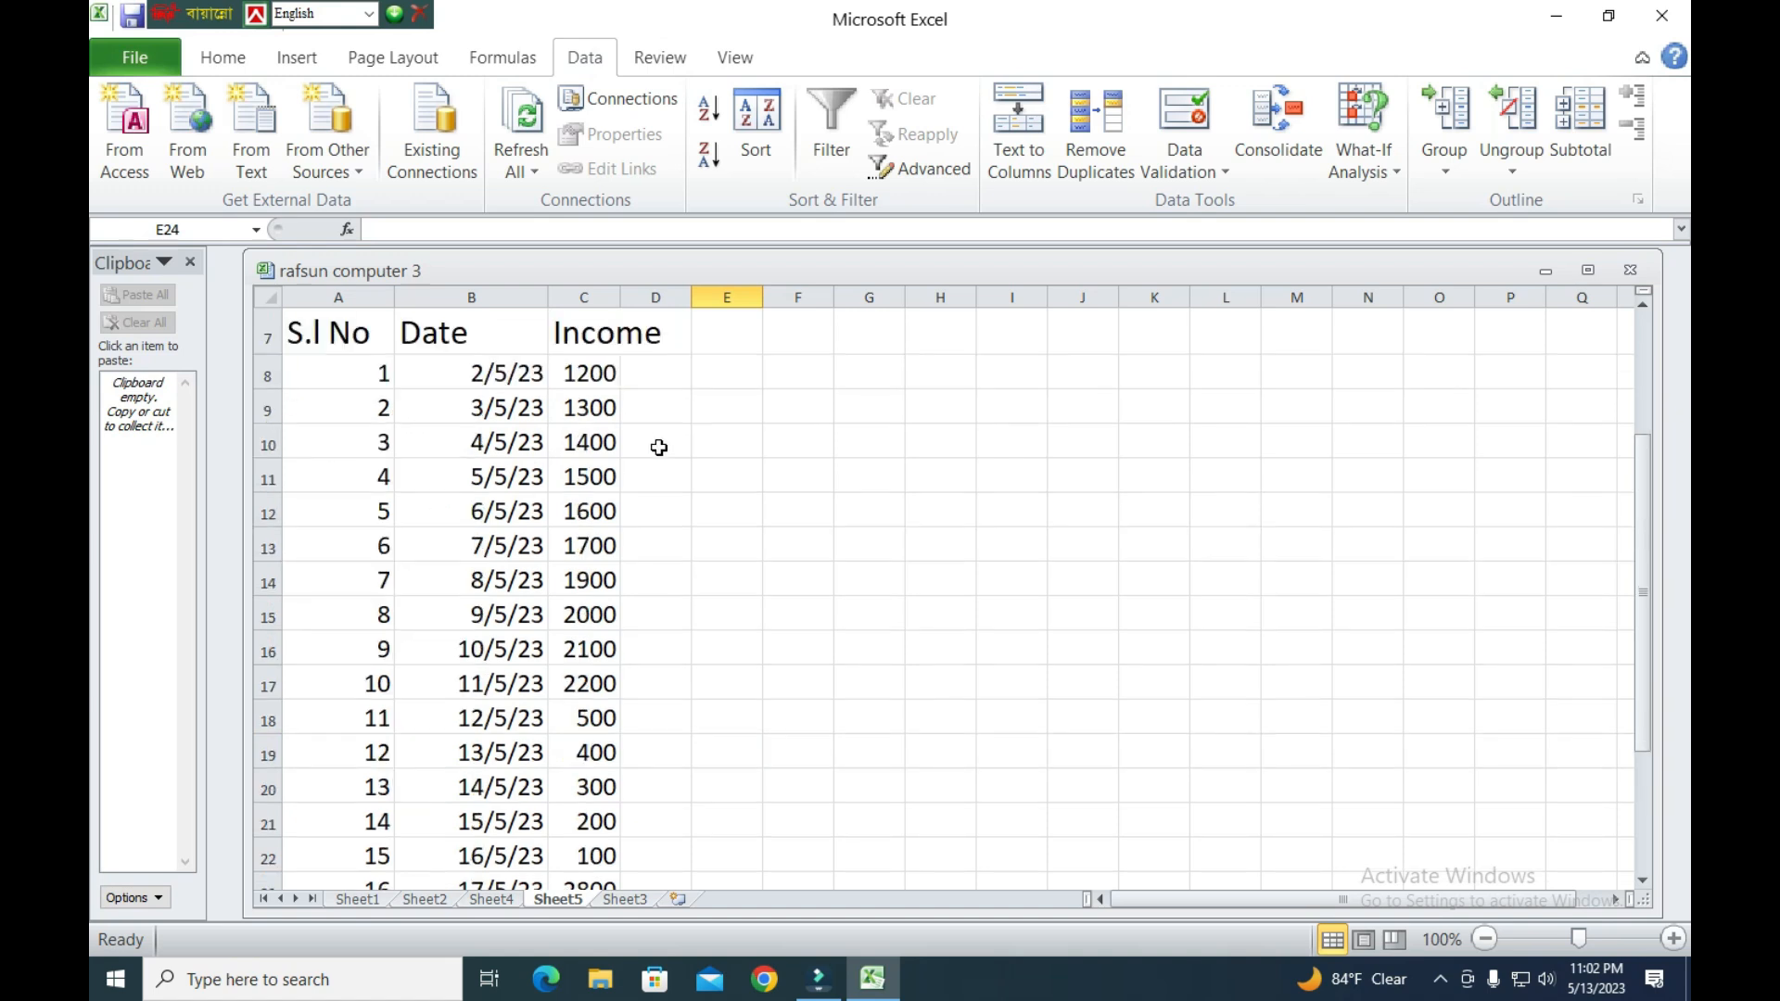
{"action": "scroll", "coordinate": [789, 534], "scroll_direction": "up", "scroll_amount": 2}
{"action": "left_click", "coordinate": [415, 371]}
{"action": "left_click", "coordinate": [361, 370]}
{"action": "double_click", "coordinate": [361, 371]}
{"action": "left_click", "coordinate": [593, 426]}
{"action": "left_click_drag", "start_coordinate": [361, 370], "coordinate": [619, 828]}
{"action": "left_click", "coordinate": [297, 58]}
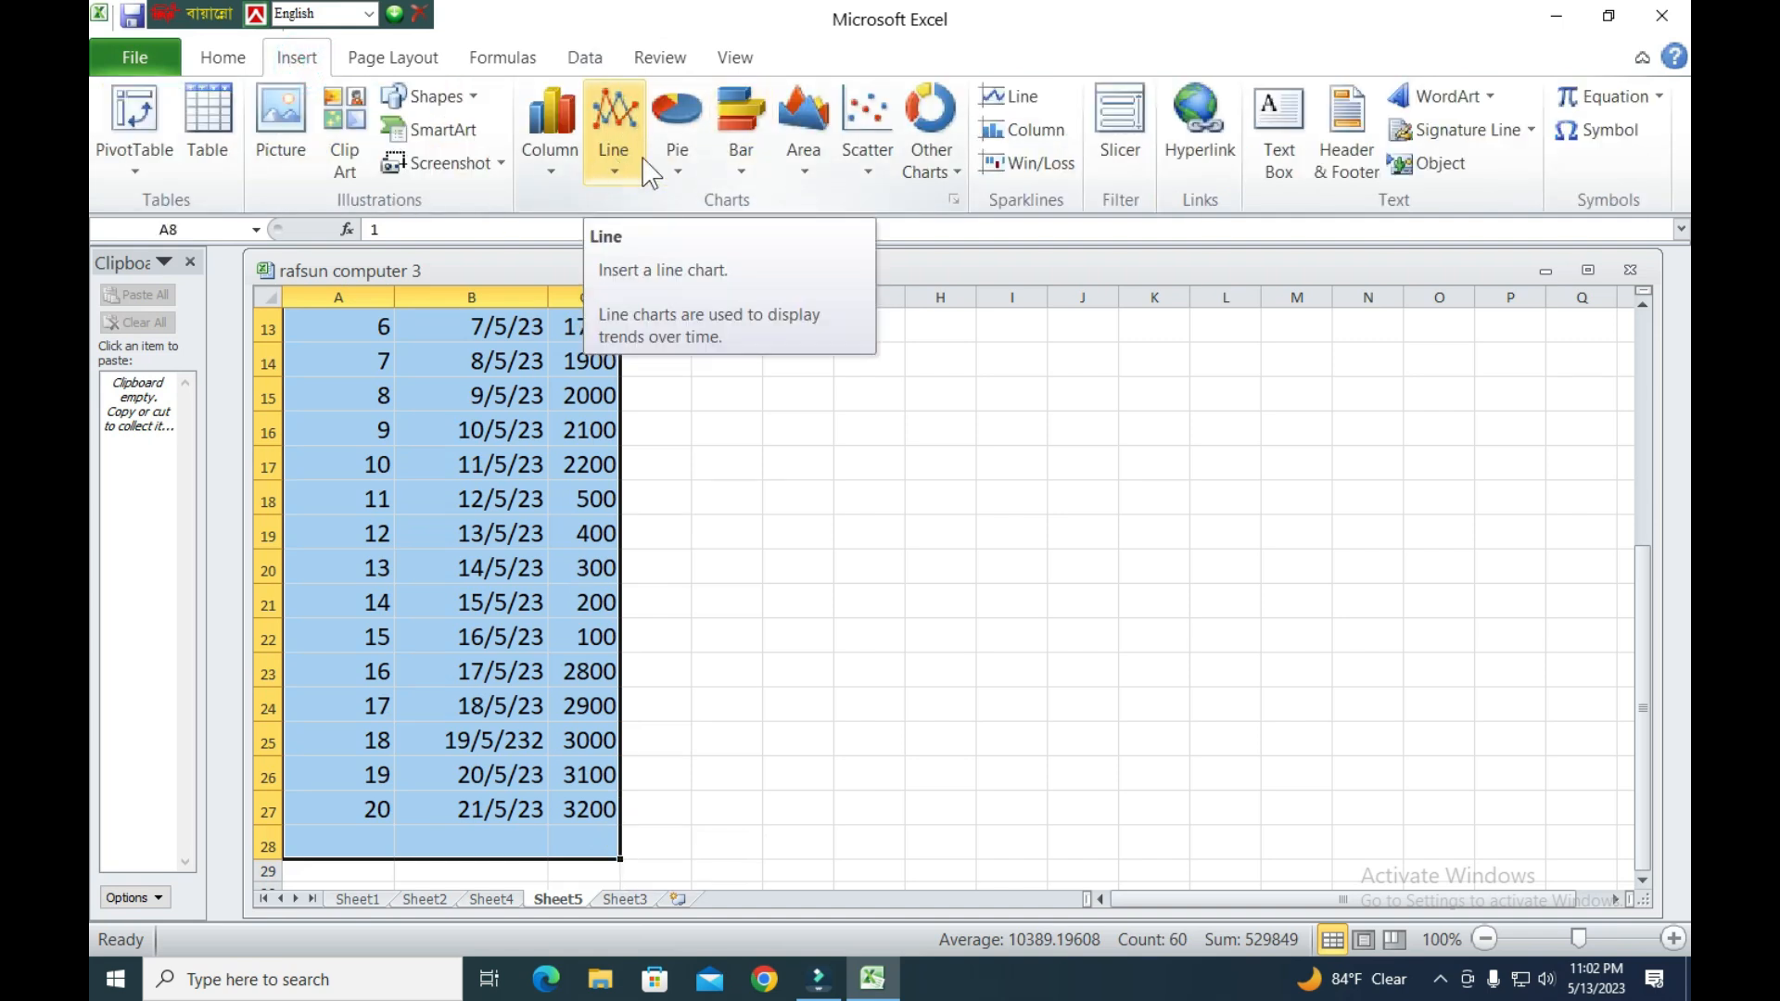
{"action": "left_click", "coordinate": [560, 165]}
{"action": "left_click", "coordinate": [563, 270]}
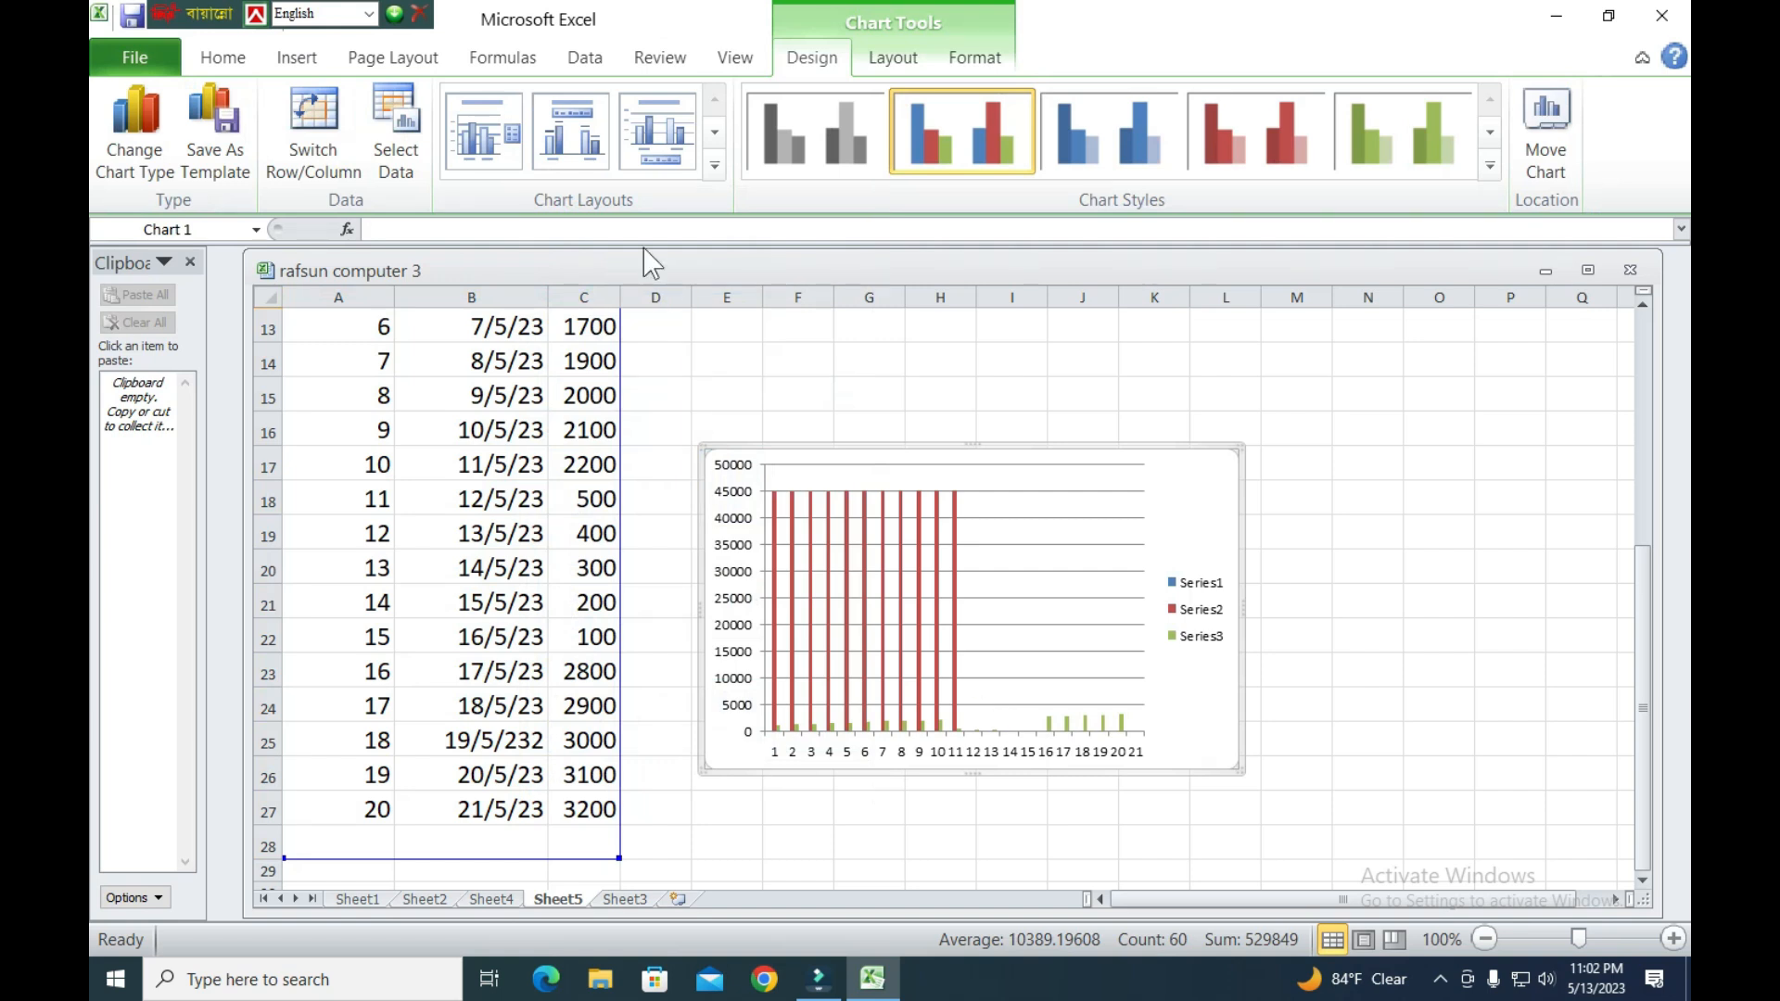
Apply the chart layout with a title, legend above the plot and data labels, plus the blue-shaded chart style.
{"action": "left_click", "coordinate": [571, 130]}
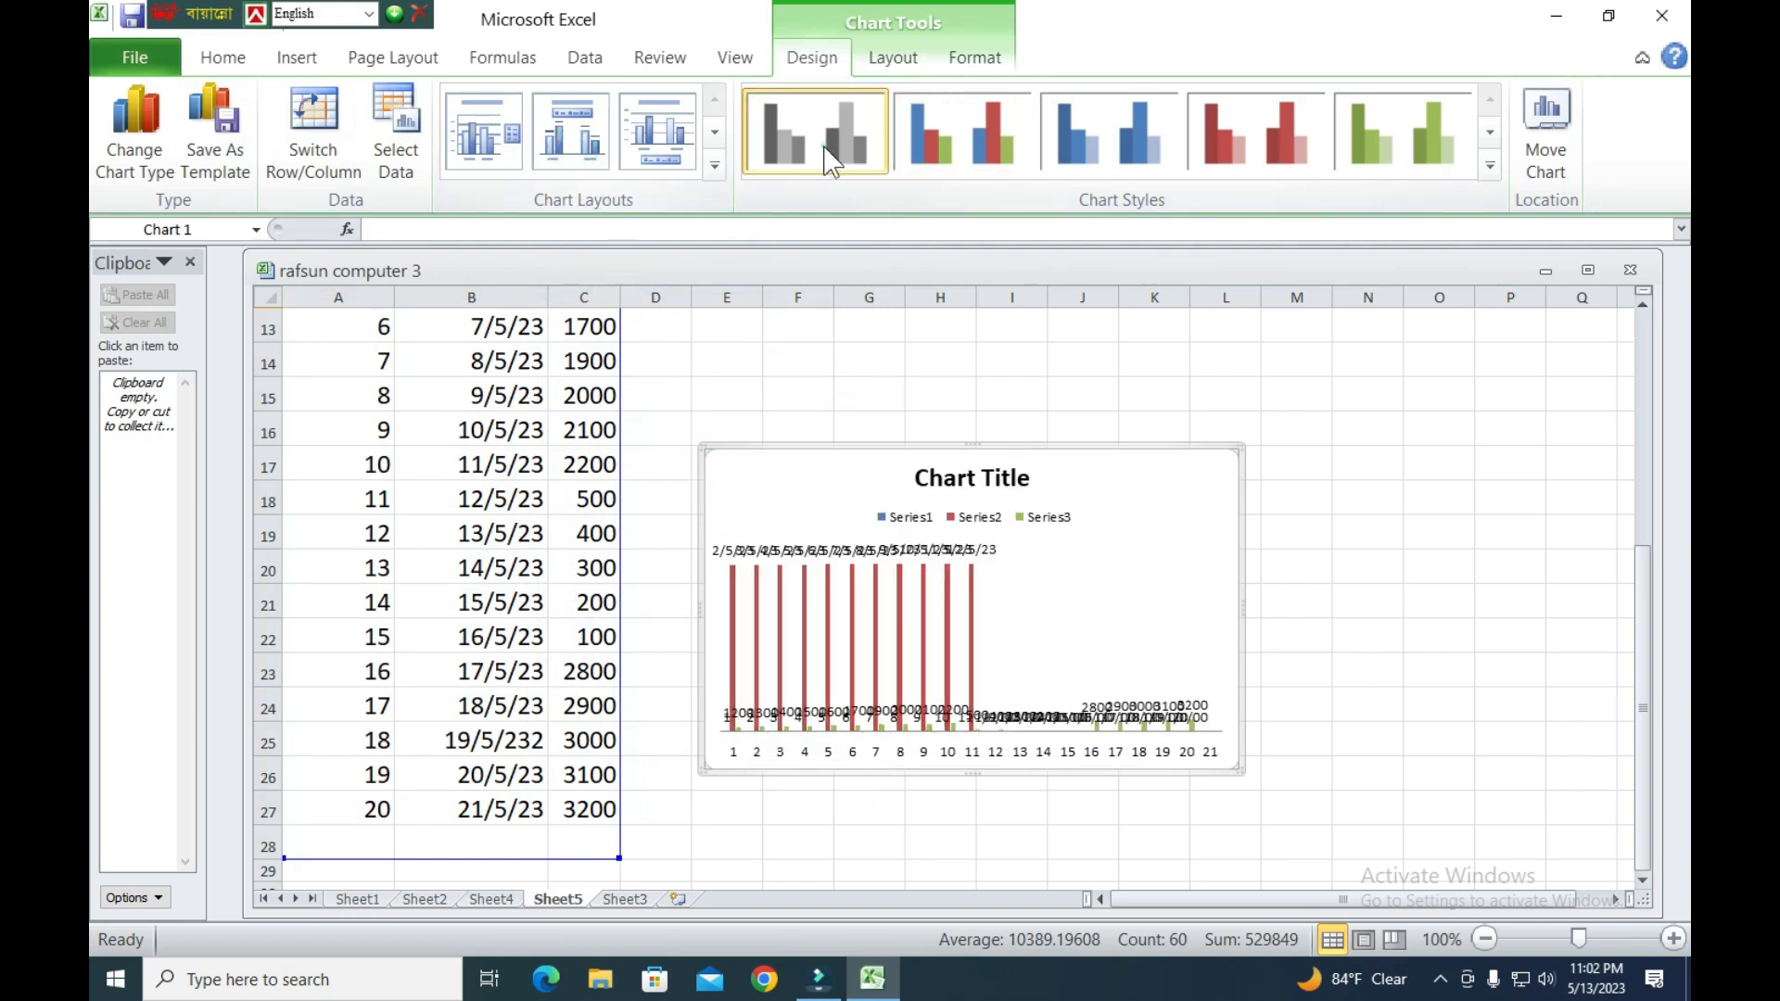
{"action": "left_click", "coordinate": [1156, 158]}
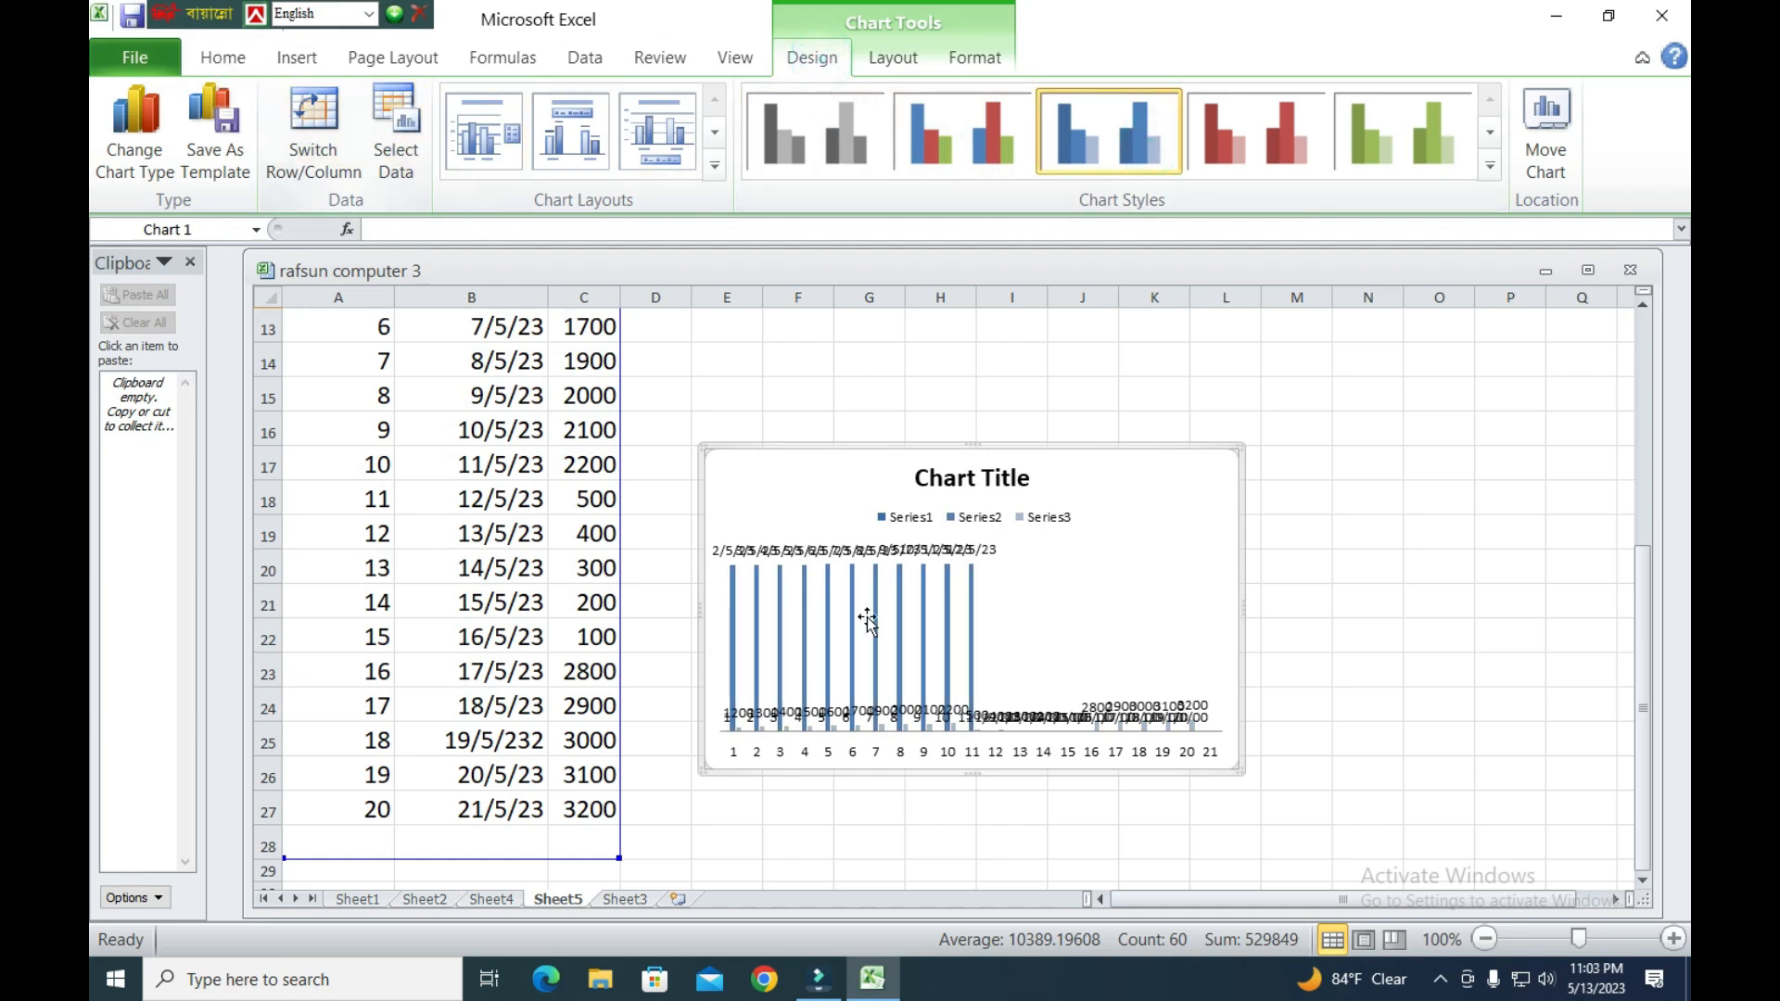
{"action": "left_click", "coordinate": [1183, 829]}
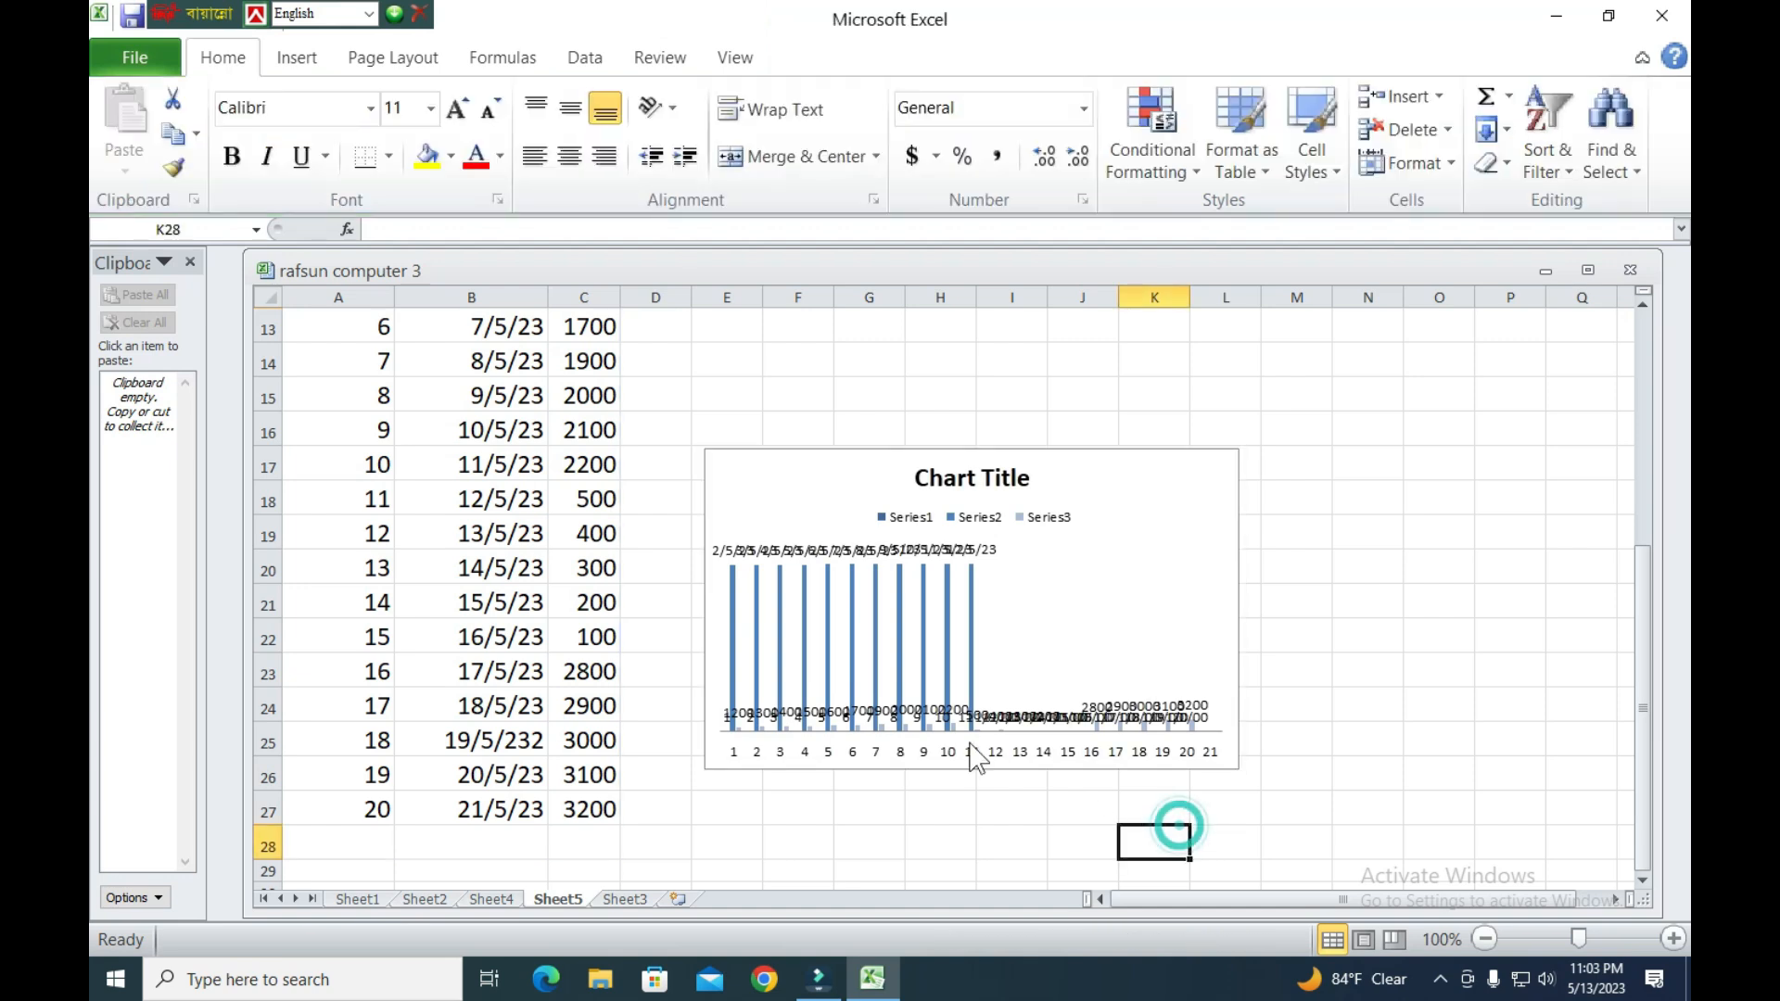
Change the column chart to a basic 2-D pie chart.
{"action": "left_click", "coordinate": [961, 690]}
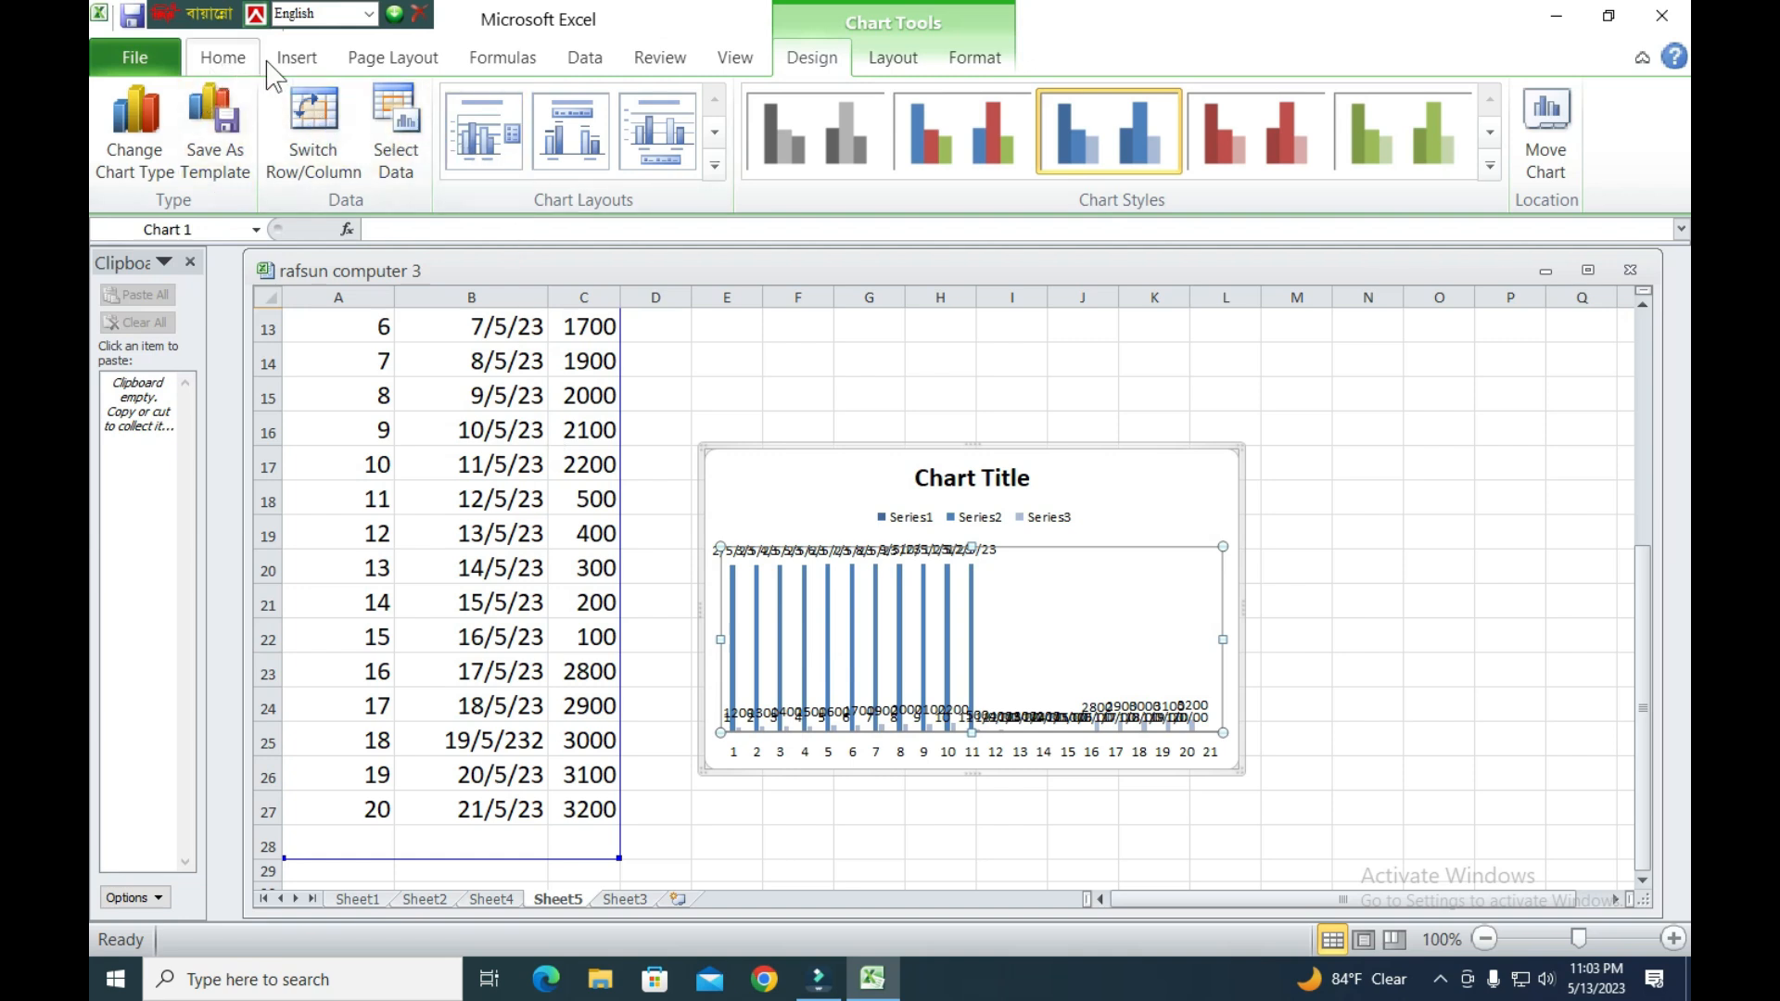
{"action": "left_click", "coordinate": [295, 58]}
{"action": "left_click", "coordinate": [679, 111]}
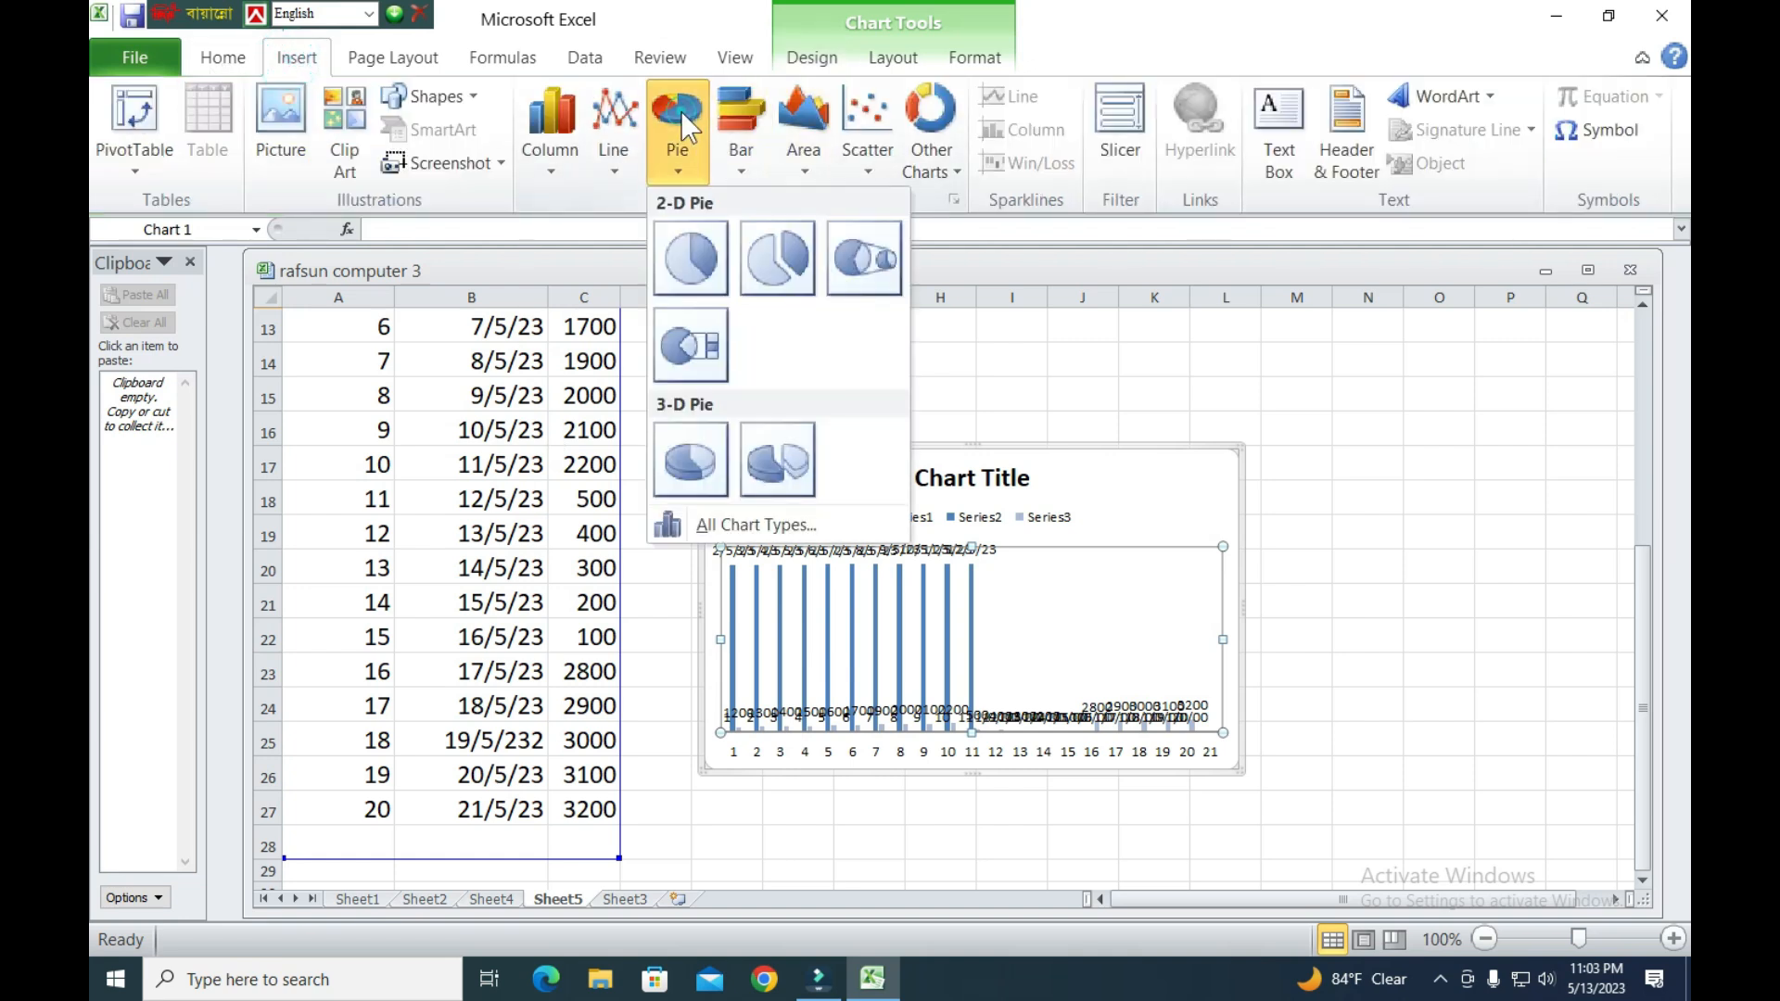
{"action": "left_click", "coordinate": [706, 260]}
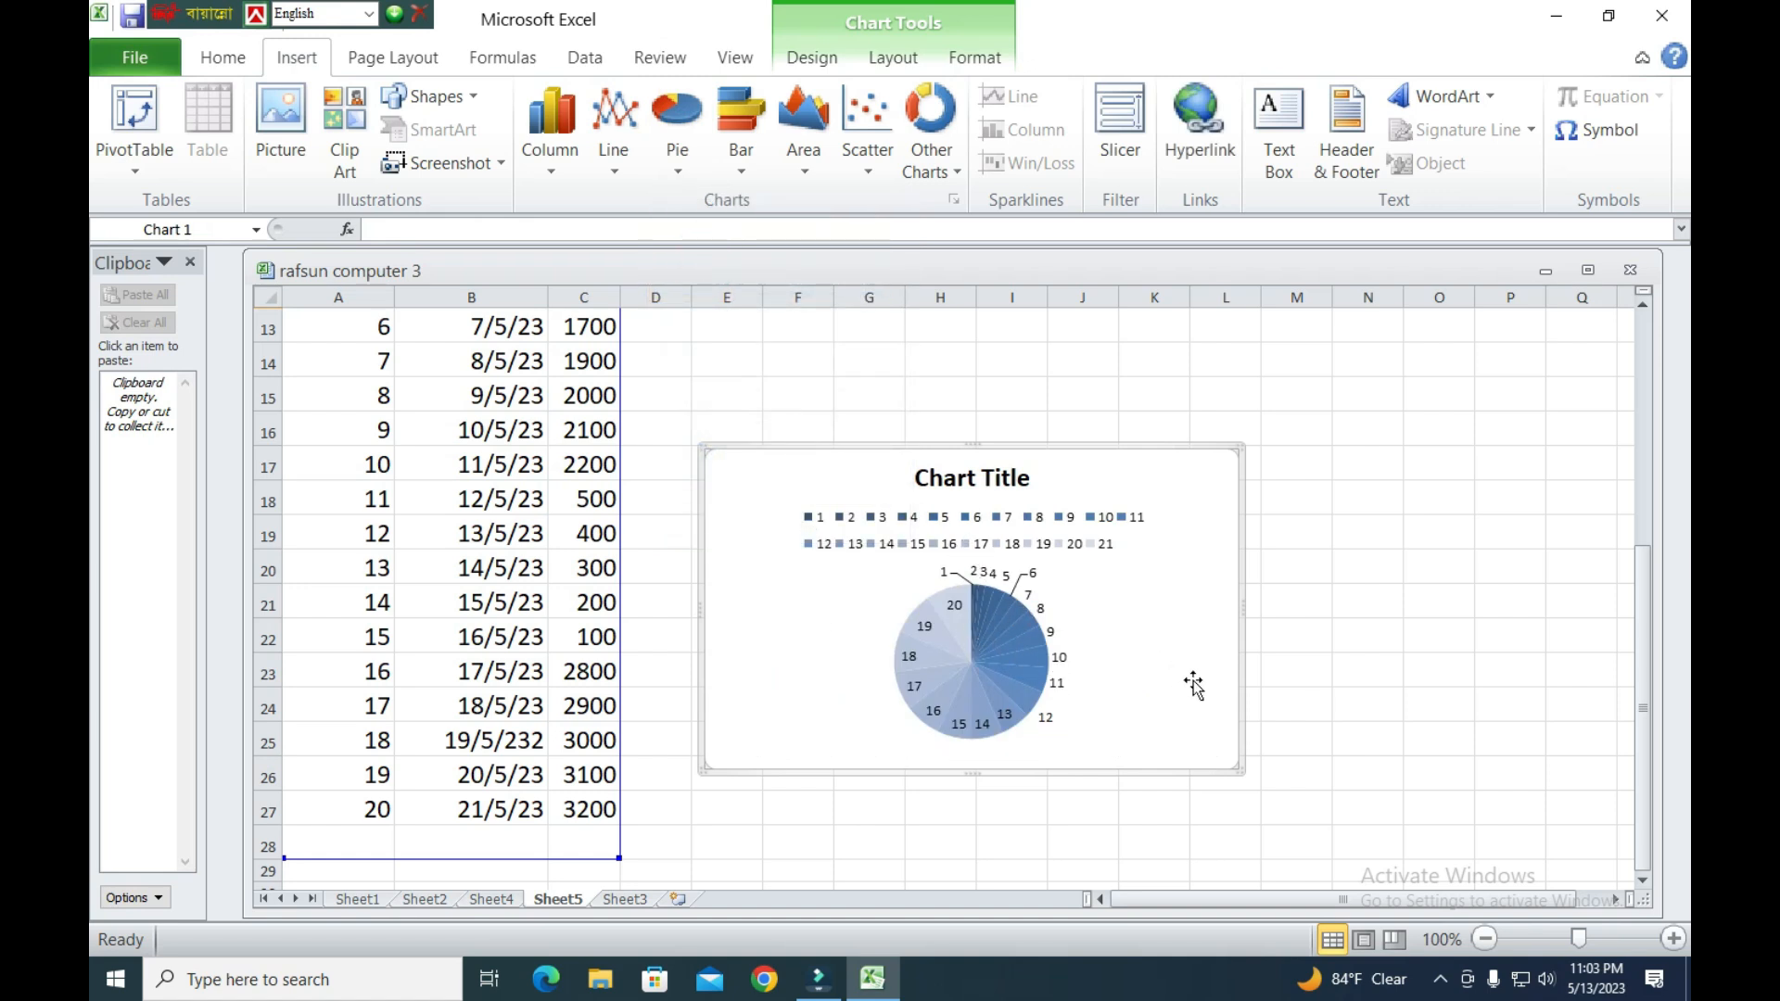
Change the pie chart to a 2-D clustered bar chart.
{"action": "left_click", "coordinate": [803, 125]}
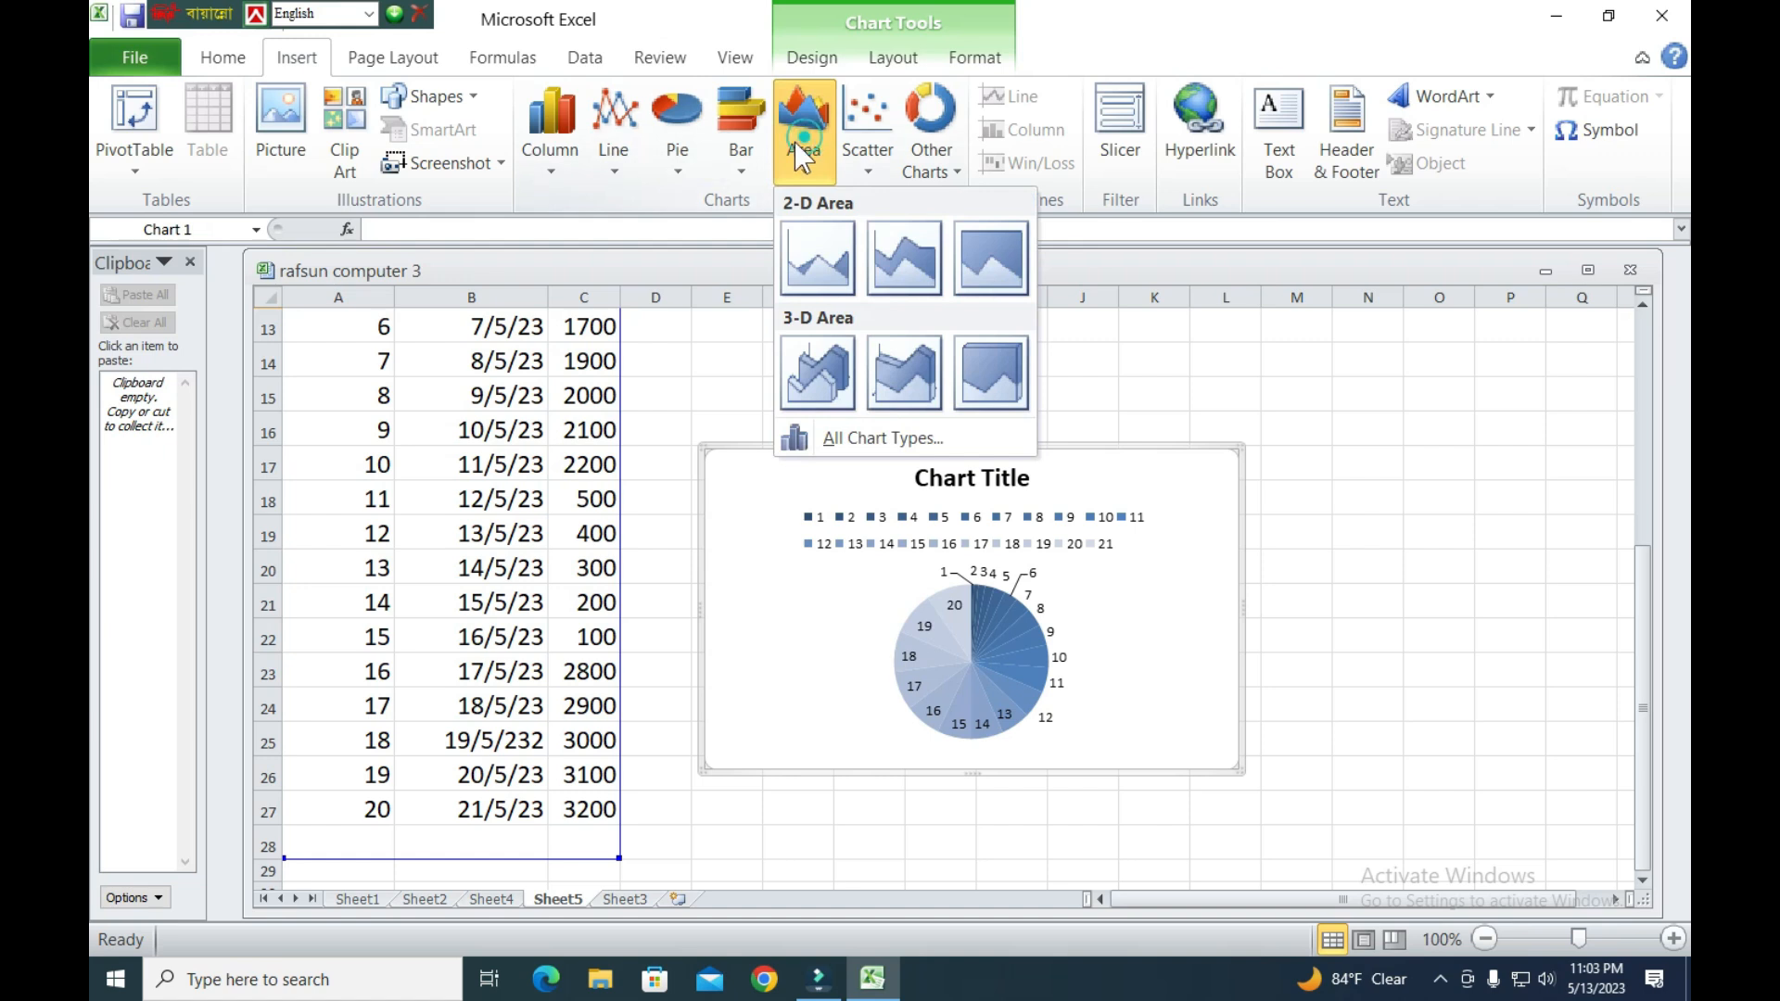
{"action": "left_click", "coordinate": [733, 139]}
{"action": "left_click", "coordinate": [742, 257]}
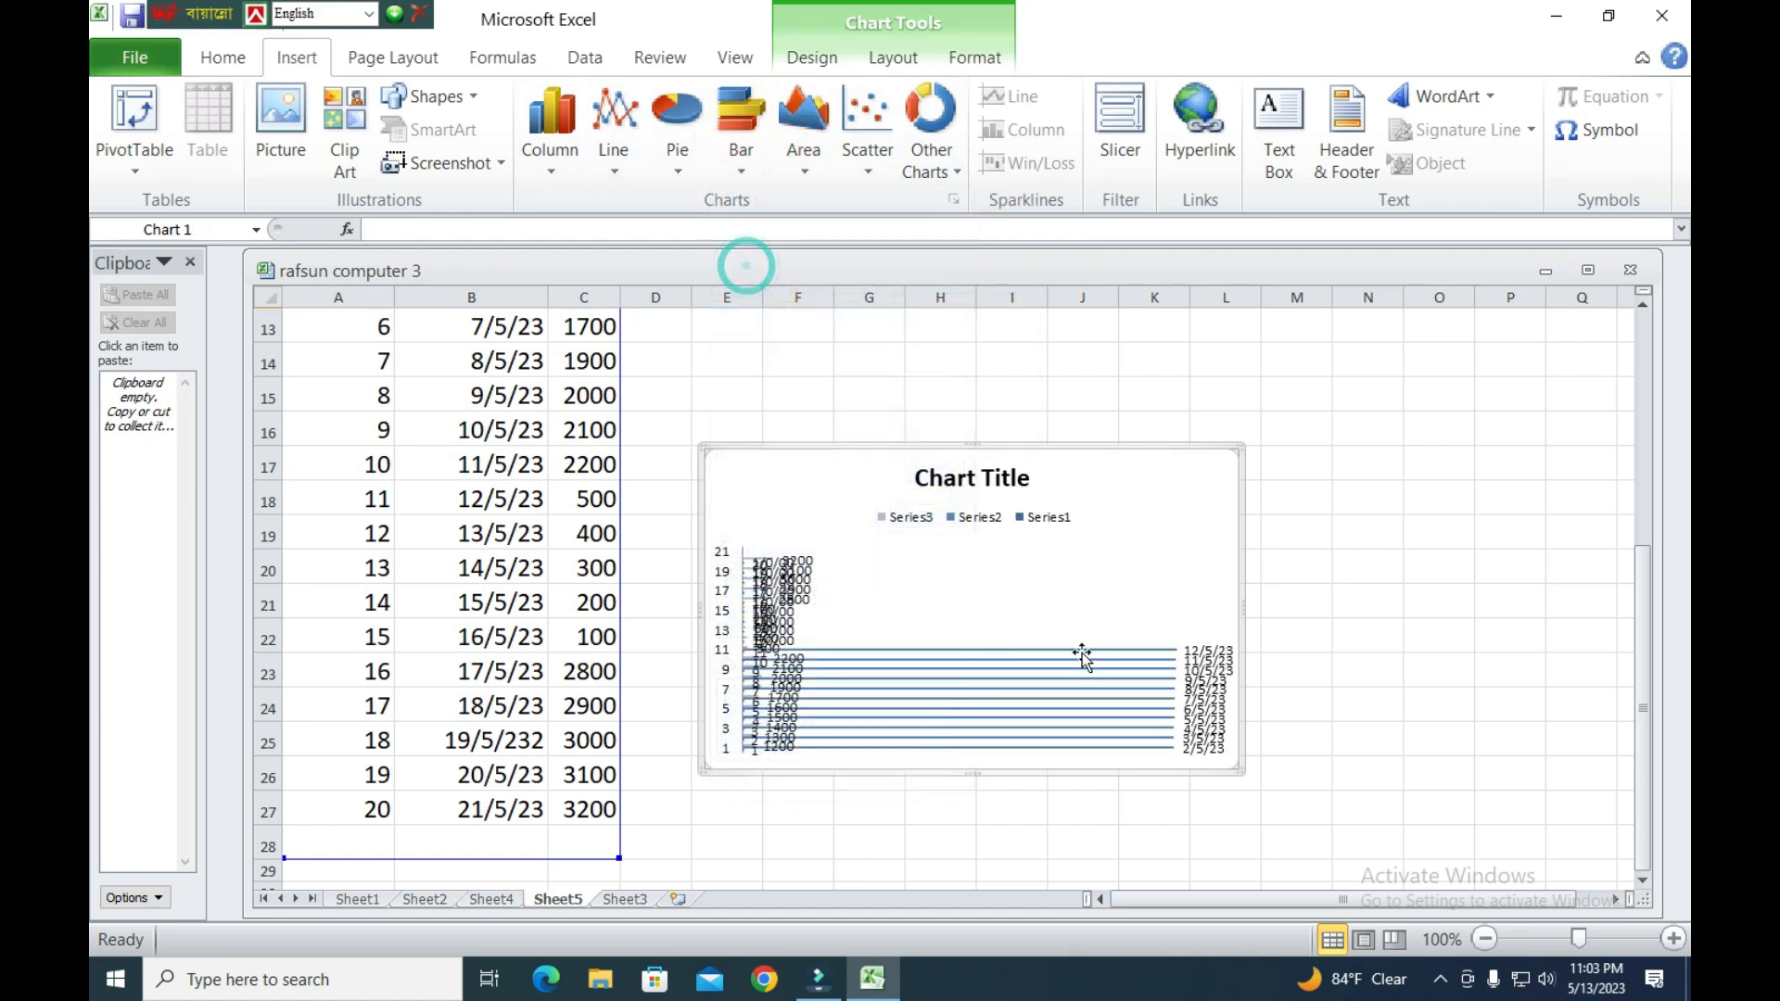
Try to change the clustered bar chart to a Volume-Open-High-Low-Close stock chart.
{"action": "left_click", "coordinate": [804, 139]}
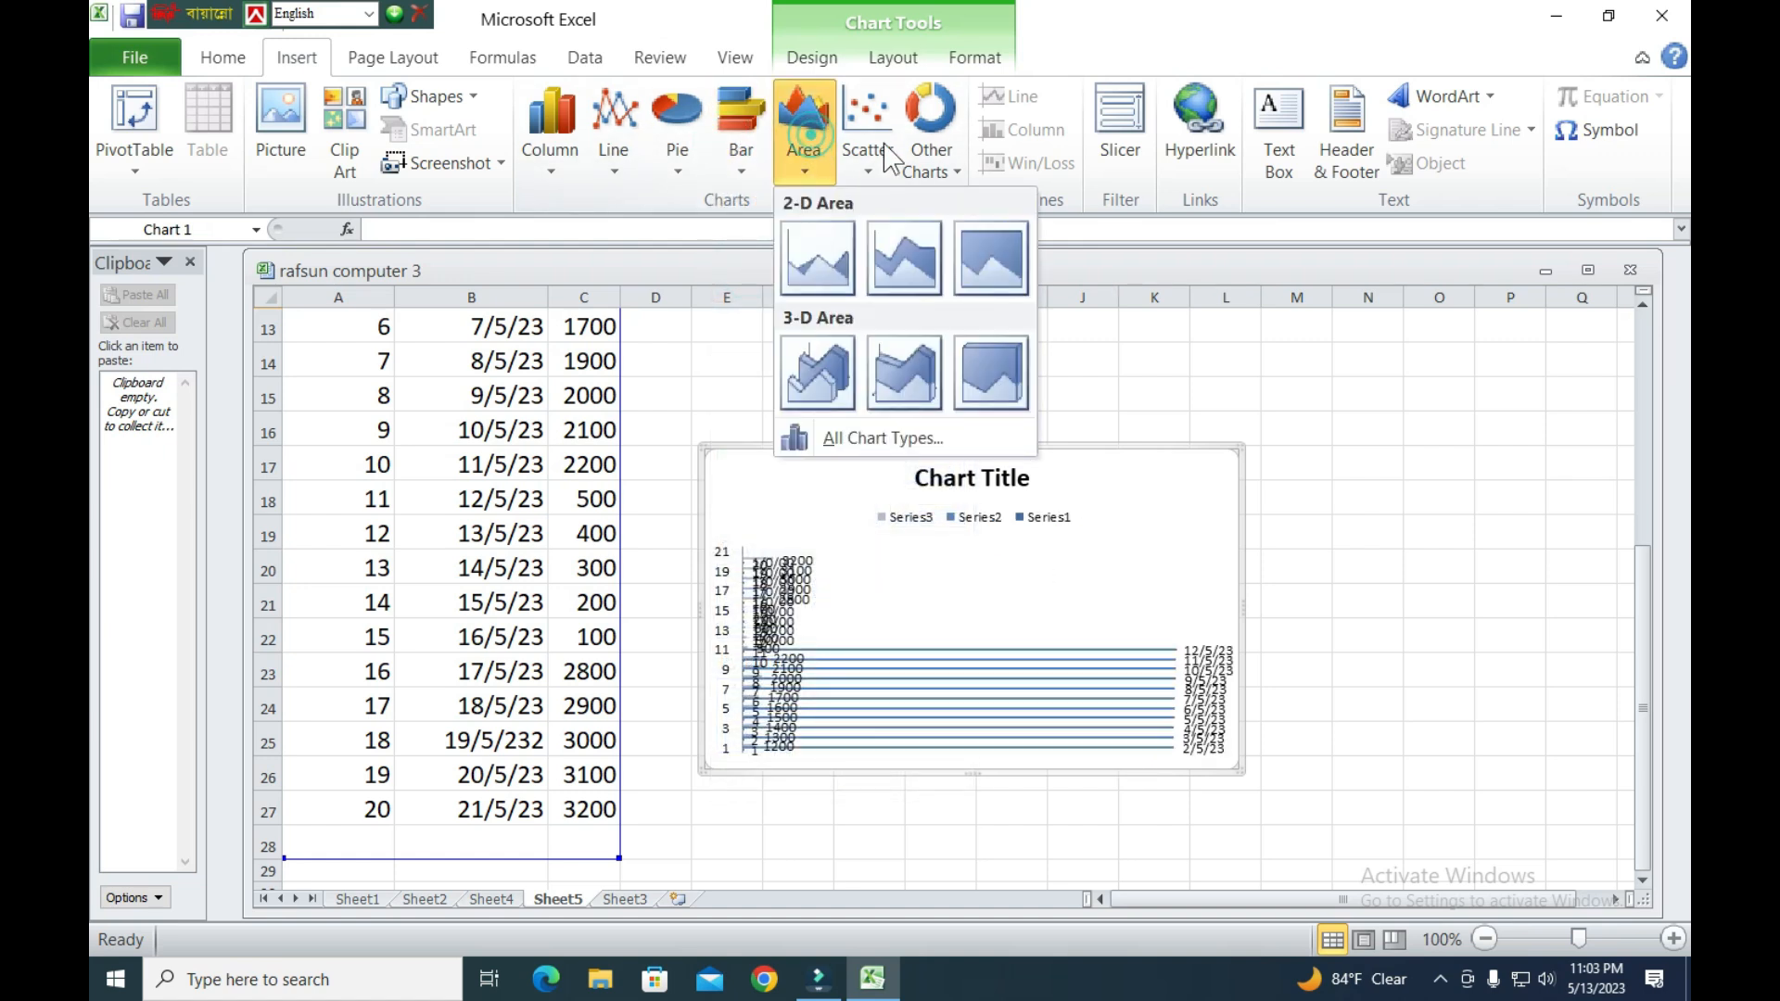
{"action": "left_click", "coordinate": [867, 139]}
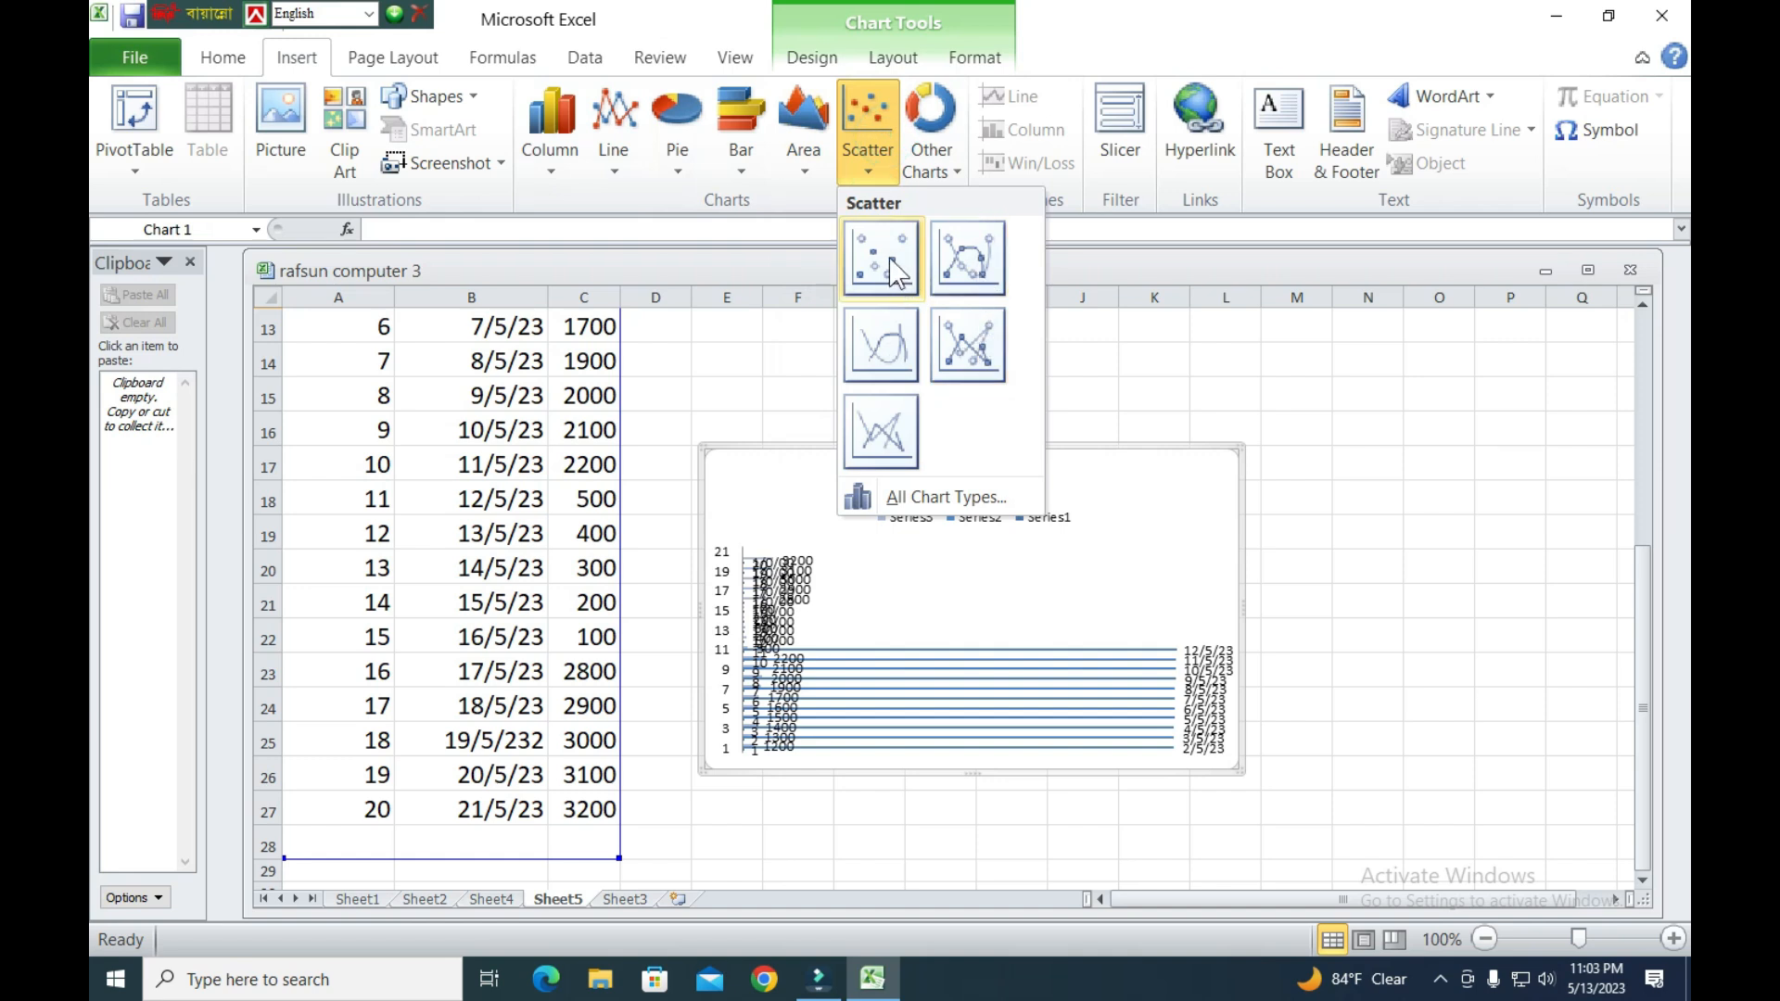
{"action": "left_click", "coordinate": [927, 160]}
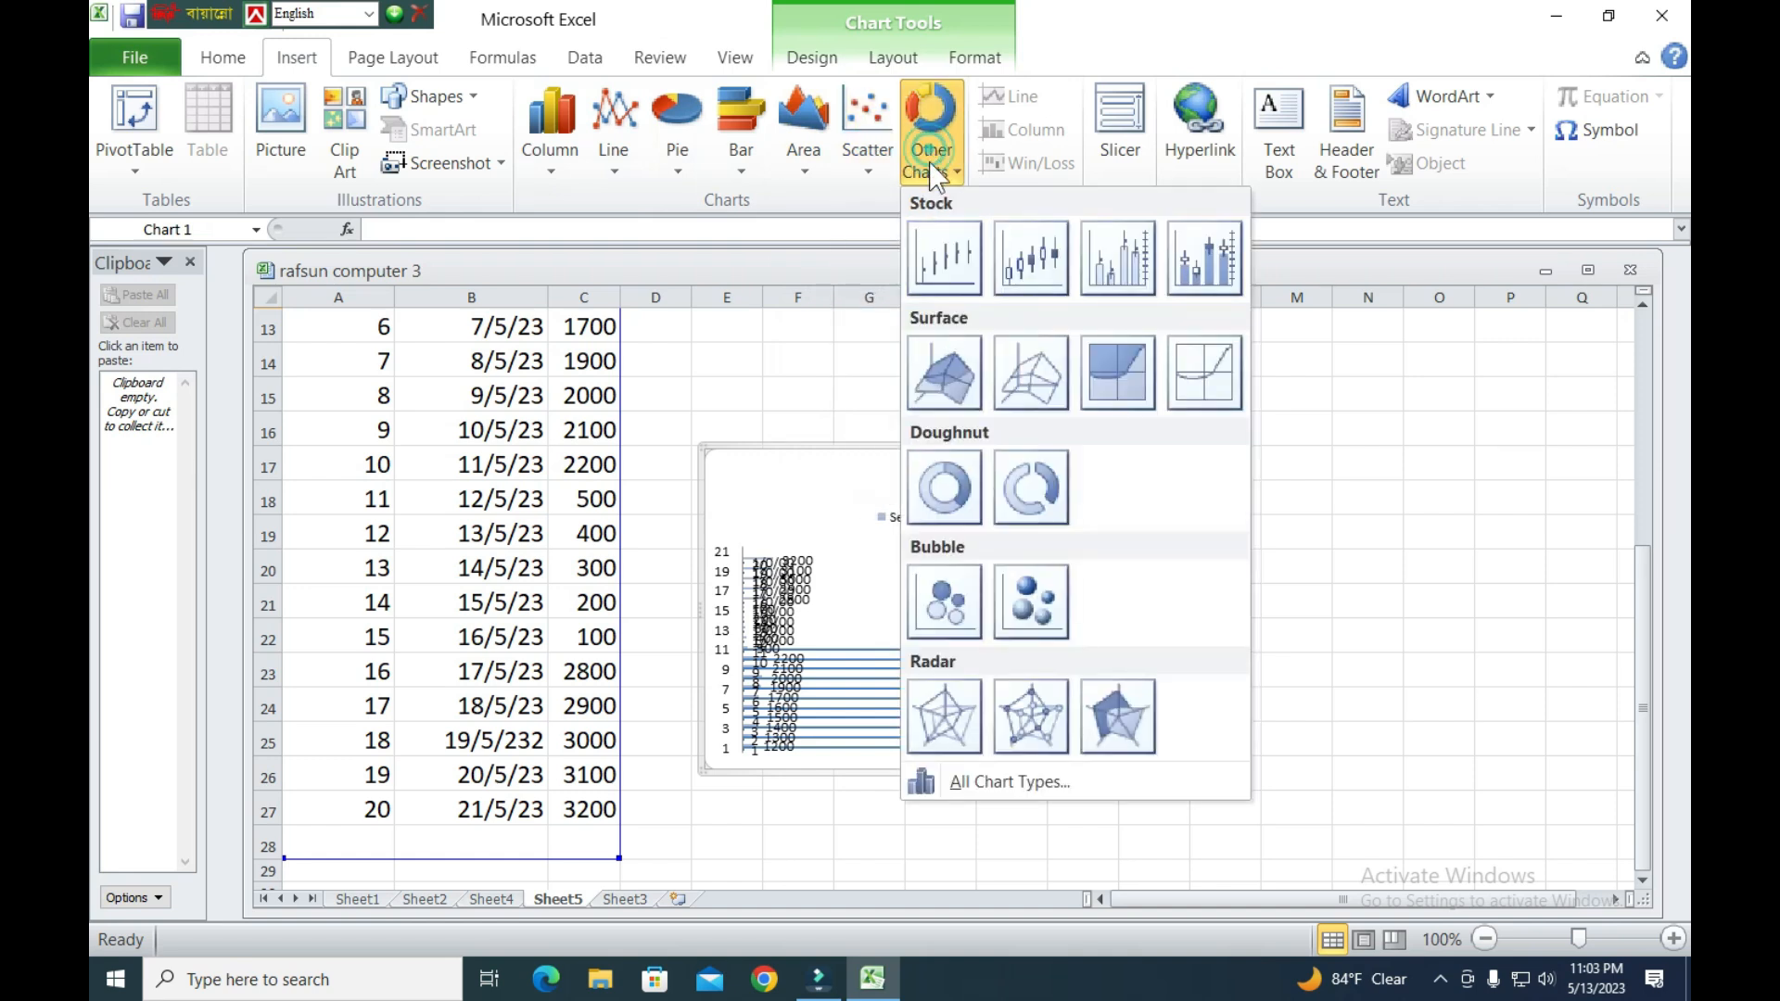
{"action": "left_click", "coordinate": [1187, 259]}
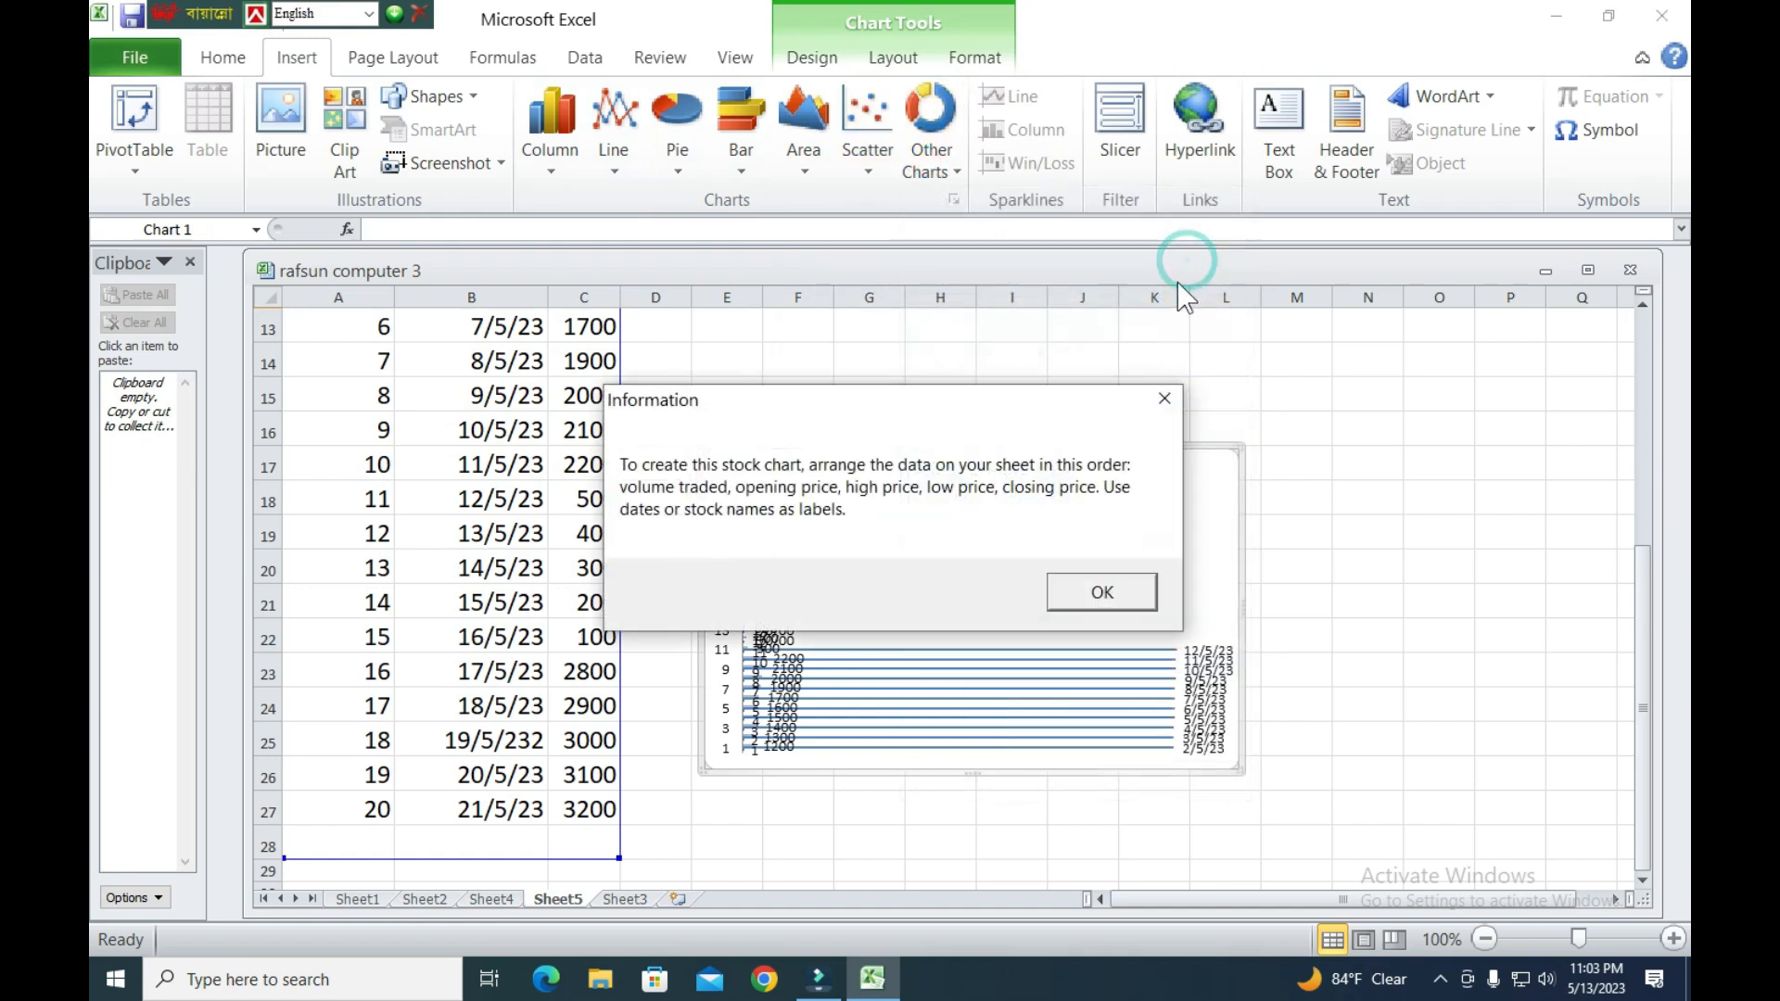
{"action": "left_click", "coordinate": [1162, 400]}
Change the clustered bar chart to an exploded 2-D pie chart.
{"action": "left_click", "coordinate": [734, 104]}
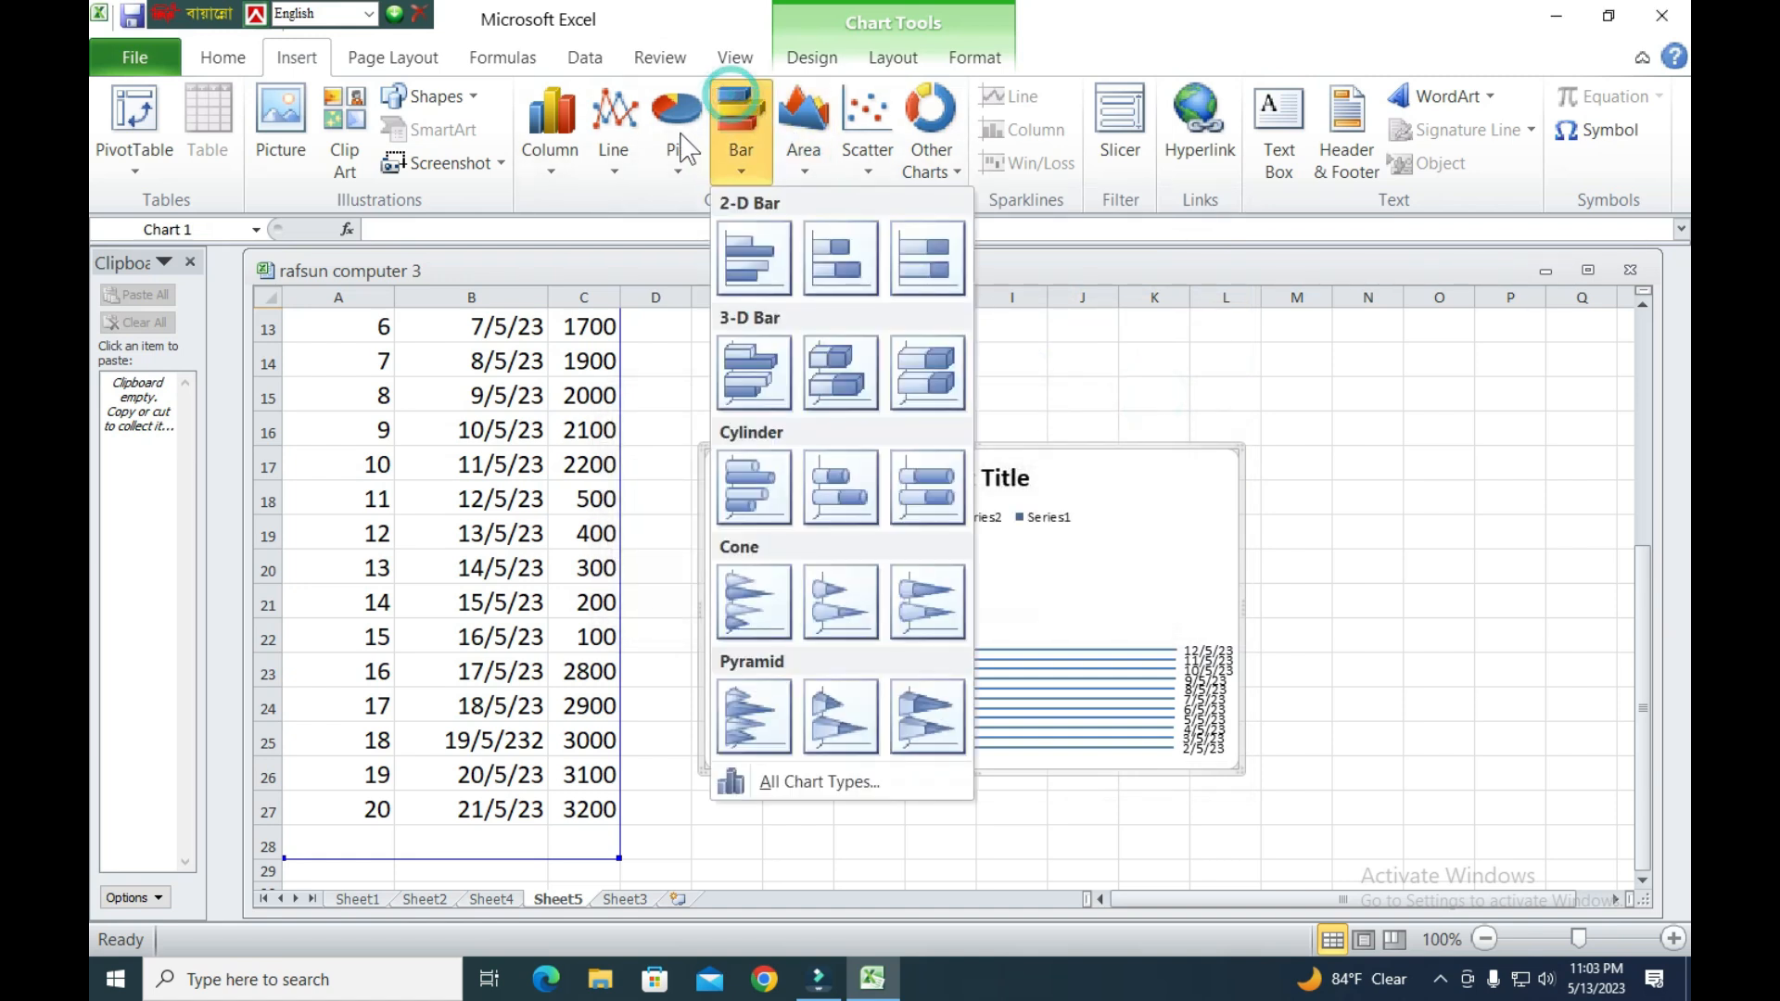
{"action": "left_click", "coordinate": [682, 139]}
{"action": "left_click", "coordinate": [771, 257]}
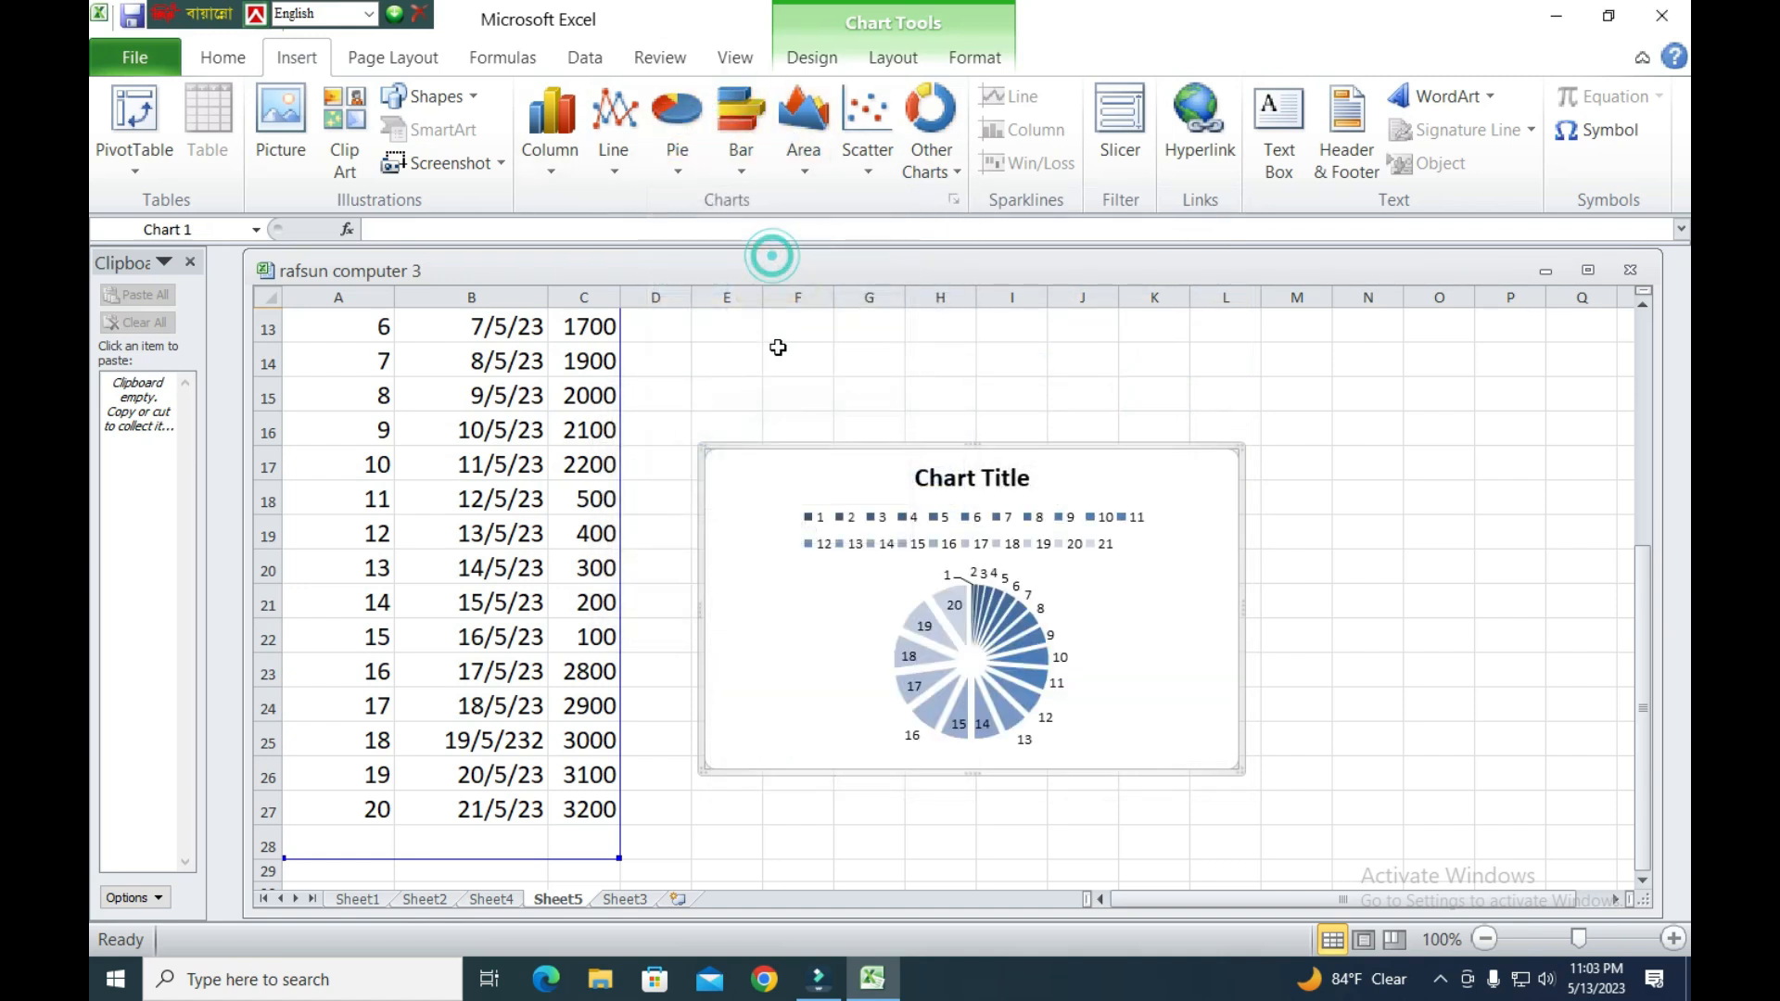
{"action": "left_click", "coordinate": [1174, 687]}
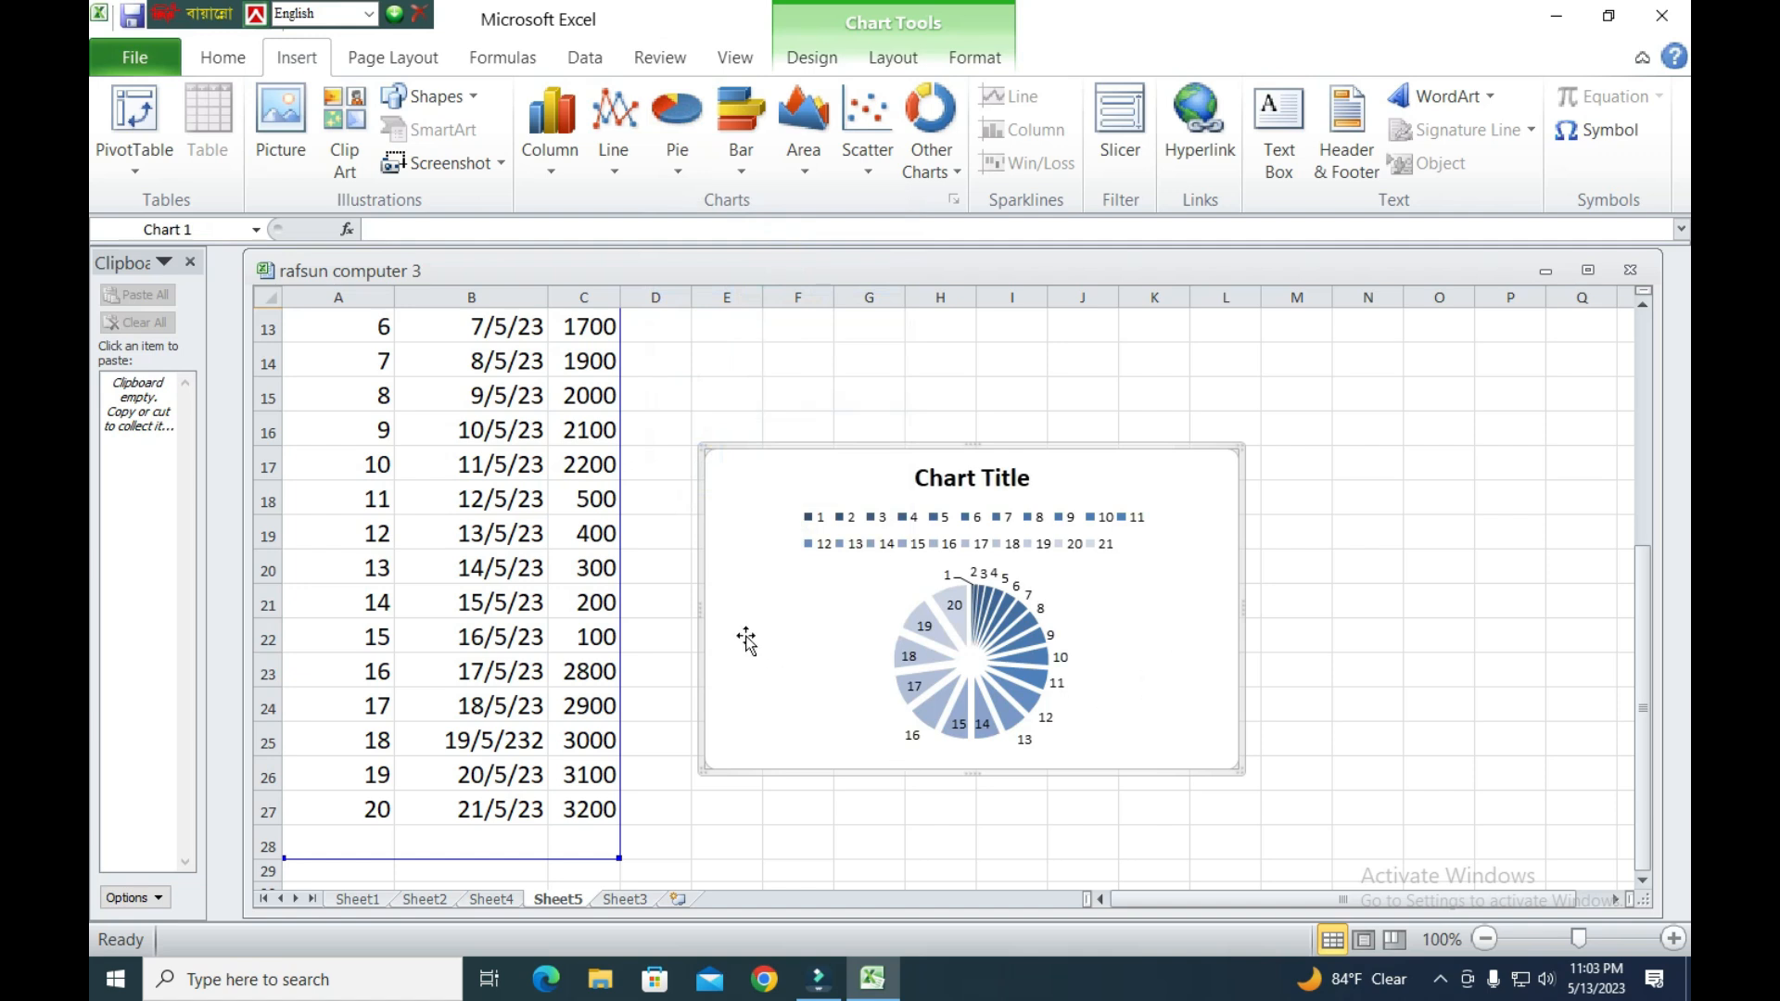
Change the exploded pie chart to a 2-D line chart with markers and deselect it.
{"action": "scroll", "coordinate": [936, 538], "scroll_direction": "up", "scroll_amount": 1}
{"action": "scroll", "coordinate": [934, 536], "scroll_direction": "up", "scroll_amount": 1}
{"action": "left_click", "coordinate": [550, 125]}
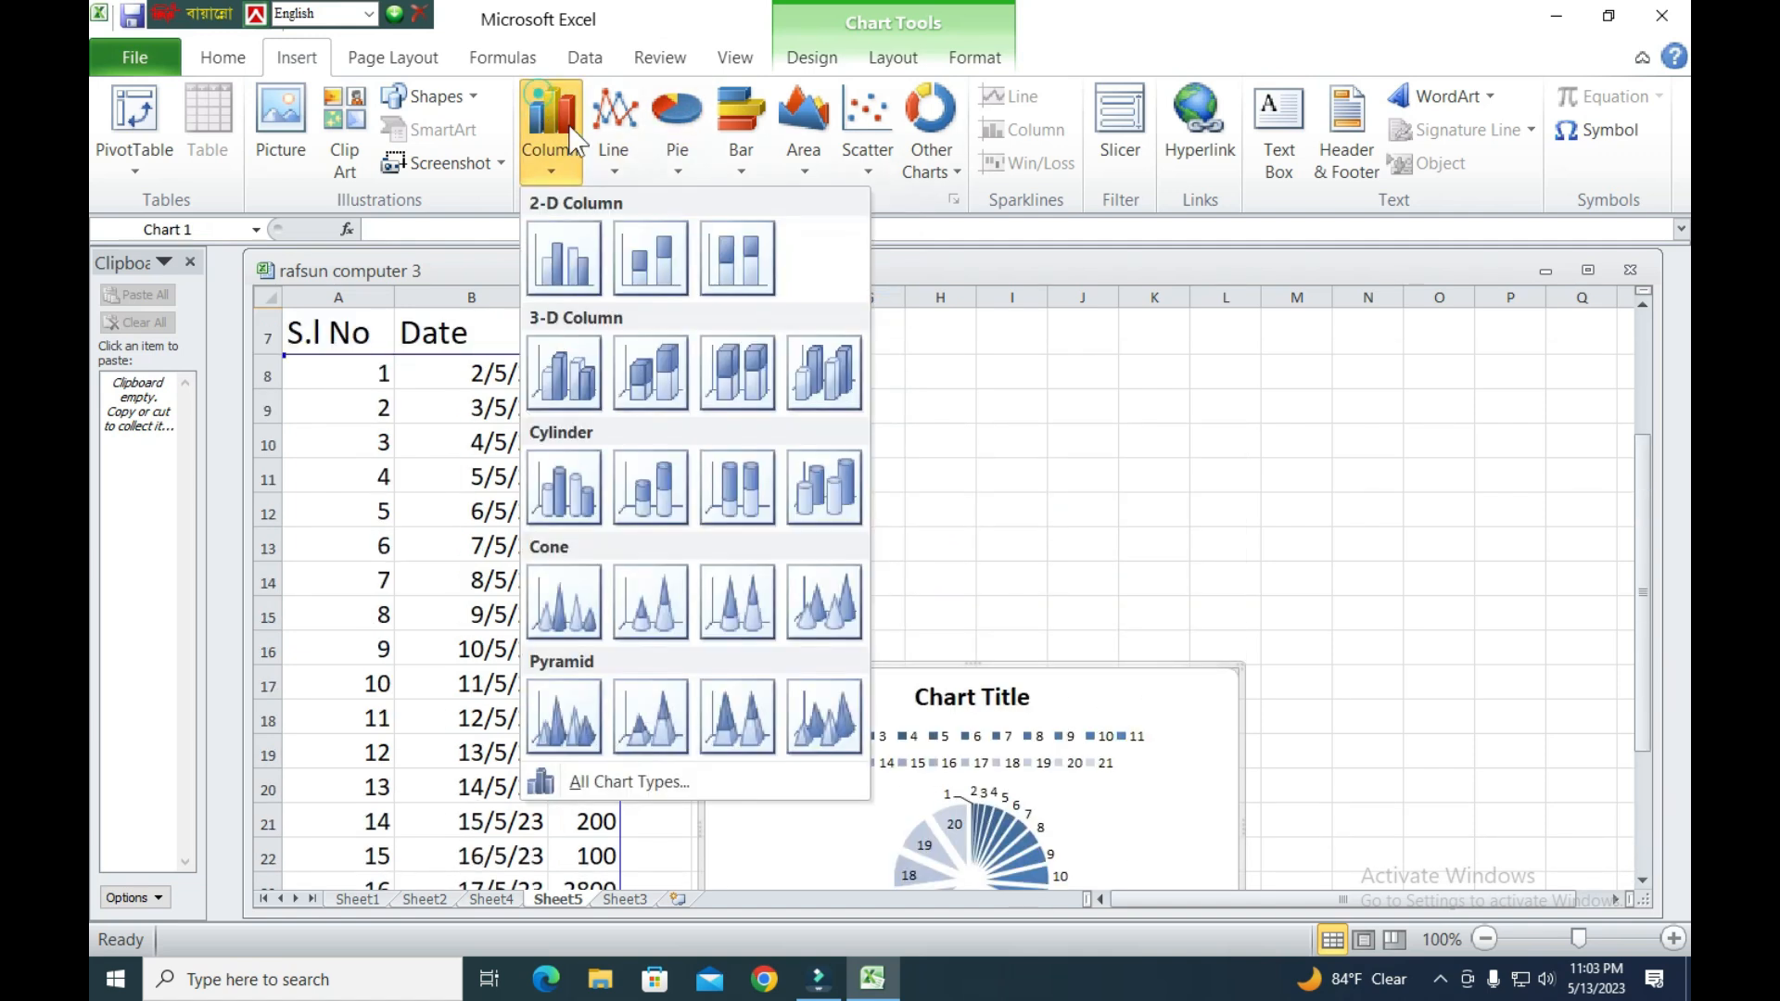
{"action": "left_click", "coordinate": [613, 125]}
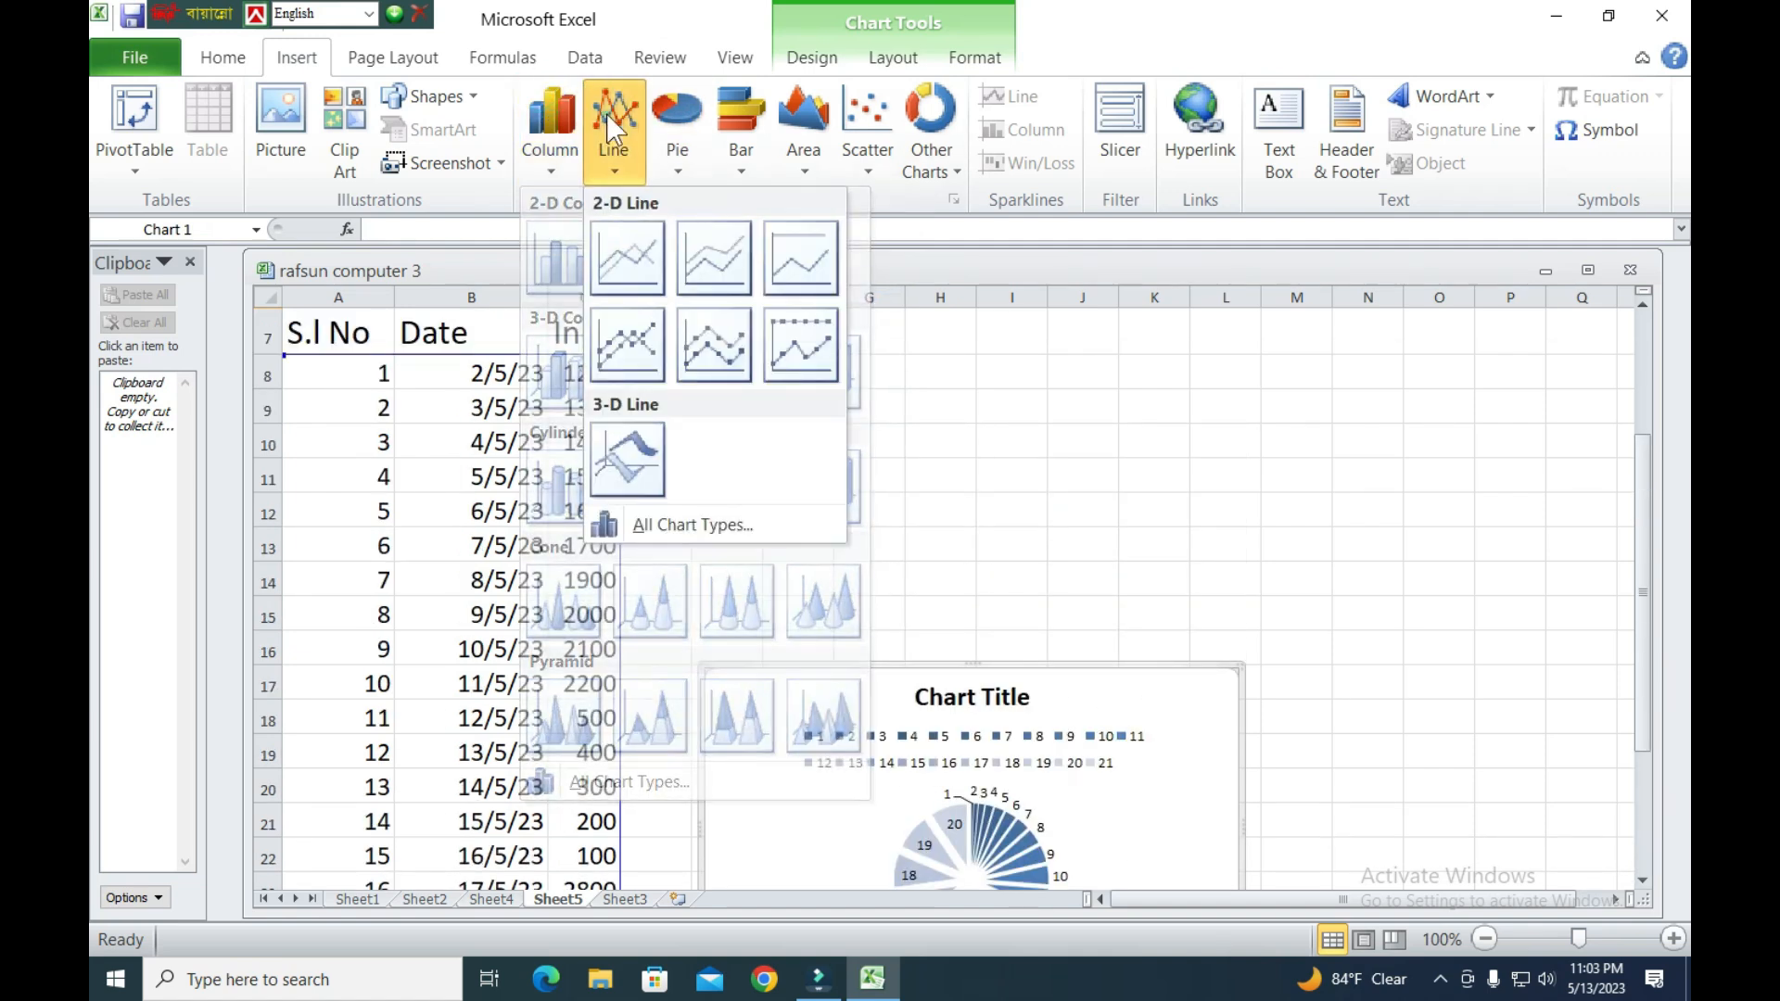
{"action": "left_click", "coordinate": [640, 348]}
{"action": "scroll", "coordinate": [1184, 669], "scroll_direction": "down", "scroll_amount": 2}
{"action": "left_click", "coordinate": [1247, 643]}
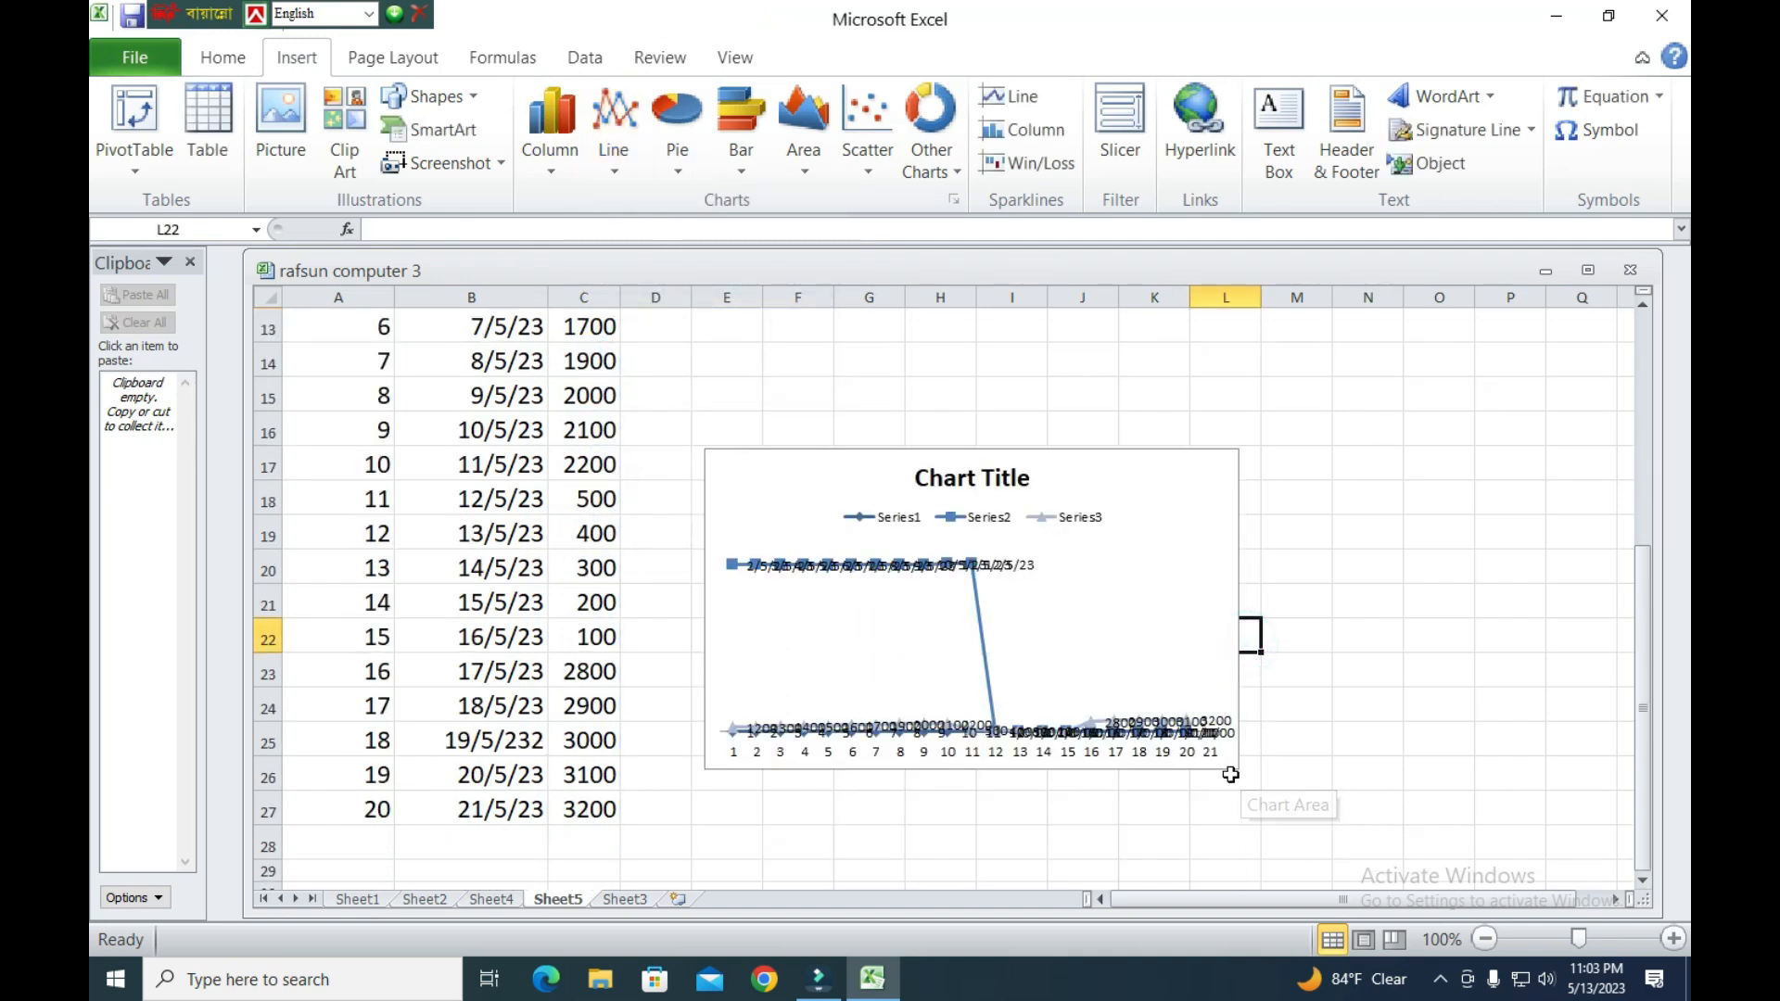
Insert a separate 3-D column chart from empty cell L22 without selecting source data, and deselect it.
{"action": "left_click", "coordinate": [550, 125]}
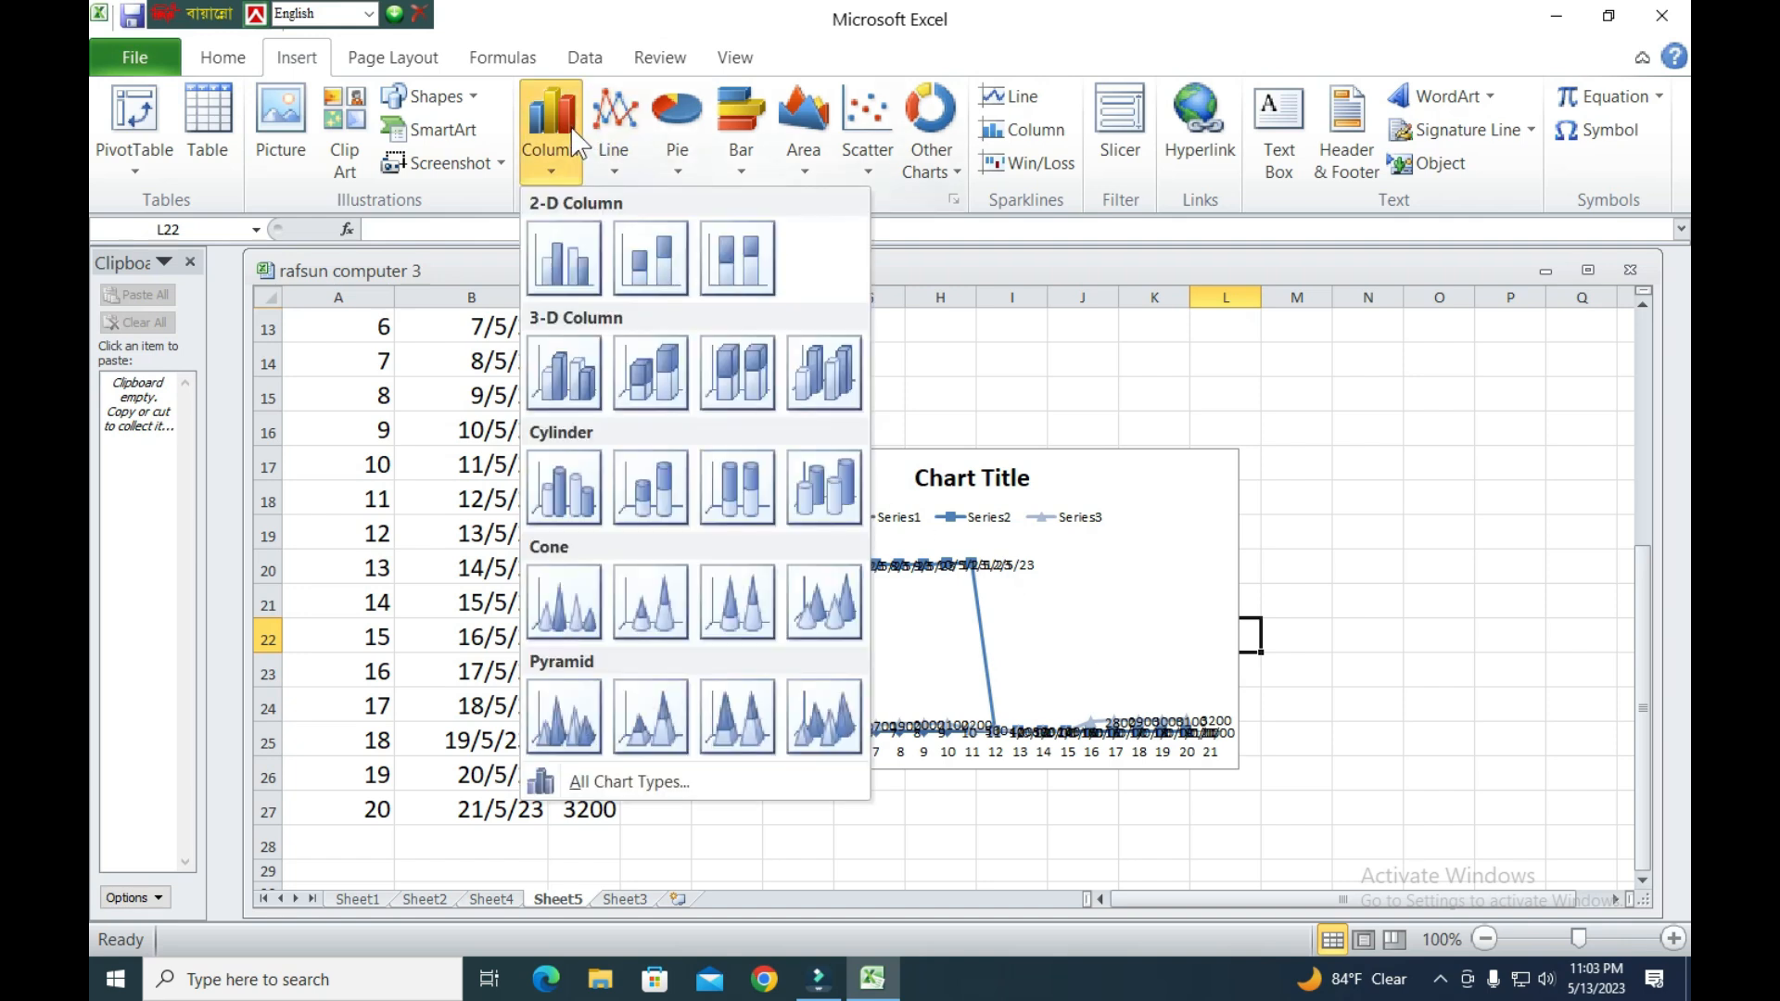
{"action": "left_click", "coordinate": [813, 371]}
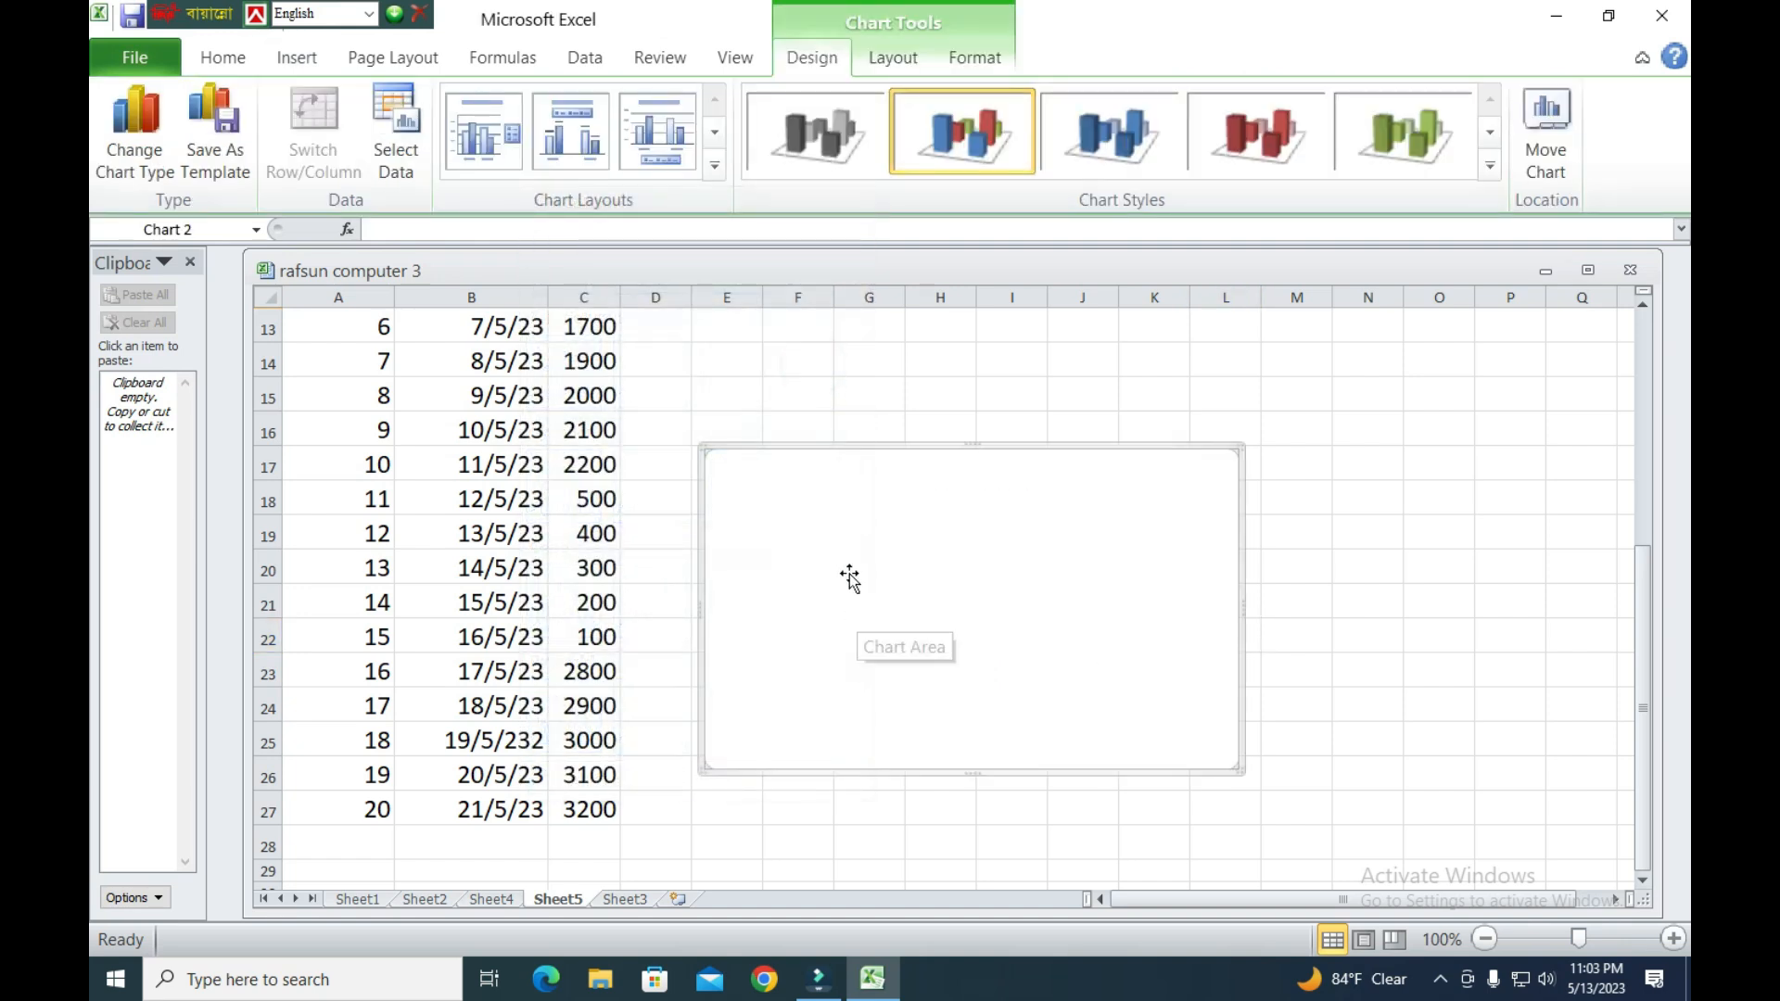
{"action": "scroll", "coordinate": [772, 337], "scroll_direction": "up", "scroll_amount": 3}
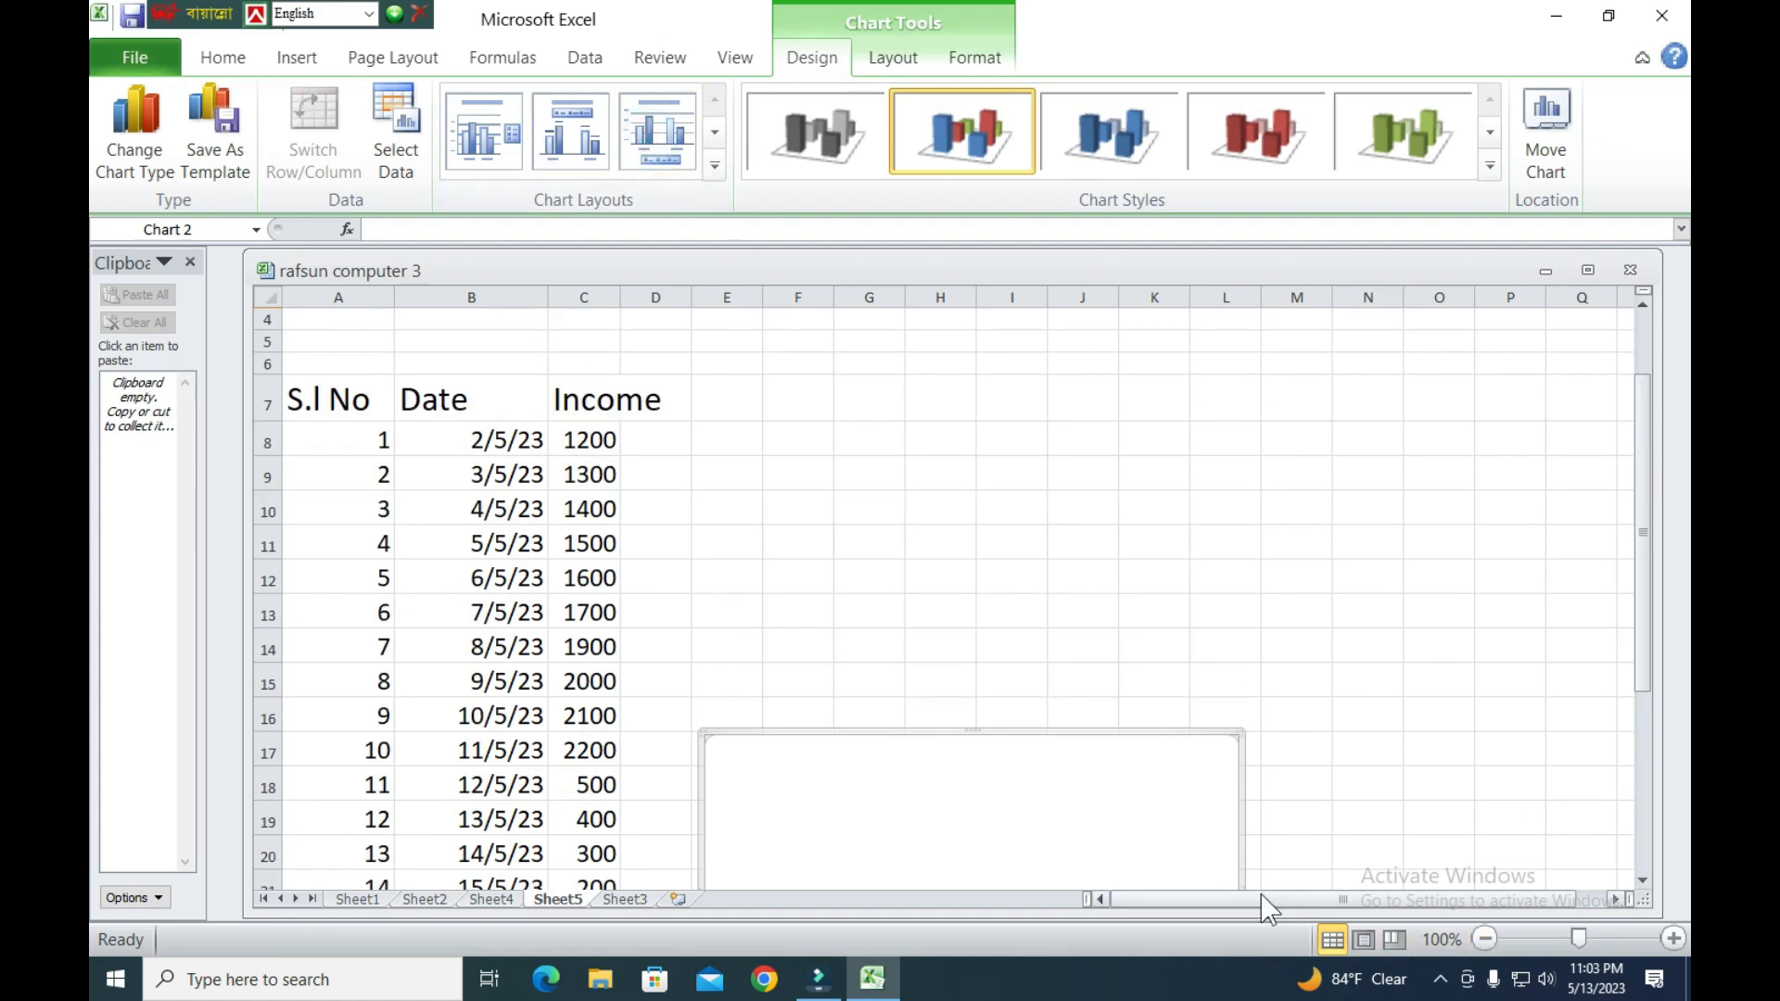
{"action": "left_click_drag", "start_coordinate": [1306, 449], "coordinate": [1296, 461]}
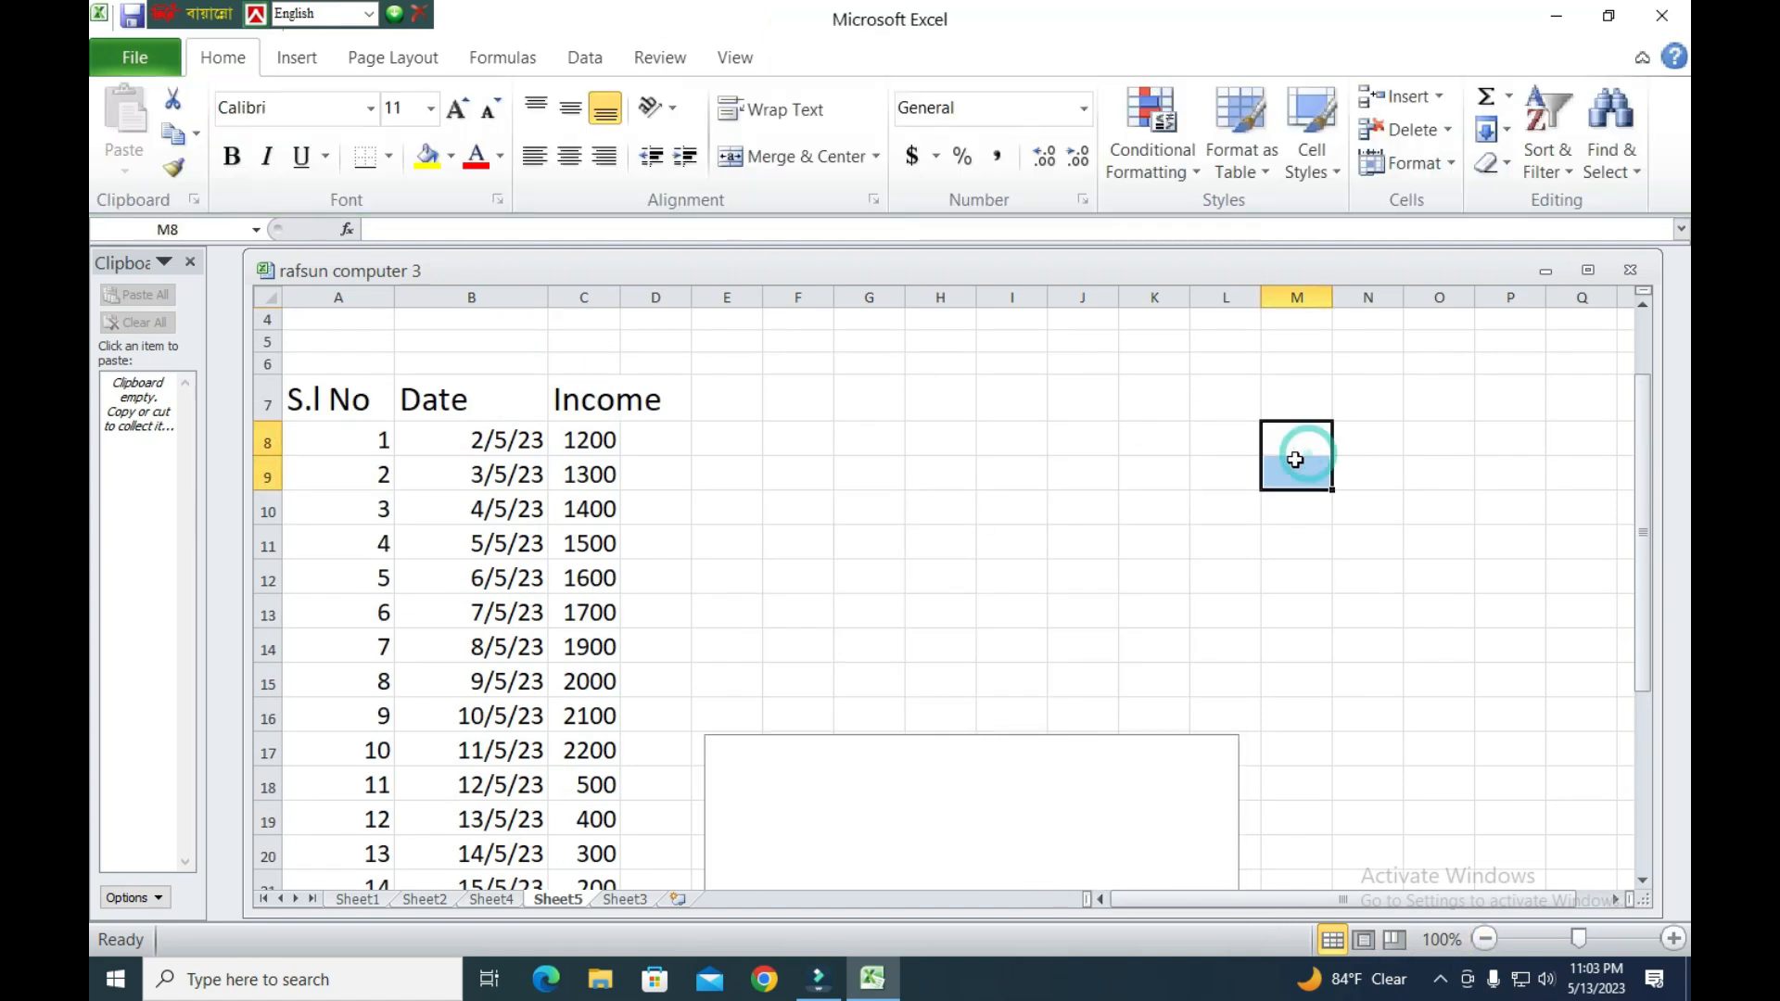